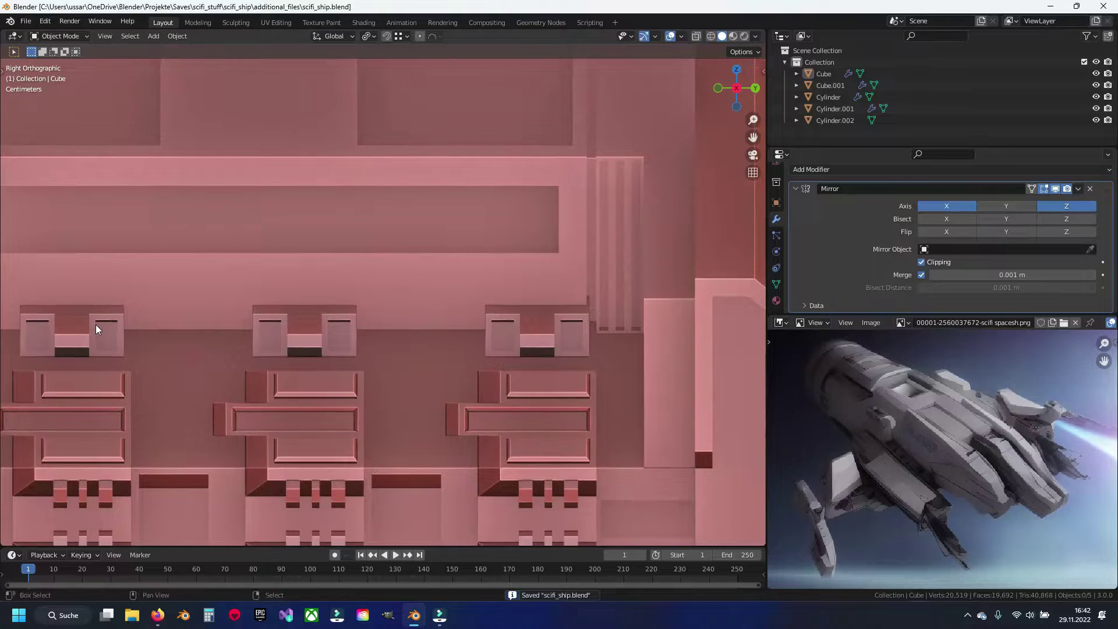
# Select the slanted hull panel's vertical edge vertices in wireframe vertex mode.
pyautogui.press('1')
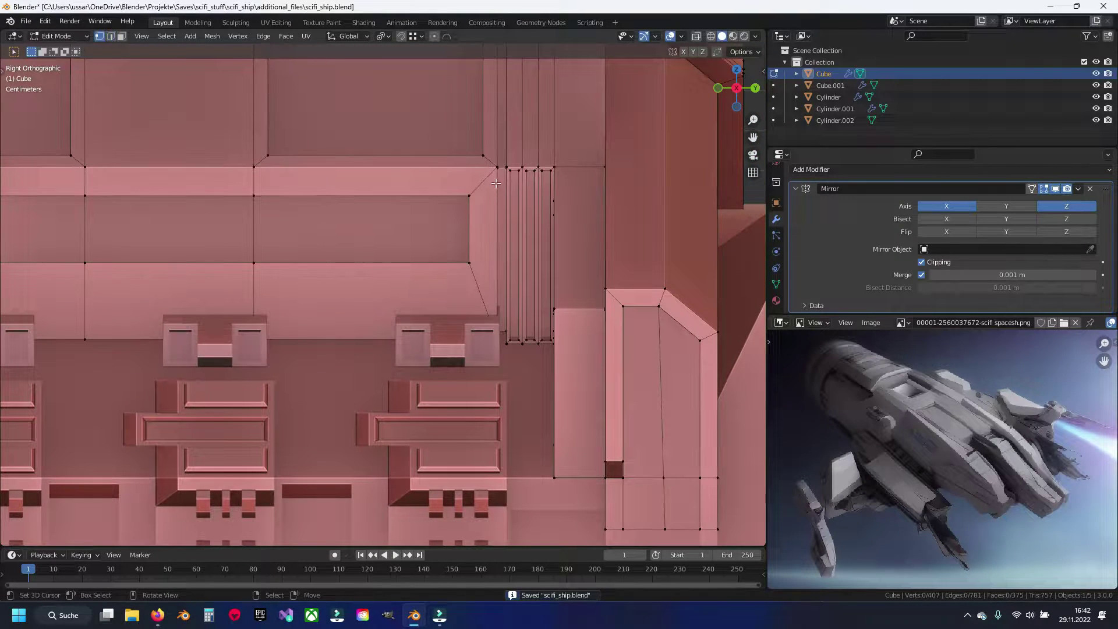
pyautogui.hotkey('shift', 'z')
pyautogui.press('a')
pyautogui.hotkey('alt', 'a')
pyautogui.moveTo(487, 156); pyautogui.dragTo(513, 400)
pyautogui.scroll(4, 493, 310)
pyautogui.press('b')
pyautogui.moveTo(473, 198); pyautogui.dragTo(483, 258)
# Move the selected edge along Y until it meets the ribbed grille.
pyautogui.hotkey('shift', 'z')
pyautogui.moveTo(466, 533)
pyautogui.keyDown('shift'); pyautogui.mouseDown(button='middle')
pyautogui.moveTo(457, 400)
pyautogui.moveTo(472, 338)
pyautogui.mouseUp(button='middle'); pyautogui.keyUp('shift')
pyautogui.scroll(1, 457, 400)
pyautogui.press('g')
pyautogui.press('y')
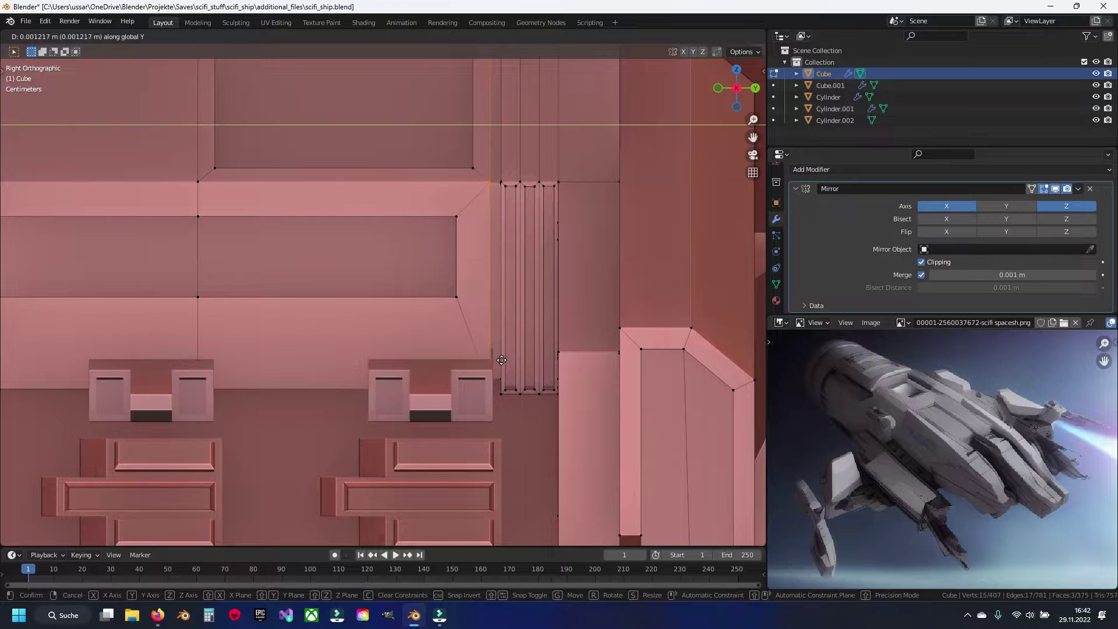
pyautogui.click(502, 366)
# Return to Object Mode and save scifi_ship.blend.
pyautogui.press('Tab')
pyautogui.moveTo(502, 367)
pyautogui.mouseDown(button='middle')
pyautogui.moveTo(460, 322)
pyautogui.moveTo(428, 353)
pyautogui.moveTo(443, 376)
pyautogui.moveTo(462, 363)
pyautogui.mouseUp(button='middle')
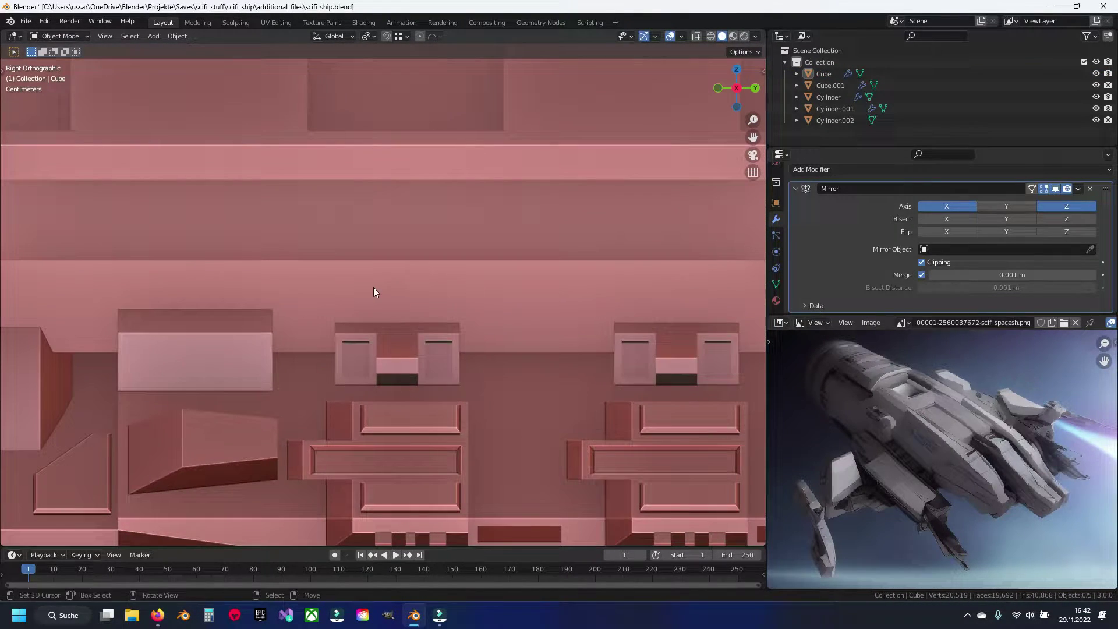
pyautogui.hotkey('ctrl', 's')
pyautogui.keyDown('shift'); pyautogui.moveTo(361, 330); pyautogui.dragTo(342, 300, button='middle'); pyautogui.keyUp('shift')
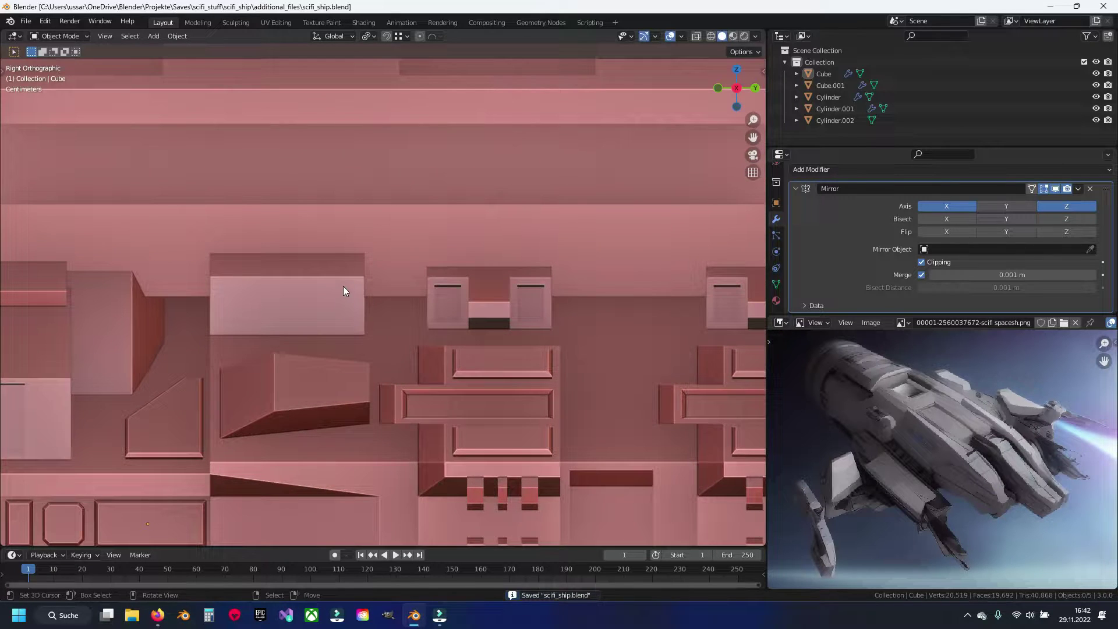
# Select the front and side faces of the rectangular side block.
pyautogui.click(345, 286)
pyautogui.press('Tab')
pyautogui.press('r')
pyautogui.press('Escape')
pyautogui.click(300, 304)
pyautogui.moveTo(301, 304)
pyautogui.mouseDown(button='middle')
pyautogui.moveTo(326, 279)
pyautogui.moveTo(352, 297)
pyautogui.moveTo(321, 290)
pyautogui.mouseUp(button='middle')
pyautogui.keyDown('shift'); pyautogui.click(321, 291); pyautogui.keyUp('shift')
# Duplicate the block faces and separate them into a new object, Cylinder.003.
pyautogui.hotkey('shift', 'd')
pyautogui.press('Escape')
pyautogui.press('KP_3')
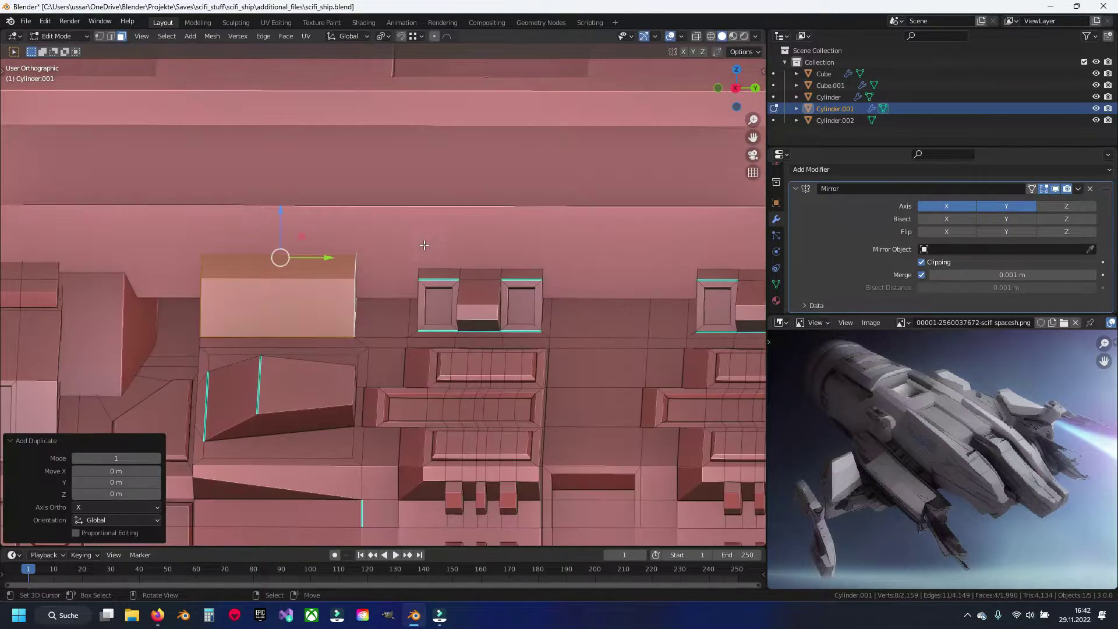
pyautogui.press('g')
pyautogui.click(465, 262)
pyautogui.press('p')
pyautogui.click(464, 262)
pyautogui.press('Tab')
pyautogui.click(410, 288)
pyautogui.press('Tab')
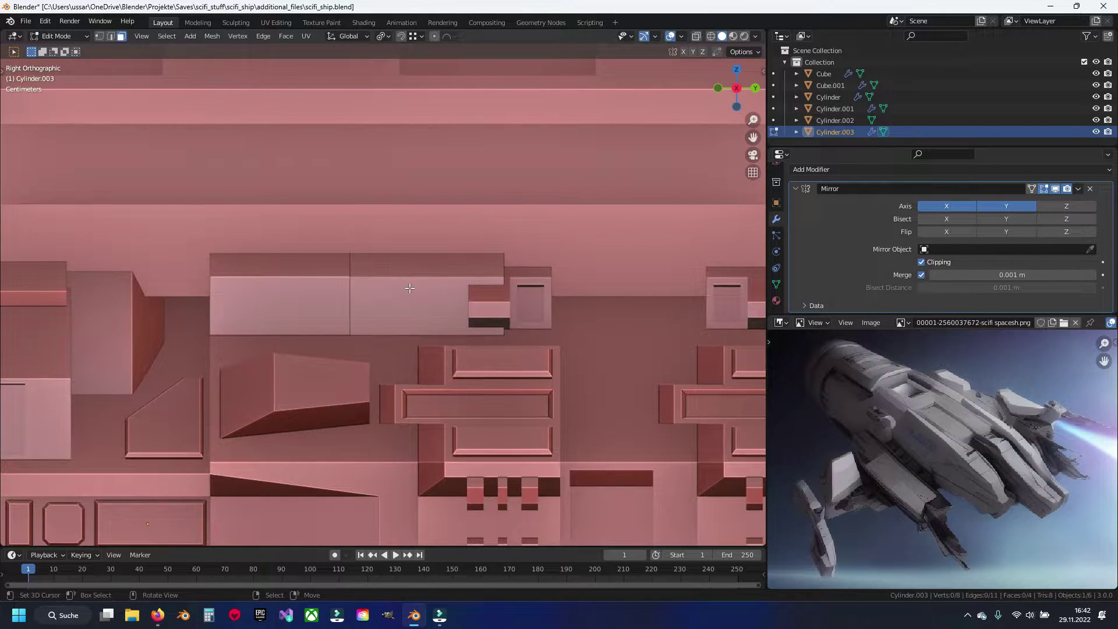
# Isolate the new Cylinder.003 block and orbit around it for inspection.
pyautogui.press('KP_Divide')
pyautogui.moveTo(408, 286); pyautogui.dragTo(707, 327, button='middle')
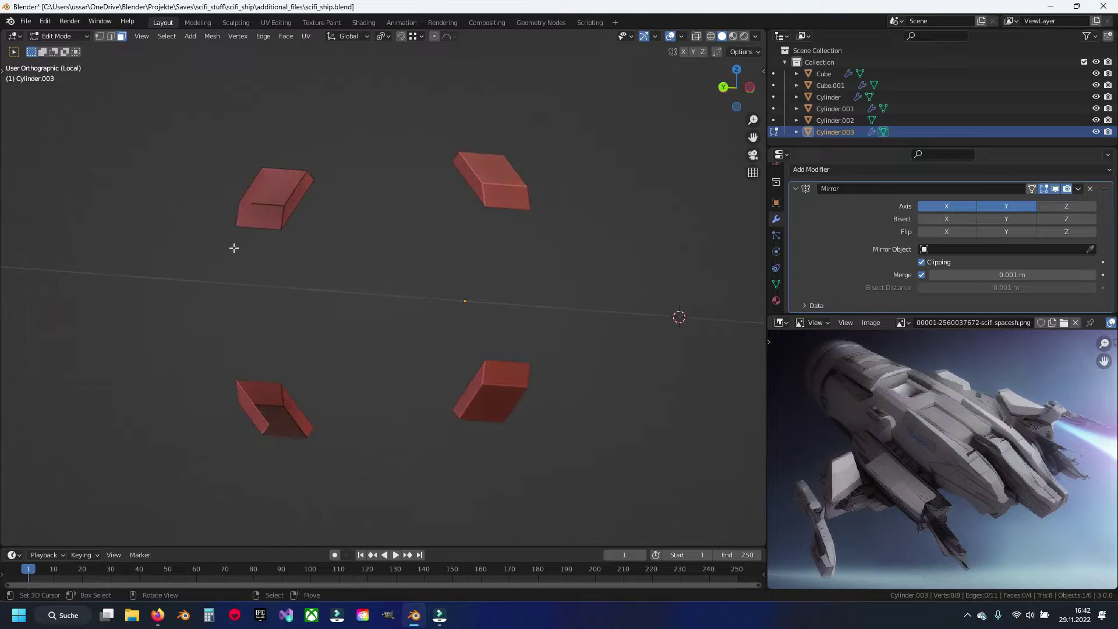
pyautogui.press('2')
pyautogui.scroll(5, 307, 266)
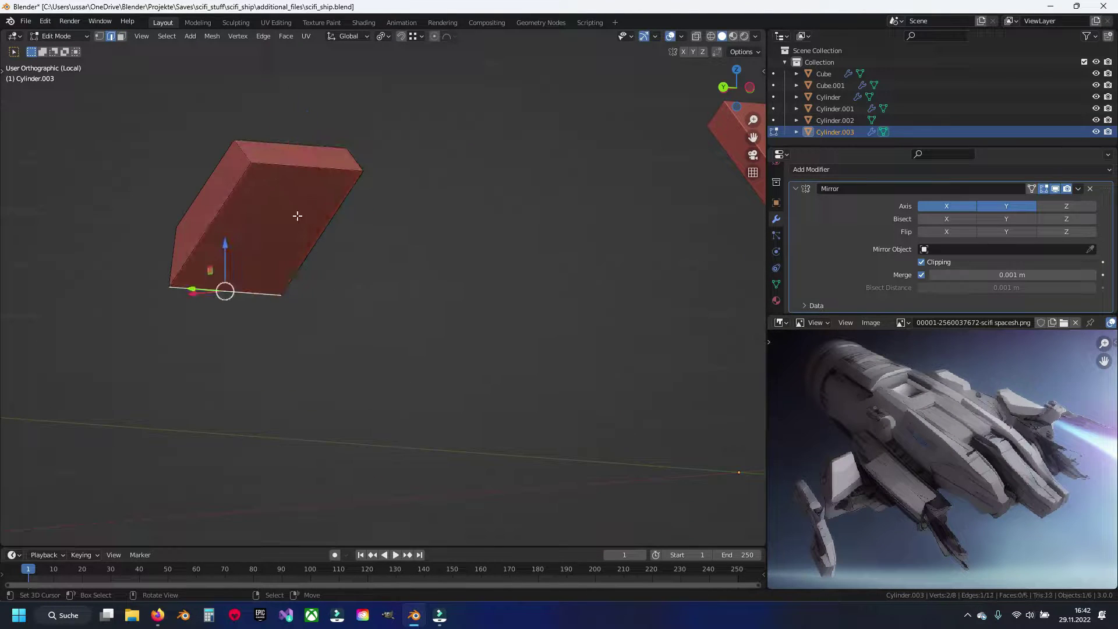
pyautogui.press('Tab')
pyautogui.press('KP_Divide')
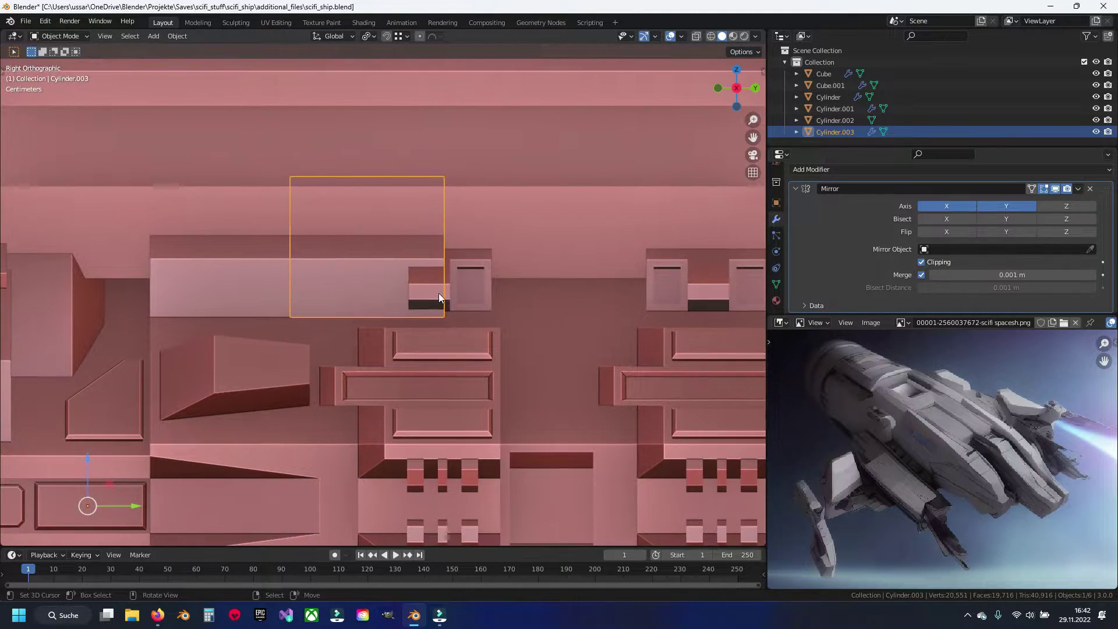
# Scale the block to 0.226 along Y, move it -0.066913 m in Y, and save.
pyautogui.press('s')
pyautogui.press('z')
pyautogui.click(373, 245)
pyautogui.press('s')
pyautogui.press('y')
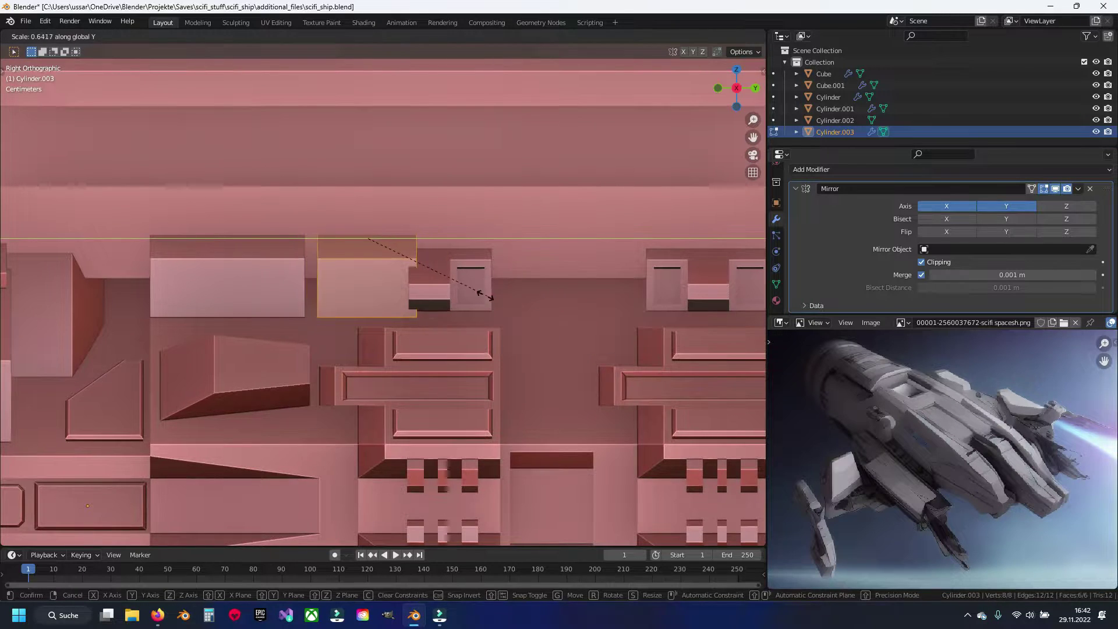
pyautogui.click(406, 243)
pyautogui.moveTo(406, 243); pyautogui.dragTo(374, 236)
pyautogui.keyDown('shift'); pyautogui.moveTo(374, 237); pyautogui.dragTo(387, 231, button='middle'); pyautogui.keyUp('shift')
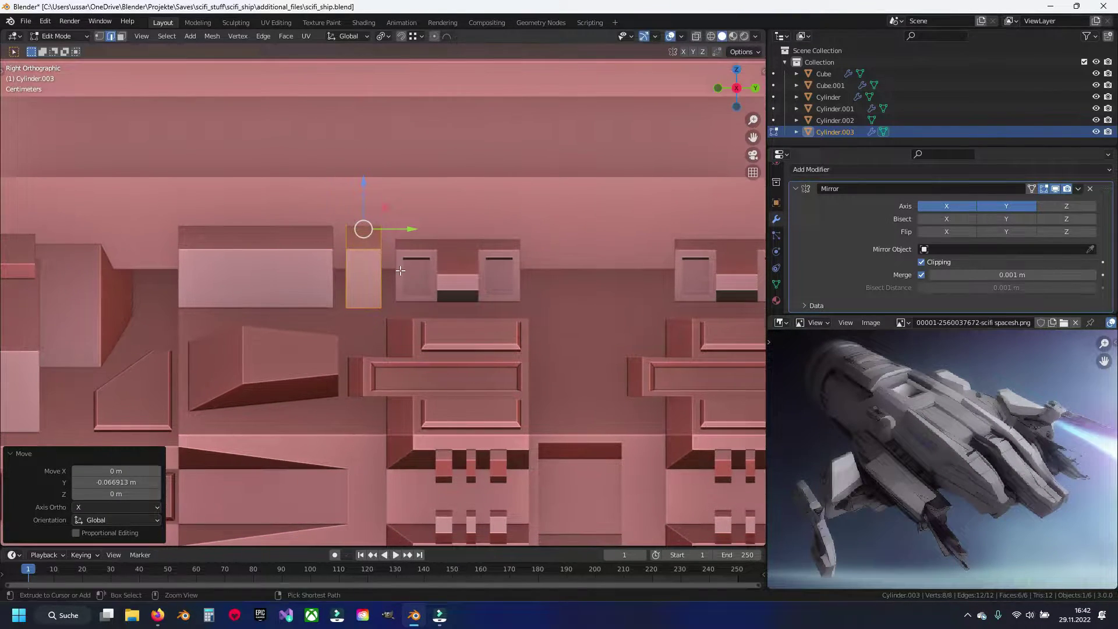
pyautogui.hotkey('ctrl', 's')
pyautogui.click(795, 189)
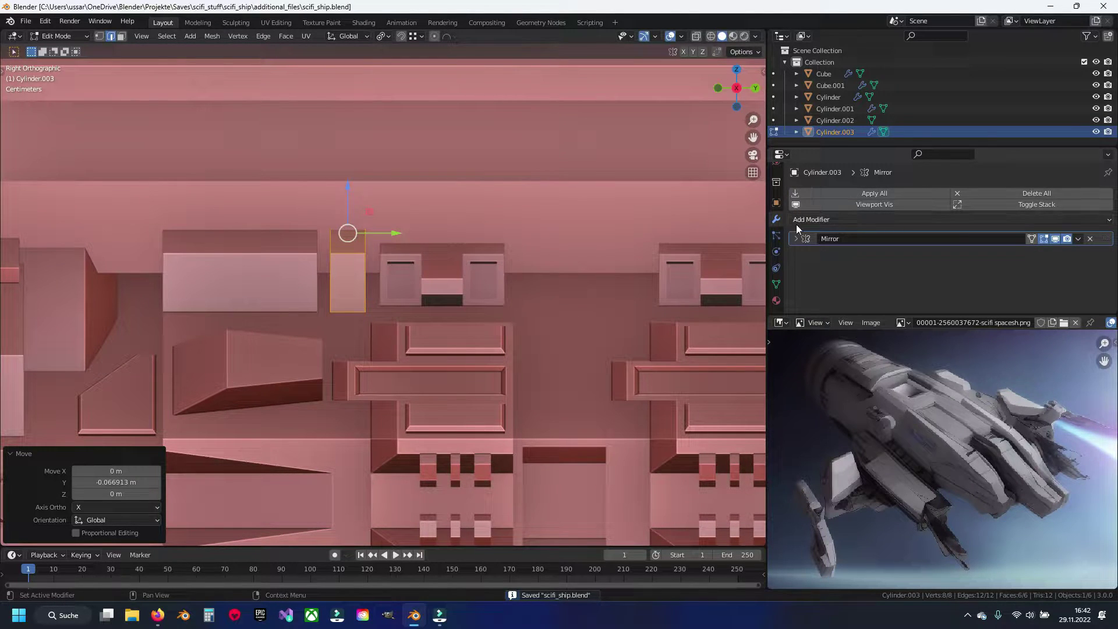
# Add an Array modifier to the pillar with X and Y relative offsets set to 0.
pyautogui.click(797, 222)
pyautogui.click(870, 253)
pyautogui.scroll(-2, 979, 288)
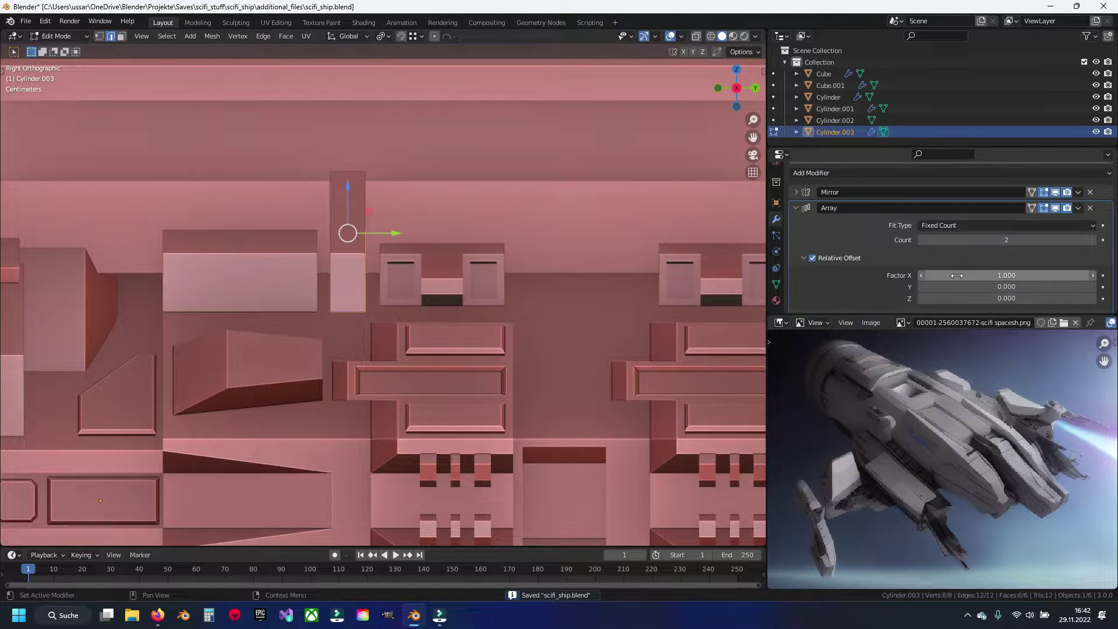
pyautogui.click(1003, 279)
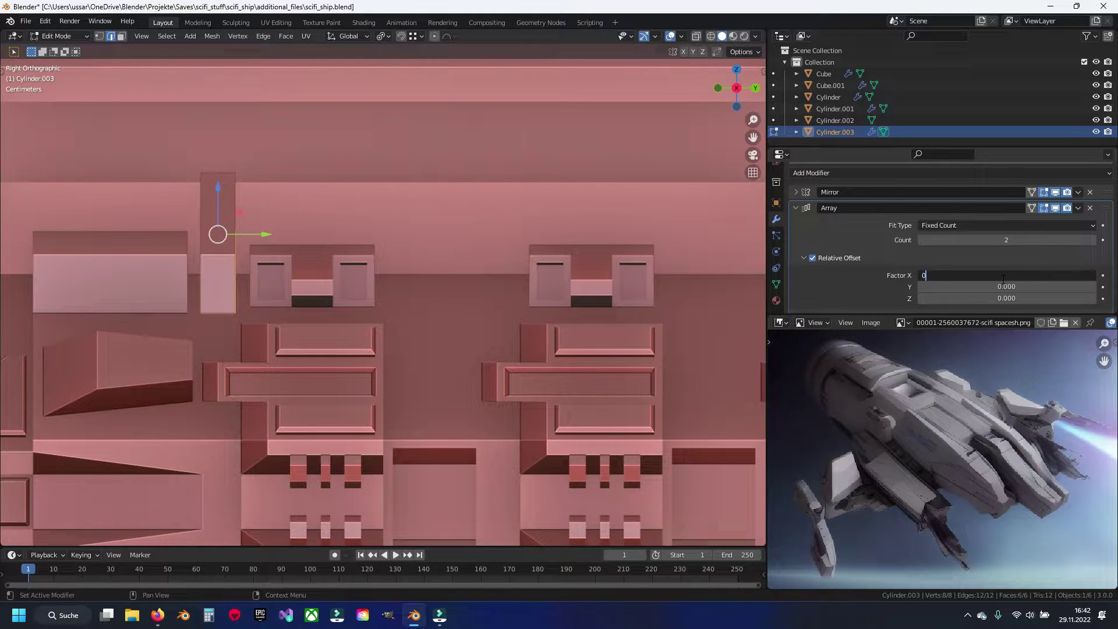
pyautogui.press('Return')
pyautogui.click(1003, 287)
pyautogui.write('0.87')
pyautogui.press('Return')
pyautogui.moveTo(1006, 286); pyautogui.dragTo(990, 286)
pyautogui.click(1005, 288)
pyautogui.press('Return')
# Apply all transforms to the pillar object and save the file.
pyautogui.press('q')
pyautogui.click(516, 313)
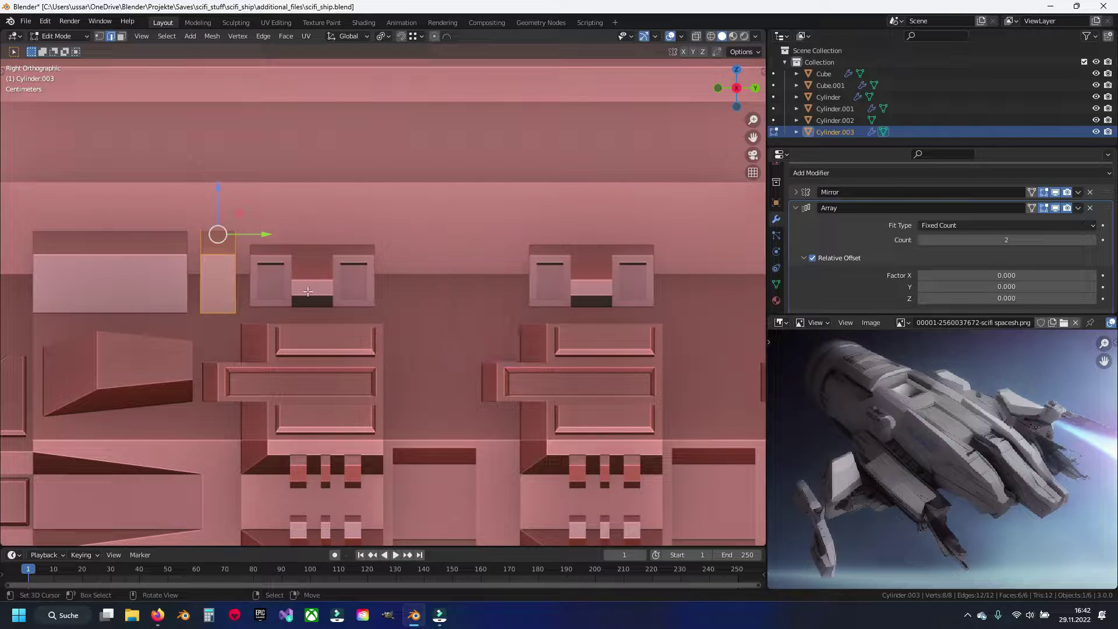
pyautogui.press('Tab')
pyautogui.hotkey('ctrl', 'a')
pyautogui.click(380, 304)
pyautogui.keyDown('shift'); pyautogui.moveTo(307, 278); pyautogui.dragTo(340, 290, button='middle'); pyautogui.keyUp('shift')
pyautogui.hotkey('ctrl', 's')
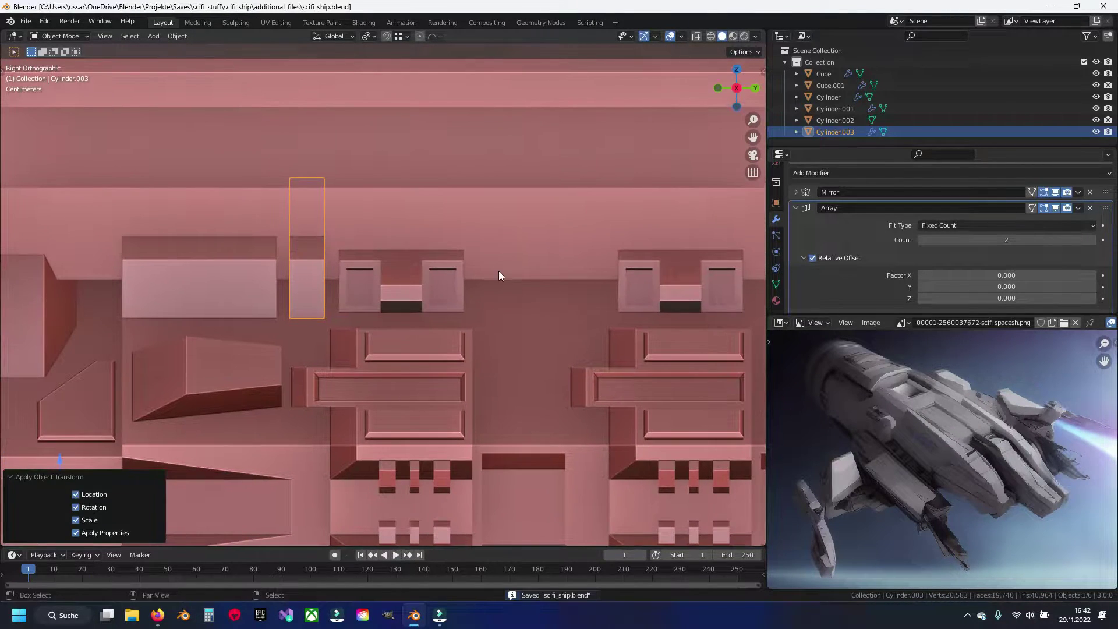
# Set the array Y offset to 0.350, count to 3, and move Array above Mirror.
pyautogui.moveTo(1009, 287); pyautogui.dragTo(1048, 287)
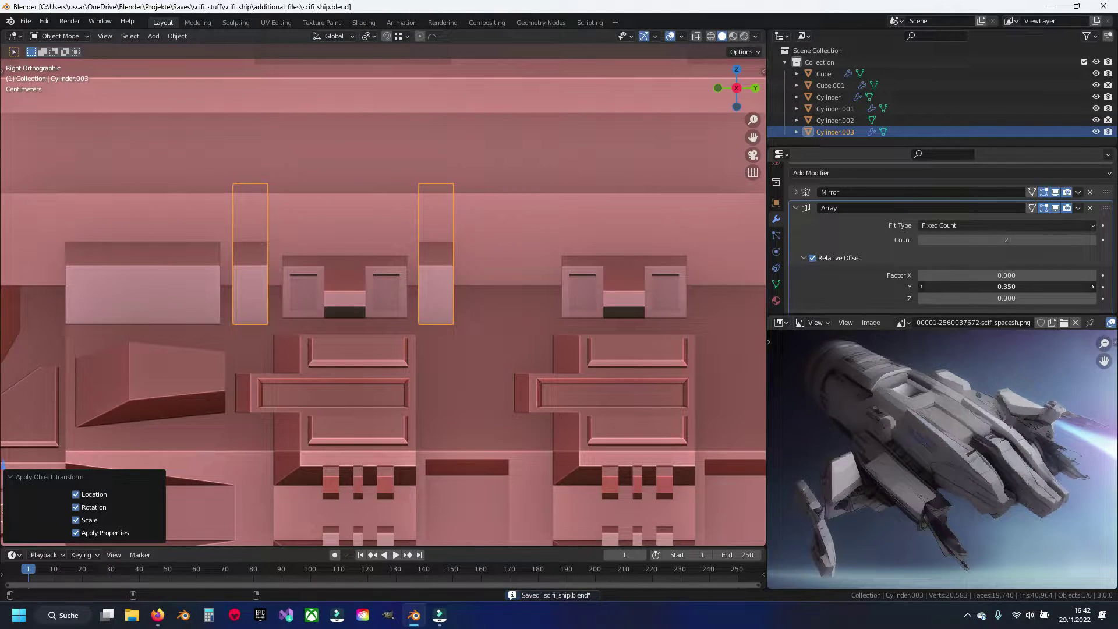
pyautogui.click(1092, 240)
pyautogui.scroll(-5, 373, 263)
pyautogui.scroll(1, 373, 263)
pyautogui.scroll(2, 373, 263)
pyautogui.scroll(1, 374, 263)
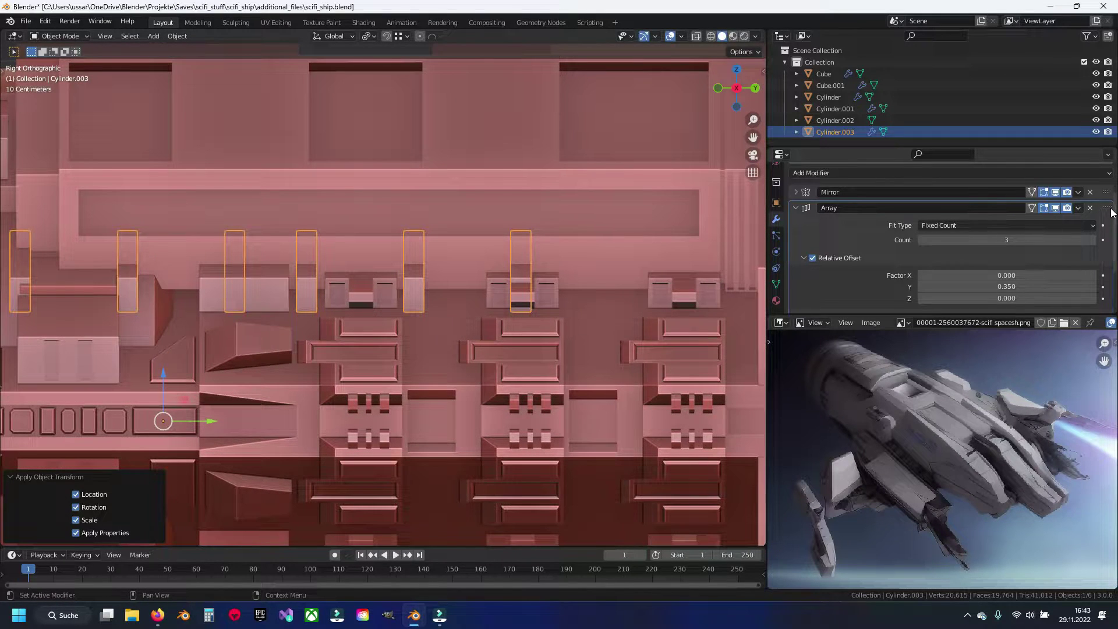
pyautogui.moveTo(1111, 212); pyautogui.dragTo(1109, 192)
# Widen the pillar spacing beyond 5.320 offset, then delete the Array modifier.
pyautogui.scroll(2, 457, 281)
pyautogui.scroll(1, 457, 281)
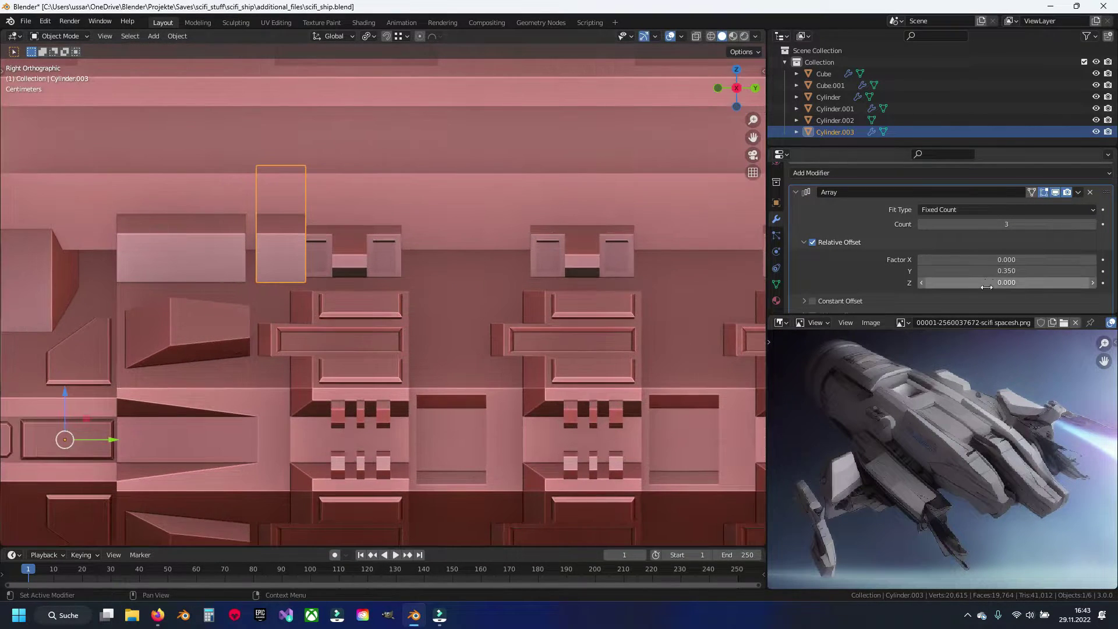
pyautogui.moveTo(986, 270); pyautogui.dragTo(1077, 270)
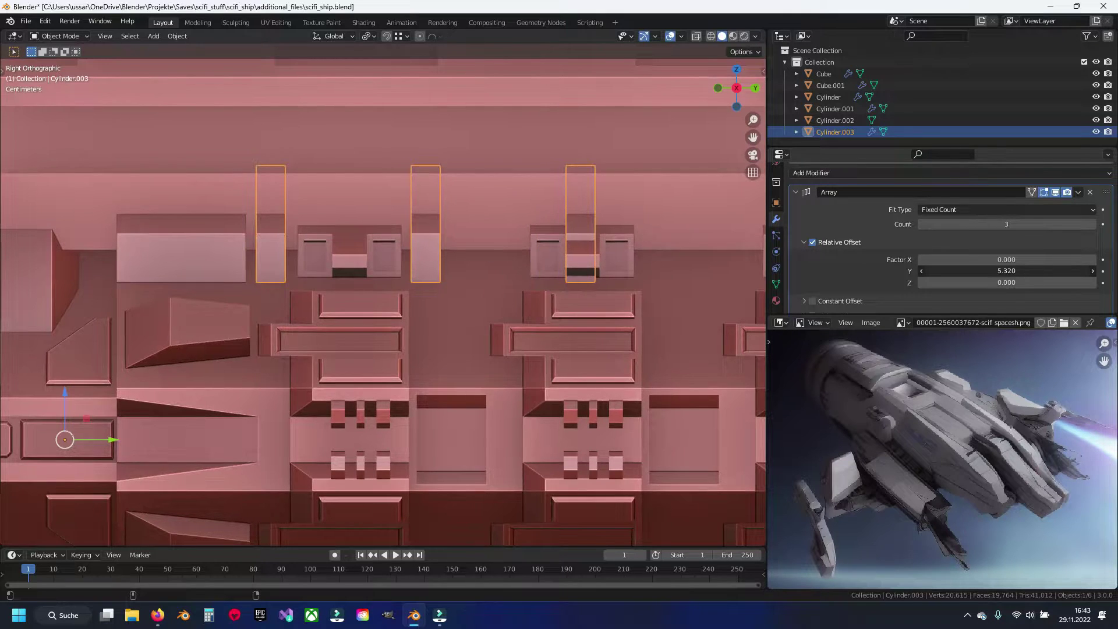
pyautogui.moveTo(524, 277)
pyautogui.keyDown('shift'); pyautogui.mouseDown(button='middle')
pyautogui.moveTo(459, 310)
pyautogui.moveTo(694, 319)
pyautogui.moveTo(478, 318)
pyautogui.mouseUp(button='middle'); pyautogui.keyUp('shift')
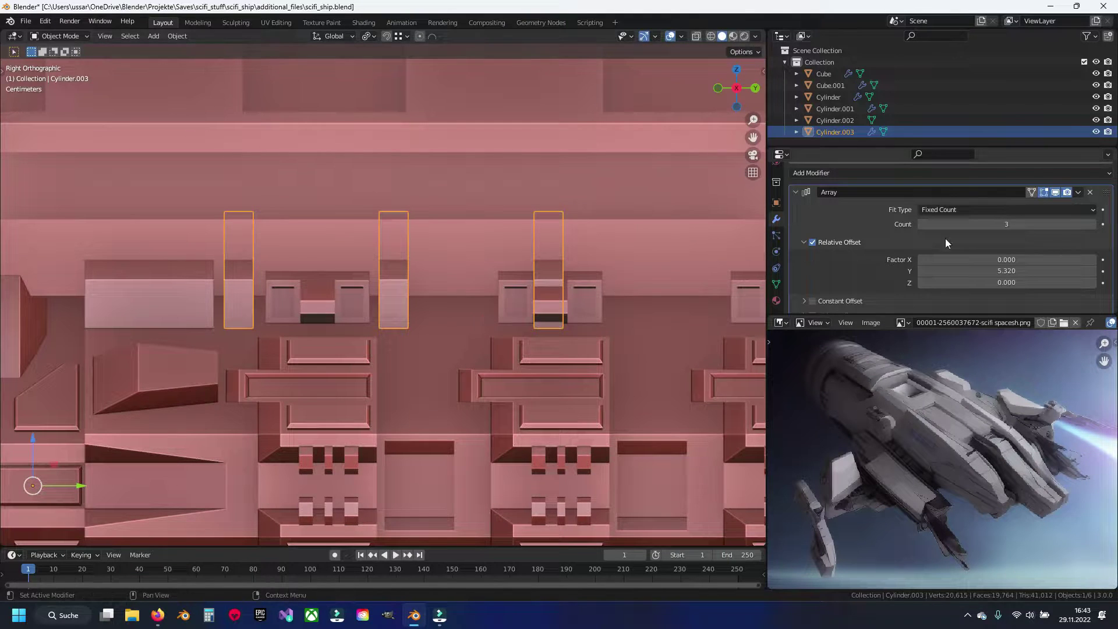
pyautogui.moveTo(990, 271)
pyautogui.mouseDown()
pyautogui.moveTo(1083, 271)
pyautogui.moveTo(1059, 270)
pyautogui.mouseUp()
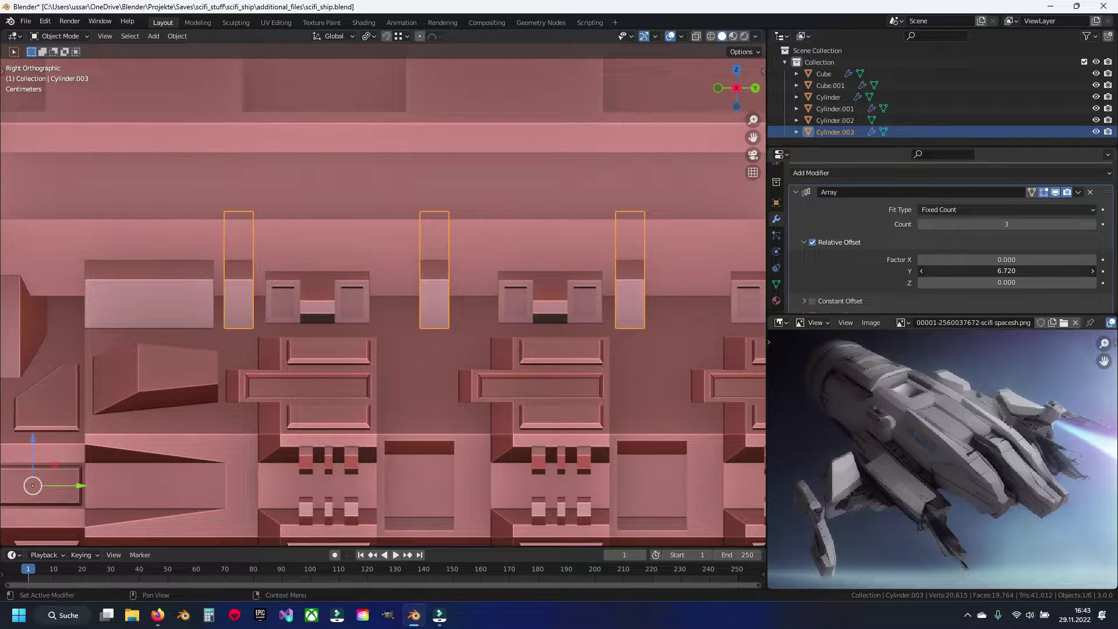
pyautogui.moveTo(200, 304)
pyautogui.keyDown('shift'); pyautogui.mouseDown(button='middle')
pyautogui.moveTo(94, 303)
pyautogui.moveTo(435, 294)
pyautogui.mouseUp(button='middle'); pyautogui.keyUp('shift')
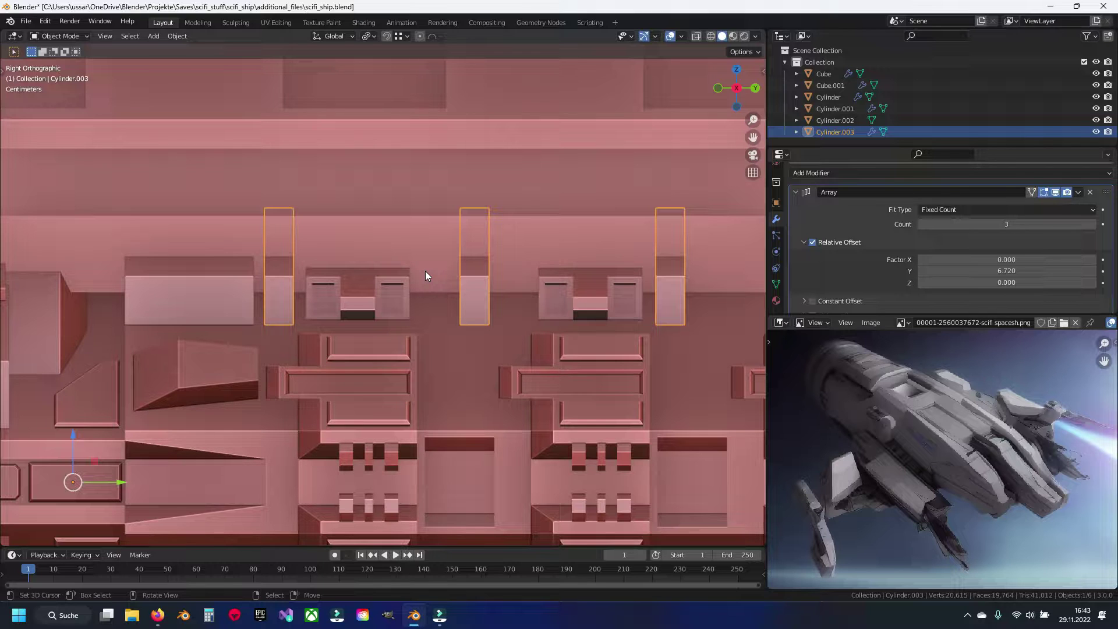
pyautogui.click(1090, 192)
pyautogui.scroll(2, 407, 273)
# Duplicate the whole pillar mesh and place the copy further right.
pyautogui.press('Tab')
pyautogui.press('a')
pyautogui.hotkey('shift', 'd')
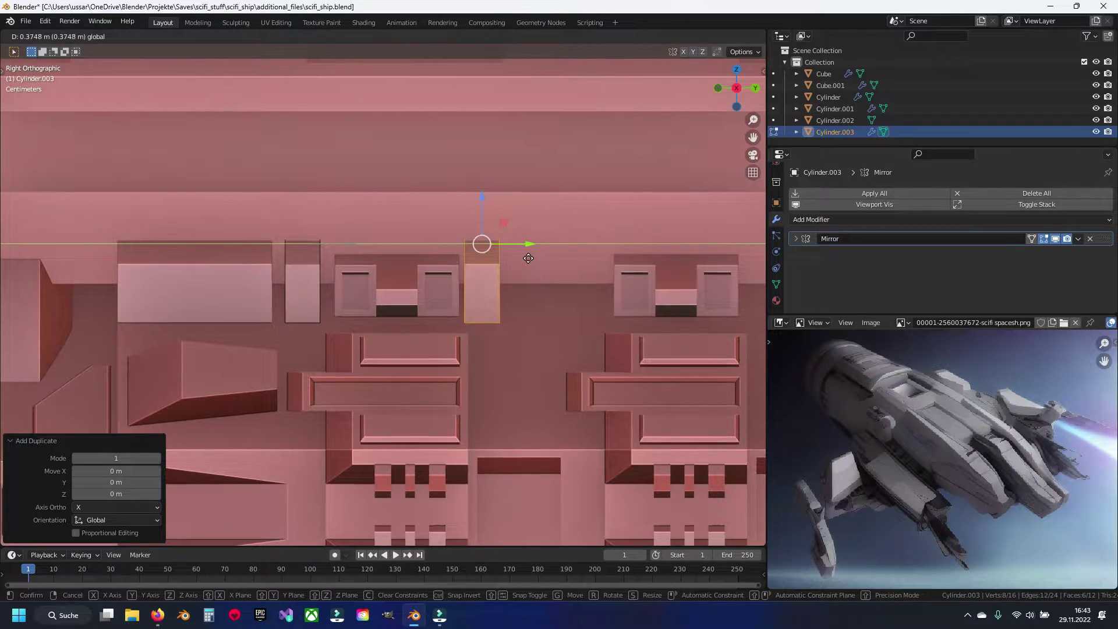
pyautogui.click(554, 258)
pyautogui.keyDown('shift'); pyautogui.moveTo(529, 332); pyautogui.dragTo(410, 333, button='middle'); pyautogui.keyUp('shift')
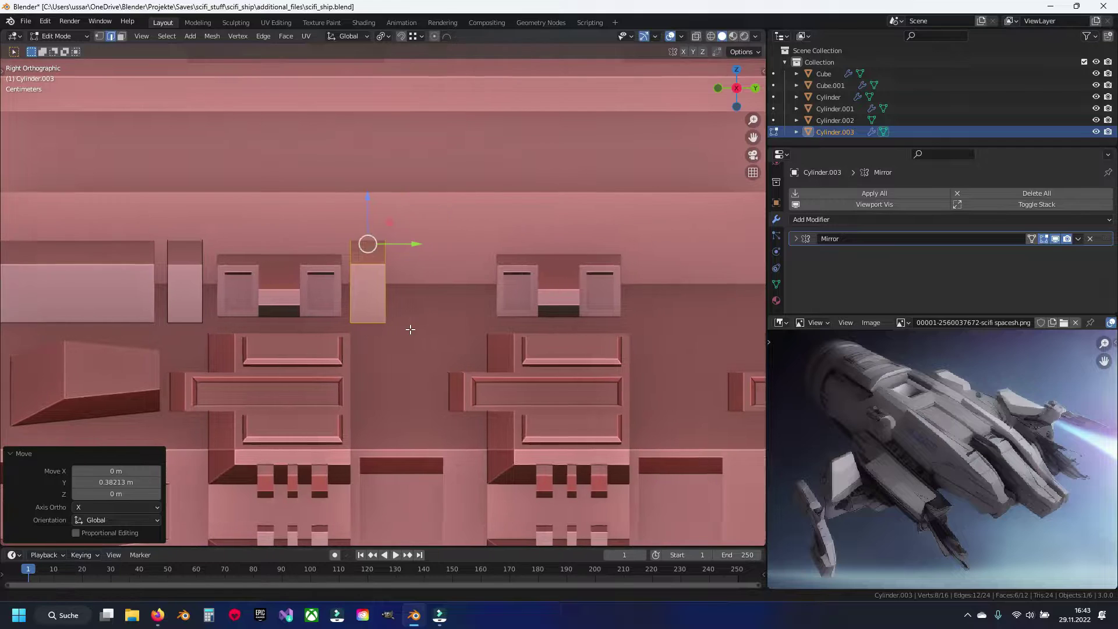
# Separate the right pillar into new object Cylinder.004, save, and select it.
pyautogui.press('Tab')
pyautogui.press('Tab')
pyautogui.press('p')
pyautogui.click(410, 329)
pyautogui.press('Tab')
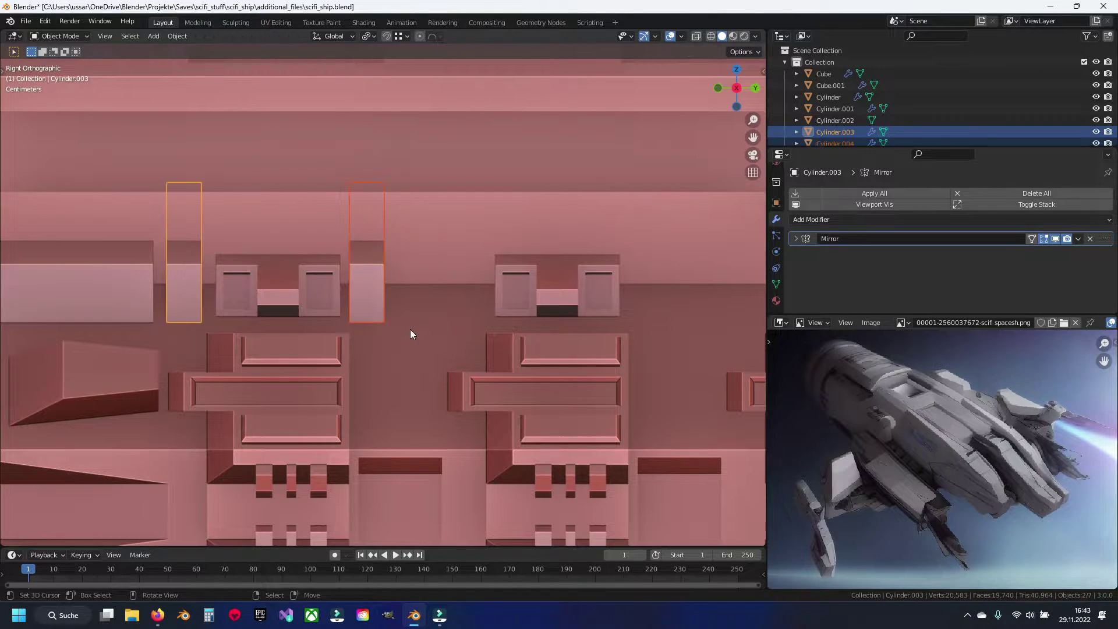
pyautogui.hotkey('ctrl', 's')
pyautogui.click(358, 259)
# Give Cylinder.004 an Array modifier with Y relative offset 1.39 and count 3.
pyautogui.click(817, 216)
pyautogui.click(898, 252)
pyautogui.moveTo(1107, 259); pyautogui.dragTo(1107, 242)
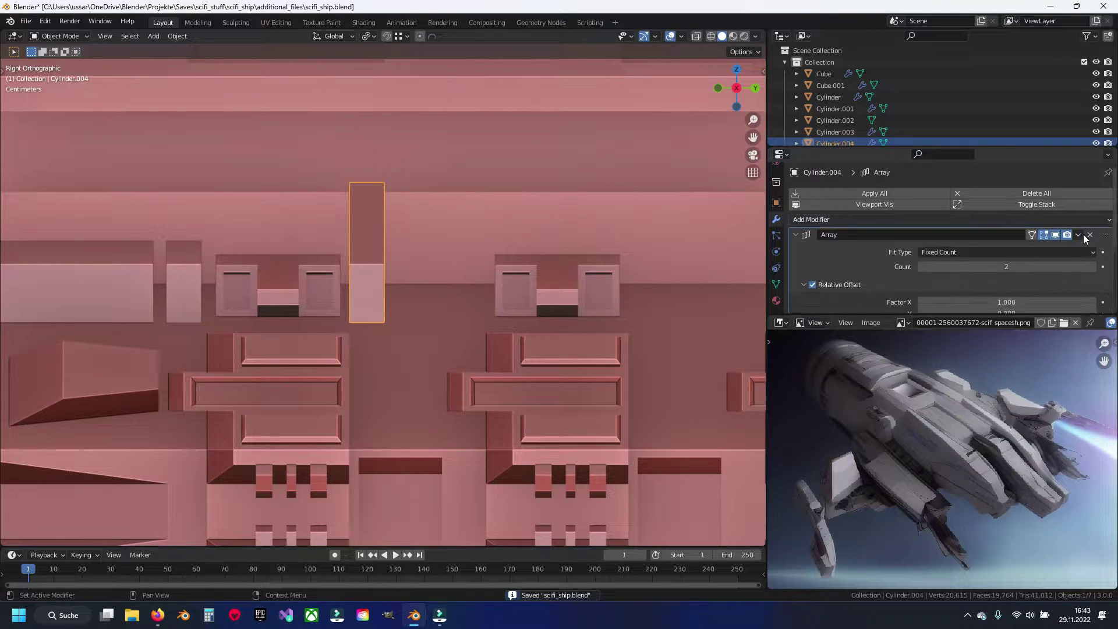
pyautogui.scroll(-1, 1075, 288)
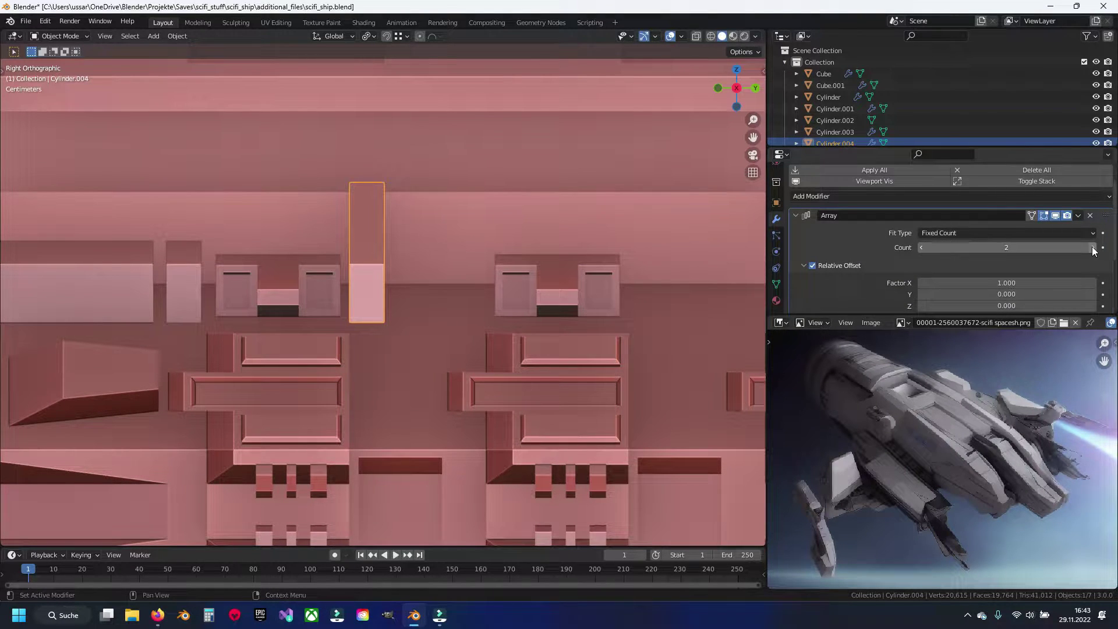
pyautogui.write('0')
pyautogui.press('Return')
pyautogui.doubleClick(1014, 294)
pyautogui.write('1.72')
pyautogui.press('Return')
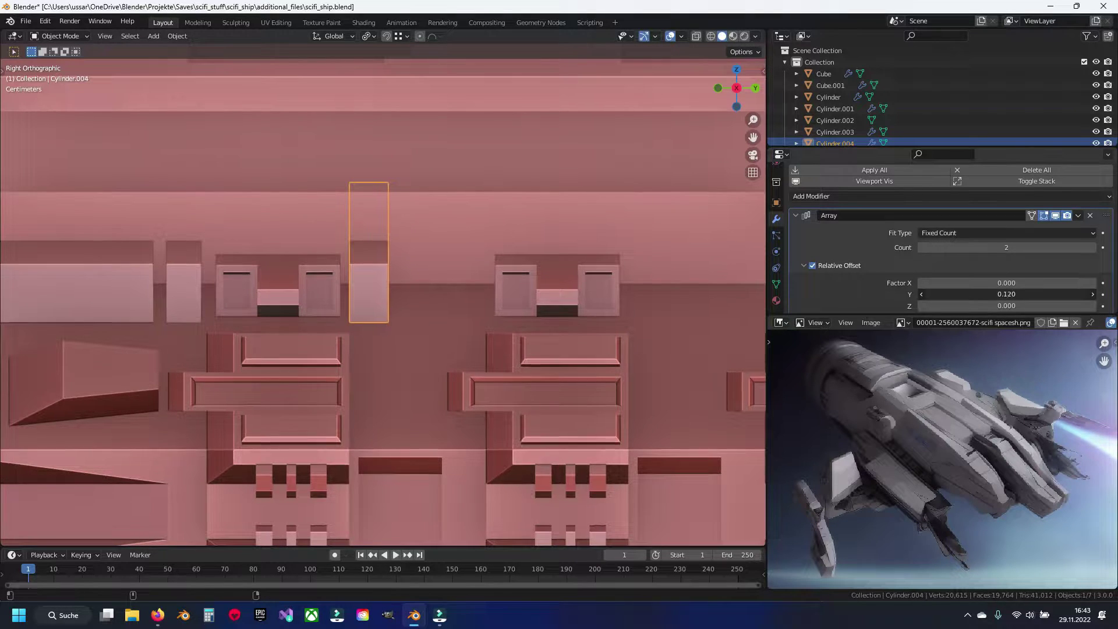
pyautogui.moveTo(1006, 294); pyautogui.dragTo(984, 294)
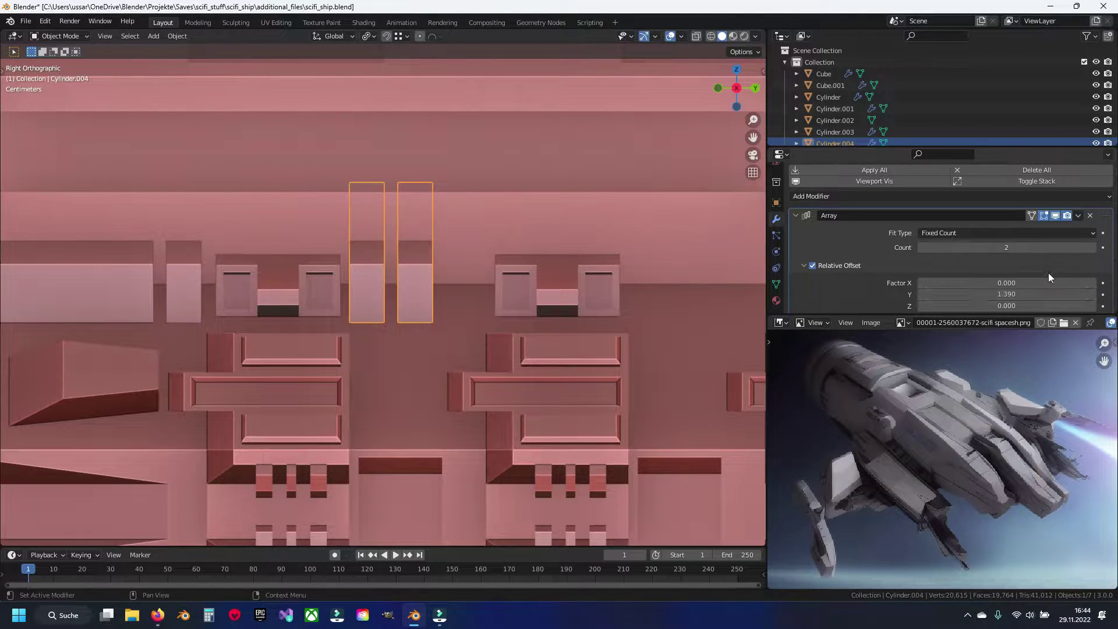
pyautogui.click(1100, 250)
# Save scifi_ship.blend and clear the selection.
pyautogui.hotkey('alt', 'a')
pyautogui.keyDown('ctrl'); pyautogui.scroll(-2, 454, 280); pyautogui.keyUp('ctrl')
pyautogui.hotkey('ctrl', 's')
pyautogui.click(134, 273)
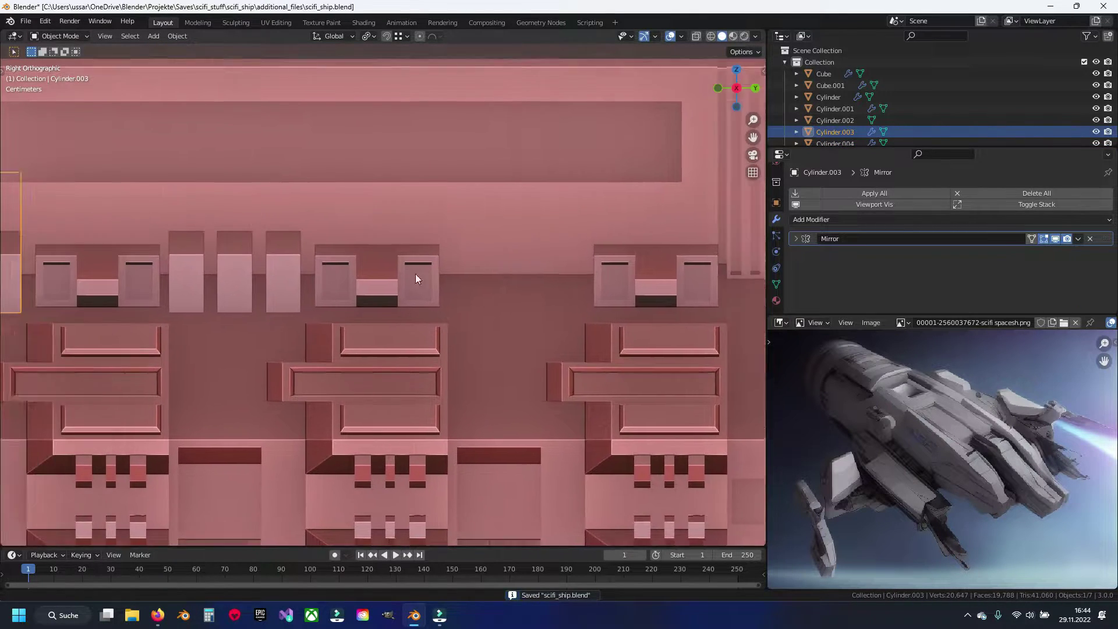
# Duplicate Cylinder.003's rib geometry and slide the copy right along the hull.
pyautogui.press('Tab')
pyautogui.hotkey('shift', 'd')
pyautogui.rightClick(307, 280)
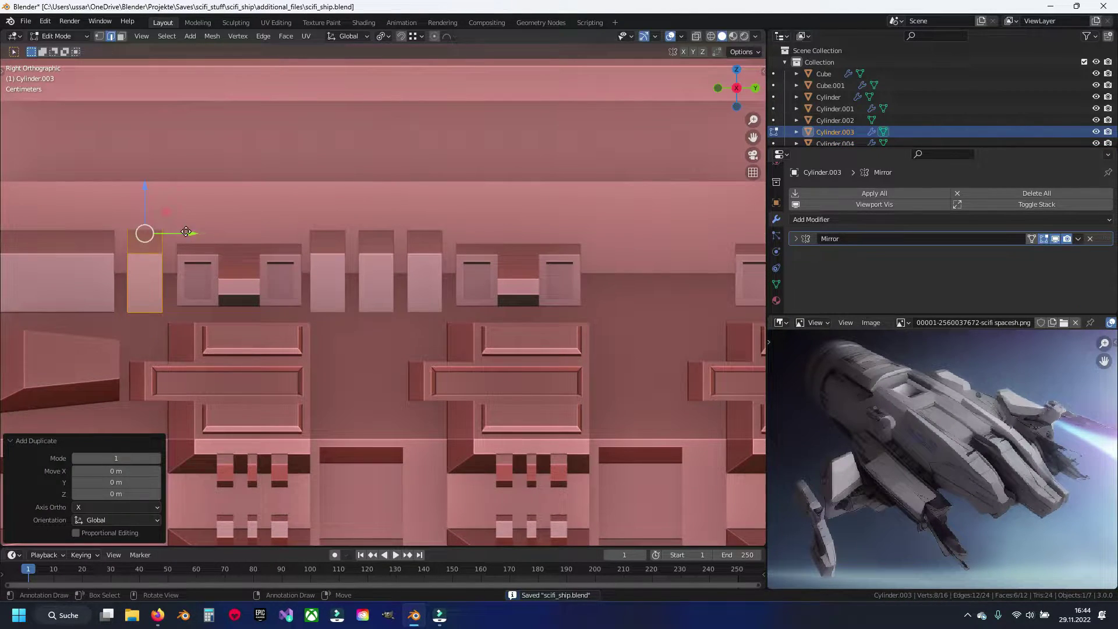
pyautogui.moveTo(186, 231); pyautogui.dragTo(646, 232)
pyautogui.press('Tab')
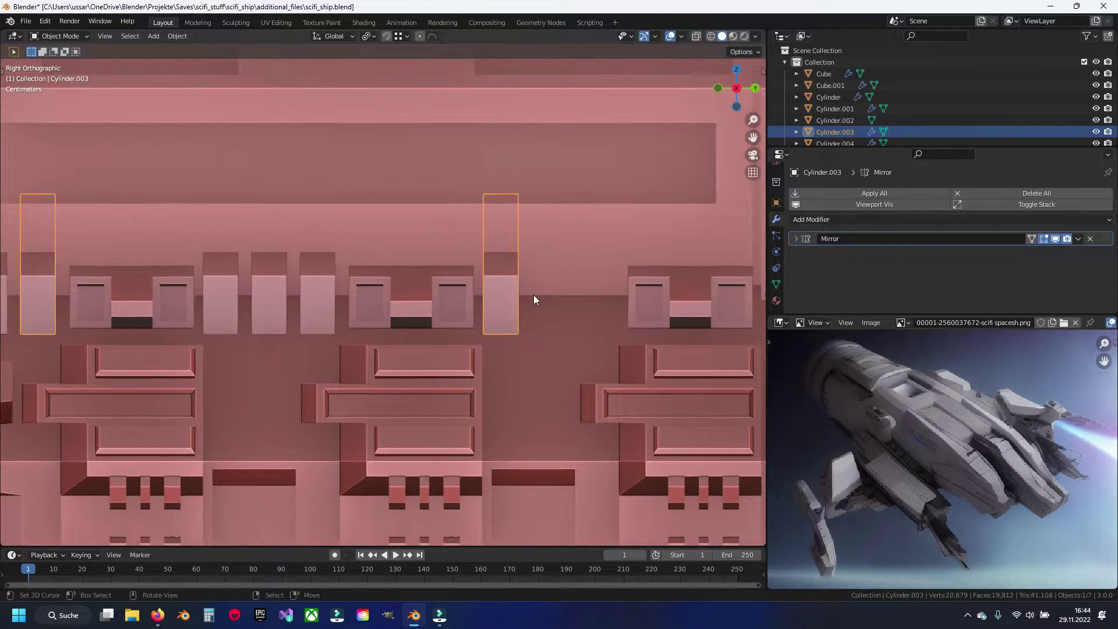
pyautogui.hotkey('alt', 'a')
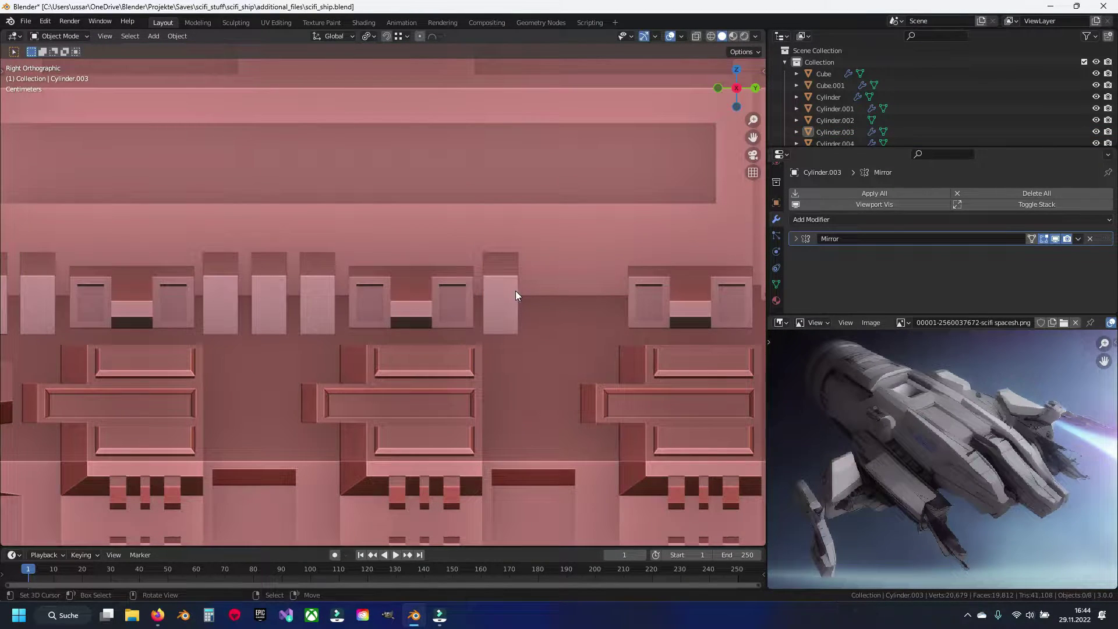
# Duplicate the arrayed rib block's geometry and place the copy farther along Y.
pyautogui.click(515, 291)
pyautogui.moveTo(508, 291); pyautogui.dragTo(226, 284)
pyautogui.press('Tab')
pyautogui.hotkey('shift', 'd')
pyautogui.press('y')
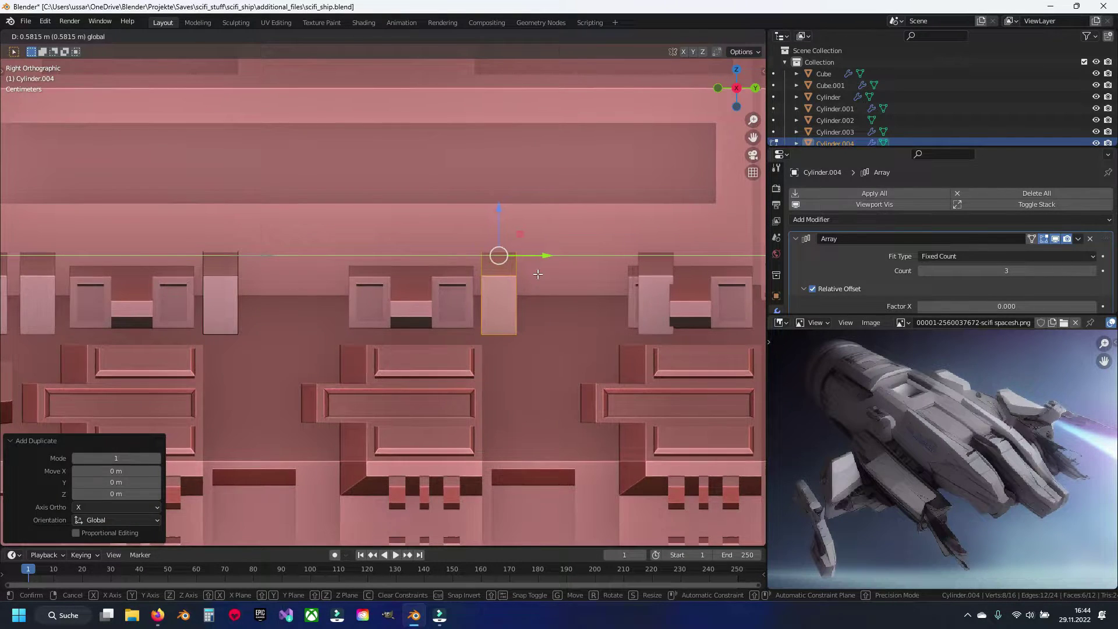
pyautogui.click(537, 273)
pyautogui.press('Tab')
# Clear the selection, save scifi_ship.blend, and view the hull at an angle.
pyautogui.hotkey('alt', 'a')
pyautogui.hotkey('ctrl', 's')
pyautogui.scroll(-3, 510, 275)
pyautogui.moveTo(510, 275)
pyautogui.mouseDown(button='middle')
pyautogui.moveTo(440, 291)
pyautogui.moveTo(473, 317)
pyautogui.moveTo(418, 248)
pyautogui.moveTo(379, 302)
pyautogui.mouseUp(button='middle')
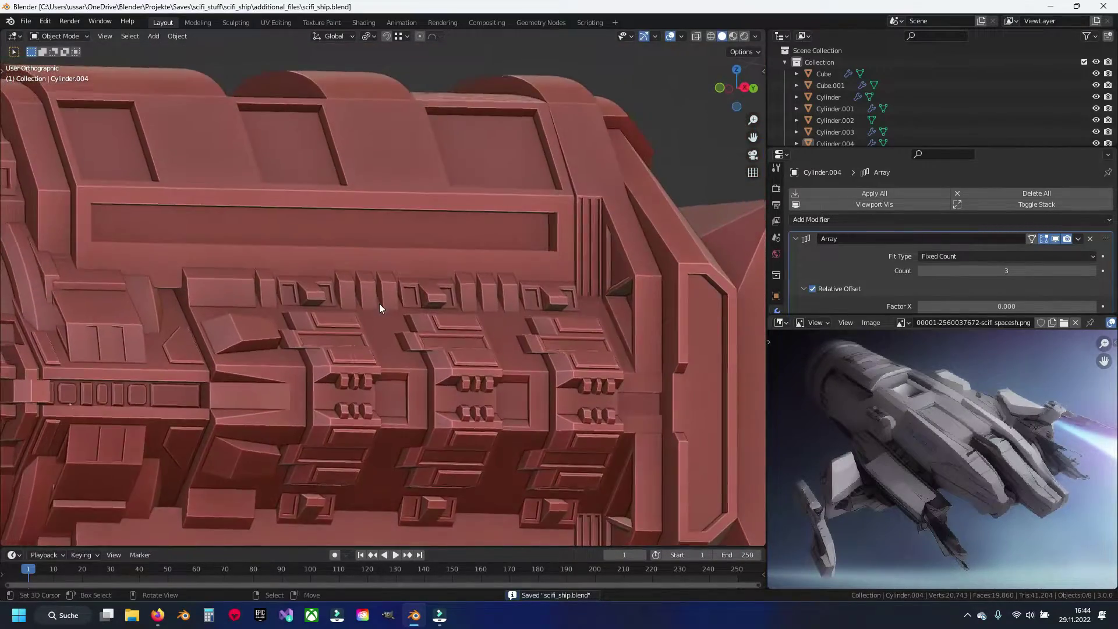
# Apply the Array modifiers on both rib block groups as real geometry.
pyautogui.scroll(3, 379, 303)
pyautogui.click(361, 284)
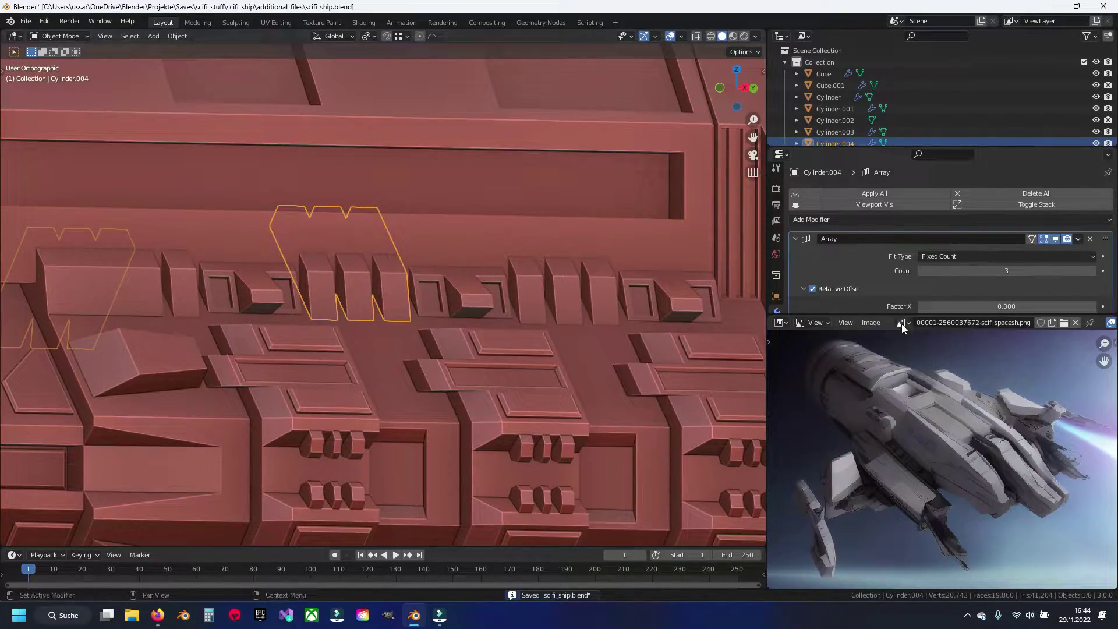
pyautogui.click(1079, 240)
pyautogui.click(1060, 255)
pyautogui.click(524, 285)
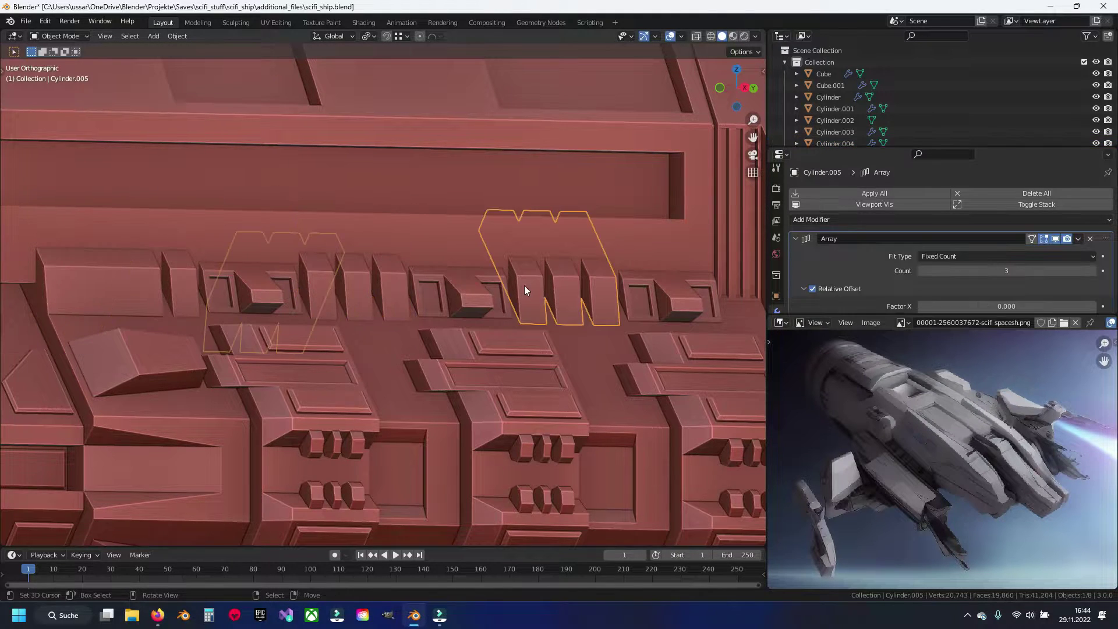
pyautogui.click(1078, 239)
pyautogui.click(142, 284)
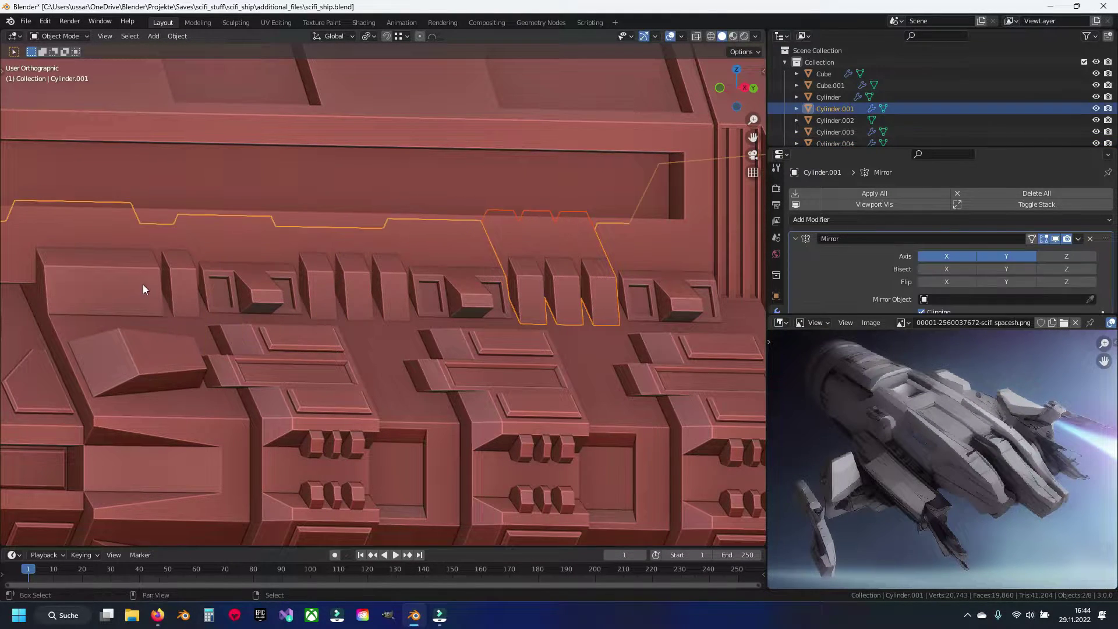
# Join the three rib blocks into one object with Ctrl+J and save.
pyautogui.click(193, 278)
pyautogui.keyDown('shift'); pyautogui.click(323, 278); pyautogui.keyUp('shift')
pyautogui.keyDown('shift'); pyautogui.click(517, 278); pyautogui.keyUp('shift')
pyautogui.hotkey('ctrl', 'l')
pyautogui.press('Escape')
pyautogui.hotkey('ctrl', 'j')
pyautogui.hotkey('alt', 'a')
pyautogui.hotkey('ctrl', 's')
# Enable X and Y mirror axes on the joined rib object and save.
pyautogui.click(370, 288)
pyautogui.scroll(-3, 440, 300)
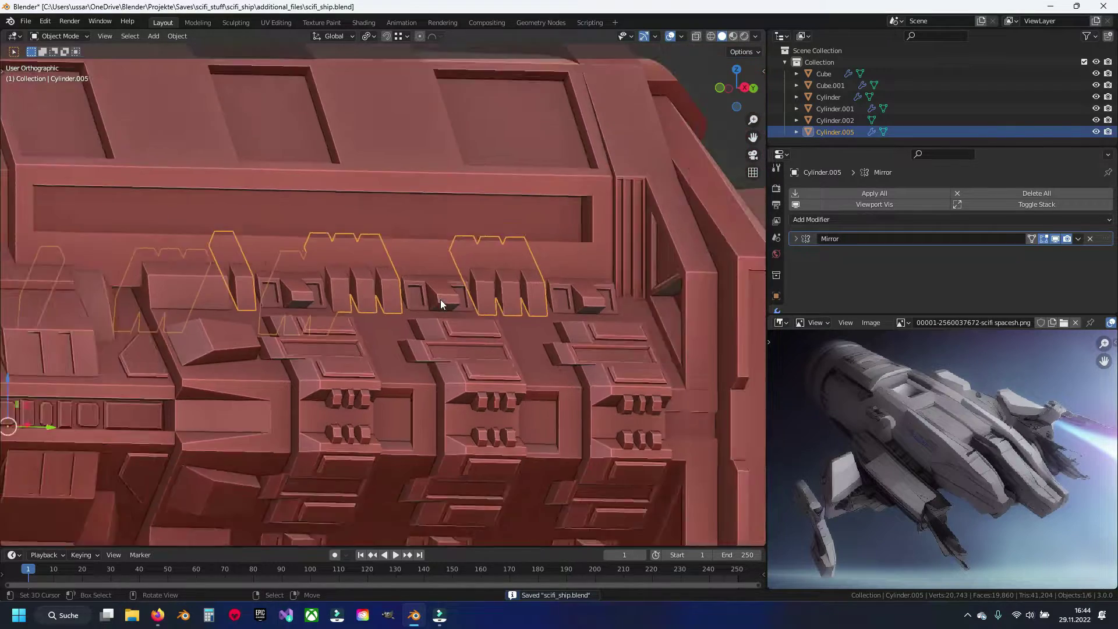
pyautogui.scroll(-3, 410, 299)
pyautogui.hotkey('alt', 'a')
pyautogui.scroll(3, 410, 298)
pyautogui.click(383, 208)
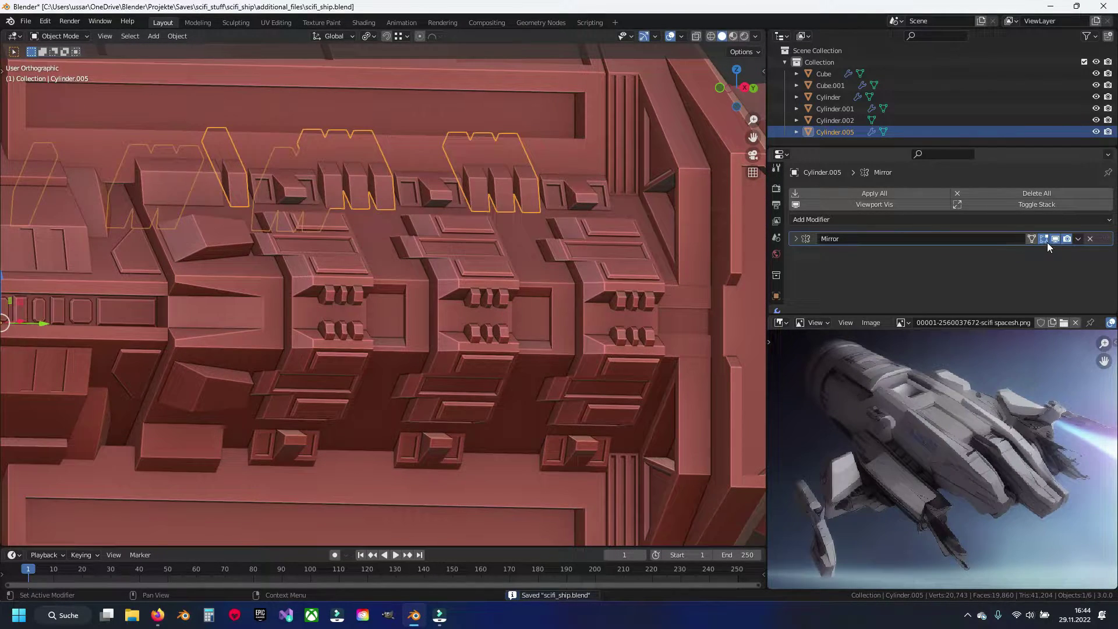
pyautogui.click(795, 238)
pyautogui.click(1066, 257)
pyautogui.click(1006, 256)
pyautogui.hotkey('alt', 'a')
pyautogui.scroll(-3, 376, 308)
pyautogui.hotkey('ctrl', 's')
# Orbit the view to inspect the ribbed side and the hull panel.
pyautogui.moveTo(339, 337)
pyautogui.mouseDown(button='middle')
pyautogui.moveTo(231, 376)
pyautogui.moveTo(298, 348)
pyautogui.mouseUp(button='middle')
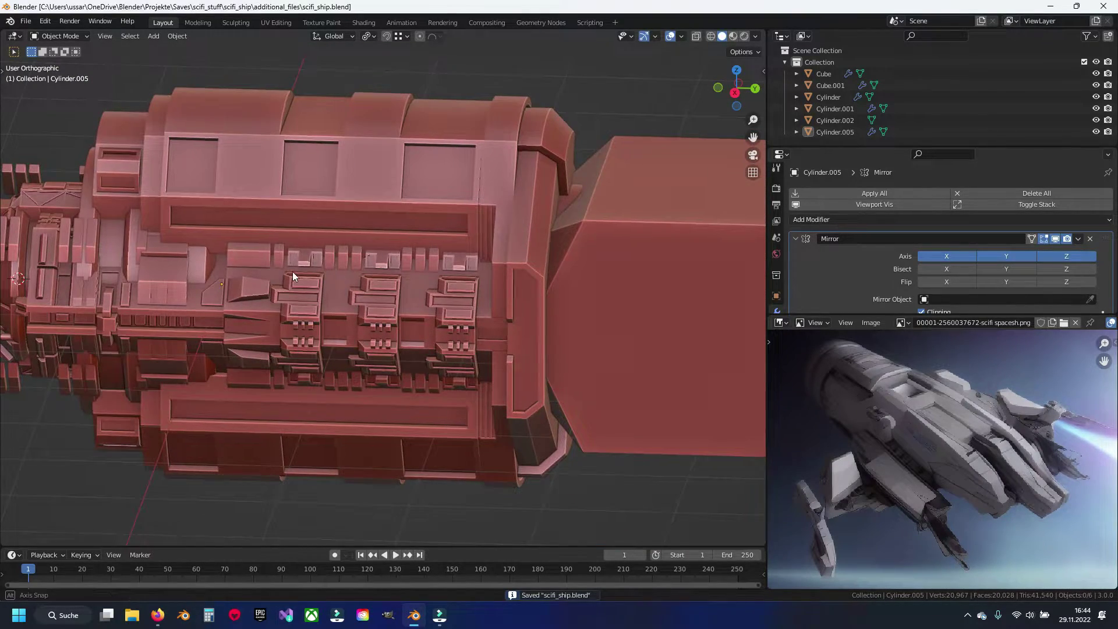
pyautogui.moveTo(291, 271); pyautogui.dragTo(382, 258, button='middle')
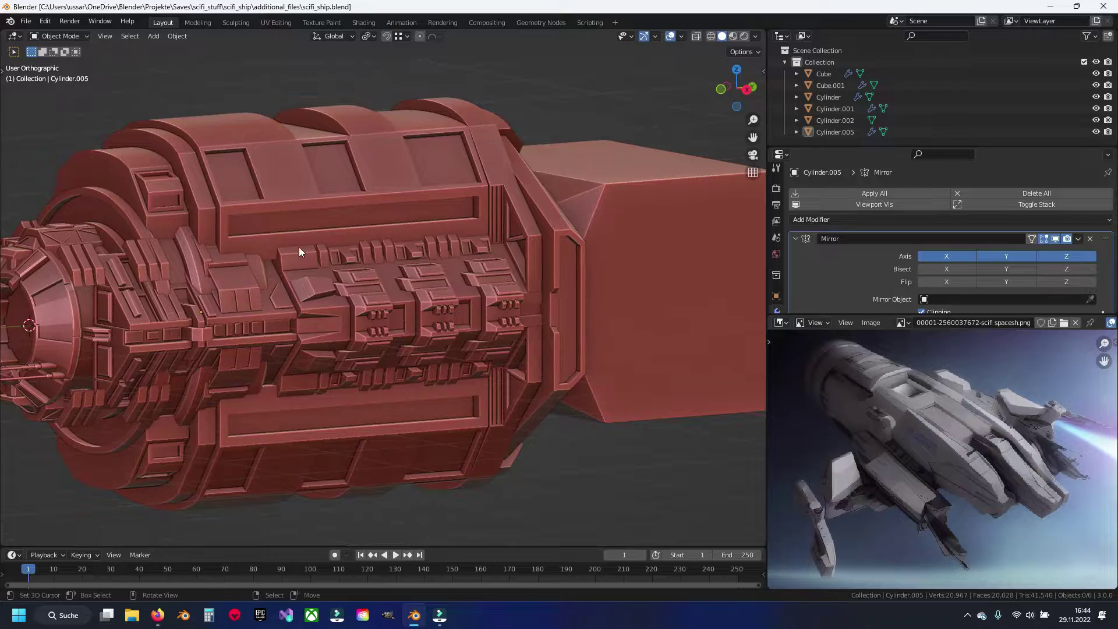
pyautogui.moveTo(309, 248); pyautogui.dragTo(413, 291, button='middle')
pyautogui.scroll(5, 410, 259)
# In the hull's Edit Mode, extrude the narrow face beside the panel and bevel its top edge.
pyautogui.click(407, 228)
pyautogui.press('Tab')
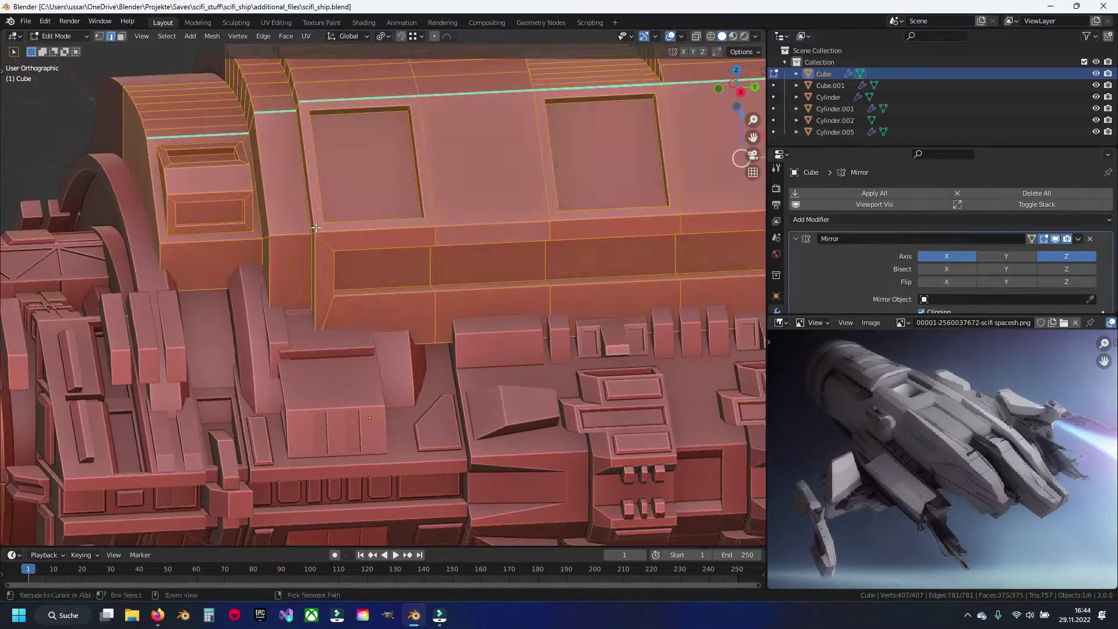
pyautogui.hotkey('ctrl', 's')
pyautogui.scroll(3, 330, 266)
pyautogui.moveTo(330, 265)
pyautogui.mouseDown(button='middle')
pyautogui.moveTo(541, 262)
pyautogui.moveTo(443, 297)
pyautogui.moveTo(467, 292)
pyautogui.moveTo(301, 271)
pyautogui.mouseUp(button='middle')
pyautogui.press('3')
pyautogui.click(448, 286)
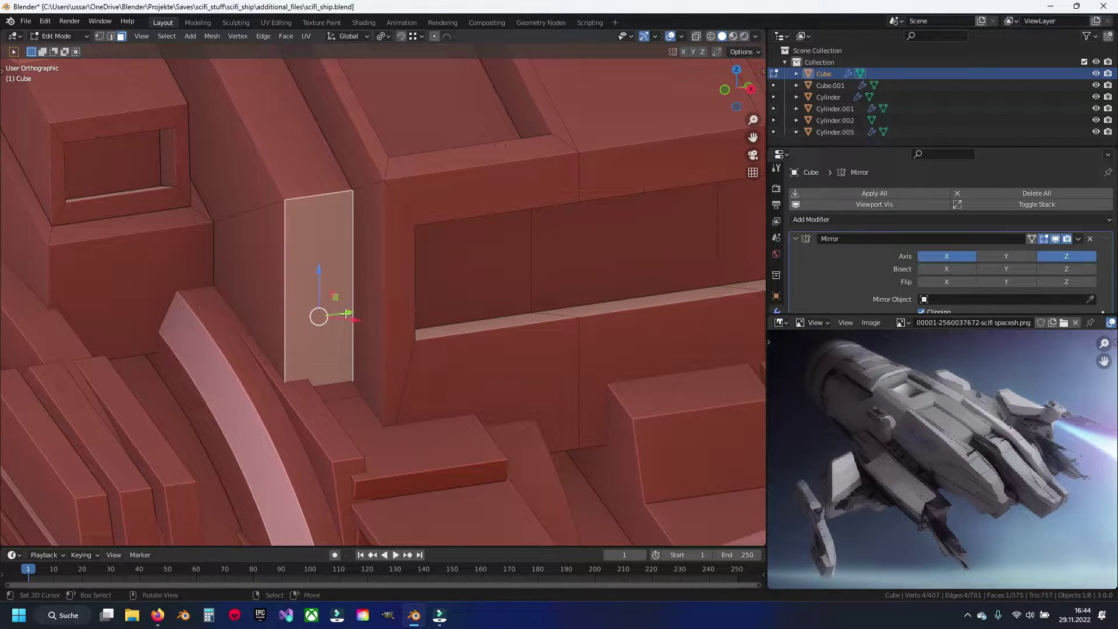
pyautogui.press('e')
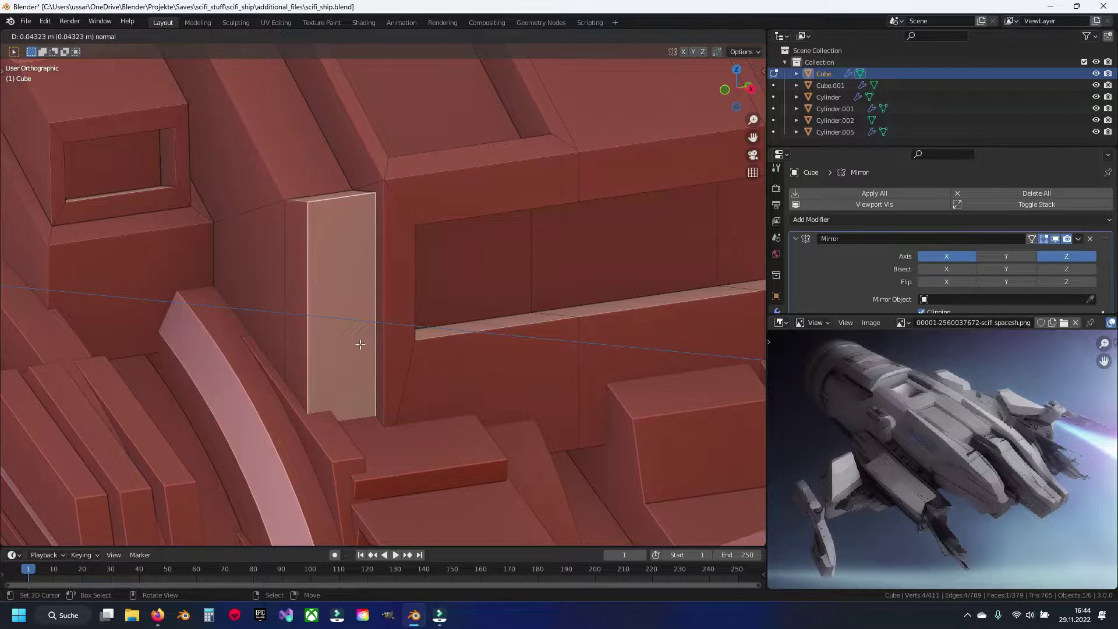
pyautogui.click(342, 202)
pyautogui.hotkey('ctrl', 'b')
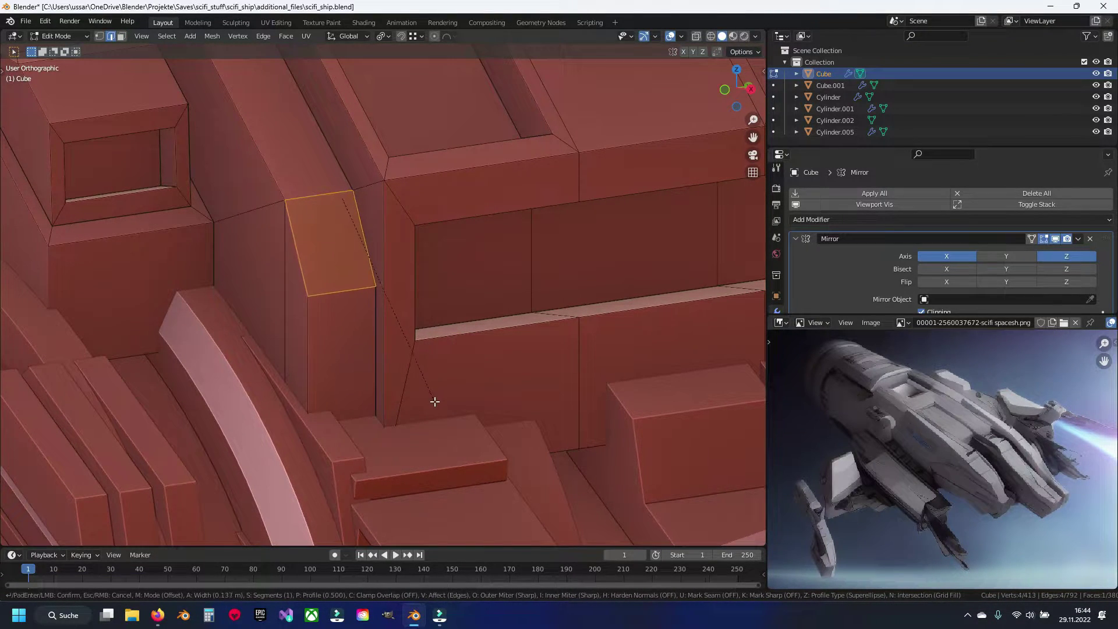
pyautogui.click(439, 438)
# Merge the hull's vertices by distance and clear sharp from a nearby edge.
pyautogui.press('a')
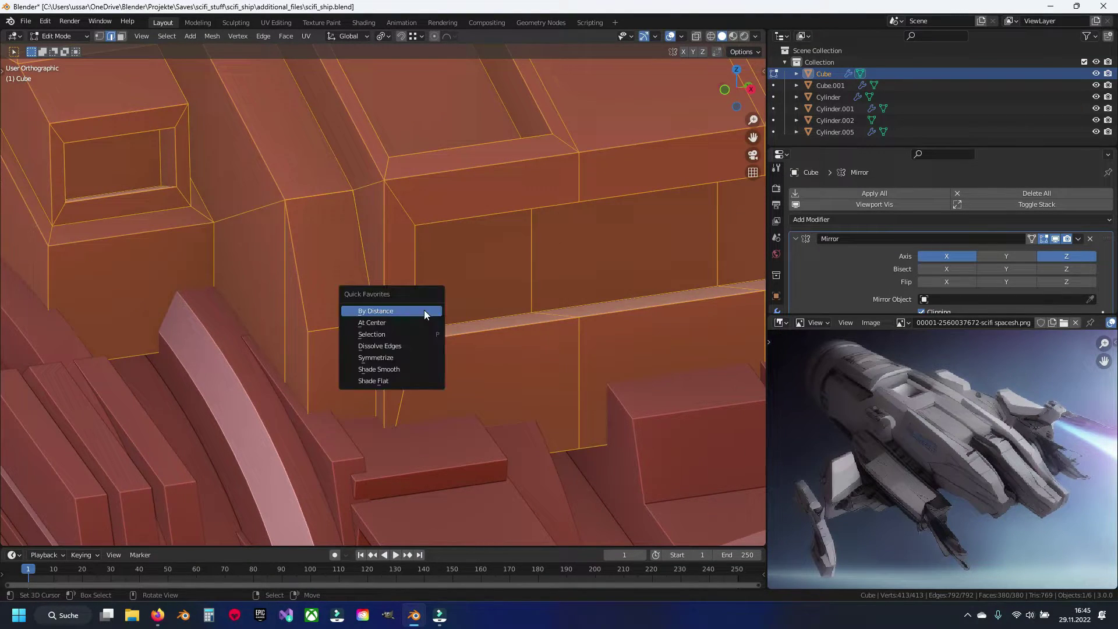
pyautogui.press('m')
pyautogui.click(423, 309)
pyautogui.hotkey('alt', 'a')
pyautogui.click(337, 325)
pyautogui.hotkey('ctrl', 'e')
pyautogui.click(378, 324)
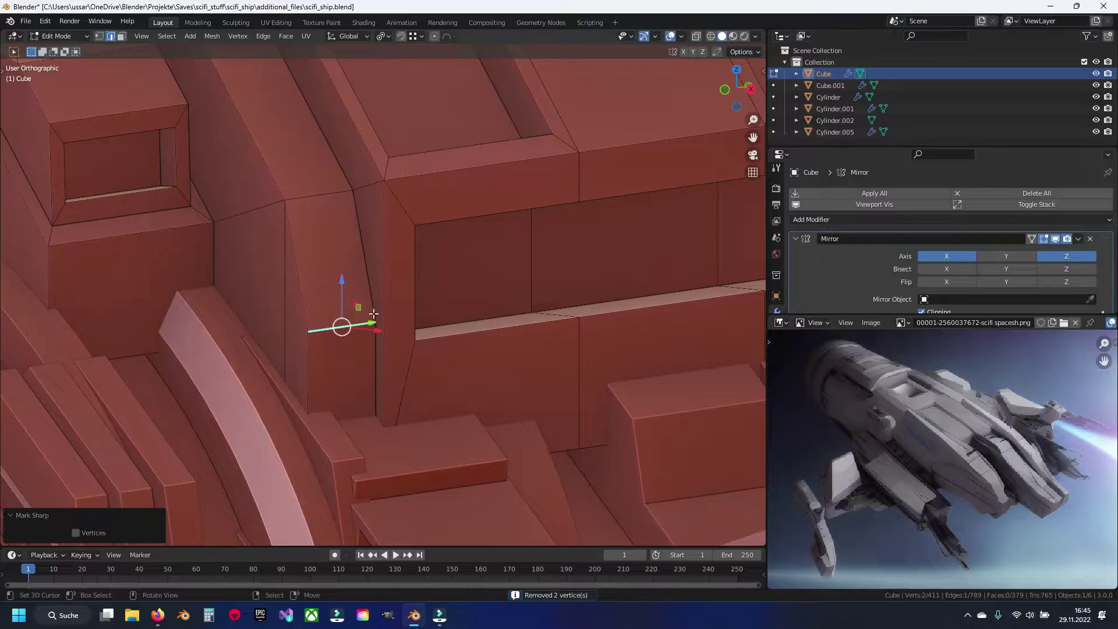
pyautogui.press('Tab')
# Undo the extrusion step and lower the selected geometry along Z.
pyautogui.scroll(-4, 431, 315)
pyautogui.moveTo(424, 313); pyautogui.dragTo(408, 323, button='middle')
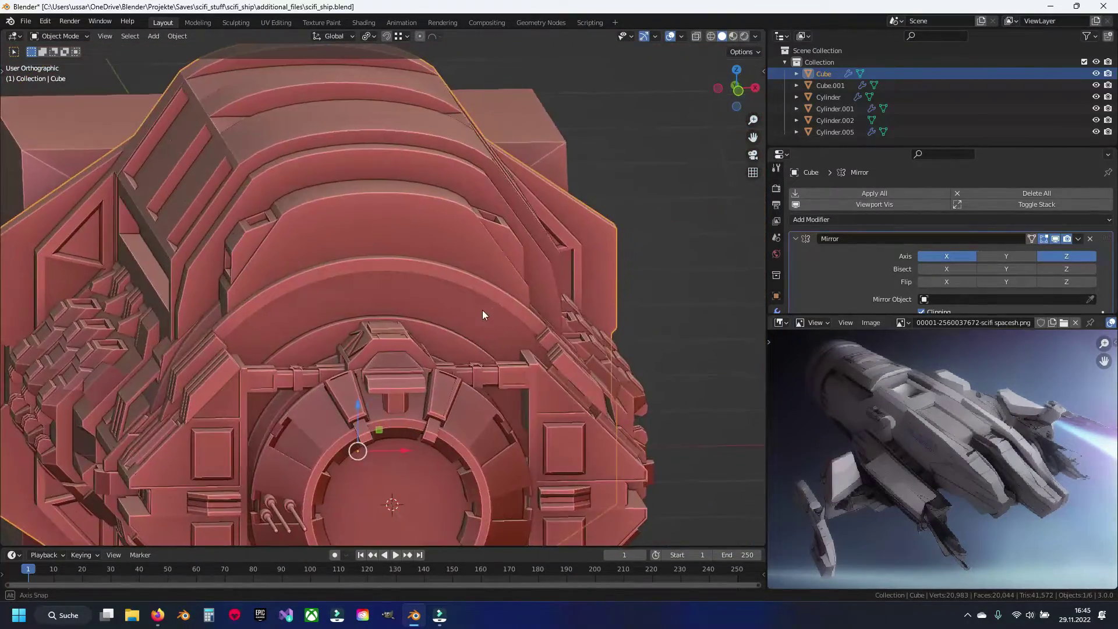
pyautogui.moveTo(458, 315); pyautogui.dragTo(398, 312, button='middle')
pyautogui.scroll(5, 466, 311)
pyautogui.scroll(3, 478, 308)
pyautogui.press('Tab')
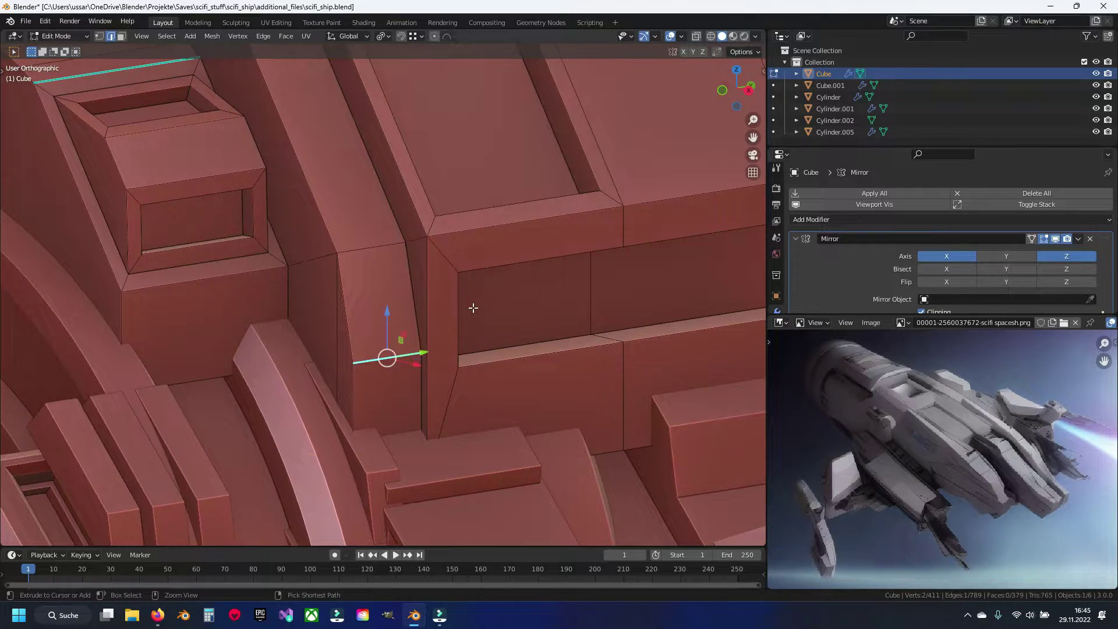
pyautogui.hotkey('ctrl', 'z')
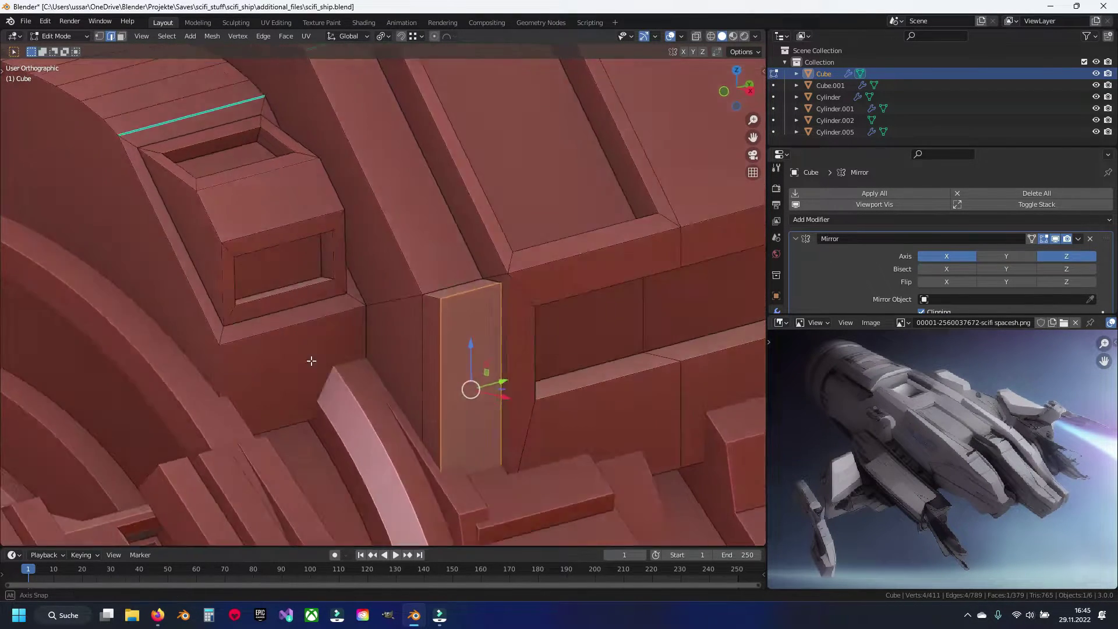
pyautogui.moveTo(478, 326); pyautogui.dragTo(407, 273, button='middle')
pyautogui.hotkey('alt', 'a')
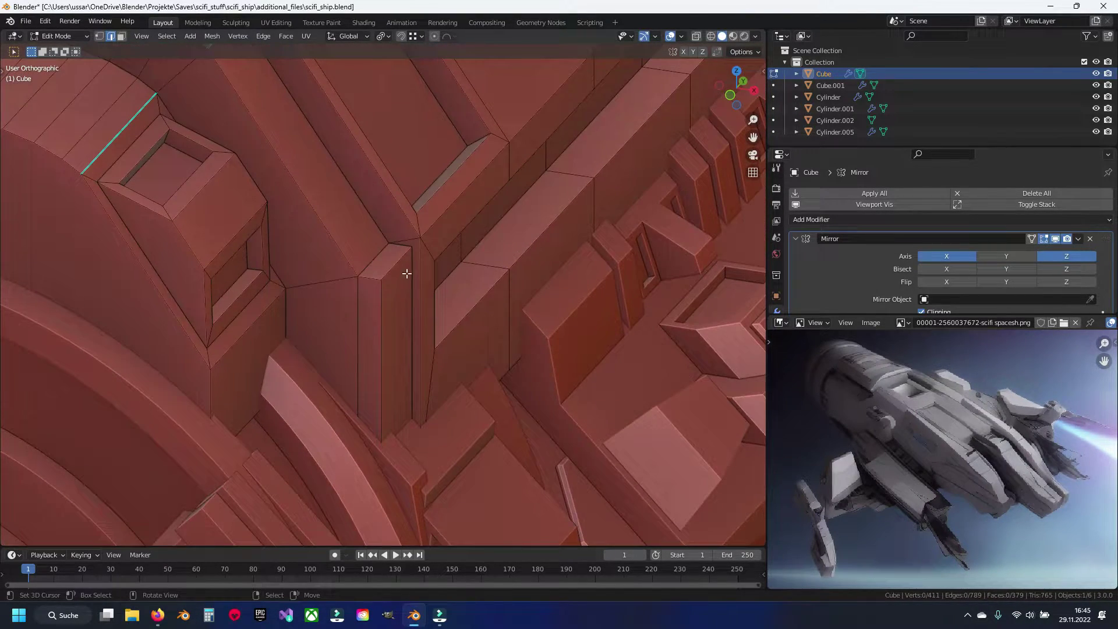
pyautogui.moveTo(397, 230)
pyautogui.mouseDown()
pyautogui.moveTo(394, 275)
pyautogui.moveTo(406, 252)
pyautogui.mouseUp()
pyautogui.press('Tab')
pyautogui.moveTo(406, 261)
pyautogui.mouseDown(button='middle')
pyautogui.moveTo(412, 316)
pyautogui.moveTo(378, 289)
pyautogui.moveTo(380, 308)
pyautogui.moveTo(266, 305)
pyautogui.moveTo(431, 302)
pyautogui.moveTo(466, 254)
pyautogui.moveTo(449, 245)
pyautogui.moveTo(376, 287)
pyautogui.moveTo(460, 251)
pyautogui.mouseUp(button='middle')
# Delete the trial column geometry, save, and switch editing to Cylinder.001.
pyautogui.press('Tab')
pyautogui.press('Delete')
pyautogui.hotkey('ctrl', 's')
pyautogui.scroll(3, 346, 342)
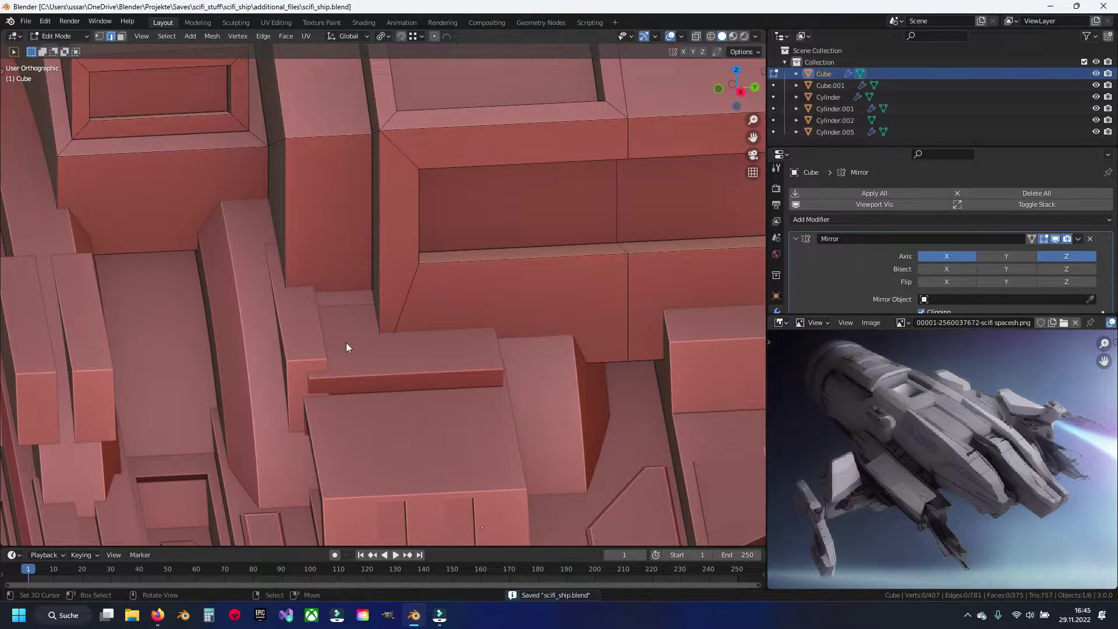
pyautogui.hotkey('alt', 'q')
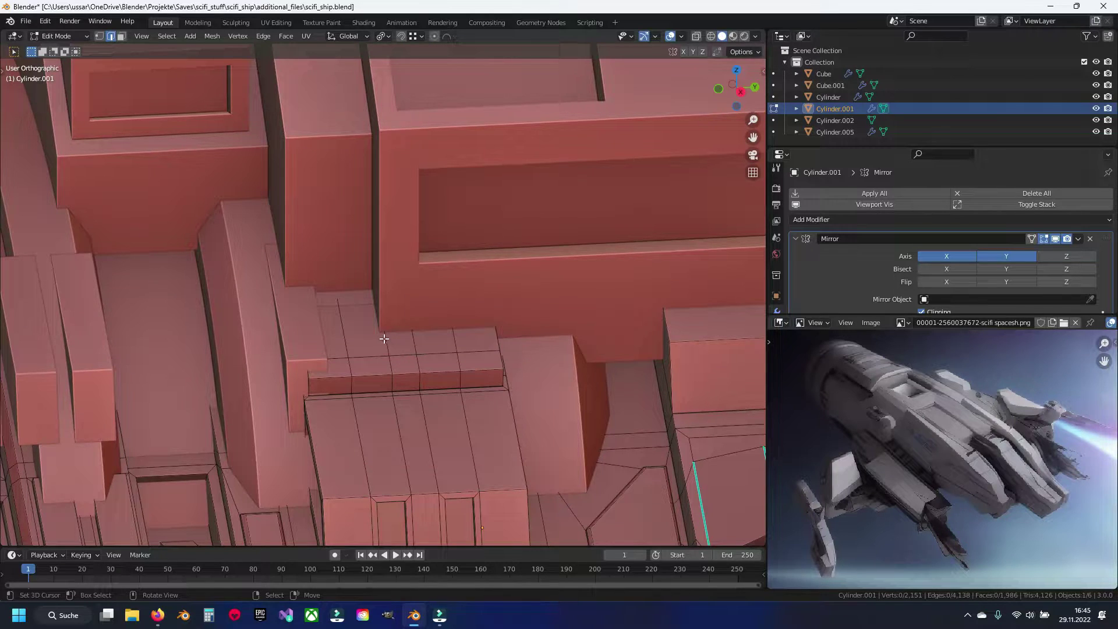
# Move an edge of the stepped block along the Y axis.
pyautogui.click(383, 338)
pyautogui.scroll(2, 388, 337)
pyautogui.press('g')
pyautogui.press('y')
pyautogui.click(381, 49)
pyautogui.click(354, 378)
# Extrude a face on the step and raise it along Z.
pyautogui.click(350, 337)
pyautogui.scroll(-2, 367, 312)
pyautogui.moveTo(367, 312)
pyautogui.mouseDown(button='middle')
pyautogui.moveTo(492, 319)
pyautogui.moveTo(427, 367)
pyautogui.mouseUp(button='middle')
pyautogui.press('e')
pyautogui.rightClick(440, 304)
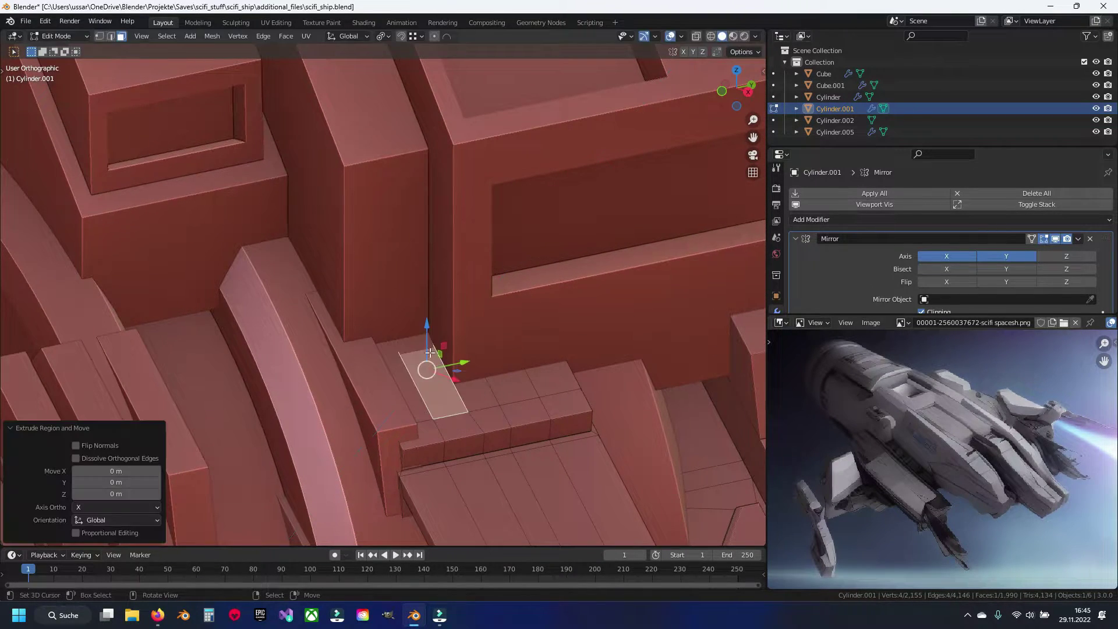
pyautogui.press('g')
pyautogui.press('z')
pyautogui.click(432, 248)
pyautogui.moveTo(432, 248)
pyautogui.mouseDown(button='middle')
pyautogui.moveTo(646, 355)
pyautogui.moveTo(371, 371)
pyautogui.moveTo(210, 351)
pyautogui.moveTo(369, 361)
pyautogui.moveTo(450, 351)
pyautogui.moveTo(498, 331)
pyautogui.moveTo(418, 349)
pyautogui.mouseUp(button='middle')
# Toggle wireframe, confirm the bevel on the raised block, and nudge an edge along Z.
pyautogui.hotkey('shift', 'z')
pyautogui.hotkey('shift', 'z')
pyautogui.scroll(3, 370, 371)
pyautogui.press('Tab')
pyautogui.press('Tab')
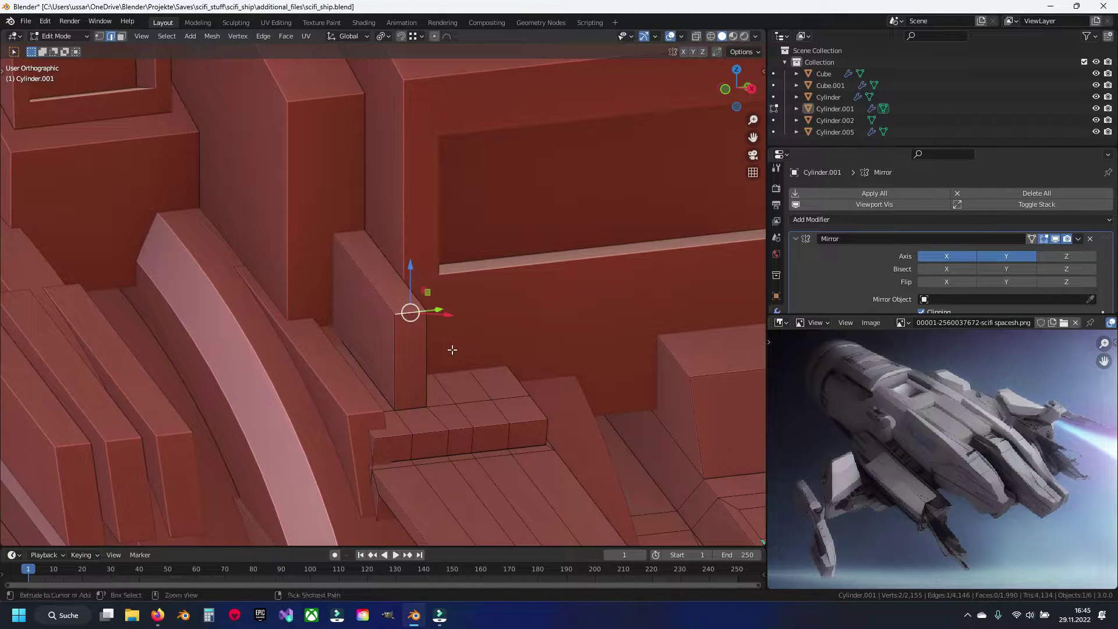
pyautogui.click(472, 416)
pyautogui.moveTo(410, 274); pyautogui.dragTo(411, 273)
pyautogui.click(407, 316)
# Raise two diagonal edges slightly upward, exit Edit Mode, and save scifi_ship.blend.
pyautogui.click(334, 244)
pyautogui.hotkey('shift', 'z')
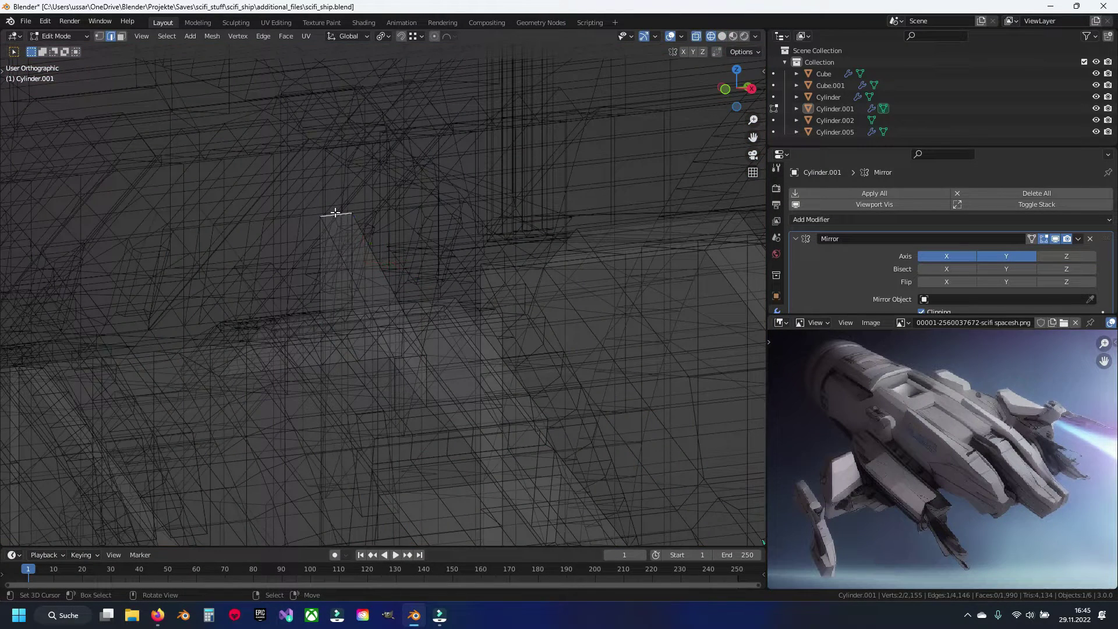
pyautogui.hotkey('shift', 'z')
pyautogui.moveTo(336, 174); pyautogui.dragTo(341, 105)
pyautogui.click(411, 365)
pyautogui.moveTo(410, 319); pyautogui.dragTo(411, 272)
pyautogui.scroll(-5, 414, 368)
pyautogui.press('Tab')
pyautogui.hotkey('ctrl', 's')
pyautogui.moveTo(495, 370)
pyautogui.mouseDown(button='middle')
pyautogui.moveTo(306, 395)
pyautogui.moveTo(410, 393)
pyautogui.mouseUp(button='middle')
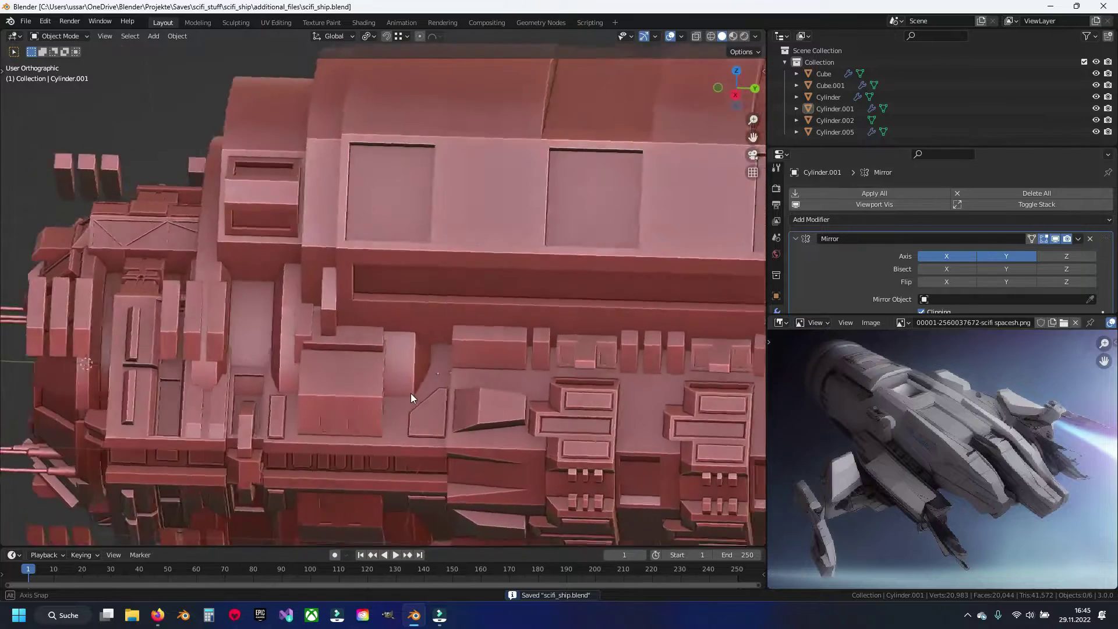
# Select Cylinder.005 and briefly inspect its mesh in see-through Edit Mode.
pyautogui.click(204, 314)
pyautogui.scroll(-2, 282, 339)
pyautogui.press('Tab')
pyautogui.hotkey('alt', 'z')
pyautogui.click(569, 305)
pyautogui.hotkey('ctrl', 'z')
pyautogui.hotkey('alt', 'z')
pyautogui.press('Tab')
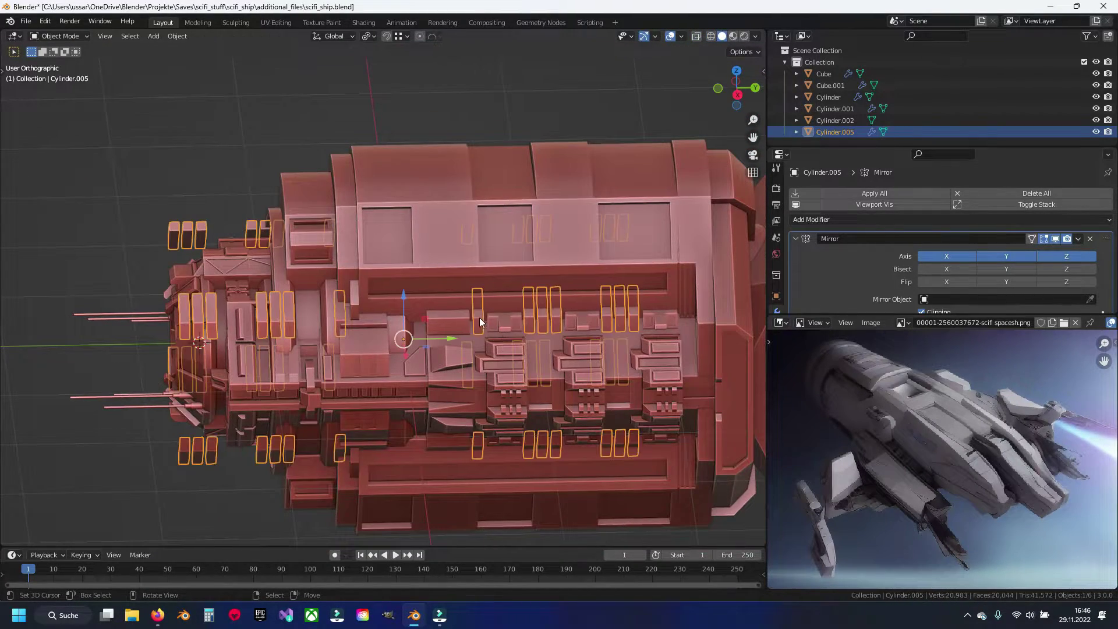
pyautogui.press('a')
# Enable Z and disable Y in Cylinder.005's Mirror modifier, then check the result.
pyautogui.click(538, 320)
pyautogui.scroll(-2, 914, 256)
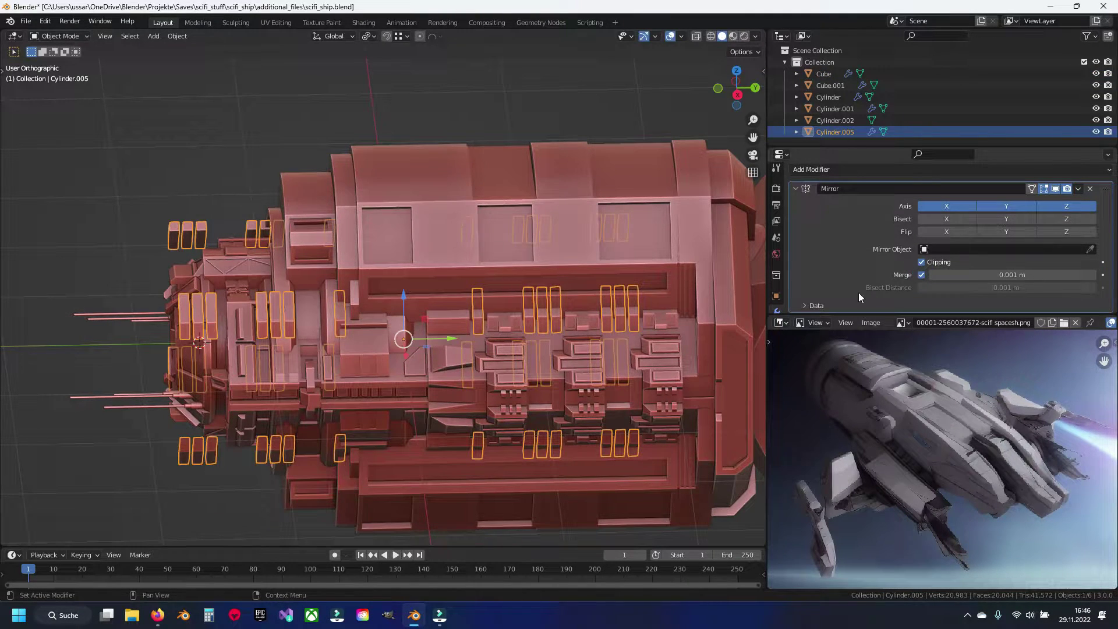
pyautogui.press('Tab')
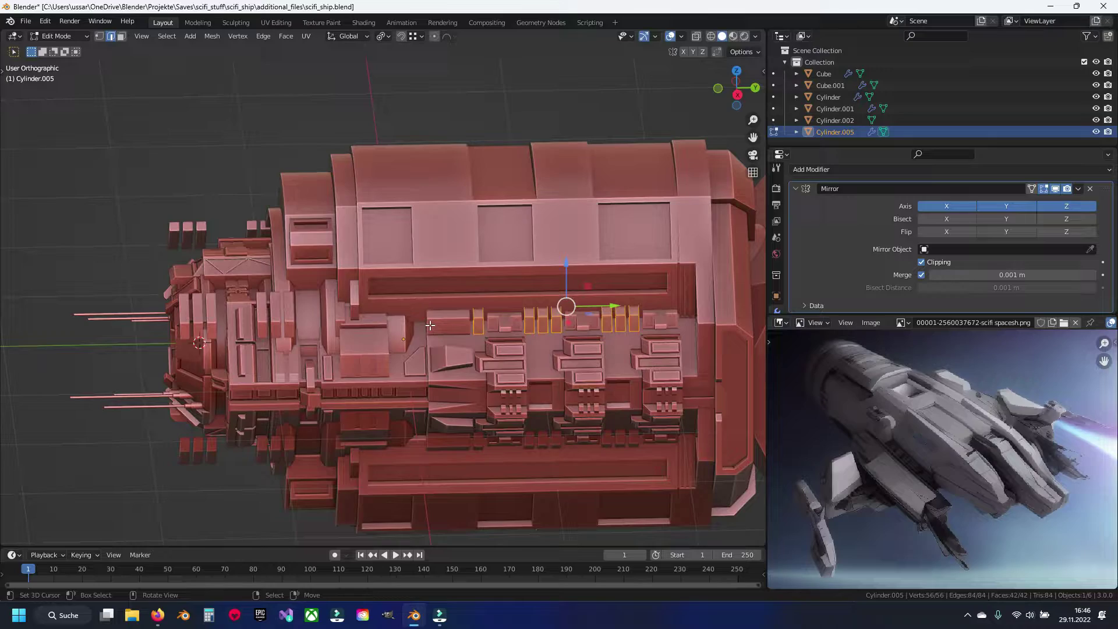
pyautogui.click(1008, 207)
pyautogui.press('Tab')
pyautogui.hotkey('alt', 'a')
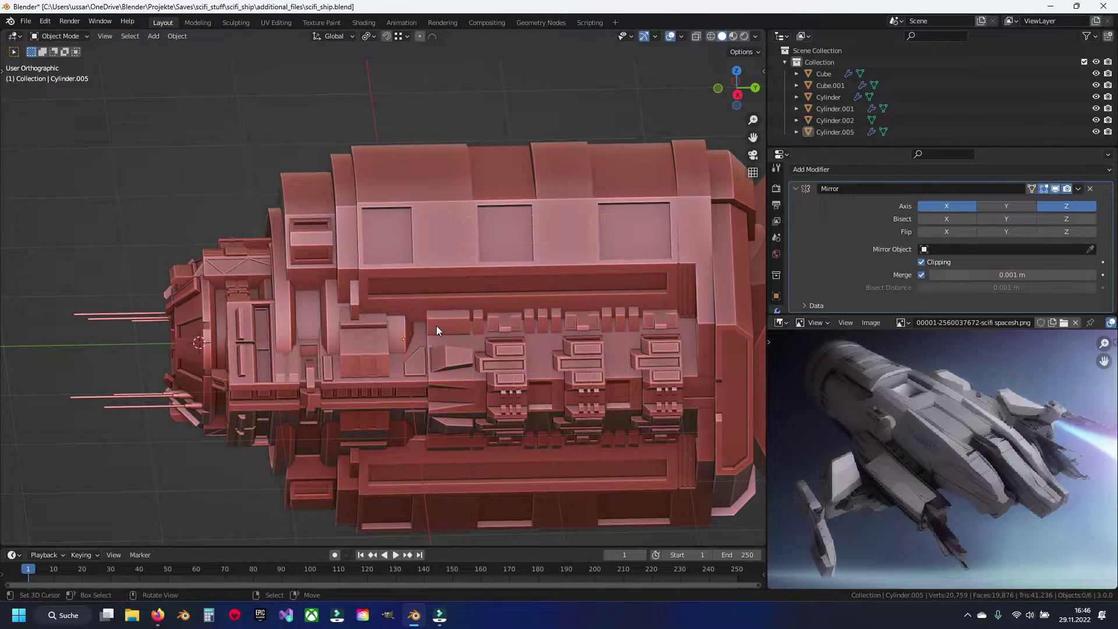
pyautogui.moveTo(364, 337)
pyautogui.mouseDown(button='middle')
pyautogui.moveTo(389, 281)
pyautogui.moveTo(459, 321)
pyautogui.moveTo(446, 334)
pyautogui.moveTo(381, 326)
pyautogui.moveTo(338, 366)
pyautogui.moveTo(357, 326)
pyautogui.moveTo(331, 325)
pyautogui.moveTo(414, 307)
pyautogui.moveTo(369, 362)
pyautogui.mouseUp(button='middle')
pyautogui.scroll(4, 380, 326)
pyautogui.click(369, 362)
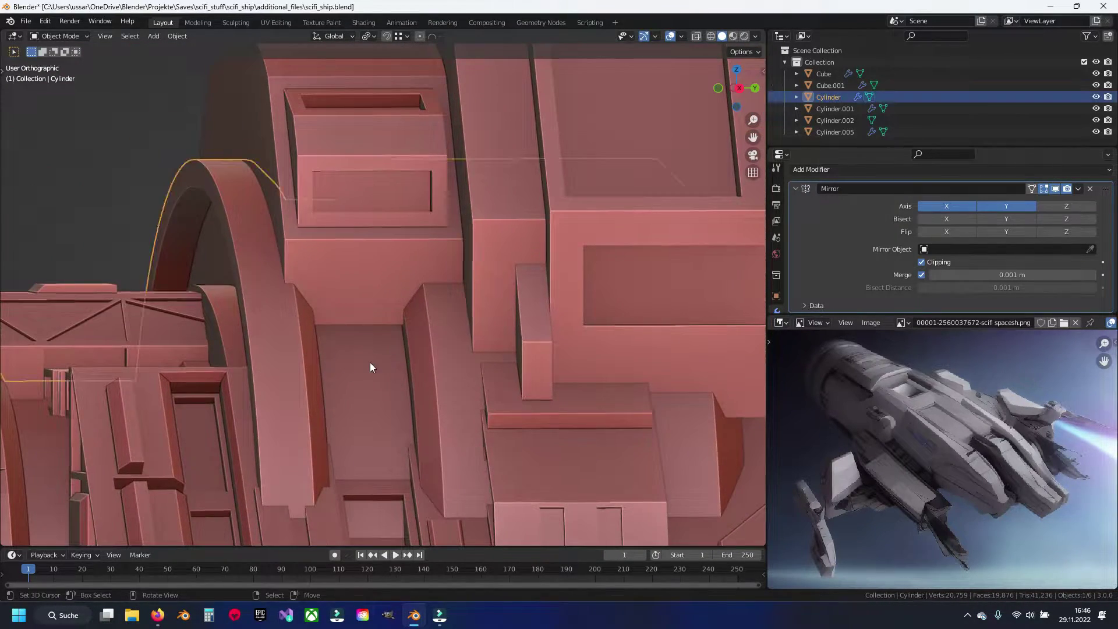
# Add an edge loop across the Cylinder's slot floor and bevel it into a strip.
pyautogui.press('Tab')
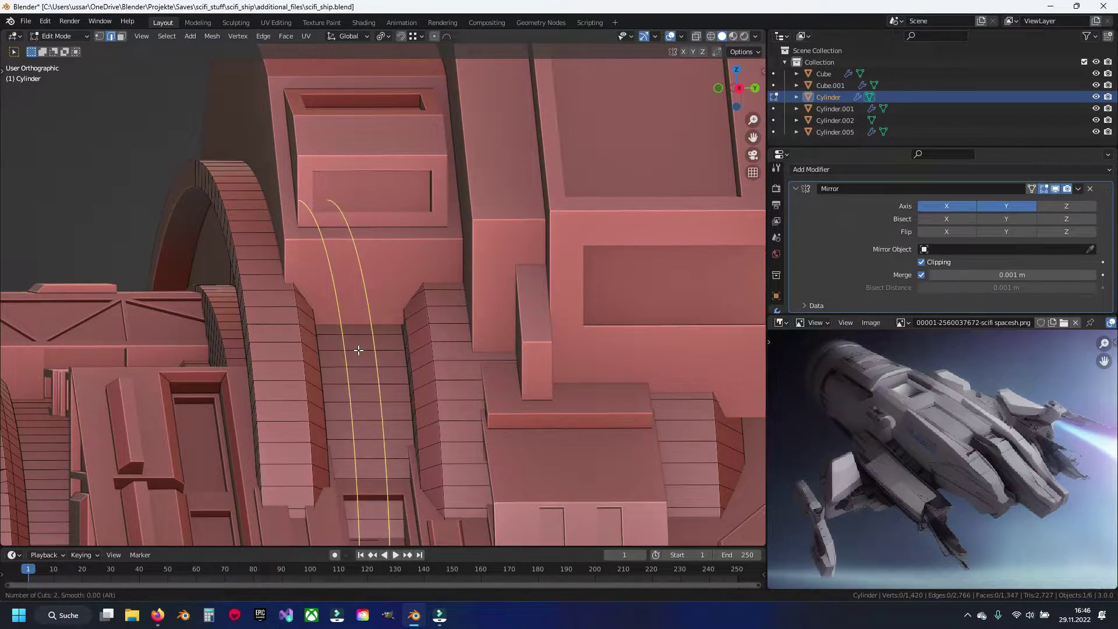
pyautogui.click(358, 350)
pyautogui.hotkey('ctrl', 'b')
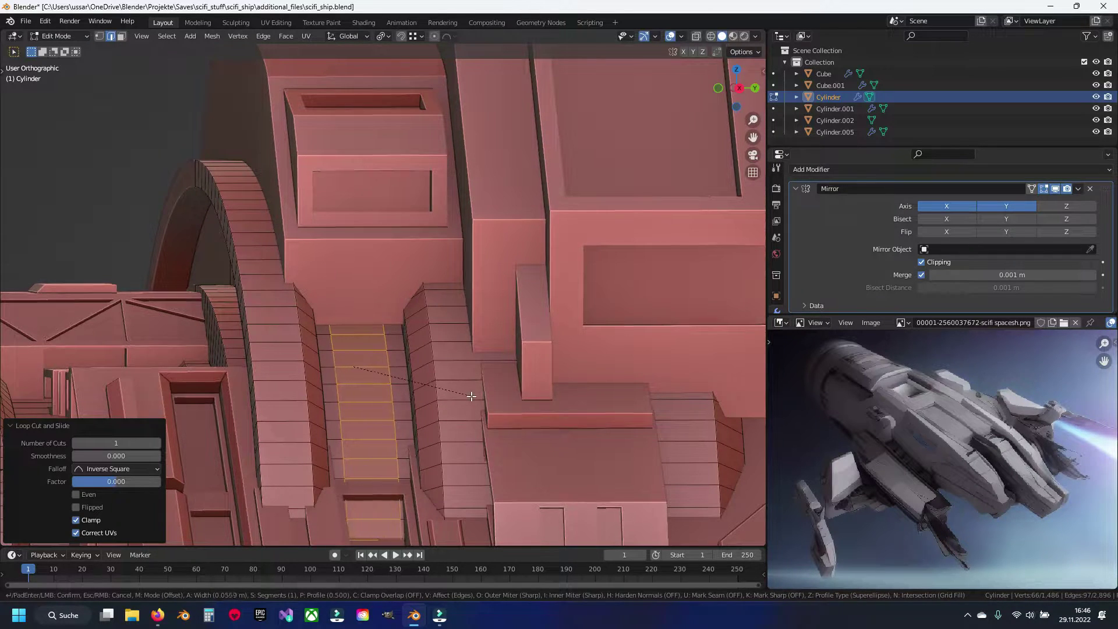
pyautogui.click(403, 367)
# Extrude a slot-floor face and raise it 0.209 m on Z into a tall block.
pyautogui.press('3')
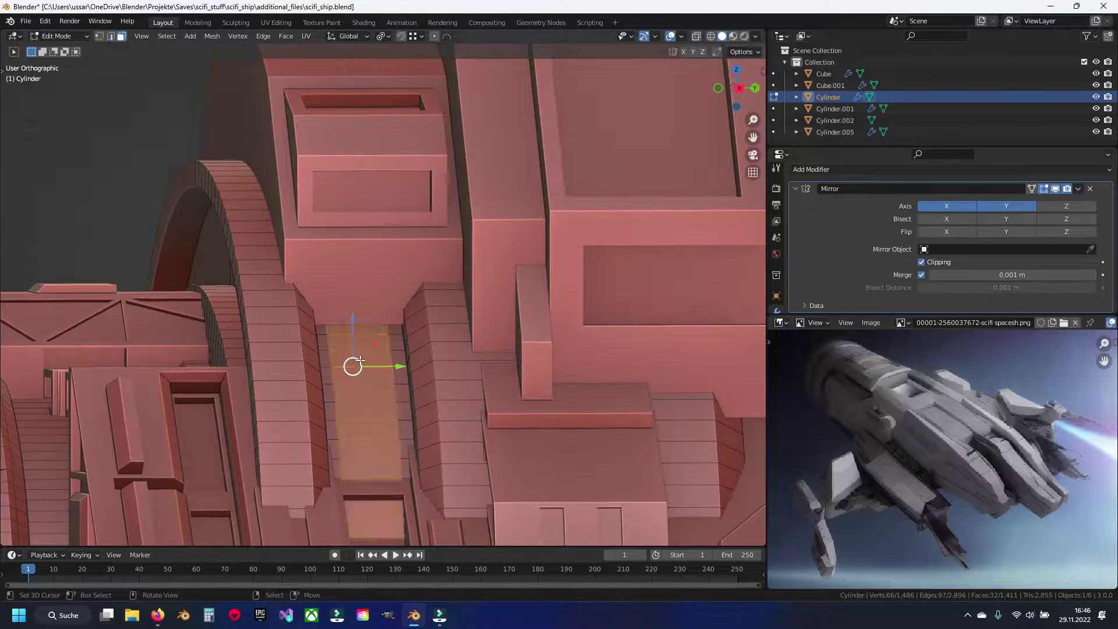
pyautogui.click(357, 331)
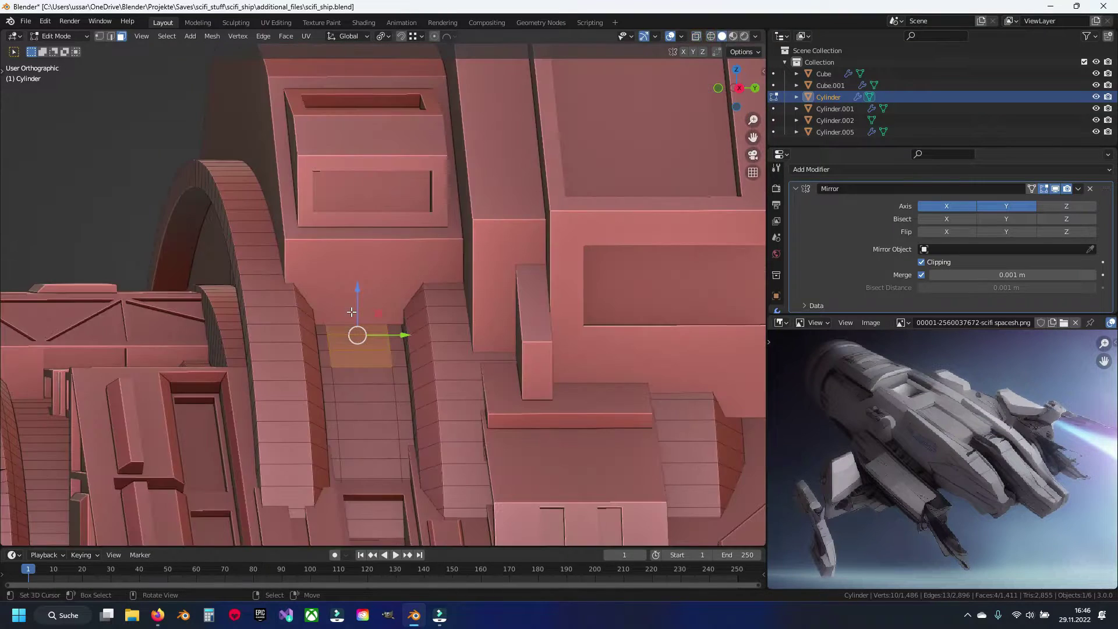
pyautogui.moveTo(351, 312); pyautogui.dragTo(373, 323, button='middle')
pyautogui.press('e')
pyautogui.rightClick(393, 283)
pyautogui.press('g')
pyautogui.press('z')
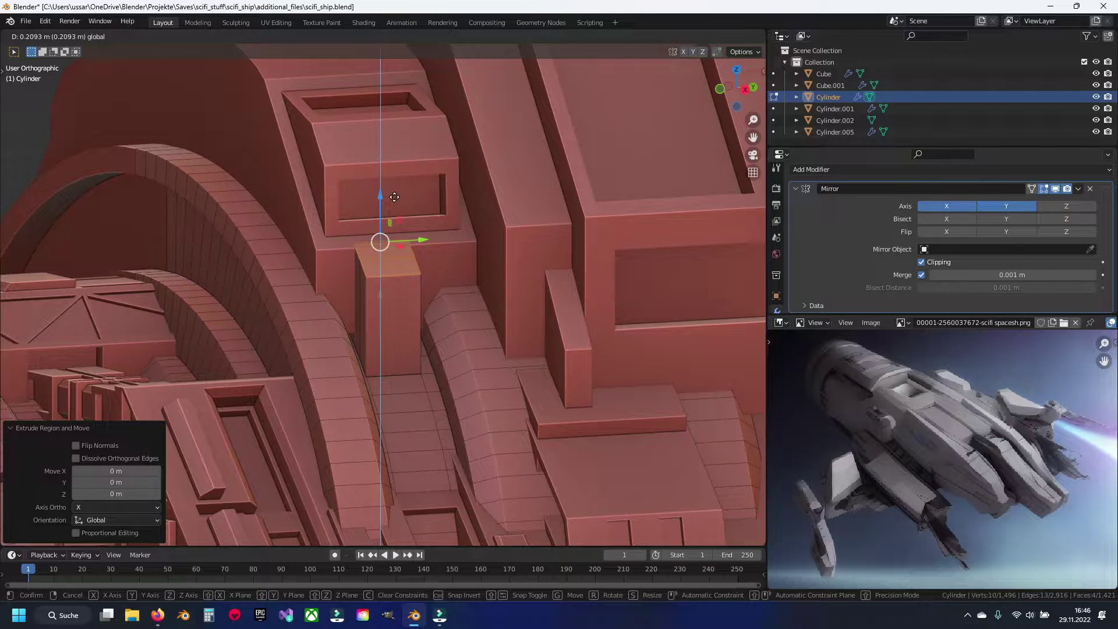
pyautogui.click(394, 196)
# Leave the Cylinder's mesh editing, deselect it and save the ship file.
pyautogui.scroll(2, 380, 250)
pyautogui.scroll(1, 320, 294)
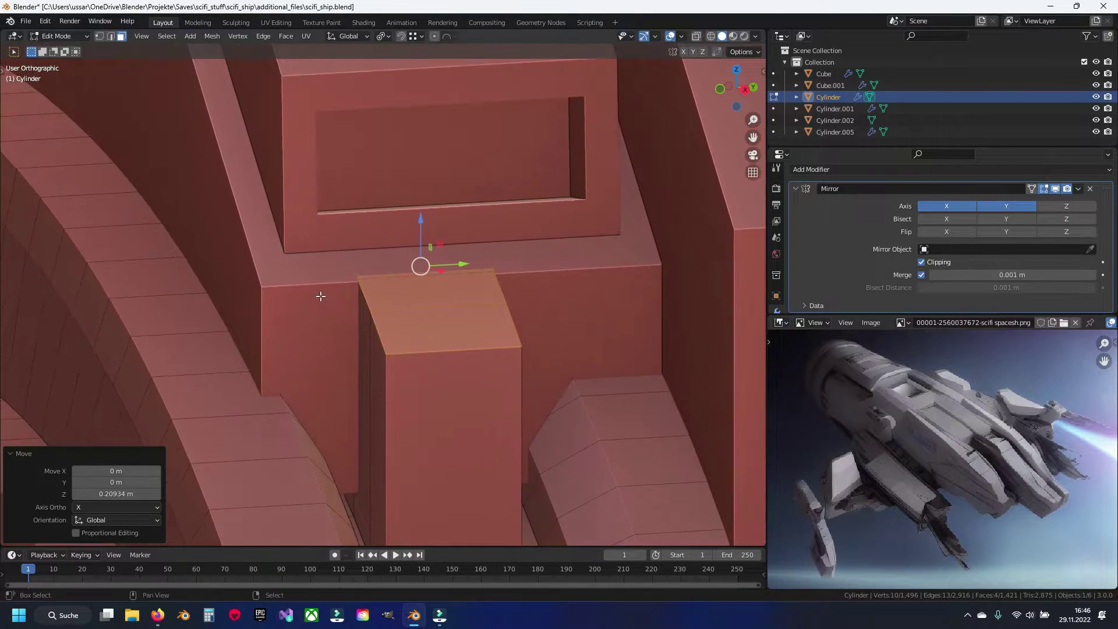
pyautogui.press('g')
pyautogui.press('z')
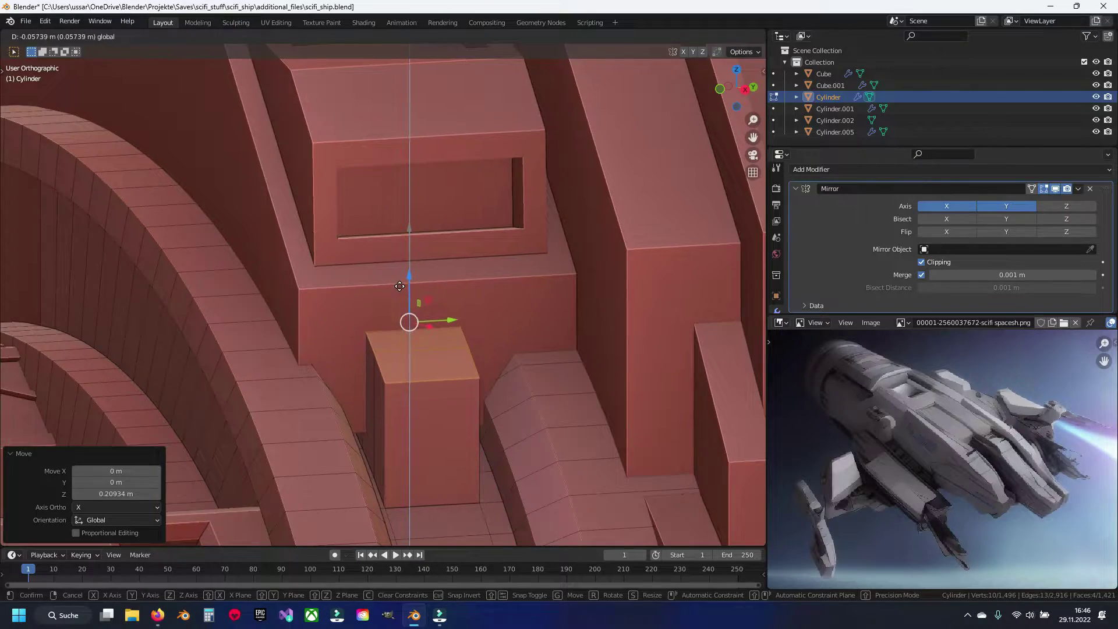
pyautogui.press('Escape')
pyautogui.press('Tab')
pyautogui.scroll(-4, 452, 344)
pyautogui.hotkey('alt', 'a')
pyautogui.hotkey('ctrl', 's')
# Select the Cube hull part and enter its mesh editing, checking it in wireframe.
pyautogui.scroll(-2, 452, 345)
pyautogui.moveTo(411, 334)
pyautogui.mouseDown(button='middle')
pyautogui.moveTo(376, 295)
pyautogui.moveTo(414, 289)
pyautogui.mouseUp(button='middle')
pyautogui.click(414, 289)
pyautogui.press('Tab')
pyautogui.hotkey('shift', 'z')
pyautogui.press('a')
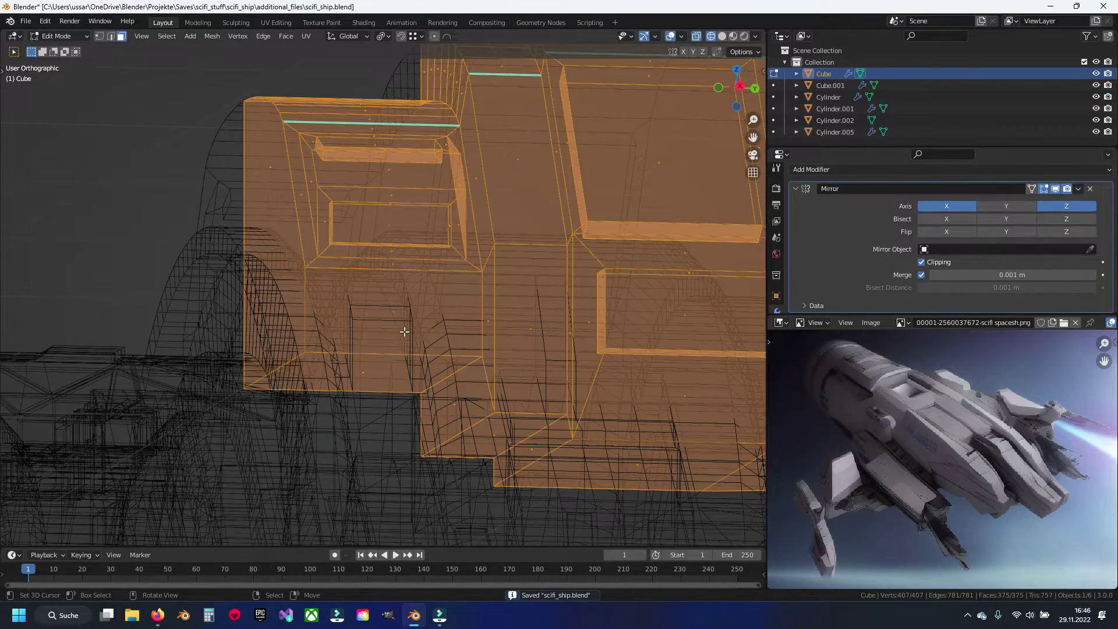
pyautogui.hotkey('alt', 'a')
# Lower one bottom face of the Cube slightly along Z and save scifi_ship.blend.
pyautogui.click(364, 375)
pyautogui.hotkey('shift', 'z')
pyautogui.moveTo(363, 322); pyautogui.dragTo(361, 351)
pyautogui.press('Tab')
pyautogui.scroll(-2, 390, 338)
pyautogui.hotkey('ctrl', 's')
pyautogui.moveTo(344, 320)
pyautogui.mouseDown(button='middle')
pyautogui.moveTo(416, 348)
pyautogui.moveTo(405, 370)
pyautogui.moveTo(352, 366)
pyautogui.moveTo(391, 362)
pyautogui.moveTo(355, 377)
pyautogui.moveTo(387, 341)
pyautogui.moveTo(299, 372)
pyautogui.moveTo(352, 320)
pyautogui.moveTo(390, 302)
pyautogui.moveTo(370, 338)
pyautogui.mouseUp(button='middle')
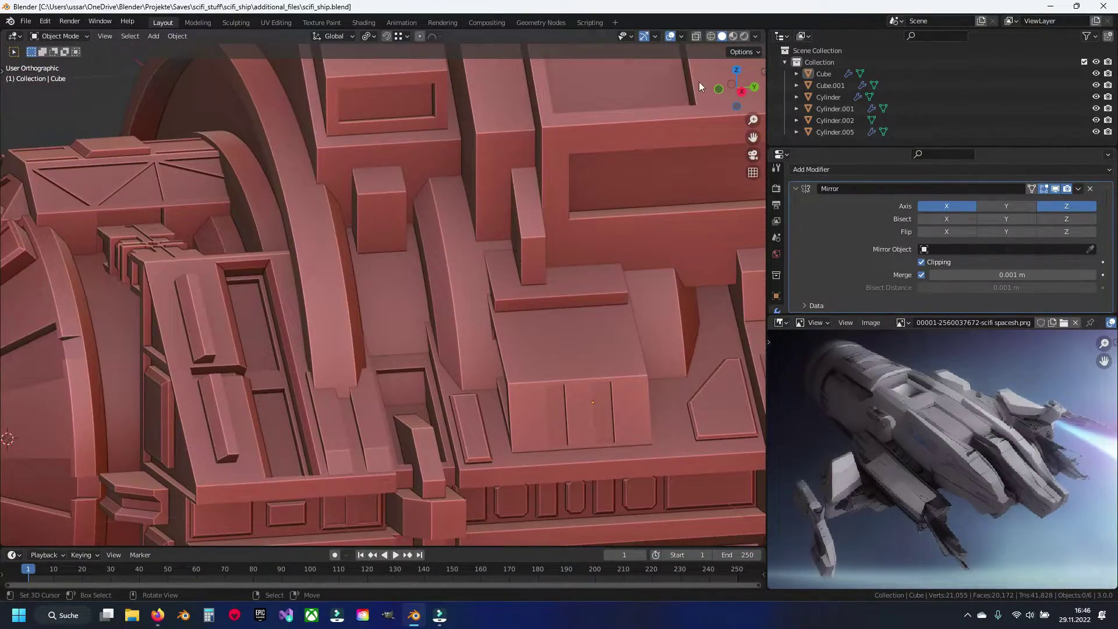
# Check face orientation, then start face editing on the Cylinder and save.
pyautogui.click(686, 36)
pyautogui.click(620, 245)
pyautogui.moveTo(316, 336); pyautogui.dragTo(437, 250, button='middle')
pyautogui.press('Tab')
pyautogui.hotkey('alt', 'q')
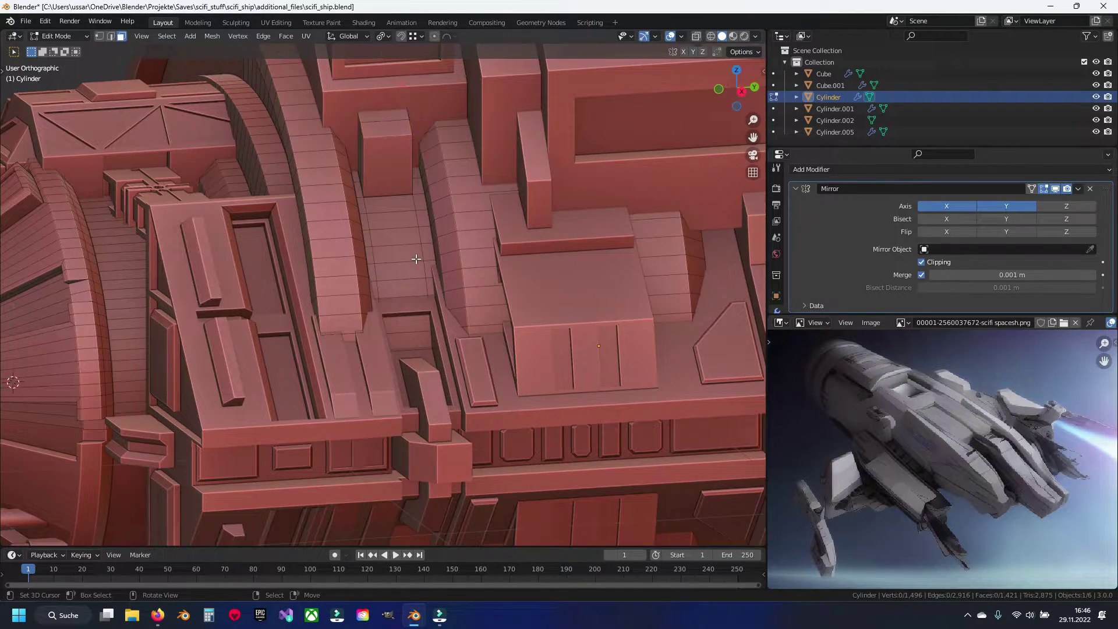
pyautogui.hotkey('ctrl', 's')
# Extrude three faces in the Cylinder's side slot into a small block.
pyautogui.scroll(5, 363, 274)
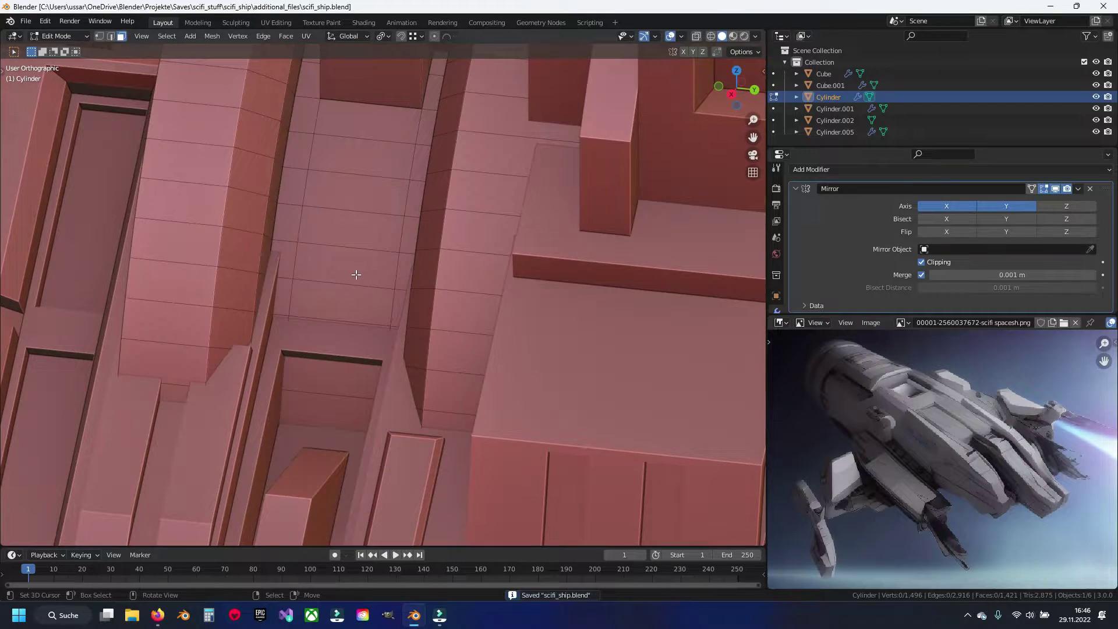
pyautogui.moveTo(357, 275); pyautogui.dragTo(370, 222, button='middle')
pyautogui.click(370, 207)
pyautogui.keyDown('shift'); pyautogui.click(370, 243); pyautogui.keyUp('shift')
pyautogui.keyDown('shift'); pyautogui.click(350, 282); pyautogui.keyUp('shift')
pyautogui.moveTo(350, 282)
pyautogui.mouseDown(button='middle')
pyautogui.moveTo(432, 287)
pyautogui.moveTo(452, 374)
pyautogui.mouseUp(button='middle')
pyautogui.press('e')
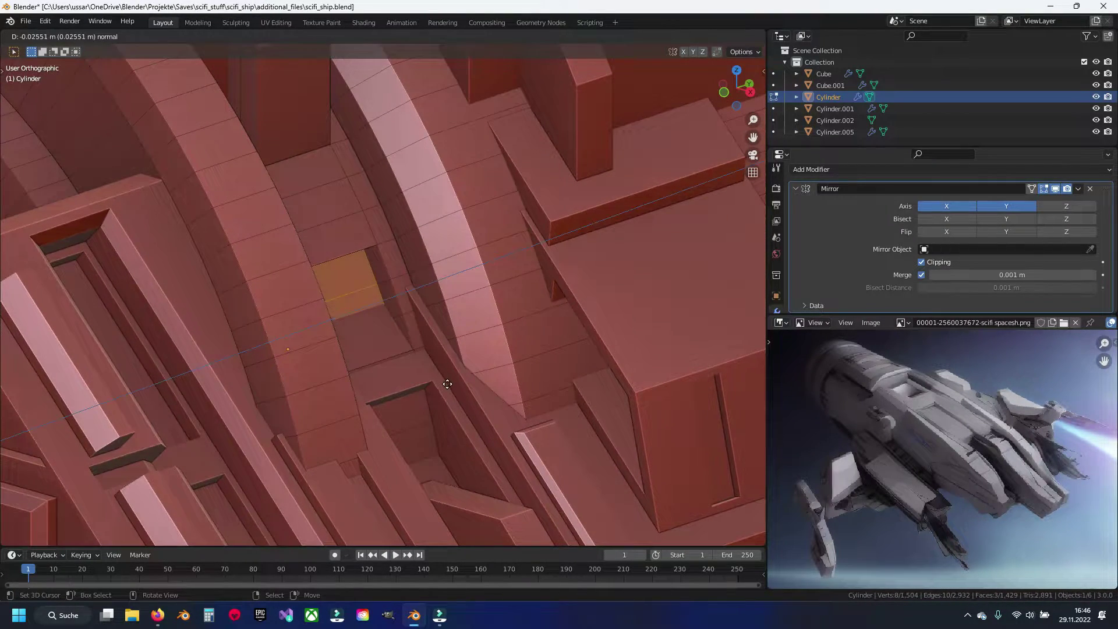
pyautogui.click(503, 371)
pyautogui.scroll(-3, 503, 371)
pyautogui.moveTo(503, 371)
pyautogui.mouseDown(button='middle')
pyautogui.moveTo(316, 353)
pyautogui.moveTo(383, 310)
pyautogui.moveTo(320, 280)
pyautogui.moveTo(442, 309)
pyautogui.mouseUp(button='middle')
pyautogui.scroll(5, 383, 310)
# Bevel an edge of the block and merge overlapping vertices by distance.
pyautogui.hotkey('ctrl', 's')
pyautogui.click(340, 275)
pyautogui.press('2')
pyautogui.hotkey('ctrl', 'b')
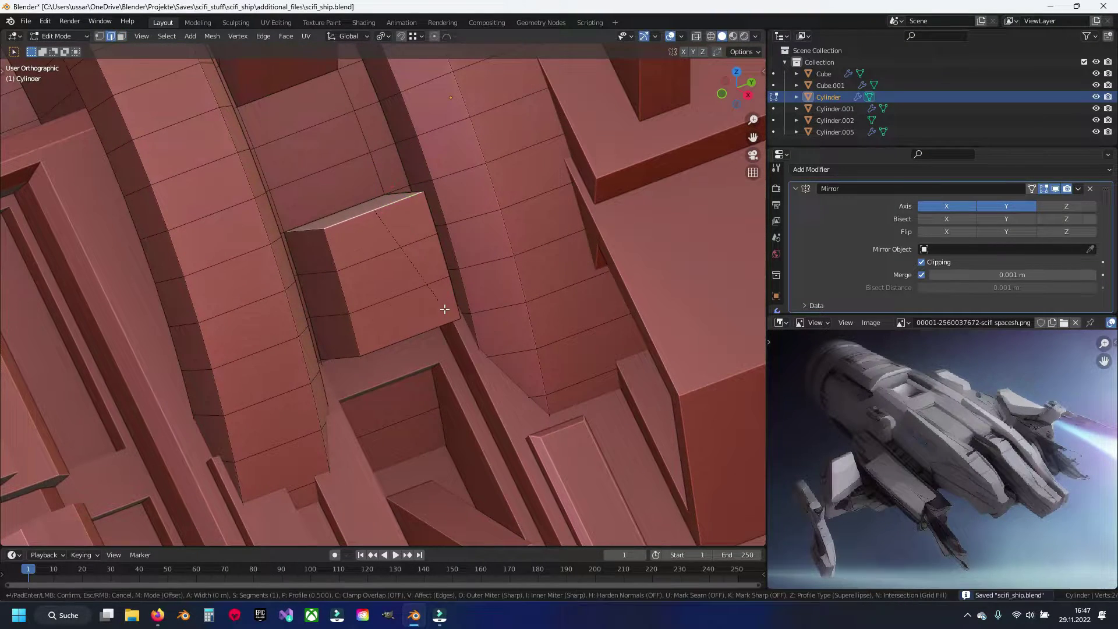
pyautogui.press('Escape')
pyautogui.press('a')
pyautogui.press('m')
pyautogui.click(473, 261)
pyautogui.press('Tab')
# Inset three slot faces and push them inward into recessed panels.
pyautogui.moveTo(466, 260)
pyautogui.mouseDown(button='middle')
pyautogui.moveTo(427, 295)
pyautogui.moveTo(340, 213)
pyautogui.moveTo(359, 248)
pyautogui.moveTo(416, 280)
pyautogui.moveTo(356, 237)
pyautogui.moveTo(341, 309)
pyautogui.mouseUp(button='middle')
pyautogui.press('Tab')
pyautogui.click(340, 294)
pyautogui.scroll(2, 339, 295)
pyautogui.keyDown('shift'); pyautogui.click(319, 325); pyautogui.keyUp('shift')
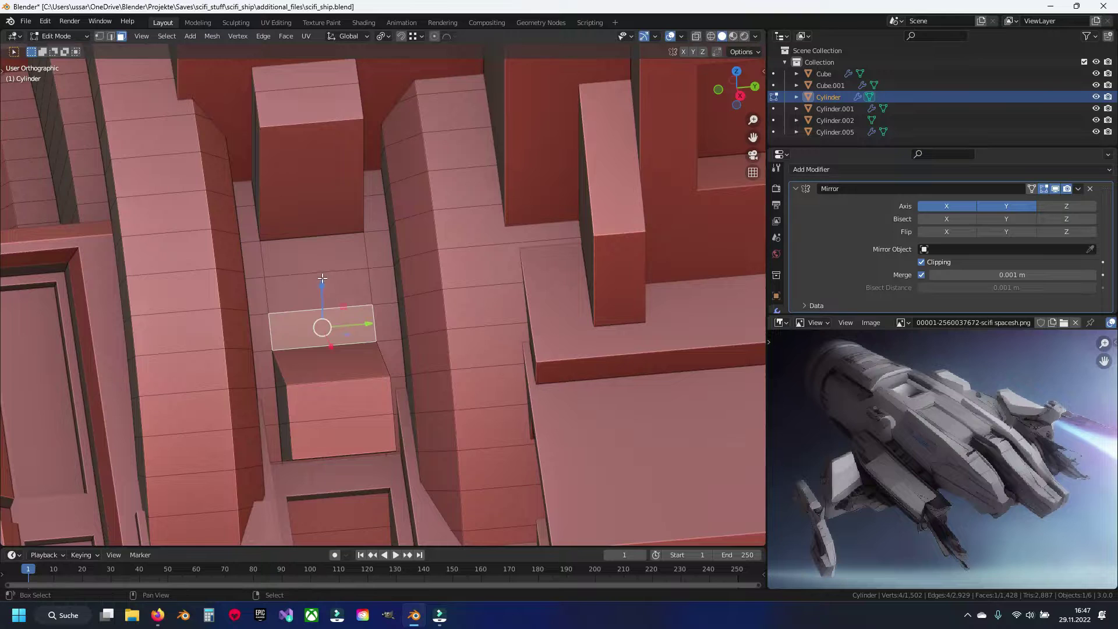
pyautogui.keyDown('shift'); pyautogui.click(307, 256); pyautogui.keyUp('shift')
pyautogui.click(512, 260)
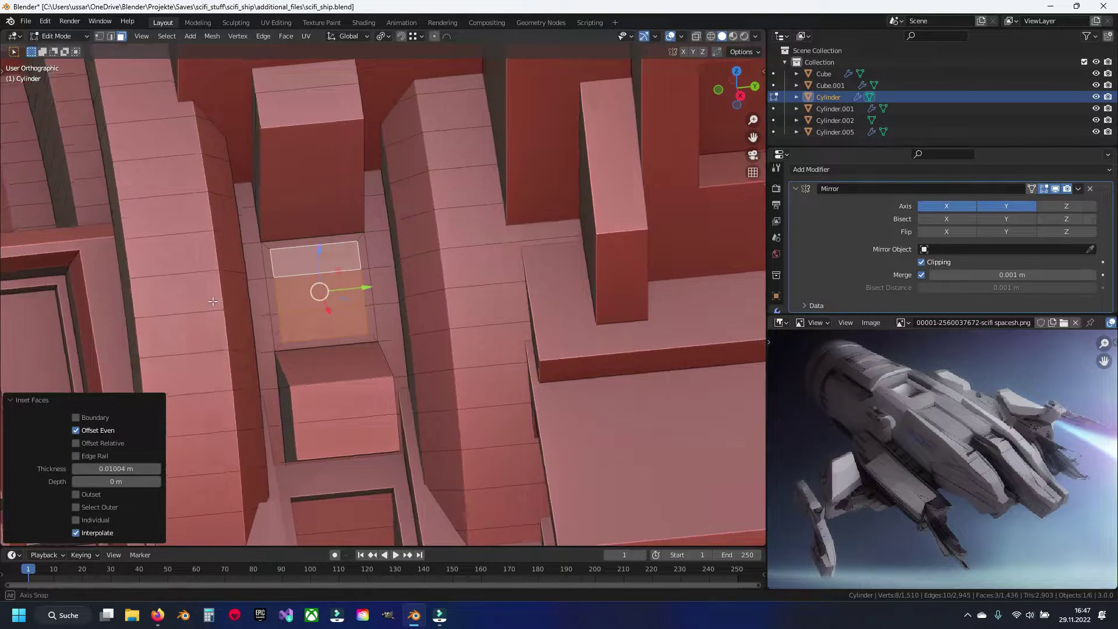
pyautogui.moveTo(512, 261); pyautogui.dragTo(533, 264, button='middle')
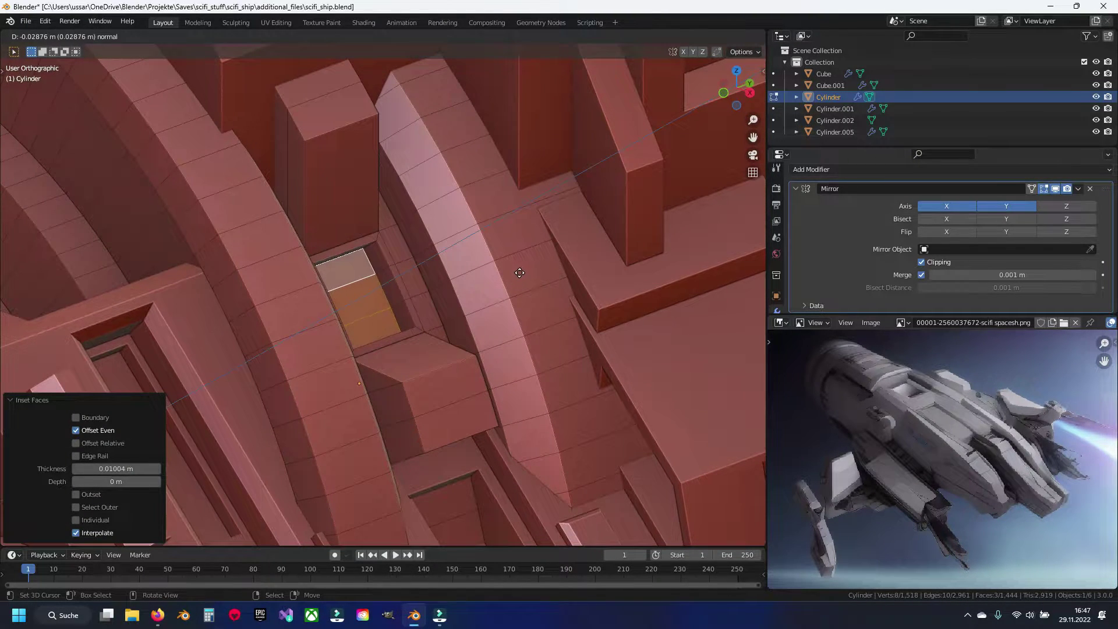
pyautogui.click(520, 272)
pyautogui.press('Tab')
pyautogui.scroll(-5, 434, 293)
# Orbit around the finished slot to inspect it and select the main Cube hull.
pyautogui.moveTo(434, 293)
pyautogui.mouseDown(button='middle')
pyautogui.moveTo(280, 326)
pyautogui.moveTo(379, 274)
pyautogui.moveTo(397, 298)
pyautogui.moveTo(360, 280)
pyautogui.mouseUp(button='middle')
pyautogui.scroll(5, 379, 275)
pyautogui.press('Tab')
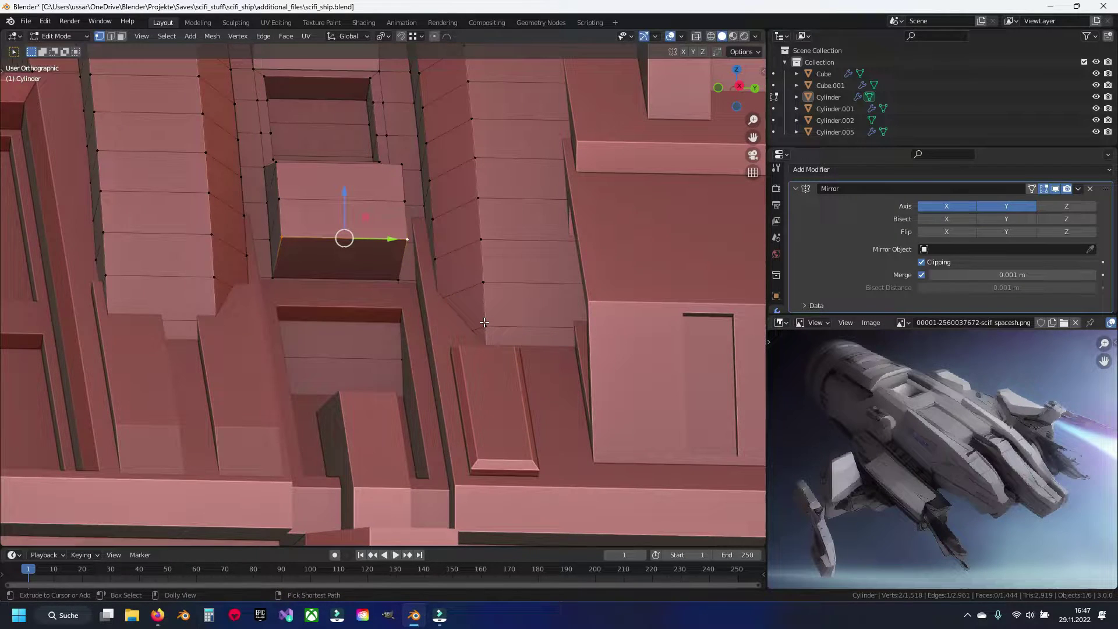
pyautogui.press('Escape')
pyautogui.moveTo(329, 254); pyautogui.dragTo(336, 266, button='middle')
pyautogui.press('Tab')
pyautogui.moveTo(369, 334)
pyautogui.mouseDown(button='middle')
pyautogui.moveTo(362, 326)
pyautogui.moveTo(342, 356)
pyautogui.moveTo(340, 306)
pyautogui.moveTo(275, 342)
pyautogui.moveTo(305, 369)
pyautogui.moveTo(355, 362)
pyautogui.moveTo(337, 345)
pyautogui.moveTo(456, 336)
pyautogui.moveTo(417, 275)
pyautogui.moveTo(308, 310)
pyautogui.moveTo(428, 340)
pyautogui.moveTo(460, 288)
pyautogui.moveTo(460, 302)
pyautogui.moveTo(390, 310)
pyautogui.mouseUp(button='middle')
pyautogui.scroll(5, 391, 288)
pyautogui.moveTo(392, 268)
pyautogui.mouseDown(button='middle')
pyautogui.moveTo(351, 355)
pyautogui.moveTo(351, 253)
pyautogui.moveTo(326, 304)
pyautogui.mouseUp(button='middle')
pyautogui.click(352, 286)
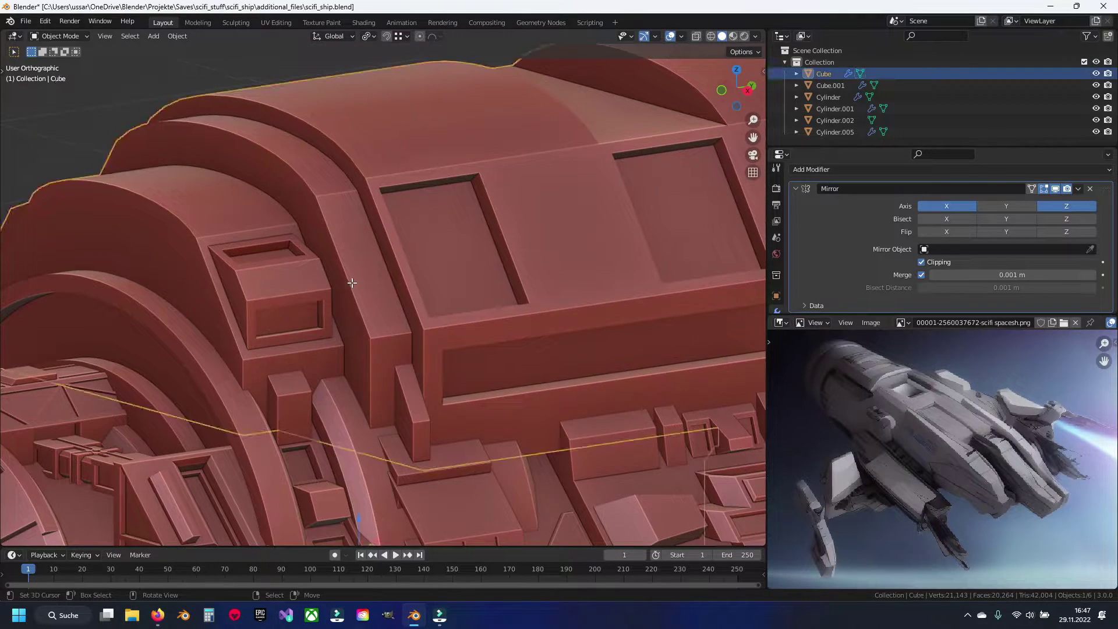
# Add two edge loops across the hull arch and select the face strip along it.
pyautogui.press('Tab')
pyautogui.moveTo(365, 261); pyautogui.dragTo(338, 244, button='middle')
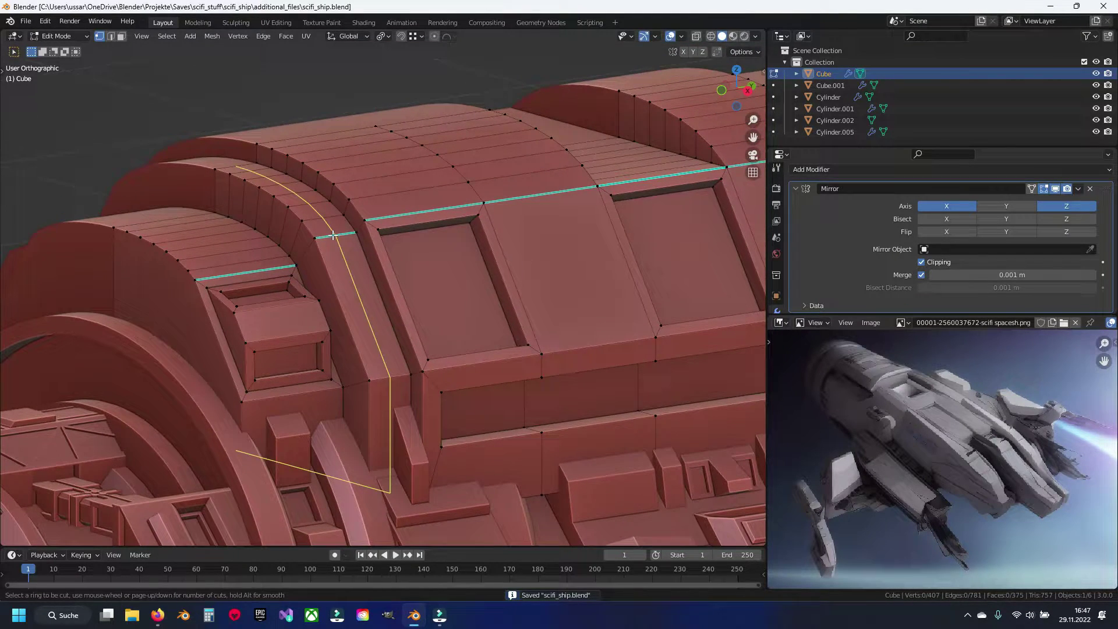
pyautogui.click(373, 315)
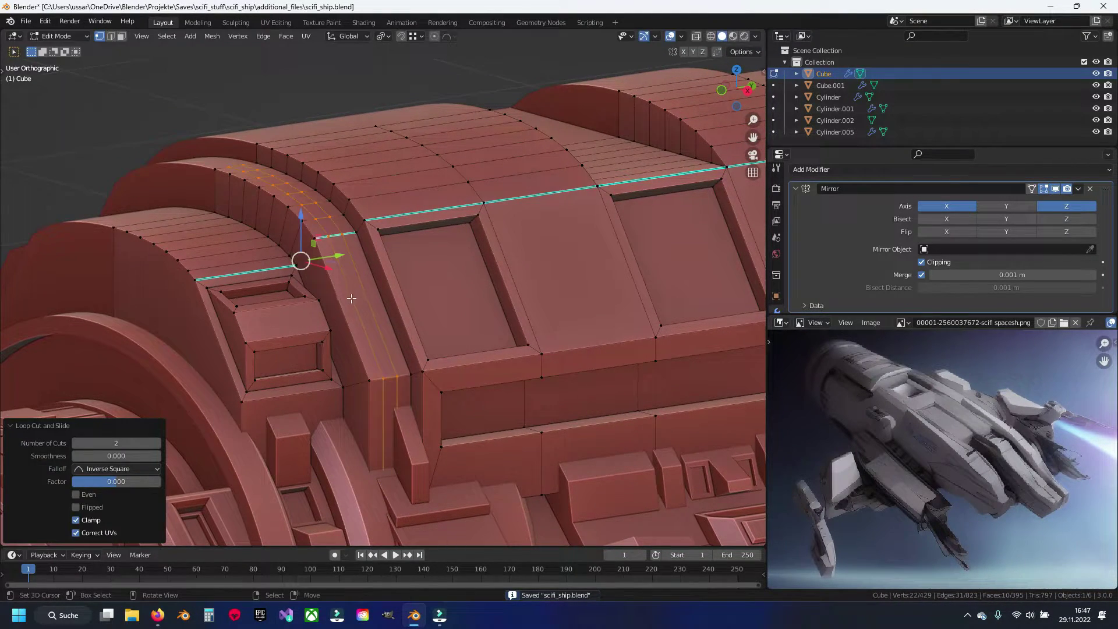
pyautogui.press('3')
pyautogui.click(379, 354)
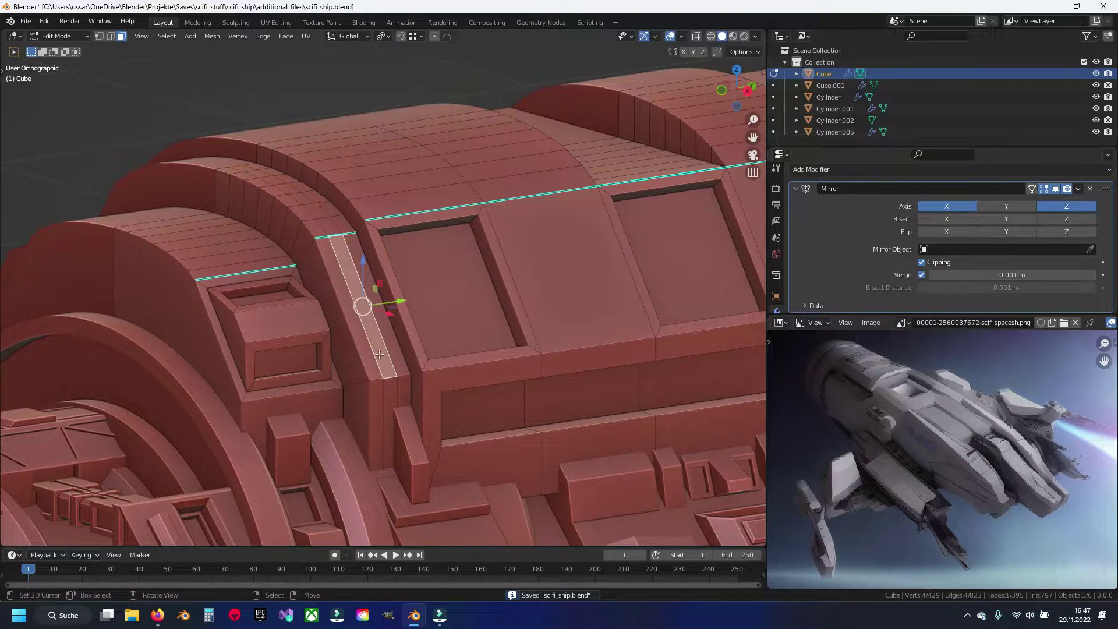
pyautogui.keyDown('ctrl'); pyautogui.click(241, 168); pyautogui.keyUp('ctrl')
pyautogui.moveTo(241, 168); pyautogui.dragTo(494, 309, button='middle')
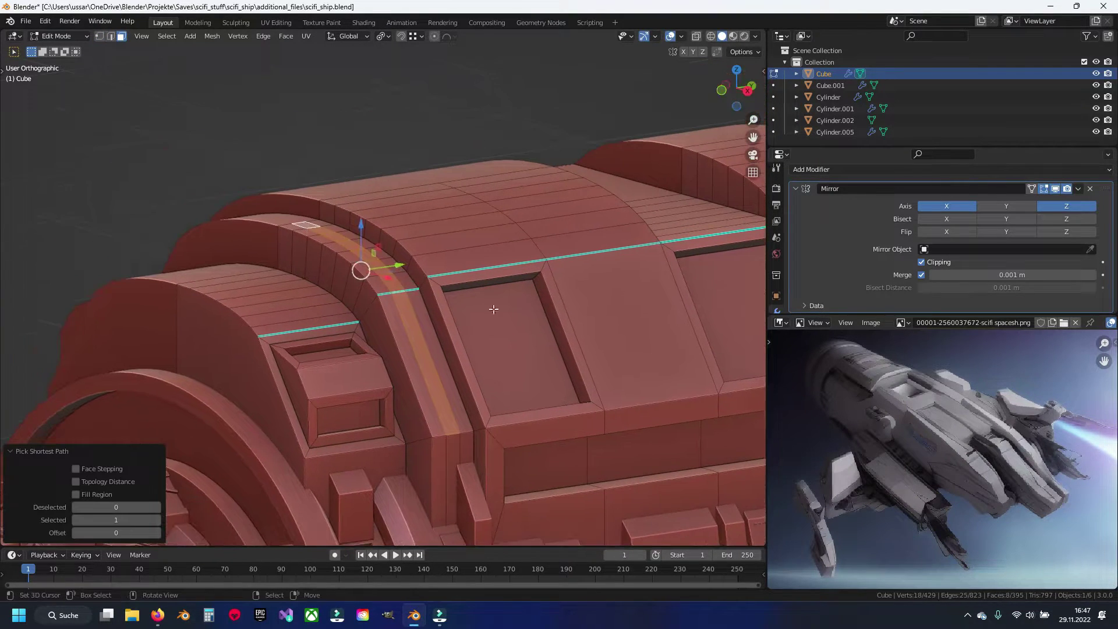
# Inset the rib strip and extrude it inward into a narrow groove.
pyautogui.rightClick(542, 324)
pyautogui.scroll(2, 542, 324)
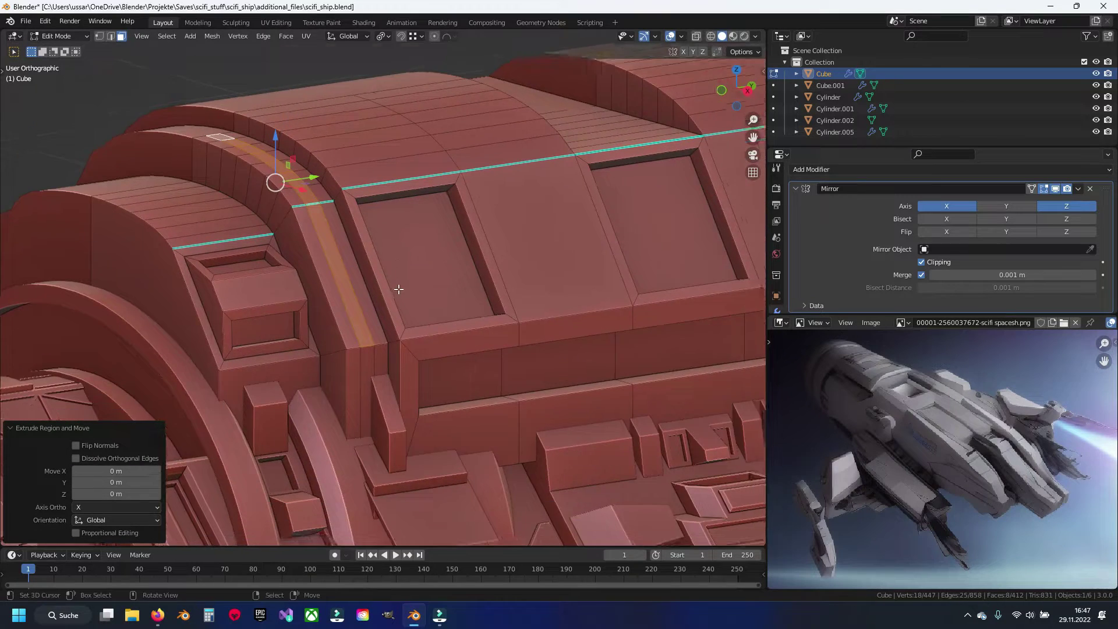
pyautogui.scroll(1, 536, 326)
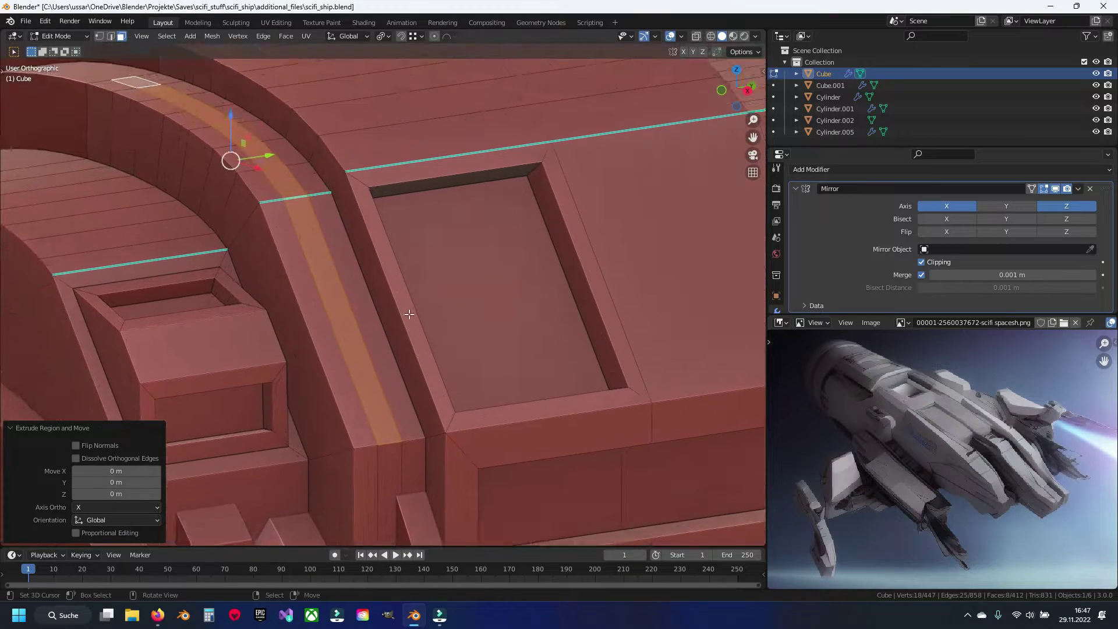
pyautogui.click(602, 220)
pyautogui.press('e')
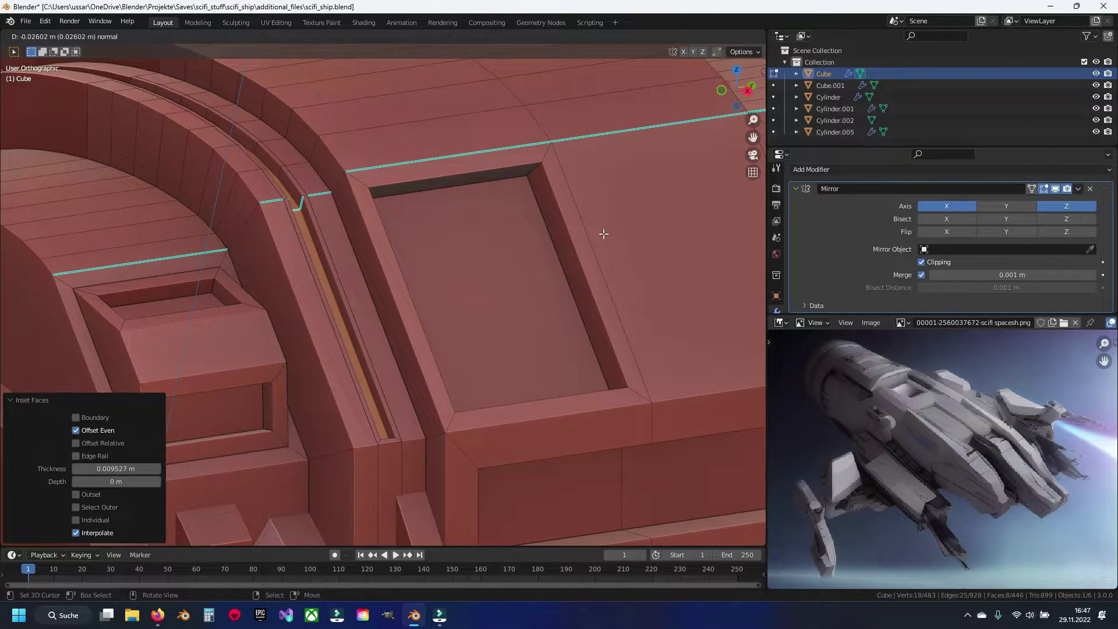
pyautogui.click(604, 233)
pyautogui.press('Tab')
# Orbit and zoom around the whole hull to review the new groove.
pyautogui.scroll(-5, 457, 239)
pyautogui.moveTo(456, 238)
pyautogui.mouseDown(button='middle')
pyautogui.moveTo(373, 281)
pyautogui.moveTo(372, 306)
pyautogui.moveTo(420, 295)
pyautogui.moveTo(383, 283)
pyautogui.moveTo(382, 327)
pyautogui.moveTo(419, 312)
pyautogui.moveTo(419, 249)
pyautogui.moveTo(340, 272)
pyautogui.moveTo(334, 305)
pyautogui.mouseUp(button='middle')
pyautogui.scroll(2, 417, 314)
pyautogui.scroll(2, 382, 326)
pyautogui.scroll(3, 390, 321)
# Clear the hull's face selection, deselect the hull and save scifi_ship.blend.
pyautogui.press('Tab')
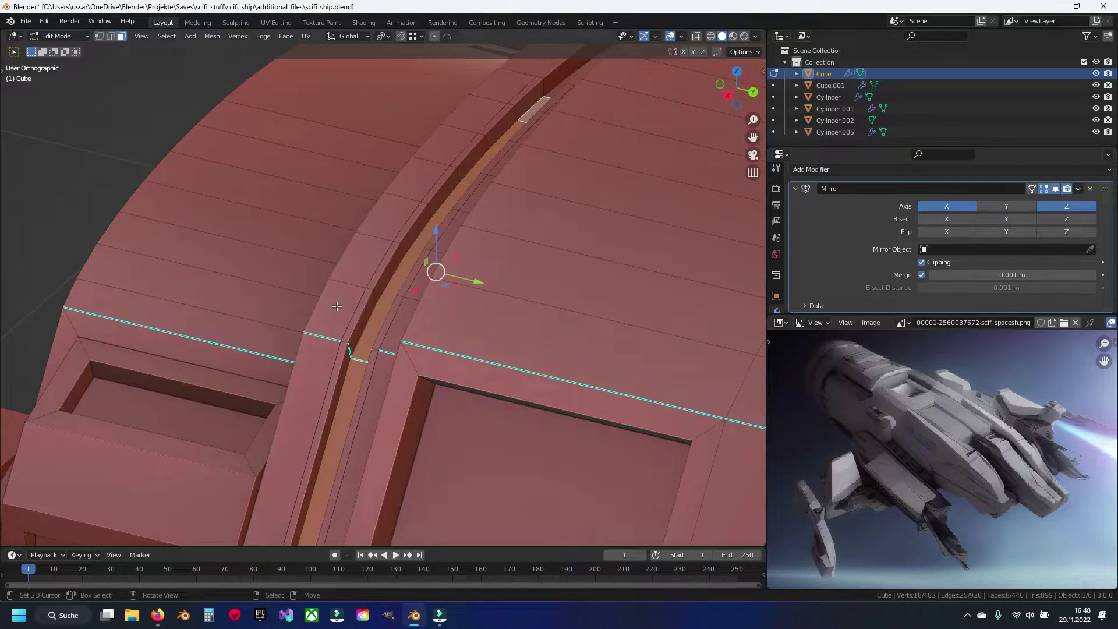
pyautogui.scroll(2, 334, 305)
pyautogui.hotkey('alt', 'a')
pyautogui.scroll(1, 392, 323)
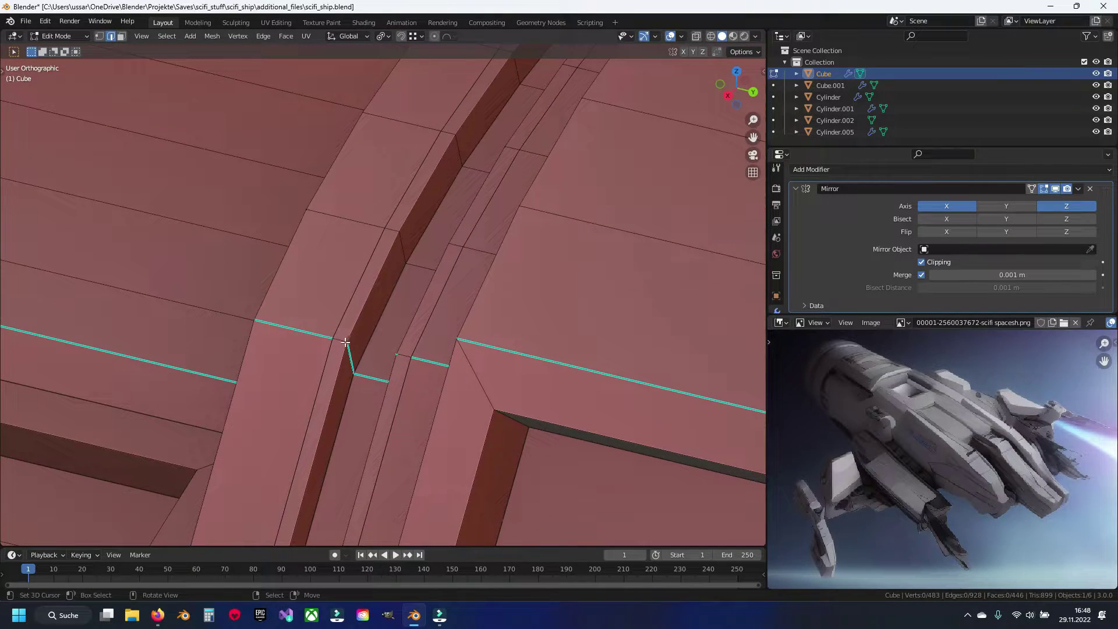
pyautogui.moveTo(409, 358)
pyautogui.mouseDown(button='middle')
pyautogui.moveTo(373, 343)
pyautogui.moveTo(445, 378)
pyautogui.moveTo(485, 340)
pyautogui.moveTo(385, 362)
pyautogui.mouseUp(button='middle')
pyautogui.press('Tab')
pyautogui.scroll(-5, 486, 340)
pyautogui.hotkey('alt', 'a')
pyautogui.hotkey('ctrl', 's')
pyautogui.moveTo(331, 289)
pyautogui.mouseDown(button='middle')
pyautogui.moveTo(452, 306)
pyautogui.moveTo(441, 274)
pyautogui.moveTo(342, 252)
pyautogui.mouseUp(button='middle')
# Extrude two adjacent faces on the curved band beside the rib into a raised block.
pyautogui.press('Tab')
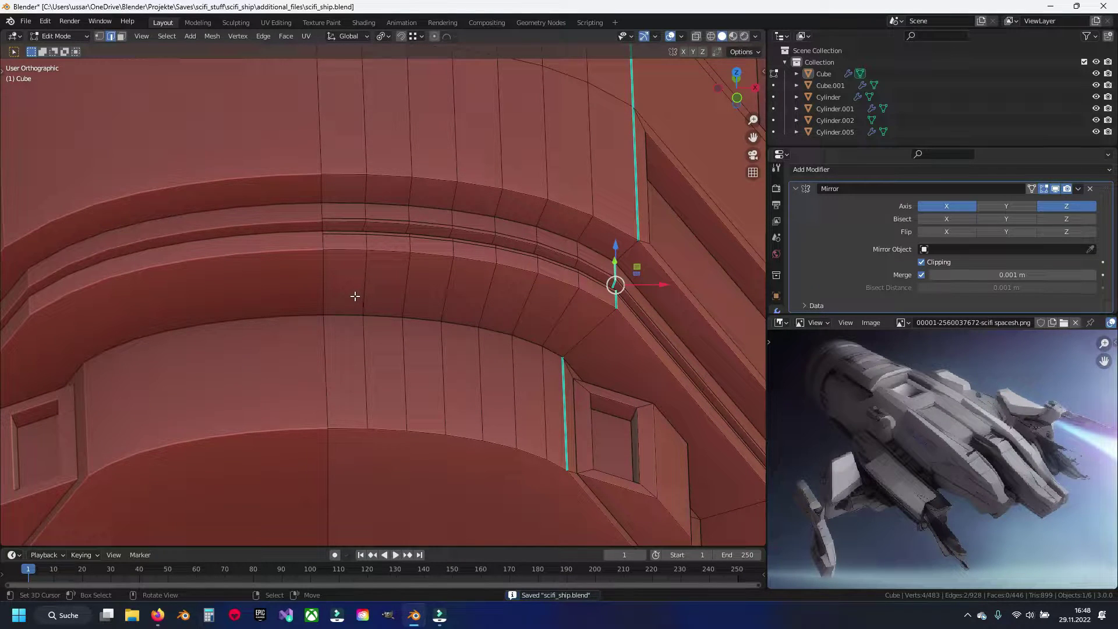
pyautogui.click(344, 274)
pyautogui.moveTo(344, 274); pyautogui.dragTo(265, 282, button='middle')
pyautogui.keyDown('shift'); pyautogui.click(361, 265); pyautogui.keyUp('shift')
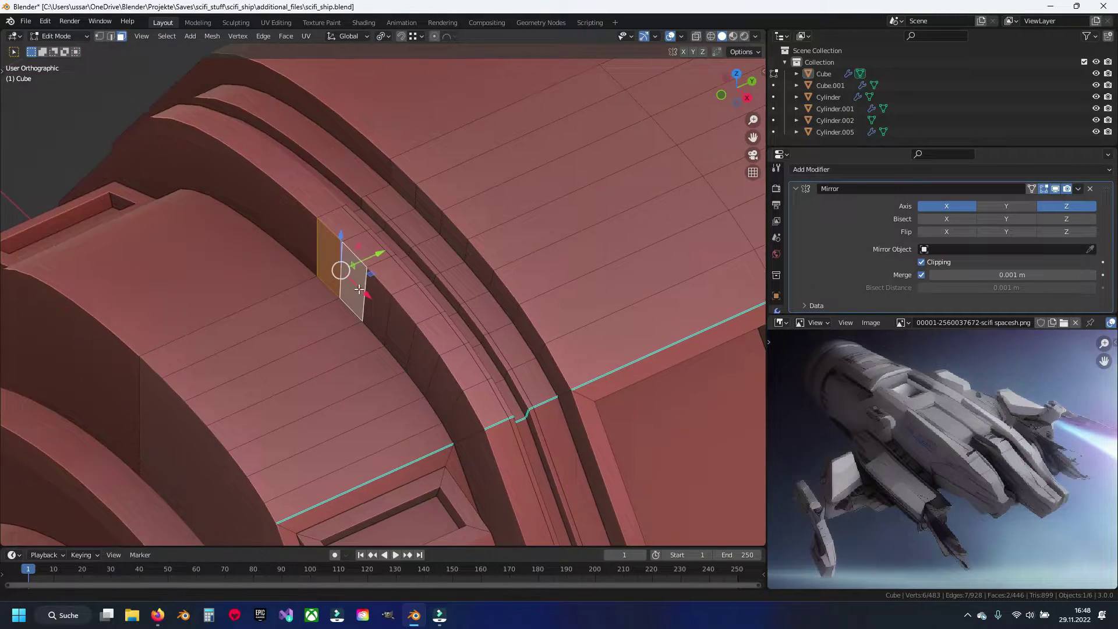
pyautogui.press('e')
pyautogui.click(334, 310)
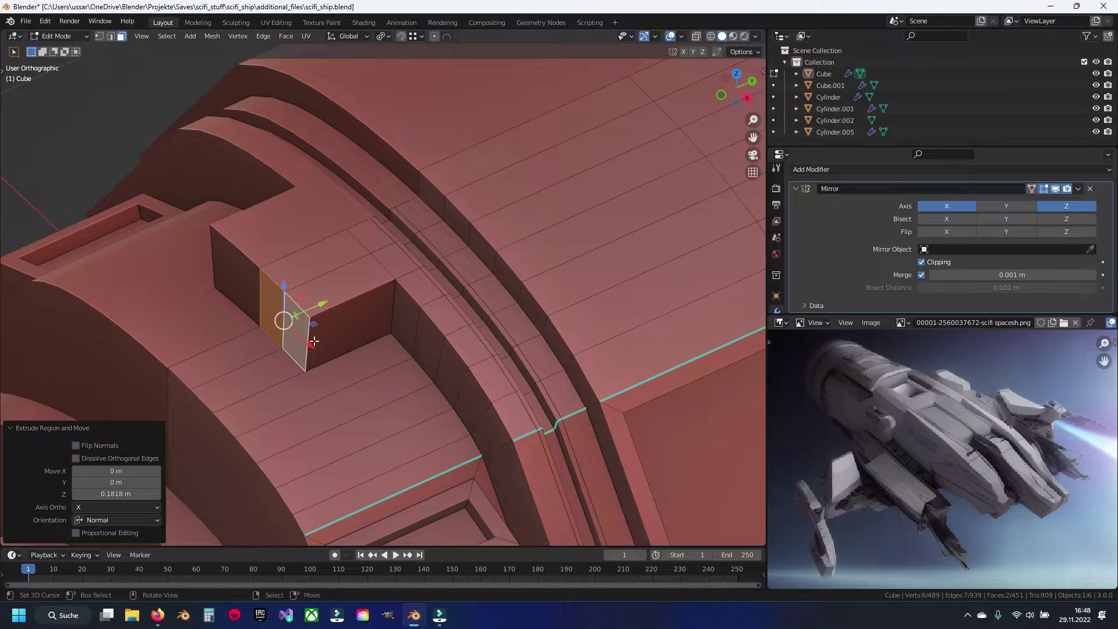
# Try a bevel on the block's vertical edge, undo it, then merge duplicate vertices by distance.
pyautogui.press('2')
pyautogui.click(305, 355)
pyautogui.hotkey('ctrl', 'b')
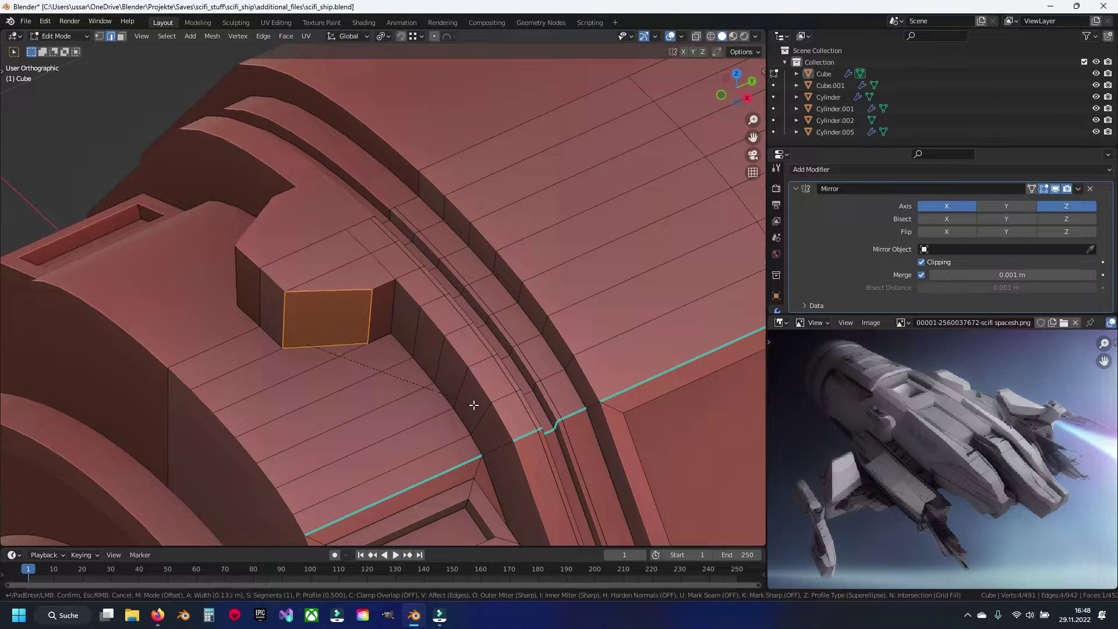
pyautogui.click(507, 408)
pyautogui.hotkey('ctrl', 'z')
pyautogui.press('a')
pyautogui.press('m')
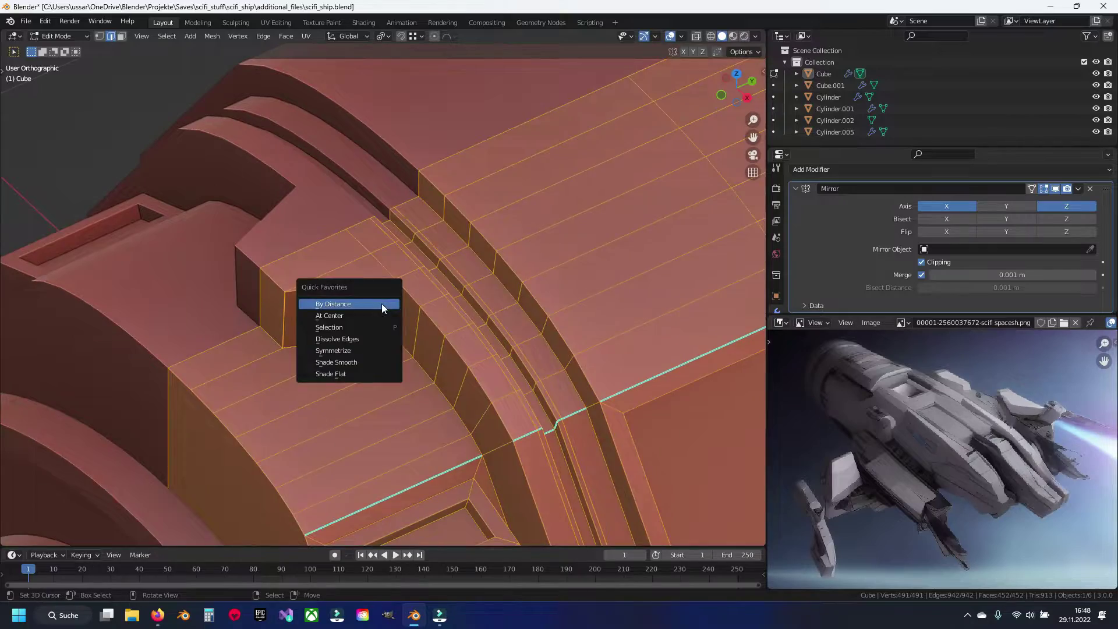
pyautogui.click(382, 303)
pyautogui.press('Tab')
# Move a vertical edge of the block along Z to taper it into a wedge.
pyautogui.moveTo(354, 308)
pyautogui.mouseDown(button='middle')
pyautogui.moveTo(434, 322)
pyautogui.moveTo(407, 285)
pyautogui.mouseUp(button='middle')
pyautogui.press('Tab')
pyautogui.scroll(3, 406, 285)
pyautogui.click(354, 283)
pyautogui.press('g')
pyautogui.press('z')
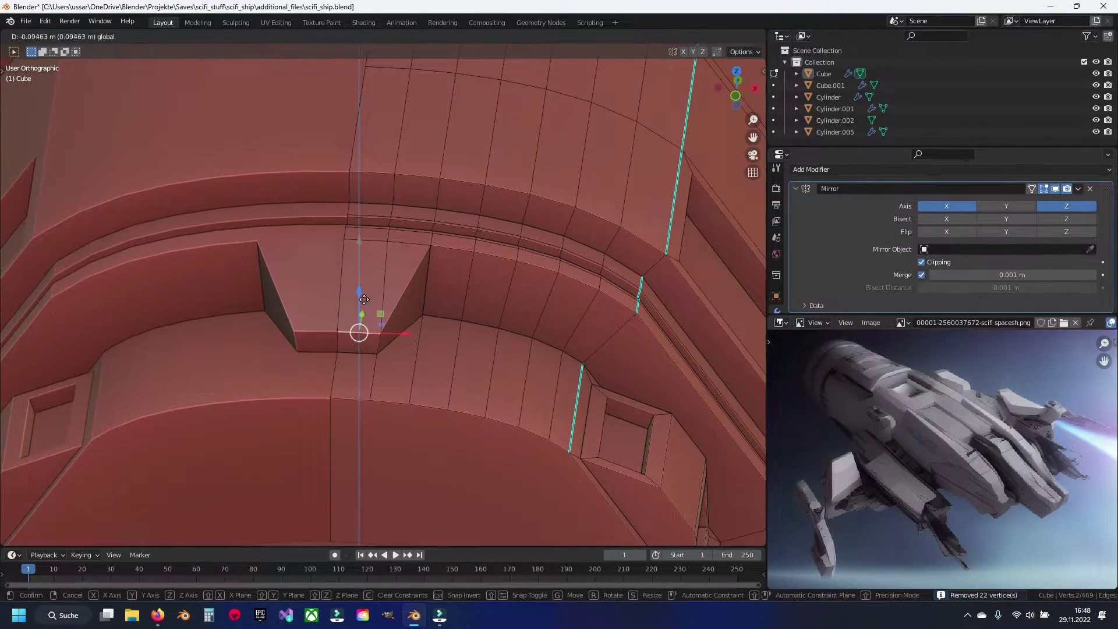
pyautogui.click(364, 298)
# Apply a Ctrl+E edge operation to the selected edge and inspect the wedge.
pyautogui.scroll(-3, 407, 309)
pyautogui.moveTo(431, 320)
pyautogui.mouseDown(button='middle')
pyautogui.moveTo(350, 349)
pyautogui.moveTo(378, 269)
pyautogui.mouseUp(button='middle')
pyautogui.scroll(2, 379, 269)
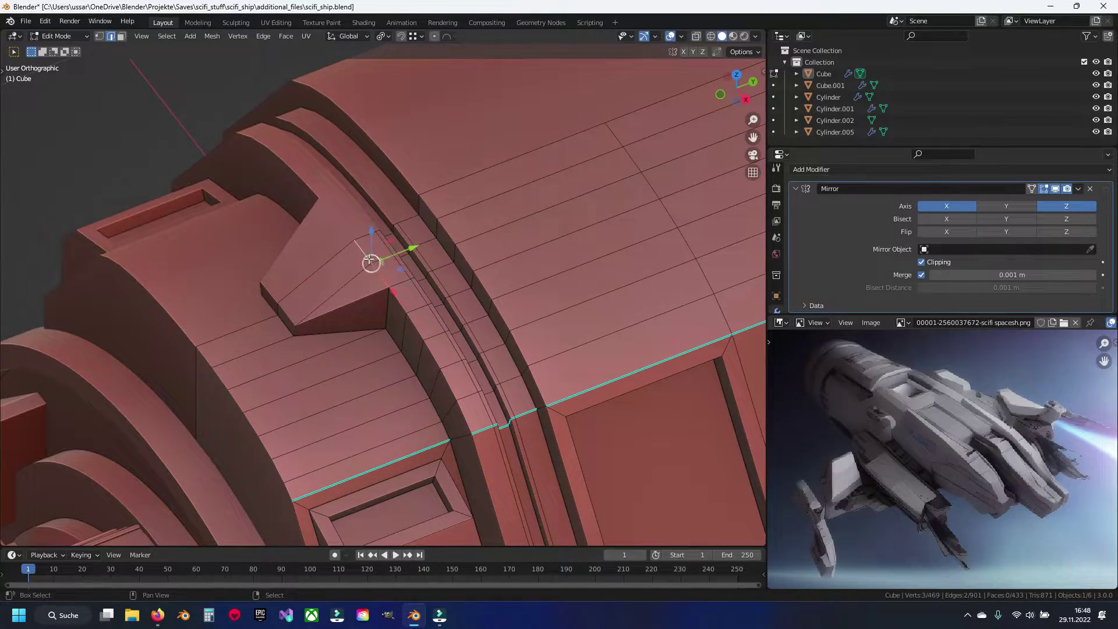
pyautogui.hotkey('ctrl', 'e')
pyautogui.click(373, 275)
pyautogui.press('Tab')
pyautogui.scroll(-4, 320, 299)
pyautogui.moveTo(320, 299)
pyautogui.mouseDown(button='middle')
pyautogui.moveTo(420, 302)
pyautogui.moveTo(399, 288)
pyautogui.mouseUp(button='middle')
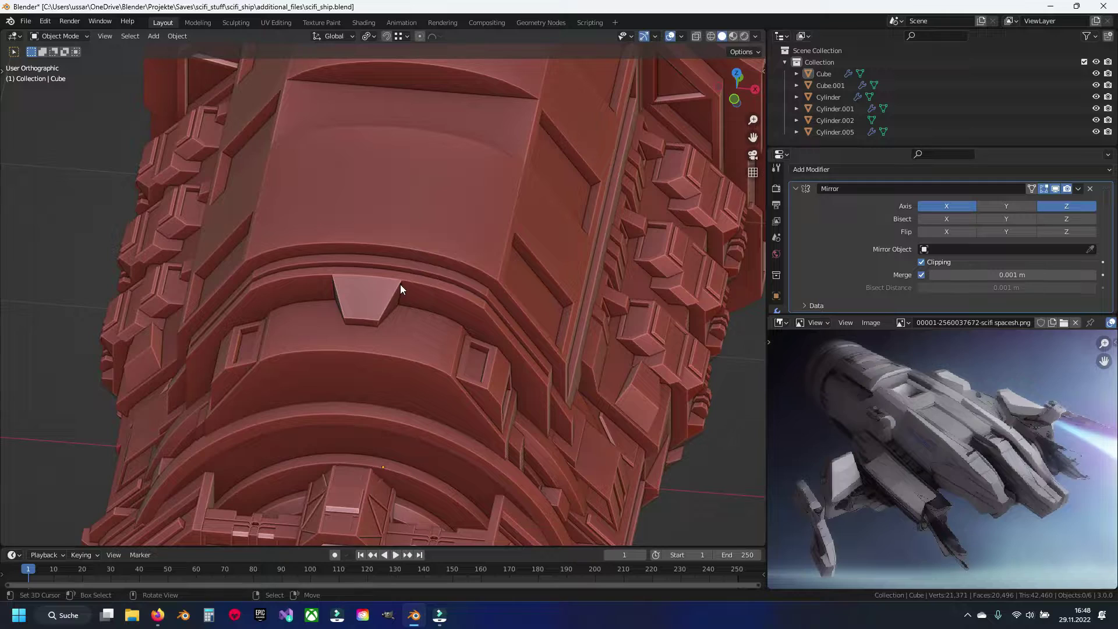
pyautogui.press('Tab')
# Add two loop cuts across the curved band beside the wedge.
pyautogui.moveTo(442, 319); pyautogui.dragTo(383, 282, button='middle')
pyautogui.scroll(3, 408, 291)
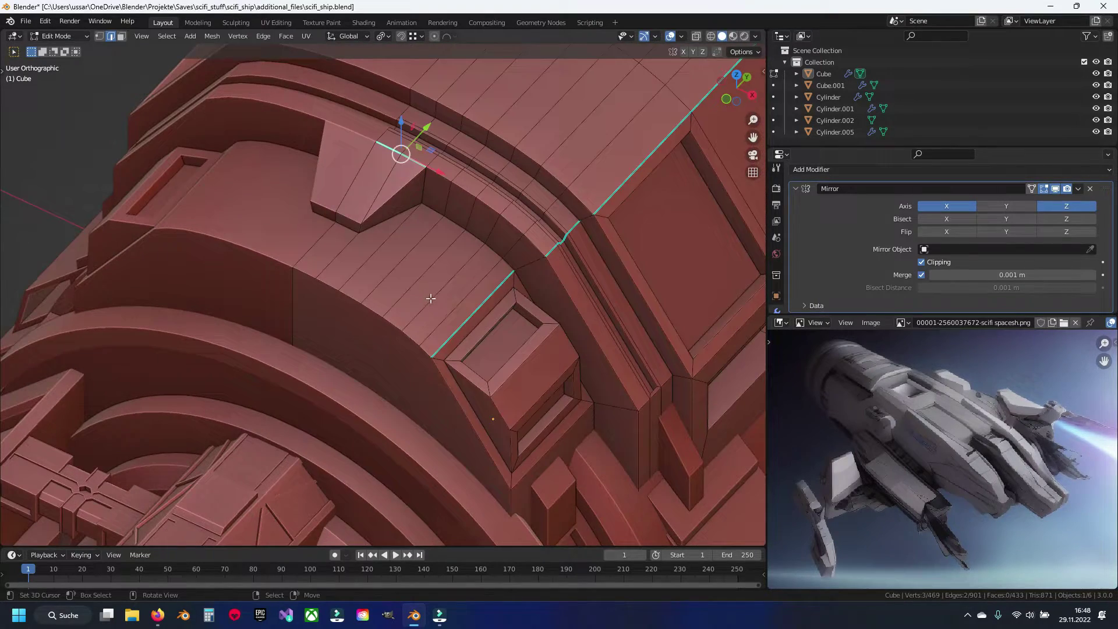
pyautogui.moveTo(462, 284); pyautogui.dragTo(409, 303, button='middle')
pyautogui.hotkey('alt', 'a')
pyautogui.scroll(1, 376, 299)
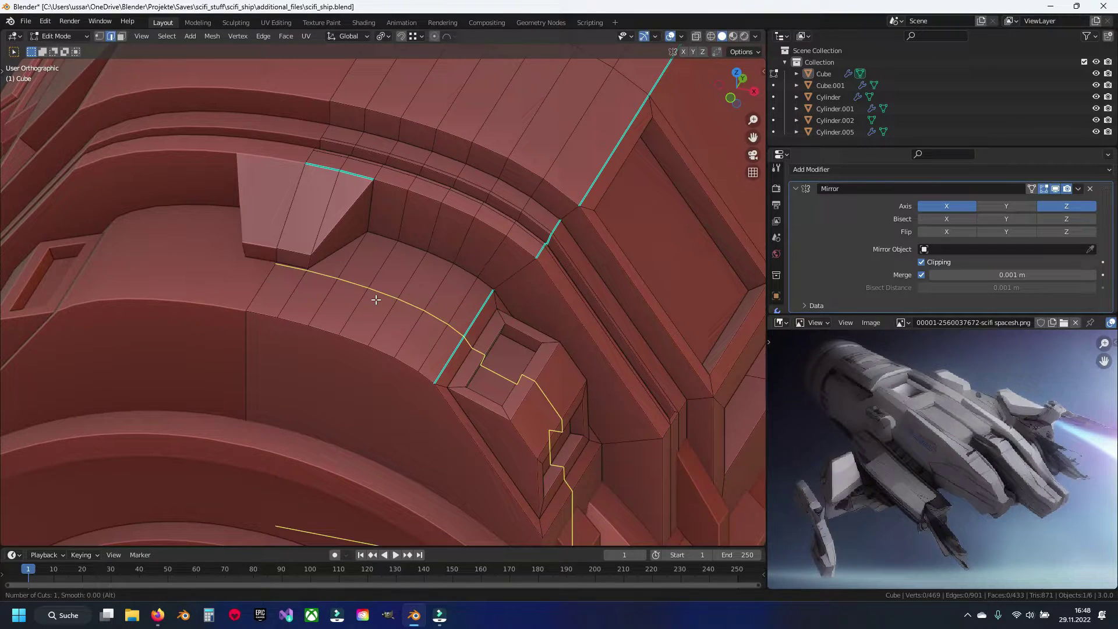
pyautogui.click(375, 299)
pyautogui.hotkey('alt', 'a')
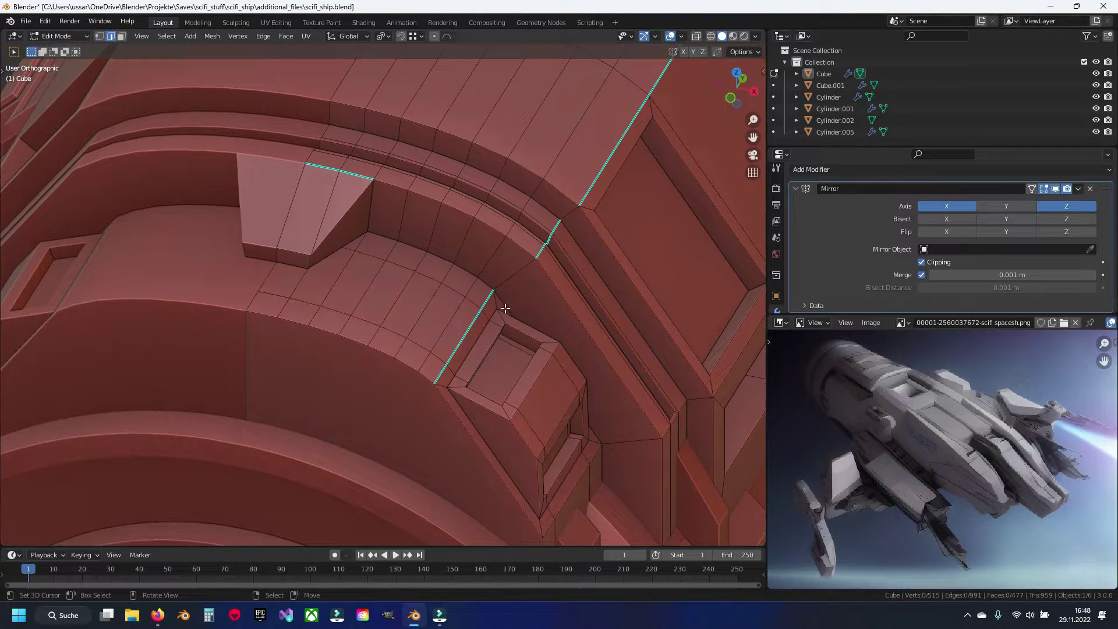
# Extrude two band faces inward into a 0.0736 m recess and shift an adjacent face along one axis.
pyautogui.click(372, 308)
pyautogui.keyDown('shift'); pyautogui.click(408, 307); pyautogui.keyUp('shift')
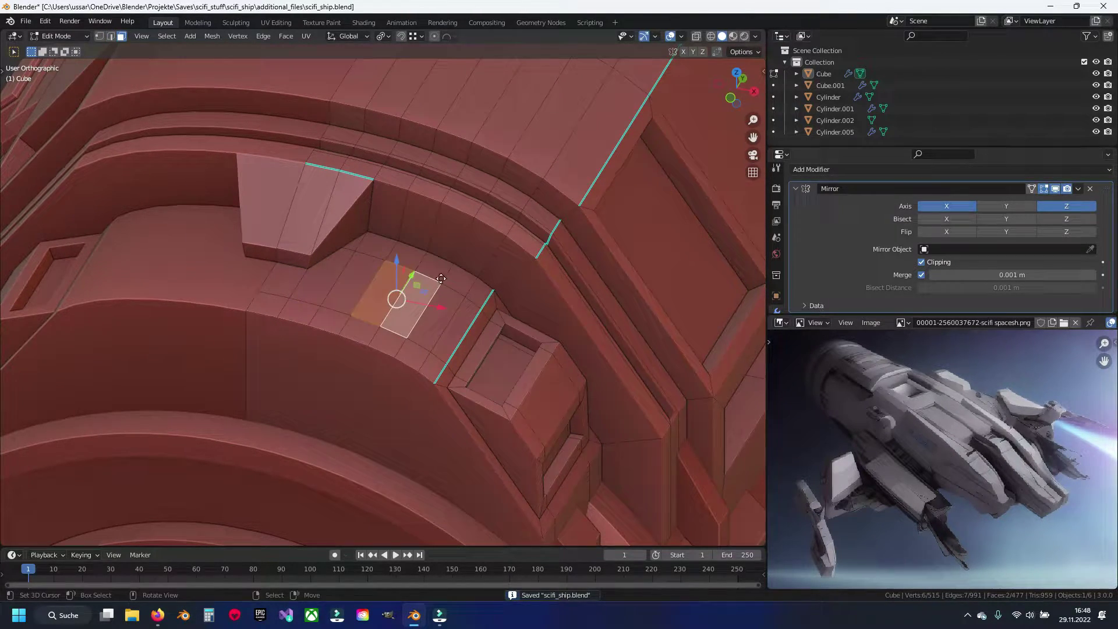
pyautogui.press('e')
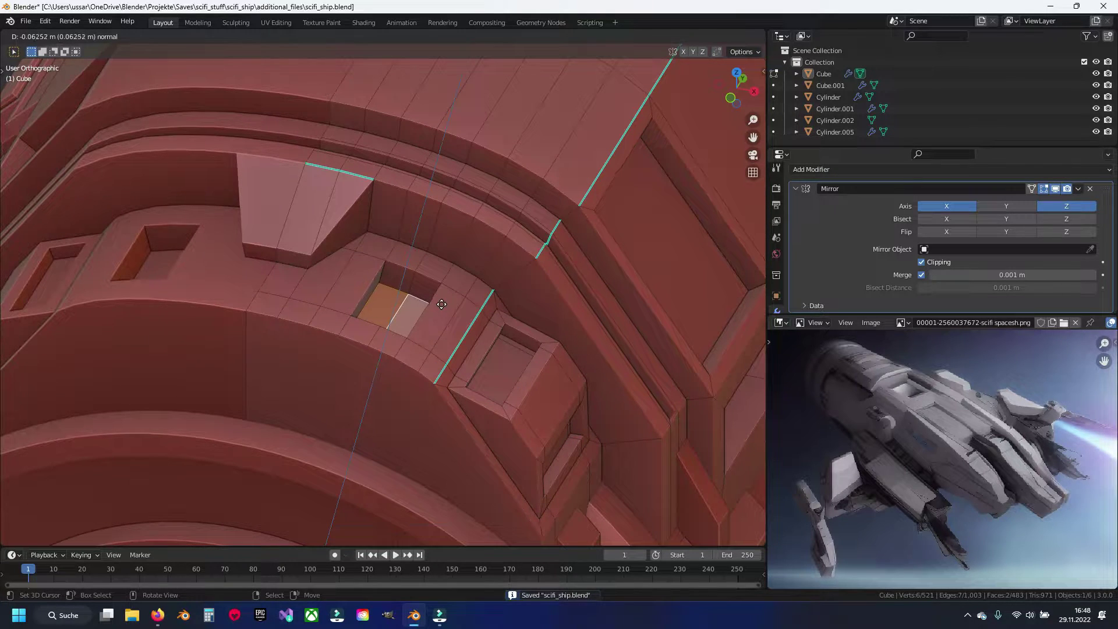
pyautogui.click(441, 308)
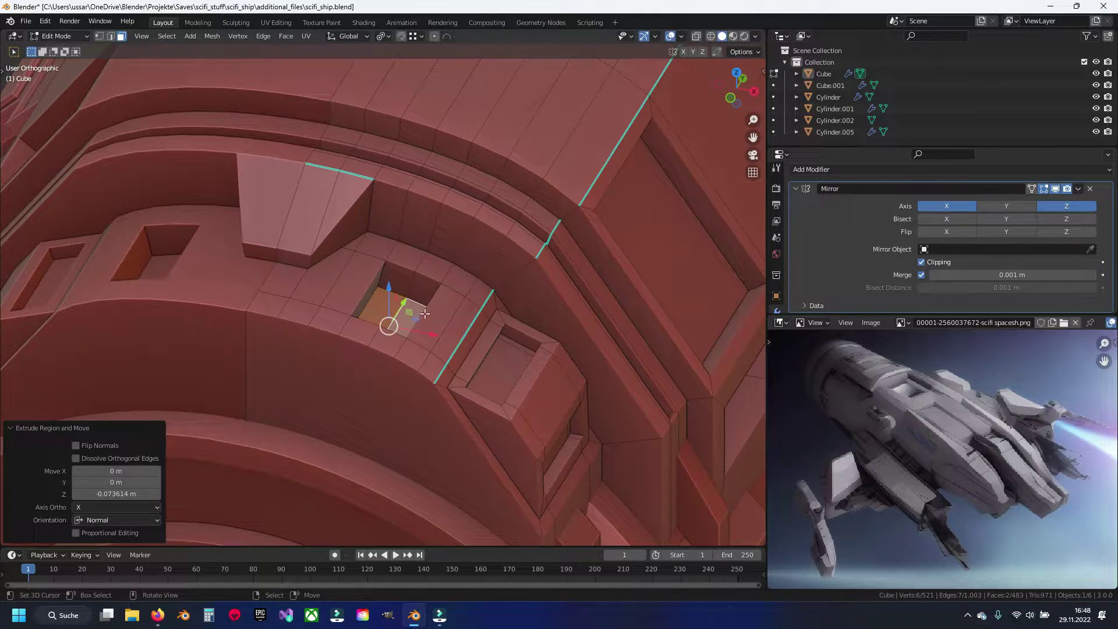
pyautogui.moveTo(440, 307); pyautogui.dragTo(390, 326, button='middle')
pyautogui.click(381, 344)
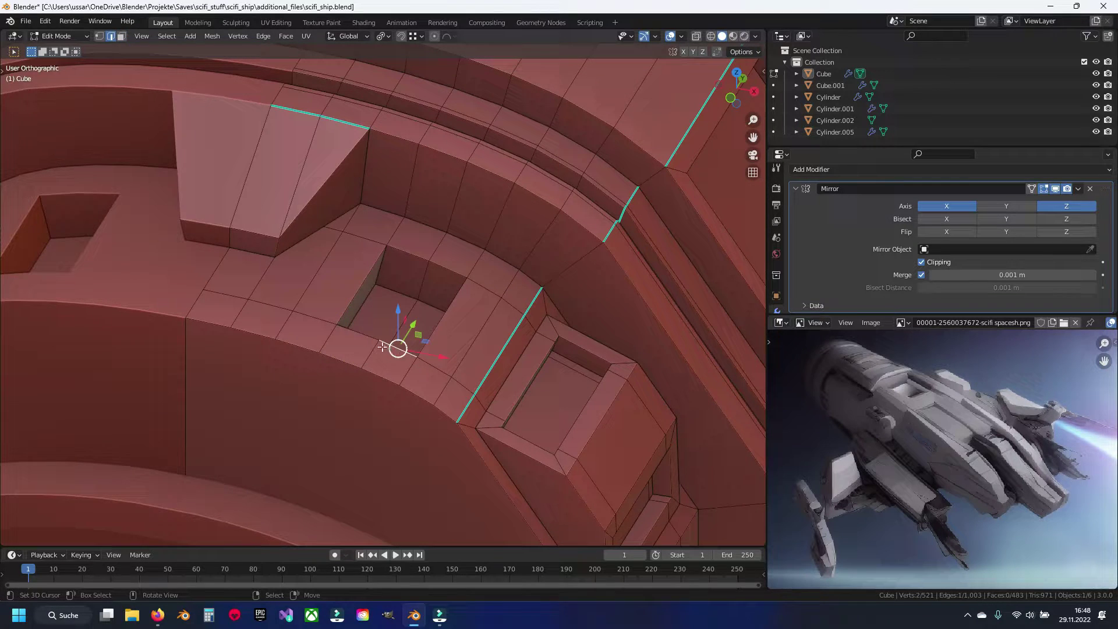
pyautogui.moveTo(396, 322); pyautogui.dragTo(384, 338)
pyautogui.scroll(-5, 444, 313)
pyautogui.moveTo(417, 328)
pyautogui.mouseDown(button='middle')
pyautogui.moveTo(410, 309)
pyautogui.moveTo(480, 283)
pyautogui.mouseUp(button='middle')
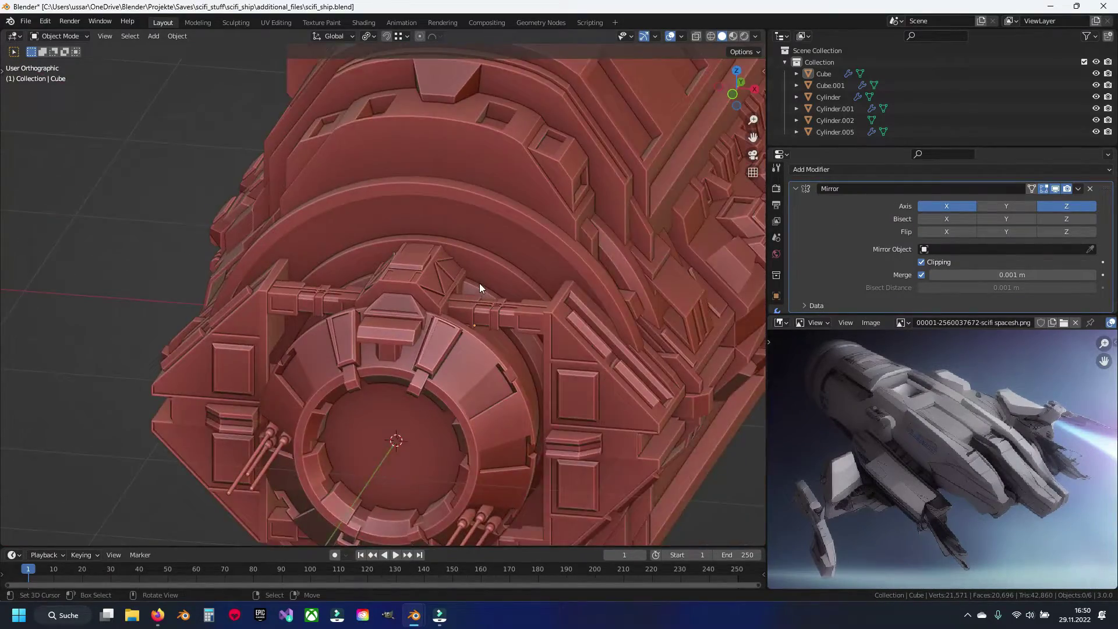
# Briefly check the Cylinder in edit mode, then deselect it and save scifi_ship.blend.
pyautogui.scroll(2, 480, 283)
pyautogui.scroll(2, 358, 325)
pyautogui.scroll(2, 376, 282)
pyautogui.click(377, 282)
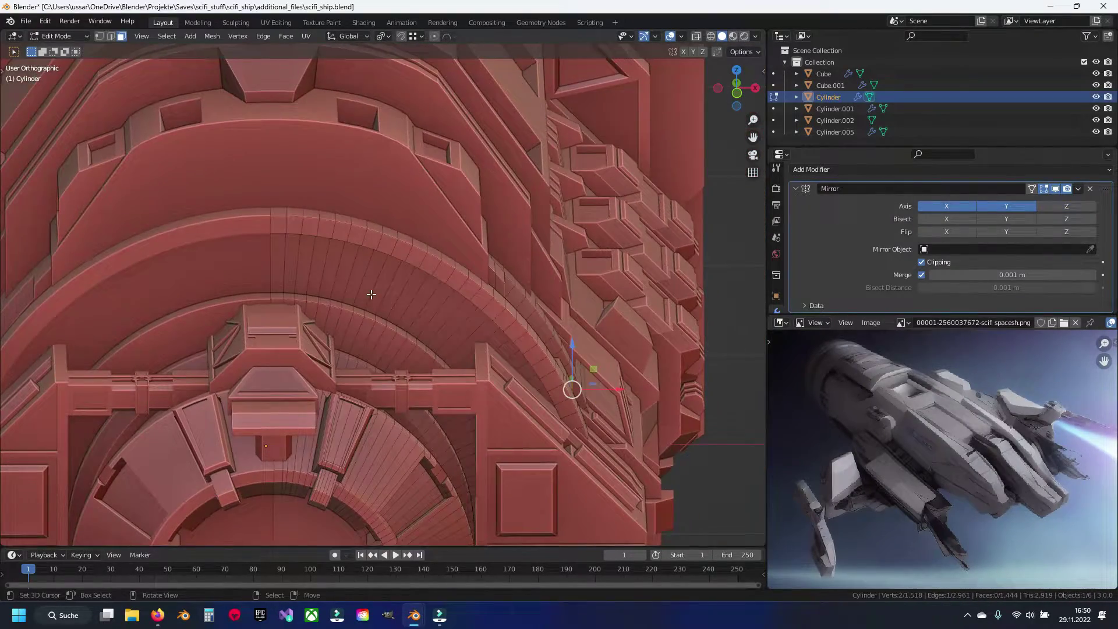
pyautogui.press('Tab')
pyautogui.scroll(2, 373, 299)
pyautogui.scroll(2, 427, 329)
pyautogui.scroll(-3, 428, 329)
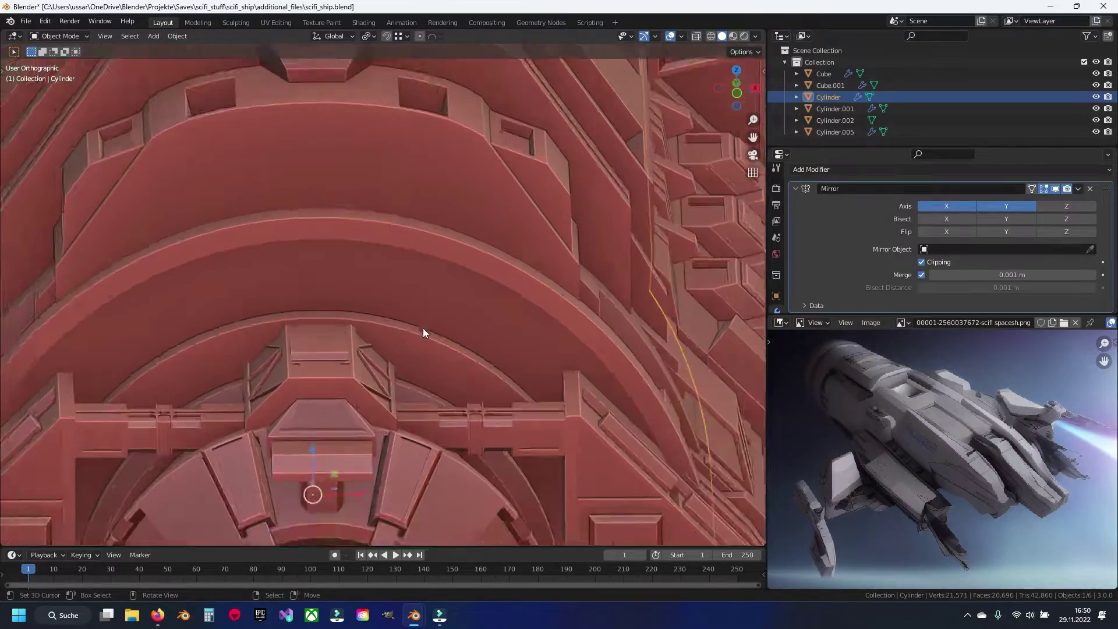
pyautogui.press('Tab')
pyautogui.hotkey('alt', 'a')
pyautogui.hotkey('ctrl', 's')
# Select Cylinder.001 at the ship's rear and enter its edit mode.
pyautogui.moveTo(429, 327)
pyautogui.mouseDown(button='middle')
pyautogui.moveTo(337, 367)
pyautogui.moveTo(400, 348)
pyautogui.moveTo(432, 311)
pyautogui.moveTo(459, 307)
pyautogui.moveTo(470, 335)
pyautogui.moveTo(421, 308)
pyautogui.moveTo(403, 275)
pyautogui.moveTo(444, 286)
pyautogui.moveTo(451, 327)
pyautogui.moveTo(321, 250)
pyautogui.mouseUp(button='middle')
pyautogui.scroll(-3, 338, 367)
pyautogui.scroll(3, 439, 307)
pyautogui.scroll(2, 454, 357)
pyautogui.scroll(2, 407, 256)
pyautogui.scroll(2, 547, 375)
pyautogui.scroll(1, 419, 309)
pyautogui.click(419, 309)
pyautogui.press('Tab')
# Inset the triangular side face, extrude it outward, and bevel the raised plate's edges.
pyautogui.scroll(2, 419, 309)
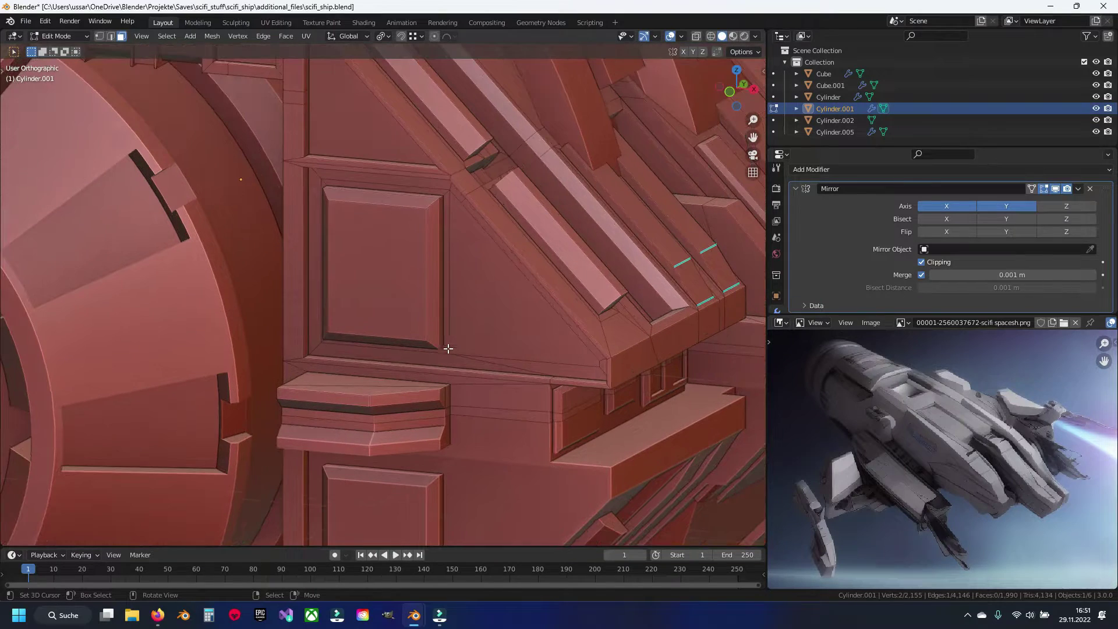
pyautogui.click(482, 314)
pyautogui.scroll(2, 404, 331)
pyautogui.press('i')
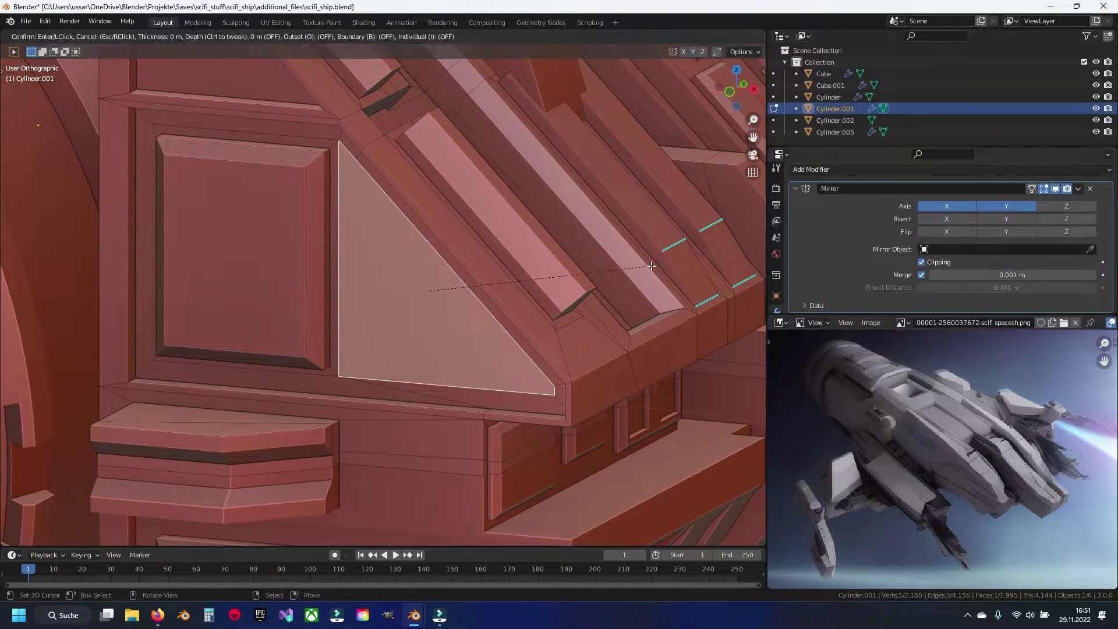
pyautogui.click(408, 317)
pyautogui.keyDown('shift'); pyautogui.moveTo(407, 317); pyautogui.dragTo(489, 299, button='middle'); pyautogui.keyUp('shift')
pyautogui.press('e')
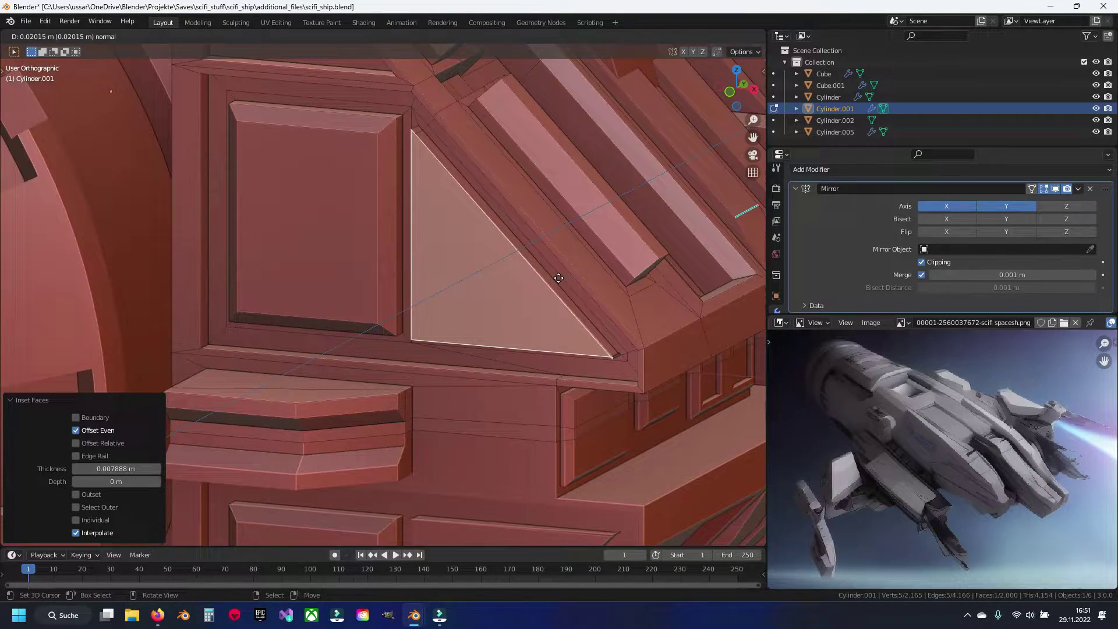
pyautogui.click(495, 259)
pyautogui.hotkey('ctrl', 'b')
pyautogui.click(499, 250)
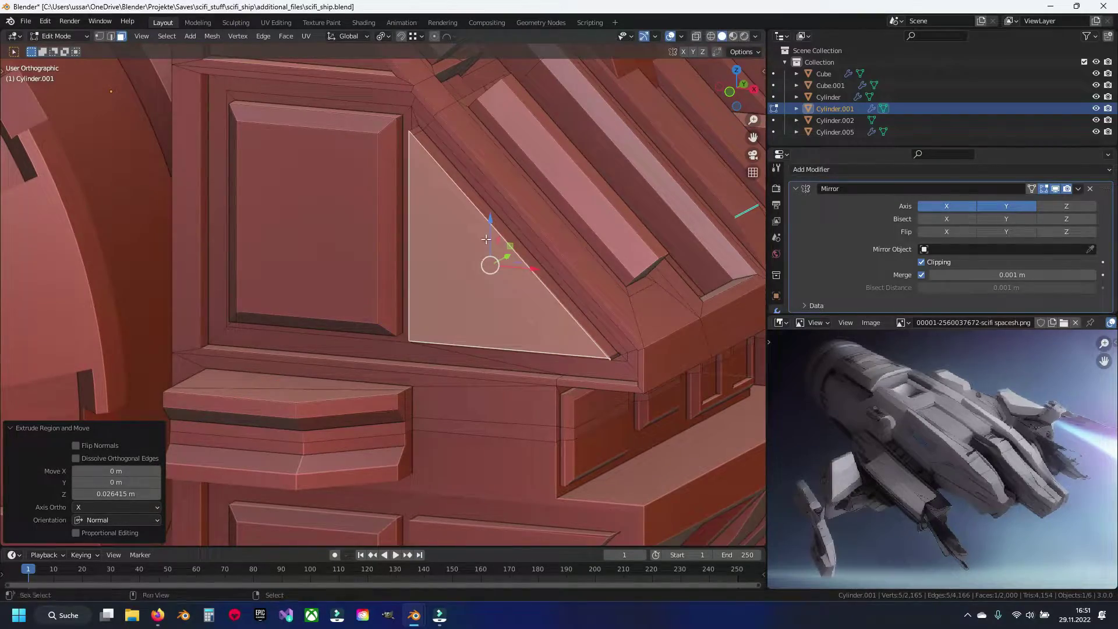
pyautogui.press('Tab')
# Inspect the new plate, clear the face selection, and save scifi_ship.blend again.
pyautogui.moveTo(493, 271)
pyautogui.mouseDown(button='middle')
pyautogui.moveTo(528, 291)
pyautogui.moveTo(537, 221)
pyautogui.moveTo(434, 249)
pyautogui.mouseUp(button='middle')
pyautogui.scroll(3, 564, 278)
pyautogui.scroll(3, 449, 281)
pyautogui.scroll(3, 448, 281)
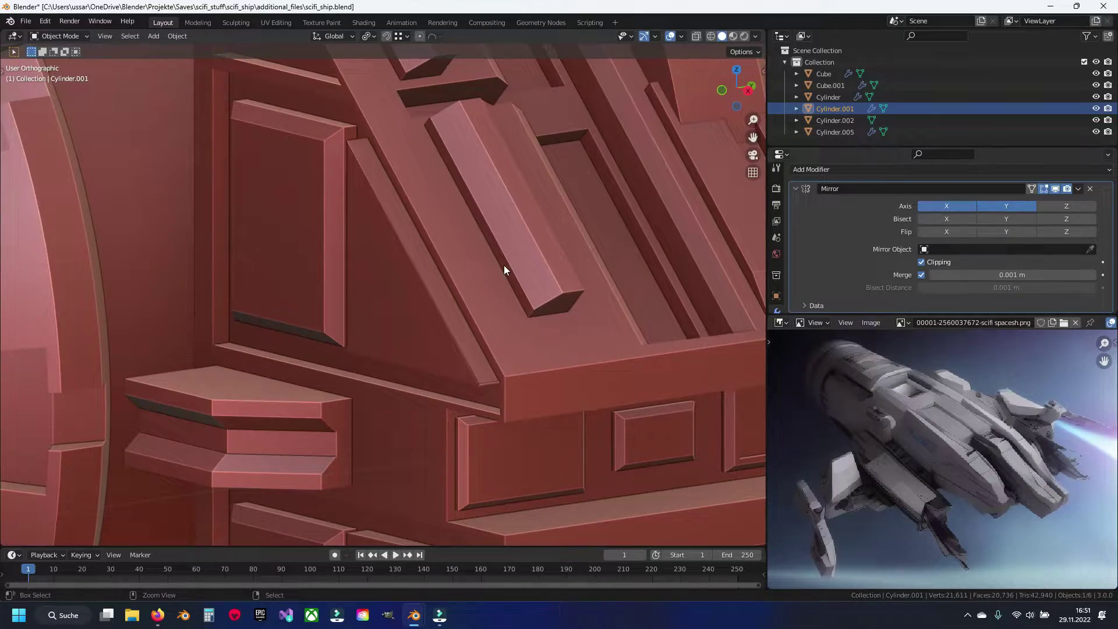
pyautogui.press('Tab')
pyautogui.click(400, 279)
pyautogui.hotkey('alt', 'a')
pyautogui.hotkey('ctrl', 's')
# Snap the view to the front and return to object mode.
pyautogui.moveTo(489, 266)
pyautogui.mouseDown(button='middle')
pyautogui.moveTo(370, 282)
pyautogui.moveTo(300, 307)
pyautogui.moveTo(260, 251)
pyautogui.moveTo(349, 312)
pyautogui.moveTo(312, 297)
pyautogui.moveTo(418, 321)
pyautogui.moveTo(430, 302)
pyautogui.moveTo(397, 316)
pyautogui.mouseUp(button='middle')
pyautogui.scroll(-3, 260, 252)
pyautogui.press('KP_1')
pyautogui.scroll(1, 418, 321)
pyautogui.press('Tab')
pyautogui.scroll(2, 438, 283)
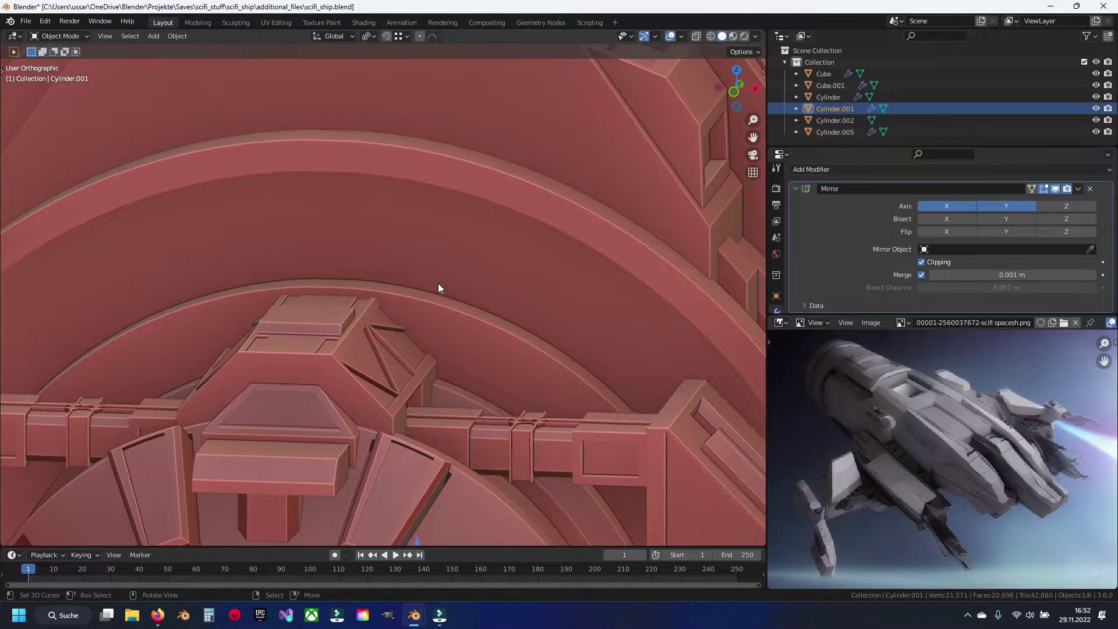
# Select the ribbed cylinder's inner arc edge loop in edge select mode.
pyautogui.click(449, 276)
pyautogui.press('Tab')
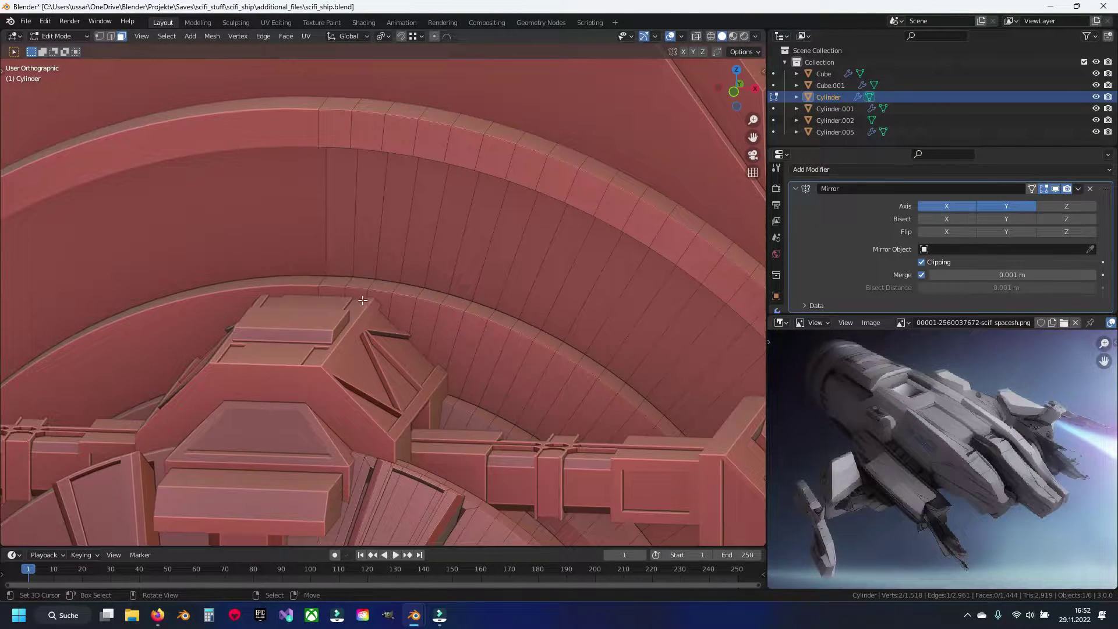
pyautogui.keyDown('alt'); pyautogui.click(344, 204); pyautogui.keyUp('alt')
pyautogui.press('2')
pyautogui.keyDown('alt'); pyautogui.click(372, 281); pyautogui.keyUp('alt')
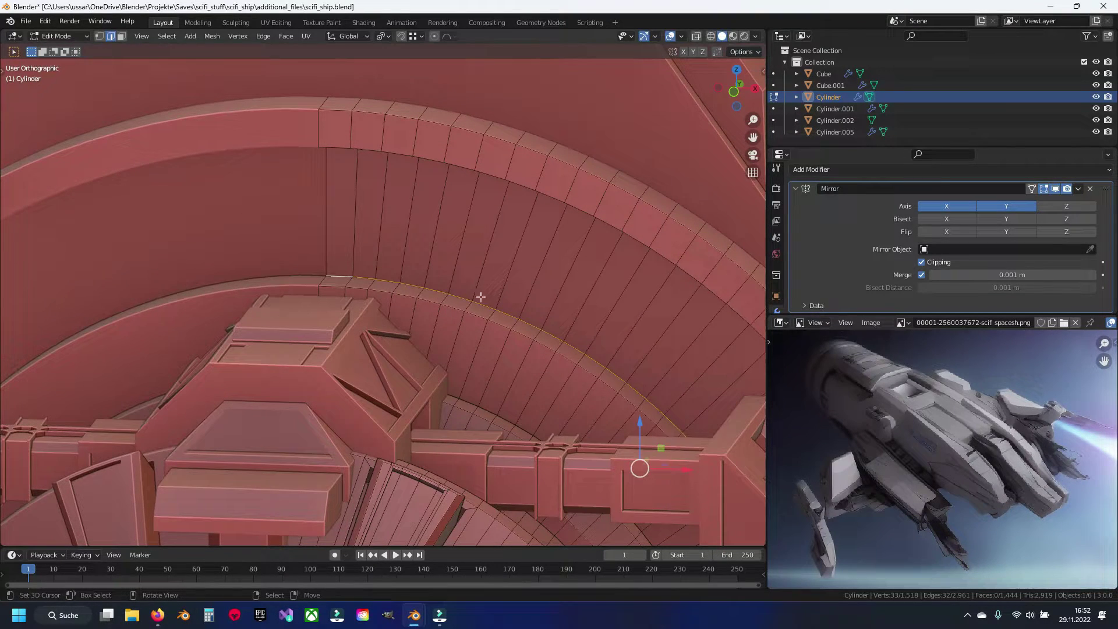
# Set the transform pivot point to 3D Cursor.
pyautogui.click(384, 37)
pyautogui.click(457, 75)
pyautogui.press('s')
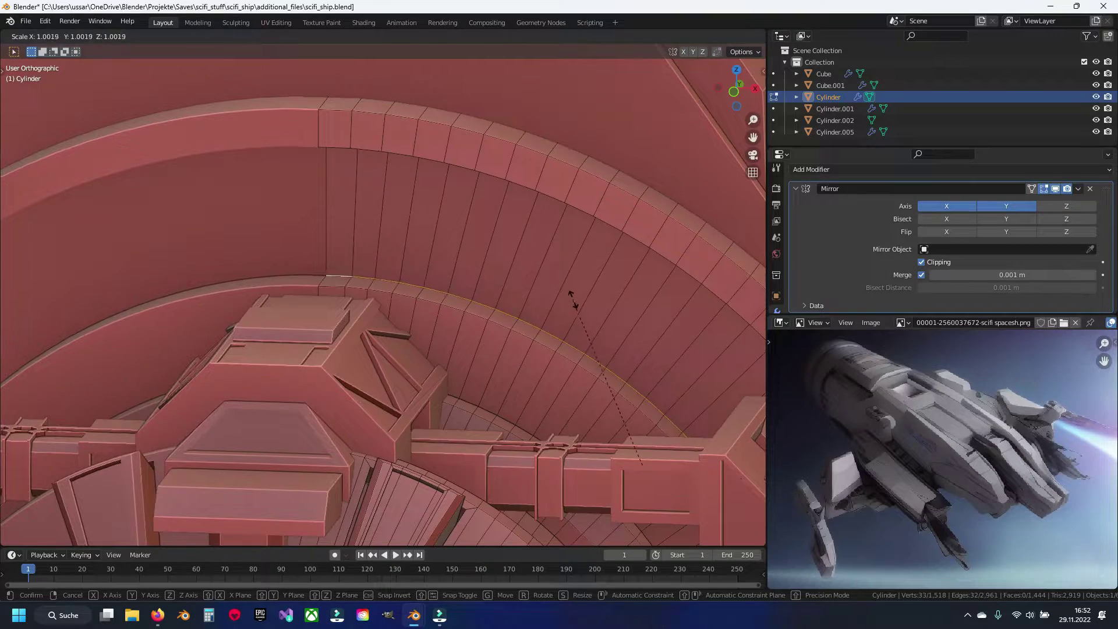
pyautogui.press('Escape')
pyautogui.click(381, 37)
pyautogui.click(411, 92)
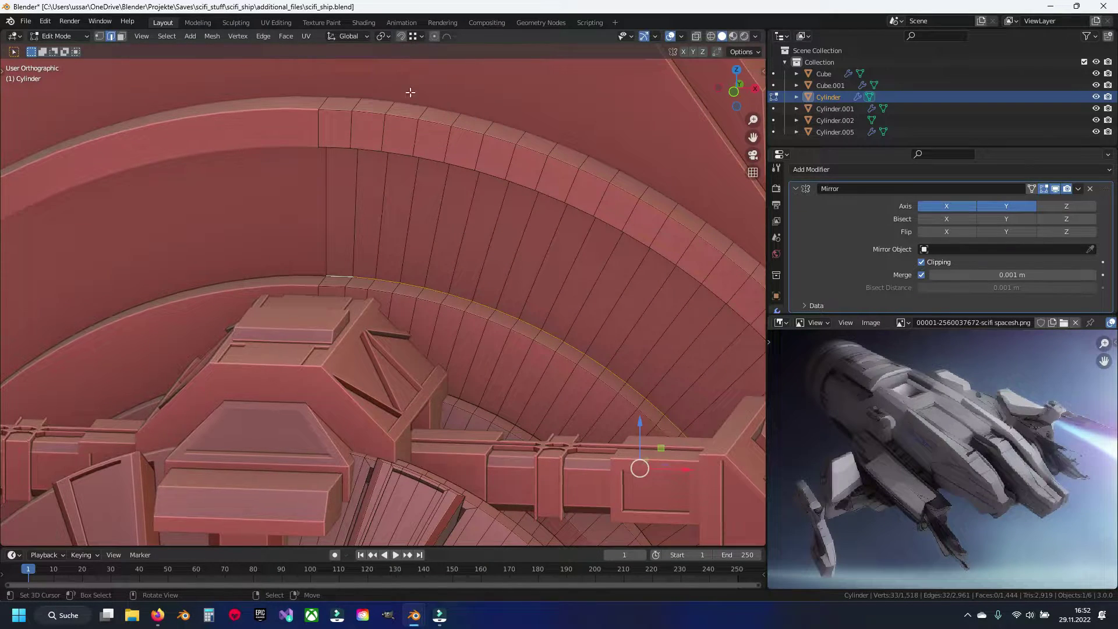
pyautogui.scroll(-6, 534, 258)
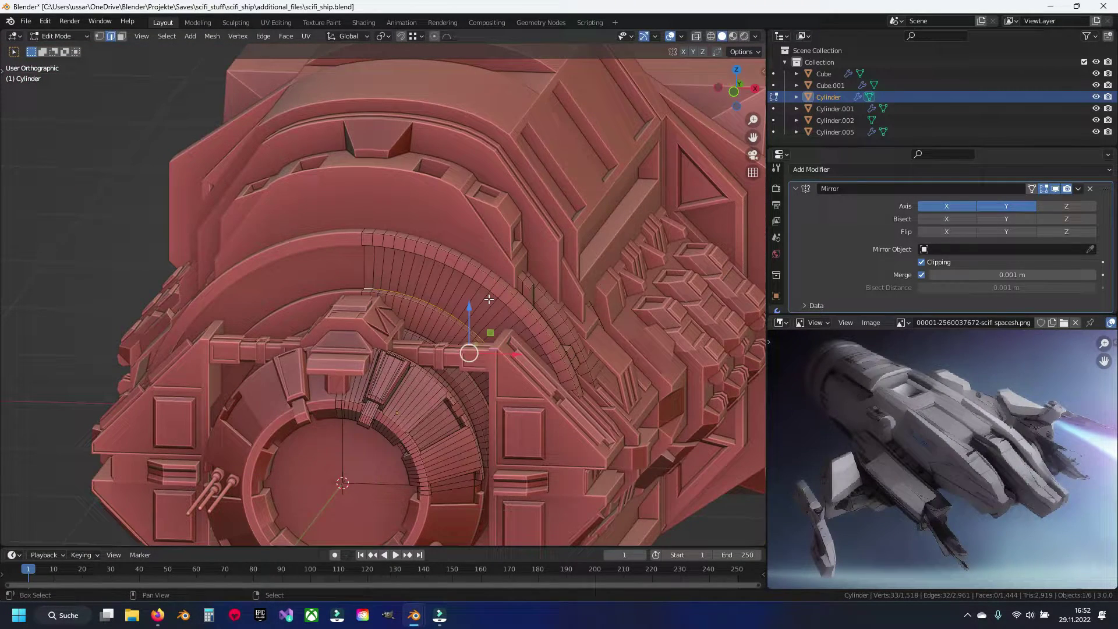
pyautogui.click(383, 36)
pyautogui.click(402, 63)
# Scale the inner edge loop with Y locked to open a gap beneath the rim.
pyautogui.scroll(3, 463, 201)
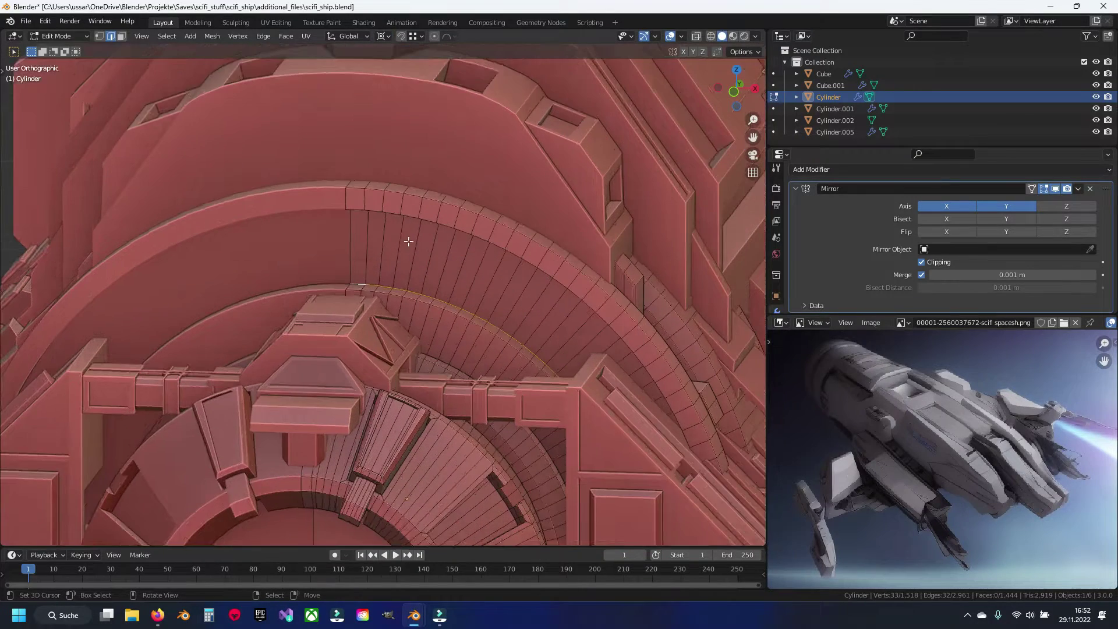
pyautogui.scroll(-1, 463, 201)
pyautogui.press('s')
pyautogui.hotkey('shift', 'y')
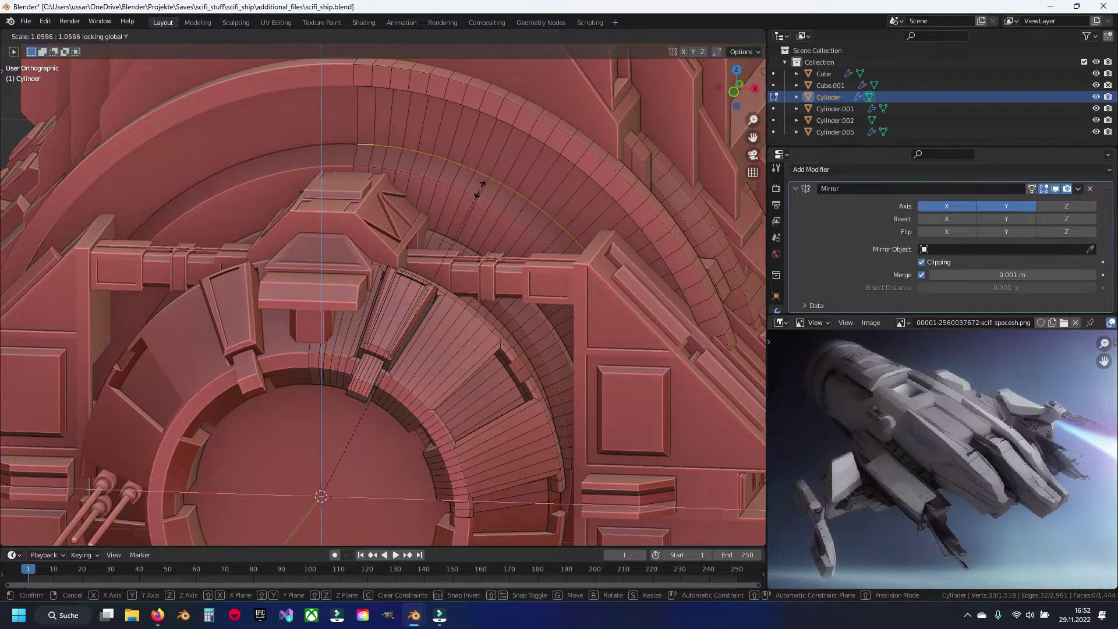
pyautogui.click(486, 186)
pyautogui.press('Tab')
pyautogui.moveTo(486, 187)
pyautogui.mouseDown(button='middle')
pyautogui.moveTo(411, 229)
pyautogui.moveTo(396, 223)
pyautogui.mouseUp(button='middle')
pyautogui.press('Tab')
# Rescale the loop to 0.9533 with Y locked, then deselect and save scifi_ship.blend.
pyautogui.scroll(2, 393, 198)
pyautogui.scroll(2, 385, 134)
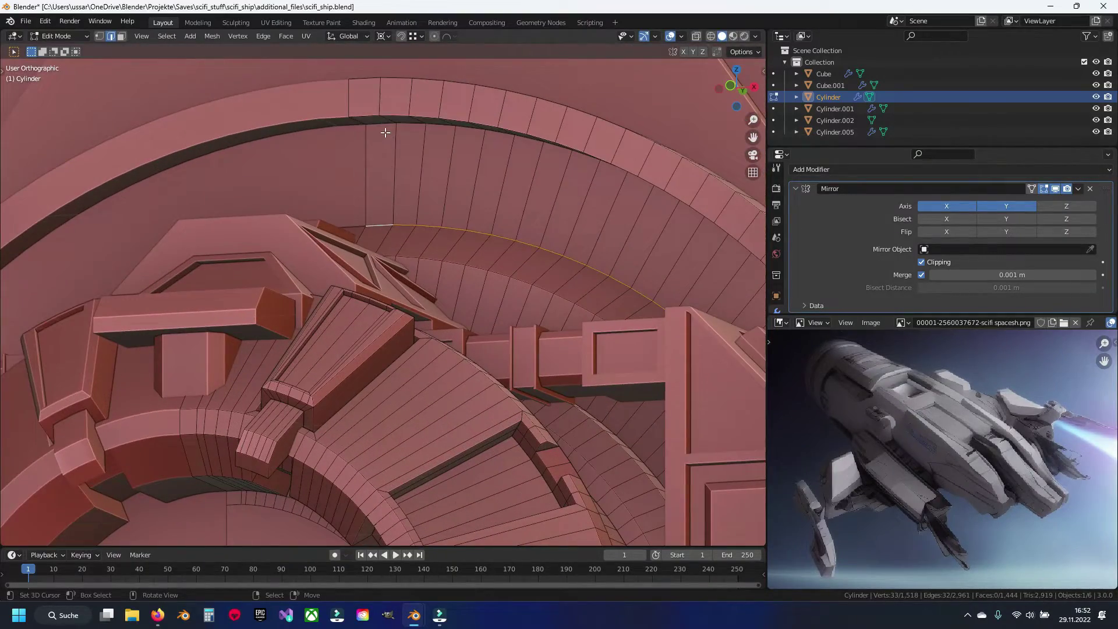
pyautogui.press('s')
pyautogui.hotkey('shift', 'y')
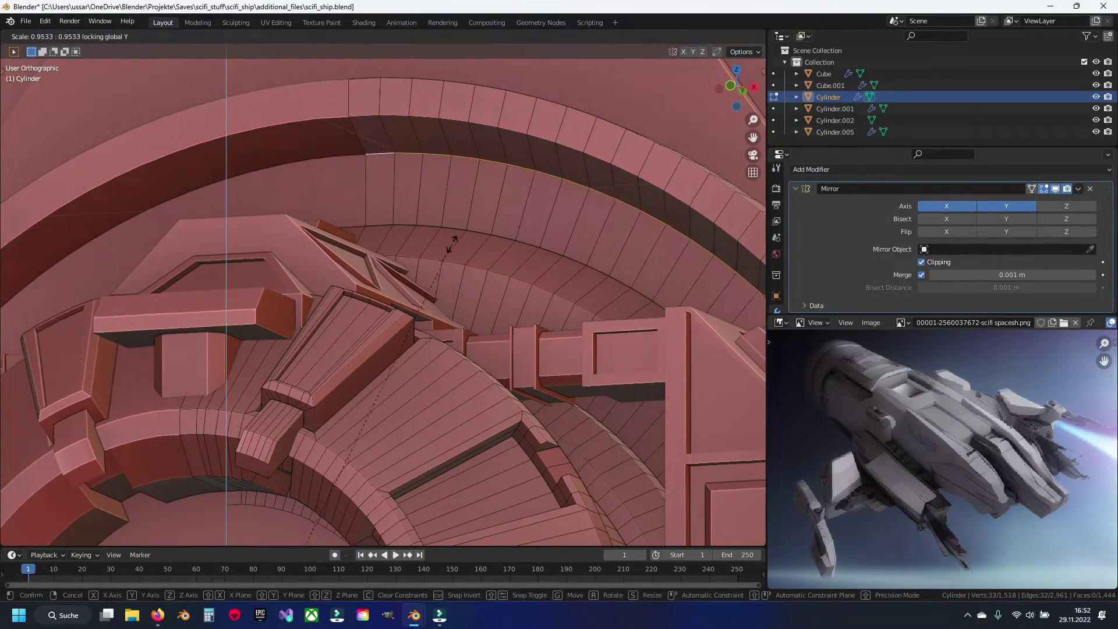
pyautogui.click(449, 248)
pyautogui.press('Tab')
pyautogui.scroll(-3, 449, 248)
pyautogui.moveTo(449, 249)
pyautogui.mouseDown(button='middle')
pyautogui.moveTo(384, 281)
pyautogui.moveTo(473, 294)
pyautogui.moveTo(481, 279)
pyautogui.mouseUp(button='middle')
pyautogui.hotkey('alt', 'a')
pyautogui.hotkey('ctrl', 's')
# Select the Cube hull object and toggle into edit mode.
pyautogui.moveTo(491, 220)
pyautogui.mouseDown(button='middle')
pyautogui.moveTo(462, 229)
pyautogui.moveTo(440, 219)
pyautogui.moveTo(389, 302)
pyautogui.moveTo(420, 285)
pyautogui.moveTo(437, 252)
pyautogui.mouseUp(button='middle')
pyautogui.scroll(3, 389, 302)
pyautogui.scroll(1, 427, 283)
pyautogui.scroll(2, 414, 312)
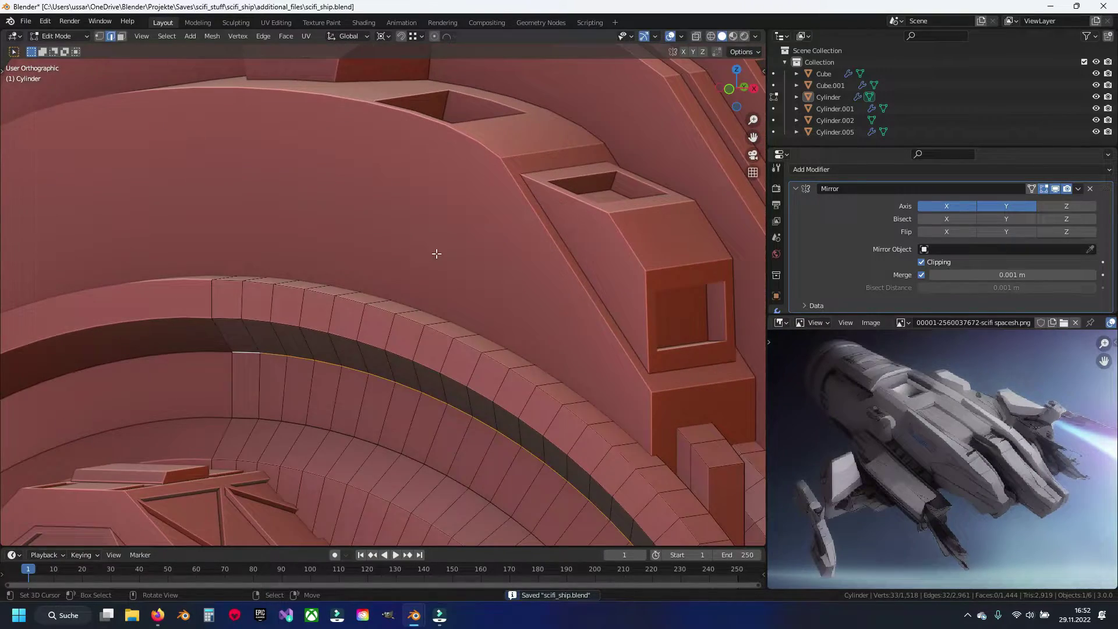
pyautogui.click(400, 237)
pyautogui.scroll(2, 402, 238)
pyautogui.press('Tab')
pyautogui.press('Tab')
pyautogui.scroll(-2, 412, 287)
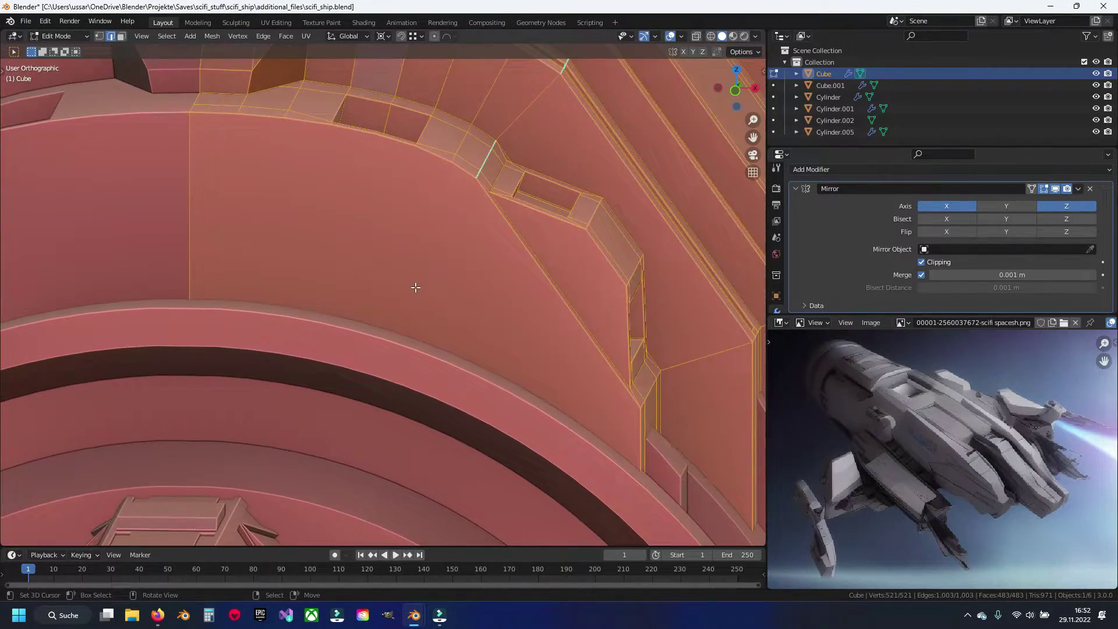
# Select the Cylinder and pick a single face on its ribbed ring from a front view.
pyautogui.scroll(-2, 419, 292)
pyautogui.click(369, 354)
pyautogui.press('Tab')
pyautogui.keyDown('alt'); pyautogui.click(503, 284); pyautogui.keyUp('alt')
pyautogui.scroll(1, 503, 283)
pyautogui.hotkey('alt', 'a')
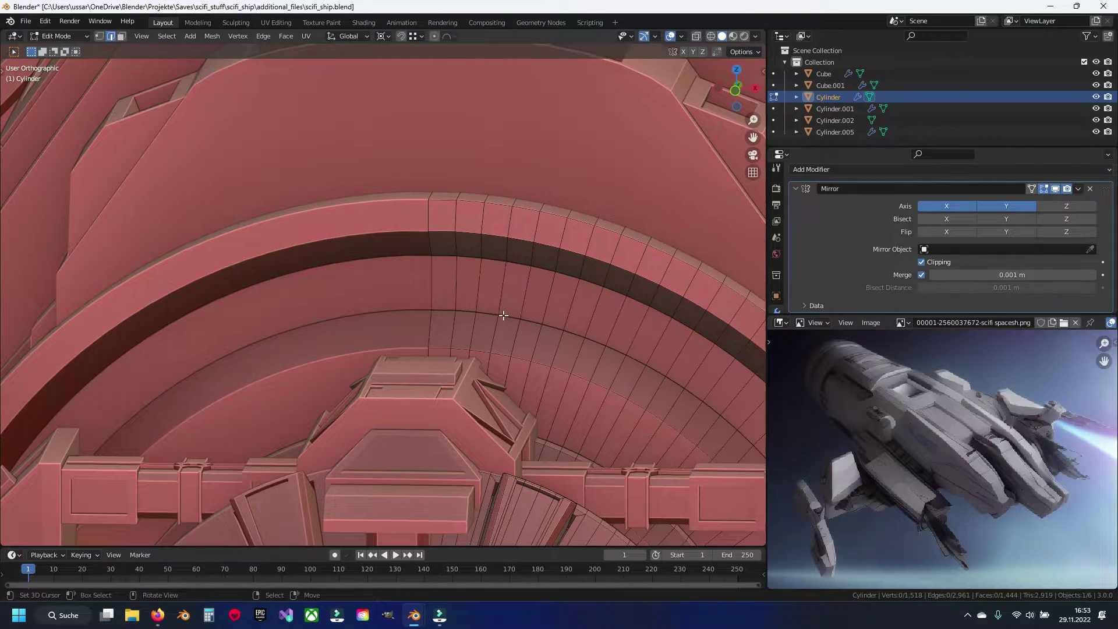
pyautogui.keyDown('alt'); pyautogui.moveTo(561, 314); pyautogui.dragTo(442, 285, button='middle'); pyautogui.keyUp('alt')
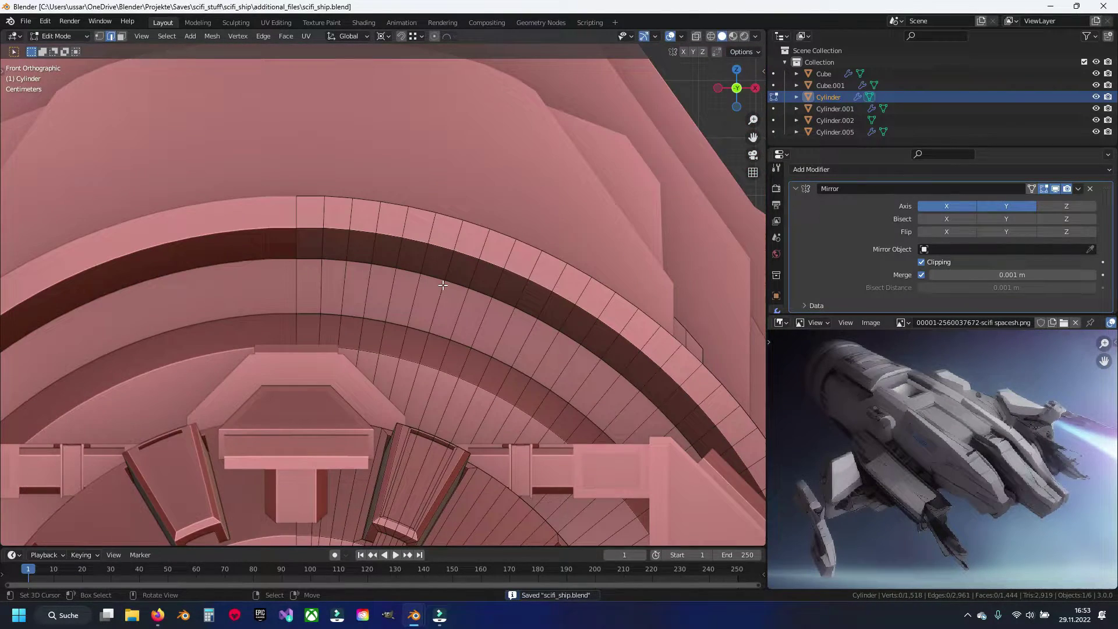
pyautogui.moveTo(441, 282)
pyautogui.keyDown('shift'); pyautogui.mouseDown(button='middle')
pyautogui.moveTo(362, 262)
pyautogui.moveTo(462, 300)
pyautogui.mouseUp(button='middle'); pyautogui.keyUp('shift')
pyautogui.click(381, 262)
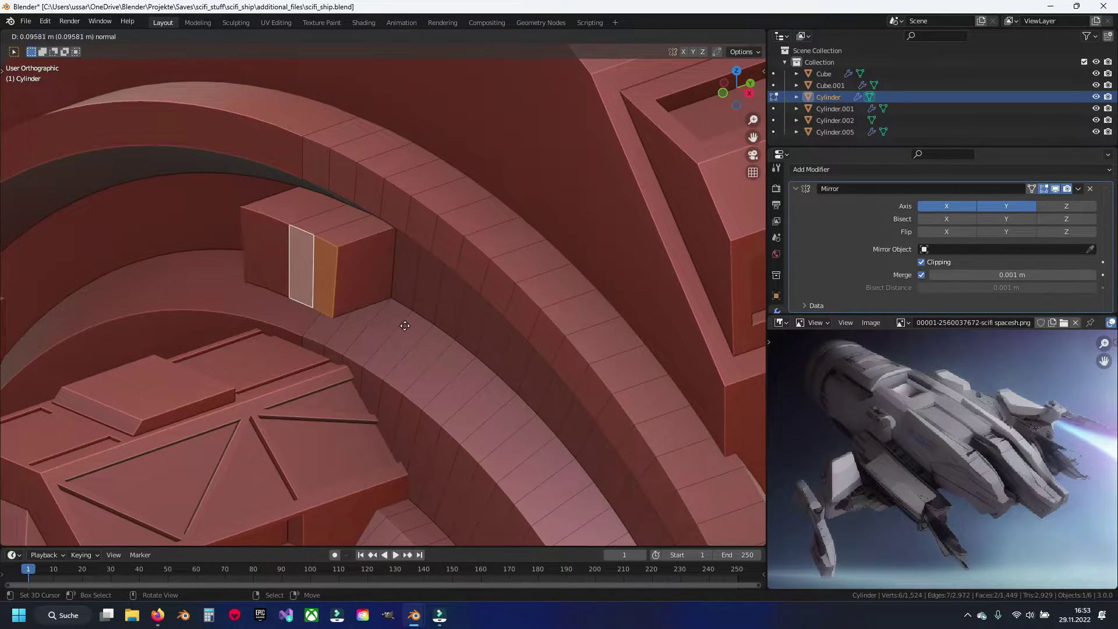
# Extrude a small block from the ring face and shift it along Y.
pyautogui.click(412, 321)
pyautogui.moveTo(412, 321); pyautogui.dragTo(368, 308, button='middle')
pyautogui.press('g')
pyautogui.press('y')
pyautogui.click(387, 341)
# Switch to edge select, change the transform pivot point, and lower the block along Z.
pyautogui.press('2')
pyautogui.click(372, 214)
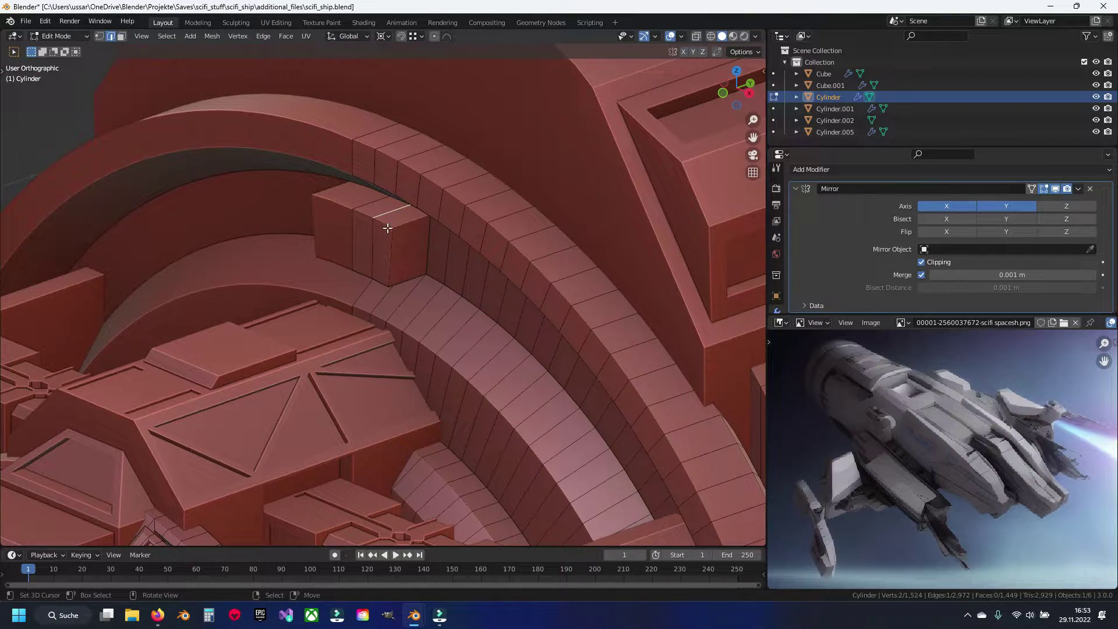
pyautogui.scroll(-6, 395, 238)
pyautogui.scroll(6, 389, 246)
pyautogui.click(383, 36)
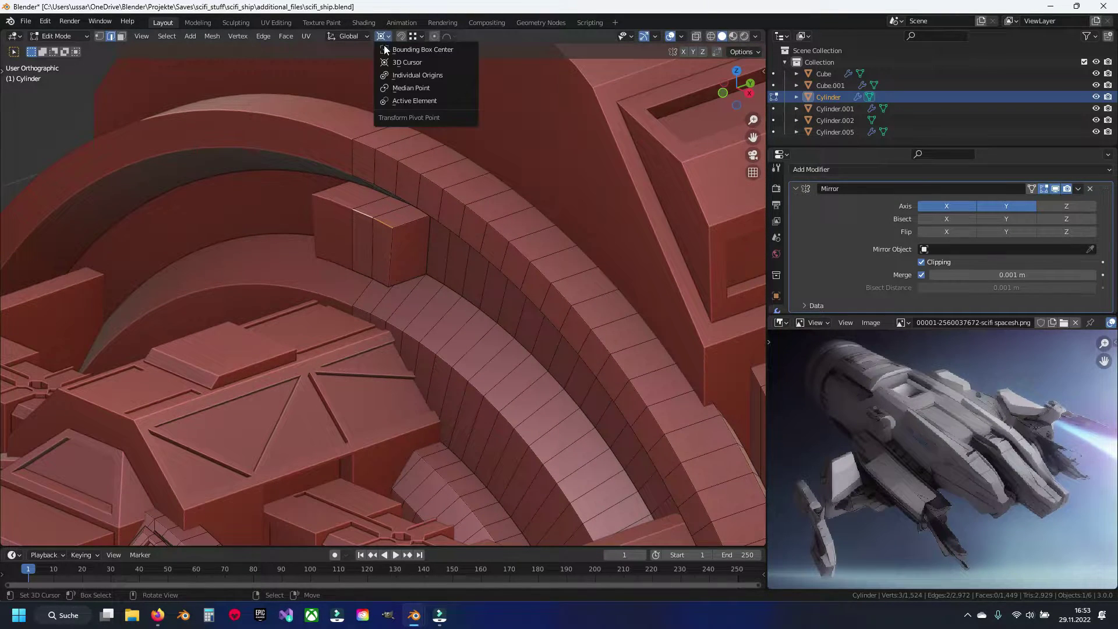
pyautogui.click(416, 81)
pyautogui.scroll(2, 369, 219)
pyautogui.scroll(2, 369, 218)
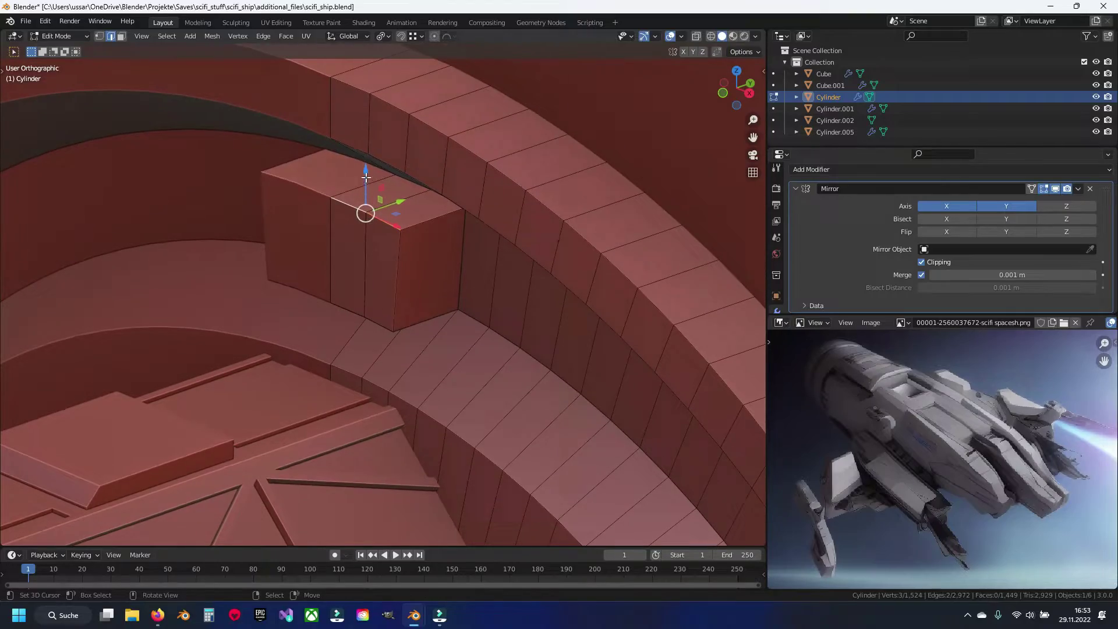
pyautogui.moveTo(366, 174); pyautogui.dragTo(362, 237)
pyautogui.scroll(-4, 362, 237)
# Push two neighbouring faces of the block down along Z in face select mode.
pyautogui.press('Tab')
pyautogui.moveTo(373, 273)
pyautogui.mouseDown(button='middle')
pyautogui.moveTo(456, 282)
pyautogui.moveTo(421, 271)
pyautogui.mouseUp(button='middle')
pyautogui.scroll(3, 333, 290)
pyautogui.press('Tab')
pyautogui.scroll(3, 314, 349)
pyautogui.scroll(2, 334, 274)
pyautogui.press('3')
pyautogui.click(317, 302)
pyautogui.keyDown('shift'); pyautogui.click(346, 275); pyautogui.keyUp('shift')
pyautogui.moveTo(337, 283); pyautogui.dragTo(333, 296)
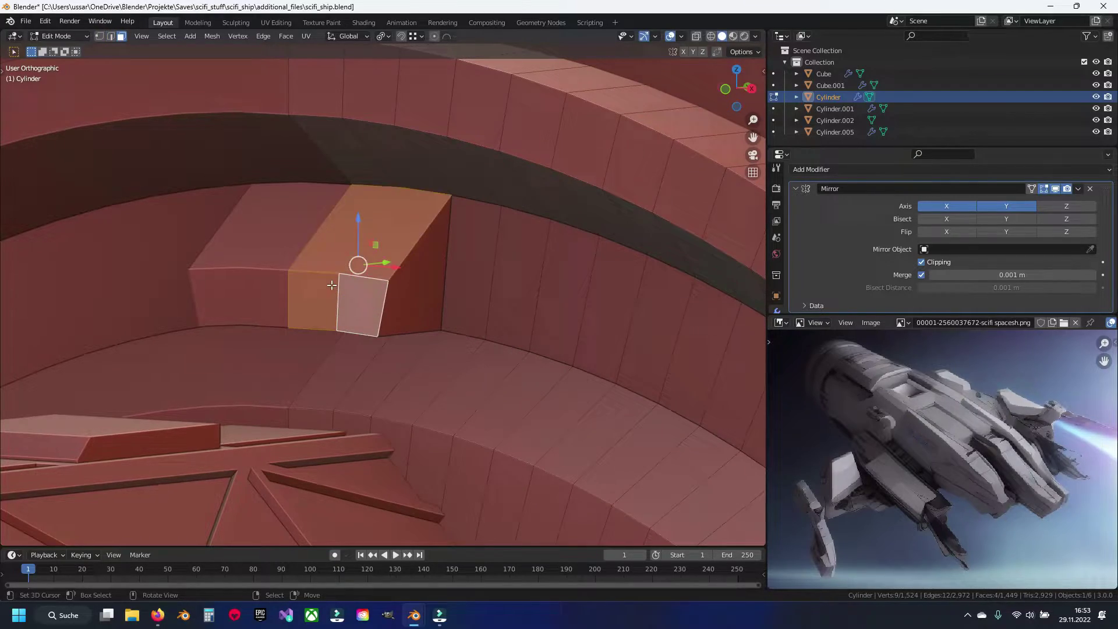
# Undo the extruded block so the ribbed ring is plain again.
pyautogui.press('Tab')
pyautogui.scroll(-2, 333, 300)
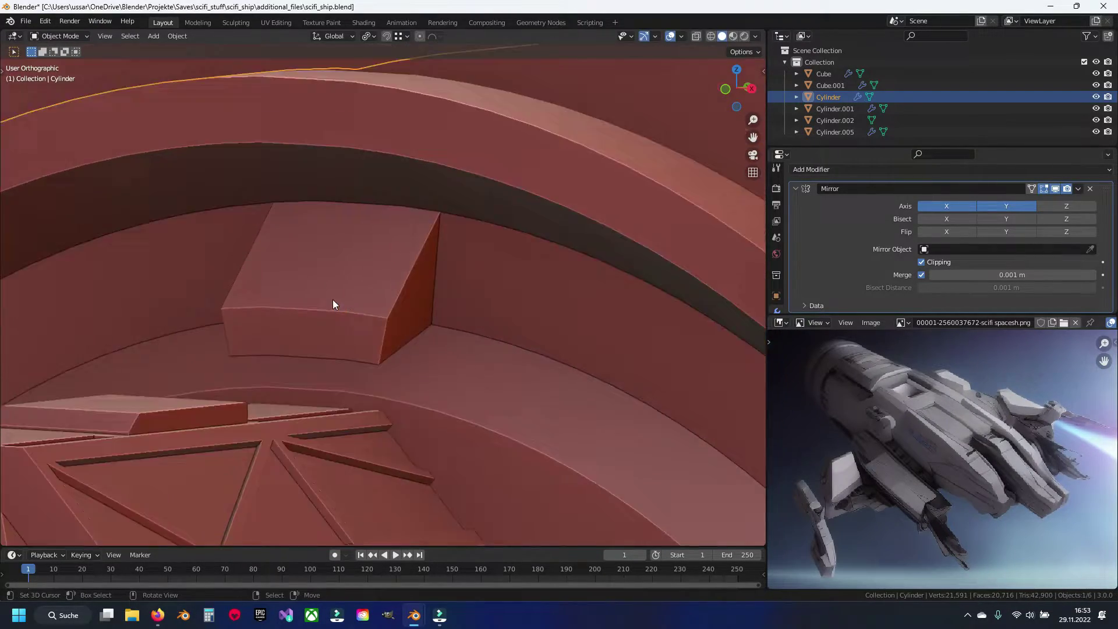
pyautogui.moveTo(333, 299)
pyautogui.mouseDown(button='middle')
pyautogui.moveTo(316, 318)
pyautogui.moveTo(384, 281)
pyautogui.moveTo(407, 313)
pyautogui.mouseUp(button='middle')
pyautogui.scroll(3, 406, 318)
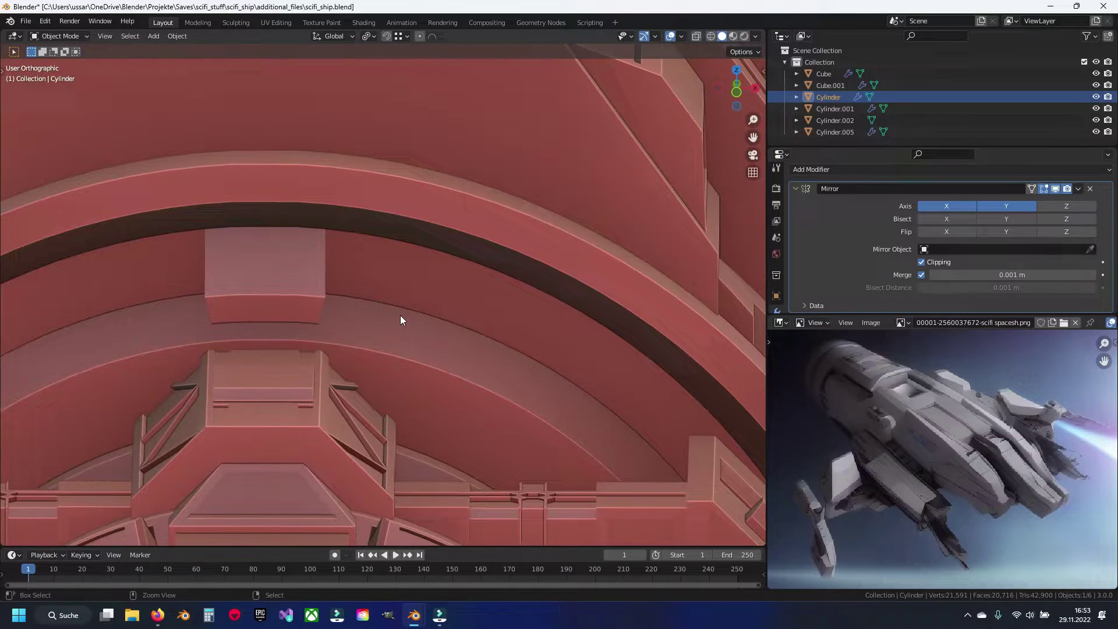
pyautogui.press('Tab')
pyautogui.click(280, 290)
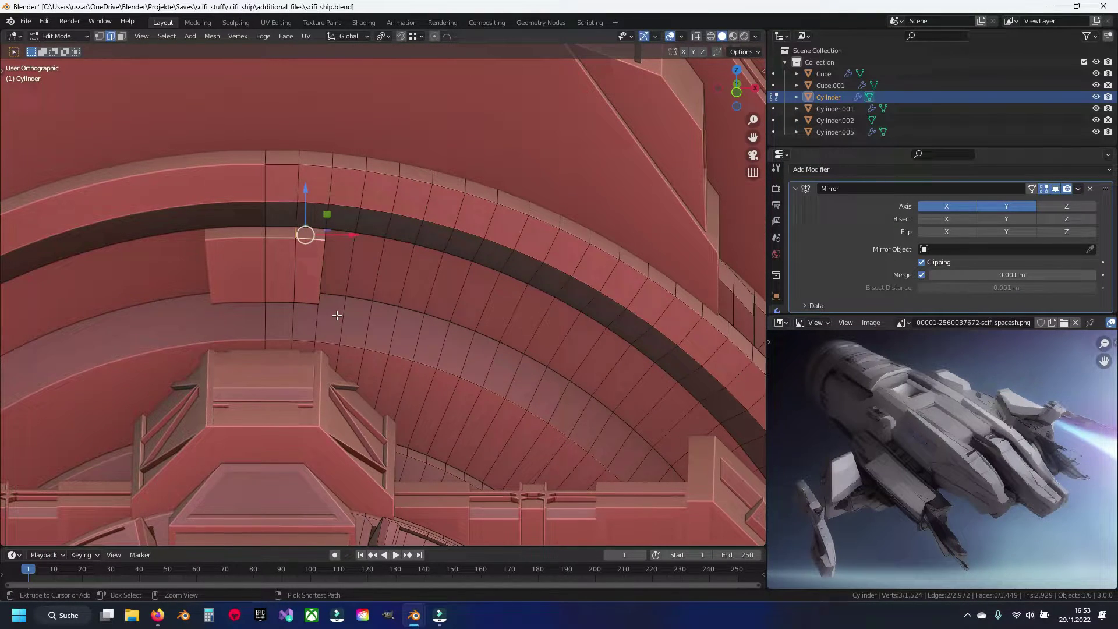
pyautogui.hotkey('ctrl', 'z')
pyautogui.hotkey('ctrl', 'z')
pyautogui.hotkey('ctrl', 'z')
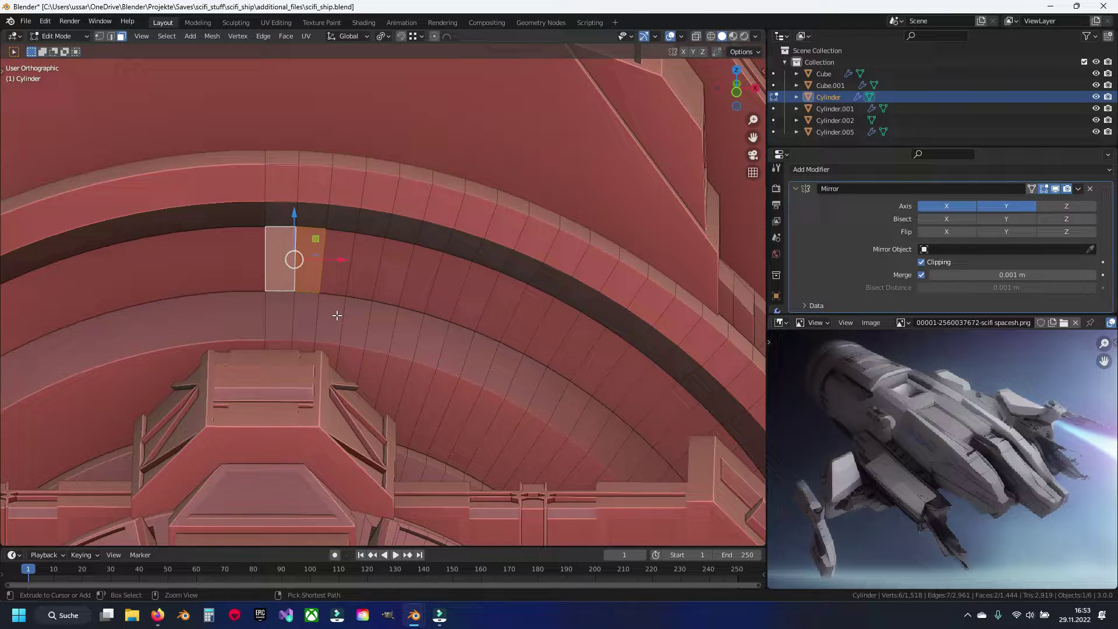
pyautogui.hotkey('ctrl', 'z')
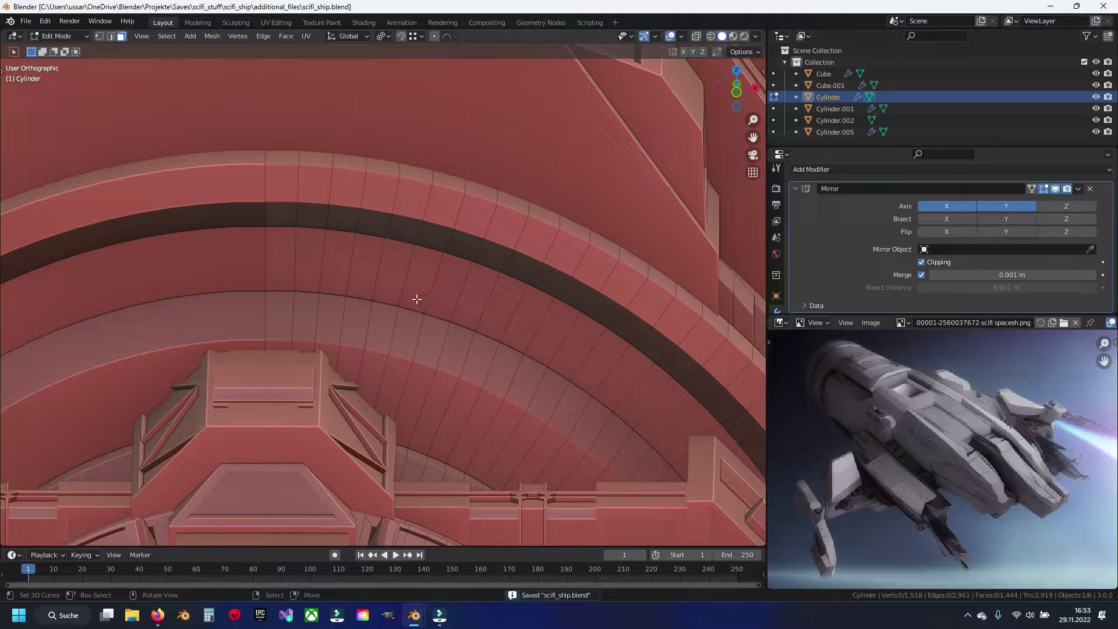
# Switch to editing the Cube hull and frame the trapezoid notch above the ring.
pyautogui.scroll(-5, 416, 298)
pyautogui.hotkey('ctrl', 'z')
pyautogui.scroll(2, 429, 312)
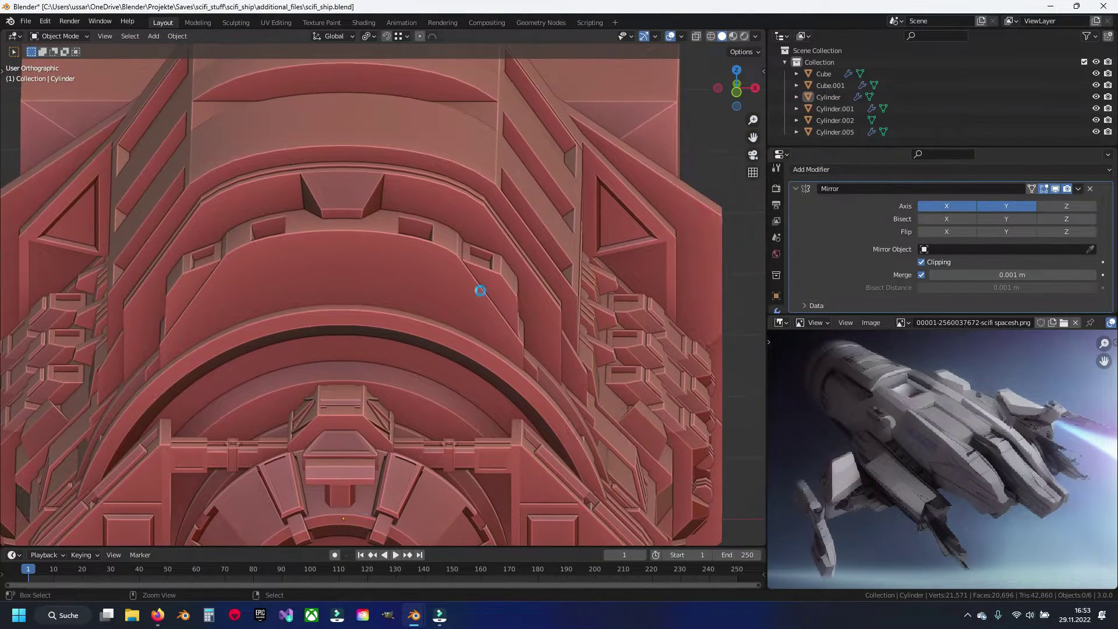
pyautogui.scroll(2, 475, 286)
pyautogui.scroll(3, 459, 280)
pyautogui.scroll(3, 438, 238)
pyautogui.hotkey('ctrl', 'z')
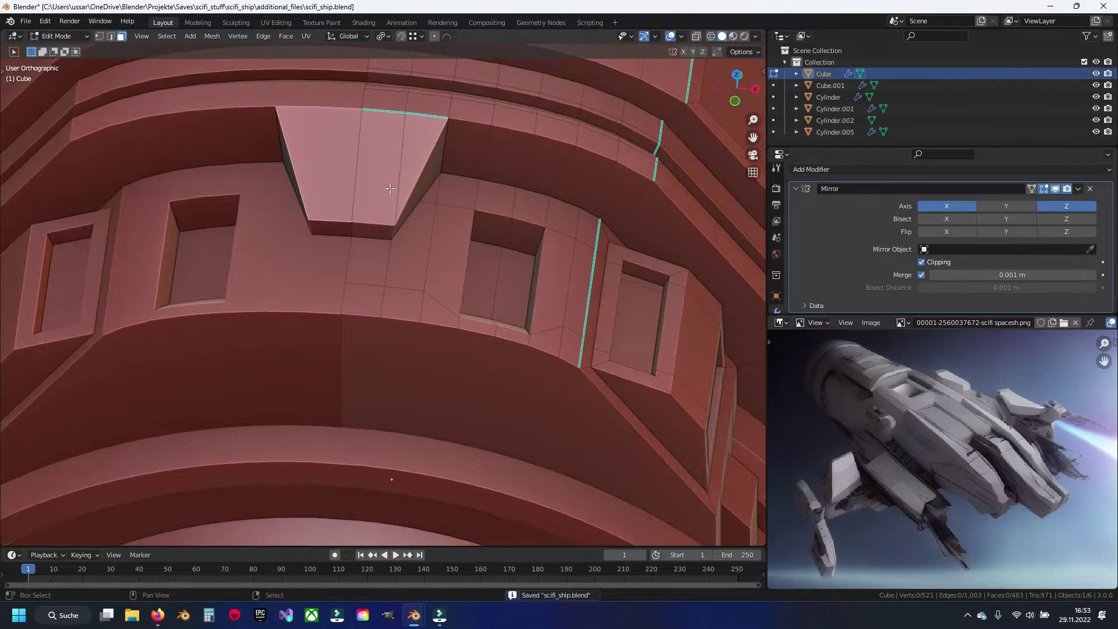
pyautogui.keyDown('shift'); pyautogui.moveTo(390, 188); pyautogui.dragTo(390, 306, button='middle'); pyautogui.keyUp('shift')
# Inset the notch's narrow face strip into a thin panel and mark its edges sharp.
pyautogui.click(375, 279)
pyautogui.scroll(1, 547, 253)
pyautogui.press('i')
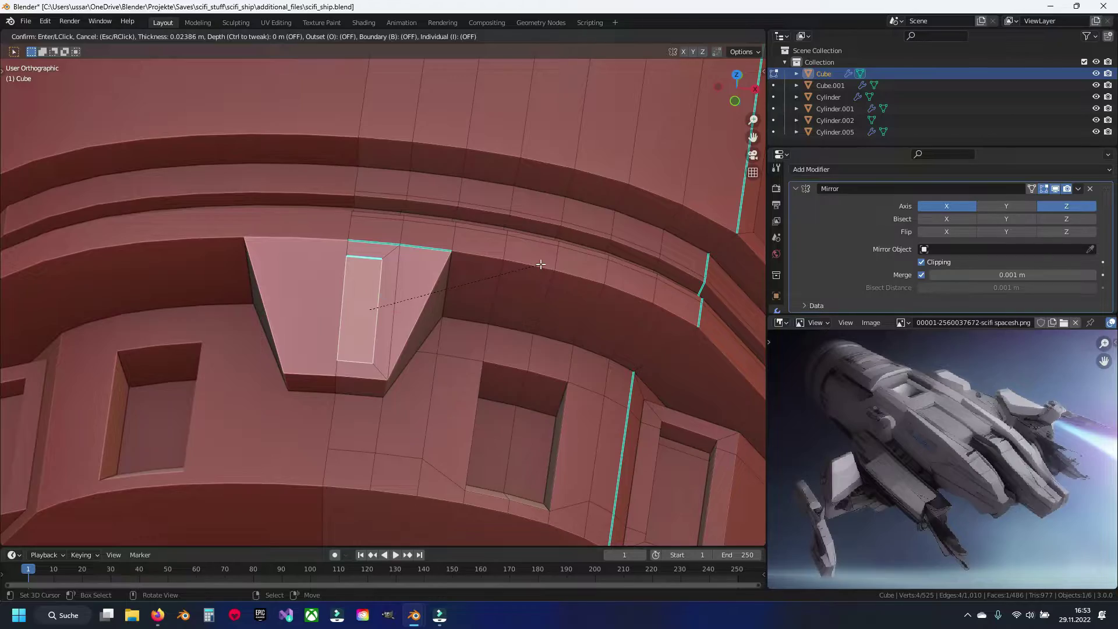
pyautogui.click(541, 263)
pyautogui.moveTo(541, 263); pyautogui.dragTo(432, 271, button='middle')
pyautogui.hotkey('ctrl', 'e')
pyautogui.click(429, 277)
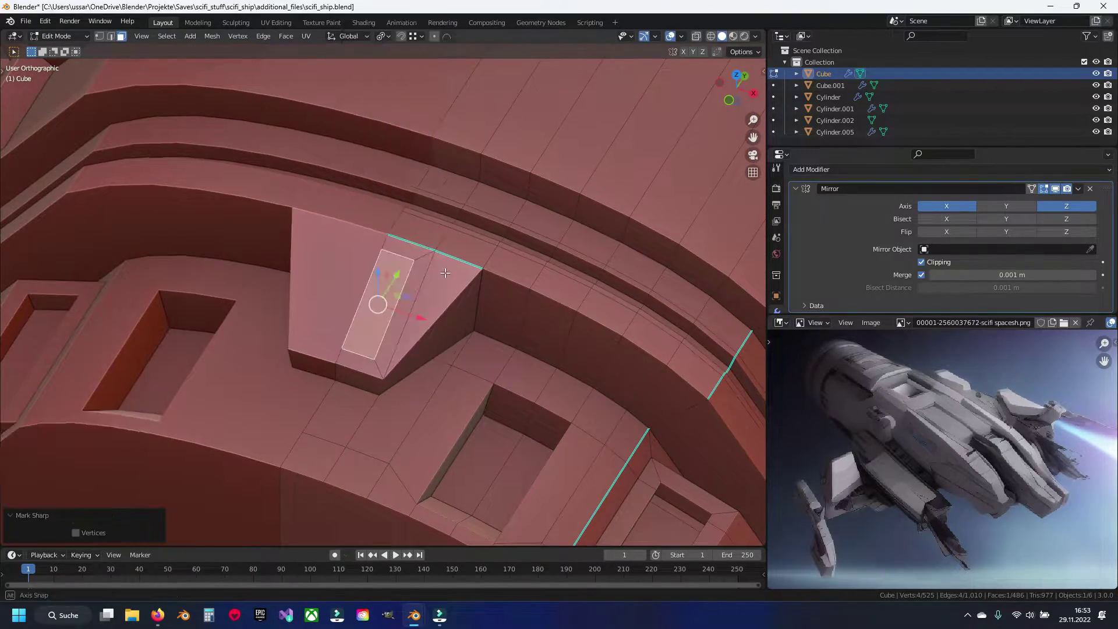
# Return to object mode and orbit down the hull to review the panel.
pyautogui.scroll(-2, 376, 304)
pyautogui.press('Tab')
pyautogui.moveTo(416, 301)
pyautogui.mouseDown(button='middle')
pyautogui.moveTo(474, 341)
pyautogui.moveTo(425, 303)
pyautogui.moveTo(344, 306)
pyautogui.moveTo(425, 288)
pyautogui.mouseUp(button='middle')
pyautogui.scroll(-2, 463, 260)
pyautogui.moveTo(463, 253); pyautogui.dragTo(465, 281, button='middle')
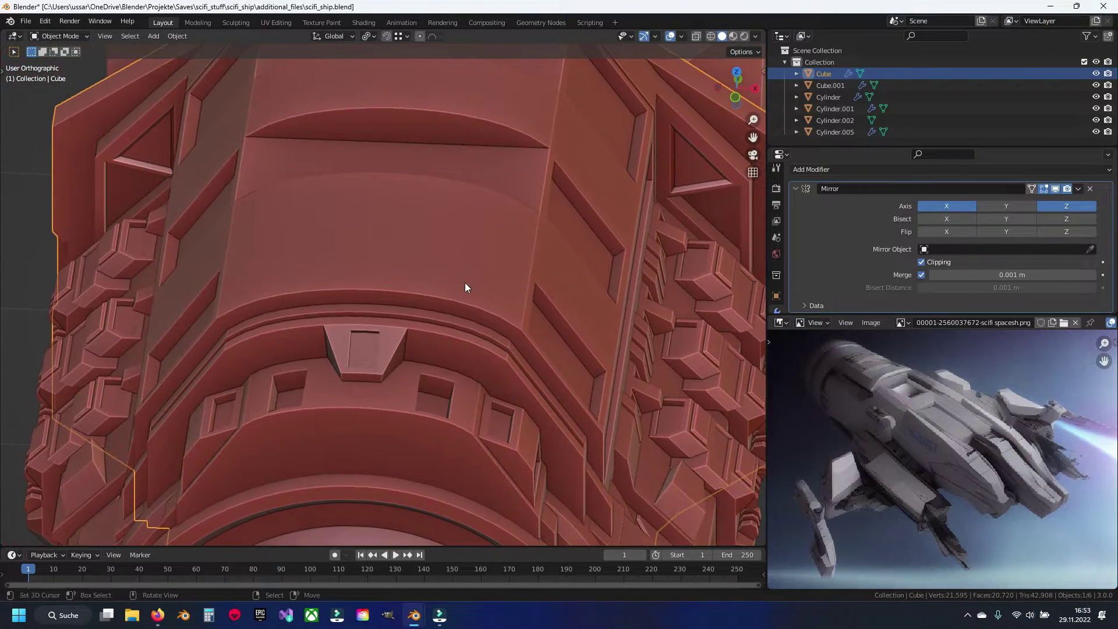
pyautogui.click(473, 250)
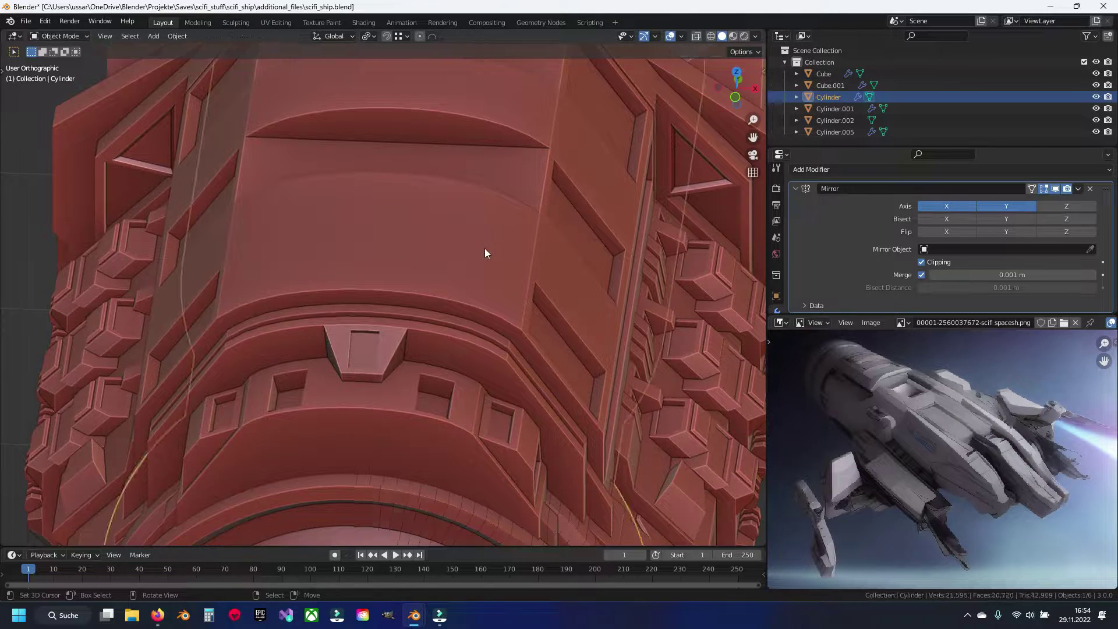
# Save the ship file and orbit to a side-on view of the window panels.
pyautogui.hotkey('ctrl', 'z')
pyautogui.press('Tab')
pyautogui.hotkey('ctrl', 's')
pyautogui.moveTo(476, 239); pyautogui.dragTo(442, 307, button='middle')
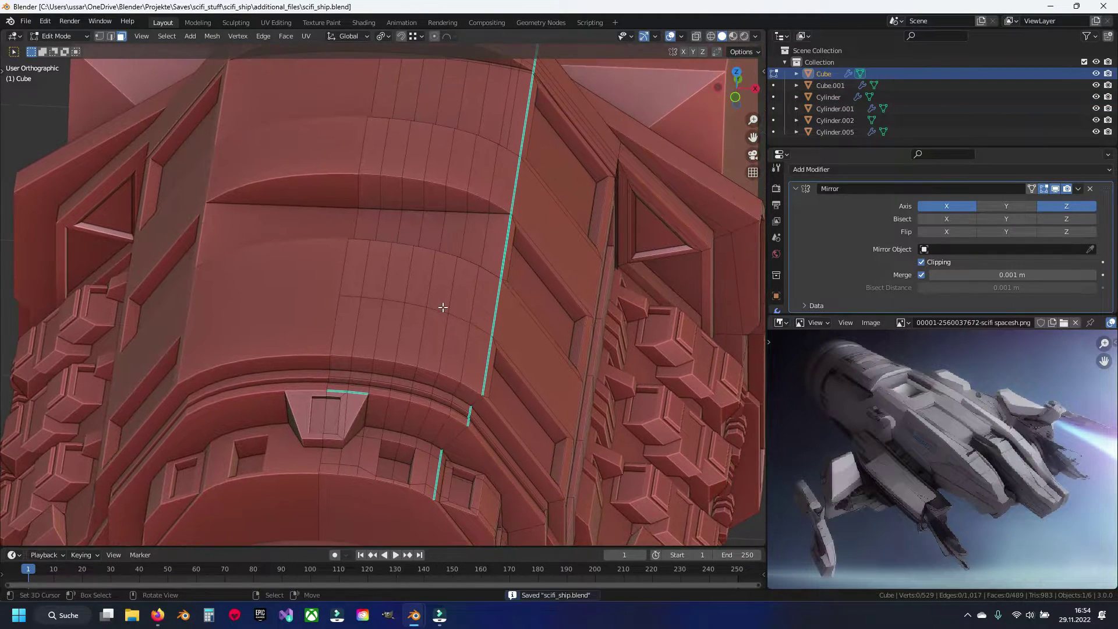
pyautogui.scroll(-3, 389, 296)
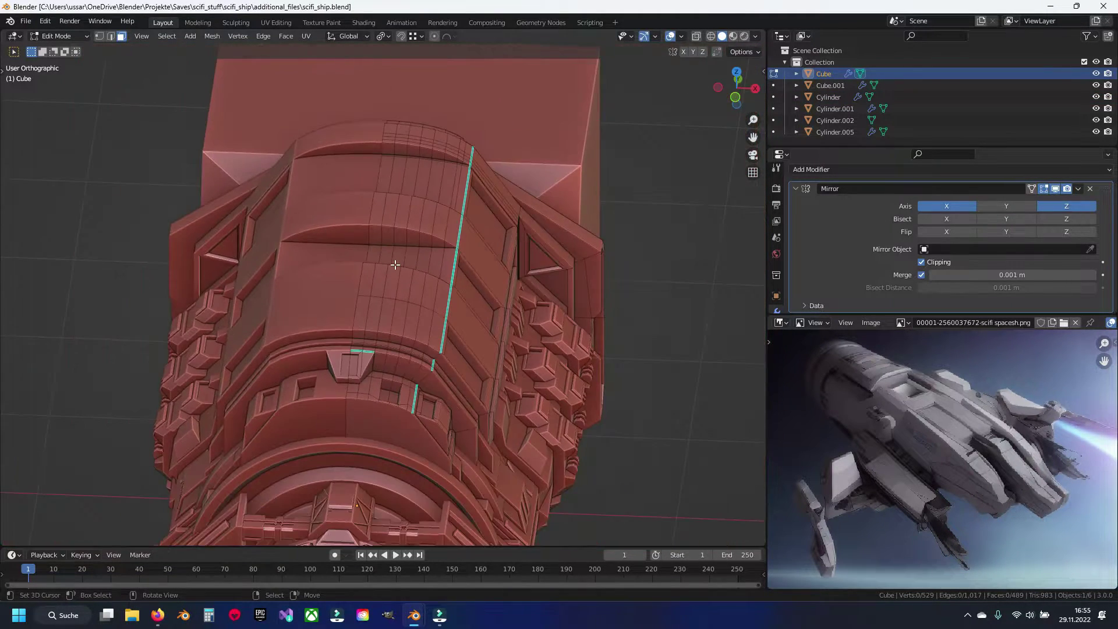
pyautogui.moveTo(394, 265)
pyautogui.mouseDown(button='middle')
pyautogui.moveTo(461, 274)
pyautogui.moveTo(510, 412)
pyautogui.moveTo(354, 265)
pyautogui.mouseUp(button='middle')
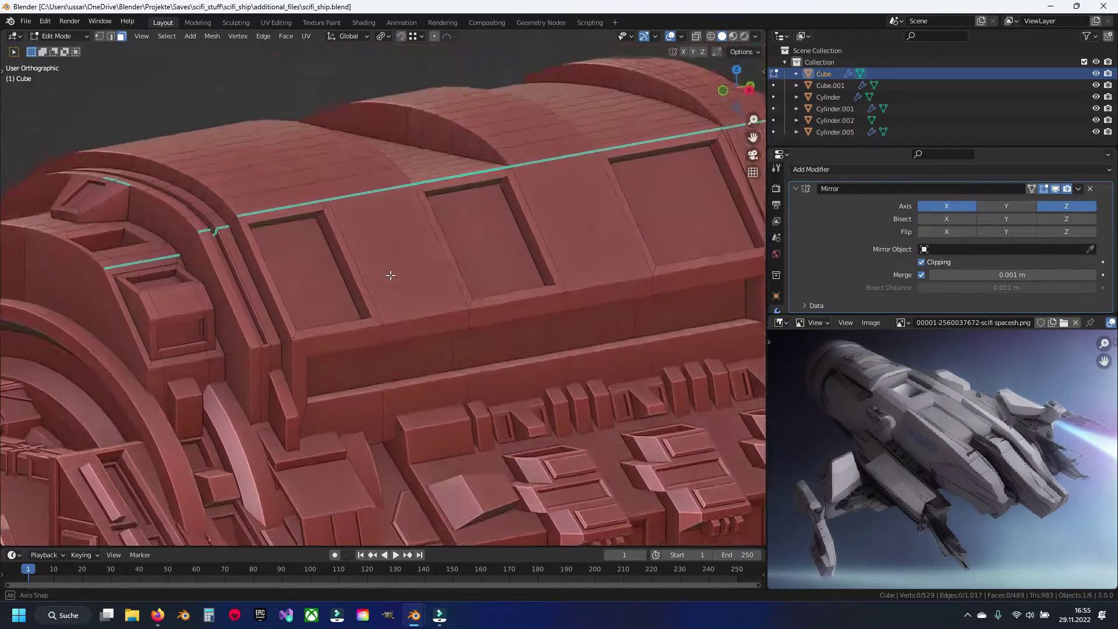
pyautogui.scroll(3, 361, 270)
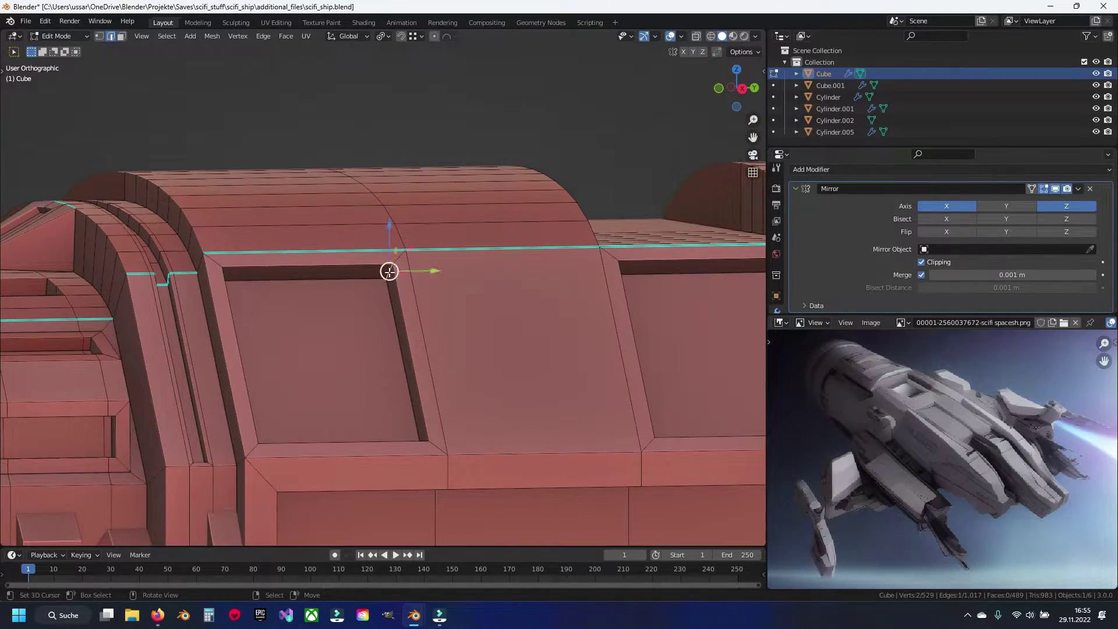
pyautogui.moveTo(389, 272); pyautogui.dragTo(318, 281, button='middle')
pyautogui.moveTo(408, 337); pyautogui.dragTo(462, 375, button='middle')
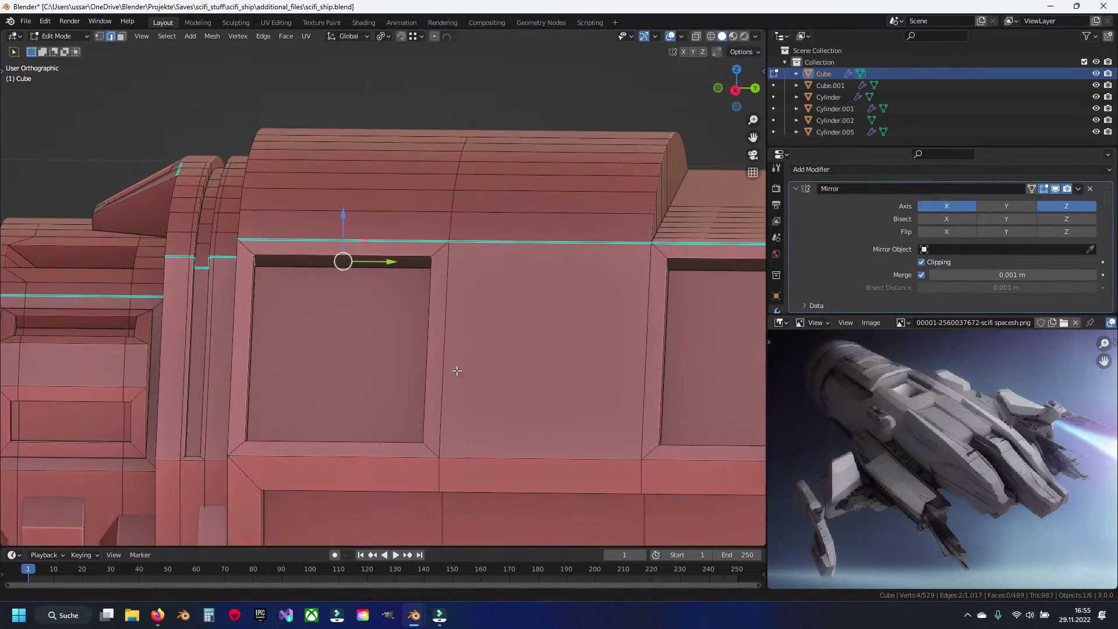
pyautogui.scroll(2, 407, 307)
# Cancel a stray bevel and slide the new edge loop across the panels into place.
pyautogui.hotkey('ctrl', 'b')
pyautogui.rightClick(439, 345)
pyautogui.moveTo(487, 307)
pyautogui.mouseDown(button='middle')
pyautogui.moveTo(281, 237)
pyautogui.moveTo(395, 257)
pyautogui.mouseUp(button='middle')
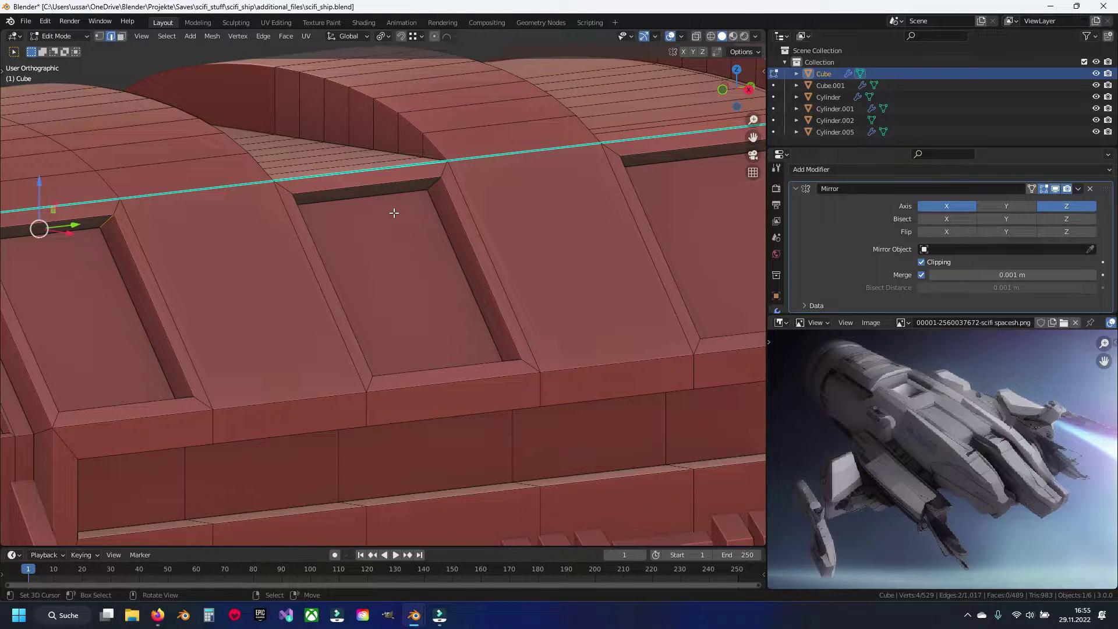
pyautogui.moveTo(538, 229)
pyautogui.keyDown('shift'); pyautogui.mouseDown(button='middle')
pyautogui.moveTo(480, 255)
pyautogui.moveTo(482, 233)
pyautogui.mouseUp(button='middle'); pyautogui.keyUp('shift')
pyautogui.press('g')
pyautogui.press('g')
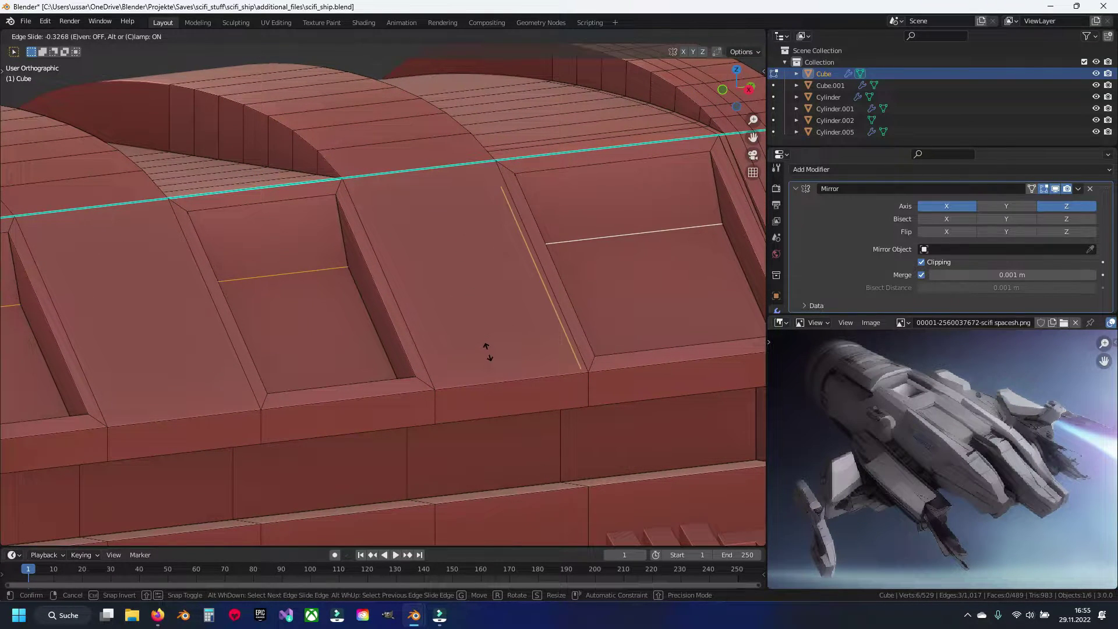
pyautogui.click(488, 351)
pyautogui.keyDown('shift'); pyautogui.moveTo(488, 351); pyautogui.dragTo(258, 245, button='middle'); pyautogui.keyUp('shift')
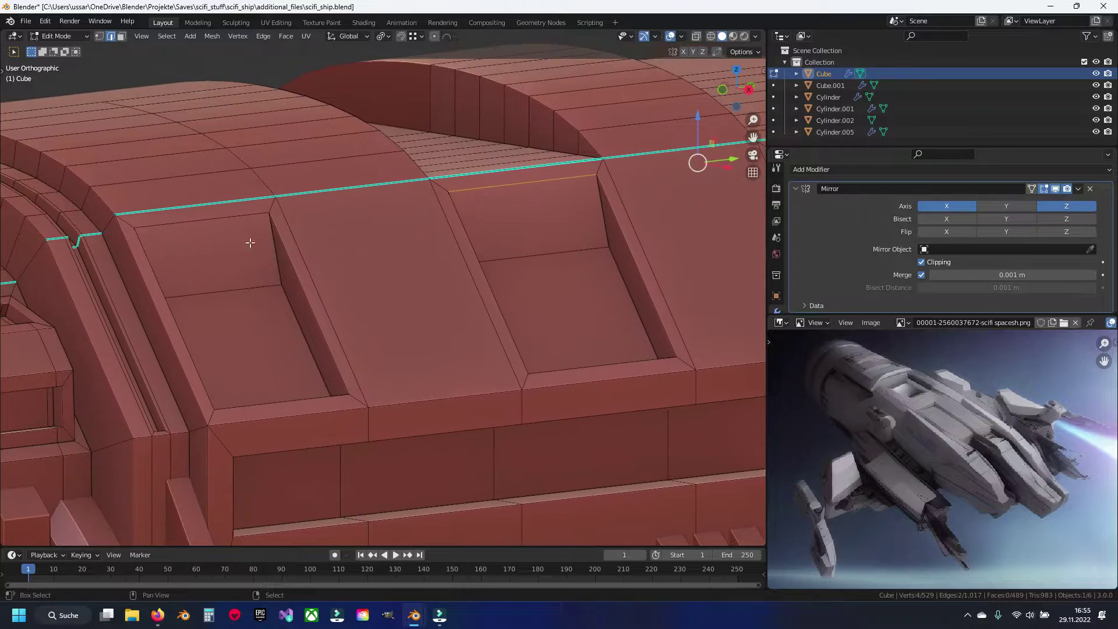
# Dismiss the edge menu and inspect the panels from a new angle in object mode.
pyautogui.hotkey('ctrl', 'e')
pyautogui.press('Escape')
pyautogui.press('Tab')
pyautogui.scroll(-4, 460, 294)
pyautogui.moveTo(460, 293); pyautogui.dragTo(437, 302, button='middle')
pyautogui.press('Tab')
pyautogui.scroll(3, 407, 286)
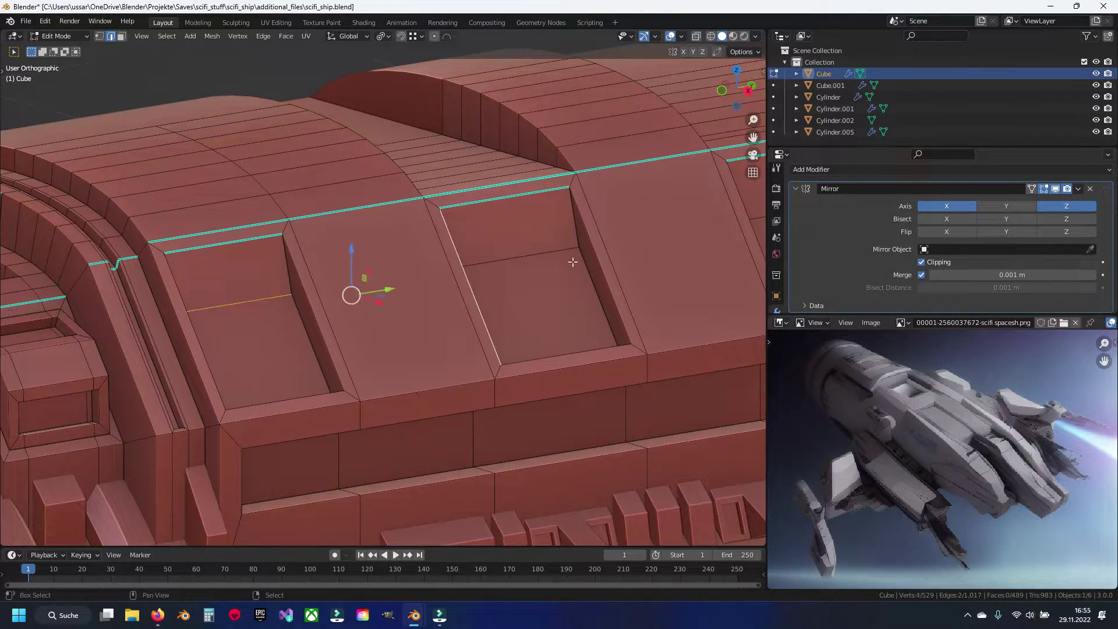
pyautogui.keyDown('shift'); pyautogui.moveTo(569, 257); pyautogui.dragTo(529, 280, button='middle'); pyautogui.keyUp('shift')
# Back in edit mode, select the edge running across a recessed panel.
pyautogui.hotkey('ctrl', 'e')
pyautogui.press('Escape')
pyautogui.press('Tab')
pyautogui.scroll(-4, 463, 295)
pyautogui.moveTo(469, 297)
pyautogui.mouseDown(button='middle')
pyautogui.moveTo(351, 331)
pyautogui.moveTo(427, 317)
pyautogui.moveTo(411, 308)
pyautogui.mouseUp(button='middle')
pyautogui.scroll(2, 406, 306)
pyautogui.press('Tab')
pyautogui.click(374, 302)
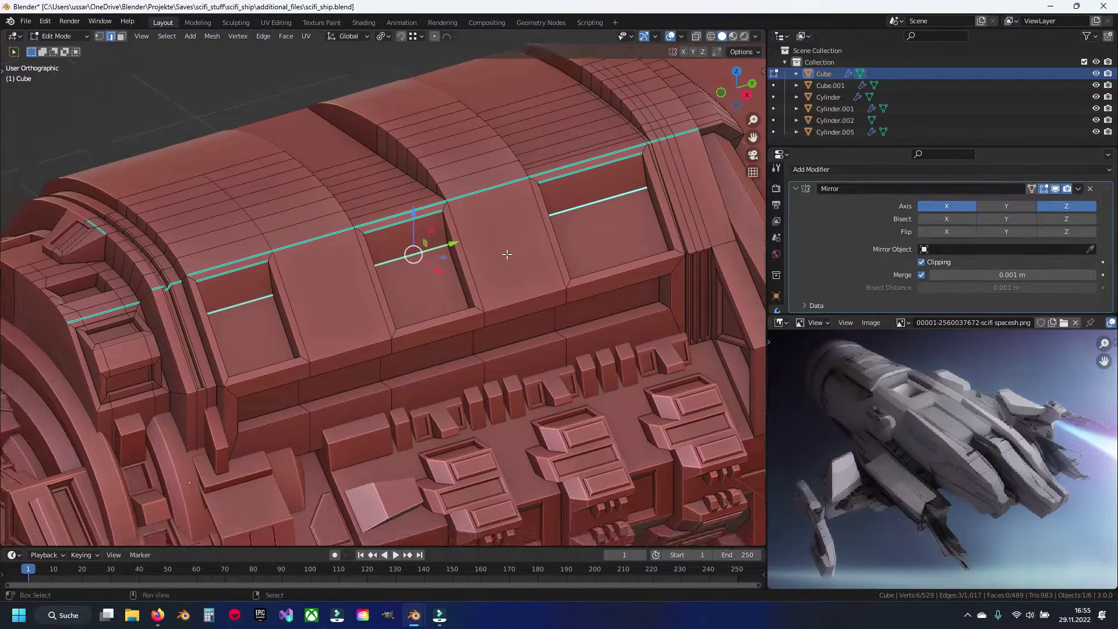
pyautogui.moveTo(540, 245); pyautogui.dragTo(506, 250, button='middle')
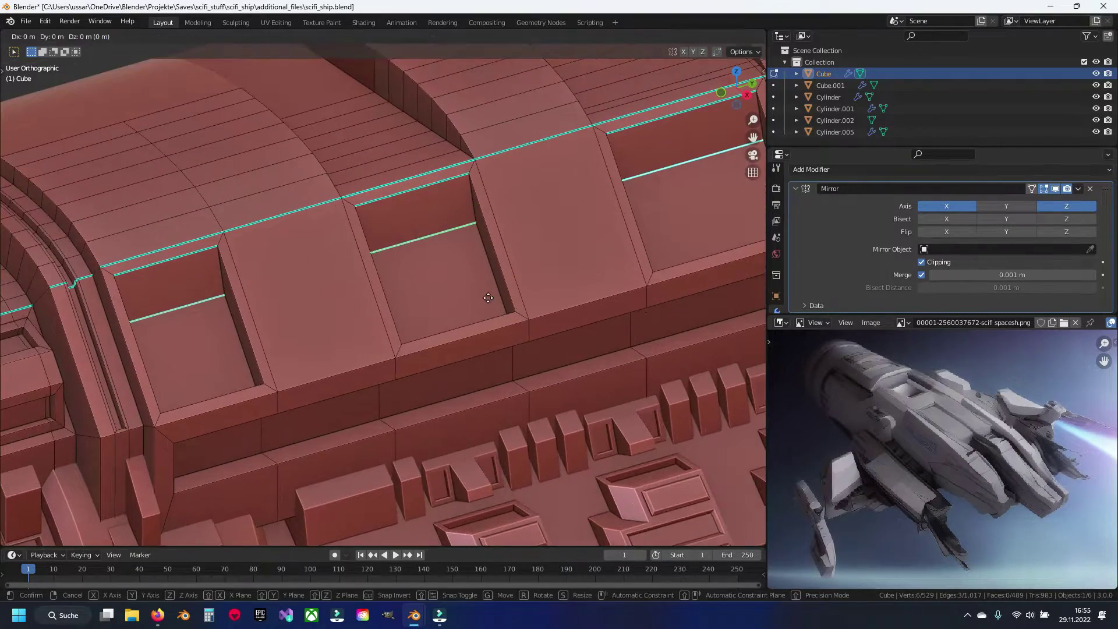
pyautogui.scroll(2, 489, 302)
# Review the whole hull from several angles in object mode before editing again.
pyautogui.press('Tab')
pyautogui.scroll(-3, 452, 312)
pyautogui.moveTo(452, 312)
pyautogui.mouseDown(button='middle')
pyautogui.moveTo(531, 297)
pyautogui.moveTo(575, 321)
pyautogui.moveTo(489, 325)
pyautogui.moveTo(438, 306)
pyautogui.mouseUp(button='middle')
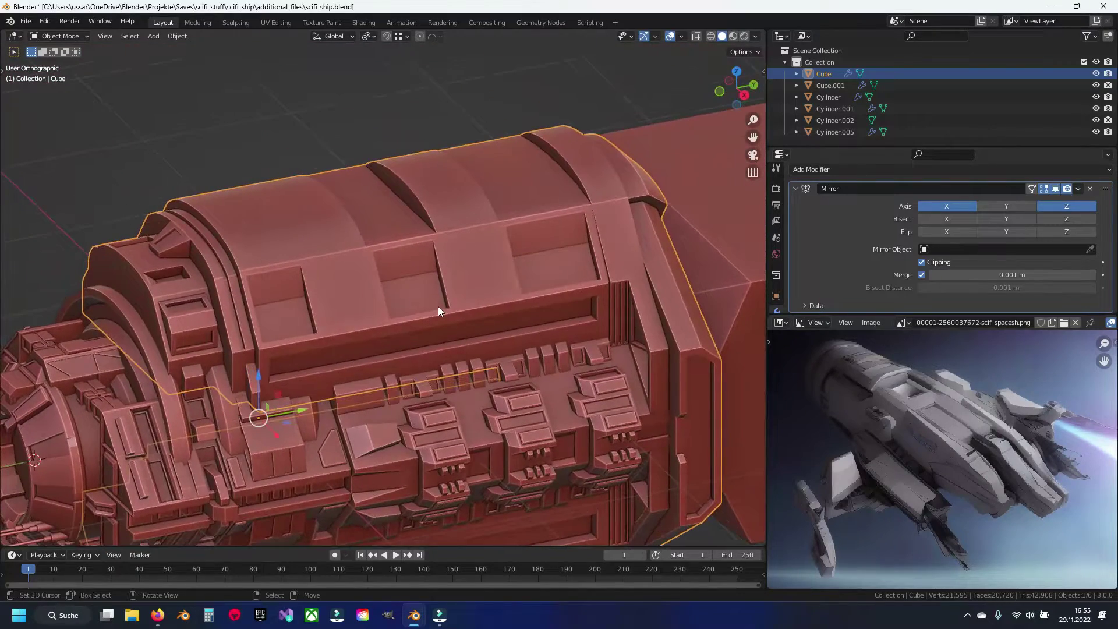
pyautogui.scroll(3, 438, 306)
pyautogui.keyDown('shift'); pyautogui.moveTo(374, 267); pyautogui.dragTo(400, 284, button='middle'); pyautogui.keyUp('shift')
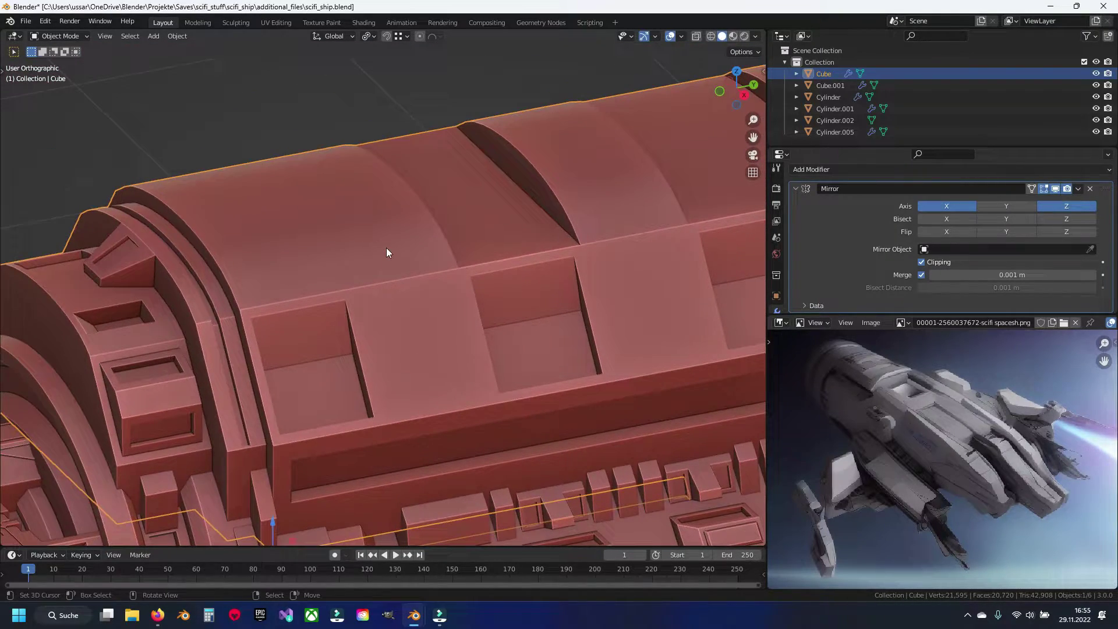
pyautogui.moveTo(429, 242)
pyautogui.mouseDown(button='middle')
pyautogui.moveTo(386, 264)
pyautogui.moveTo(546, 261)
pyautogui.moveTo(623, 316)
pyautogui.moveTo(389, 282)
pyautogui.moveTo(440, 276)
pyautogui.mouseUp(button='middle')
pyautogui.scroll(3, 505, 315)
pyautogui.moveTo(505, 315)
pyautogui.mouseDown(button='middle')
pyautogui.moveTo(452, 271)
pyautogui.moveTo(524, 291)
pyautogui.mouseUp(button='middle')
pyautogui.press('Tab')
# Save the ship file, then select and clear the face between the panels.
pyautogui.hotkey('ctrl', 's')
pyautogui.scroll(2, 552, 299)
pyautogui.scroll(-2, 551, 298)
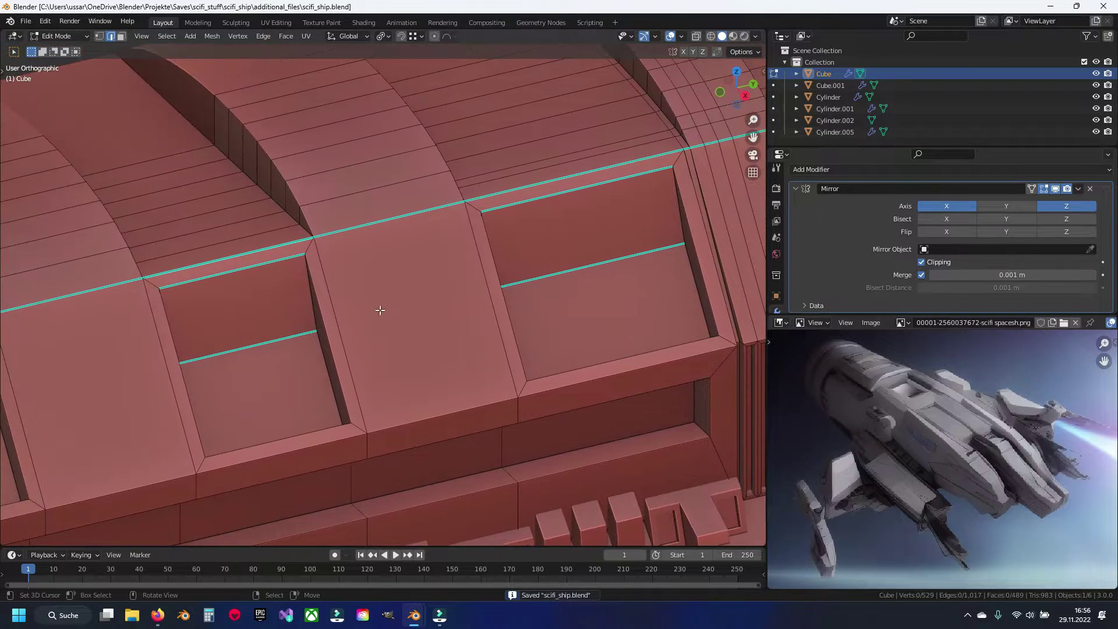
pyautogui.keyDown('shift'); pyautogui.moveTo(380, 311); pyautogui.dragTo(520, 291, button='middle'); pyautogui.keyUp('shift')
pyautogui.keyDown('shift'); pyautogui.moveTo(379, 312); pyautogui.dragTo(648, 213, button='middle'); pyautogui.keyUp('shift')
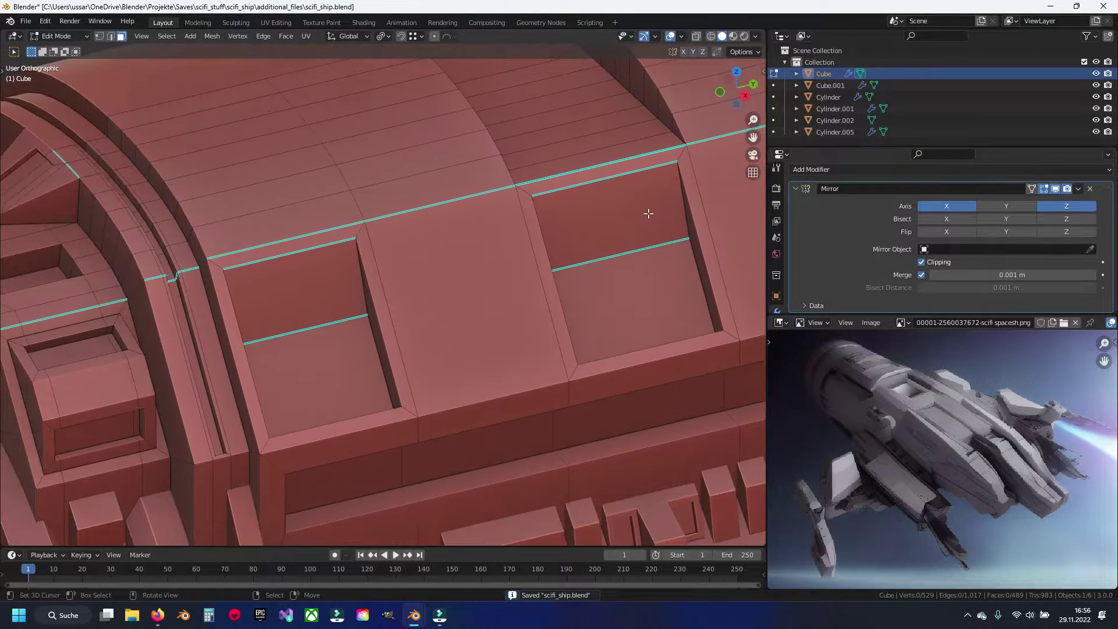
pyautogui.click(427, 254)
pyautogui.keyDown('shift'); pyautogui.moveTo(427, 254); pyautogui.dragTo(174, 306, button='middle'); pyautogui.keyUp('shift')
pyautogui.hotkey('alt', 'a')
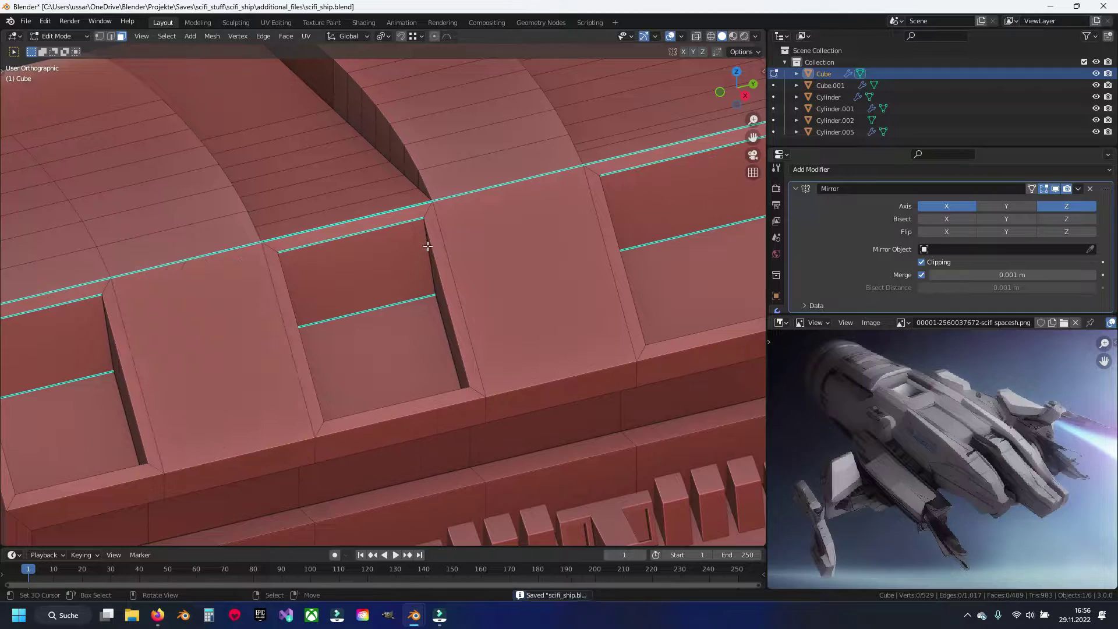
# Snap to a straight side view of the hull, save, and return to object mode.
pyautogui.keyDown('shift'); pyautogui.moveTo(364, 270); pyautogui.dragTo(419, 291, button='middle'); pyautogui.keyUp('shift')
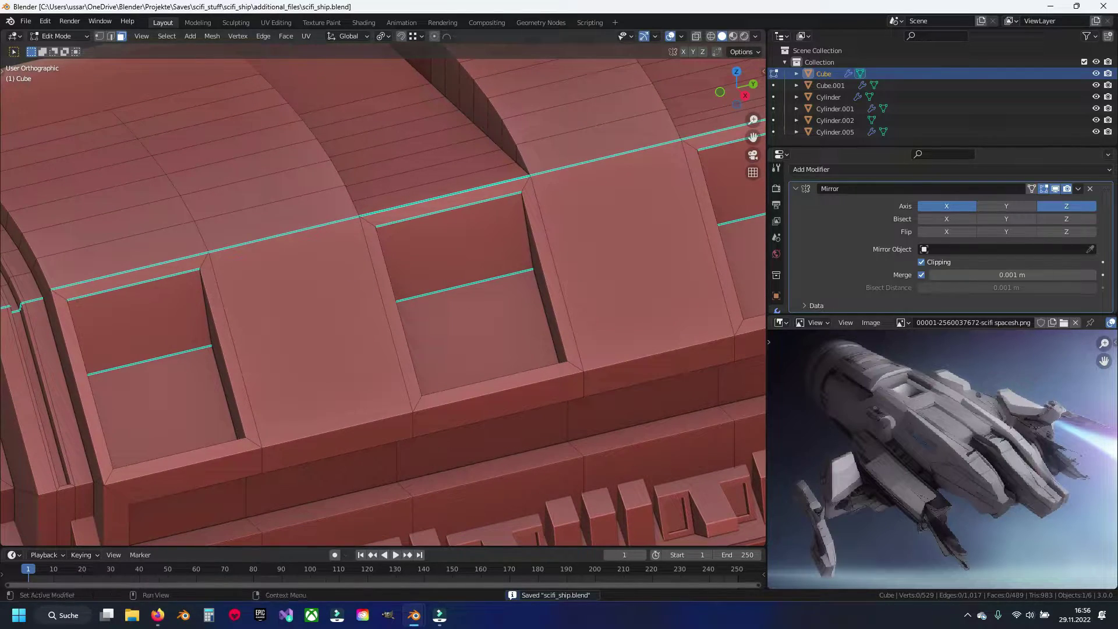
pyautogui.scroll(-5, 496, 417)
pyautogui.moveTo(496, 417); pyautogui.dragTo(440, 409, button='middle')
pyautogui.press('KP_3')
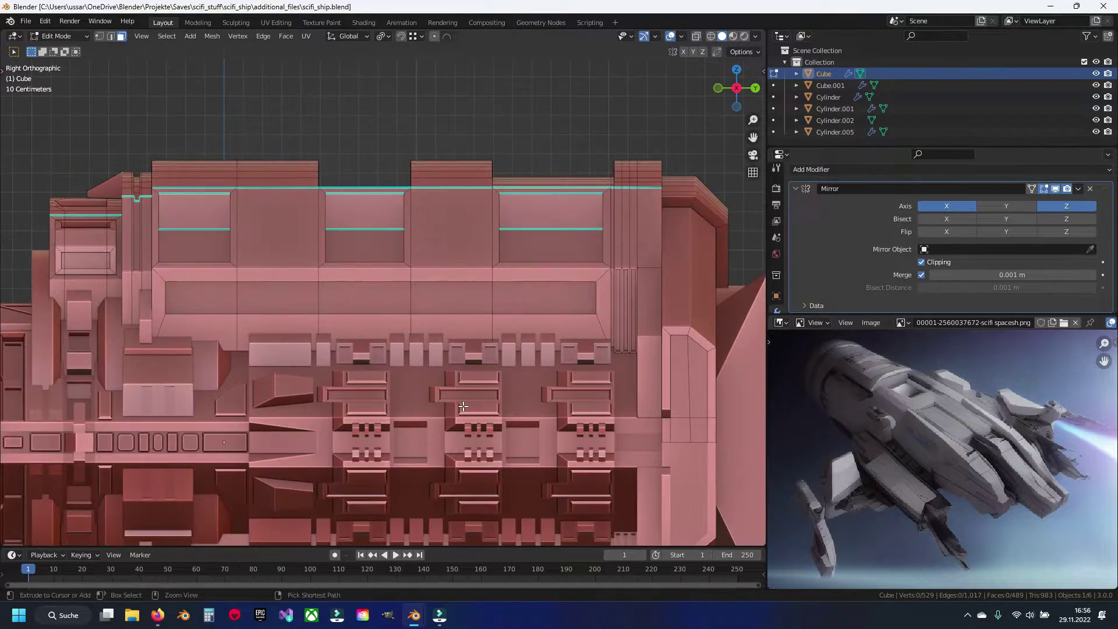
pyautogui.hotkey('ctrl', 's')
pyautogui.press('Tab')
pyautogui.scroll(2, 458, 302)
pyautogui.hotkey('shift', 'a')
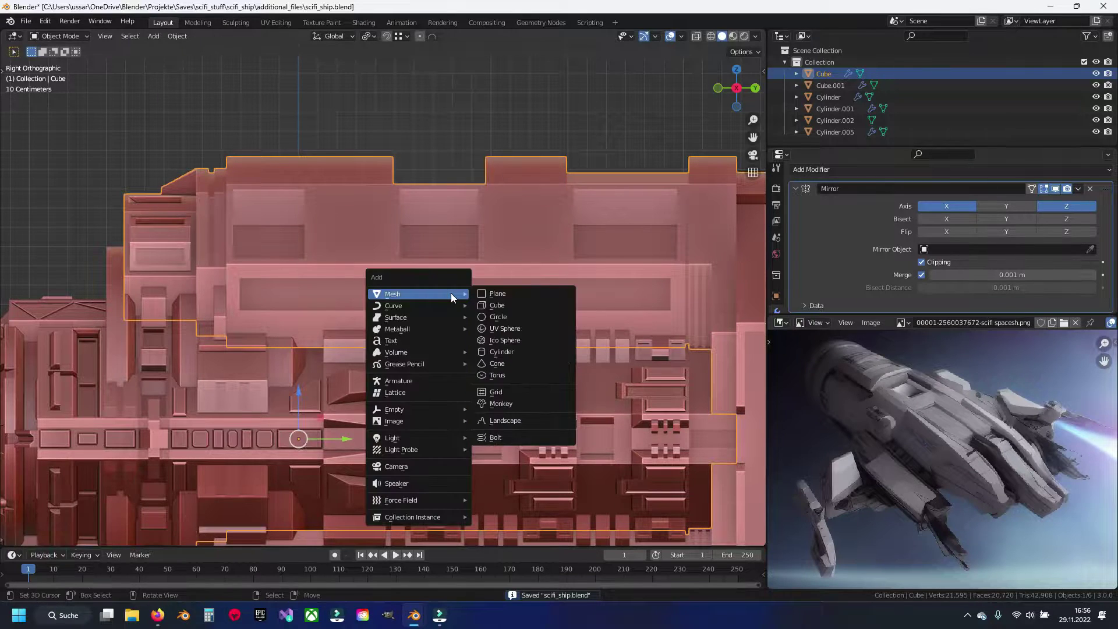
# Add a cylinder mesh with 64 vertices.
pyautogui.click(550, 352)
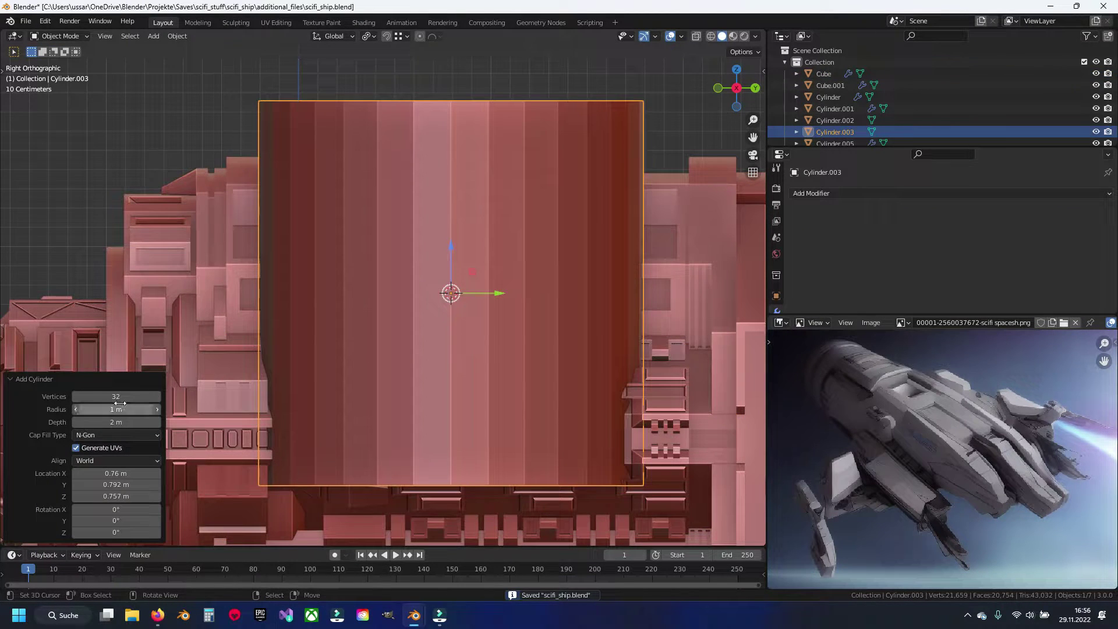
pyautogui.write('64')
pyautogui.press('Return')
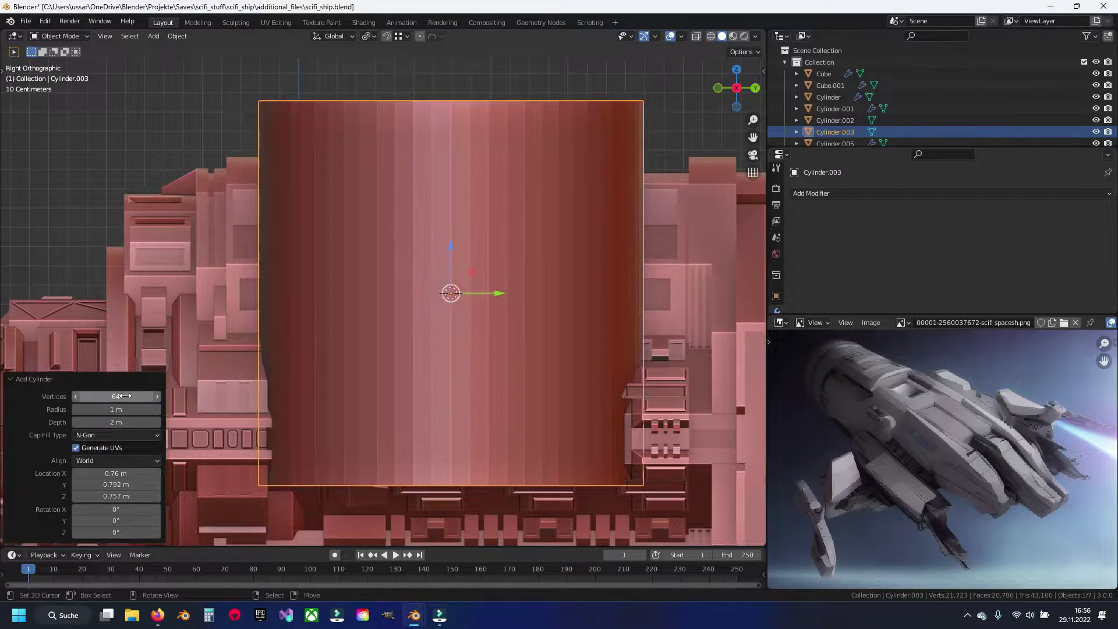
pyautogui.press('q')
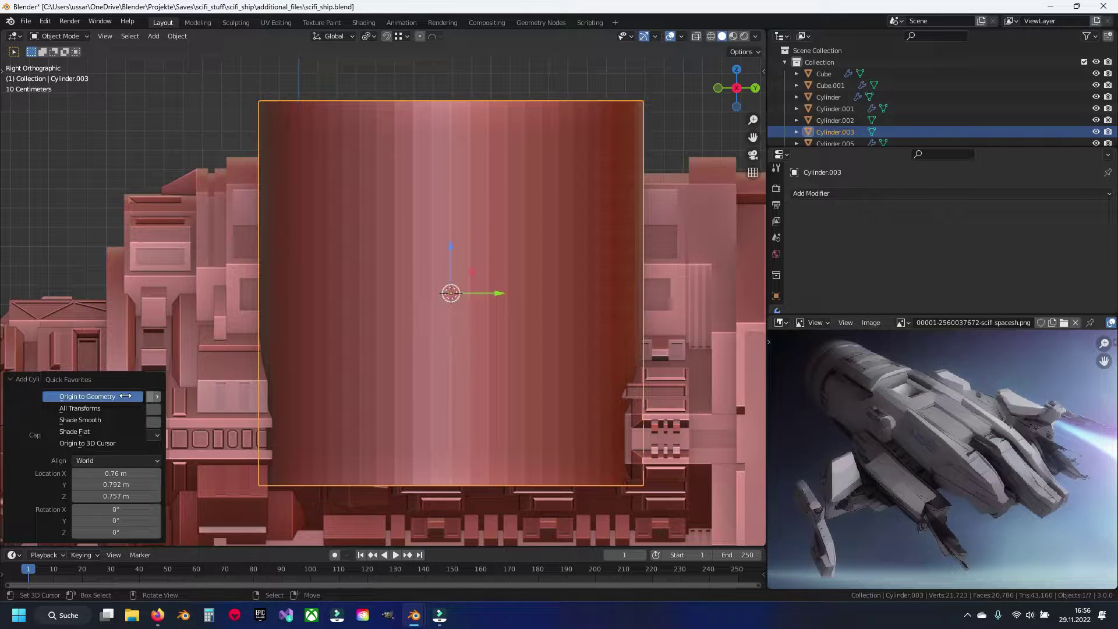
# Shade the cylinder smooth and enable Auto Smooth in its mesh data Normals.
pyautogui.press('q')
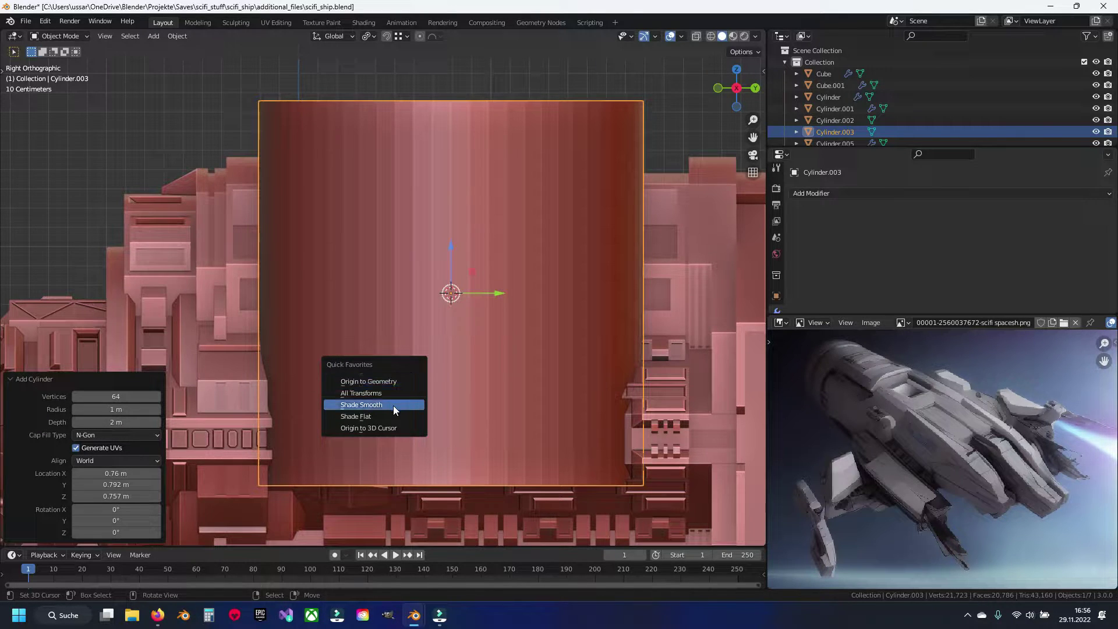
pyautogui.click(393, 405)
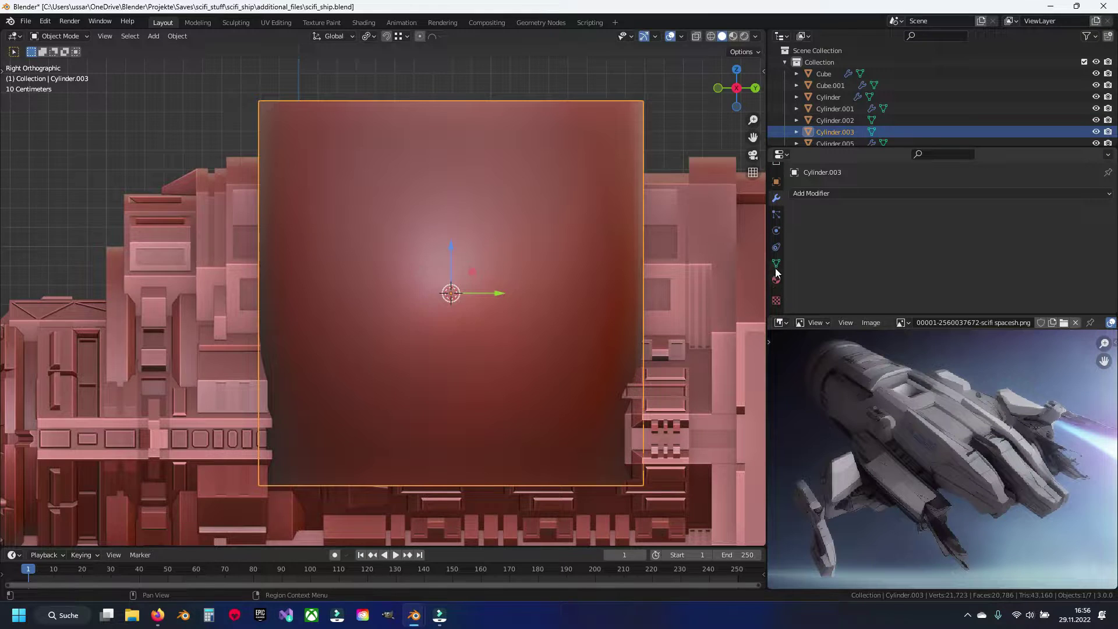
pyautogui.click(776, 265)
pyautogui.scroll(-3, 906, 254)
pyautogui.click(921, 273)
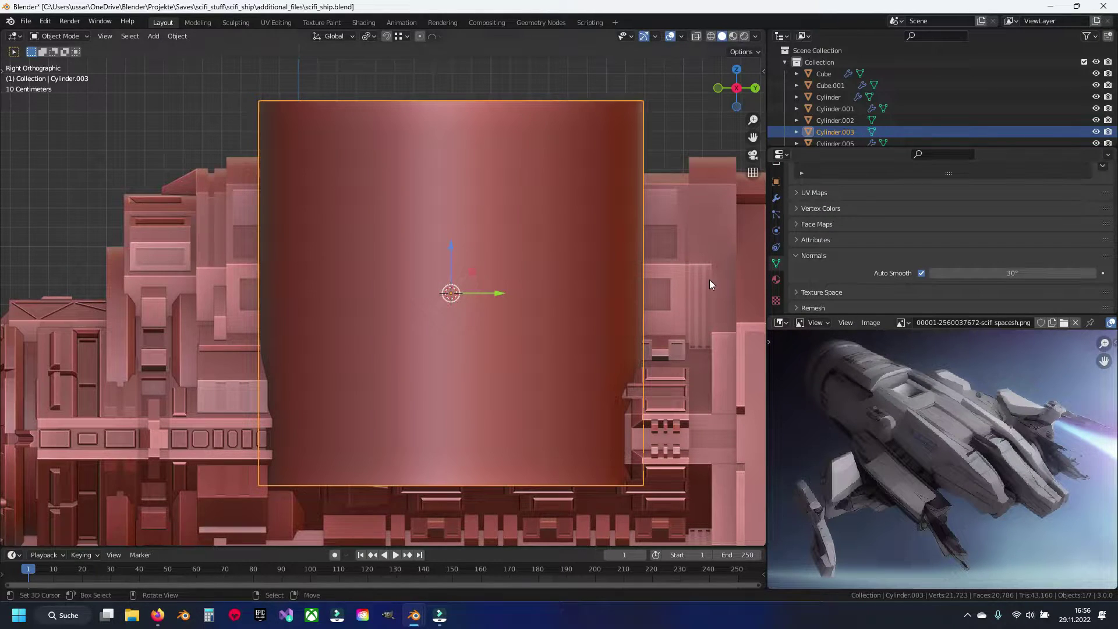
# Enter edit mode on the cylinder and start, then cancel, a rotation.
pyautogui.press('Tab')
pyautogui.press('r')
pyautogui.press('Escape')
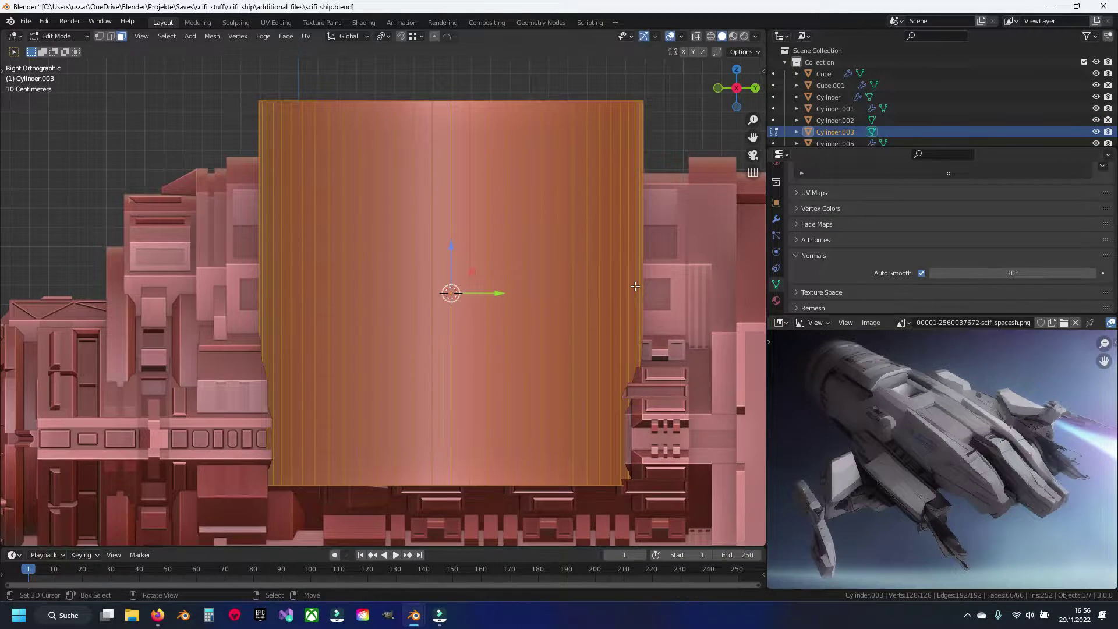
# Rotate the cylinder 90° and shrink it down to 0.740 scale.
pyautogui.write('r90')
pyautogui.press('Return')
pyautogui.hotkey('alt', 'z')
pyautogui.press('s')
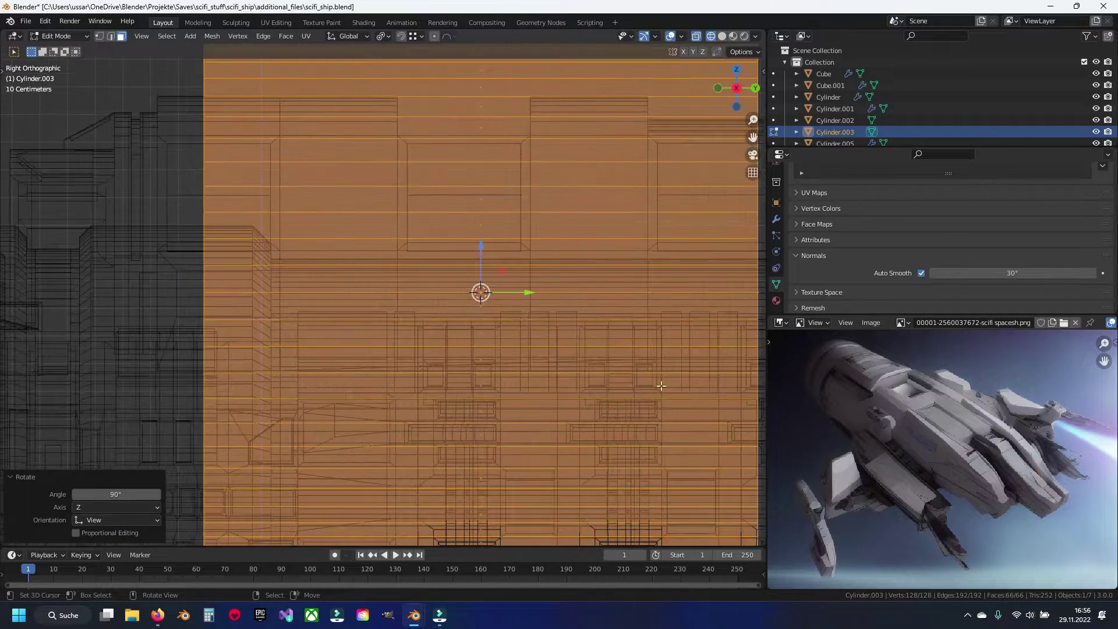
pyautogui.click(489, 311)
pyautogui.hotkey('alt', 'z')
pyautogui.keyDown('shift'); pyautogui.moveTo(621, 352); pyautogui.dragTo(533, 327, button='middle'); pyautogui.keyUp('shift')
pyautogui.press('s')
pyautogui.click(451, 274)
pyautogui.scroll(5, 393, 266)
pyautogui.press('s')
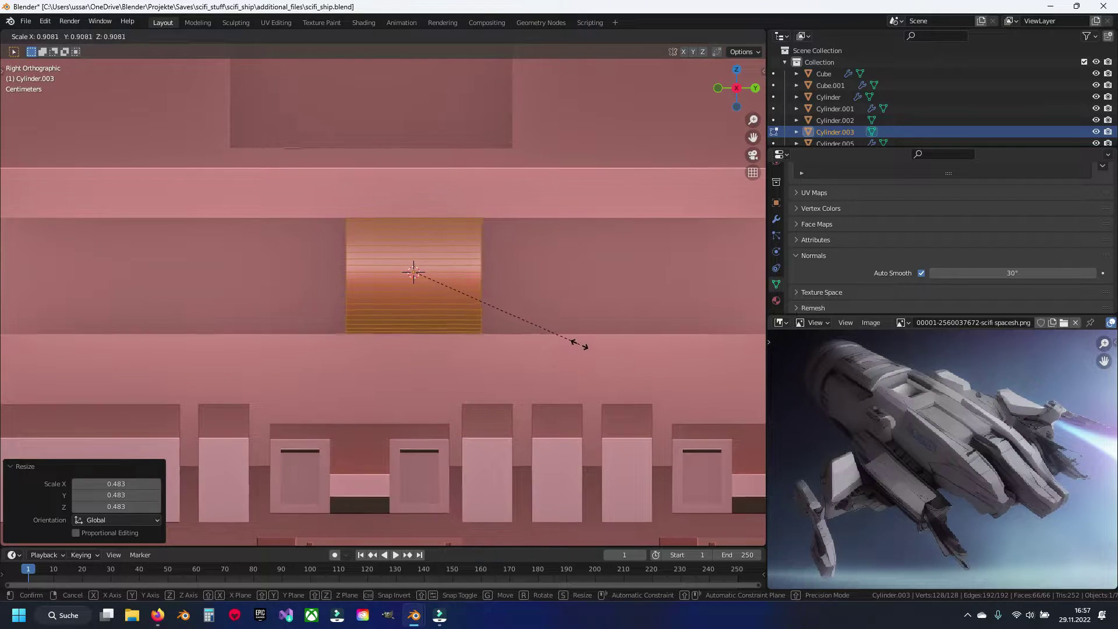
pyautogui.click(551, 330)
# Move the cylinder vertically into position and resize it slightly.
pyautogui.press('g')
pyautogui.press('z')
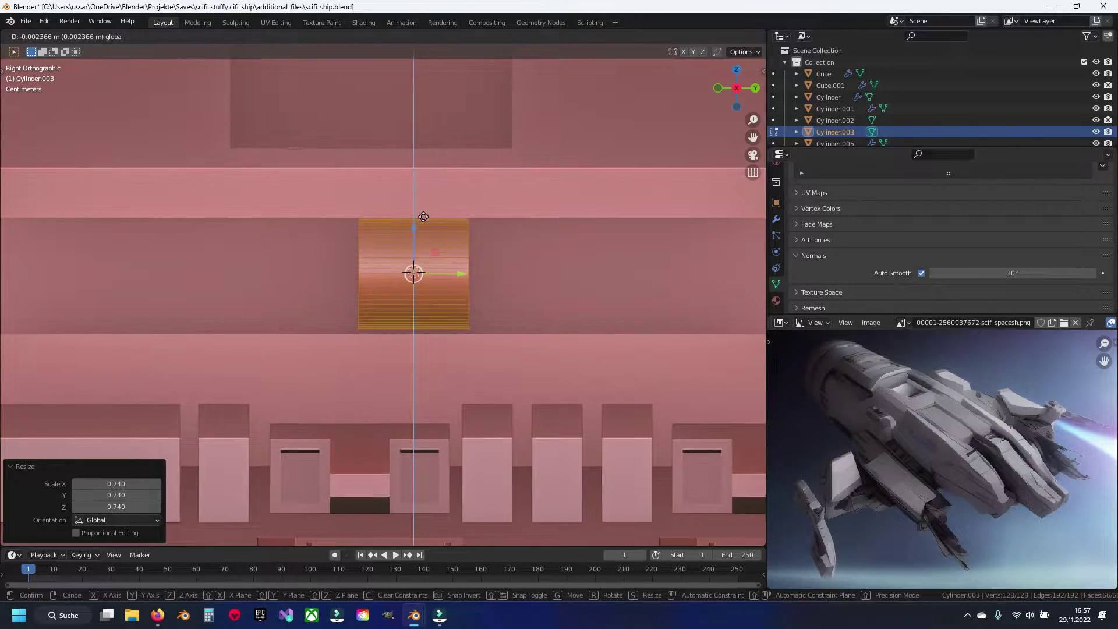
pyautogui.click(425, 234)
pyautogui.press('s')
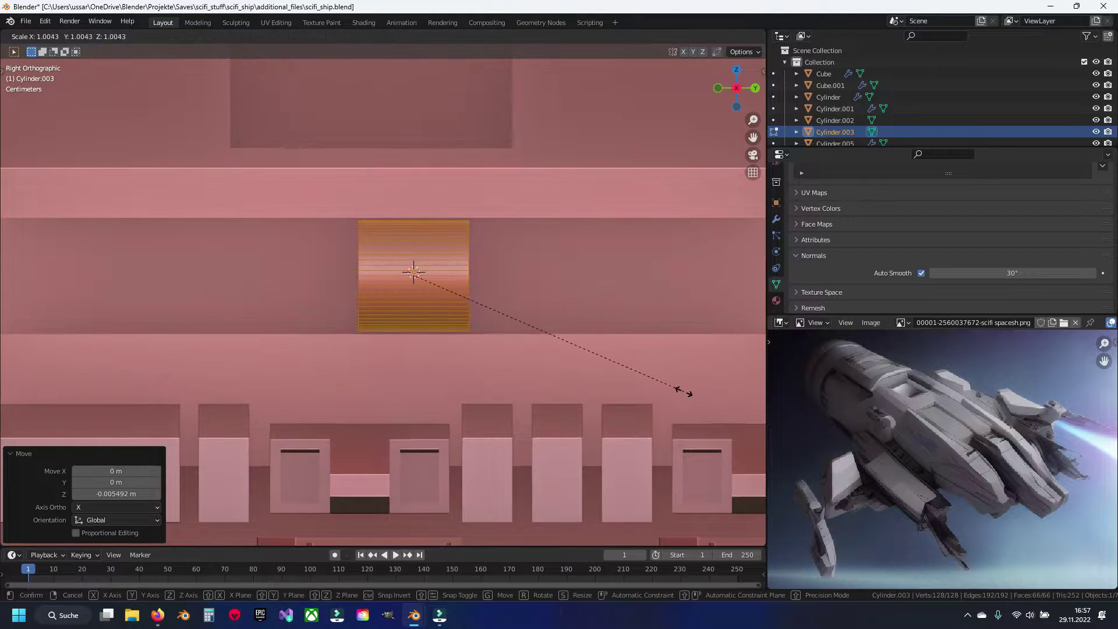
pyautogui.click(697, 401)
pyautogui.scroll(-3, 697, 402)
pyautogui.scroll(2, 716, 379)
# Stretch the cylinder along Y and slide it along the slot's length.
pyautogui.press('s')
pyautogui.press('y')
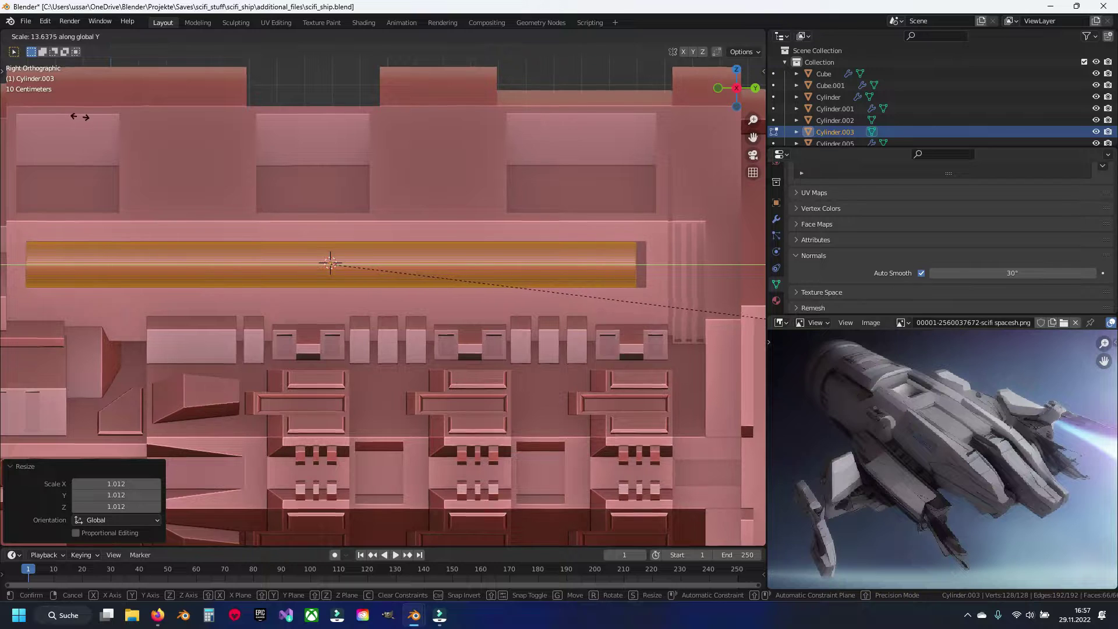
pyautogui.click(7, 271)
pyautogui.keyDown('shift'); pyautogui.moveTo(351, 293); pyautogui.dragTo(365, 291, button='middle'); pyautogui.keyUp('shift')
pyautogui.press('g')
pyautogui.press('y')
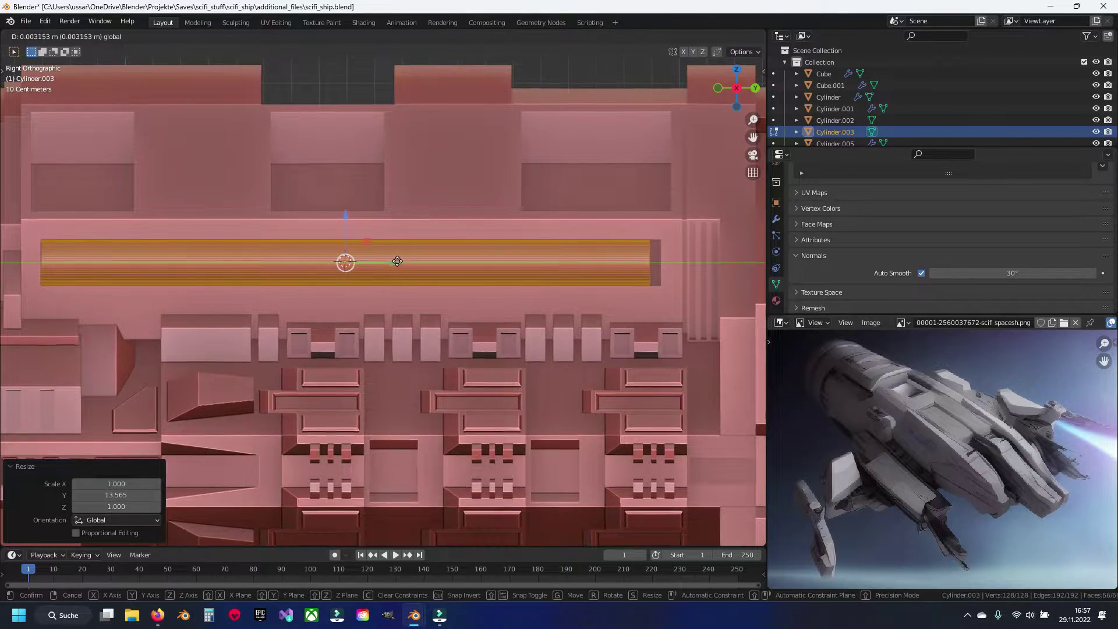
pyautogui.click(462, 263)
# Move the pipe along X to sink it into the slot.
pyautogui.moveTo(461, 263); pyautogui.dragTo(415, 348, button='middle')
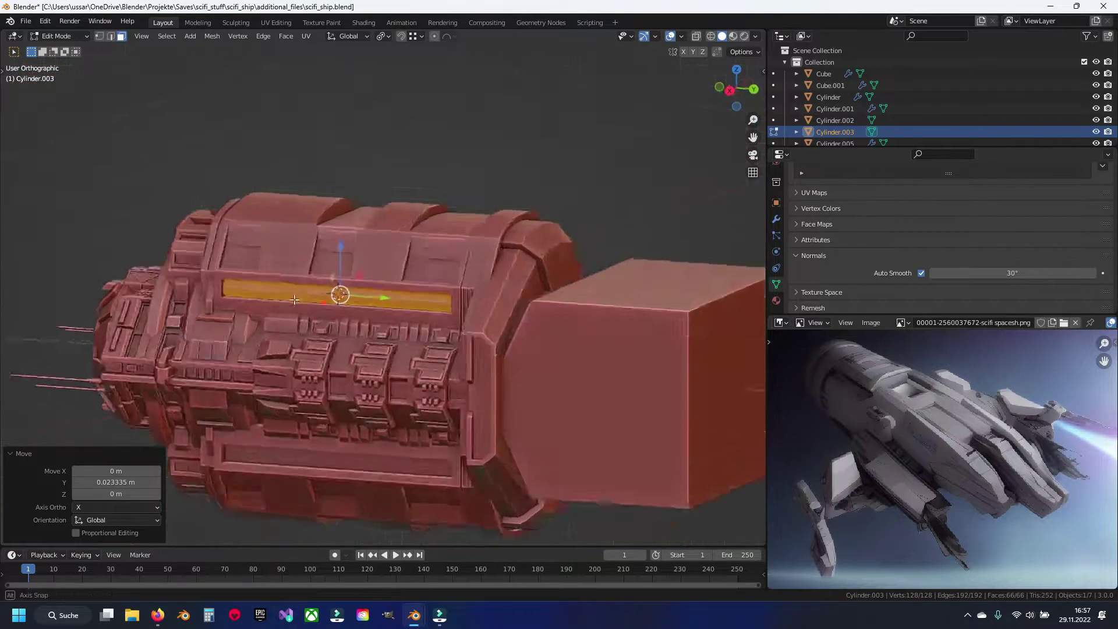
pyautogui.scroll(3, 416, 349)
pyautogui.scroll(2, 415, 349)
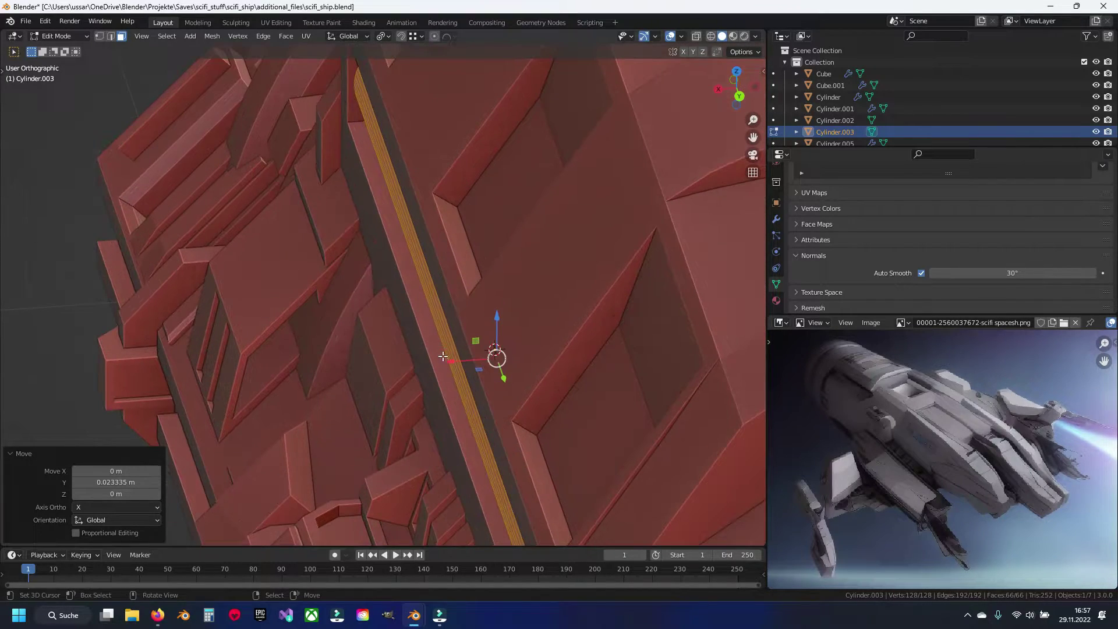
pyautogui.press('g')
pyautogui.press('x')
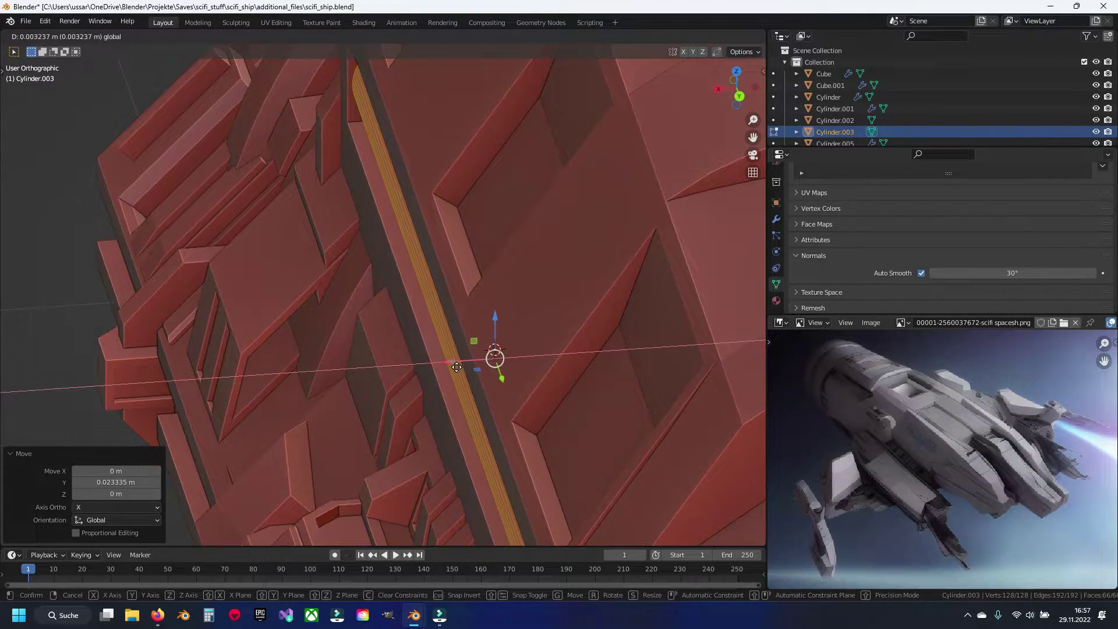
pyautogui.click(459, 367)
pyautogui.moveTo(459, 367); pyautogui.dragTo(224, 292, button='middle')
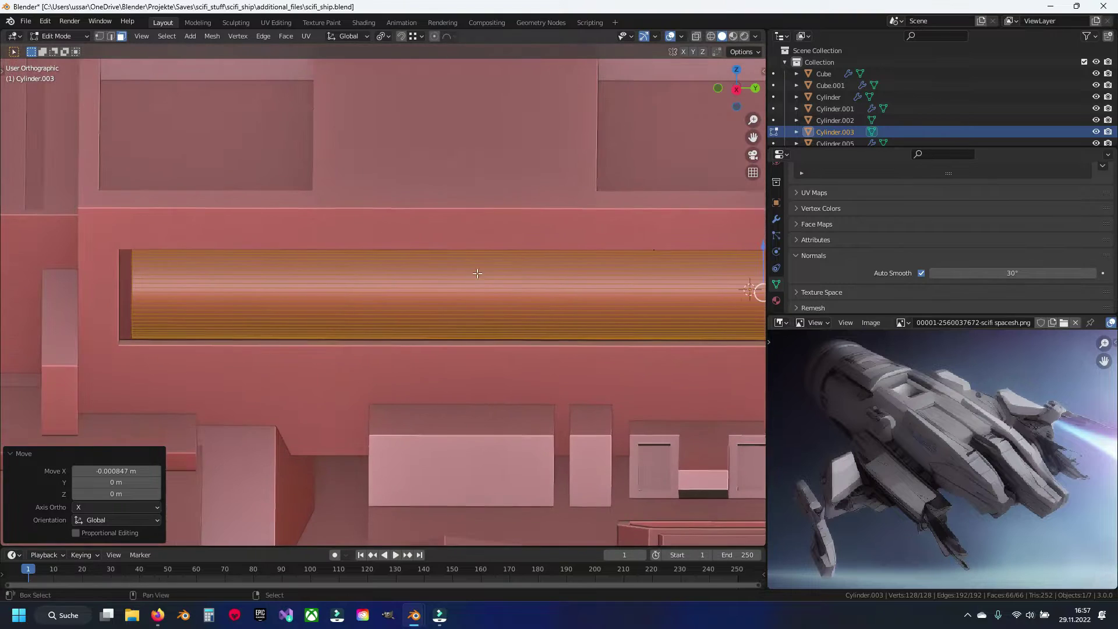
# In Edit Mode, move the pipe's left end ring to the slot's left edge.
pyautogui.press('Tab')
pyautogui.press('KP_3')
pyautogui.hotkey('shift', 'z')
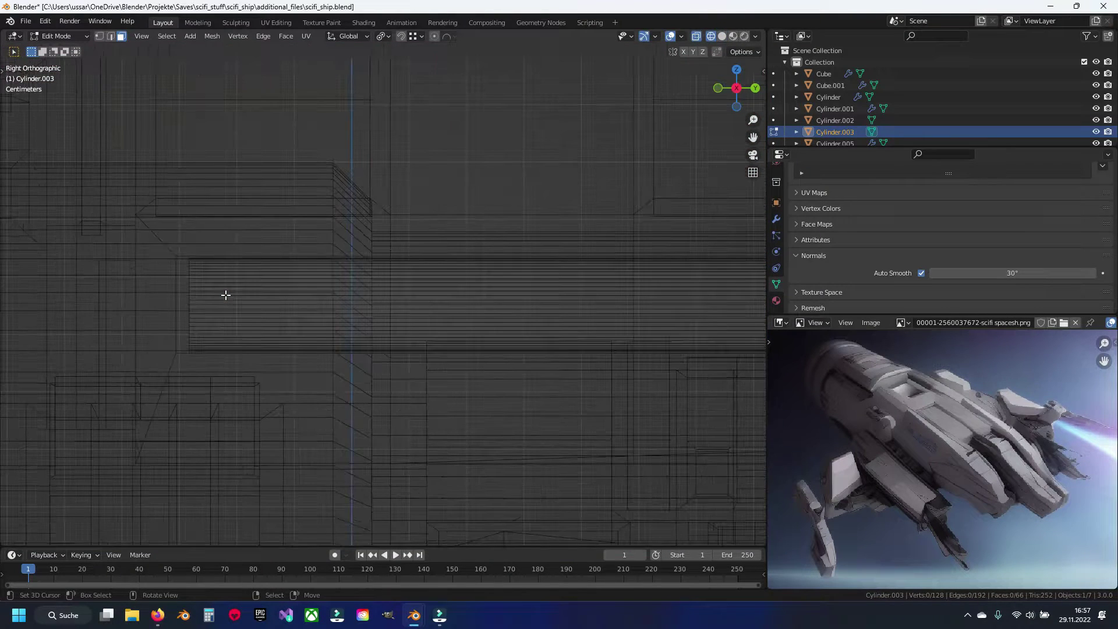
pyautogui.moveTo(154, 221); pyautogui.dragTo(218, 389)
pyautogui.moveTo(232, 304); pyautogui.dragTo(212, 304)
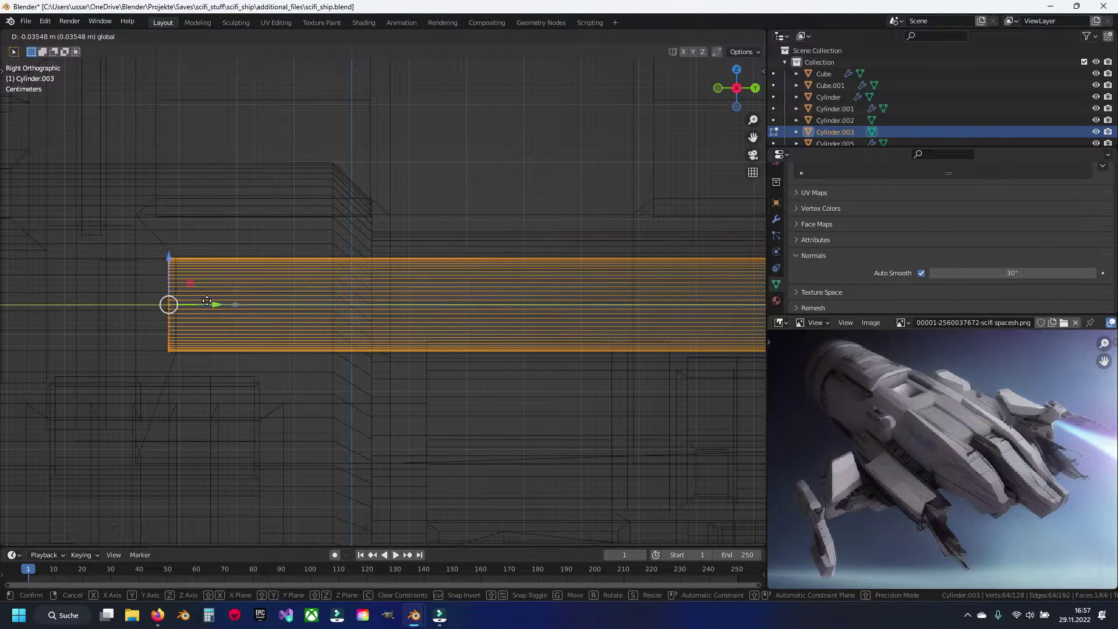
pyautogui.hotkey('shift', 'z')
# Move the pipe's right end ring to the slot's right edge.
pyautogui.scroll(-5, 283, 296)
pyautogui.scroll(2, 283, 297)
pyautogui.rightClick(456, 277)
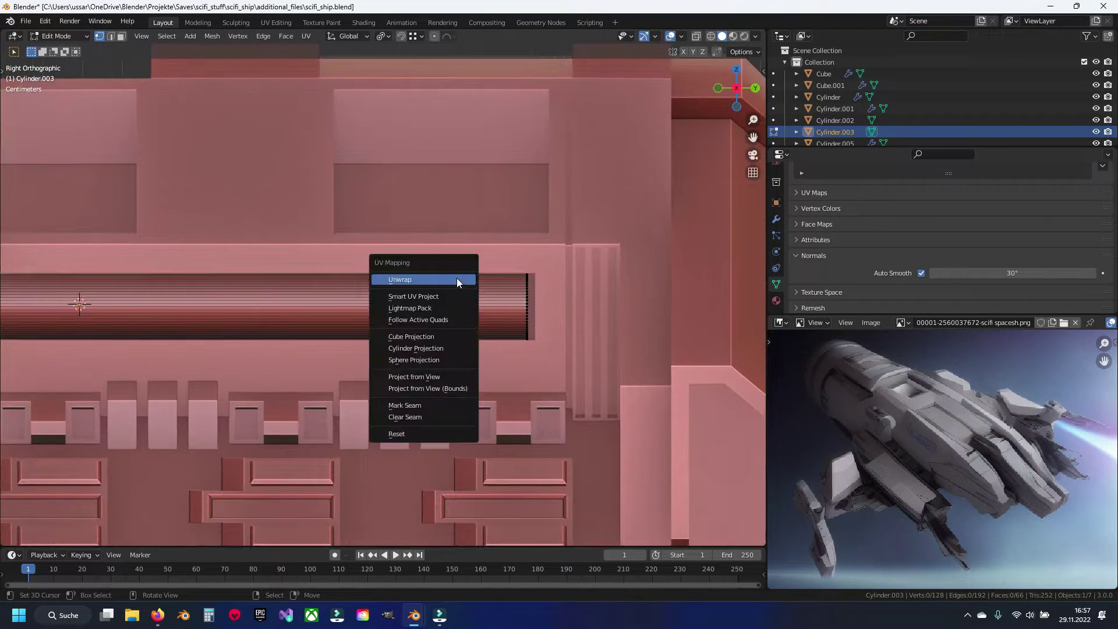
pyautogui.click(456, 278)
pyautogui.hotkey('shift', 'z')
pyautogui.moveTo(572, 307); pyautogui.dragTo(589, 306)
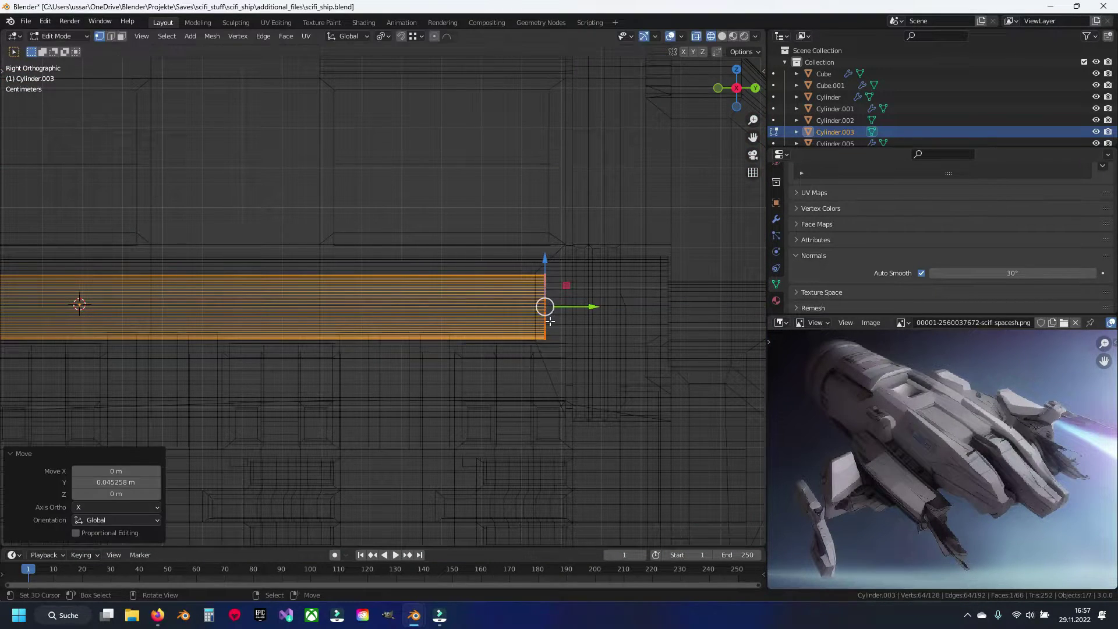
pyautogui.hotkey('shift', 'z')
pyautogui.click(327, 312)
pyautogui.moveTo(159, 323)
pyautogui.keyDown('shift'); pyautogui.mouseDown(button='middle')
pyautogui.moveTo(327, 312)
pyautogui.moveTo(279, 300)
pyautogui.mouseUp(button='middle'); pyautogui.keyUp('shift')
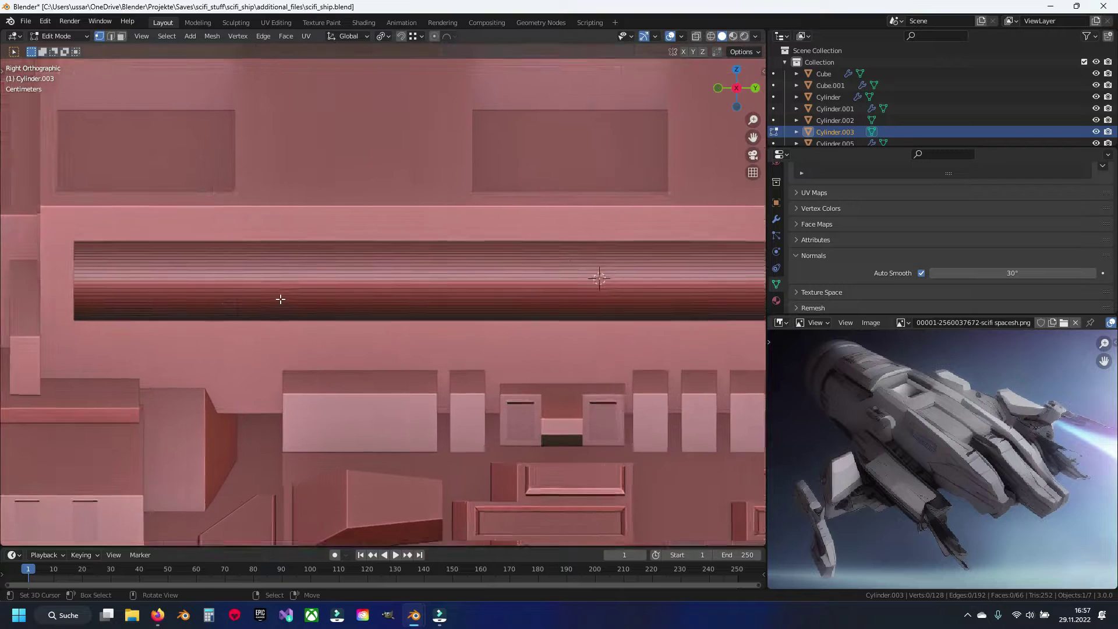
# Select both end rings of the pipe and bevel them into chamfers.
pyautogui.hotkey('shift', 'z')
pyautogui.moveTo(1, 201); pyautogui.dragTo(118, 339)
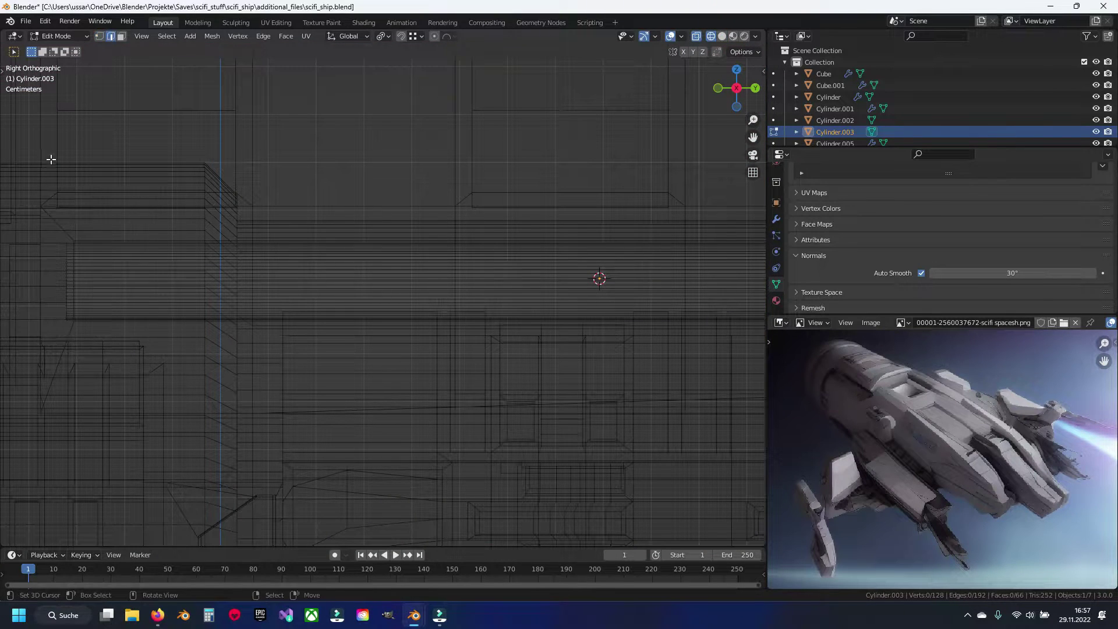
pyautogui.keyDown('shift'); pyautogui.moveTo(50, 164); pyautogui.dragTo(379, 307, button='middle'); pyautogui.keyUp('shift')
pyautogui.moveTo(287, 515)
pyautogui.keyDown('shift'); pyautogui.mouseDown(button='middle')
pyautogui.moveTo(418, 437)
pyautogui.moveTo(539, 299)
pyautogui.mouseUp(button='middle'); pyautogui.keyUp('shift')
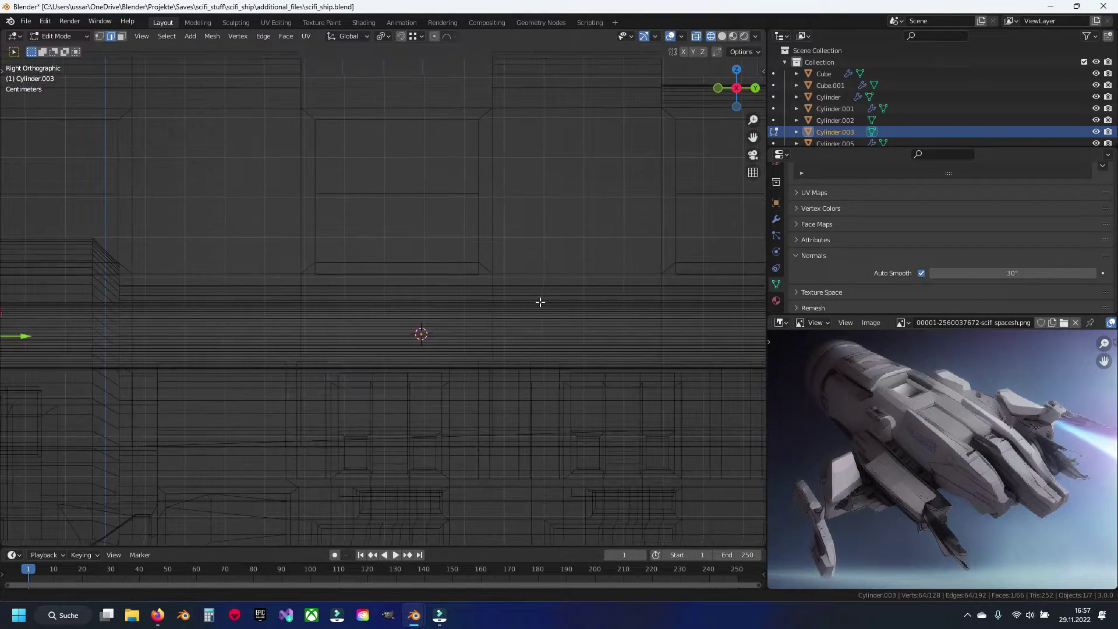
pyautogui.keyDown('shift'); pyautogui.moveTo(624, 275); pyautogui.dragTo(653, 382); pyautogui.keyUp('shift')
pyautogui.scroll(1, 394, 358)
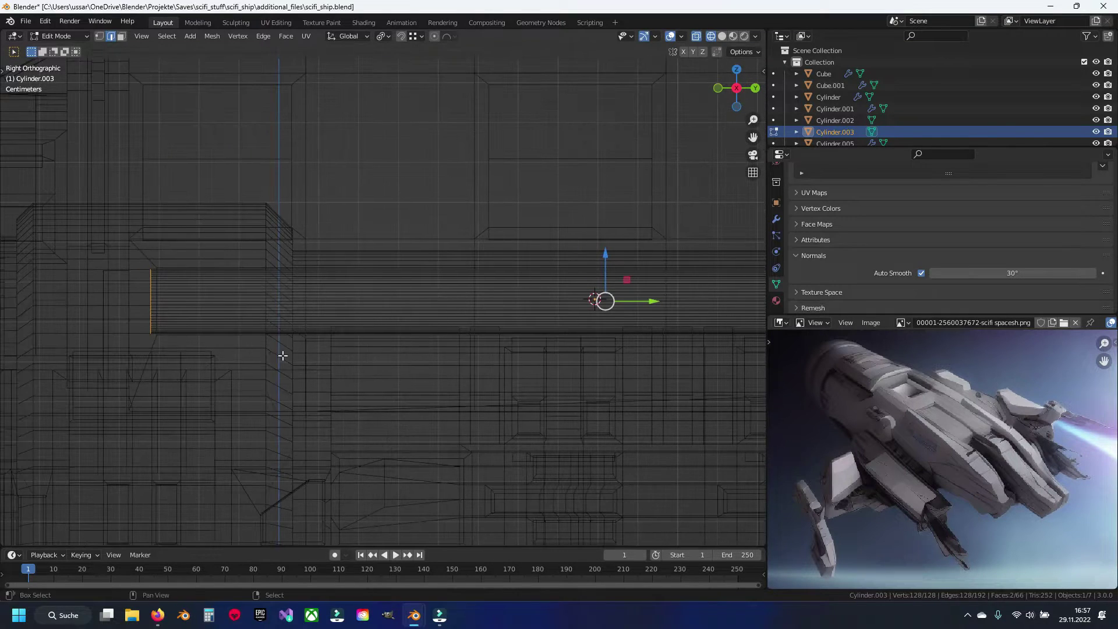
pyautogui.keyDown('shift'); pyautogui.moveTo(282, 357); pyautogui.dragTo(406, 357, button='middle'); pyautogui.keyUp('shift')
pyautogui.keyDown('shift'); pyautogui.moveTo(510, 366); pyautogui.dragTo(440, 365, button='middle'); pyautogui.keyUp('shift')
pyautogui.hotkey('ctrl', 'b')
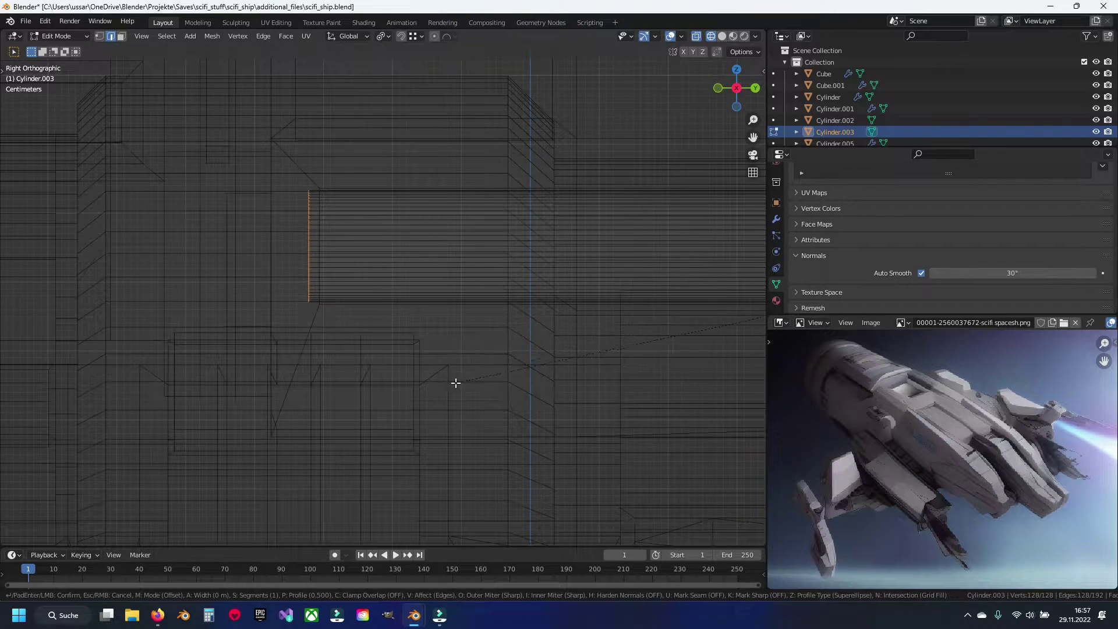
pyautogui.click(404, 403)
pyautogui.hotkey('shift', 'z')
pyautogui.scroll(2, 372, 326)
# Save the file with the chamfered pipe.
pyautogui.hotkey('ctrl', 's')
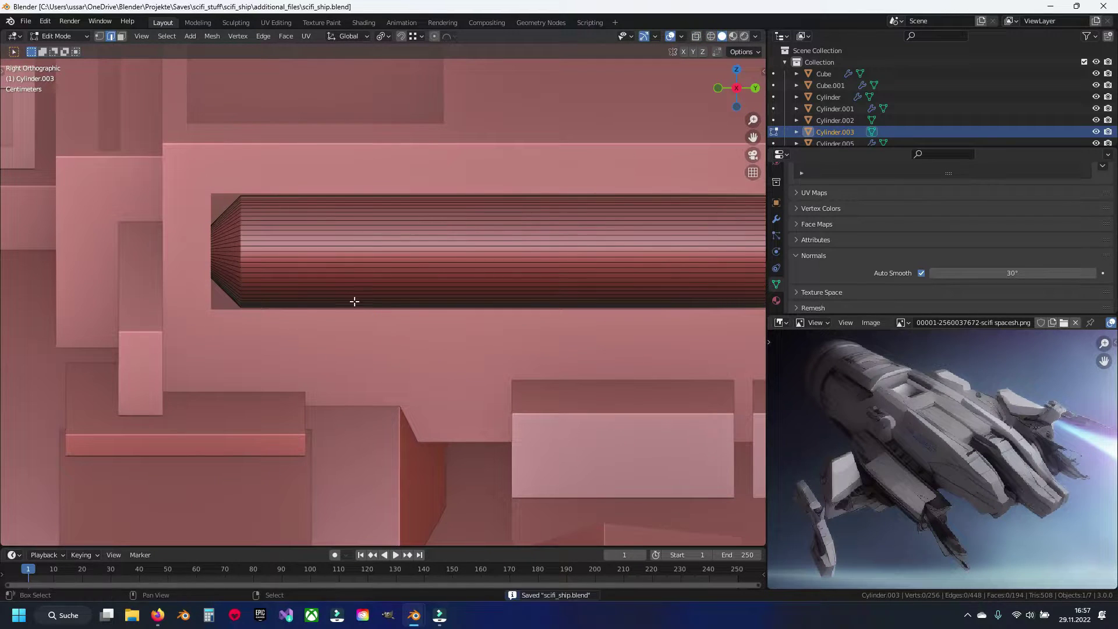
pyautogui.keyDown('shift'); pyautogui.moveTo(354, 301); pyautogui.dragTo(293, 329, button='middle'); pyautogui.keyUp('shift')
pyautogui.scroll(1, 304, 336)
pyautogui.scroll(-4, 314, 298)
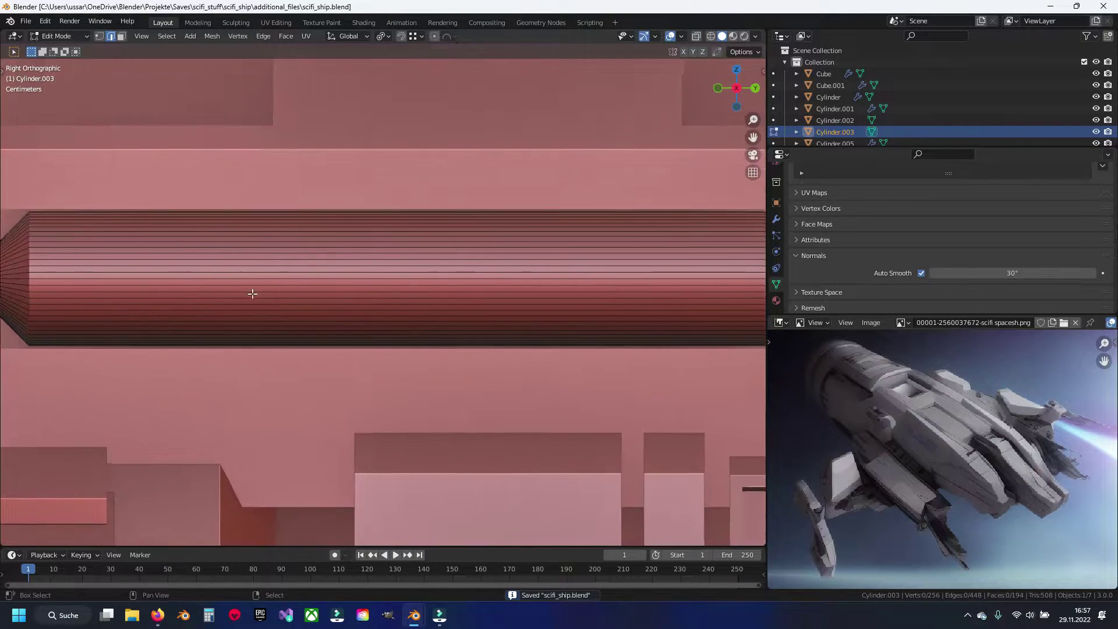
pyautogui.keyDown('shift'); pyautogui.moveTo(467, 280); pyautogui.dragTo(371, 308, button='middle'); pyautogui.keyUp('shift')
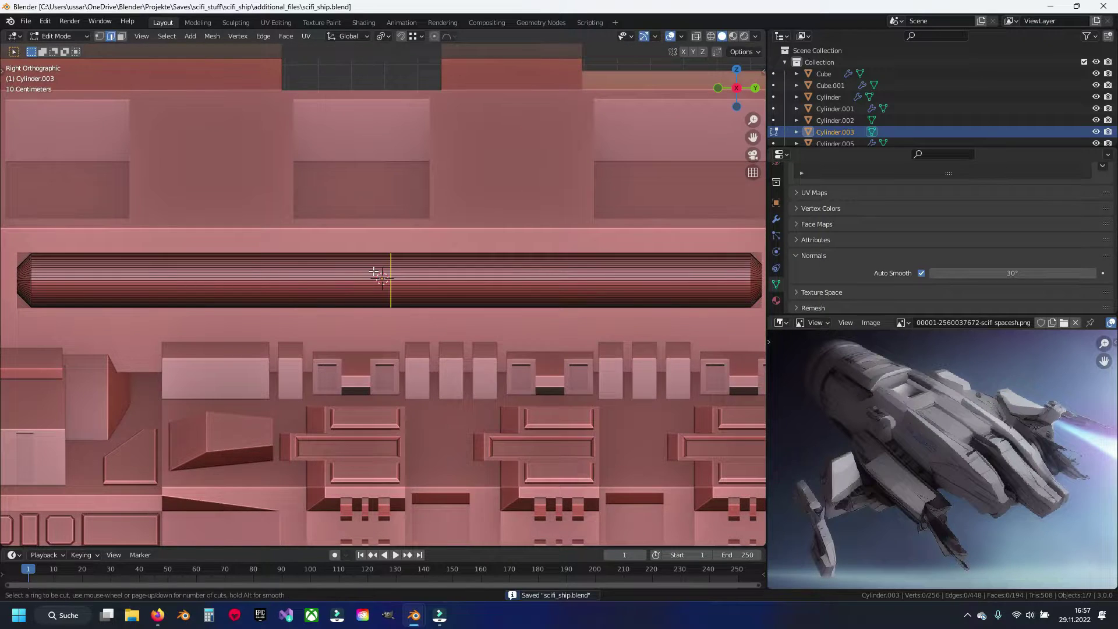
pyautogui.scroll(2, 375, 272)
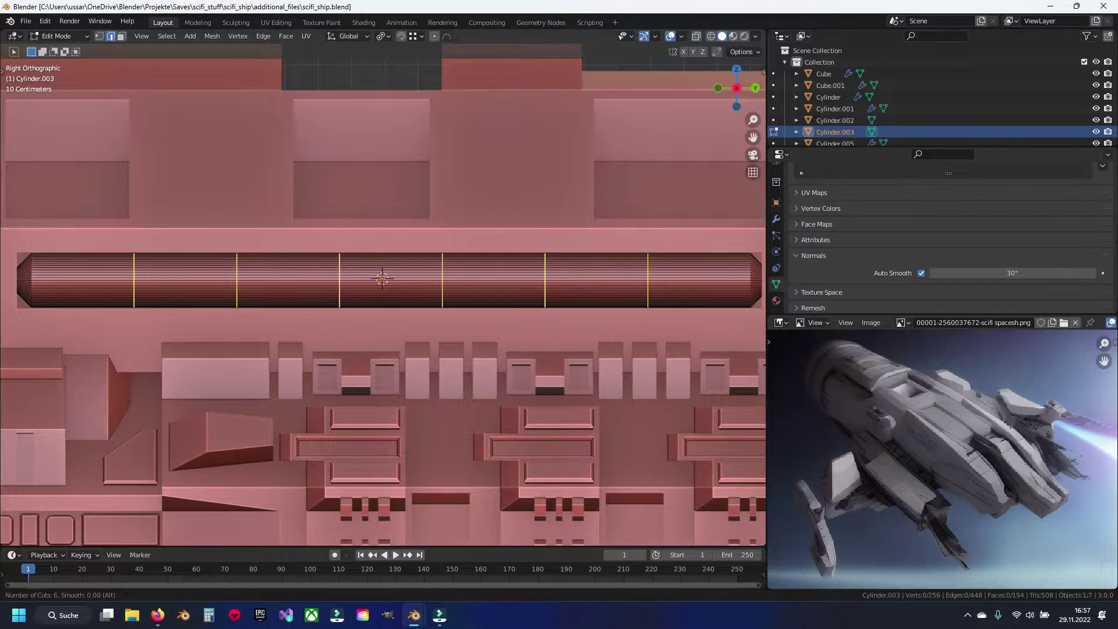
# Add six evenly spaced loop cuts and bevel them into 0.0301 m bands.
pyautogui.click(382, 277)
pyautogui.keyDown('shift'); pyautogui.moveTo(366, 336); pyautogui.dragTo(403, 311, button='middle'); pyautogui.keyUp('shift')
pyautogui.hotkey('ctrl', 'b')
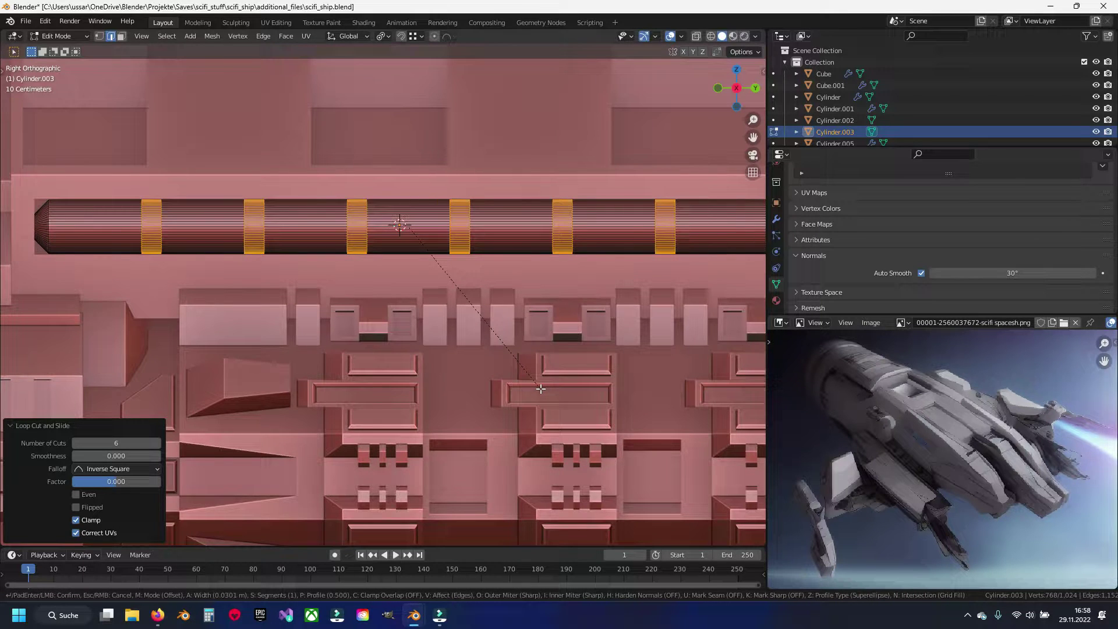
pyautogui.click(540, 388)
pyautogui.keyDown('shift'); pyautogui.moveTo(544, 273); pyautogui.dragTo(464, 243, button='middle'); pyautogui.keyUp('shift')
pyautogui.scroll(-1, 477, 239)
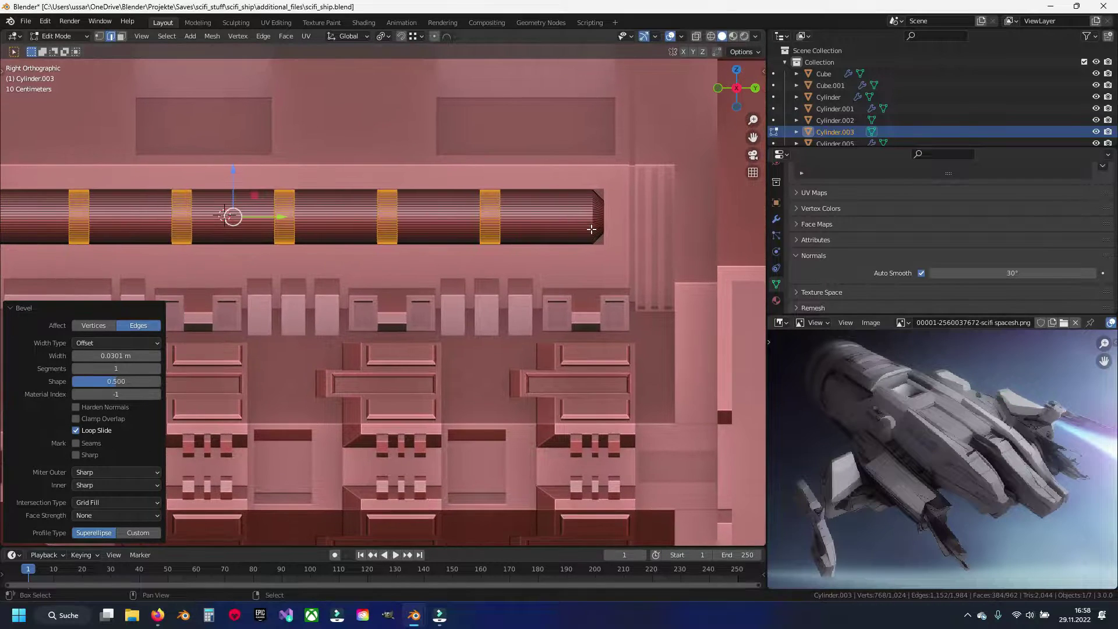
# Add one more loop cut across the pipe at its default position.
pyautogui.hotkey('ctrl', 'r')
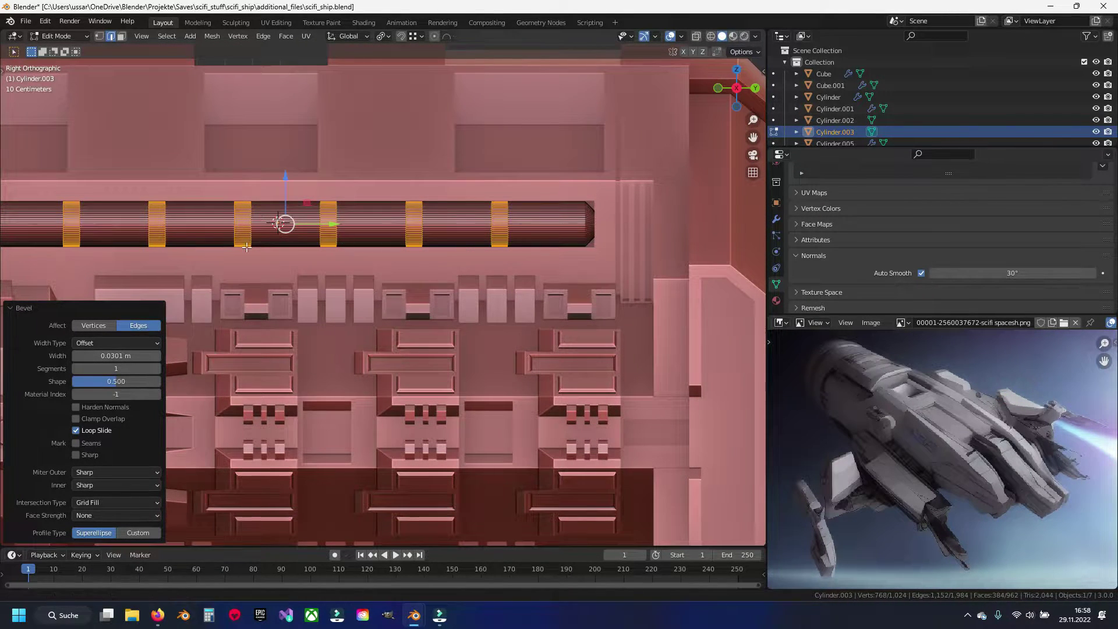
pyautogui.keyDown('shift'); pyautogui.moveTo(246, 247); pyautogui.dragTo(436, 243, button='middle'); pyautogui.keyUp('shift')
pyautogui.click(193, 218)
pyautogui.rightClick(193, 217)
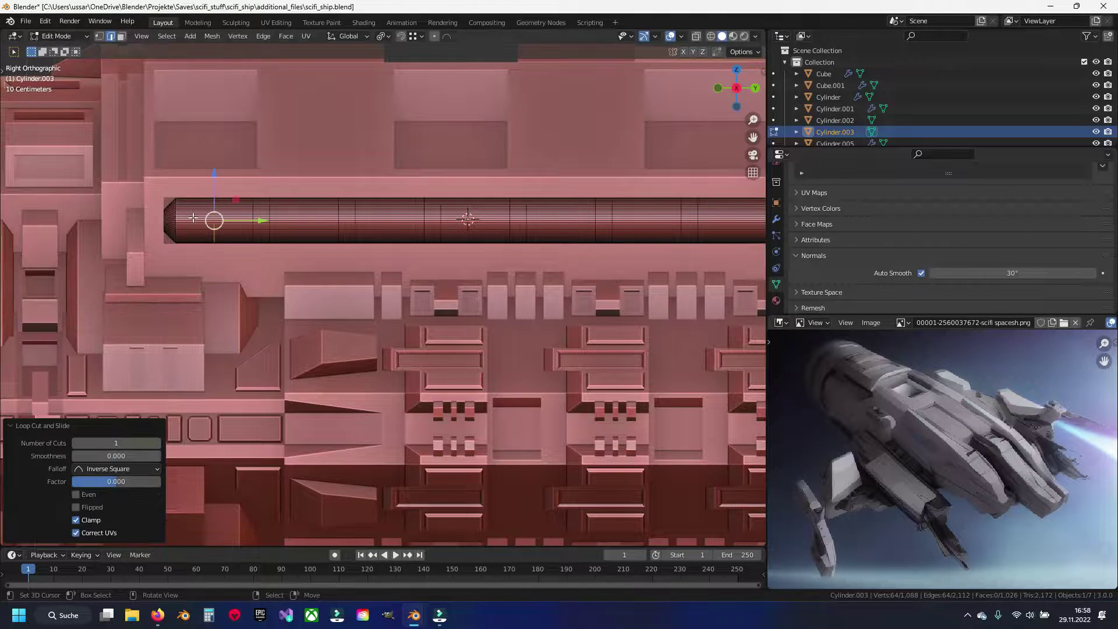
# Slide the new ring toward the left end and show edge lengths to check it.
pyautogui.moveTo(233, 221); pyautogui.dragTo(213, 218)
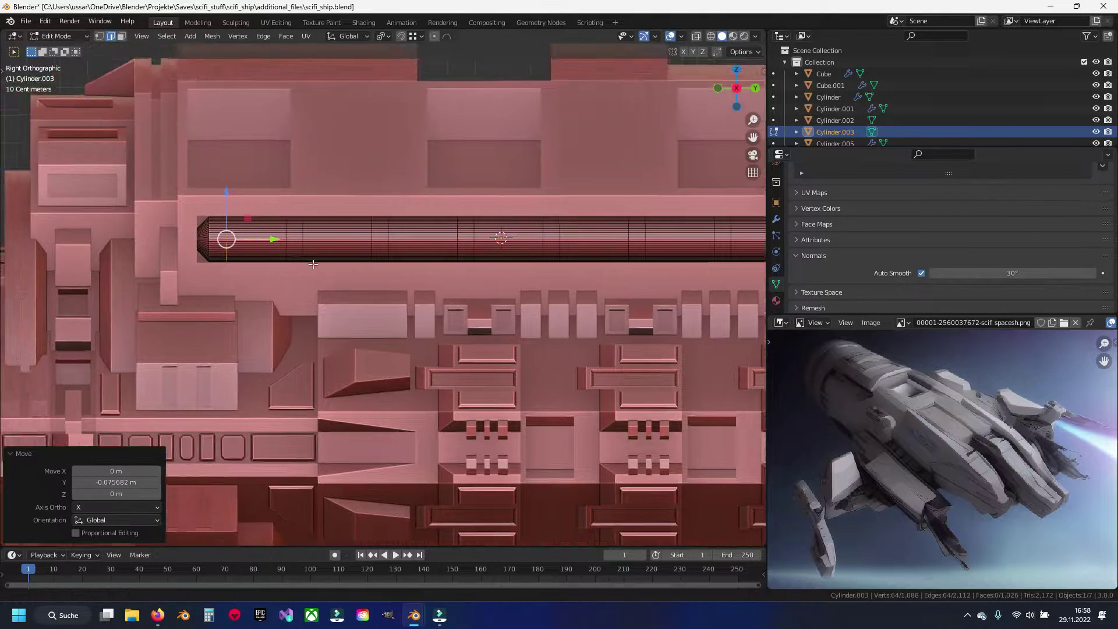
pyautogui.scroll(4, 346, 289)
pyautogui.click(682, 37)
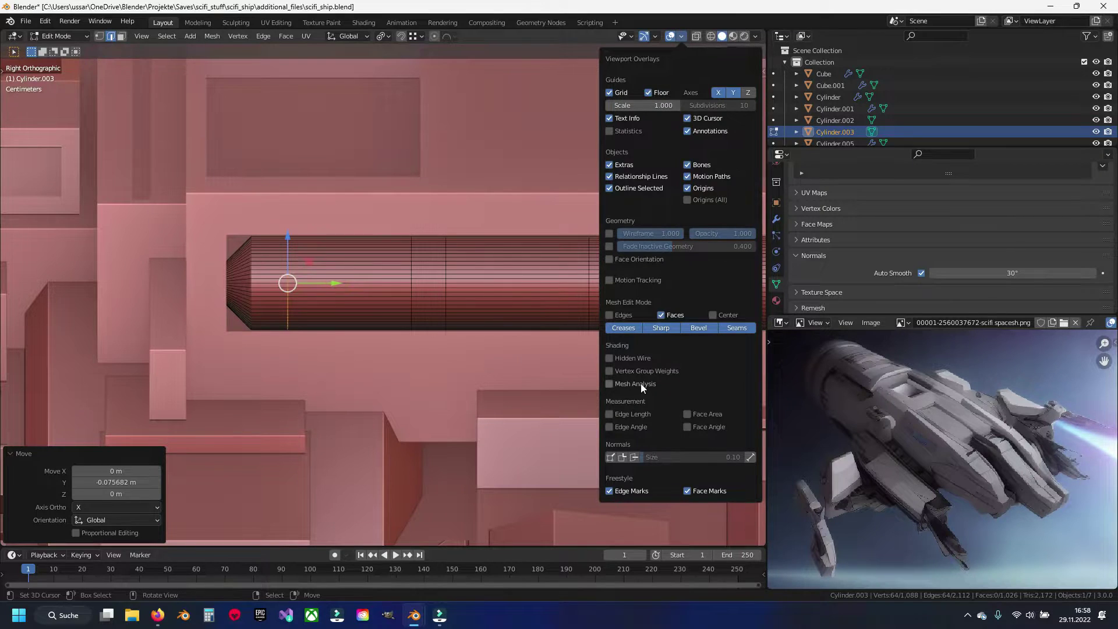
pyautogui.click(620, 415)
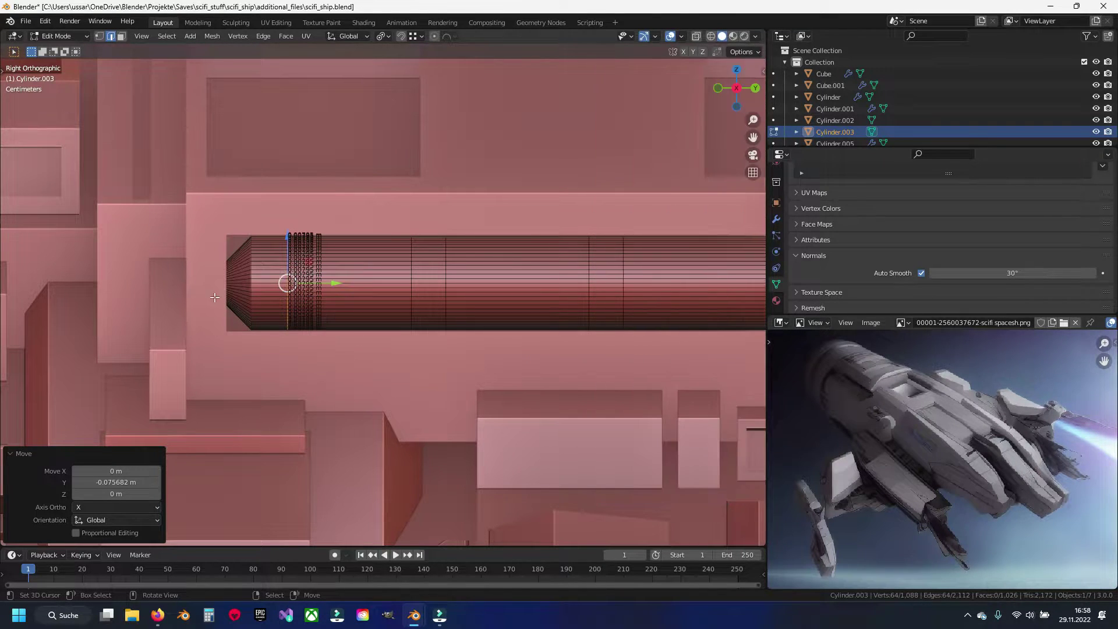
pyautogui.scroll(4, 172, 272)
pyautogui.click(172, 271)
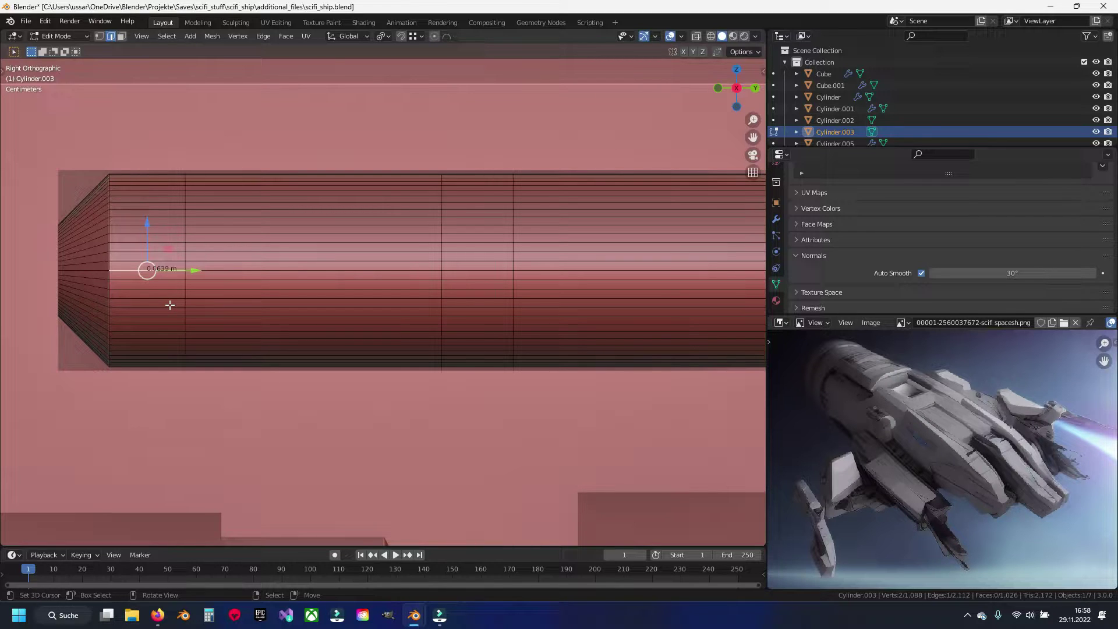
pyautogui.scroll(-2, 170, 305)
pyautogui.scroll(-5, 175, 291)
pyautogui.keyDown('shift'); pyautogui.moveTo(349, 279); pyautogui.dragTo(245, 262, button='middle'); pyautogui.keyUp('shift')
pyautogui.scroll(2, 418, 269)
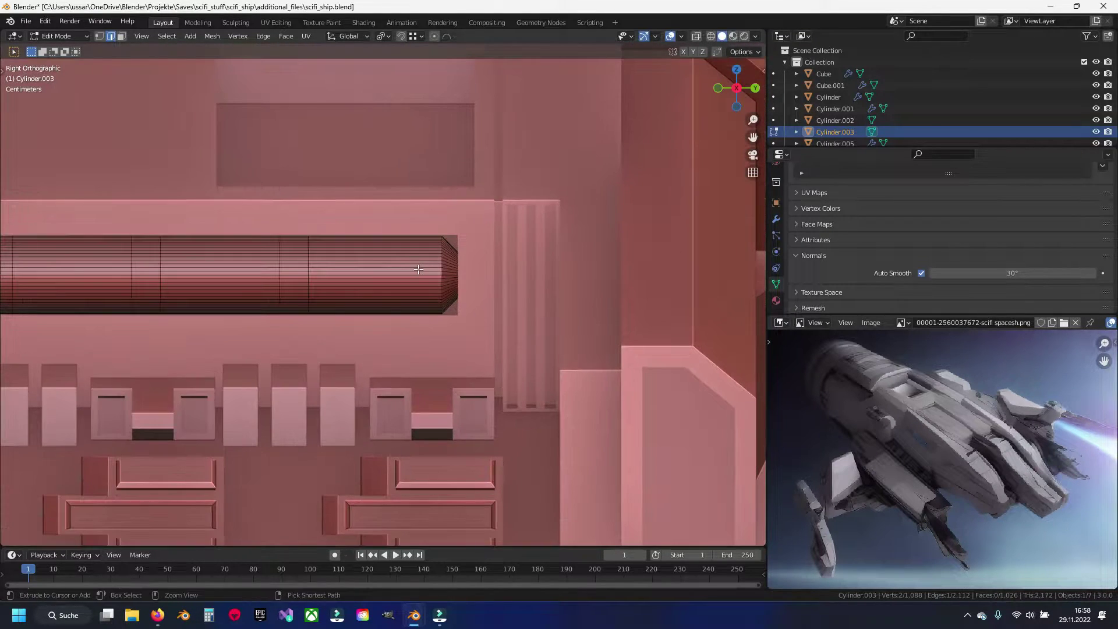
# Add a loop cut near the pipe's right end and slide it 0.075661 m along Y.
pyautogui.hotkey('ctrl', 'r')
pyautogui.click(418, 269)
pyautogui.rightClick(417, 273)
pyautogui.scroll(5, 414, 283)
pyautogui.press('g')
pyautogui.press('y')
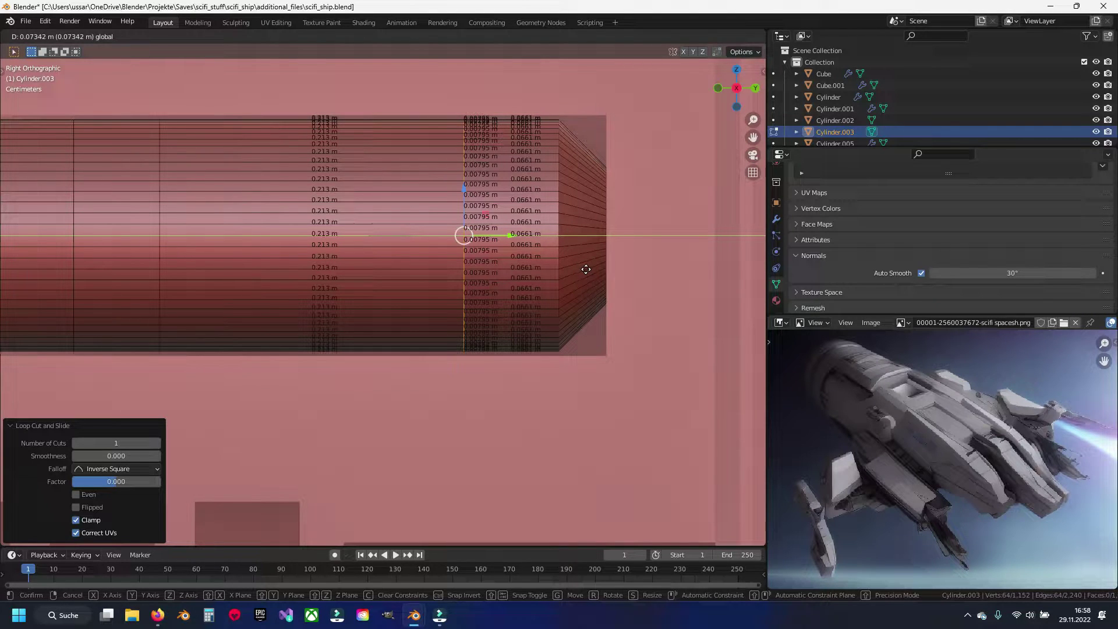
pyautogui.click(617, 274)
pyautogui.scroll(-7, 691, 64)
# Open the viewport overlays, deselect all edges and zoom in on the pipe.
pyautogui.click(687, 34)
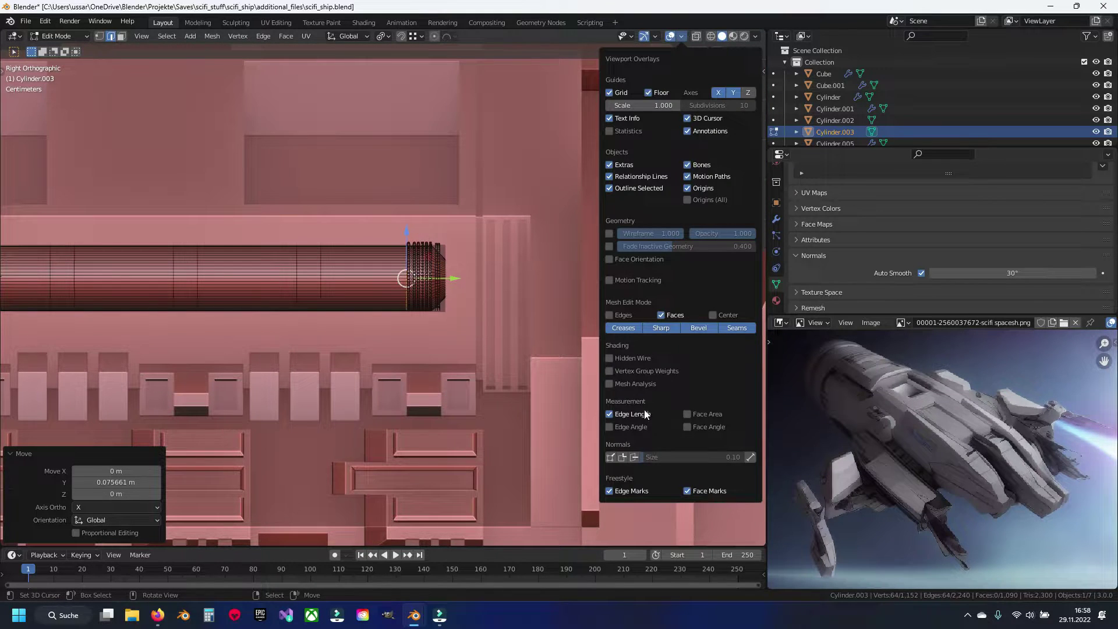
pyautogui.scroll(3, 340, 297)
pyautogui.hotkey('alt', 'a')
pyautogui.scroll(2, 282, 295)
pyautogui.scroll(3, 335, 287)
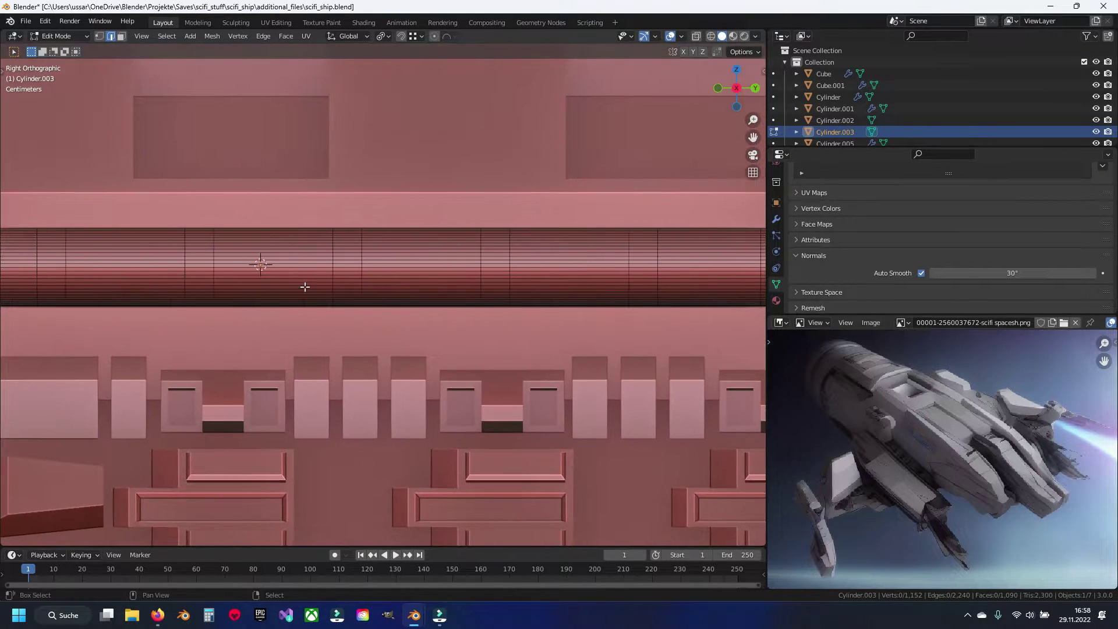
pyautogui.scroll(2, 593, 286)
pyautogui.keyDown('ctrl'); pyautogui.scroll(-2, 593, 287); pyautogui.keyUp('ctrl')
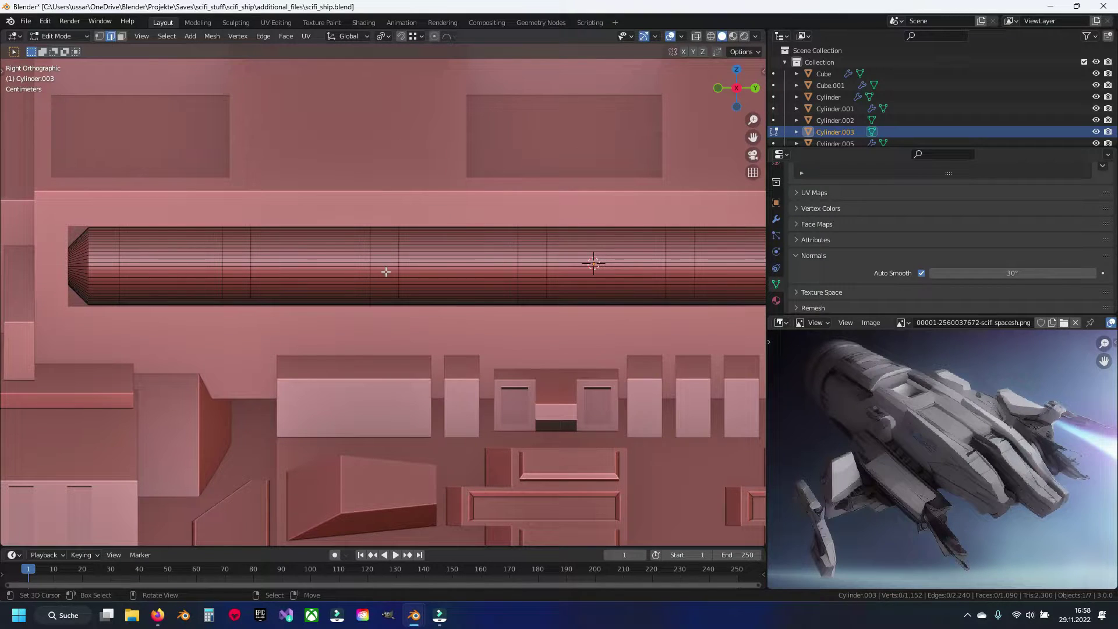
# In face select mode, select the seven wide bands along the pipe.
pyautogui.press('3')
pyautogui.keyDown('alt'); pyautogui.click(175, 267); pyautogui.keyUp('alt')
pyautogui.keyDown('alt'); pyautogui.keyDown('shift'); pyautogui.click(300, 268); pyautogui.keyUp('shift'); pyautogui.keyUp('alt')
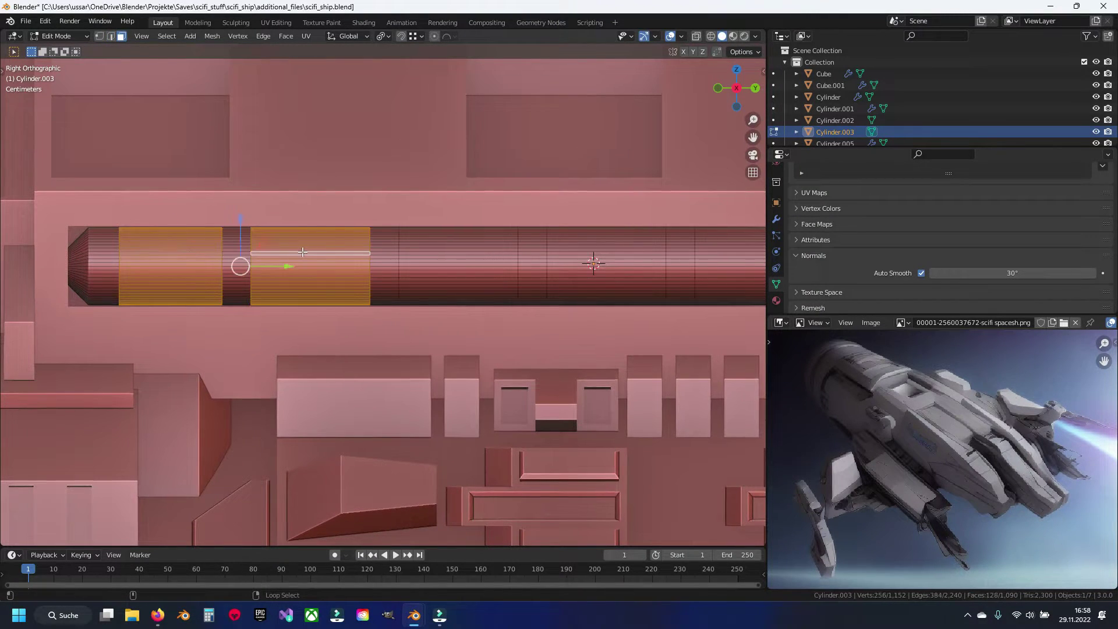
pyautogui.keyDown('alt'); pyautogui.keyDown('shift'); pyautogui.click(459, 268); pyautogui.keyUp('shift'); pyautogui.keyUp('alt')
pyautogui.keyDown('alt'); pyautogui.keyDown('shift'); pyautogui.click(606, 267); pyautogui.keyUp('shift'); pyautogui.keyUp('alt')
pyautogui.keyDown('shift'); pyautogui.moveTo(569, 258); pyautogui.dragTo(251, 268, button='middle'); pyautogui.keyUp('shift')
pyautogui.keyDown('alt'); pyautogui.keyDown('shift'); pyautogui.click(436, 269); pyautogui.keyUp('shift'); pyautogui.keyUp('alt')
pyautogui.keyDown('alt'); pyautogui.keyDown('shift'); pyautogui.click(587, 269); pyautogui.keyUp('shift'); pyautogui.keyUp('alt')
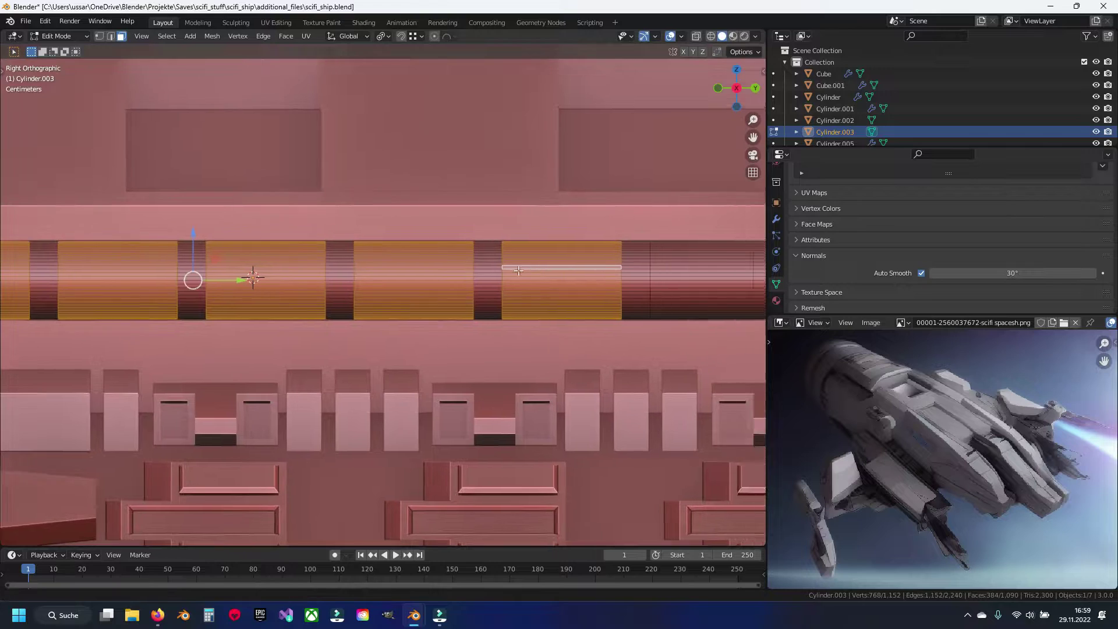
pyautogui.keyDown('shift'); pyautogui.moveTo(587, 269); pyautogui.dragTo(314, 269, button='middle'); pyautogui.keyUp('shift')
pyautogui.keyDown('alt'); pyautogui.keyDown('shift'); pyautogui.click(493, 273); pyautogui.keyUp('shift'); pyautogui.keyUp('alt')
pyautogui.keyDown('shift'); pyautogui.moveTo(418, 259); pyautogui.dragTo(765, 226, button='middle'); pyautogui.keyUp('shift')
pyautogui.click(682, 36)
pyautogui.moveTo(373, 245); pyautogui.dragTo(401, 72, button='middle')
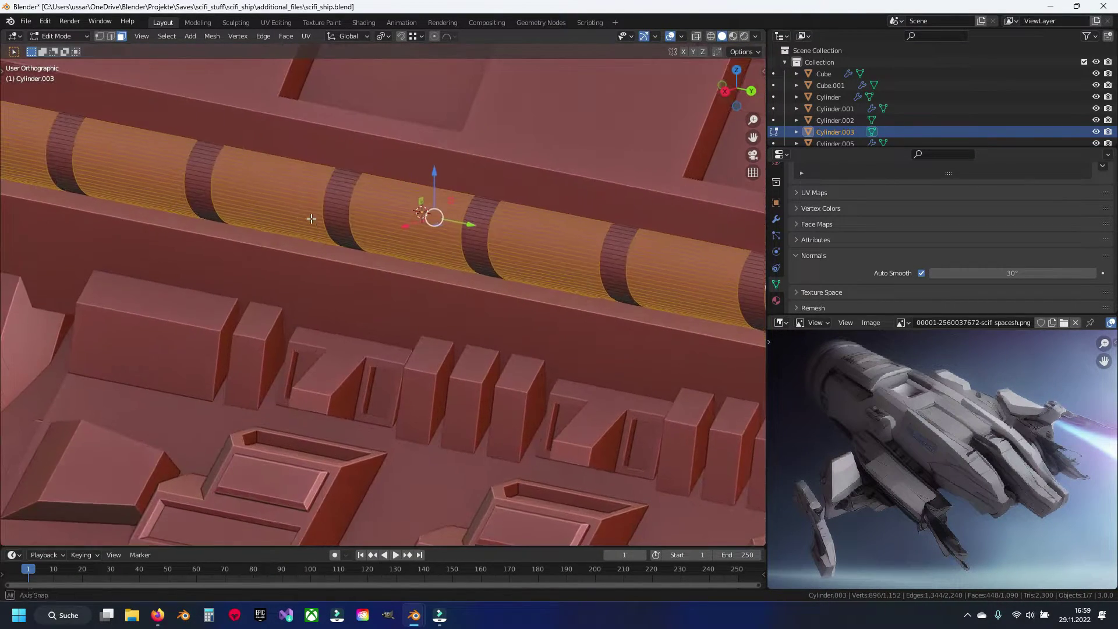
# Extrude the bands along their normals and scale them 1.163 with Y locked.
pyautogui.hotkey('alt', 'e')
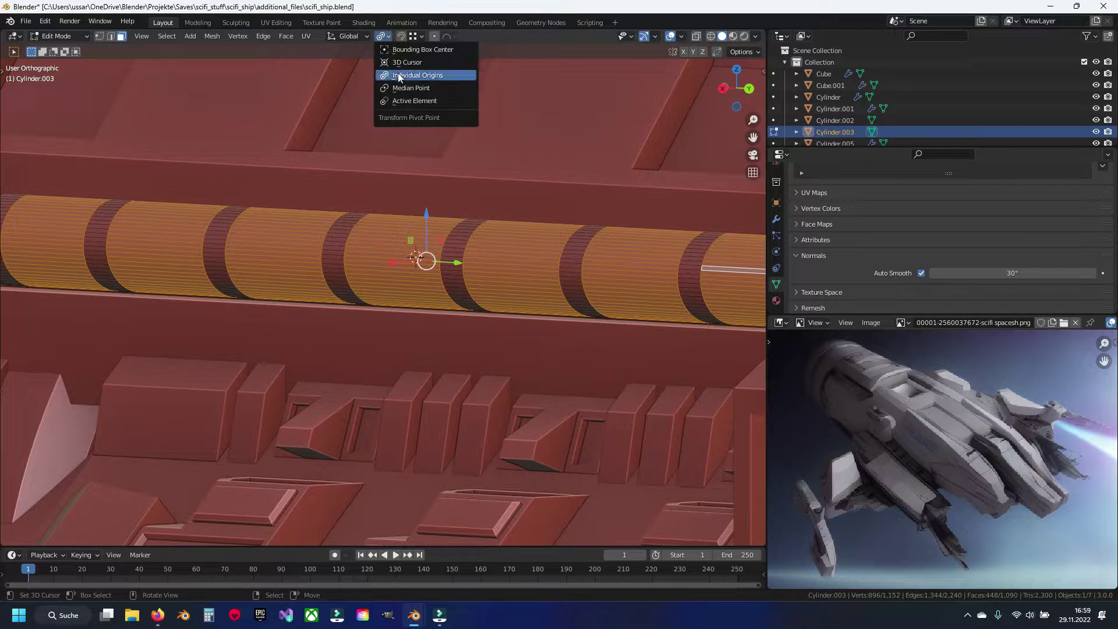
pyautogui.click(425, 75)
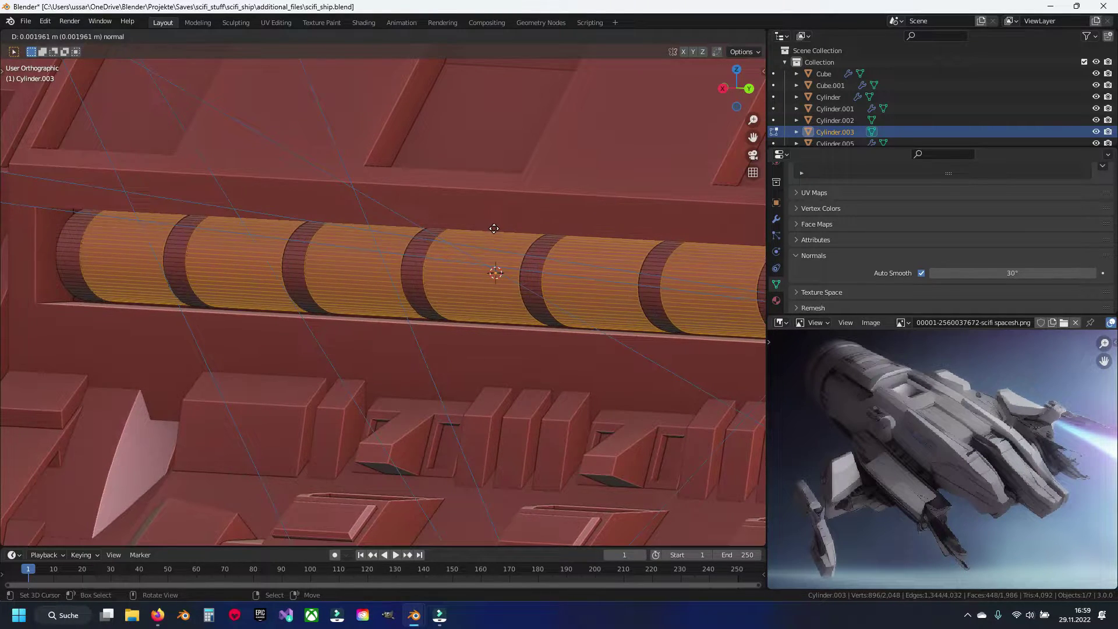
pyautogui.rightClick(495, 233)
pyautogui.press('s')
pyautogui.hotkey('shift', 'y')
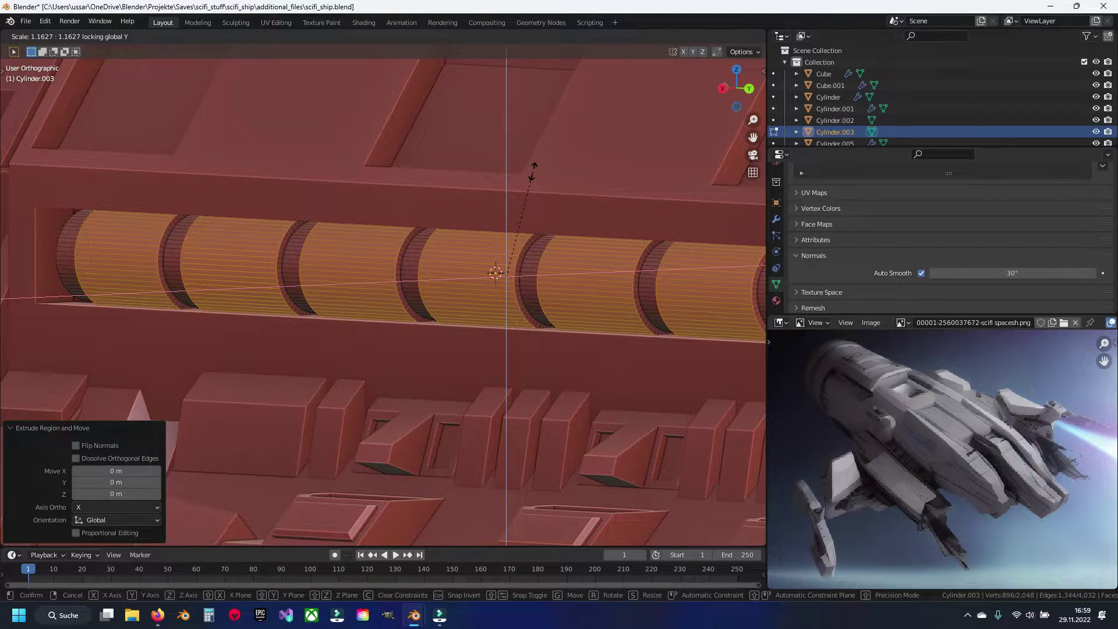
pyautogui.click(533, 172)
pyautogui.moveTo(532, 172); pyautogui.dragTo(502, 228, button='middle')
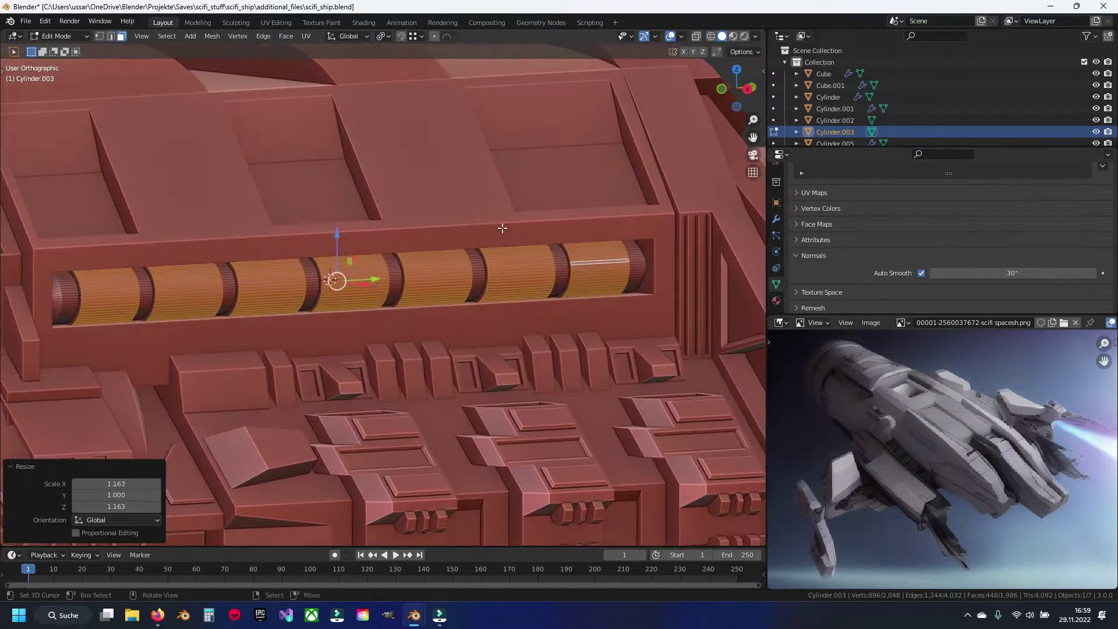
# Check the whole hull in Object Mode, then return to Edit Mode in side view.
pyautogui.press('Tab')
pyautogui.moveTo(502, 228)
pyautogui.mouseDown(button='middle')
pyautogui.moveTo(403, 226)
pyautogui.moveTo(350, 249)
pyautogui.moveTo(400, 268)
pyautogui.moveTo(373, 272)
pyautogui.mouseUp(button='middle')
pyautogui.press('Tab')
pyautogui.press('KP_3')
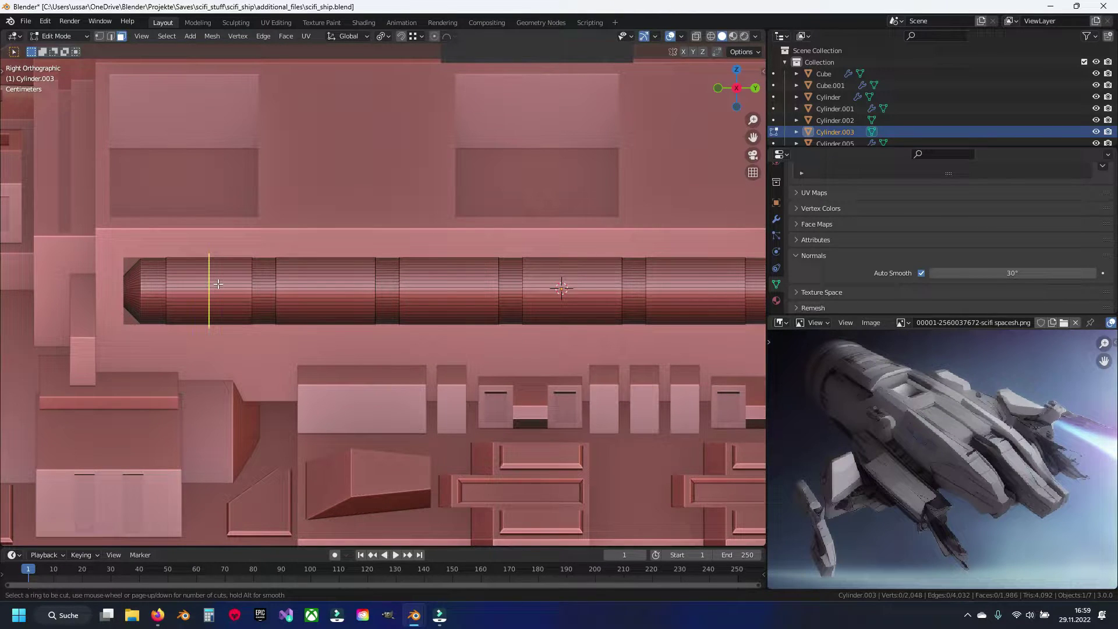
# Cut a centred set of three edge loops into each segment along the pipe.
pyautogui.scroll(1, 218, 284)
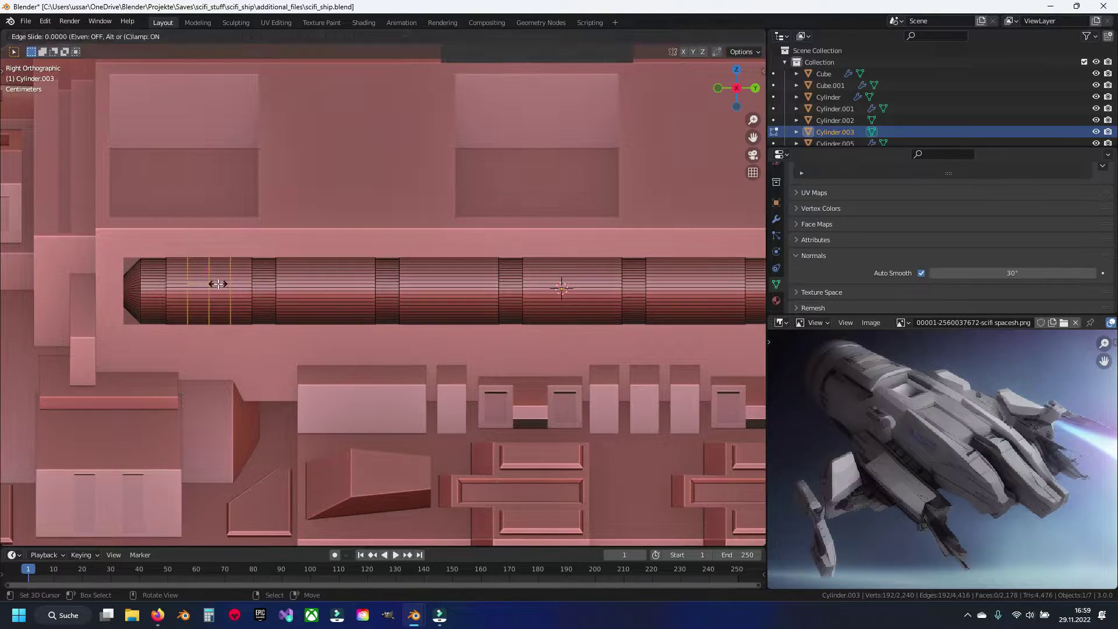
pyautogui.click(326, 286)
pyautogui.rightClick(326, 285)
pyautogui.keyDown('shift'); pyautogui.moveTo(347, 283); pyautogui.dragTo(271, 283, button='middle'); pyautogui.keyUp('shift')
pyautogui.hotkey('ctrl', 'r')
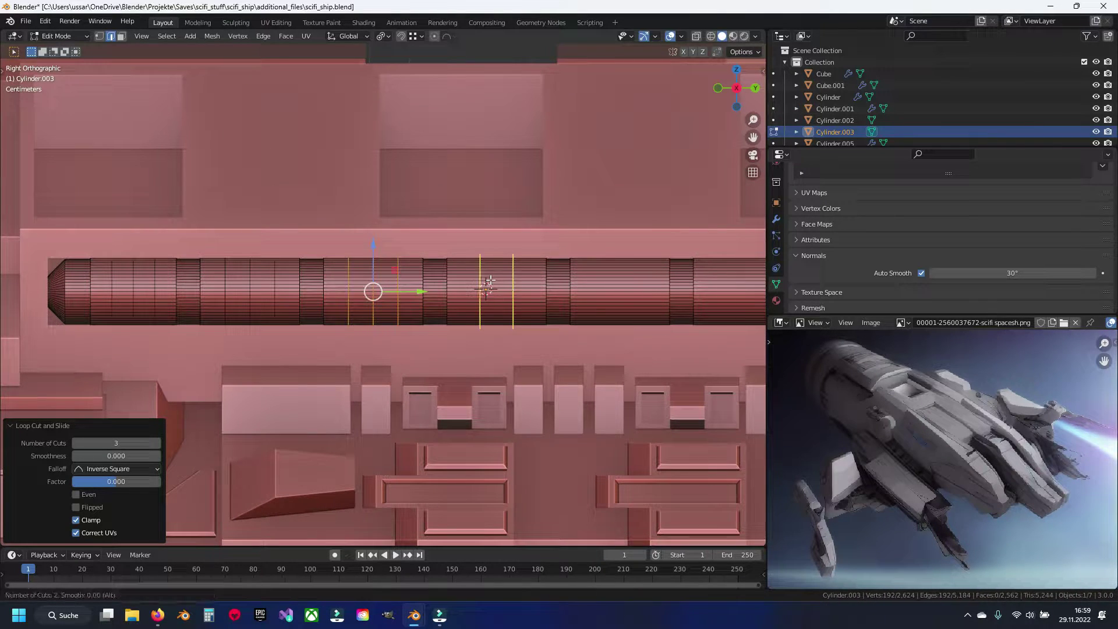
pyautogui.keyDown('shift'); pyautogui.moveTo(489, 281); pyautogui.dragTo(457, 282, button='middle'); pyautogui.keyUp('shift')
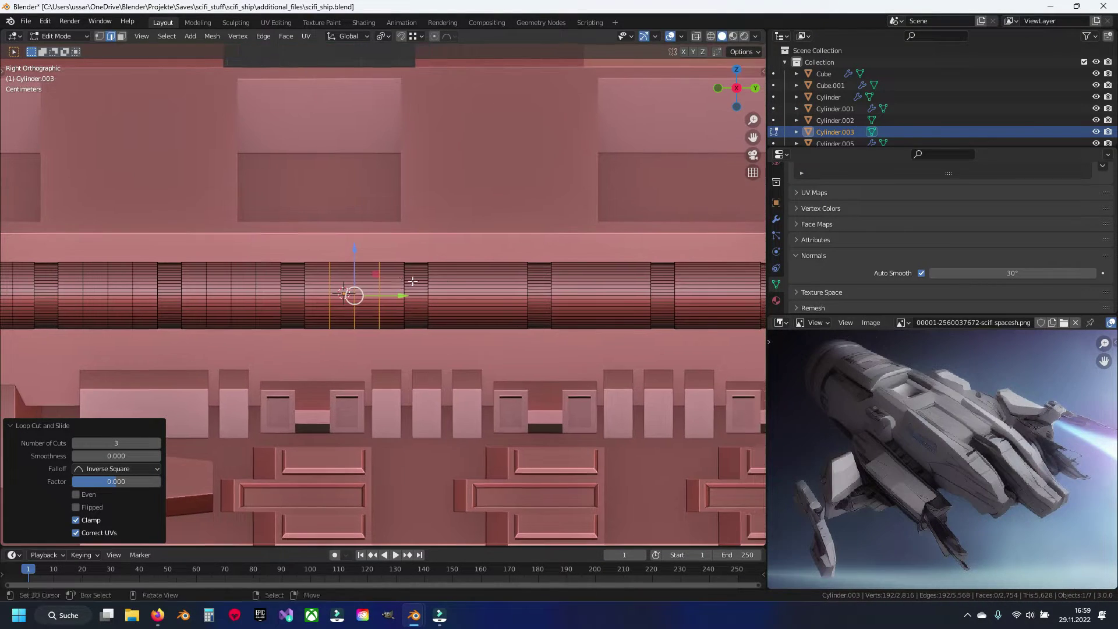
pyautogui.click(458, 281)
pyautogui.rightClick(458, 281)
pyautogui.keyDown('shift'); pyautogui.moveTo(457, 281); pyautogui.dragTo(331, 281, button='middle'); pyautogui.keyUp('shift')
pyautogui.hotkey('ctrl', 'r')
pyautogui.click(475, 280)
pyautogui.rightClick(475, 280)
pyautogui.click(559, 278)
pyautogui.rightClick(559, 277)
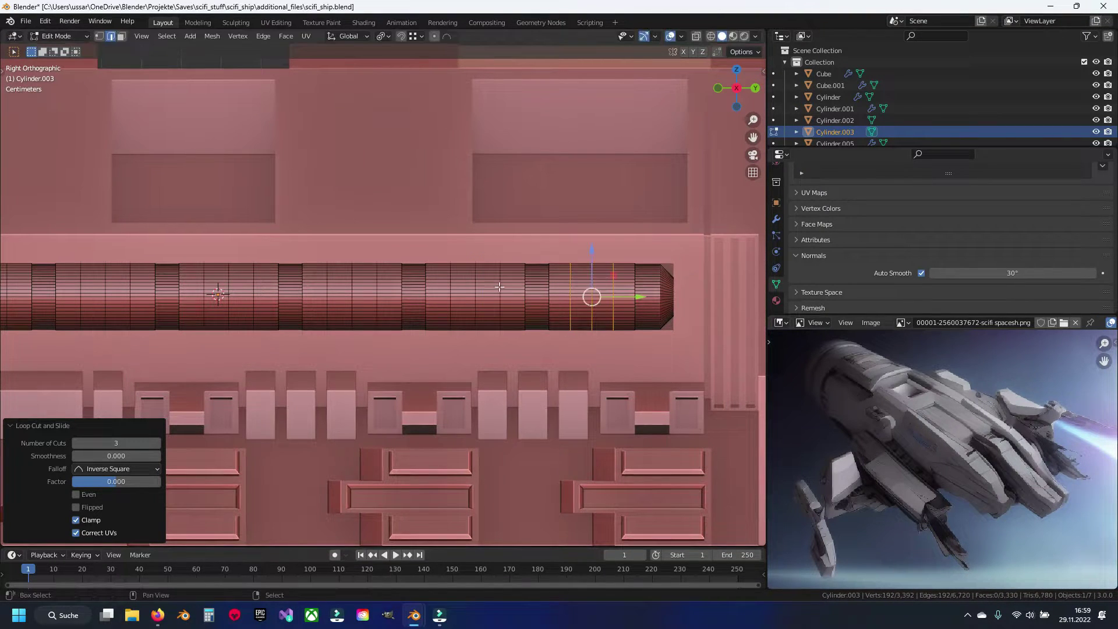
pyautogui.scroll(4, 476, 289)
# In wireframe, select the first groups of new ring loops along the pipe.
pyautogui.hotkey('shift', 'z')
pyautogui.keyDown('shift'); pyautogui.moveTo(519, 282); pyautogui.dragTo(459, 282, button='middle'); pyautogui.keyUp('shift')
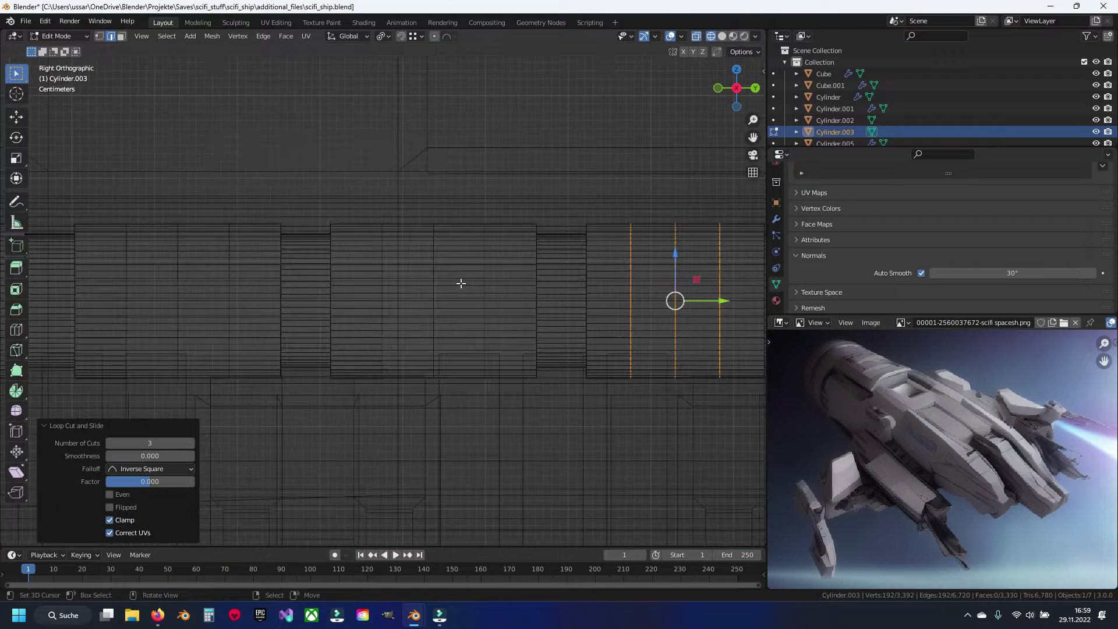
pyautogui.keyDown('alt'); pyautogui.keyDown('shift'); pyautogui.click(485, 291); pyautogui.keyUp('shift'); pyautogui.keyUp('alt')
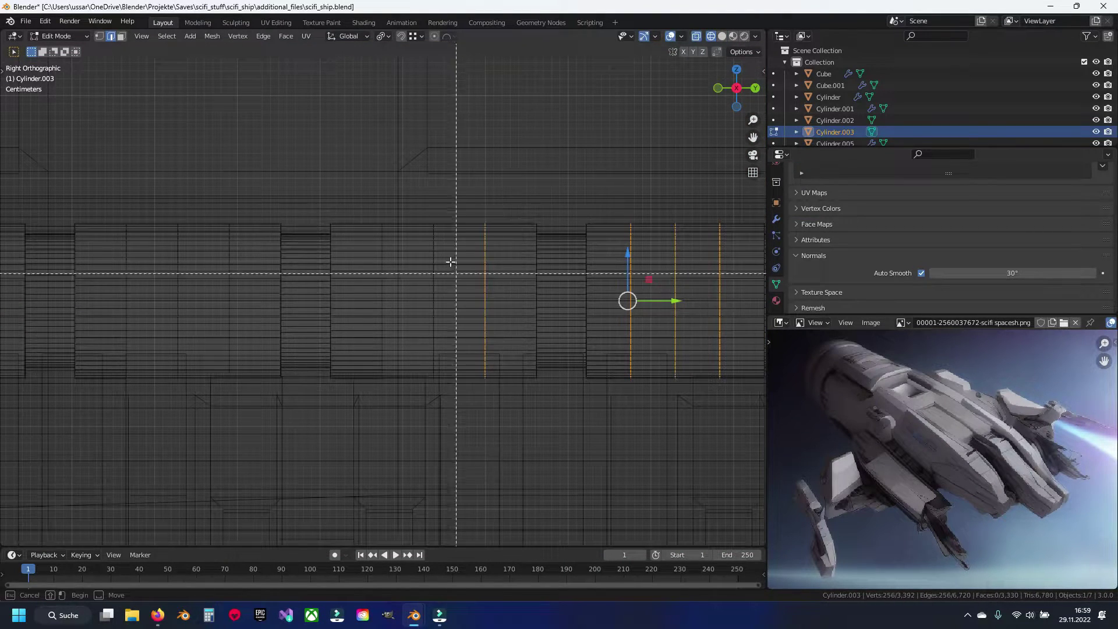
pyautogui.keyDown('alt'); pyautogui.keyDown('shift'); pyautogui.click(434, 335); pyautogui.keyUp('shift'); pyautogui.keyUp('alt')
pyautogui.press('b')
pyautogui.moveTo(375, 195); pyautogui.dragTo(406, 403)
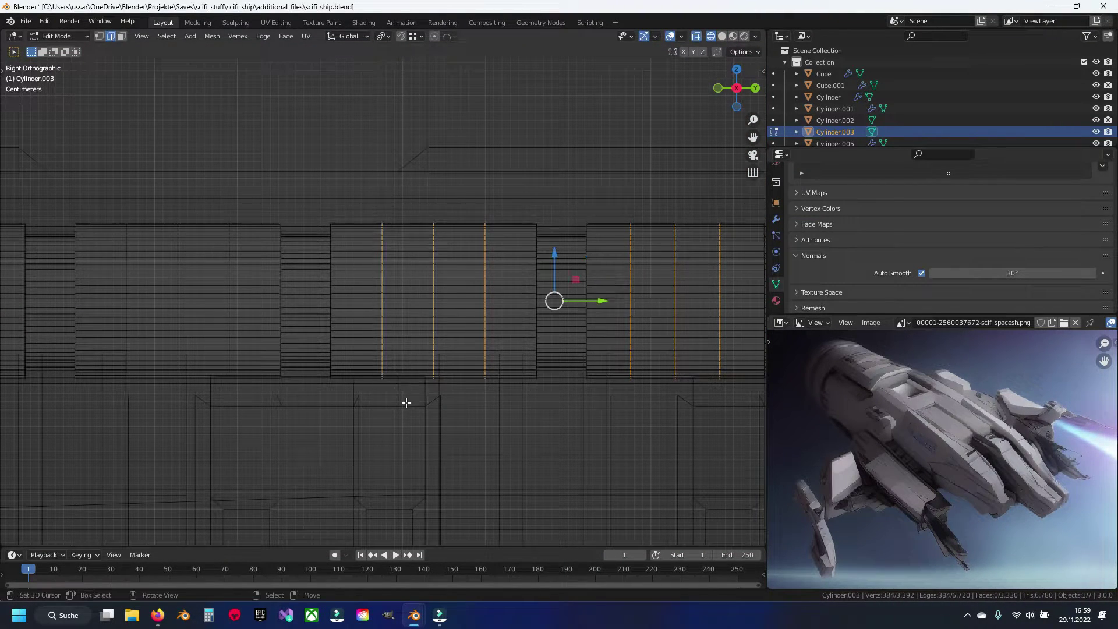
pyautogui.keyDown('shift'); pyautogui.moveTo(406, 402); pyautogui.dragTo(526, 386, button='middle'); pyautogui.keyUp('shift')
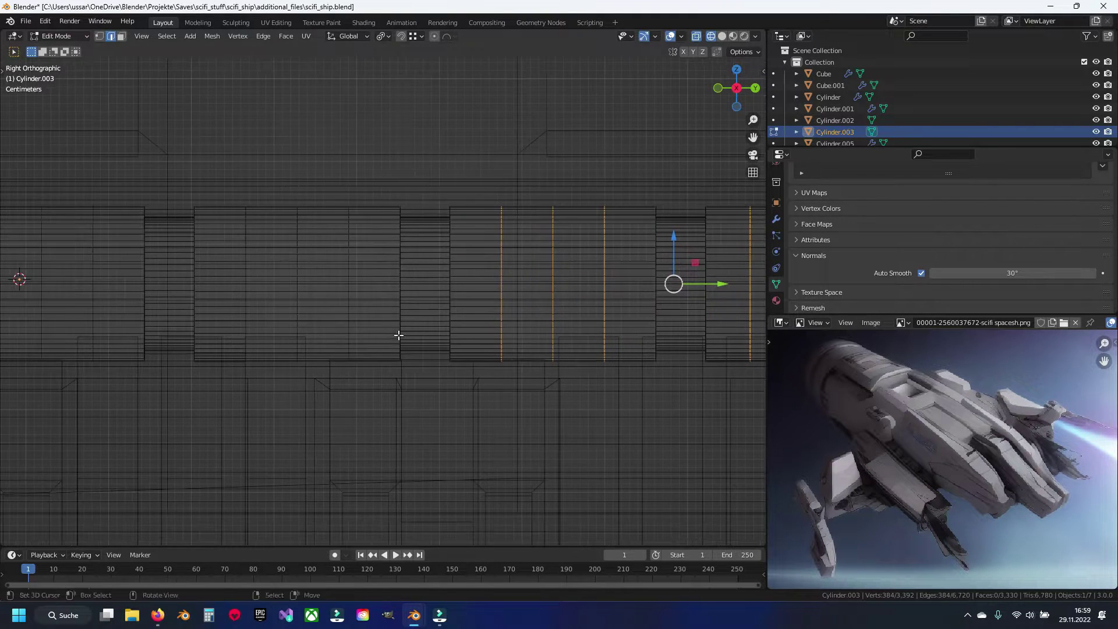
pyautogui.keyDown('shift'); pyautogui.moveTo(333, 161); pyautogui.dragTo(356, 440); pyautogui.keyUp('shift')
pyautogui.keyDown('shift'); pyautogui.moveTo(279, 180); pyautogui.dragTo(321, 430); pyautogui.keyUp('shift')
pyautogui.keyDown('shift'); pyautogui.moveTo(233, 187); pyautogui.dragTo(257, 361); pyautogui.keyUp('shift')
pyautogui.moveTo(229, 336)
pyautogui.keyDown('shift'); pyautogui.mouseDown(button='middle')
pyautogui.moveTo(374, 364)
pyautogui.moveTo(505, 364)
pyautogui.mouseUp(button='middle'); pyautogui.keyUp('shift')
pyautogui.press('b')
pyautogui.moveTo(353, 192); pyautogui.dragTo(392, 445)
pyautogui.press('b')
pyautogui.moveTo(305, 229); pyautogui.dragTo(319, 429)
pyautogui.press('b')
pyautogui.moveTo(249, 222); pyautogui.dragTo(302, 445)
# Box-select the remaining ring loops further along the pipe, adding them to the selection.
pyautogui.keyDown('shift'); pyautogui.moveTo(155, 381); pyautogui.dragTo(435, 383, button='middle'); pyautogui.keyUp('shift')
pyautogui.press('b')
pyautogui.moveTo(355, 206); pyautogui.dragTo(377, 396)
pyautogui.press('b')
pyautogui.moveTo(305, 202); pyautogui.dragTo(349, 452)
pyautogui.press('b')
pyautogui.moveTo(245, 212); pyautogui.dragTo(285, 401)
pyautogui.keyDown('shift'); pyautogui.moveTo(255, 386); pyautogui.dragTo(342, 262, button='middle'); pyautogui.keyUp('shift')
pyautogui.press('b')
pyautogui.moveTo(331, 211); pyautogui.dragTo(352, 379)
pyautogui.press('b')
pyautogui.moveTo(271, 198); pyautogui.dragTo(309, 460)
pyautogui.press('b')
pyautogui.moveTo(220, 216); pyautogui.dragTo(254, 434)
pyautogui.hotkey('shift', 'z')
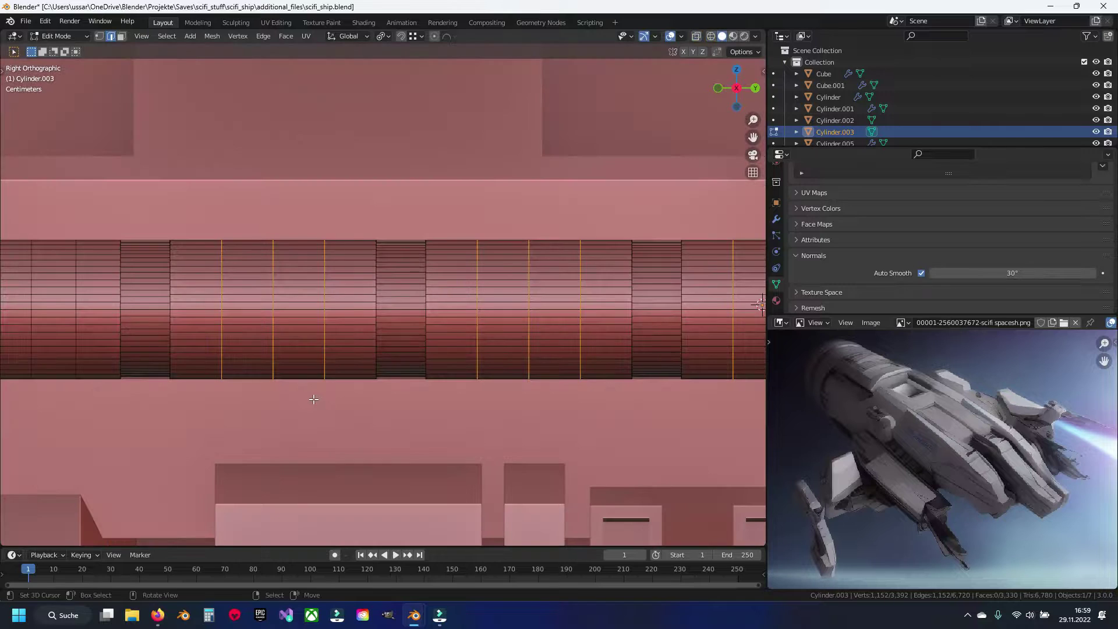
pyautogui.keyDown('shift'); pyautogui.moveTo(164, 386); pyautogui.dragTo(203, 387, button='middle'); pyautogui.keyUp('shift')
pyautogui.hotkey('shift', 'z')
pyautogui.press('b')
pyautogui.moveTo(355, 197); pyautogui.dragTo(379, 425)
pyautogui.press('b')
pyautogui.moveTo(299, 194); pyautogui.dragTo(352, 415)
pyautogui.press('b')
pyautogui.moveTo(271, 194); pyautogui.dragTo(313, 453)
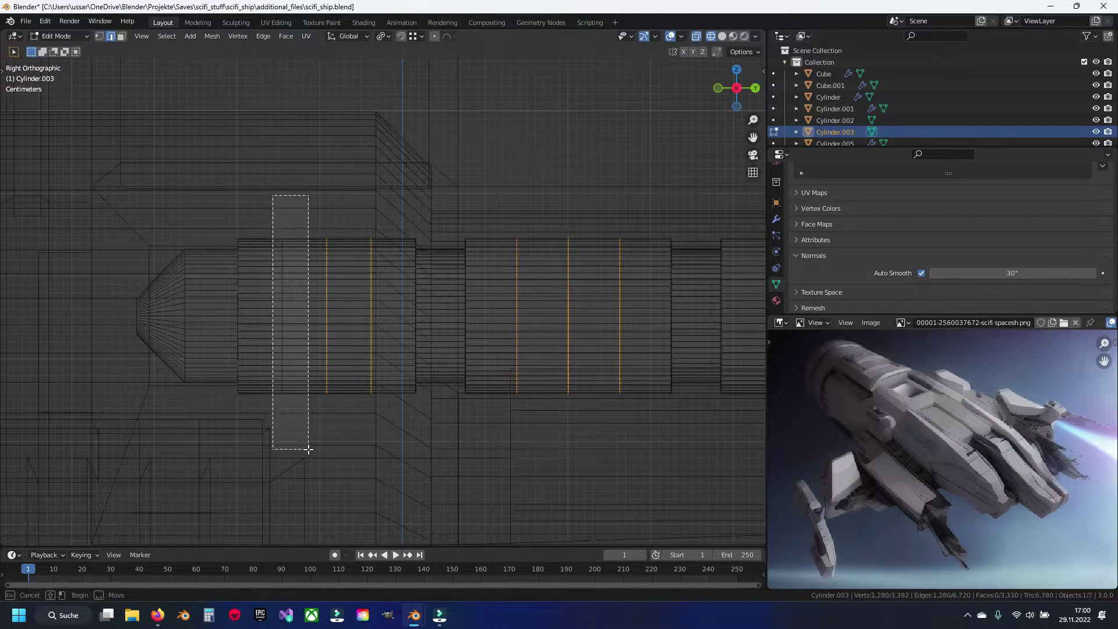
pyautogui.hotkey('shift', 'z')
pyautogui.keyDown('shift'); pyautogui.moveTo(371, 281); pyautogui.dragTo(272, 259, button='middle'); pyautogui.keyUp('shift')
pyautogui.scroll(2, 272, 259)
# Bevel the selected loops into thin 0.00822 m bands.
pyautogui.hotkey('ctrl', 'b')
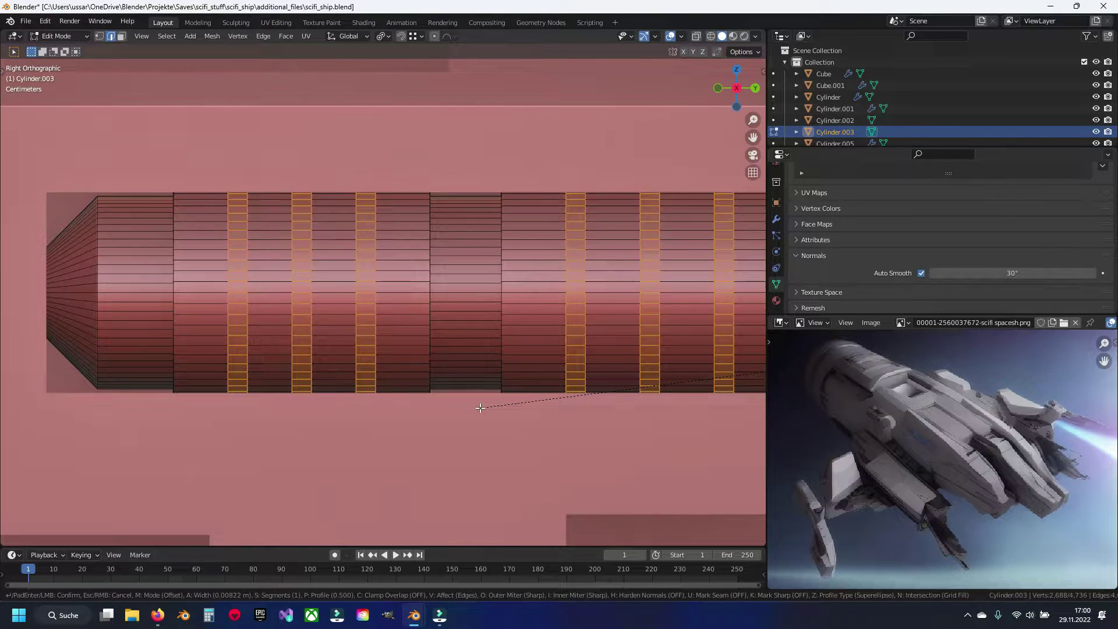
pyautogui.click(480, 408)
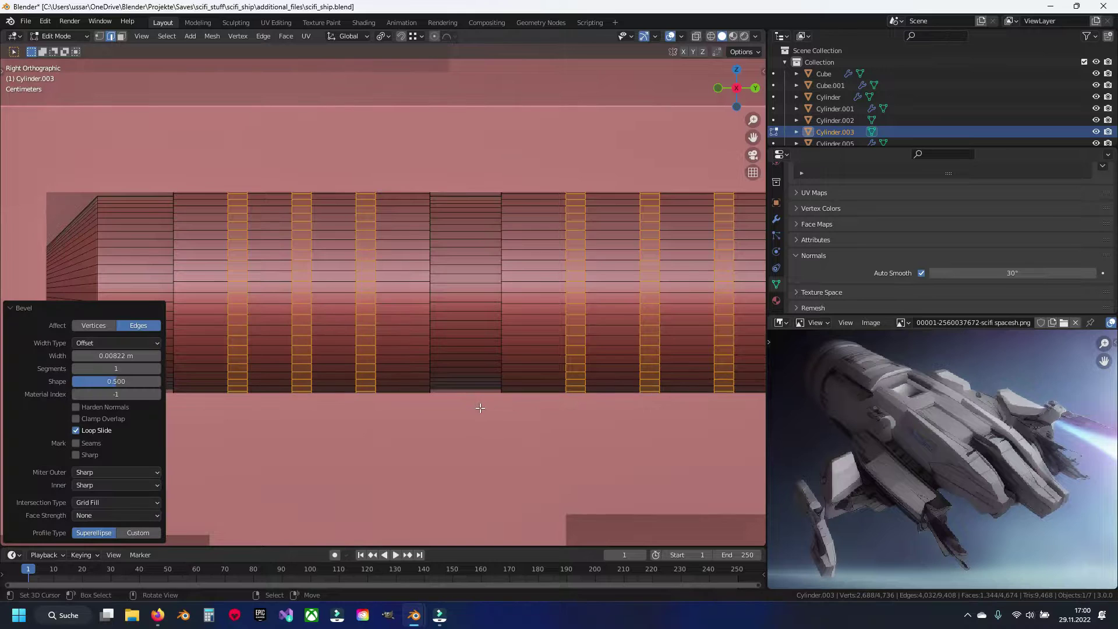
pyautogui.keyDown('shift'); pyautogui.moveTo(544, 434); pyautogui.dragTo(488, 417, button='middle'); pyautogui.keyUp('shift')
# Extrude the bevelled bands in place and scale them inward, keeping their length fixed.
pyautogui.press('e')
pyautogui.press('s')
pyautogui.hotkey('shift', 'y')
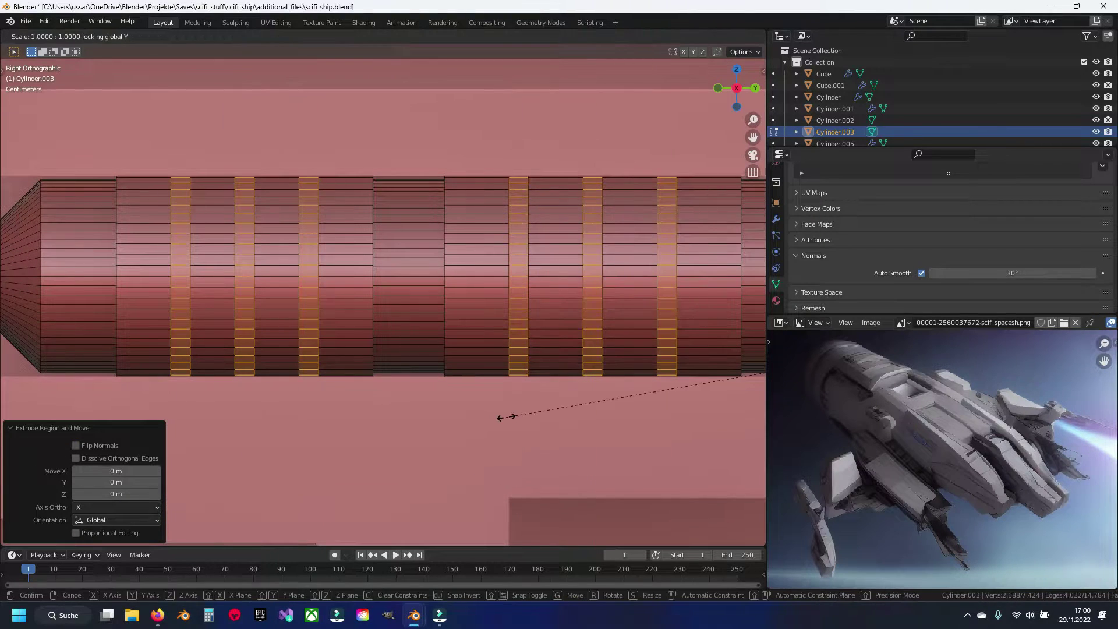
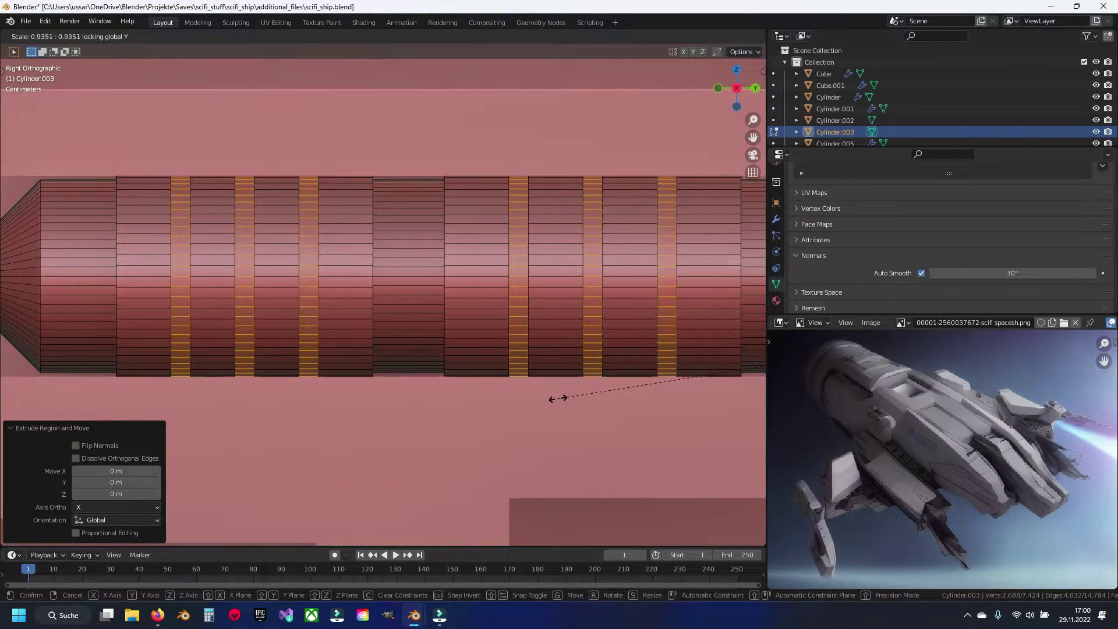
# Confirm the ring scale at 0.826, clear the selection and save scifi_ship.blend.
pyautogui.click(645, 368)
pyautogui.scroll(-3, 645, 368)
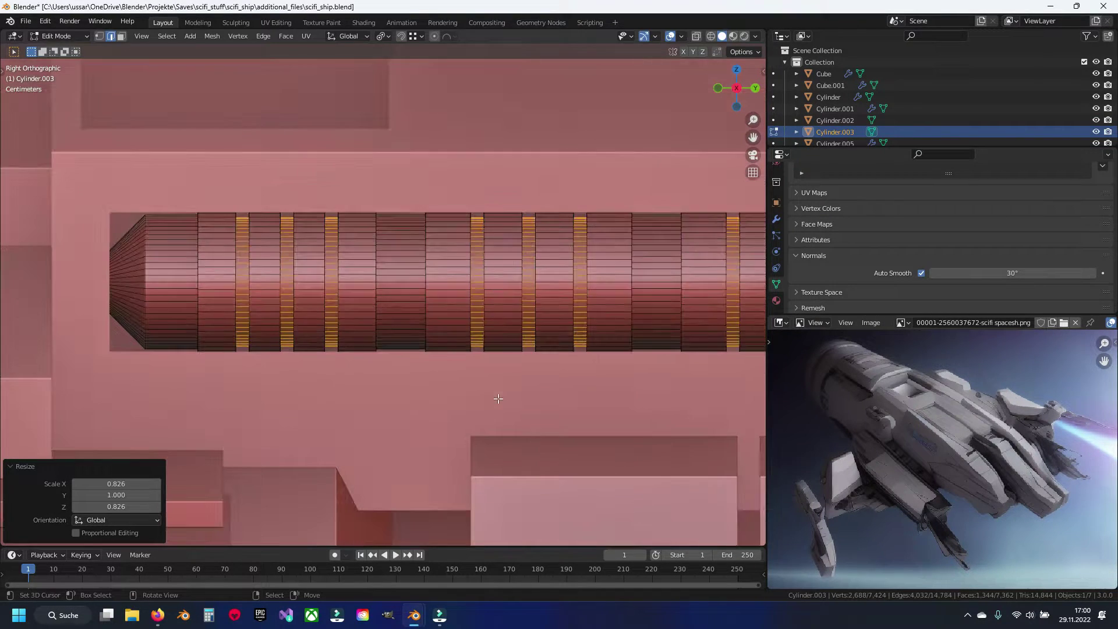
pyautogui.press('Tab')
pyautogui.hotkey('alt', 'a')
pyautogui.hotkey('ctrl', 's')
# Pan and orbit onto the cylinder and re-enter Edit Mode on its mesh.
pyautogui.moveTo(570, 375)
pyautogui.keyDown('shift'); pyautogui.mouseDown(button='middle')
pyautogui.moveTo(401, 386)
pyautogui.moveTo(497, 386)
pyautogui.moveTo(442, 408)
pyautogui.moveTo(533, 385)
pyautogui.moveTo(414, 396)
pyautogui.mouseUp(button='middle'); pyautogui.keyUp('shift')
pyautogui.scroll(2, 414, 397)
pyautogui.moveTo(270, 393)
pyautogui.keyDown('shift'); pyautogui.mouseDown(button='middle')
pyautogui.moveTo(312, 370)
pyautogui.moveTo(417, 369)
pyautogui.mouseUp(button='middle'); pyautogui.keyUp('shift')
pyautogui.press('Tab')
pyautogui.scroll(2, 413, 344)
pyautogui.scroll(2, 372, 276)
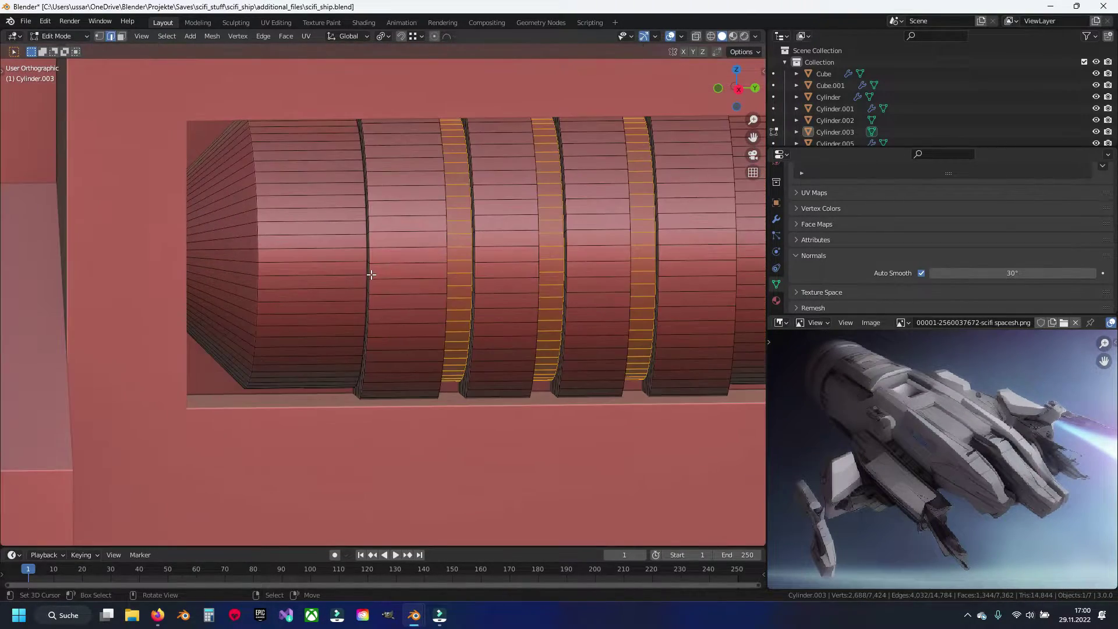
# Select two ring edge loops on the cylinder and begin bevelling them.
pyautogui.hotkey('alt', 'a')
pyautogui.scroll(1, 565, 257)
pyautogui.keyDown('alt'); pyautogui.keyDown('shift'); pyautogui.click(439, 304); pyautogui.keyUp('shift'); pyautogui.keyUp('alt')
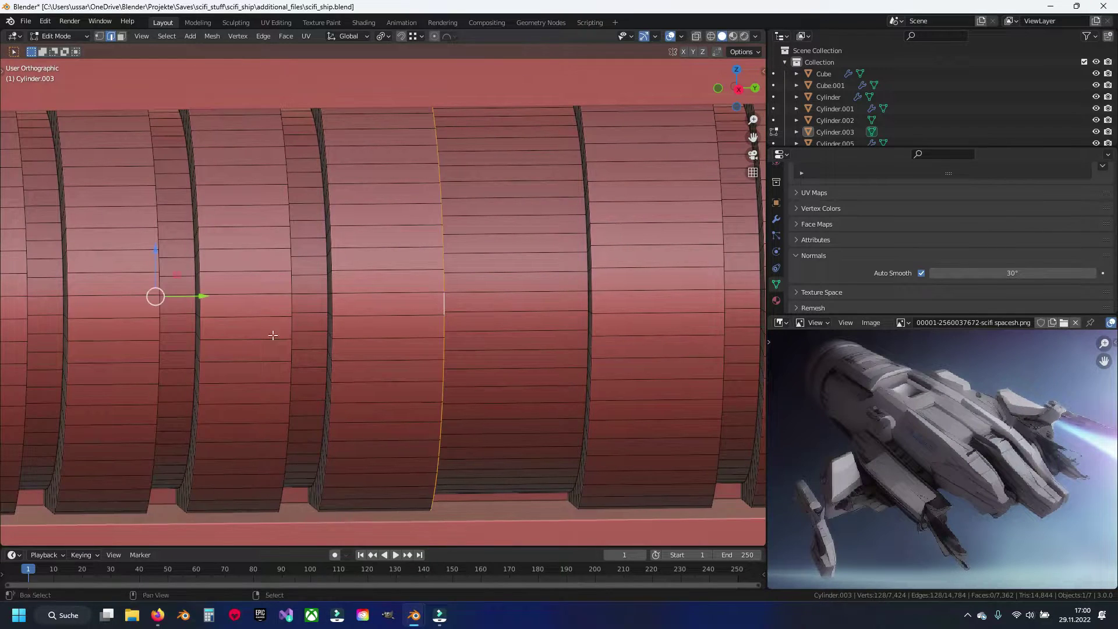
pyautogui.scroll(-1, 439, 303)
pyautogui.hotkey('ctrl', 'b')
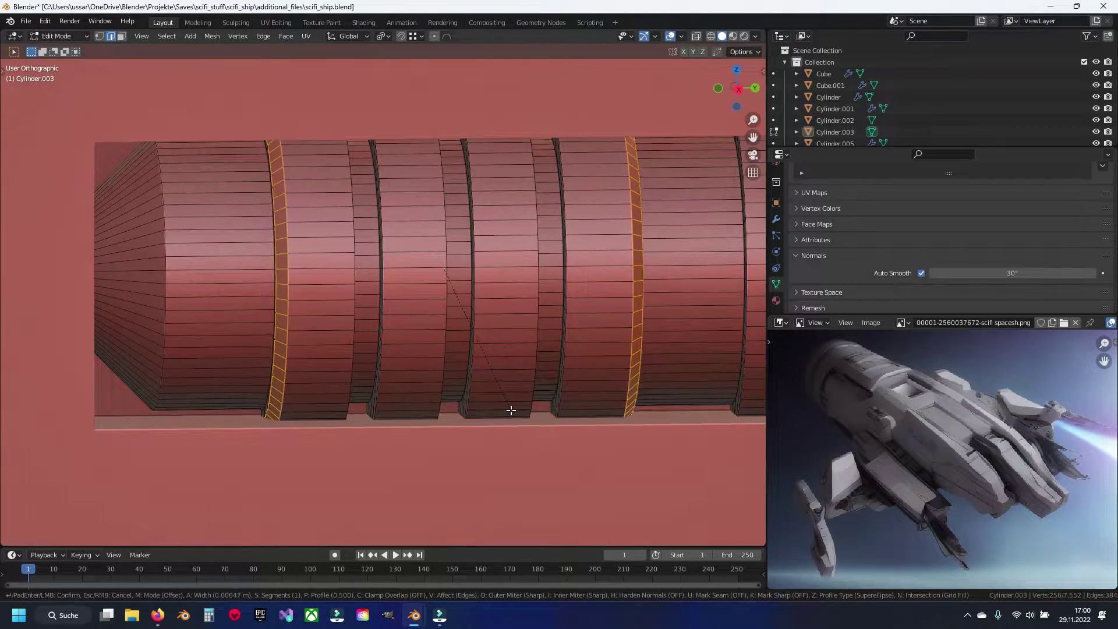
# Cancel the bevel and refine the selection to ring loops, dropping stray lengthwise loops.
pyautogui.press('Escape')
pyautogui.scroll(-3, 408, 291)
pyautogui.scroll(4, 384, 341)
pyautogui.scroll(2, 383, 341)
pyautogui.keyDown('alt'); pyautogui.keyDown('shift'); pyautogui.click(241, 286); pyautogui.keyUp('shift'); pyautogui.keyUp('alt')
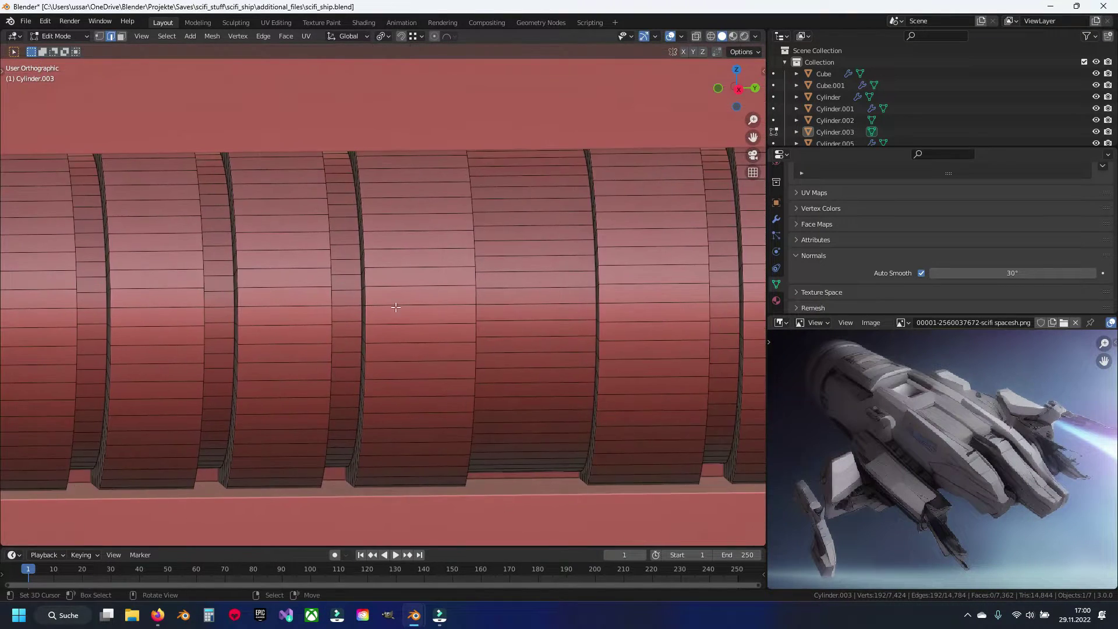
pyautogui.moveTo(366, 289)
pyautogui.mouseDown(button='middle')
pyautogui.moveTo(489, 291)
pyautogui.moveTo(344, 315)
pyautogui.mouseUp(button='middle')
pyautogui.keyDown('alt'); pyautogui.keyDown('shift'); pyautogui.click(489, 291); pyautogui.keyUp('shift'); pyautogui.keyUp('alt')
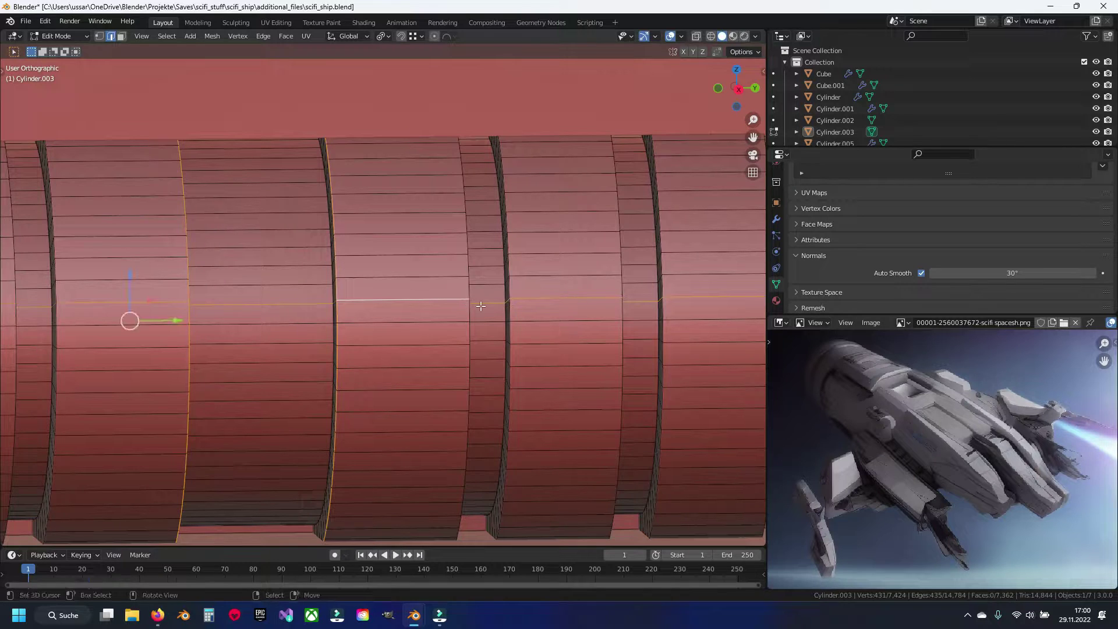
pyautogui.moveTo(471, 308); pyautogui.dragTo(441, 322, button='middle')
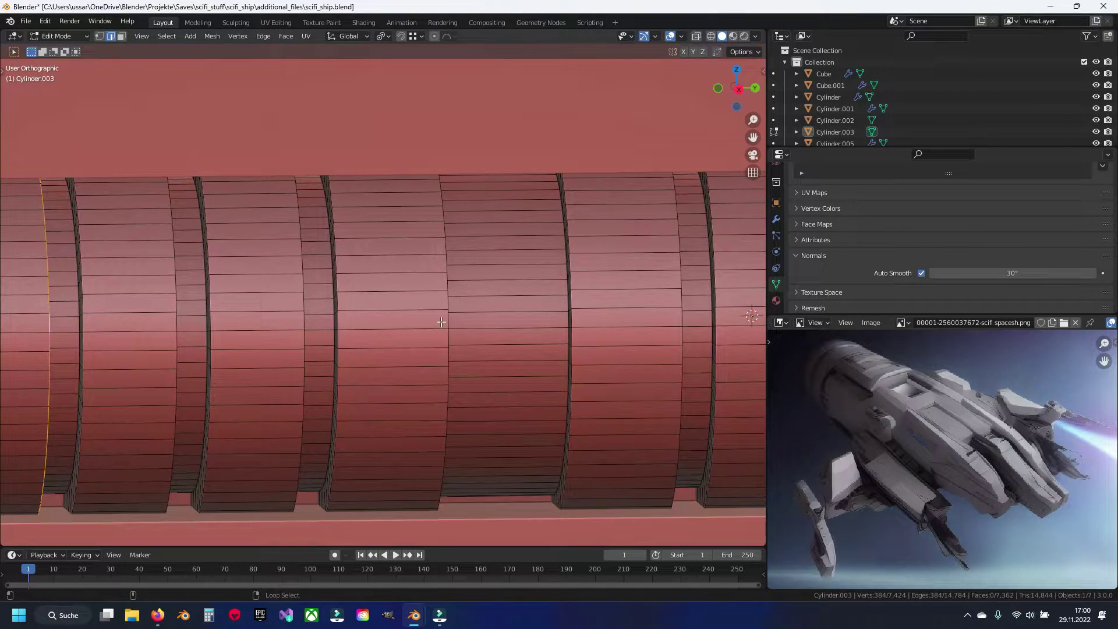
pyautogui.keyDown('alt'); pyautogui.keyDown('shift'); pyautogui.click(443, 324); pyautogui.keyUp('shift'); pyautogui.keyUp('alt')
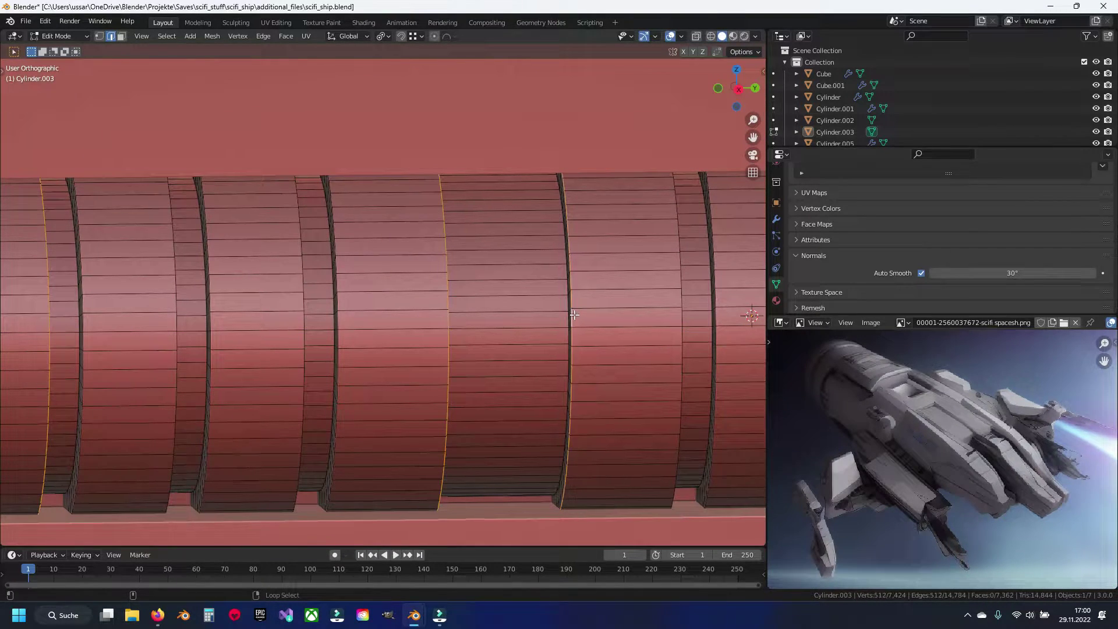
# Add another ring loop near the end cap, then bevel all selected loops to 0.00919 m.
pyautogui.moveTo(574, 314); pyautogui.dragTo(437, 330, button='middle')
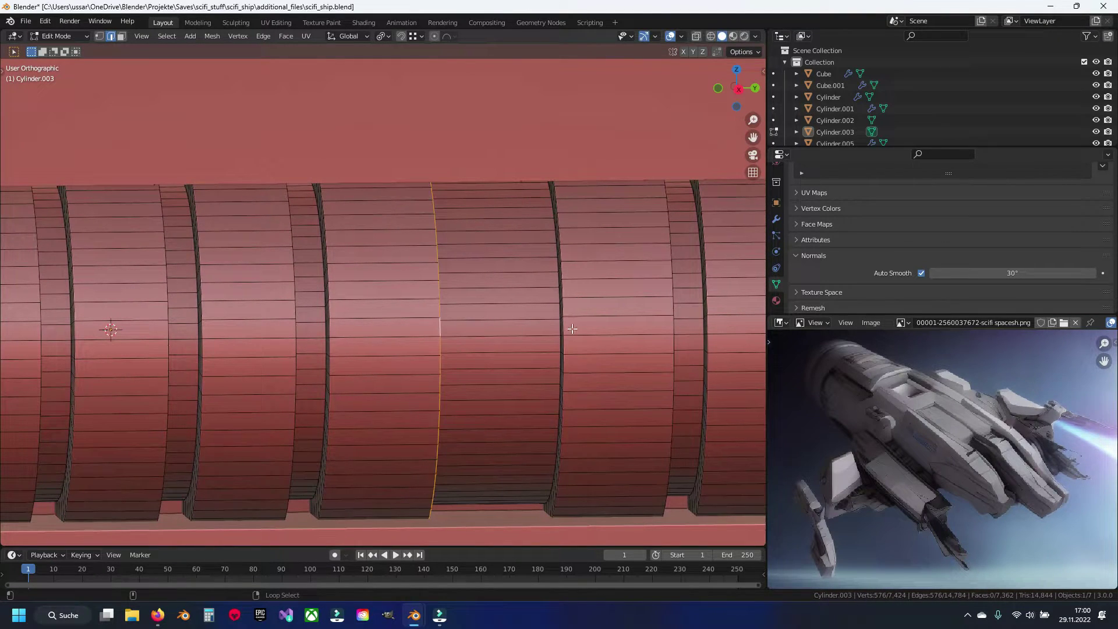
pyautogui.moveTo(612, 321); pyautogui.dragTo(415, 341, button='middle')
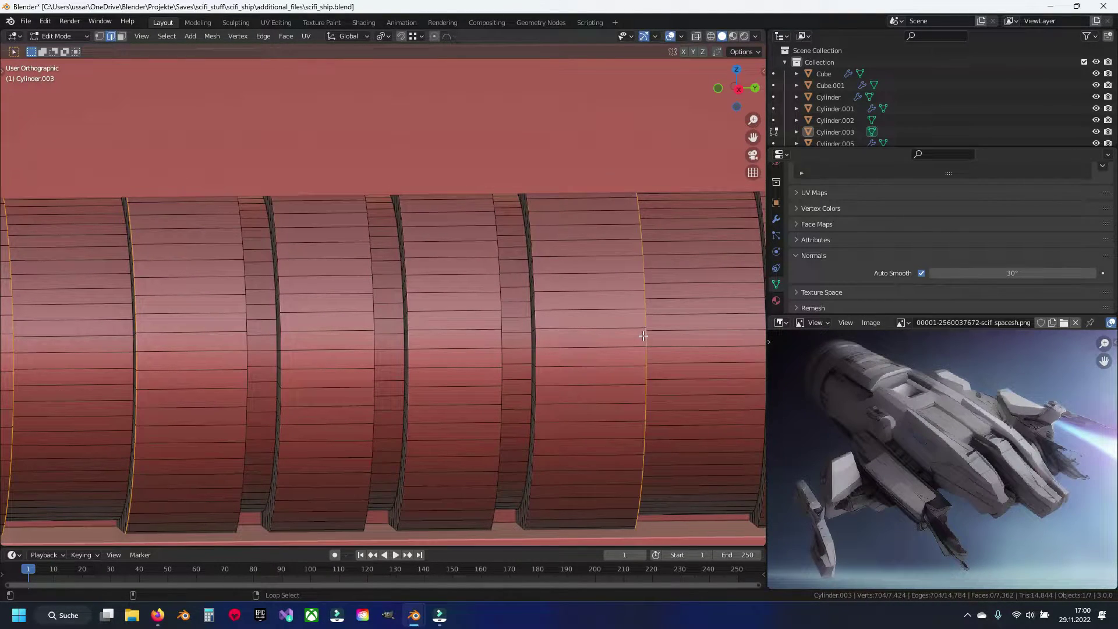
pyautogui.moveTo(643, 336); pyautogui.dragTo(457, 329, button='middle')
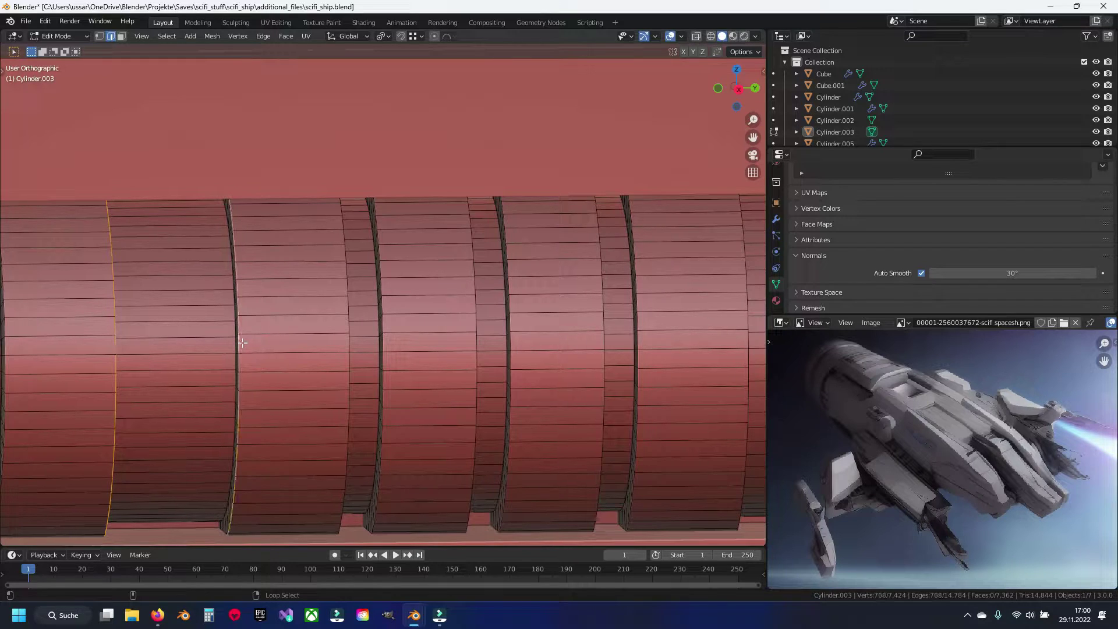
pyautogui.moveTo(745, 337); pyautogui.dragTo(356, 332, button='middle')
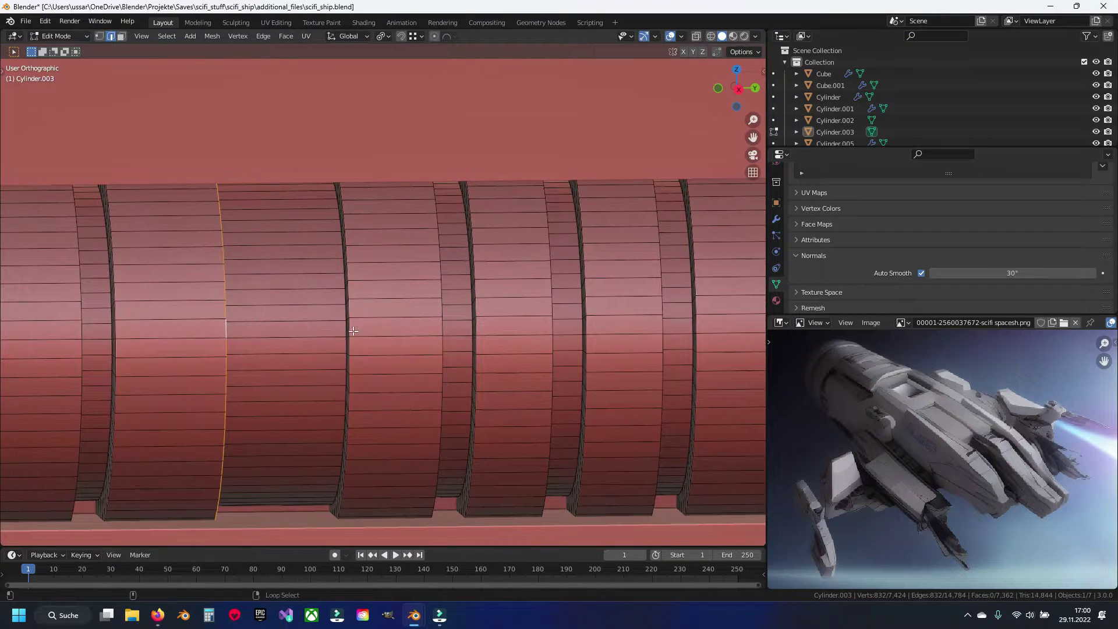
pyautogui.moveTo(730, 322)
pyautogui.keyDown('shift'); pyautogui.mouseDown(button='middle')
pyautogui.moveTo(362, 333)
pyautogui.moveTo(437, 391)
pyautogui.mouseUp(button='middle'); pyautogui.keyUp('shift')
pyautogui.keyDown('alt'); pyautogui.keyDown('shift'); pyautogui.click(388, 333); pyautogui.keyUp('shift'); pyautogui.keyUp('alt')
pyautogui.moveTo(340, 376)
pyautogui.mouseDown(button='middle')
pyautogui.moveTo(595, 364)
pyautogui.moveTo(442, 387)
pyautogui.moveTo(415, 374)
pyautogui.moveTo(439, 372)
pyautogui.mouseUp(button='middle')
pyautogui.hotkey('ctrl', 'b')
pyautogui.click(474, 407)
# Return to Object Mode and save scifi_ship.blend.
pyautogui.press('Tab')
pyautogui.scroll(-3, 440, 369)
pyautogui.hotkey('ctrl', 's')
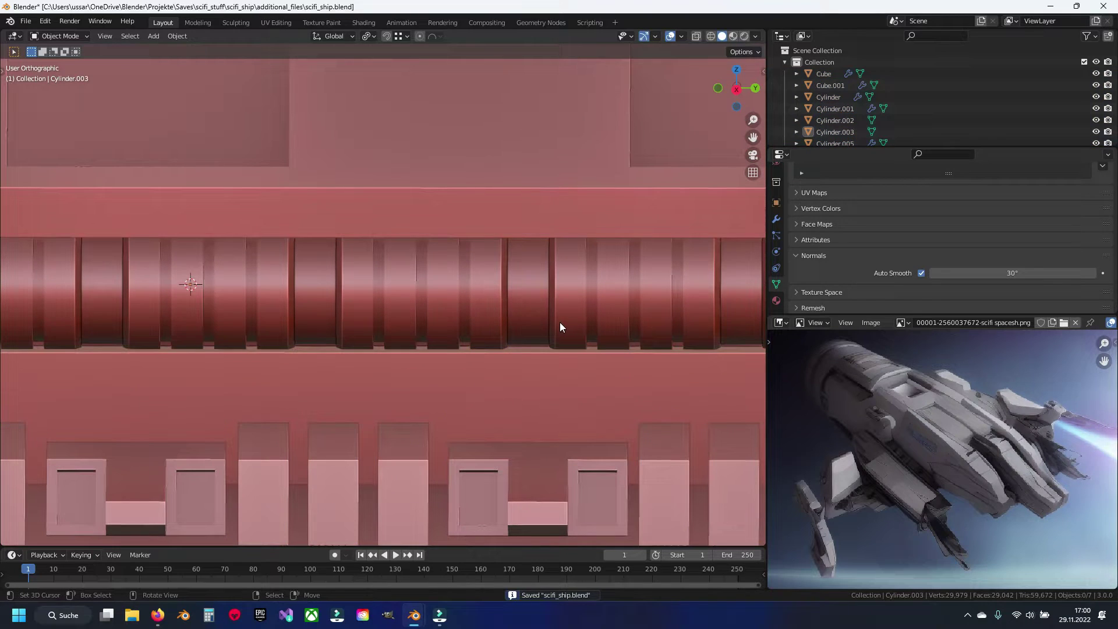
# Pan and zoom along the cylinder to review the bevelled ring bands from the side.
pyautogui.keyDown('shift'); pyautogui.moveTo(338, 314); pyautogui.dragTo(494, 330, button='middle'); pyautogui.keyUp('shift')
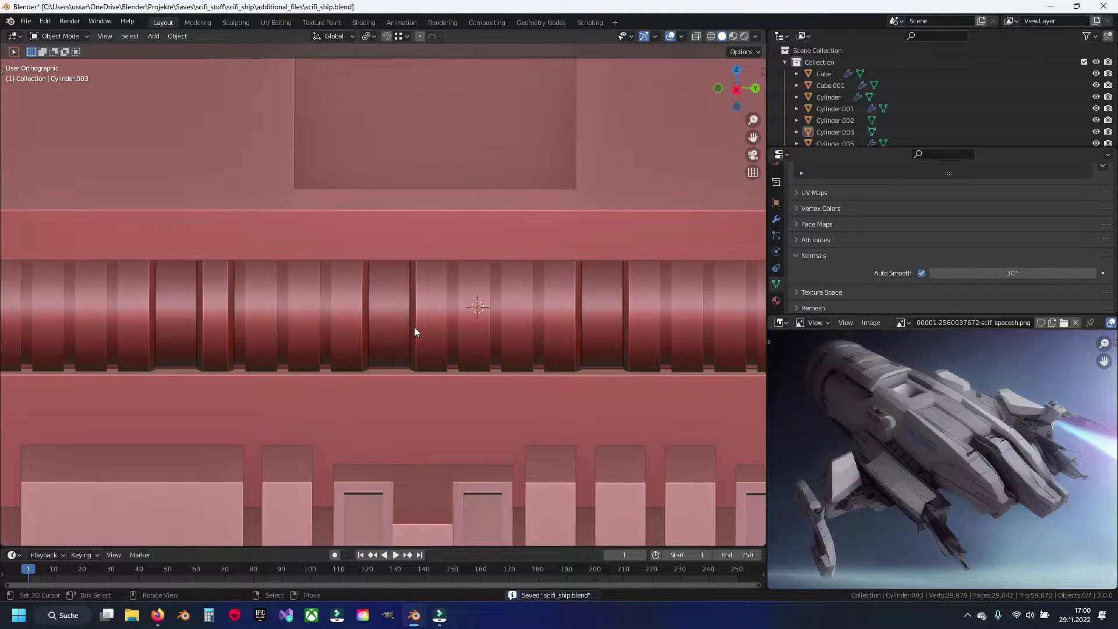
pyautogui.scroll(1, 414, 326)
pyautogui.keyDown('shift'); pyautogui.moveTo(274, 331); pyautogui.dragTo(532, 331, button='middle'); pyautogui.keyUp('shift')
pyautogui.moveTo(285, 327)
pyautogui.keyDown('shift'); pyautogui.mouseDown(button='middle')
pyautogui.moveTo(449, 334)
pyautogui.moveTo(428, 360)
pyautogui.mouseUp(button='middle'); pyautogui.keyUp('shift')
pyautogui.scroll(1, 391, 344)
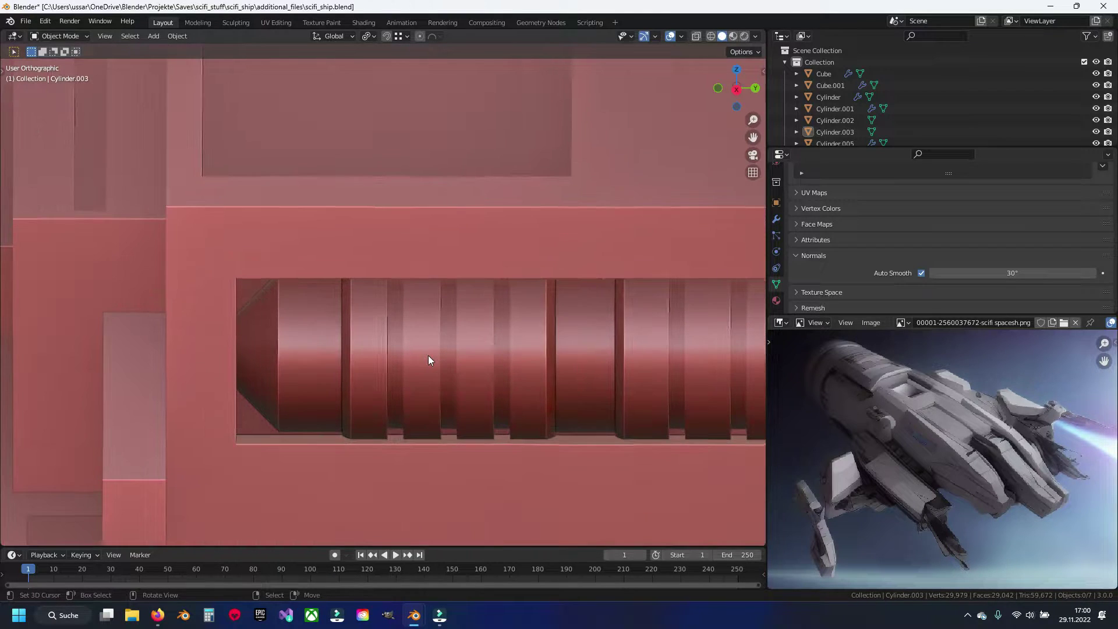
pyautogui.scroll(1, 428, 360)
pyautogui.scroll(1, 417, 327)
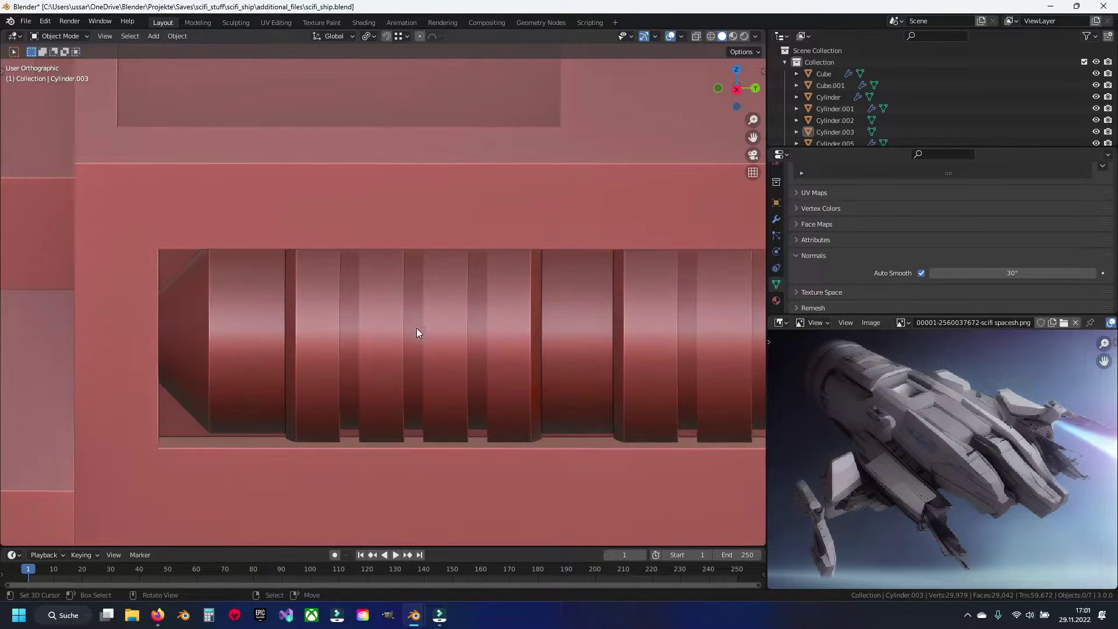
pyautogui.scroll(-1, 389, 303)
pyautogui.moveTo(389, 308)
pyautogui.keyDown('shift'); pyautogui.mouseDown(button='middle')
pyautogui.moveTo(330, 302)
pyautogui.moveTo(445, 321)
pyautogui.moveTo(331, 321)
pyautogui.moveTo(373, 320)
pyautogui.moveTo(348, 305)
pyautogui.mouseUp(button='middle'); pyautogui.keyUp('shift')
# Re-enter Edit Mode on Cylinder.003, deselect everything and save again.
pyautogui.press('Tab')
pyautogui.hotkey('alt', 'a')
pyautogui.hotkey('ctrl', 's')
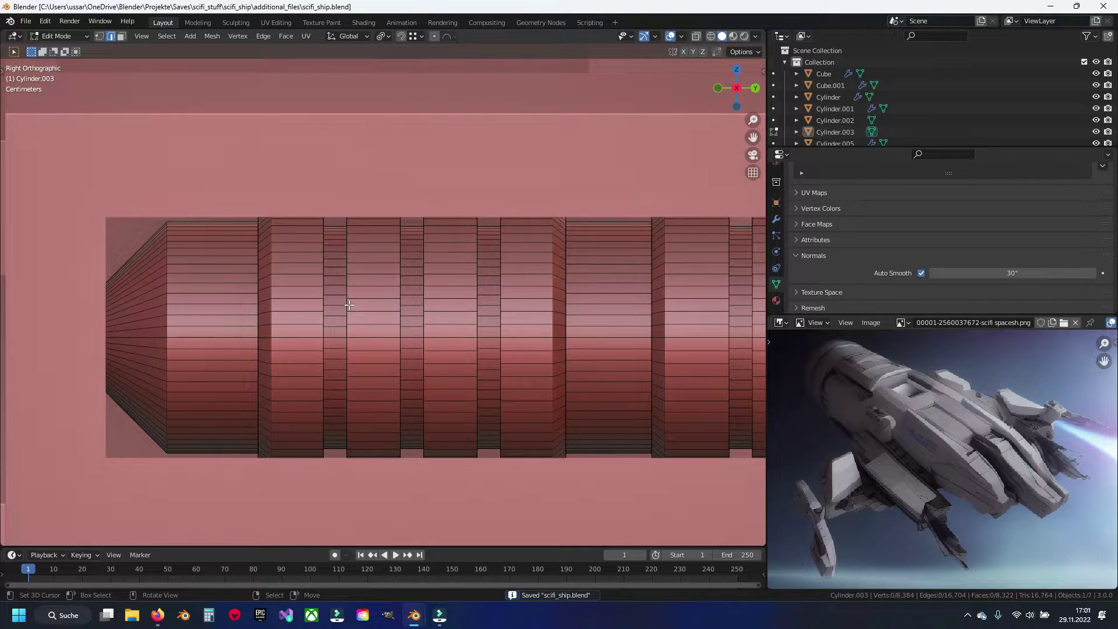
# Bring the tapered end into view, switch to face select and pick a hull ring face.
pyautogui.scroll(-2, 379, 320)
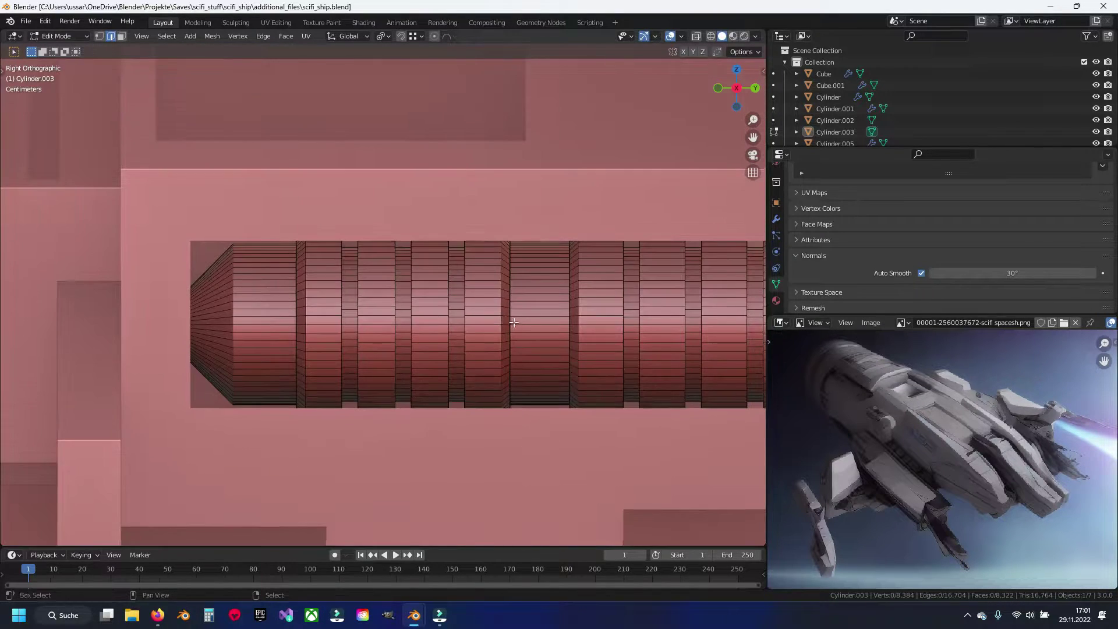
pyautogui.keyDown('ctrl'); pyautogui.scroll(-3, 376, 319); pyautogui.keyUp('ctrl')
pyautogui.scroll(3, 374, 319)
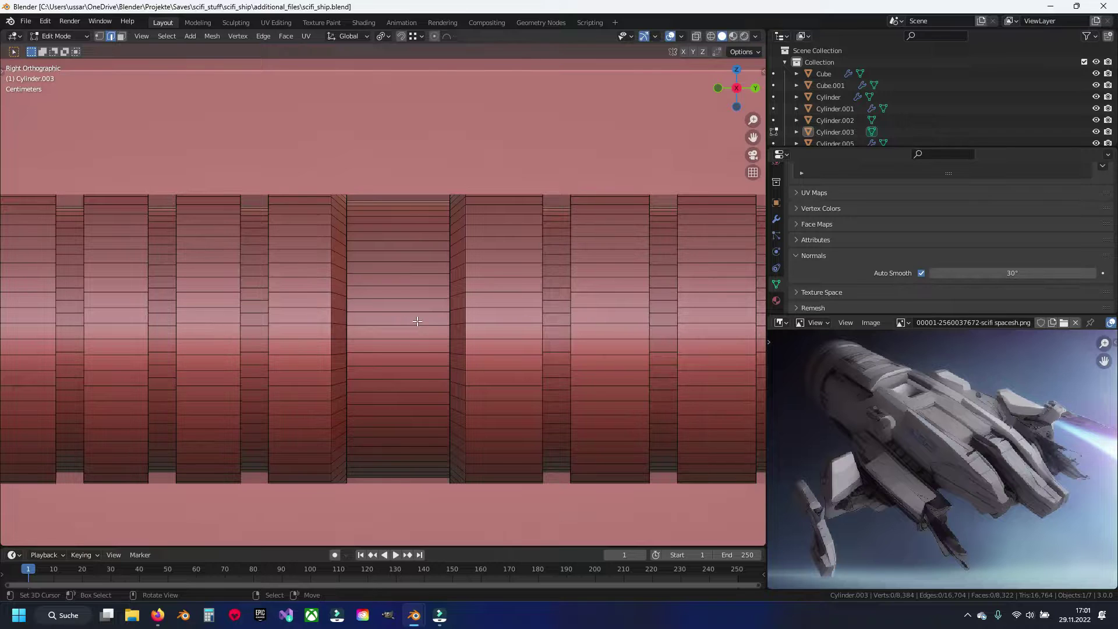
pyautogui.moveTo(417, 321); pyautogui.dragTo(359, 308, button='middle')
pyautogui.keyDown('shift'); pyautogui.moveTo(177, 313); pyautogui.dragTo(510, 308, button='middle'); pyautogui.keyUp('shift')
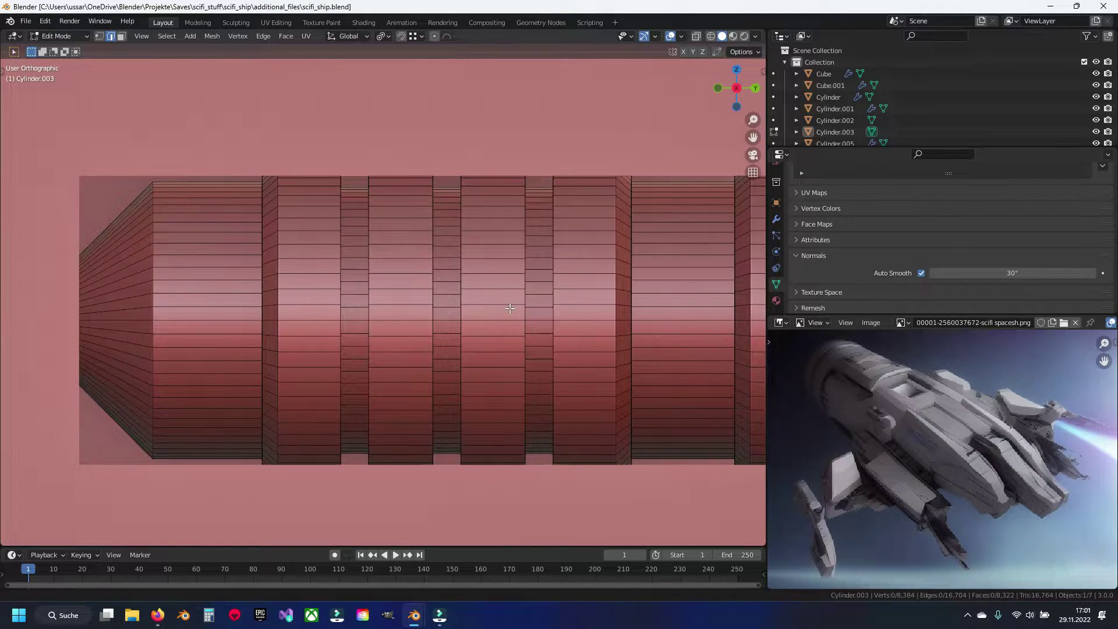
pyautogui.press('3')
pyautogui.scroll(1, 401, 336)
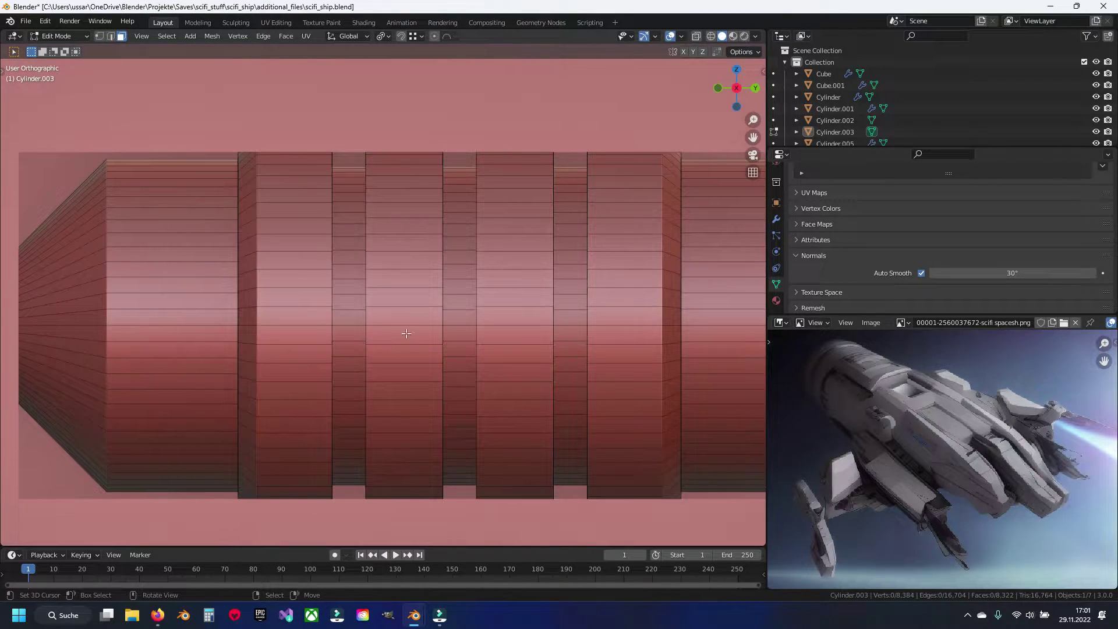
pyautogui.click(348, 317)
pyautogui.hotkey('ctrl', 's')
pyautogui.press('KP_Decimal')
pyautogui.scroll(-5, 349, 317)
# Select a column of four faces across the rings and delete them.
pyautogui.moveTo(348, 317); pyautogui.dragTo(304, 297, button='middle')
pyautogui.moveTo(388, 386); pyautogui.dragTo(376, 350, button='middle')
pyautogui.keyDown('shift'); pyautogui.click(372, 343); pyautogui.keyUp('shift')
pyautogui.keyDown('shift'); pyautogui.click(373, 253); pyautogui.keyUp('shift')
pyautogui.keyDown('shift'); pyautogui.click(374, 368); pyautogui.keyUp('shift')
pyautogui.press('x')
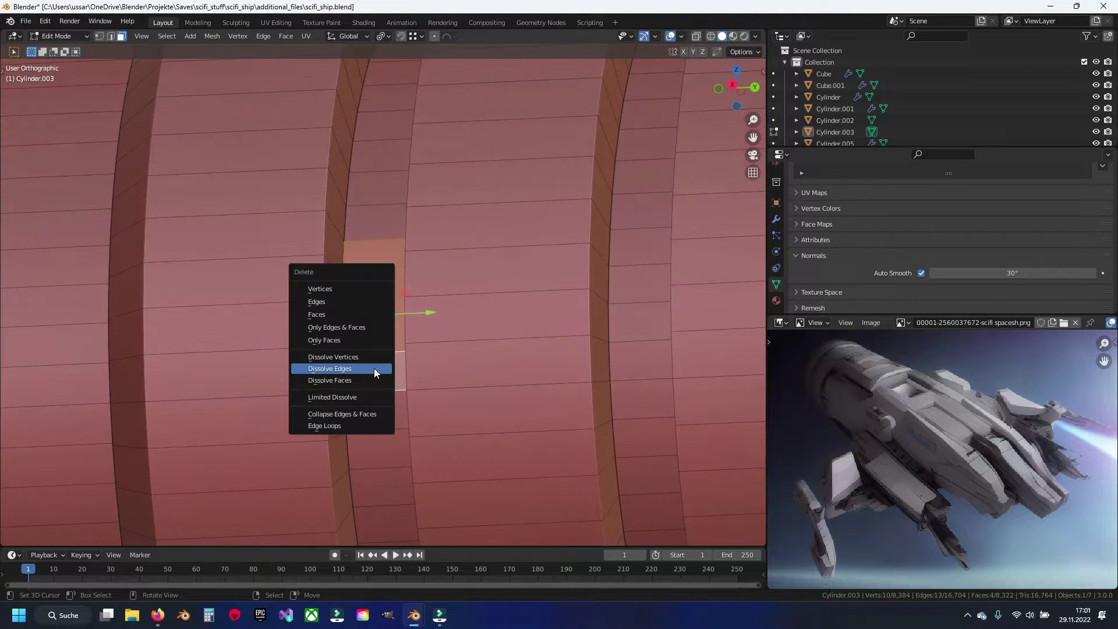
pyautogui.click(372, 317)
# Delete two more adjacent face columns to widen the stepped notch.
pyautogui.click(329, 372)
pyautogui.keyDown('ctrl'); pyautogui.click(337, 233); pyautogui.keyUp('ctrl')
pyautogui.press('x')
pyautogui.click(338, 253)
pyautogui.moveTo(337, 253); pyautogui.dragTo(426, 253, button='middle')
pyautogui.click(438, 249)
pyautogui.keyDown('ctrl'); pyautogui.click(429, 340); pyautogui.keyUp('ctrl')
pyautogui.press('x')
pyautogui.click(439, 364)
# Preview the notch in Object Mode from the side, then return to Edit Mode.
pyautogui.moveTo(449, 266); pyautogui.dragTo(369, 277, button='middle')
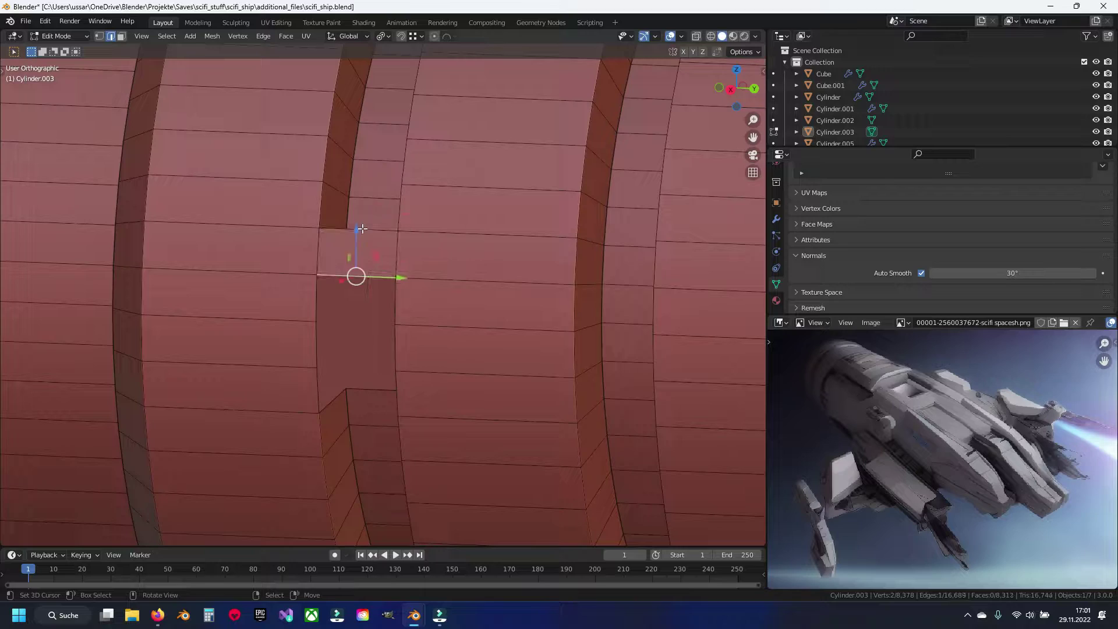
pyautogui.scroll(-5, 385, 308)
pyautogui.press('Tab')
pyautogui.moveTo(385, 308)
pyautogui.mouseDown(button='middle')
pyautogui.moveTo(454, 256)
pyautogui.moveTo(434, 292)
pyautogui.moveTo(365, 324)
pyautogui.moveTo(322, 327)
pyautogui.moveTo(297, 287)
pyautogui.mouseUp(button='middle')
pyautogui.press('Tab')
pyautogui.scroll(3, 361, 326)
# In face select, select face columns across several neighbouring hull rings.
pyautogui.press('3')
pyautogui.click(290, 281)
pyautogui.keyDown('shift'); pyautogui.click(290, 308); pyautogui.keyUp('shift')
pyautogui.keyDown('shift'); pyautogui.click(290, 335); pyautogui.keyUp('shift')
pyautogui.keyDown('shift'); pyautogui.click(290, 361); pyautogui.keyUp('shift')
pyautogui.keyDown('shift'); pyautogui.click(265, 365); pyautogui.keyUp('shift')
pyautogui.keyDown('shift'); pyautogui.click(265, 334); pyautogui.keyUp('shift')
pyautogui.keyDown('shift'); pyautogui.click(265, 304); pyautogui.keyUp('shift')
pyautogui.keyDown('shift'); pyautogui.click(265, 272); pyautogui.keyUp('shift')
pyautogui.keyDown('shift'); pyautogui.click(458, 282); pyautogui.keyUp('shift')
pyautogui.keyDown('shift'); pyautogui.click(456, 333); pyautogui.keyUp('shift')
pyautogui.keyDown('shift'); pyautogui.click(443, 357); pyautogui.keyUp('shift')
pyautogui.keyDown('shift'); pyautogui.click(433, 332); pyautogui.keyUp('shift')
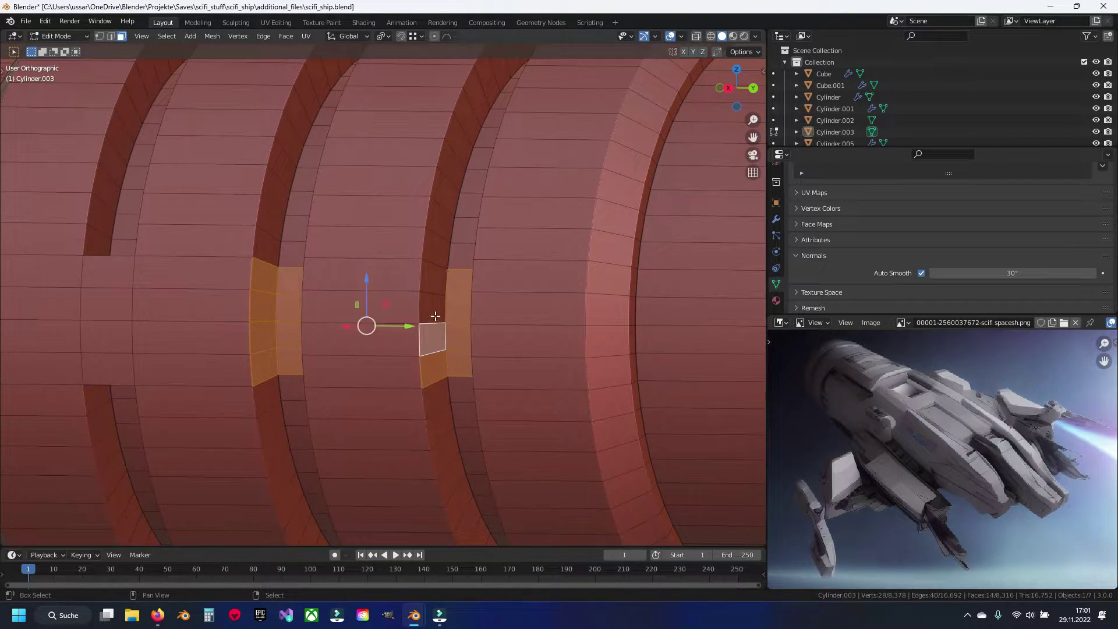
pyautogui.keyDown('shift'); pyautogui.click(432, 303); pyautogui.keyUp('shift')
pyautogui.keyDown('shift'); pyautogui.click(431, 275); pyautogui.keyUp('shift')
# Add faces from two more ring columns and delete all the selected faces.
pyautogui.moveTo(432, 274); pyautogui.dragTo(465, 313, button='middle')
pyautogui.keyDown('shift'); pyautogui.click(495, 294); pyautogui.keyUp('shift')
pyautogui.keyDown('shift'); pyautogui.click(495, 326); pyautogui.keyUp('shift')
pyautogui.keyDown('shift'); pyautogui.click(495, 358); pyautogui.keyUp('shift')
pyautogui.keyDown('shift'); pyautogui.click(495, 390); pyautogui.keyUp('shift')
pyautogui.keyDown('shift'); pyautogui.click(343, 302); pyautogui.keyUp('shift')
pyautogui.keyDown('shift'); pyautogui.click(344, 333); pyautogui.keyUp('shift')
pyautogui.keyDown('shift'); pyautogui.click(343, 398); pyautogui.keyUp('shift')
pyautogui.press('x')
pyautogui.click(351, 402)
# Switch to edge select and fill the exposed gaps with new faces.
pyautogui.press('2')
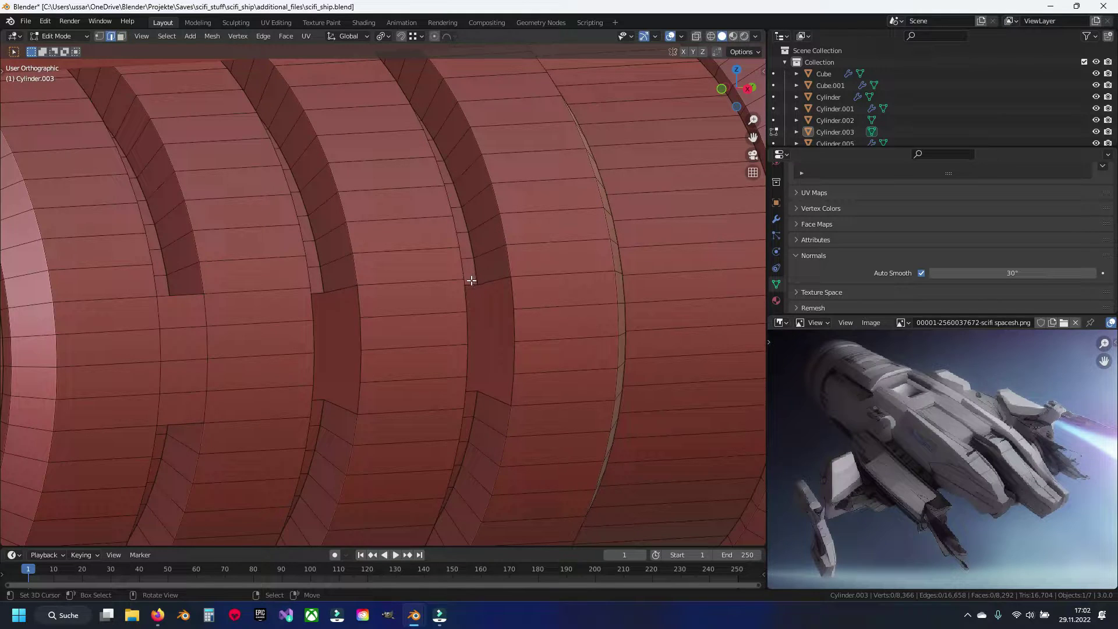
pyautogui.press('f')
pyautogui.press('f')
pyautogui.press('f')
pyautogui.press('f')
pyautogui.press('f')
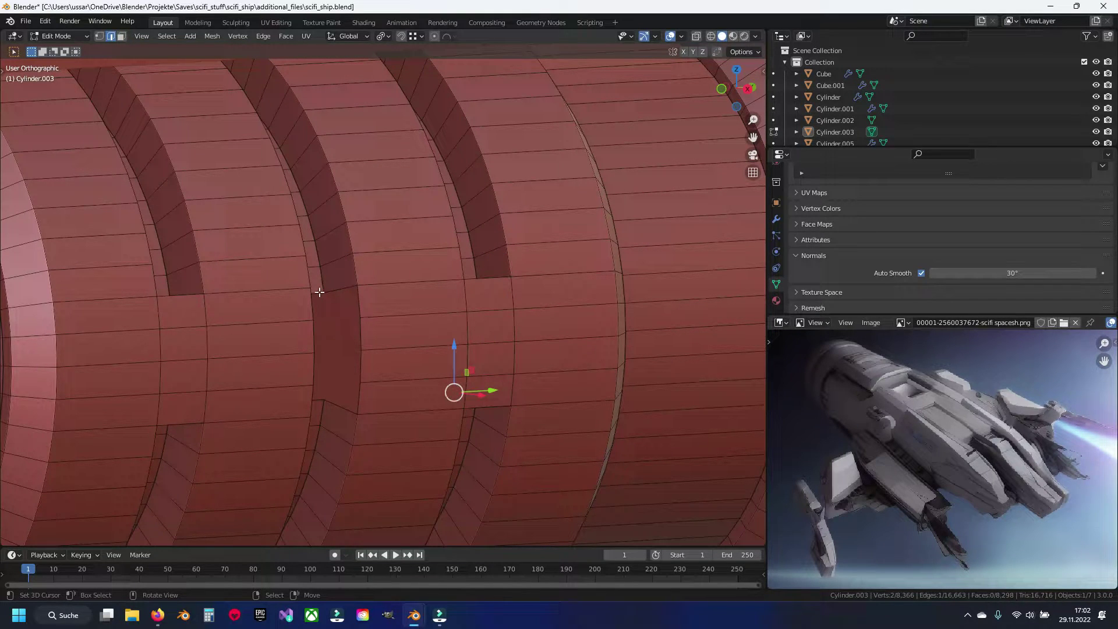
pyautogui.press('f')
pyautogui.press('f')
pyautogui.press('f')
pyautogui.press('f')
pyautogui.press('f')
pyautogui.press('f')
pyautogui.scroll(-3, 361, 314)
pyautogui.scroll(-3, 375, 323)
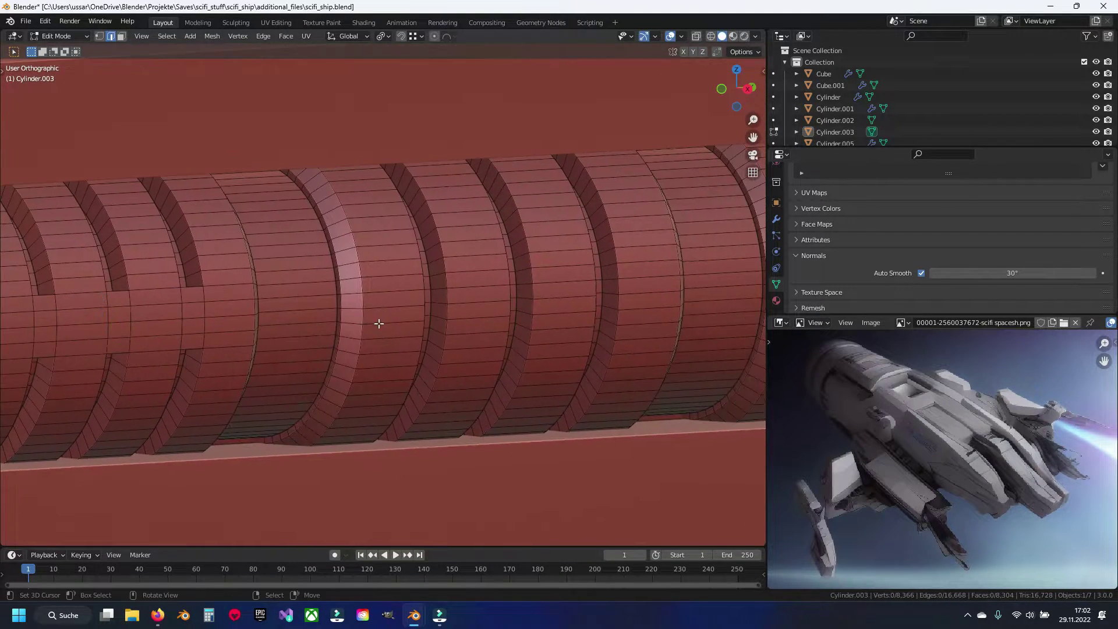
pyautogui.moveTo(375, 323); pyautogui.dragTo(379, 333, button='middle')
# From the right side view, select groove faces in the first ring columns of the cylinder.
pyautogui.press('3')
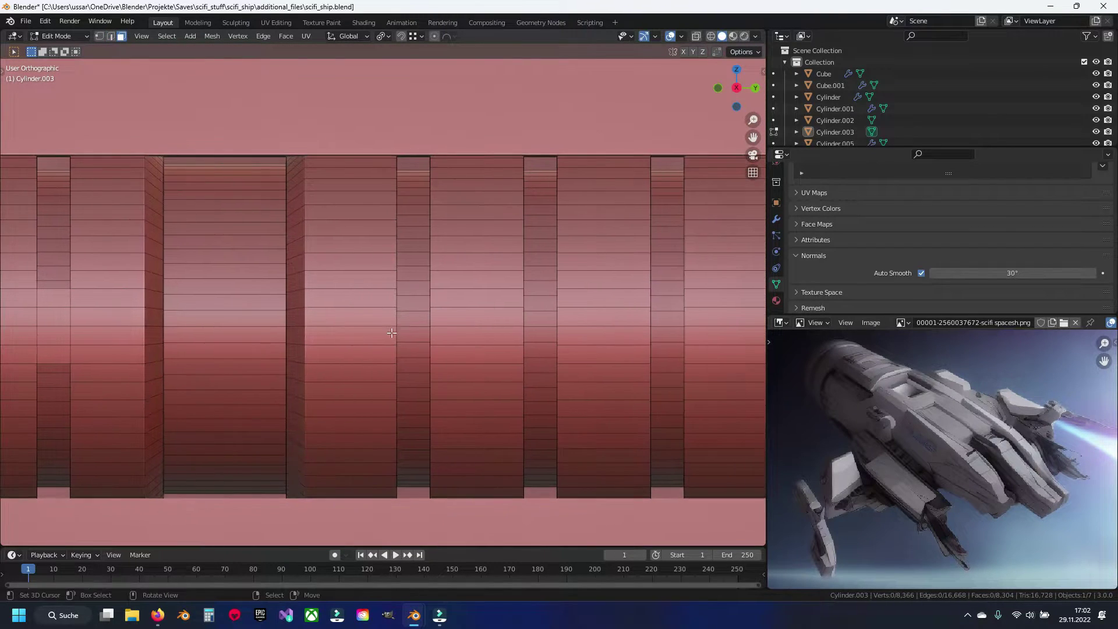
pyautogui.press('KP_3')
pyautogui.scroll(1, 385, 330)
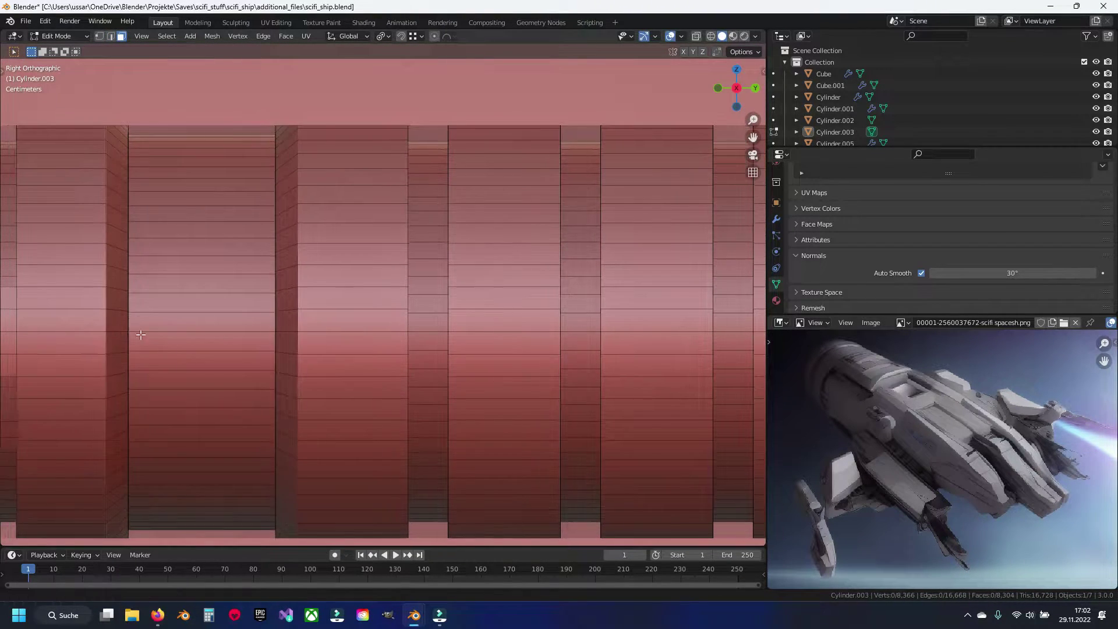
pyautogui.keyDown('shift'); pyautogui.moveTo(397, 329); pyautogui.dragTo(332, 324, button='middle'); pyautogui.keyUp('shift')
pyautogui.click(452, 317)
pyautogui.moveTo(541, 322)
pyautogui.keyDown('shift'); pyautogui.mouseDown(button='middle')
pyautogui.moveTo(460, 326)
pyautogui.moveTo(377, 379)
pyautogui.mouseUp(button='middle'); pyautogui.keyUp('shift')
pyautogui.keyDown('shift'); pyautogui.click(452, 356); pyautogui.keyUp('shift')
pyautogui.keyDown('shift'); pyautogui.click(461, 300); pyautogui.keyUp('shift')
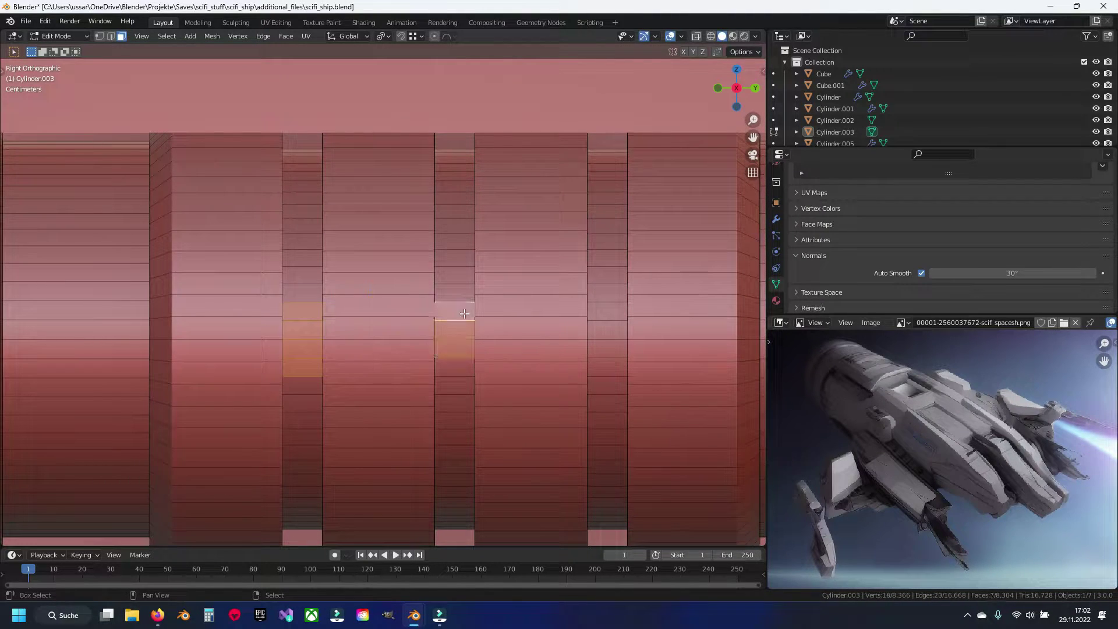
pyautogui.keyDown('shift'); pyautogui.click(454, 368); pyautogui.keyUp('shift')
pyautogui.keyDown('shift'); pyautogui.moveTo(454, 368); pyautogui.dragTo(259, 381, button='middle'); pyautogui.keyUp('shift')
pyautogui.keyDown('shift'); pyautogui.click(416, 343); pyautogui.keyUp('shift')
pyautogui.keyDown('shift'); pyautogui.click(416, 324); pyautogui.keyUp('shift')
pyautogui.keyDown('shift'); pyautogui.click(416, 362); pyautogui.keyUp('shift')
pyautogui.keyDown('shift'); pyautogui.click(420, 398); pyautogui.keyUp('shift')
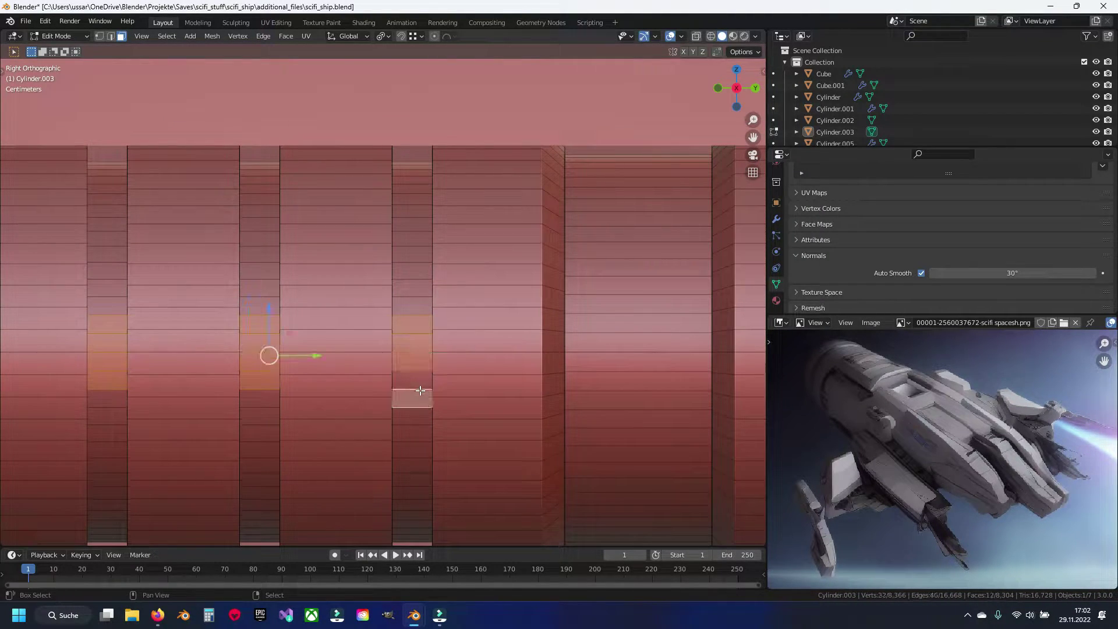
pyautogui.keyDown('shift'); pyautogui.click(412, 398); pyautogui.keyUp('shift')
pyautogui.keyDown('shift'); pyautogui.click(414, 382); pyautogui.keyUp('shift')
# Add four- and three-face runs from the next grooves along the hull to the selection.
pyautogui.keyDown('shift'); pyautogui.moveTo(600, 357); pyautogui.dragTo(414, 355, button='middle'); pyautogui.keyUp('shift')
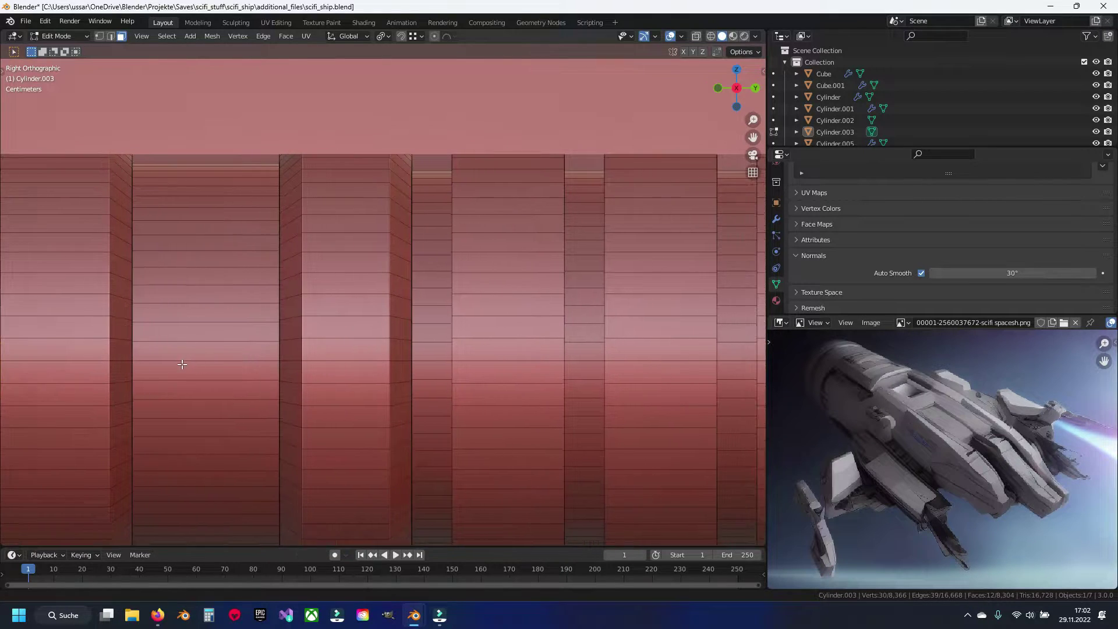
pyautogui.keyDown('shift'); pyautogui.click(571, 357); pyautogui.keyUp('shift')
pyautogui.keyDown('shift'); pyautogui.click(571, 372); pyautogui.keyUp('shift')
pyautogui.keyDown('shift'); pyautogui.click(571, 333); pyautogui.keyUp('shift')
pyautogui.keyDown('shift'); pyautogui.click(570, 389); pyautogui.keyUp('shift')
pyautogui.moveTo(717, 371)
pyautogui.keyDown('shift'); pyautogui.mouseDown(button='middle')
pyautogui.moveTo(431, 368)
pyautogui.moveTo(428, 358)
pyautogui.mouseUp(button='middle'); pyautogui.keyUp('shift')
pyautogui.keyDown('shift'); pyautogui.click(440, 386); pyautogui.keyUp('shift')
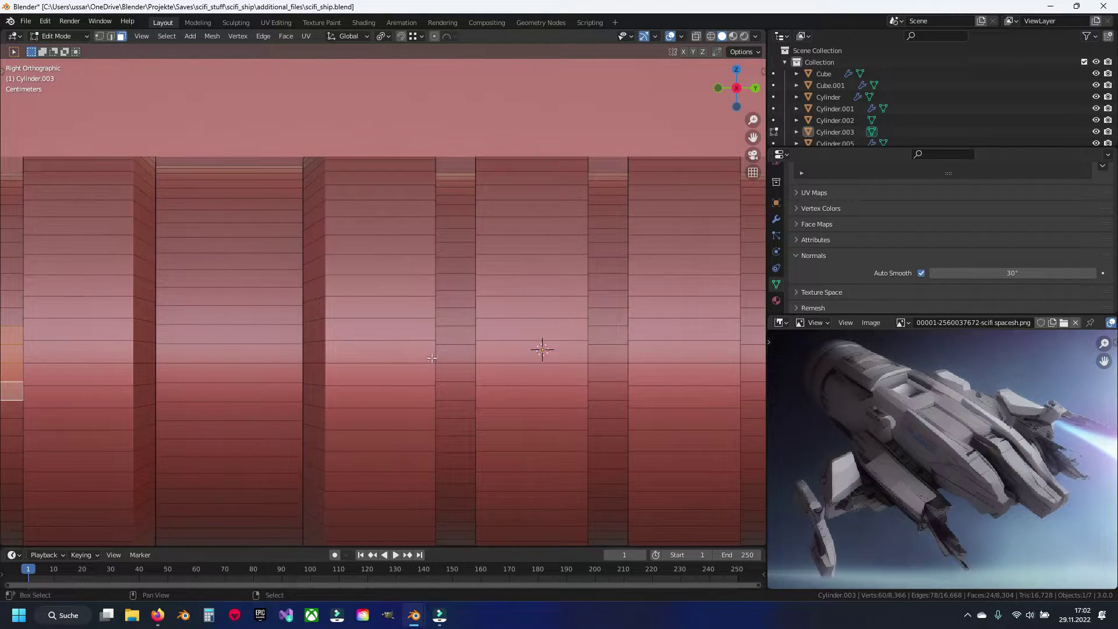
pyautogui.keyDown('shift'); pyautogui.click(604, 353); pyautogui.keyUp('shift')
pyautogui.keyDown('shift'); pyautogui.click(605, 372); pyautogui.keyUp('shift')
pyautogui.keyDown('shift'); pyautogui.click(611, 331); pyautogui.keyUp('shift')
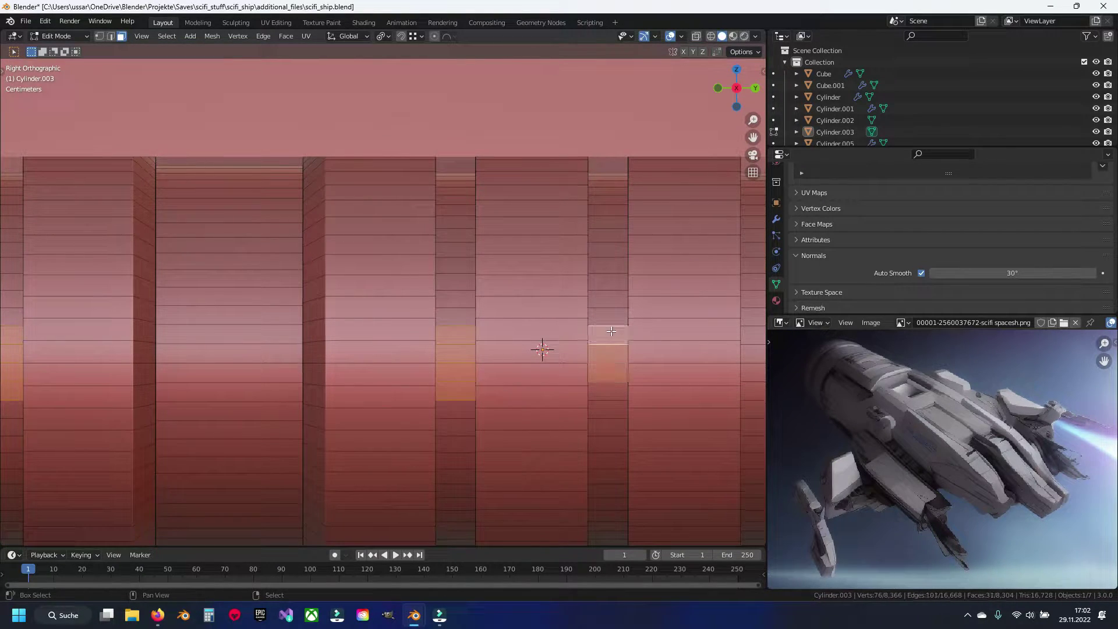
pyautogui.keyDown('shift'); pyautogui.moveTo(644, 383); pyautogui.dragTo(242, 364, button='middle'); pyautogui.keyUp('shift')
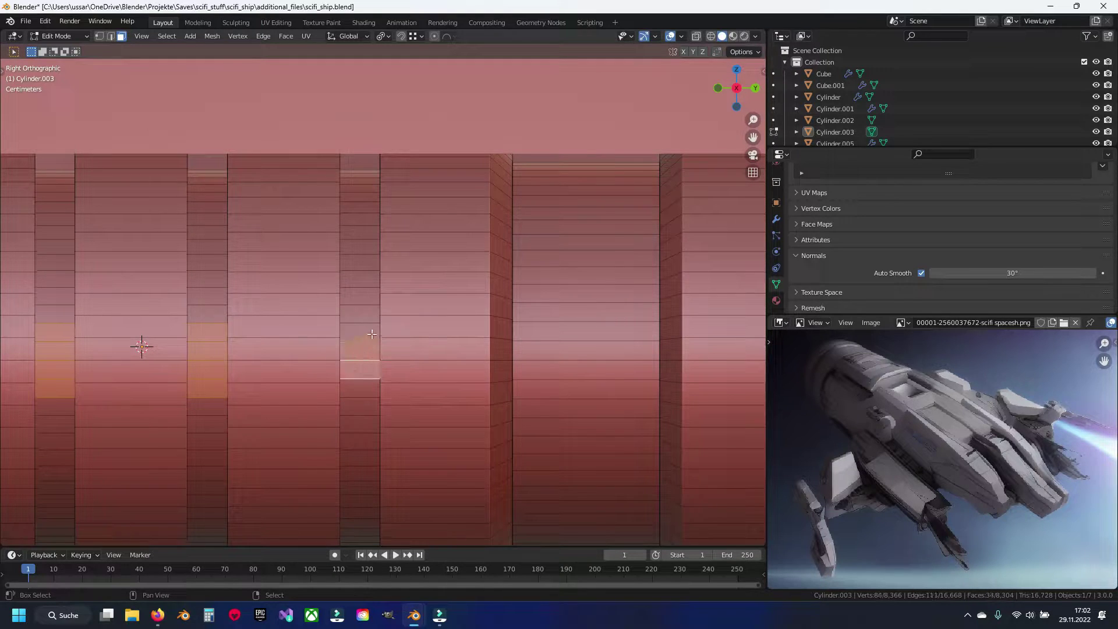
pyautogui.keyDown('shift'); pyautogui.click(360, 391); pyautogui.keyUp('shift')
pyautogui.keyDown('shift'); pyautogui.moveTo(360, 391); pyautogui.dragTo(159, 360, button='middle'); pyautogui.keyUp('shift')
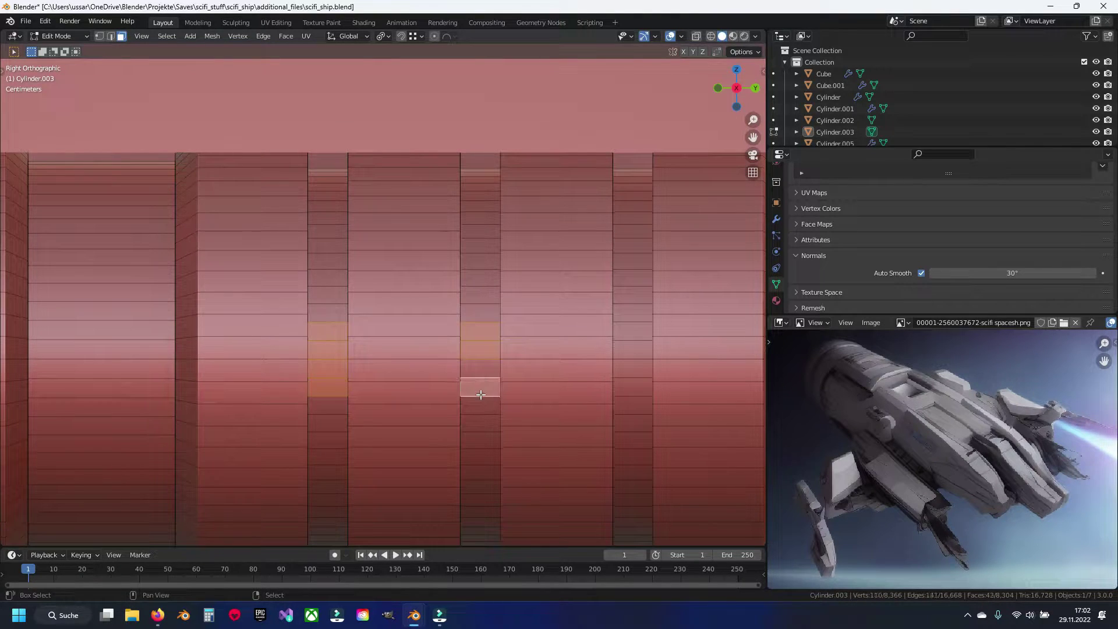
# Extend the selection into the remaining grooves and delete the selected faces to cut notches.
pyautogui.keyDown('shift'); pyautogui.click(478, 383); pyautogui.keyUp('shift')
pyautogui.keyDown('shift'); pyautogui.moveTo(478, 383); pyautogui.dragTo(318, 378, button='middle'); pyautogui.keyUp('shift')
pyautogui.keyDown('shift'); pyautogui.click(472, 355); pyautogui.keyUp('shift')
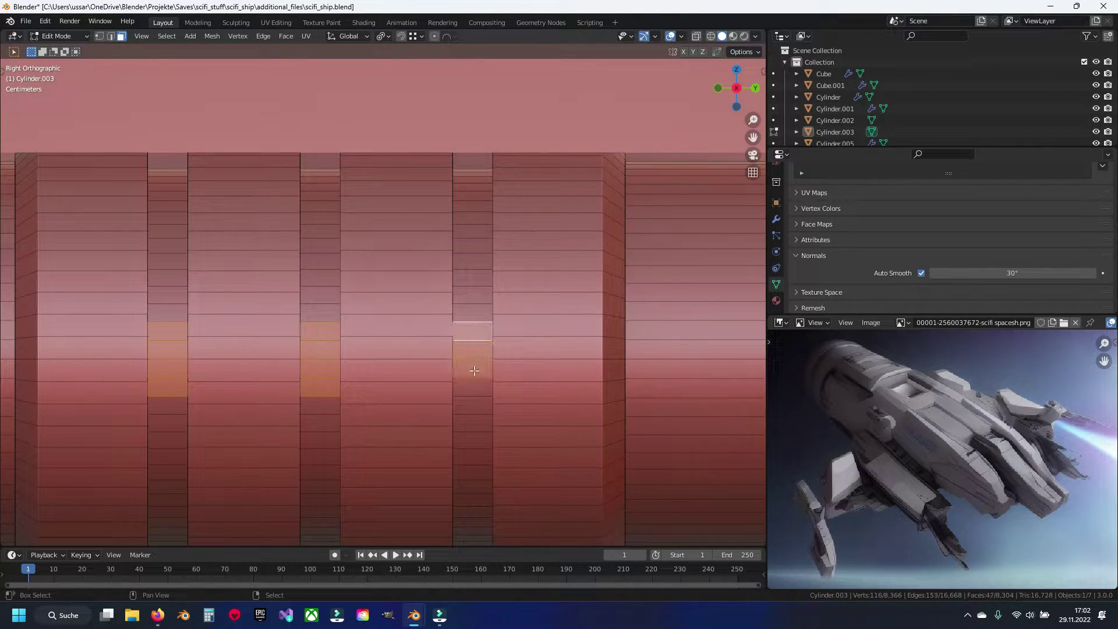
pyautogui.keyDown('shift'); pyautogui.moveTo(567, 378); pyautogui.dragTo(447, 355, button='middle'); pyautogui.keyUp('shift')
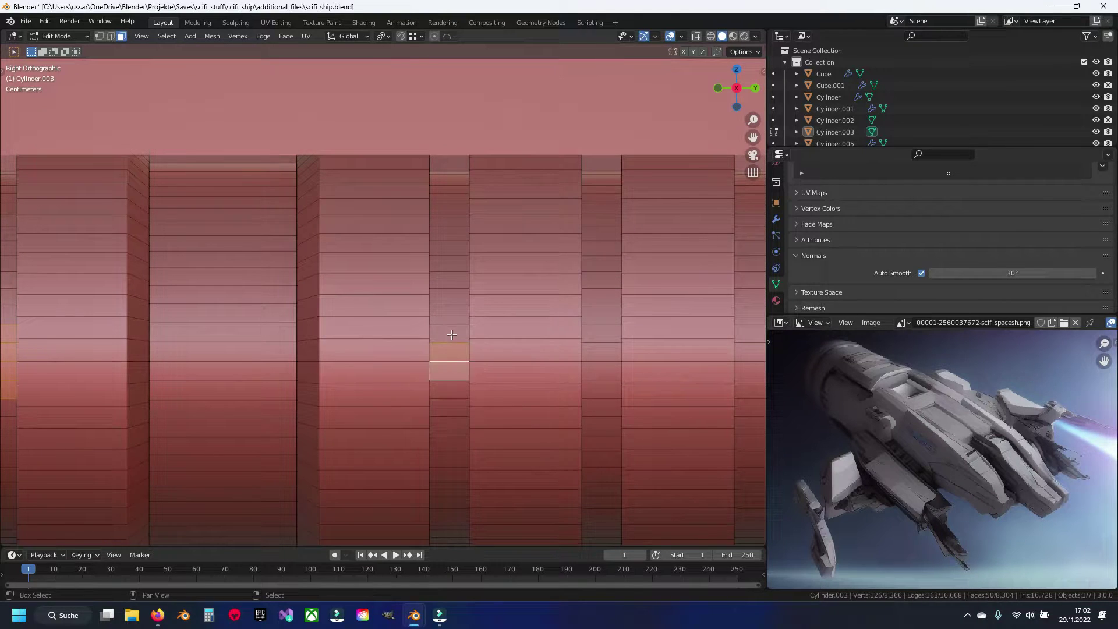
pyautogui.keyDown('shift'); pyautogui.moveTo(628, 364); pyautogui.dragTo(477, 368, button='middle'); pyautogui.keyUp('shift')
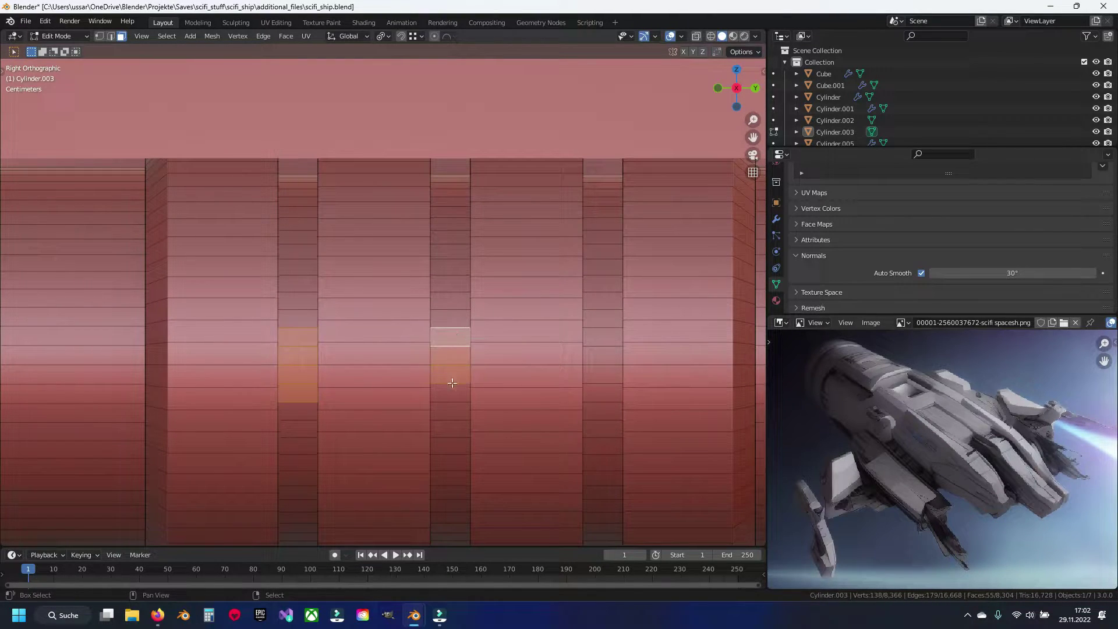
pyautogui.keyDown('shift'); pyautogui.moveTo(606, 365); pyautogui.dragTo(412, 366, button='middle'); pyautogui.keyUp('shift')
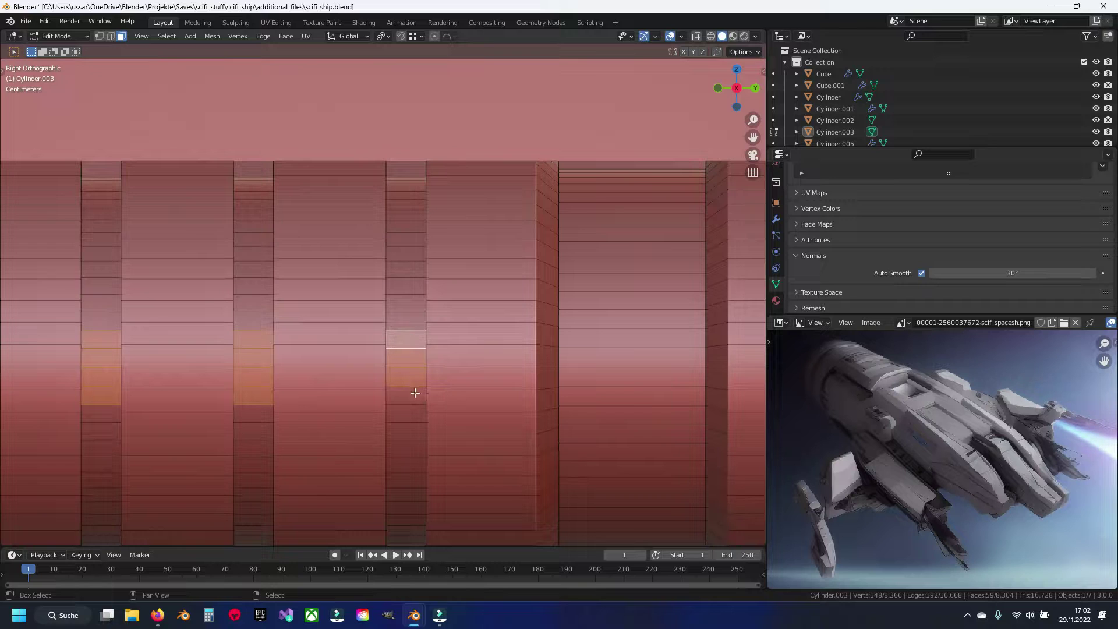
pyautogui.keyDown('shift'); pyautogui.click(414, 393); pyautogui.keyUp('shift')
pyautogui.keyDown('shift'); pyautogui.moveTo(592, 369); pyautogui.dragTo(155, 367, button='middle'); pyautogui.keyUp('shift')
pyautogui.keyDown('shift'); pyautogui.click(340, 362); pyautogui.keyUp('shift')
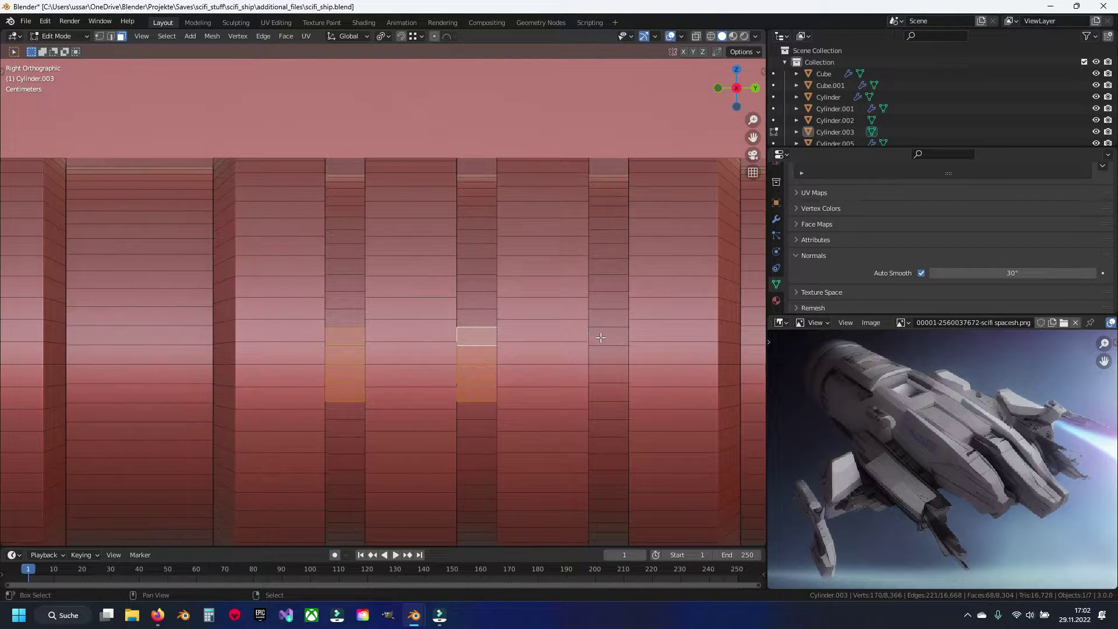
pyautogui.moveTo(616, 376)
pyautogui.mouseDown(button='middle')
pyautogui.moveTo(410, 367)
pyautogui.moveTo(450, 366)
pyautogui.moveTo(434, 378)
pyautogui.mouseUp(button='middle')
pyautogui.press('x')
pyautogui.click(407, 367)
# Select short face strips in the groove walls of the next ring bands.
pyautogui.click(435, 378)
pyautogui.keyDown('shift'); pyautogui.click(436, 326); pyautogui.keyUp('shift')
pyautogui.keyDown('shift'); pyautogui.click(323, 387); pyautogui.keyUp('shift')
pyautogui.keyDown('ctrl'); pyautogui.click(321, 319); pyautogui.keyUp('ctrl')
pyautogui.keyDown('shift'); pyautogui.click(204, 382); pyautogui.keyUp('shift')
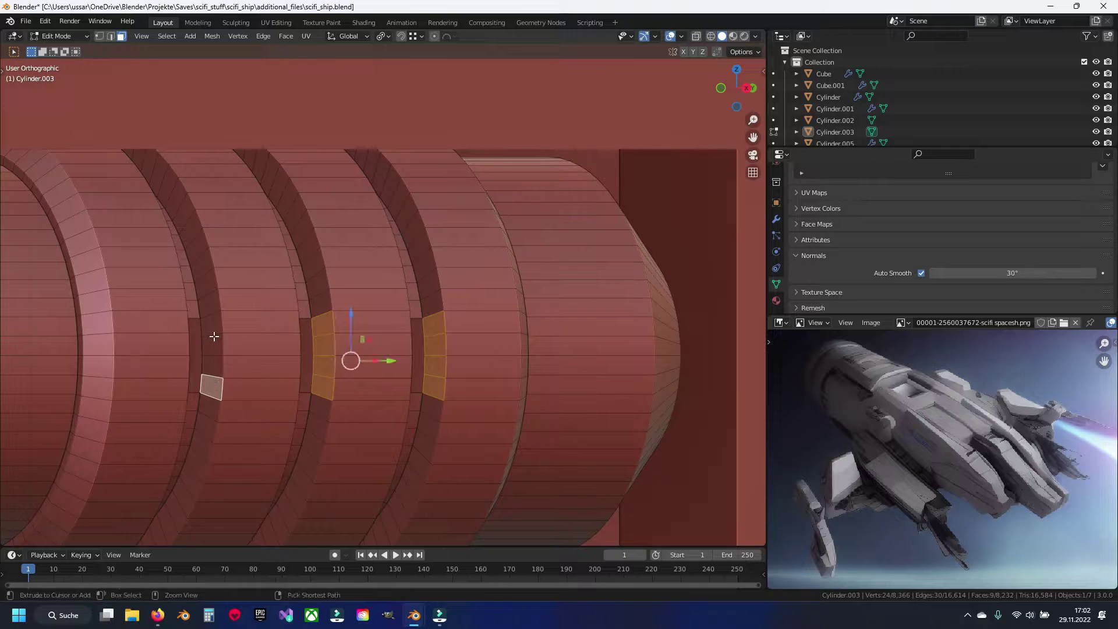
pyautogui.keyDown('ctrl'); pyautogui.click(209, 319); pyautogui.keyUp('ctrl')
pyautogui.moveTo(209, 319)
pyautogui.keyDown('shift'); pyautogui.mouseDown(button='middle')
pyautogui.moveTo(303, 378)
pyautogui.moveTo(390, 378)
pyautogui.mouseUp(button='middle'); pyautogui.keyUp('shift')
pyautogui.keyDown('shift'); pyautogui.click(392, 376); pyautogui.keyUp('shift')
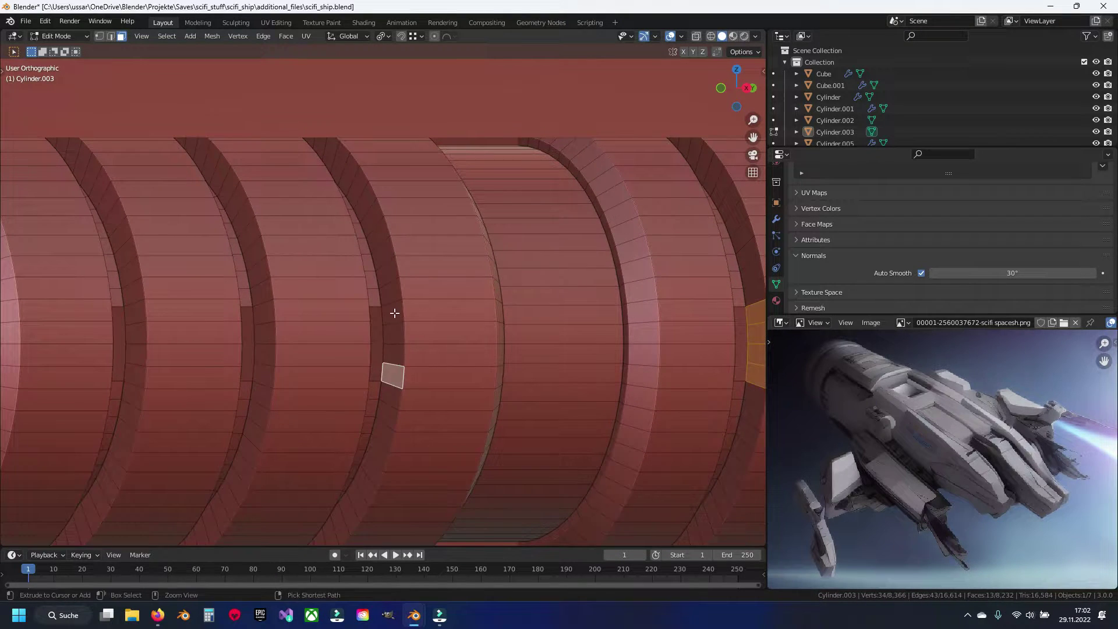
pyautogui.keyDown('ctrl'); pyautogui.click(392, 312); pyautogui.keyUp('ctrl')
pyautogui.keyDown('shift'); pyautogui.click(263, 375); pyautogui.keyUp('shift')
pyautogui.keyDown('ctrl'); pyautogui.click(261, 315); pyautogui.keyUp('ctrl')
pyautogui.keyDown('shift'); pyautogui.moveTo(260, 315); pyautogui.dragTo(469, 359, button='middle'); pyautogui.keyUp('shift')
pyautogui.keyDown('shift'); pyautogui.click(392, 380); pyautogui.keyUp('shift')
pyautogui.keyDown('ctrl'); pyautogui.click(392, 310); pyautogui.keyUp('ctrl')
# Add groove-wall face strips from further ring bands along the cylinder.
pyautogui.keyDown('shift'); pyautogui.moveTo(349, 325); pyautogui.dragTo(483, 373, button='middle'); pyautogui.keyUp('shift')
pyautogui.keyDown('shift'); pyautogui.click(402, 372); pyautogui.keyUp('shift')
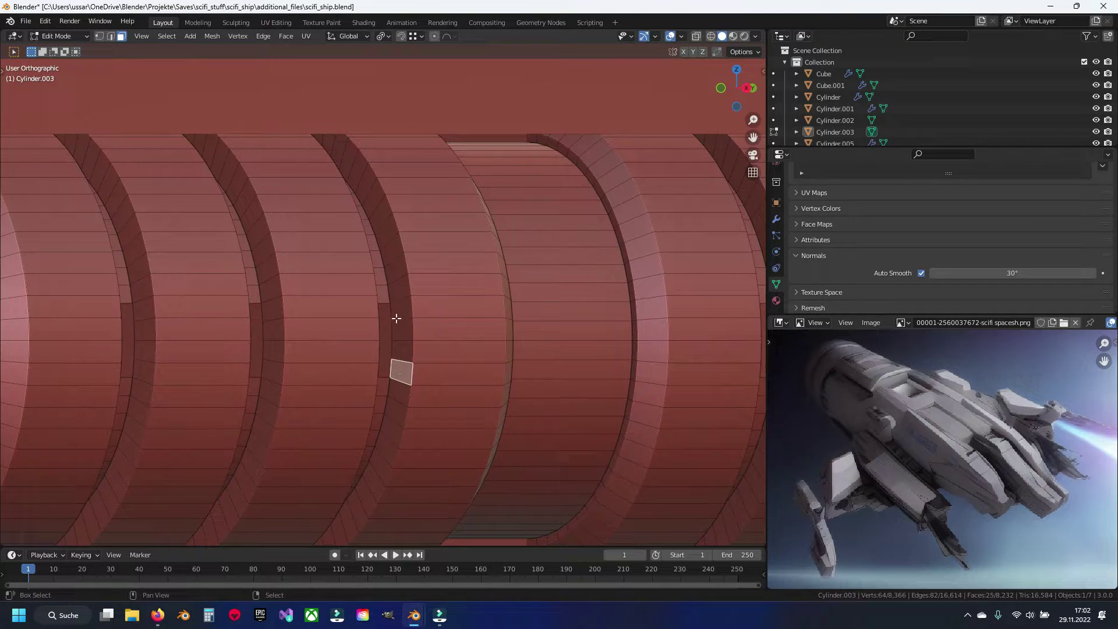
pyautogui.keyDown('ctrl'); pyautogui.click(402, 308); pyautogui.keyUp('ctrl')
pyautogui.keyDown('shift'); pyautogui.click(272, 373); pyautogui.keyUp('shift')
pyautogui.keyDown('ctrl'); pyautogui.click(272, 307); pyautogui.keyUp('ctrl')
pyautogui.keyDown('shift'); pyautogui.moveTo(138, 354); pyautogui.dragTo(448, 369, button='middle'); pyautogui.keyUp('shift')
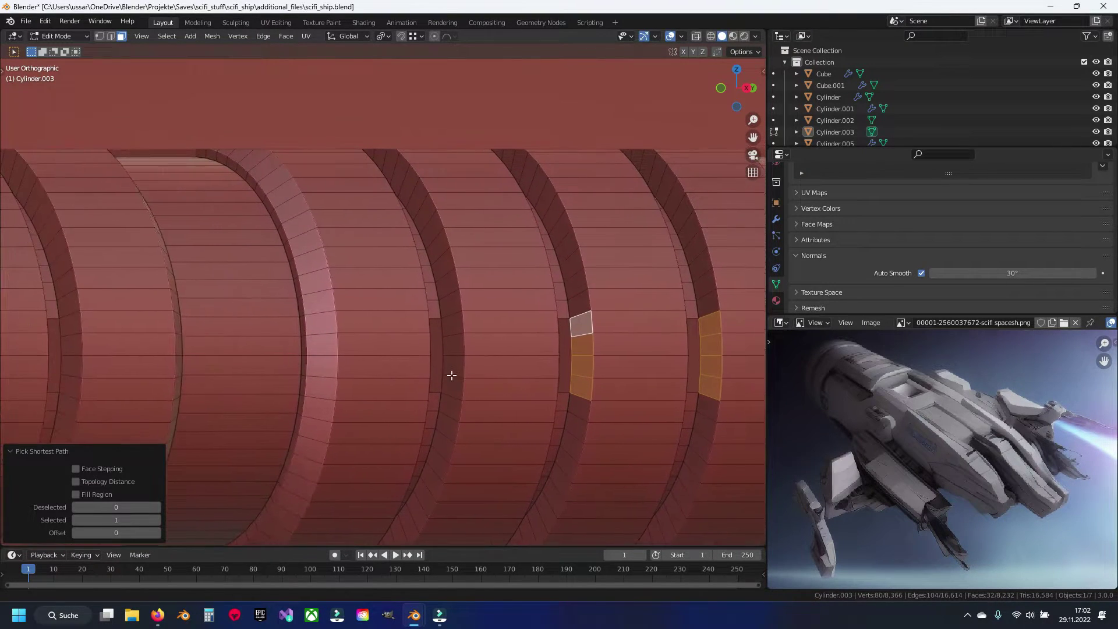
pyautogui.keyDown('shift'); pyautogui.click(448, 388); pyautogui.keyUp('shift')
pyautogui.keyDown('ctrl'); pyautogui.click(446, 322); pyautogui.keyUp('ctrl')
pyautogui.keyDown('shift'); pyautogui.moveTo(248, 351); pyautogui.dragTo(679, 333, button='middle'); pyautogui.keyUp('shift')
pyautogui.keyDown('shift'); pyautogui.click(496, 371); pyautogui.keyUp('shift')
pyautogui.keyDown('ctrl'); pyautogui.click(495, 308); pyautogui.keyUp('ctrl')
pyautogui.keyDown('shift'); pyautogui.click(367, 371); pyautogui.keyUp('shift')
pyautogui.keyDown('ctrl'); pyautogui.click(372, 307); pyautogui.keyUp('ctrl')
pyautogui.keyDown('shift'); pyautogui.click(238, 367); pyautogui.keyUp('shift')
pyautogui.keyDown('ctrl'); pyautogui.click(239, 307); pyautogui.keyUp('ctrl')
pyautogui.moveTo(239, 308)
pyautogui.keyDown('shift'); pyautogui.mouseDown(button='middle')
pyautogui.moveTo(267, 357)
pyautogui.moveTo(429, 357)
pyautogui.mouseUp(button='middle'); pyautogui.keyUp('shift')
# Add groove-wall face strips from the last ring bands to the selection.
pyautogui.keyDown('shift'); pyautogui.click(402, 358); pyautogui.keyUp('shift')
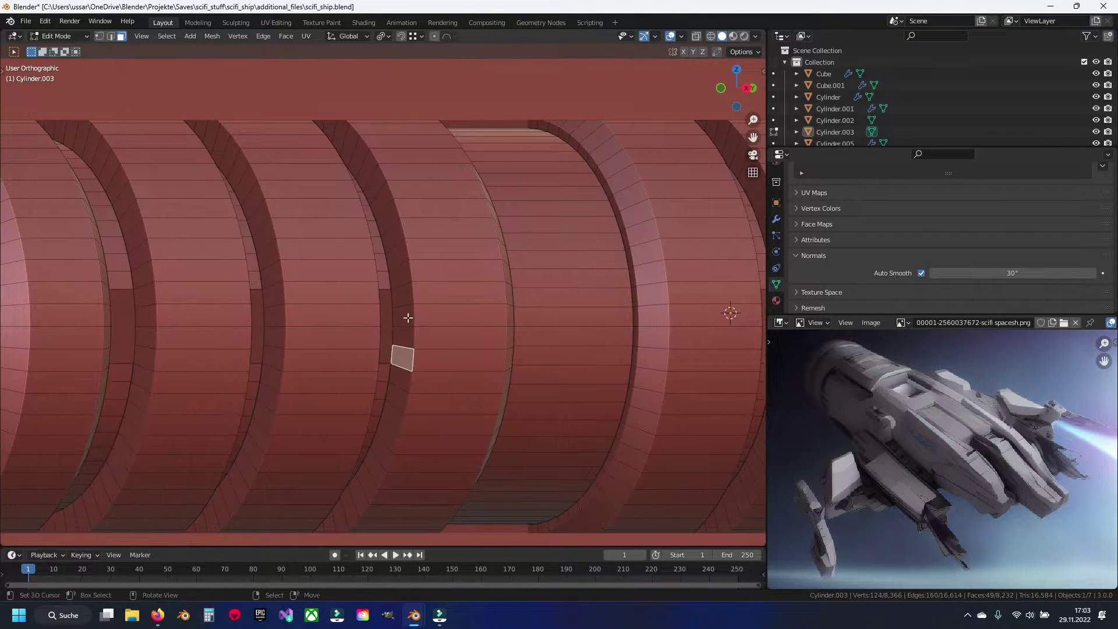
pyautogui.keyDown('ctrl'); pyautogui.click(400, 293); pyautogui.keyUp('ctrl')
pyautogui.keyDown('shift'); pyautogui.click(273, 358); pyautogui.keyUp('shift')
pyautogui.keyDown('ctrl'); pyautogui.click(273, 294); pyautogui.keyUp('ctrl')
pyautogui.keyDown('shift'); pyautogui.moveTo(258, 350); pyautogui.dragTo(472, 369, button='middle'); pyautogui.keyUp('shift')
pyautogui.keyDown('shift'); pyautogui.click(456, 361); pyautogui.keyUp('shift')
pyautogui.keyDown('ctrl'); pyautogui.click(454, 303); pyautogui.keyUp('ctrl')
pyautogui.keyDown('shift'); pyautogui.moveTo(270, 332); pyautogui.dragTo(432, 348, button='middle'); pyautogui.keyUp('shift')
pyautogui.keyDown('shift'); pyautogui.click(389, 347); pyautogui.keyUp('shift')
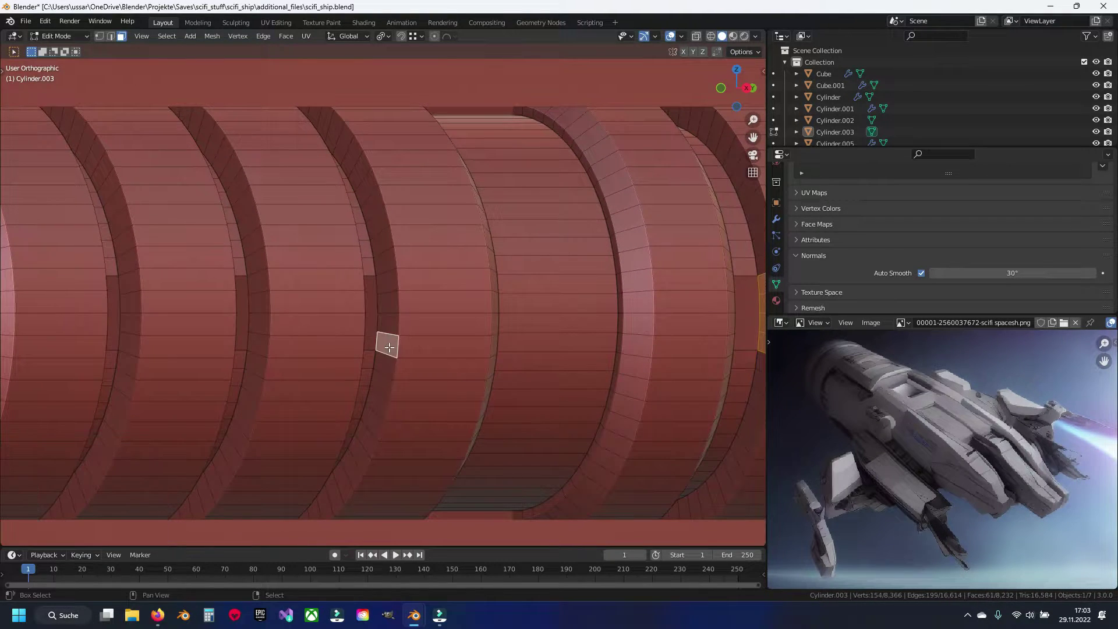
pyautogui.keyDown('ctrl'); pyautogui.click(393, 283); pyautogui.keyUp('ctrl')
pyautogui.keyDown('shift'); pyautogui.moveTo(268, 344); pyautogui.dragTo(405, 357, button='middle'); pyautogui.keyUp('shift')
pyautogui.keyDown('shift'); pyautogui.click(403, 358); pyautogui.keyUp('shift')
pyautogui.keyDown('ctrl'); pyautogui.click(396, 294); pyautogui.keyUp('ctrl')
pyautogui.keyDown('shift'); pyautogui.click(269, 351); pyautogui.keyUp('shift')
pyautogui.keyDown('ctrl'); pyautogui.click(267, 291); pyautogui.keyUp('ctrl')
pyautogui.keyDown('shift'); pyautogui.moveTo(267, 291); pyautogui.dragTo(414, 285, button='middle'); pyautogui.keyUp('shift')
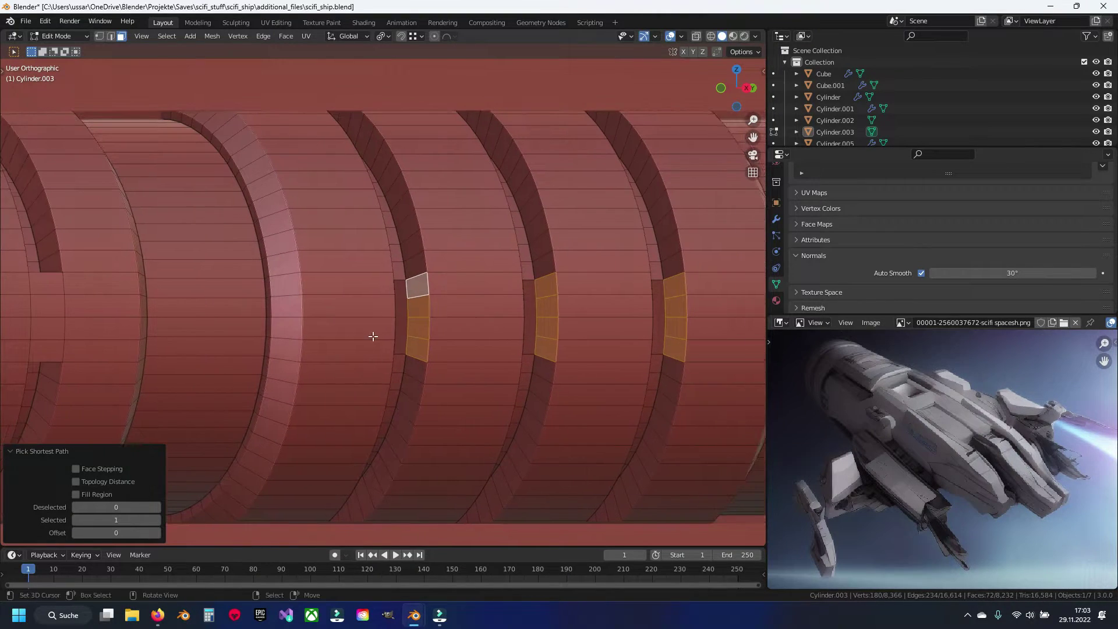
# Delete the selected strips to cut the notches, deselect everything, and view the cylinder's side.
pyautogui.hotkey('ctrl', 'e')
pyautogui.click(366, 337)
pyautogui.rightClick(453, 355)
pyautogui.hotkey('alt', 'a')
pyautogui.moveTo(460, 354)
pyautogui.keyDown('alt'); pyautogui.mouseDown(button='middle')
pyautogui.moveTo(433, 365)
pyautogui.moveTo(511, 369)
pyautogui.moveTo(367, 369)
pyautogui.mouseUp(button='middle'); pyautogui.keyUp('alt')
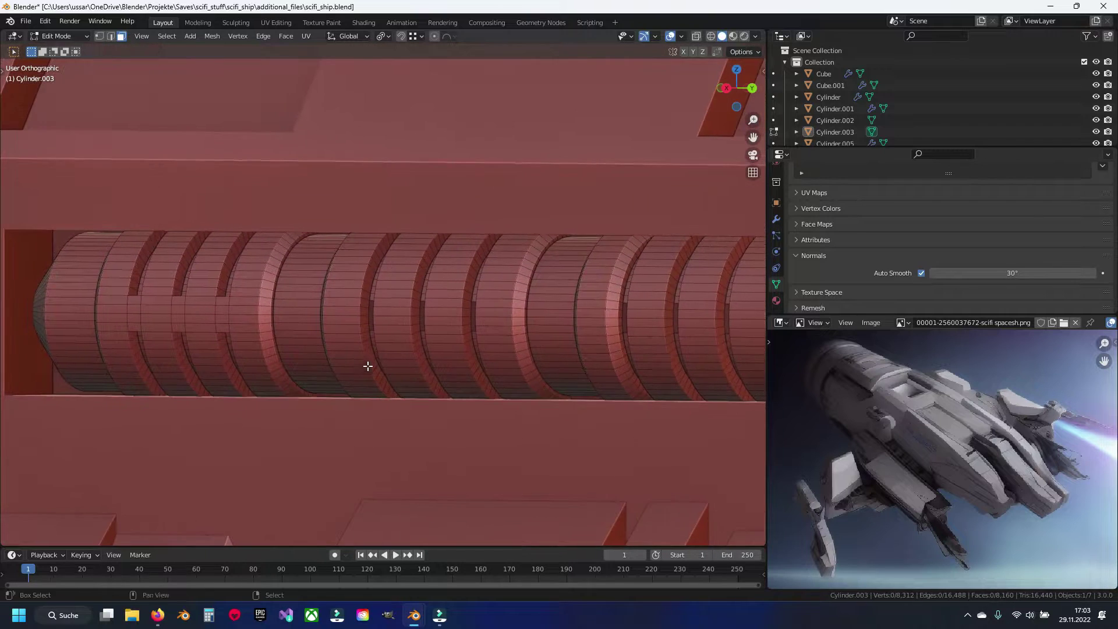
# Select face strips in several more ring grooves.
pyautogui.scroll(5, 349, 373)
pyautogui.click(336, 376)
pyautogui.keyDown('ctrl'); pyautogui.click(329, 303); pyautogui.keyUp('ctrl')
pyautogui.moveTo(329, 303); pyautogui.dragTo(347, 312, button='middle')
pyautogui.keyDown('shift'); pyautogui.click(309, 360); pyautogui.keyUp('shift')
pyautogui.keyDown('ctrl'); pyautogui.click(305, 291); pyautogui.keyUp('ctrl')
pyautogui.keyDown('shift'); pyautogui.click(457, 367); pyautogui.keyUp('shift')
pyautogui.keyDown('ctrl'); pyautogui.click(459, 288); pyautogui.keyUp('ctrl')
# Add a four-face strip on another ring, view the cylinder obliquely, and undo the last change.
pyautogui.moveTo(459, 288)
pyautogui.mouseDown(button='middle')
pyautogui.moveTo(367, 343)
pyautogui.moveTo(437, 386)
pyautogui.mouseUp(button='middle')
pyautogui.keyDown('shift'); pyautogui.click(433, 381); pyautogui.keyUp('shift')
pyautogui.keyDown('ctrl'); pyautogui.click(432, 303); pyautogui.keyUp('ctrl')
pyautogui.moveTo(481, 324)
pyautogui.mouseDown(button='middle')
pyautogui.moveTo(360, 326)
pyautogui.moveTo(387, 370)
pyautogui.moveTo(417, 373)
pyautogui.mouseUp(button='middle')
pyautogui.scroll(-4, 360, 325)
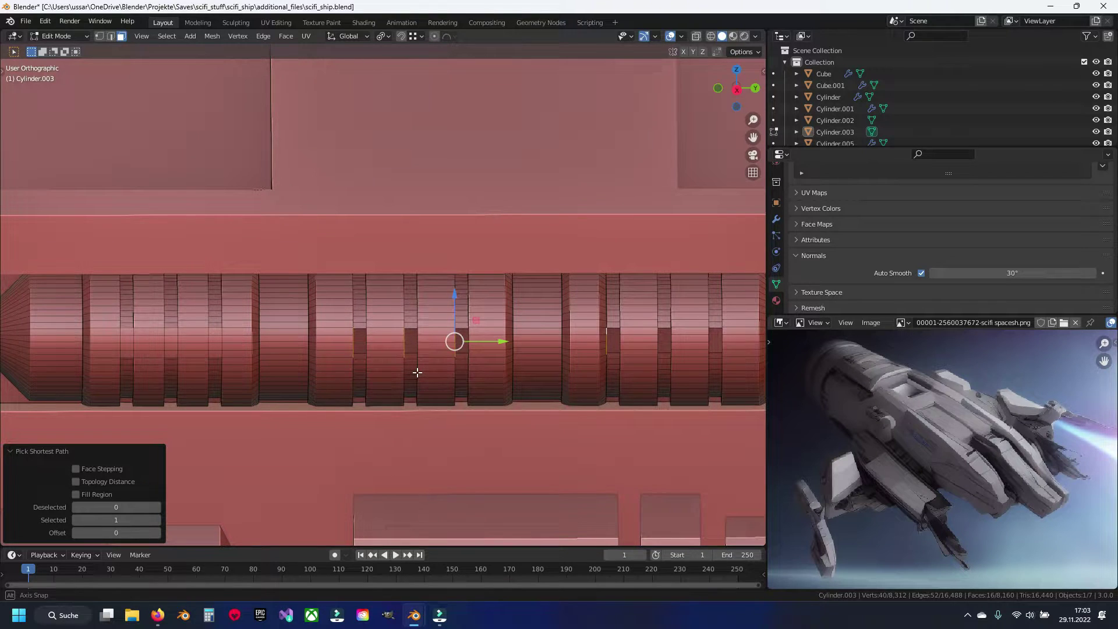
pyautogui.moveTo(616, 364); pyautogui.dragTo(419, 354, button='middle')
pyautogui.scroll(2, 420, 354)
pyautogui.hotkey('ctrl', 'z')
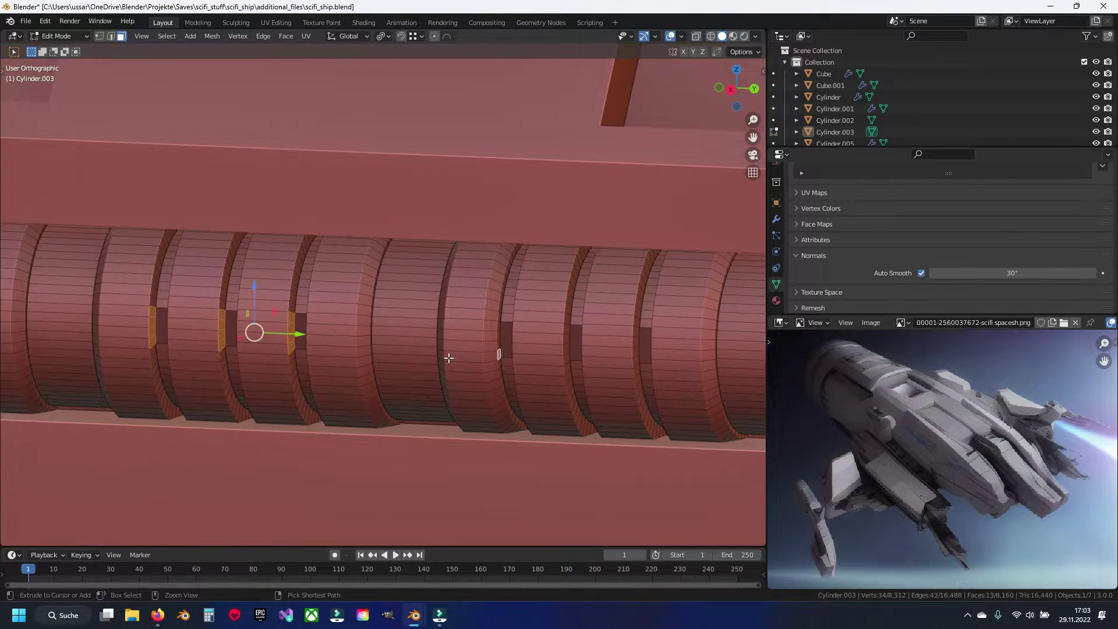
pyautogui.scroll(2, 482, 360)
# Slide a vertical edge loop along the hull and dissolve the neighbouring edge loop.
pyautogui.press('2')
pyautogui.keyDown('alt'); pyautogui.click(476, 334); pyautogui.keyUp('alt')
pyautogui.press('g')
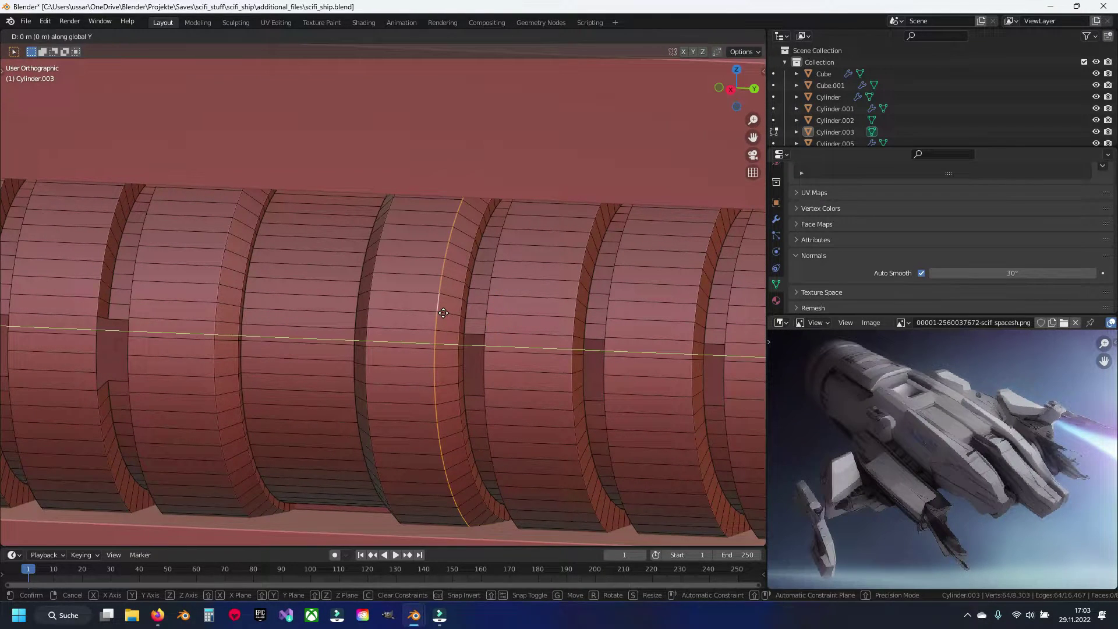
pyautogui.click(455, 324)
pyautogui.keyDown('alt'); pyautogui.click(464, 292); pyautogui.keyUp('alt')
pyautogui.press('x')
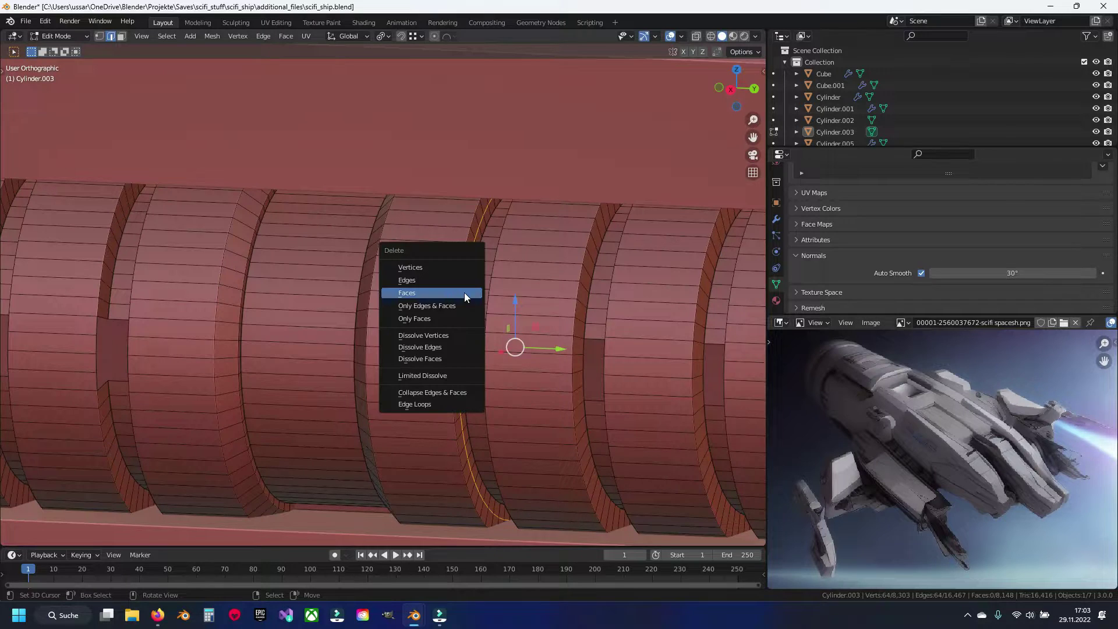
pyautogui.click(455, 348)
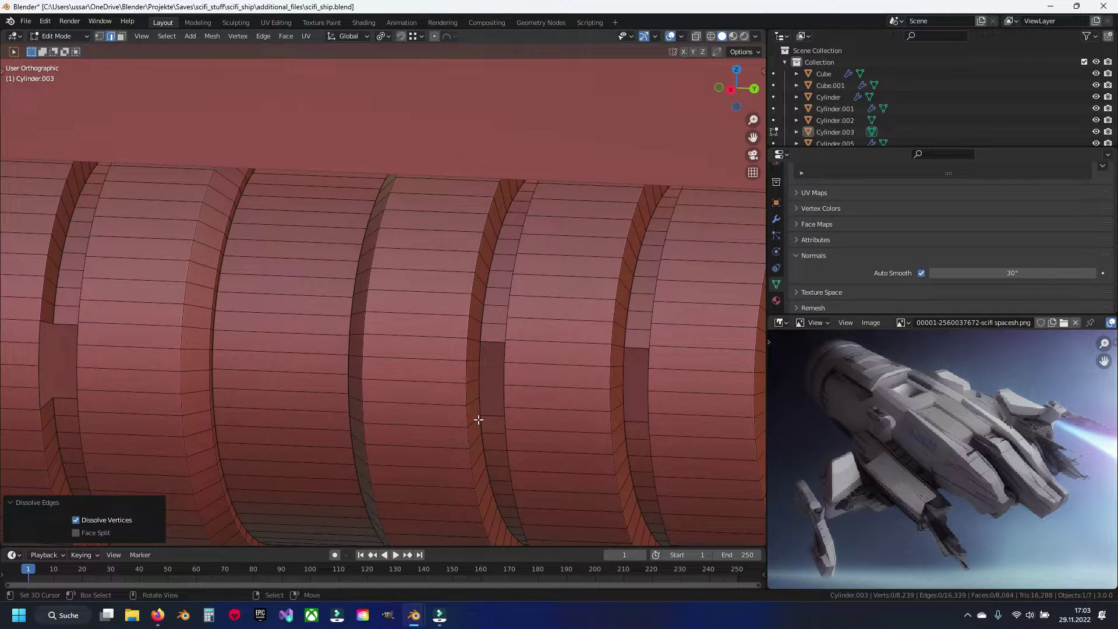
# Back in face select, select face strips beside the groove notches.
pyautogui.press('3')
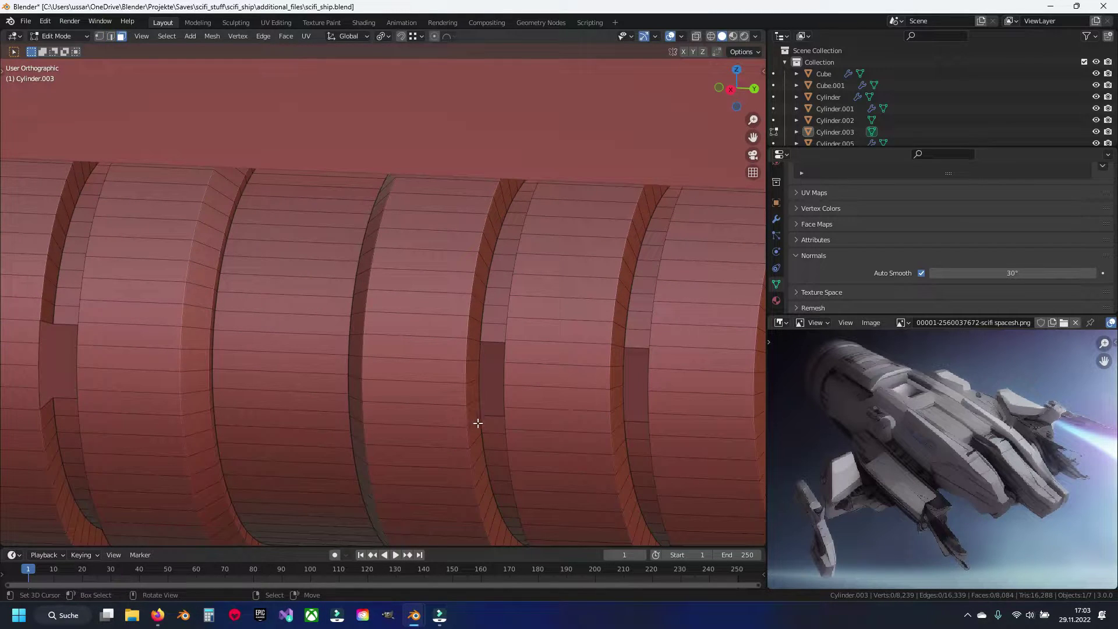
pyautogui.keyDown('ctrl'); pyautogui.click(471, 354); pyautogui.keyUp('ctrl')
pyautogui.keyDown('shift'); pyautogui.moveTo(617, 430); pyautogui.dragTo(414, 372, button='middle'); pyautogui.keyUp('shift')
# Shortest-path select groove-side face strips beside the first ring gaps of Cylinder.003.
pyautogui.keyDown('shift'); pyautogui.click(413, 375); pyautogui.keyUp('shift')
pyautogui.keyDown('ctrl'); pyautogui.click(413, 314); pyautogui.keyUp('ctrl')
pyautogui.keyDown('shift'); pyautogui.click(553, 379); pyautogui.keyUp('shift')
pyautogui.keyDown('shift'); pyautogui.click(556, 323); pyautogui.keyUp('shift')
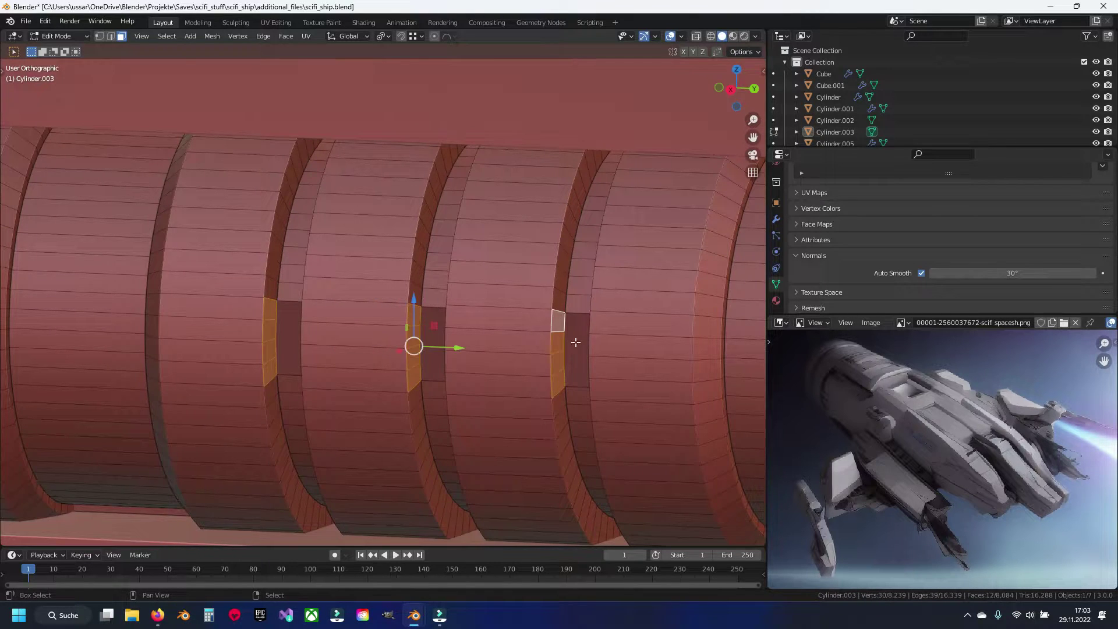
pyautogui.scroll(-3, 314, 357)
pyautogui.scroll(3, 394, 369)
pyautogui.keyDown('ctrl'); pyautogui.click(400, 344); pyautogui.keyUp('ctrl')
pyautogui.keyDown('shift'); pyautogui.click(541, 407); pyautogui.keyUp('shift')
pyautogui.keyDown('ctrl'); pyautogui.click(541, 337); pyautogui.keyUp('ctrl')
pyautogui.keyDown('shift'); pyautogui.moveTo(541, 338); pyautogui.dragTo(506, 390, button='middle'); pyautogui.keyUp('shift')
pyautogui.keyDown('shift'); pyautogui.click(506, 391); pyautogui.keyUp('shift')
pyautogui.keyDown('ctrl'); pyautogui.click(402, 322); pyautogui.keyUp('ctrl')
pyautogui.scroll(-3, 408, 350)
pyautogui.scroll(3, 426, 377)
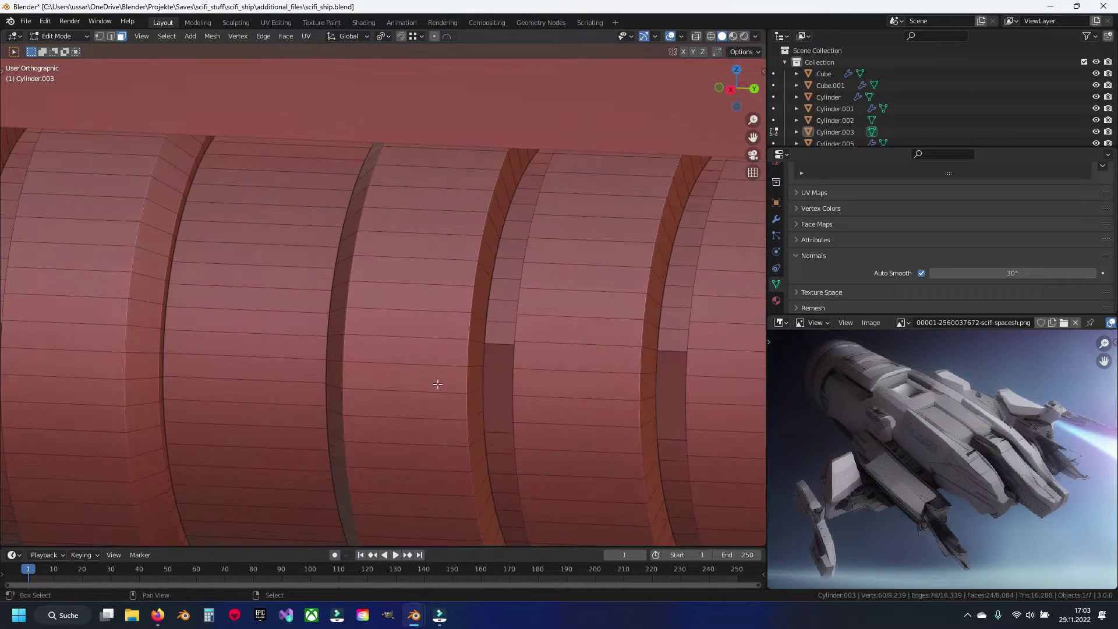
# Pan along the rings and add more groove face strips to the selection.
pyautogui.keyDown('ctrl'); pyautogui.click(472, 356); pyautogui.keyUp('ctrl')
pyautogui.keyDown('shift'); pyautogui.moveTo(472, 357); pyautogui.dragTo(321, 362, button='middle'); pyautogui.keyUp('shift')
pyautogui.keyDown('shift'); pyautogui.click(399, 388); pyautogui.keyUp('shift')
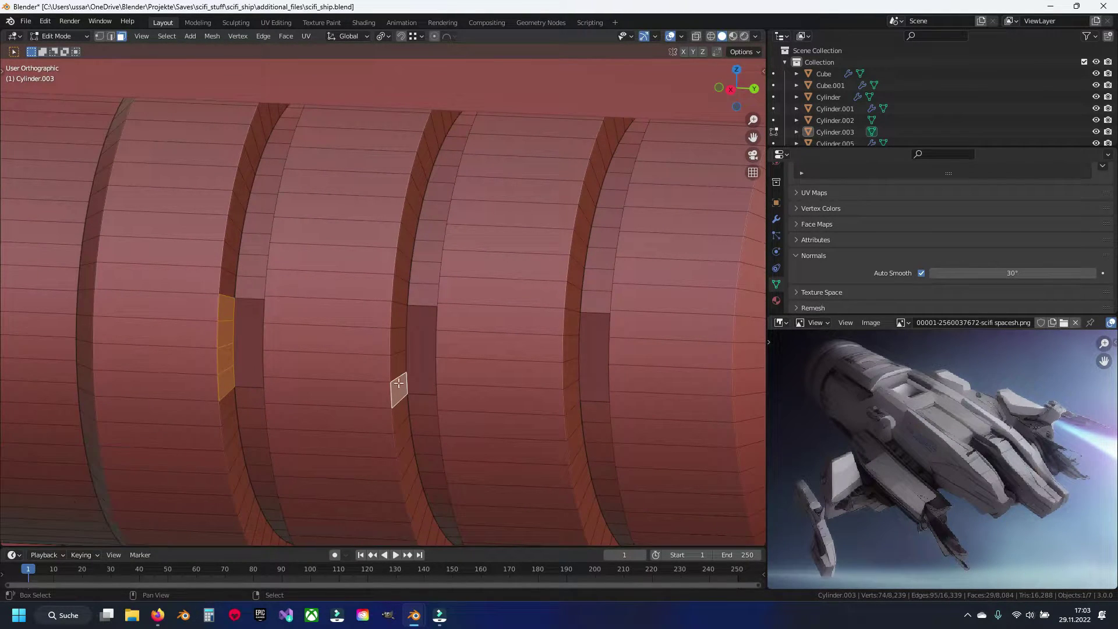
pyautogui.keyDown('ctrl'); pyautogui.click(393, 313); pyautogui.keyUp('ctrl')
pyautogui.keyDown('shift'); pyautogui.click(569, 394); pyautogui.keyUp('shift')
pyautogui.keyDown('ctrl'); pyautogui.click(571, 311); pyautogui.keyUp('ctrl')
pyautogui.scroll(-2, 600, 364)
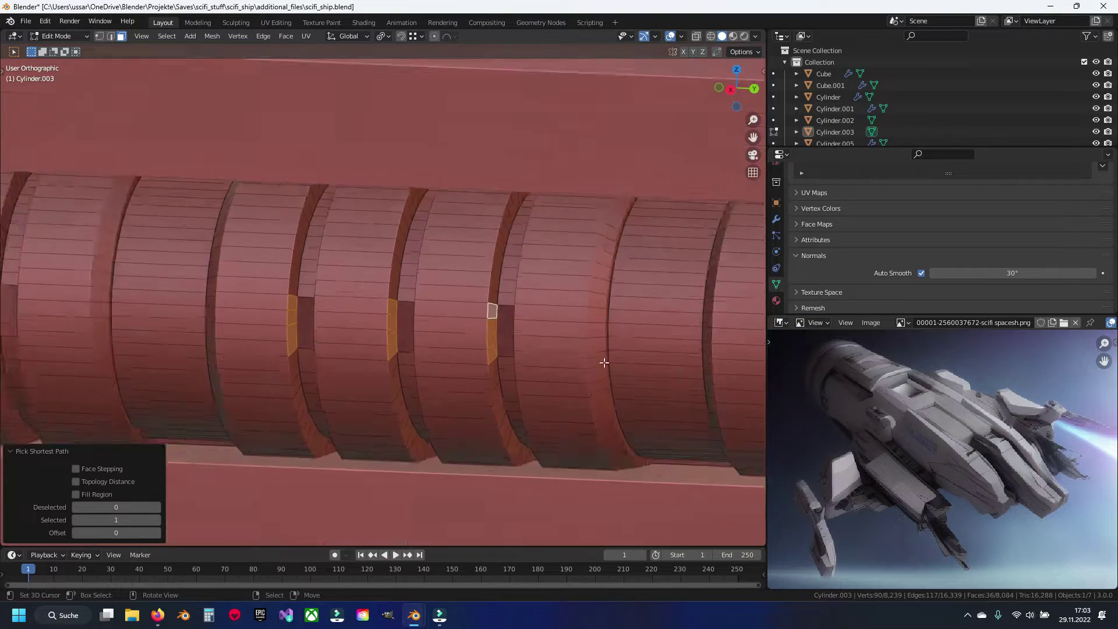
pyautogui.keyDown('shift'); pyautogui.moveTo(600, 364); pyautogui.dragTo(374, 361, button='middle'); pyautogui.keyUp('shift')
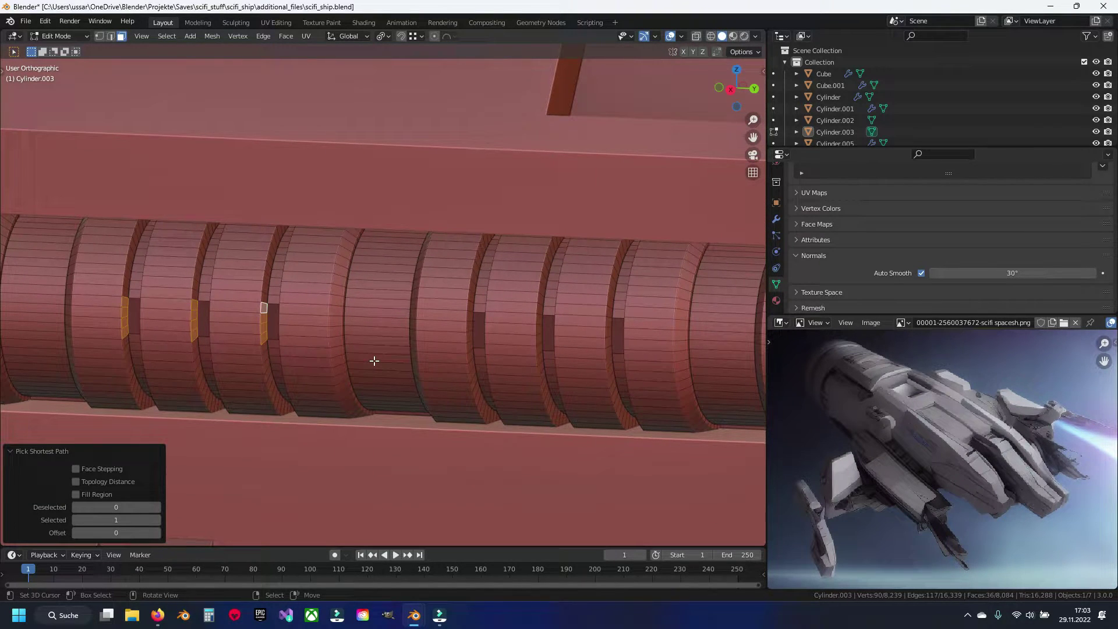
pyautogui.scroll(3, 375, 361)
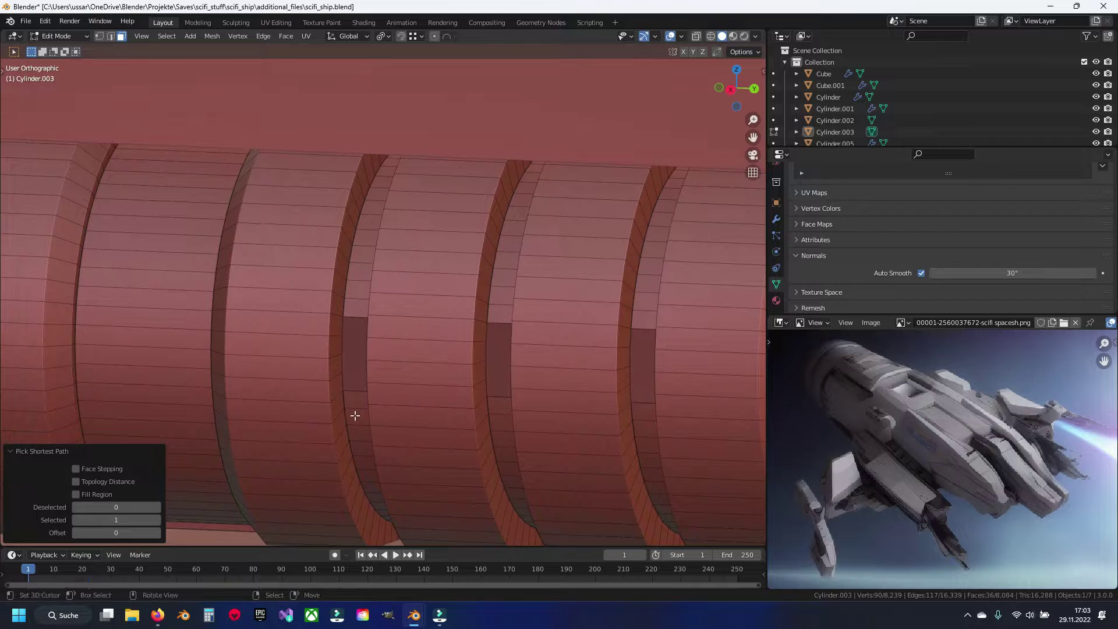
# Add further face strips beside the ring gaps, undoing one mistaken pick.
pyautogui.keyDown('shift'); pyautogui.click(336, 379); pyautogui.keyUp('shift')
pyautogui.keyDown('ctrl'); pyautogui.click(342, 324); pyautogui.keyUp('ctrl')
pyautogui.keyDown('shift'); pyautogui.click(482, 390); pyautogui.keyUp('shift')
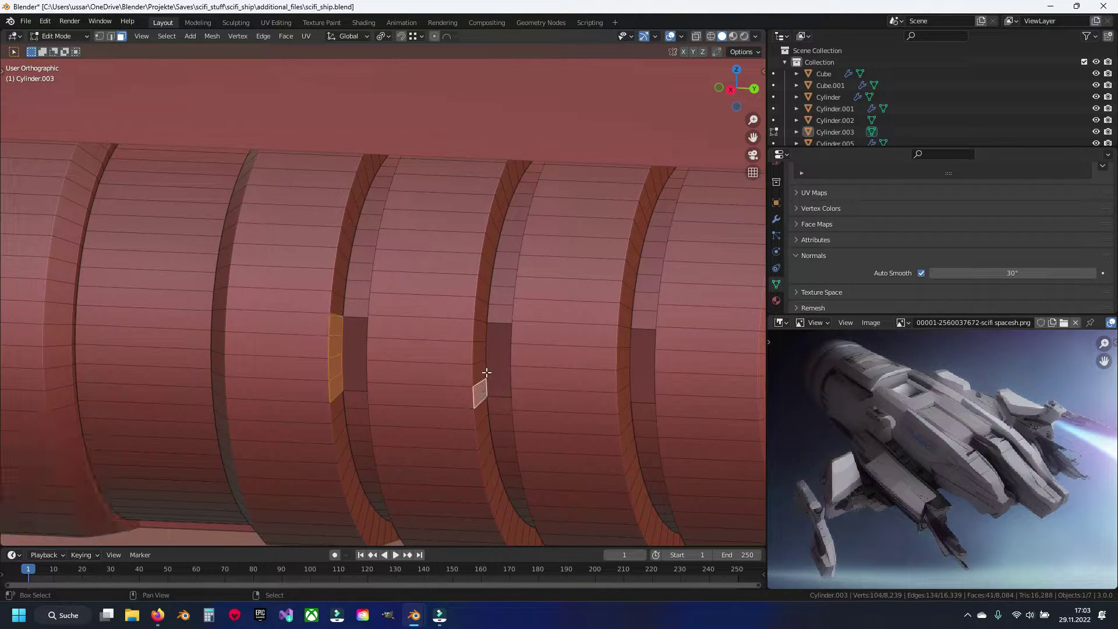
pyautogui.keyDown('ctrl'); pyautogui.click(378, 512); pyautogui.keyUp('ctrl')
pyautogui.hotkey('ctrl', 'z')
pyautogui.keyDown('ctrl'); pyautogui.click(481, 332); pyautogui.keyUp('ctrl')
pyautogui.keyDown('ctrl'); pyautogui.scroll(3, 464, 342); pyautogui.keyUp('ctrl')
pyautogui.keyDown('ctrl'); pyautogui.click(520, 399); pyautogui.keyUp('ctrl')
pyautogui.scroll(-3, 520, 400)
pyautogui.scroll(3, 404, 430)
pyautogui.keyDown('shift'); pyautogui.click(402, 424); pyautogui.keyUp('shift')
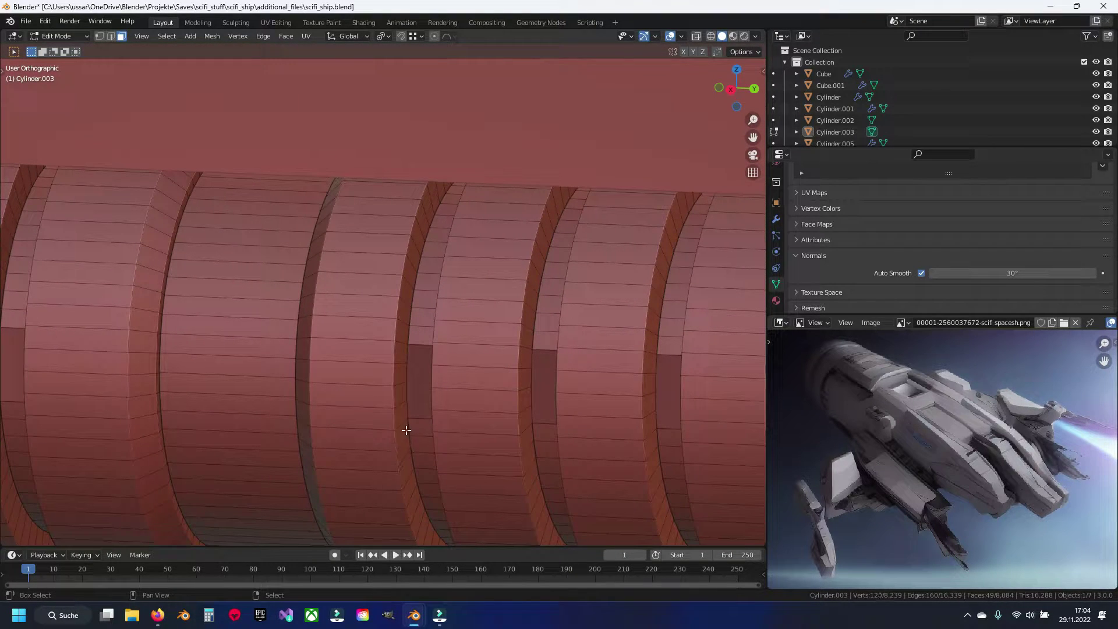
# Select four more face strips at the ring gaps and deselect a stray face.
pyautogui.keyDown('ctrl'); pyautogui.click(402, 364); pyautogui.keyUp('ctrl')
pyautogui.keyDown('shift'); pyautogui.click(521, 419); pyautogui.keyUp('shift')
pyautogui.keyDown('ctrl'); pyautogui.click(525, 361); pyautogui.keyUp('ctrl')
pyautogui.keyDown('shift'); pyautogui.click(649, 425); pyautogui.keyUp('shift')
pyautogui.keyDown('ctrl'); pyautogui.click(653, 365); pyautogui.keyUp('ctrl')
pyautogui.scroll(-1, 637, 383)
pyautogui.keyDown('shift'); pyautogui.click(605, 340); pyautogui.keyUp('shift')
pyautogui.scroll(-2, 606, 339)
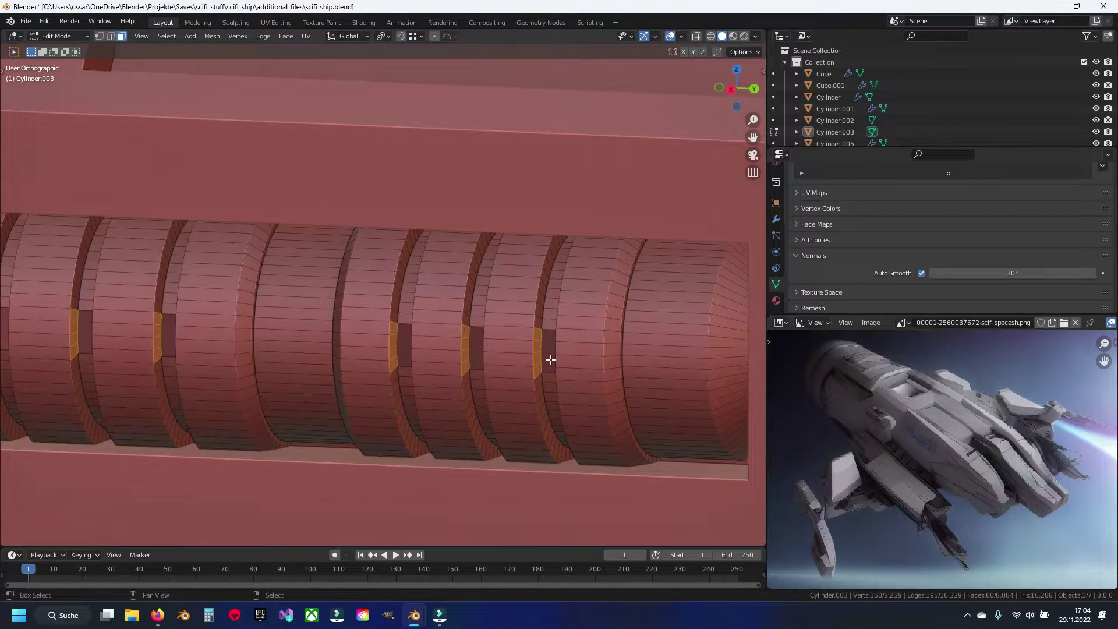
pyautogui.scroll(-2, 549, 357)
# Delete the selected faces to cut the notches.
pyautogui.press('x')
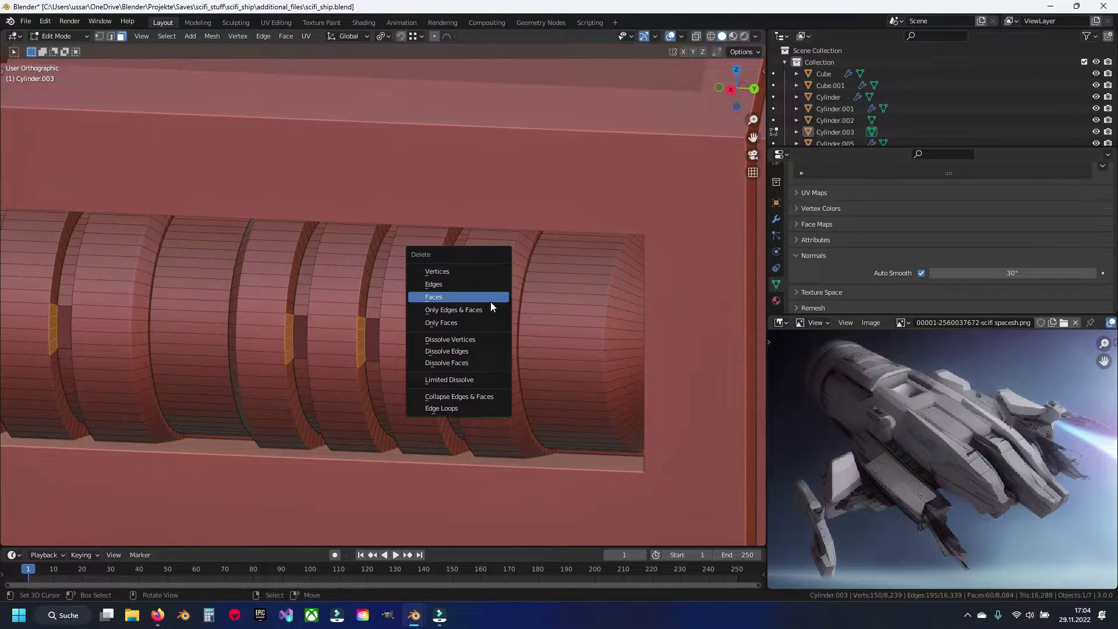
pyautogui.click(490, 298)
pyautogui.scroll(2, 489, 350)
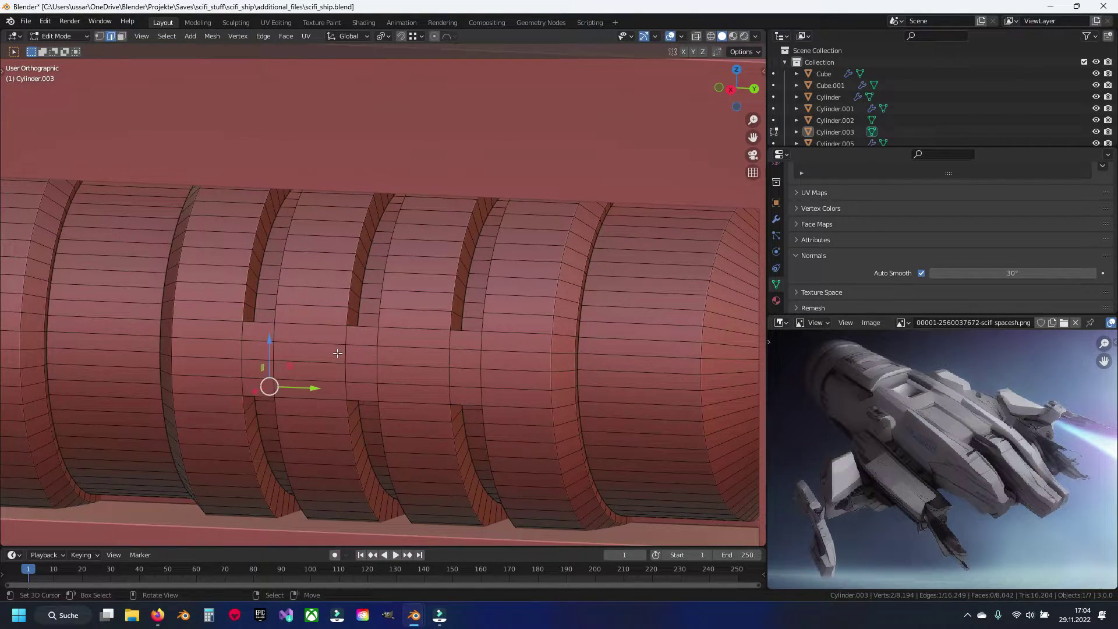
# Fill the open edges of the left-hand notches with new faces.
pyautogui.scroll(-3, 337, 353)
pyautogui.scroll(3, 378, 305)
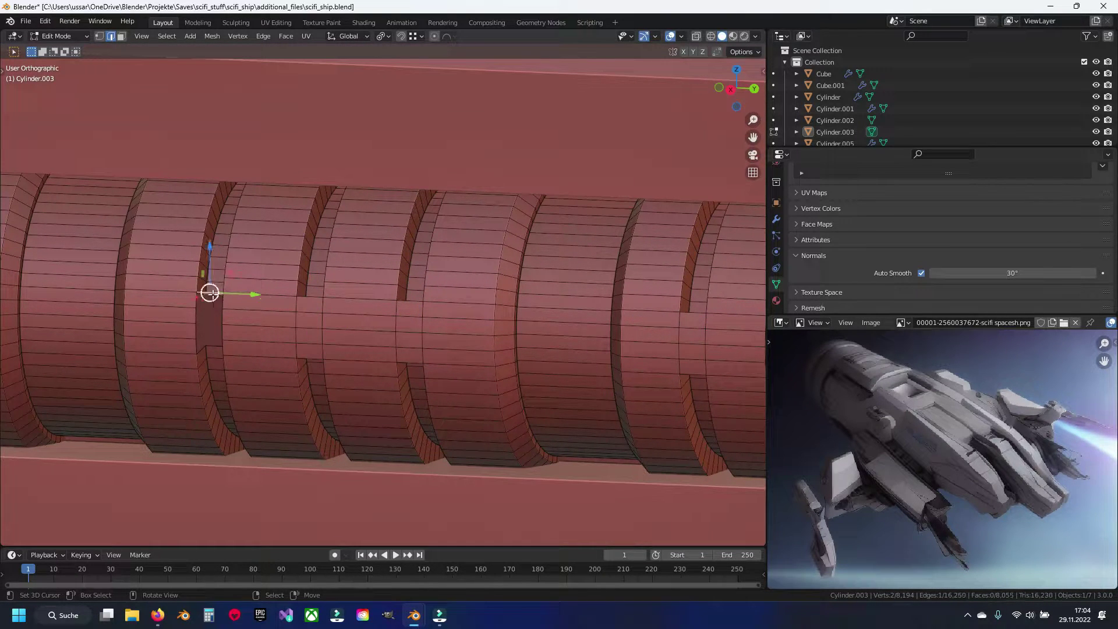
pyautogui.scroll(5, 212, 310)
pyautogui.scroll(-6, 347, 332)
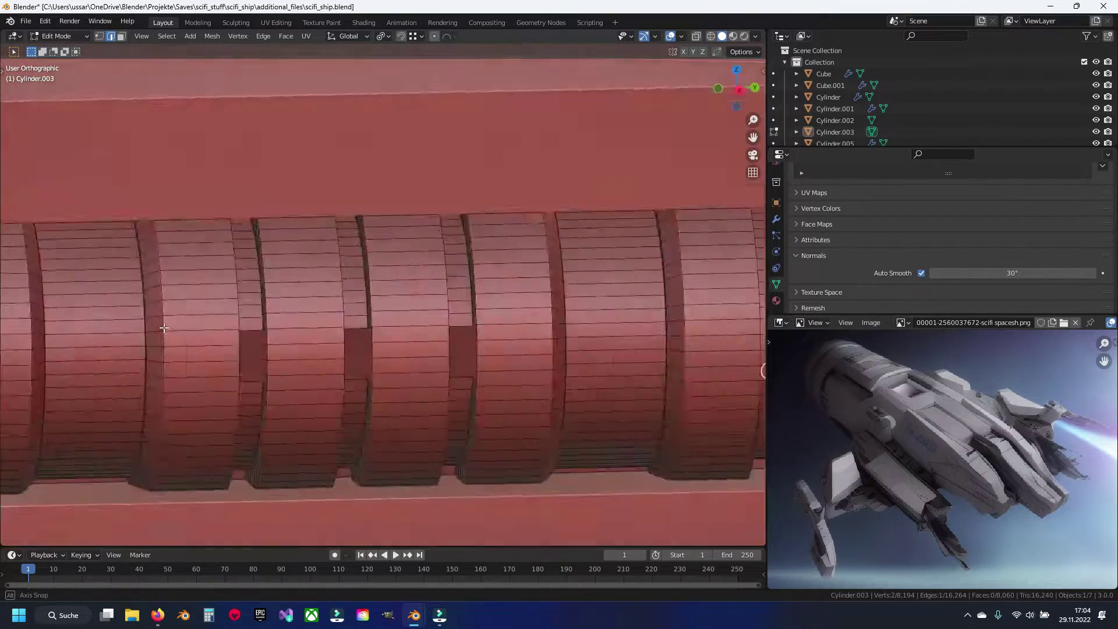
pyautogui.keyDown('shift'); pyautogui.moveTo(144, 322); pyautogui.dragTo(419, 327, button='middle'); pyautogui.keyUp('shift')
pyautogui.scroll(5, 418, 327)
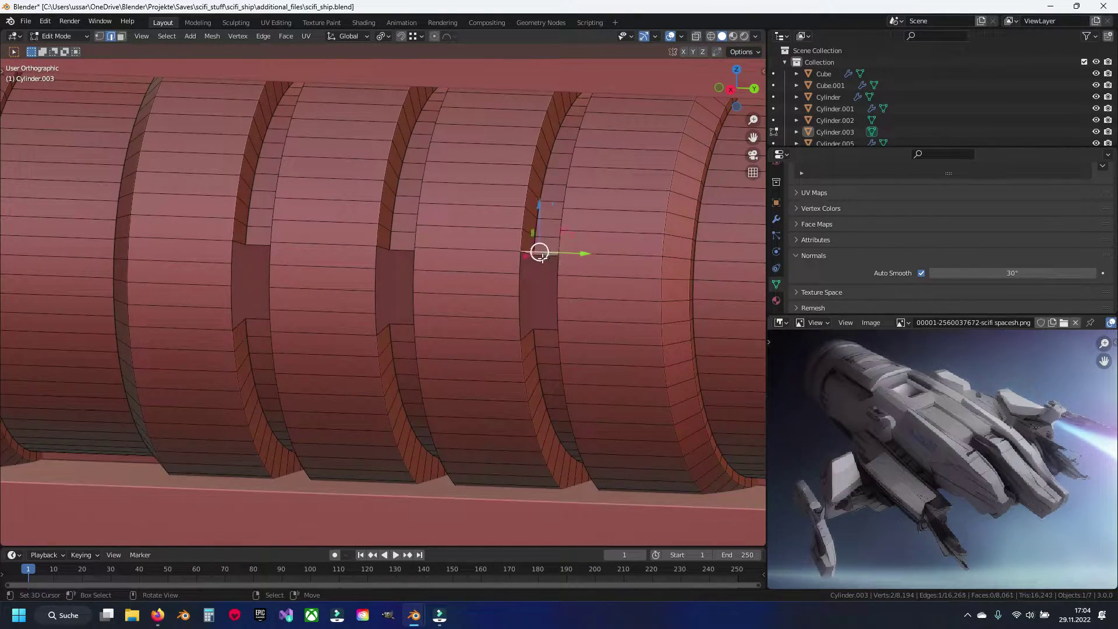
pyautogui.click(252, 243)
pyautogui.press('f')
pyautogui.press('f')
pyautogui.press('f')
pyautogui.moveTo(589, 291)
pyautogui.keyDown('shift'); pyautogui.mouseDown(button='middle')
pyautogui.moveTo(345, 280)
pyautogui.moveTo(540, 308)
pyautogui.mouseUp(button='middle'); pyautogui.keyUp('shift')
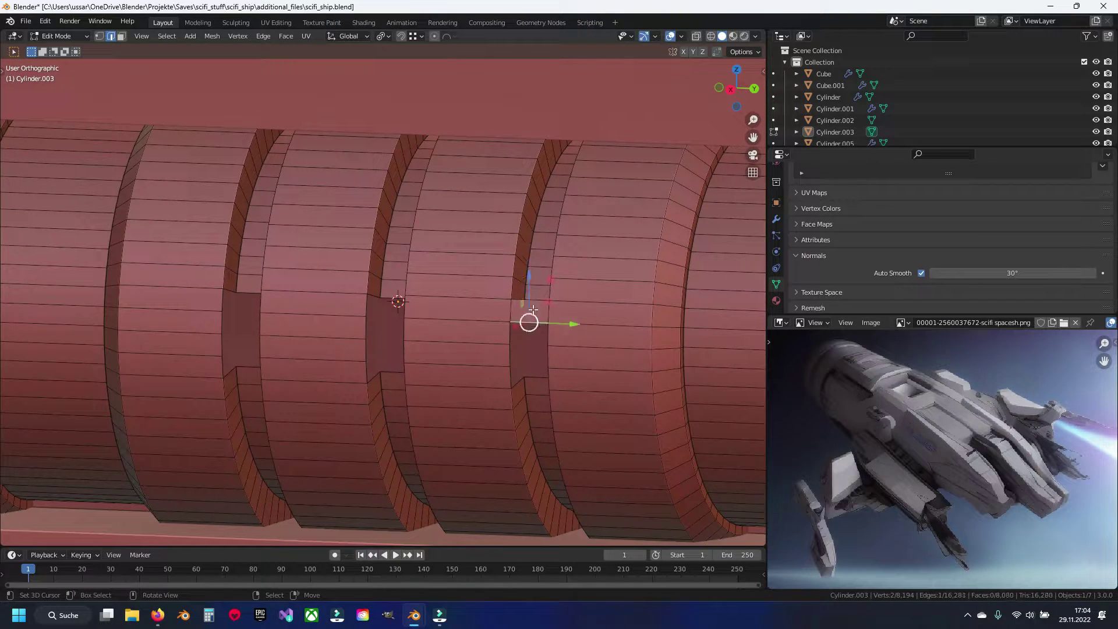
pyautogui.press('f')
pyautogui.press('f')
pyautogui.press('f')
pyautogui.click(256, 291)
pyautogui.press('f')
pyautogui.press('f')
pyautogui.press('f')
# Fill the remaining notch gaps on the right side of the hull.
pyautogui.keyDown('shift'); pyautogui.moveTo(250, 288); pyautogui.dragTo(381, 300, button='middle'); pyautogui.keyUp('shift')
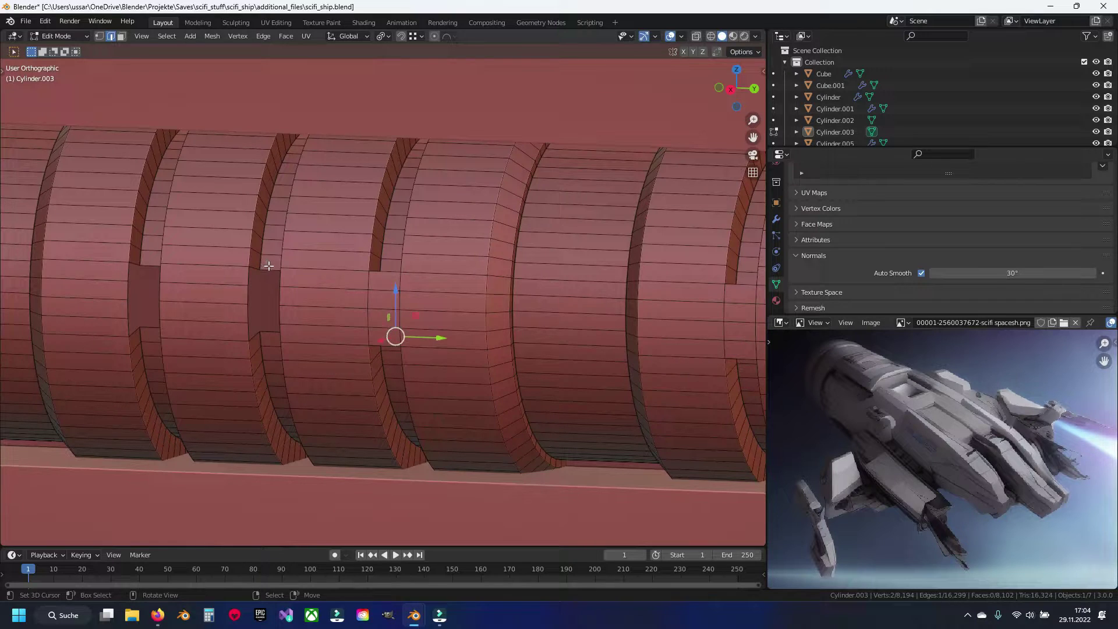
pyautogui.keyDown('shift'); pyautogui.moveTo(194, 264); pyautogui.dragTo(317, 258, button='middle'); pyautogui.keyUp('shift')
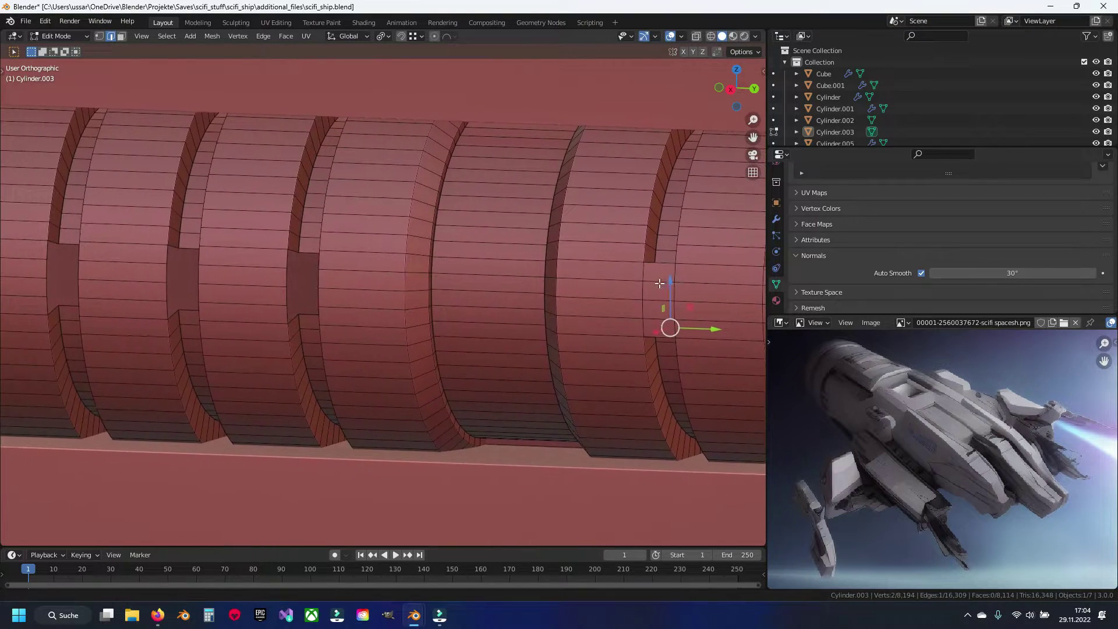
pyautogui.press('f')
pyautogui.press('f')
pyautogui.press('f')
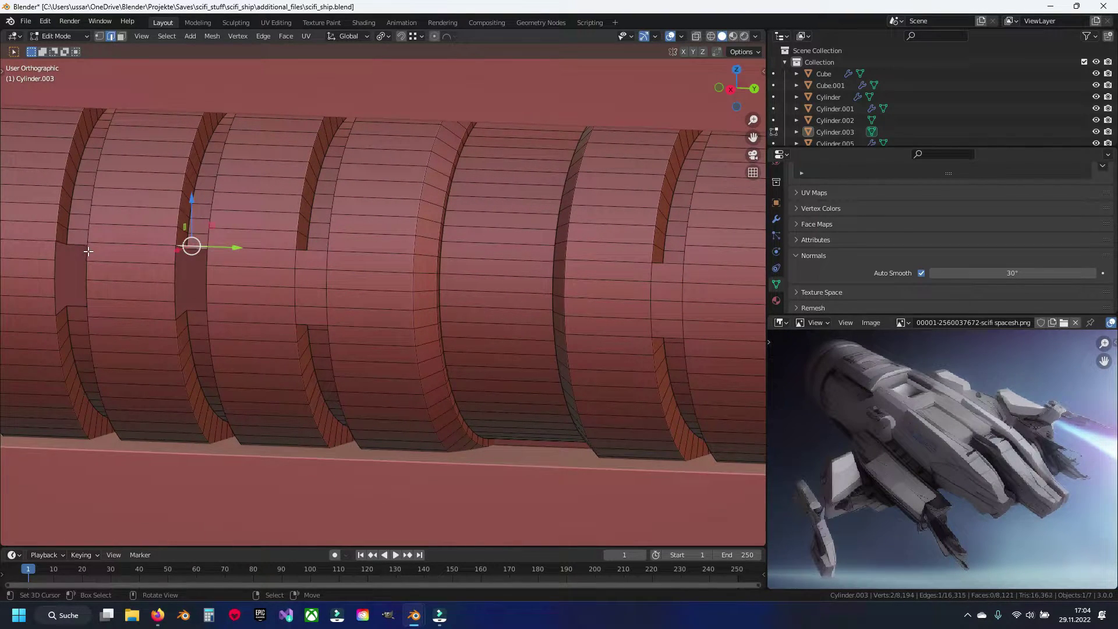
pyautogui.press('f')
pyautogui.press('f')
pyautogui.press('f')
pyautogui.click(79, 249)
pyautogui.keyDown('shift'); pyautogui.moveTo(113, 272); pyautogui.dragTo(605, 321, button='middle'); pyautogui.keyUp('shift')
pyautogui.scroll(-5, 605, 320)
# Return to Object Mode and save scifi_ship.blend.
pyautogui.press('Tab')
pyautogui.press('a')
pyautogui.hotkey('ctrl', 's')
pyautogui.hotkey('alt', 'a')
pyautogui.scroll(-3, 624, 316)
pyautogui.moveTo(443, 319)
pyautogui.mouseDown(button='middle')
pyautogui.moveTo(557, 331)
pyautogui.moveTo(557, 344)
pyautogui.moveTo(408, 327)
pyautogui.mouseUp(button='middle')
pyautogui.scroll(5, 408, 327)
pyautogui.click(427, 313)
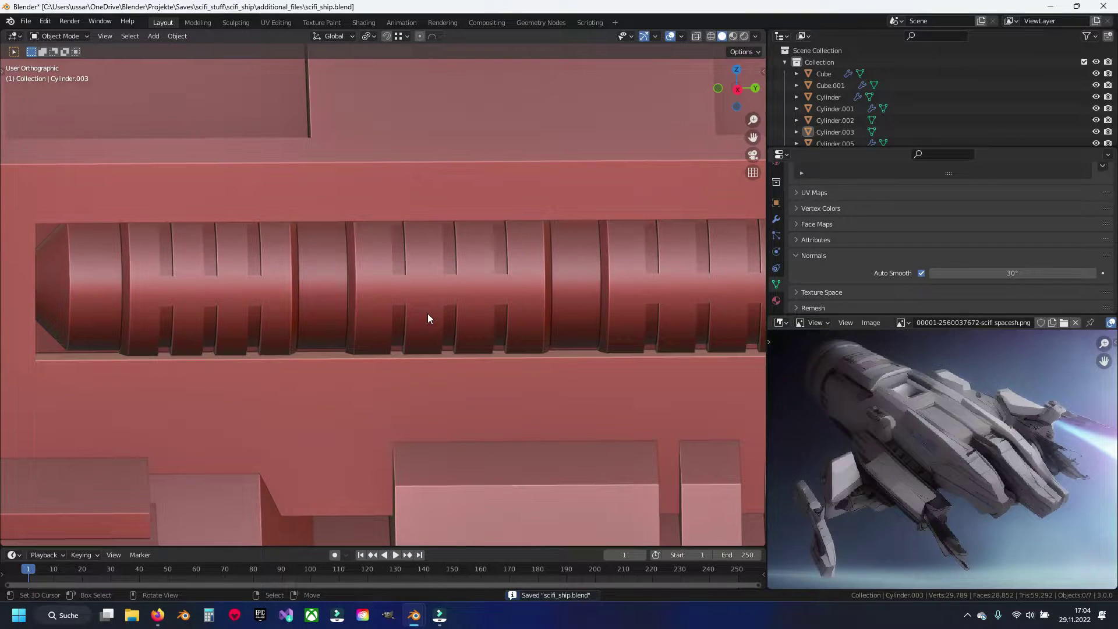
# In Edit Mode, add two centred loop cuts in Cylinder.003's ring segments.
pyautogui.press('Tab')
pyautogui.scroll(1, 312, 300)
pyautogui.click(301, 282)
pyautogui.rightClick(301, 283)
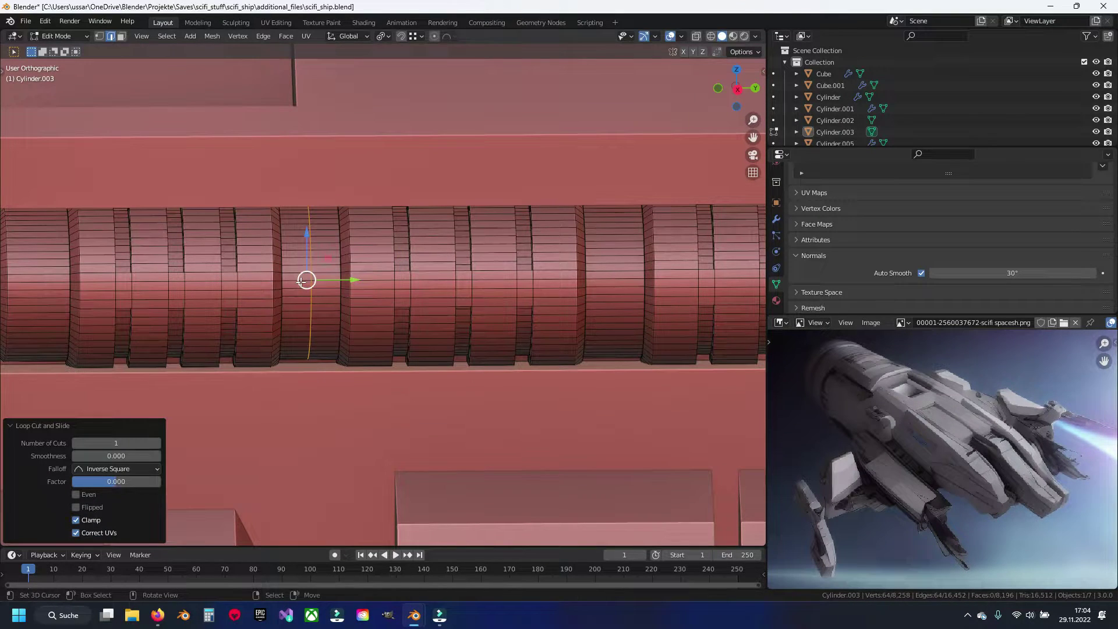
pyautogui.press('KP_3')
pyautogui.keyDown('ctrl'); pyautogui.scroll(-3, 384, 231); pyautogui.keyUp('ctrl')
pyautogui.click(460, 265)
pyautogui.rightClick(460, 265)
pyautogui.keyDown('ctrl'); pyautogui.scroll(-8, 466, 262); pyautogui.keyUp('ctrl')
# Add two more loop cuts in other ring segments, keeping them centred.
pyautogui.hotkey('ctrl', 'r')
pyautogui.click(411, 271)
pyautogui.keyDown('ctrl'); pyautogui.scroll(-7, 350, 273); pyautogui.keyUp('ctrl')
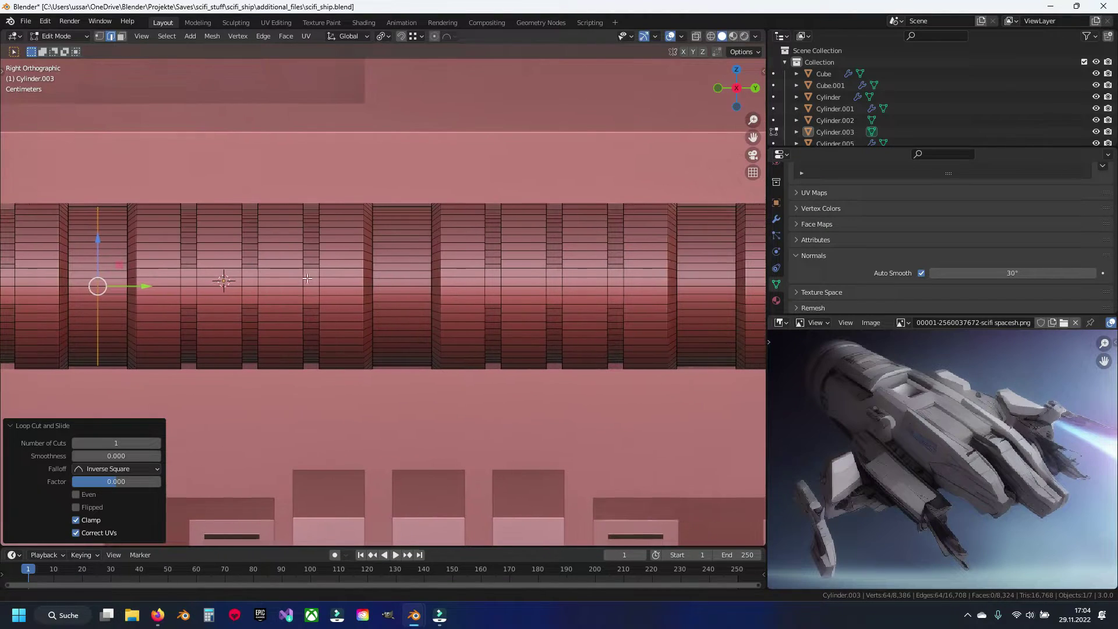
pyautogui.keyDown('ctrl'); pyautogui.scroll(-6, 495, 266); pyautogui.keyUp('ctrl')
pyautogui.hotkey('ctrl', 'r')
pyautogui.click(459, 280)
pyautogui.rightClick(460, 280)
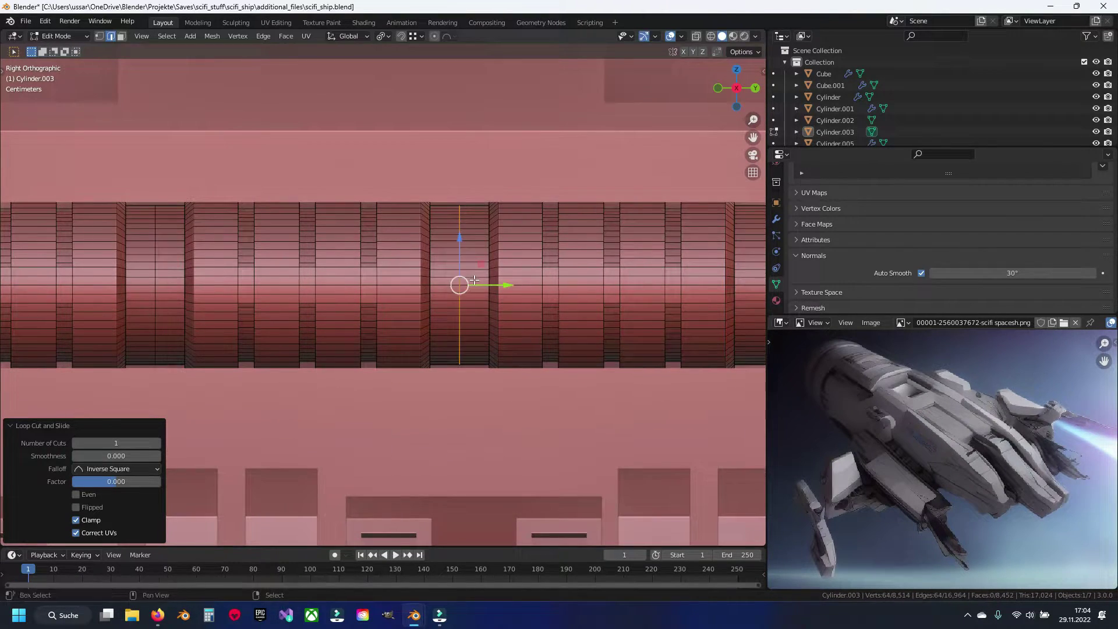
pyautogui.keyDown('ctrl'); pyautogui.scroll(-8, 349, 279); pyautogui.keyUp('ctrl')
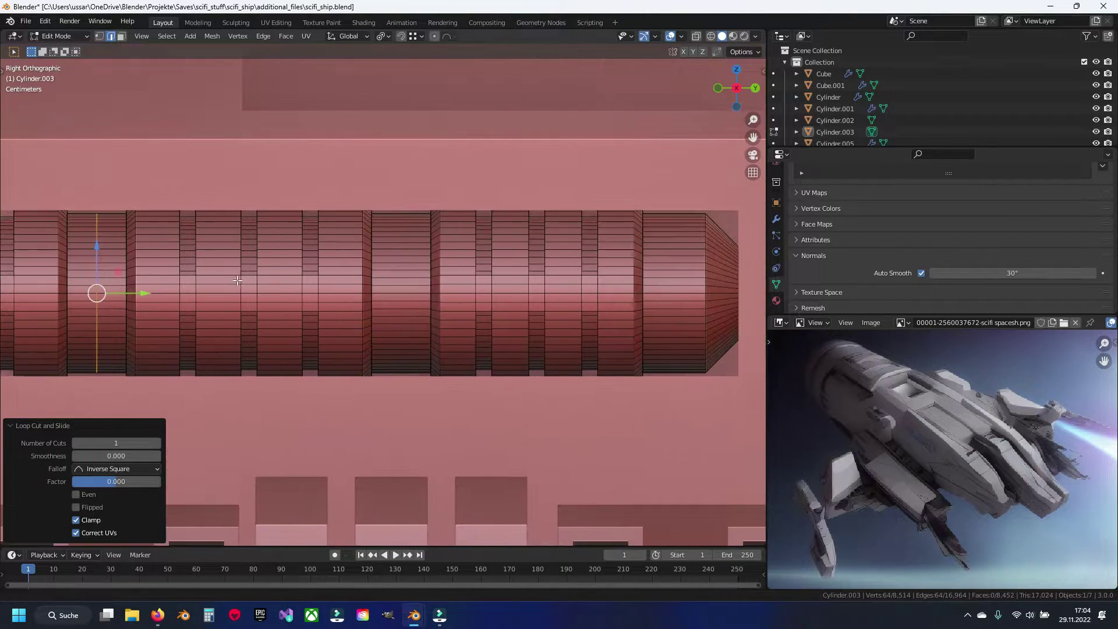
# Select a ring edge loop and a vertical edge loop for bevelling.
pyautogui.keyDown('alt'); pyautogui.keyDown('shift'); pyautogui.click(96, 284); pyautogui.keyUp('shift'); pyautogui.keyUp('alt')
pyautogui.keyDown('ctrl'); pyautogui.scroll(-5, 140, 285); pyautogui.keyUp('ctrl')
pyautogui.keyDown('ctrl'); pyautogui.scroll(-3, 177, 285); pyautogui.keyUp('ctrl')
pyautogui.keyDown('ctrl'); pyautogui.scroll(3, 346, 285); pyautogui.keyUp('ctrl')
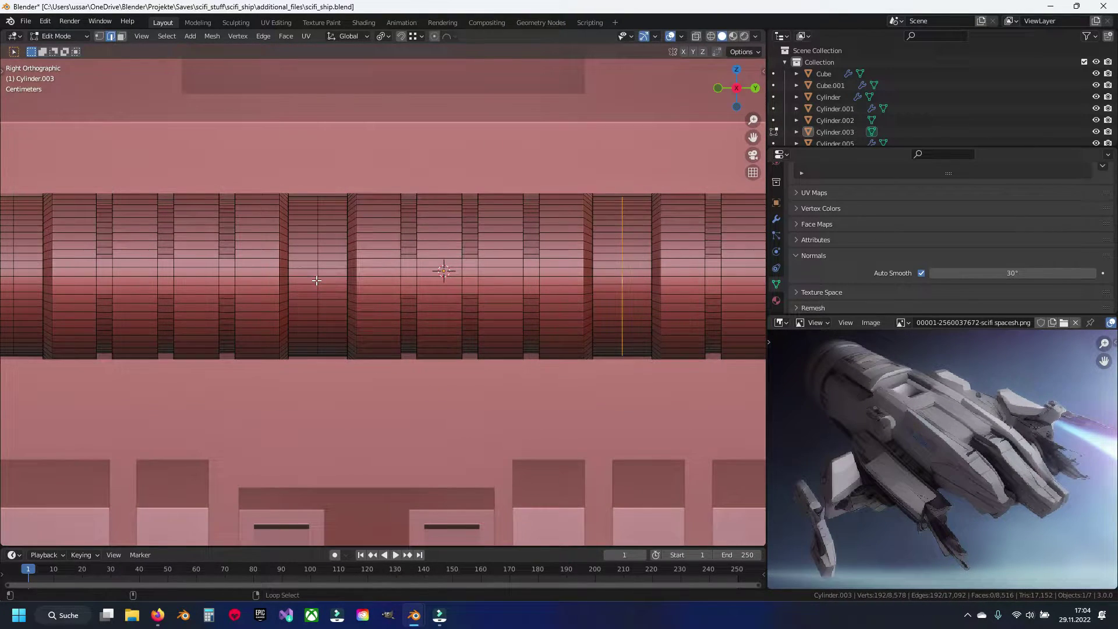
pyautogui.keyDown('alt'); pyautogui.keyDown('shift'); pyautogui.click(316, 280); pyautogui.keyUp('shift'); pyautogui.keyUp('alt')
pyautogui.keyDown('ctrl'); pyautogui.scroll(-3, 319, 280); pyautogui.keyUp('ctrl')
pyautogui.keyDown('ctrl'); pyautogui.scroll(-4, 322, 280); pyautogui.keyUp('ctrl')
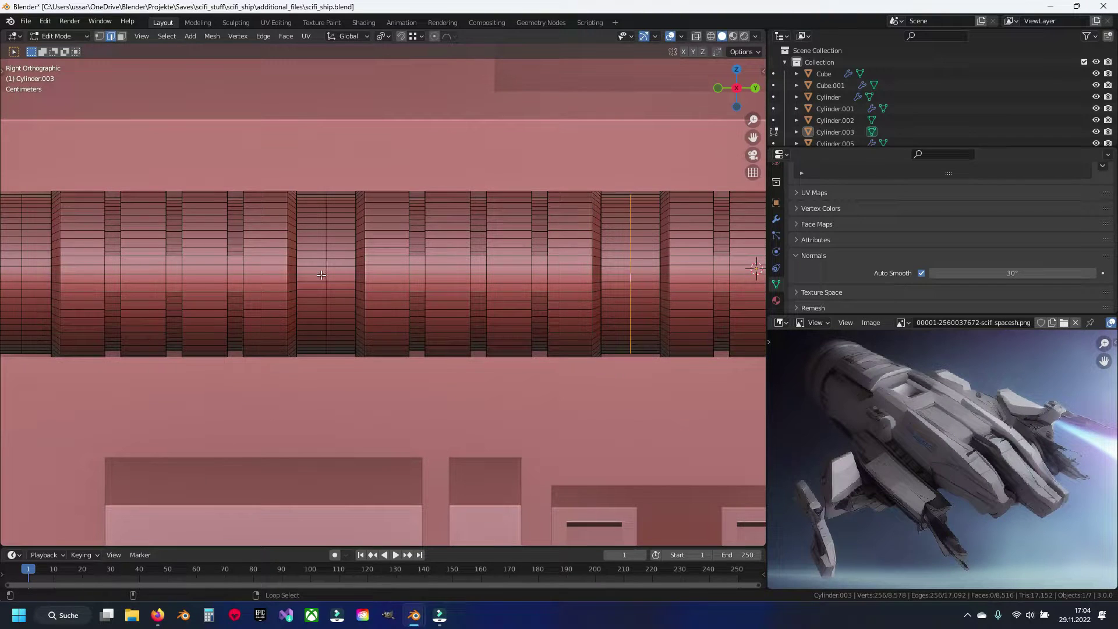
pyautogui.keyDown('ctrl'); pyautogui.scroll(-9, 178, 281); pyautogui.keyUp('ctrl')
pyautogui.moveTo(460, 281)
pyautogui.mouseDown(button='middle')
pyautogui.moveTo(489, 307)
pyautogui.moveTo(414, 312)
pyautogui.mouseUp(button='middle')
pyautogui.scroll(5, 407, 332)
pyautogui.hotkey('ctrl', 'b')
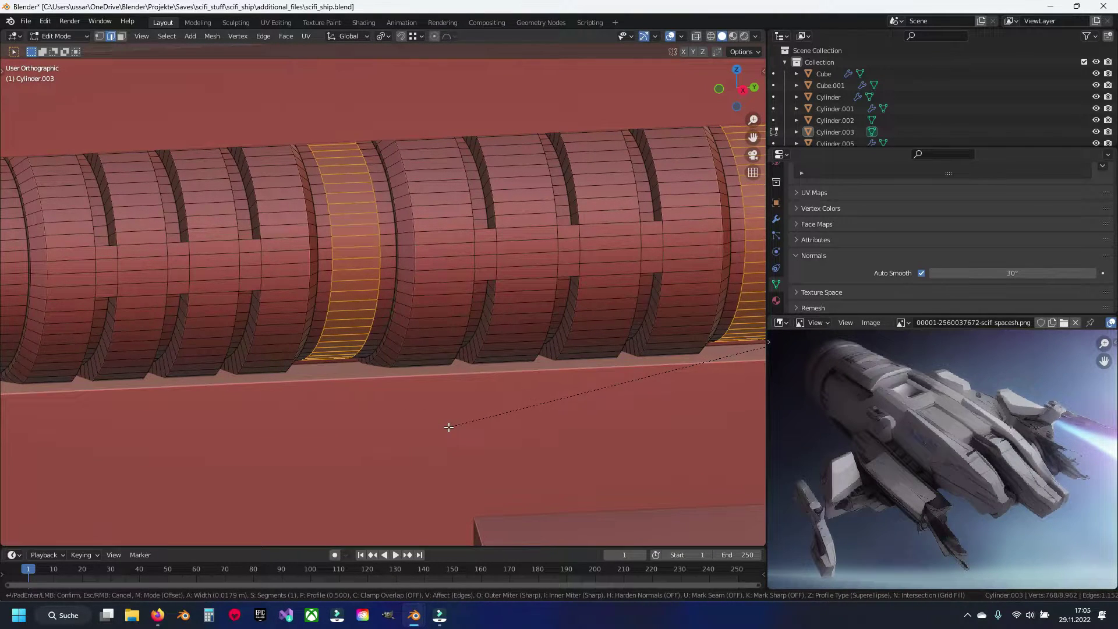
# Confirm the bevel, then extrude the ring and scale it inward to 0.883, excluding Y.
pyautogui.click(447, 428)
pyautogui.scroll(1, 390, 314)
pyautogui.press('e')
pyautogui.press('s')
pyautogui.hotkey('shift', 'y')
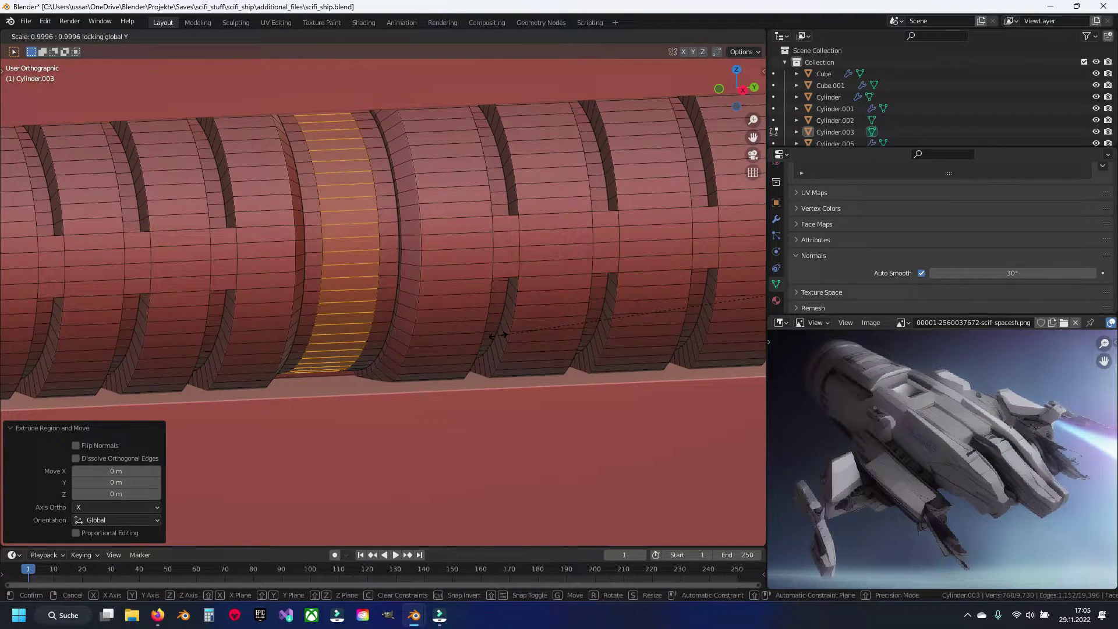
pyautogui.click(619, 311)
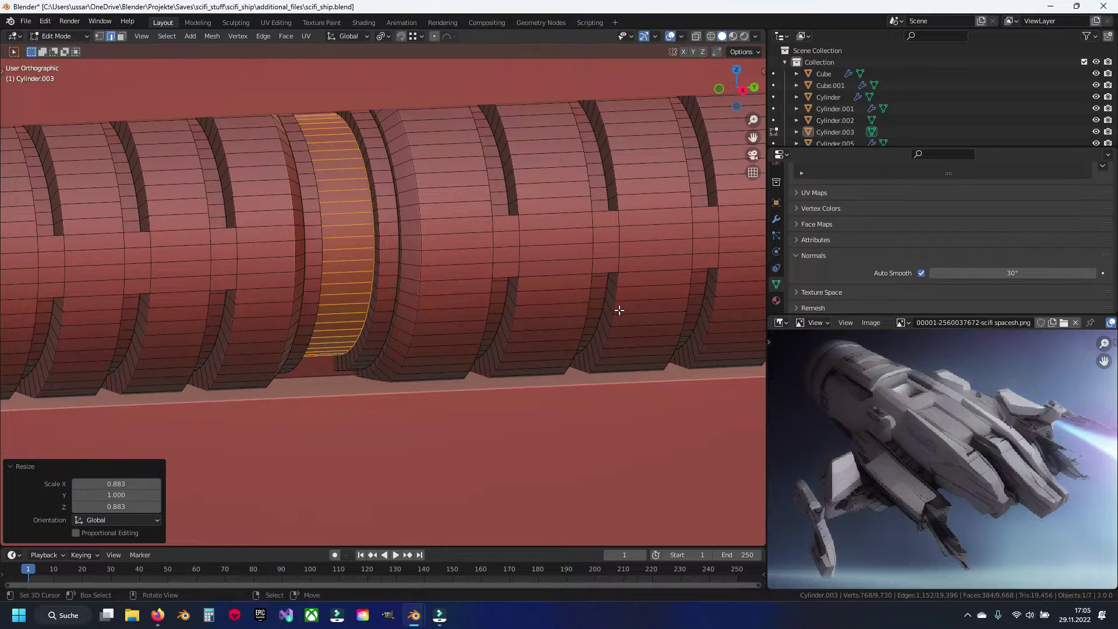
# Switch to Object Mode and orbit around the cylinder to inspect the recessed ring.
pyautogui.press('Tab')
pyautogui.scroll(-4, 493, 319)
pyautogui.moveTo(541, 325); pyautogui.dragTo(386, 319, button='middle')
pyautogui.scroll(2, 459, 344)
pyautogui.scroll(2, 459, 344)
pyautogui.scroll(-2, 458, 349)
# Back in Edit Mode, select two edge loops on the recessed ring.
pyautogui.press('Tab')
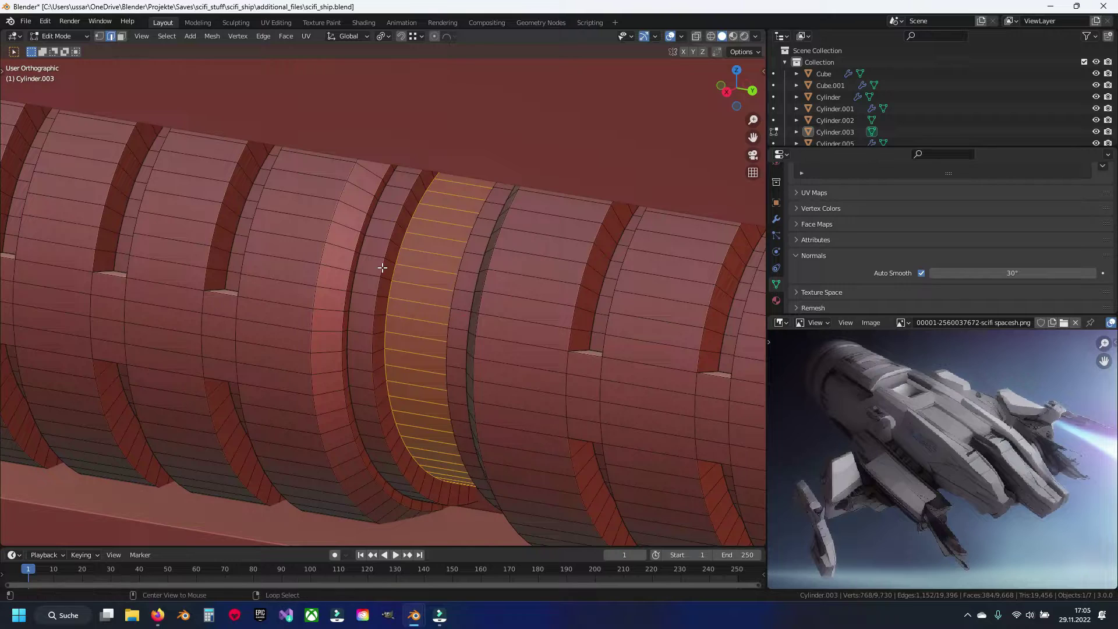
pyautogui.keyDown('alt'); pyautogui.click(468, 291); pyautogui.keyUp('alt')
pyautogui.scroll(-3, 442, 304)
pyautogui.scroll(3, 456, 277)
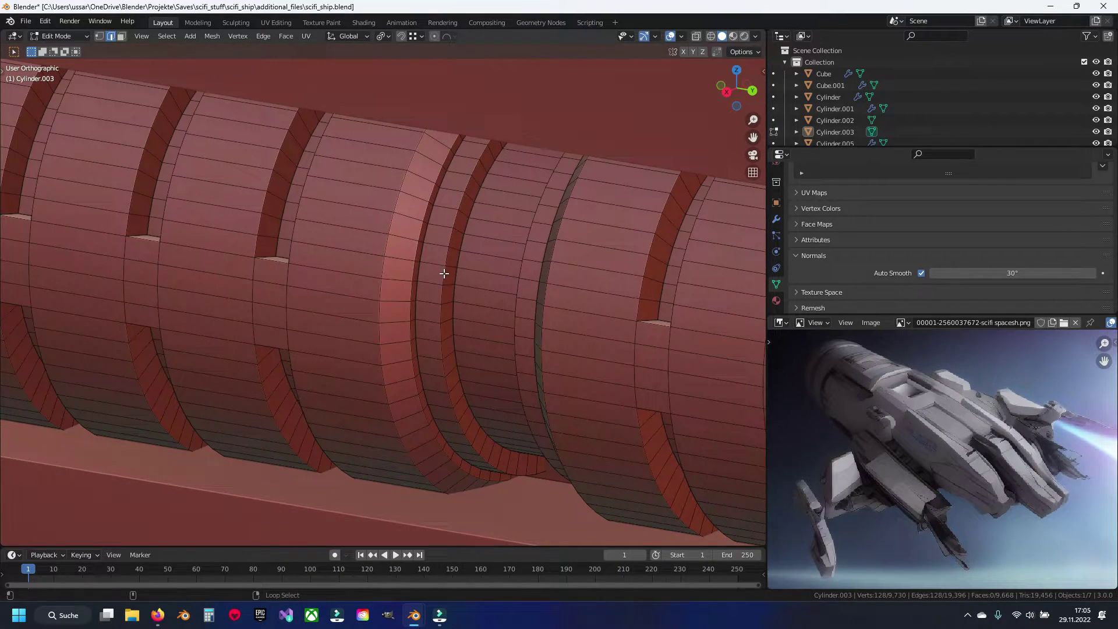
pyautogui.keyDown('alt'); pyautogui.keyDown('shift'); pyautogui.click(528, 288); pyautogui.keyUp('shift'); pyautogui.keyUp('alt')
pyautogui.scroll(-3, 518, 287)
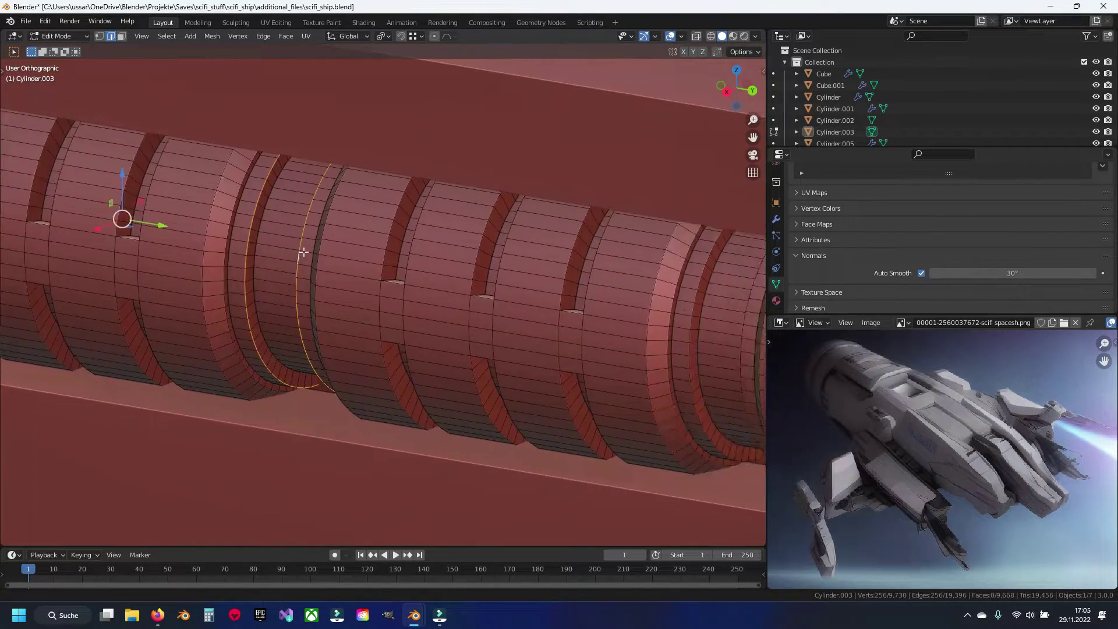
pyautogui.scroll(2, 284, 272)
pyautogui.scroll(2, 386, 280)
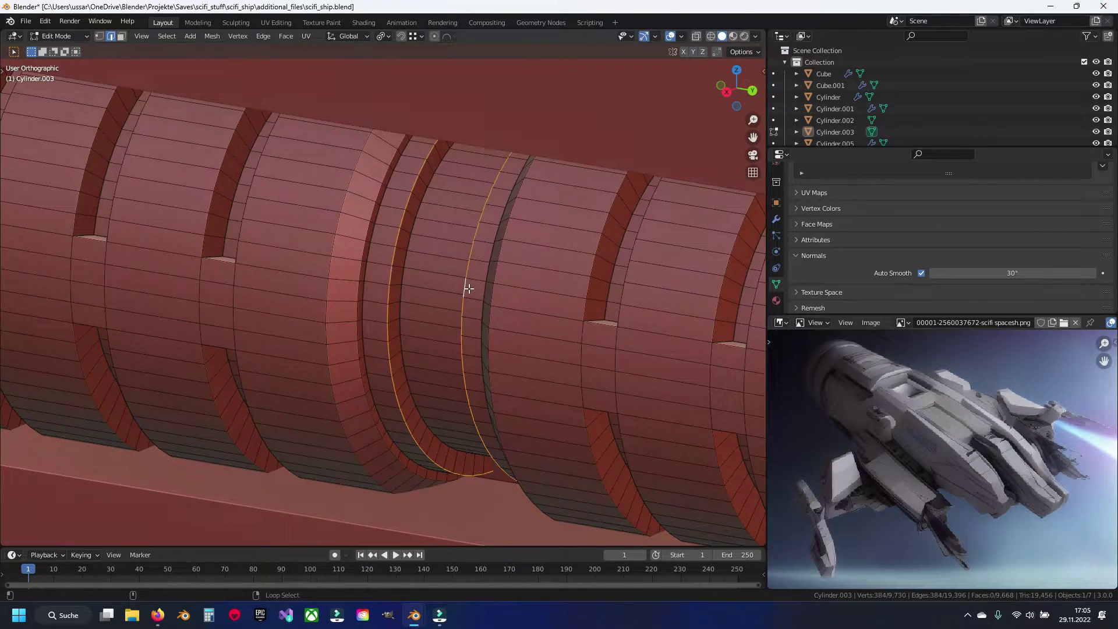
pyautogui.scroll(-3, 468, 288)
pyautogui.scroll(3, 491, 324)
# Pan along the cylinder and add two more edge loops to the selection.
pyautogui.keyDown('shift'); pyautogui.moveTo(575, 334); pyautogui.dragTo(299, 263, button='middle'); pyautogui.keyUp('shift')
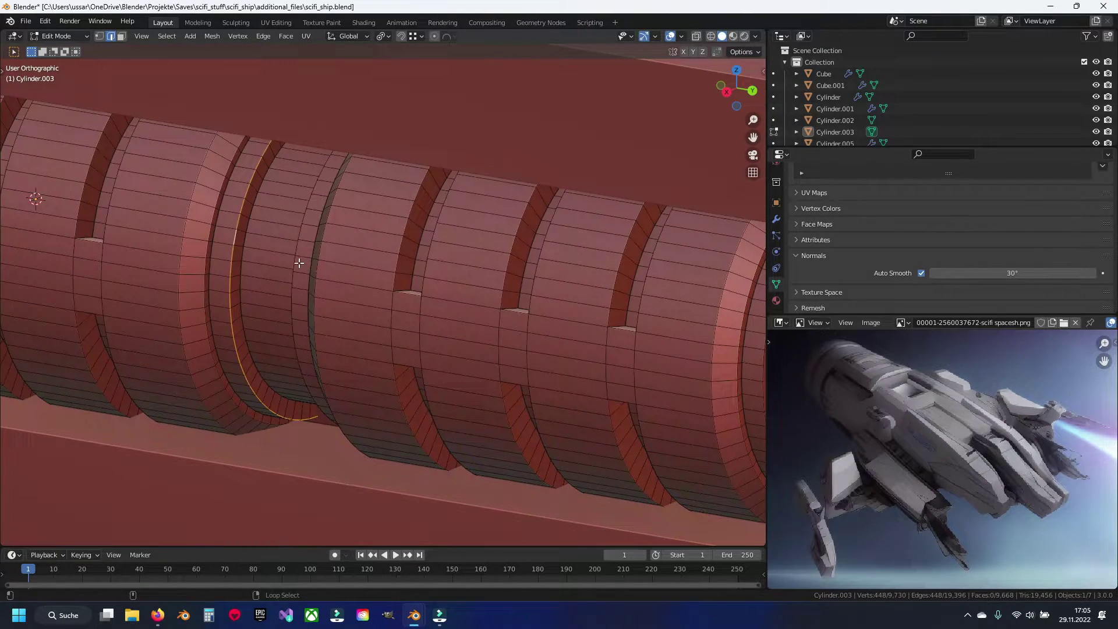
pyautogui.keyDown('shift'); pyautogui.moveTo(661, 322); pyautogui.dragTo(346, 295, button='middle'); pyautogui.keyUp('shift')
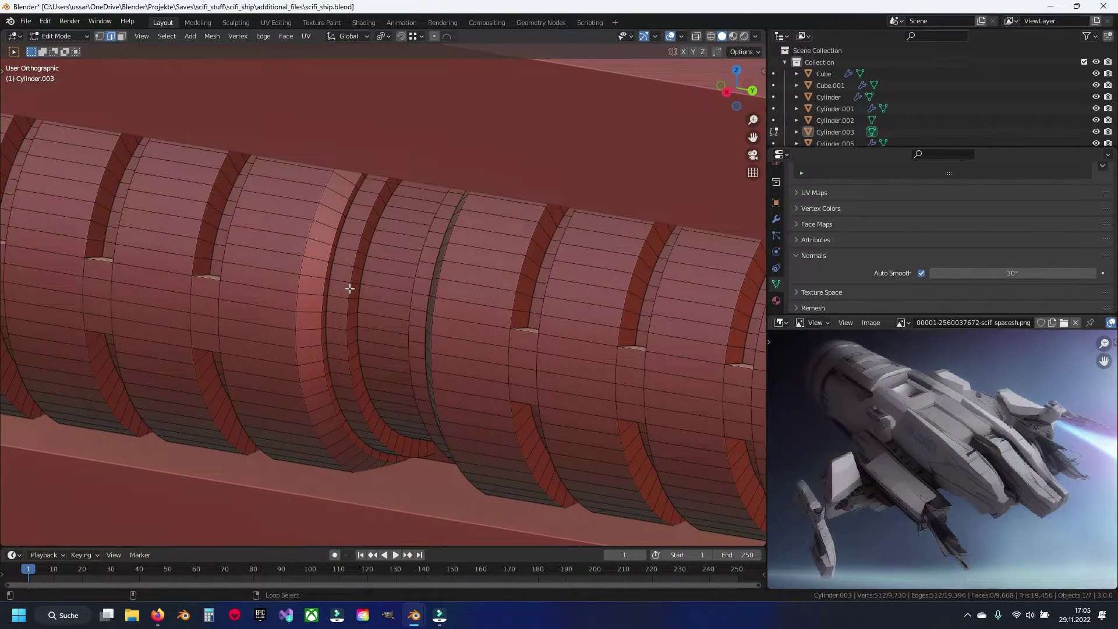
pyautogui.keyDown('alt'); pyautogui.keyDown('shift'); pyautogui.click(411, 303); pyautogui.keyUp('shift'); pyautogui.keyUp('alt')
pyautogui.keyDown('shift'); pyautogui.moveTo(436, 304); pyautogui.dragTo(477, 345, button='middle'); pyautogui.keyUp('shift')
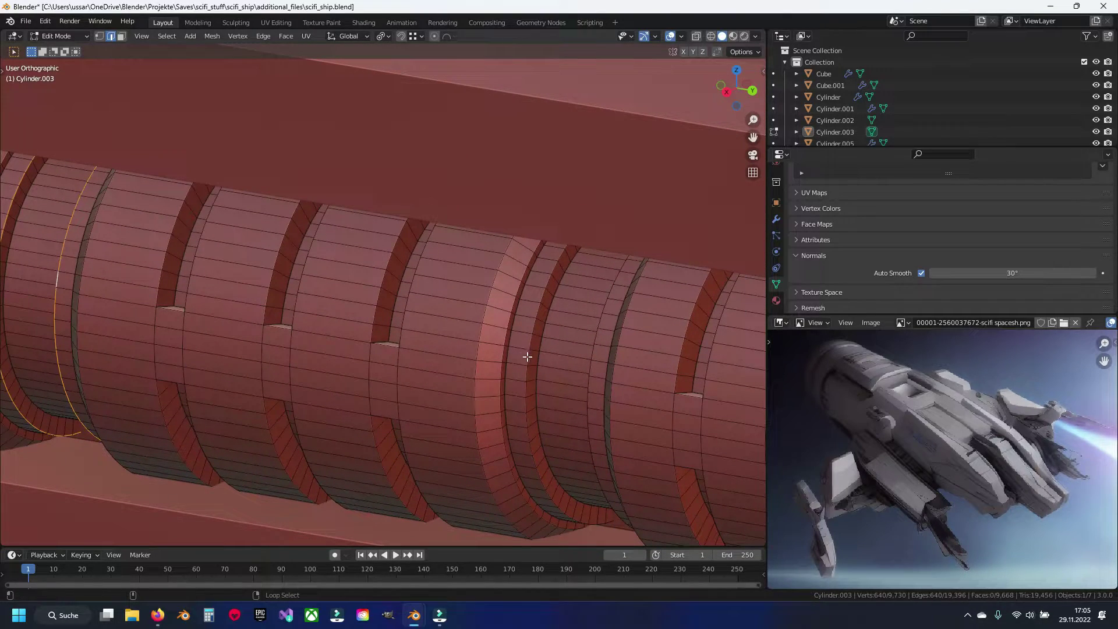
pyautogui.keyDown('alt'); pyautogui.keyDown('shift'); pyautogui.click(582, 367); pyautogui.keyUp('shift'); pyautogui.keyUp('alt')
pyautogui.keyDown('shift'); pyautogui.moveTo(592, 367); pyautogui.dragTo(360, 298, button='middle'); pyautogui.keyUp('shift')
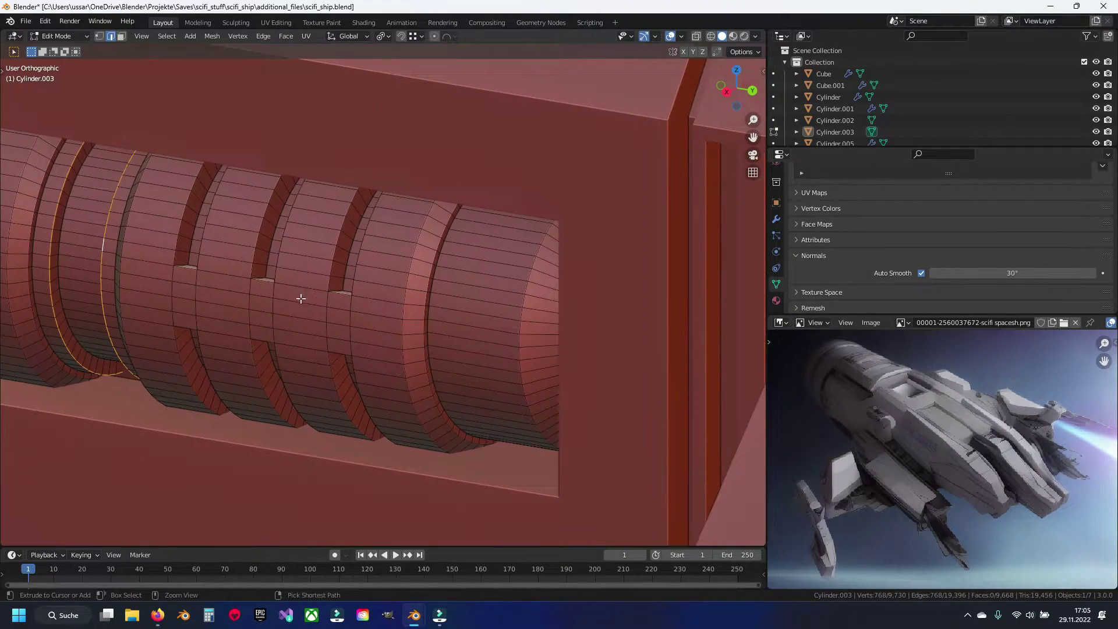
# Bevel the selected edge loops and return to Object Mode to view the result.
pyautogui.press('KP_Decimal')
pyautogui.hotkey('ctrl', 'b')
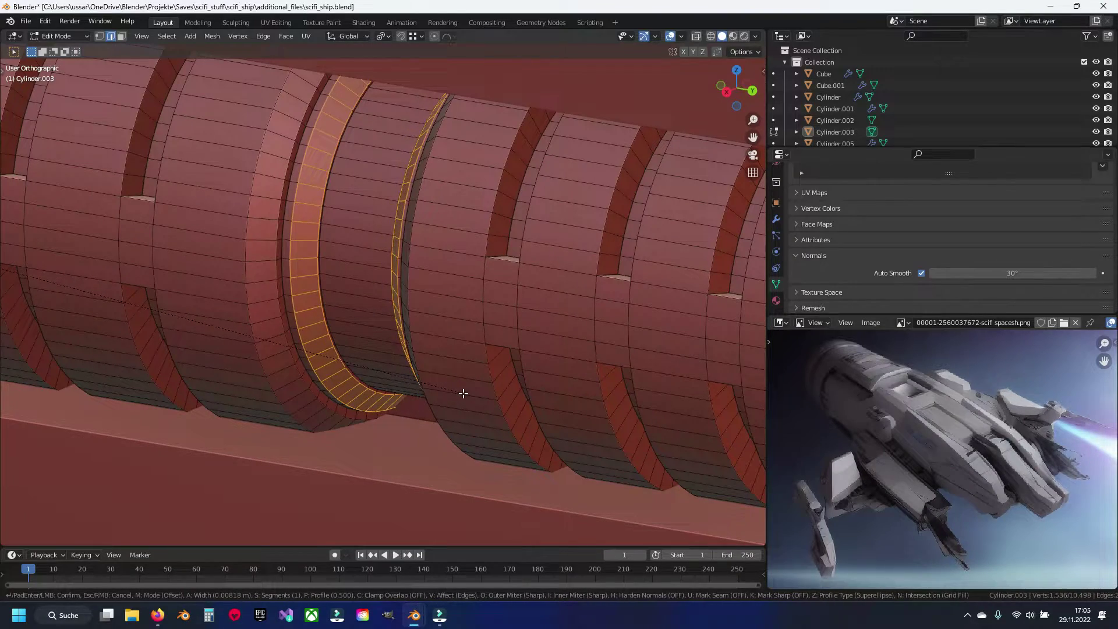
pyautogui.click(462, 393)
pyautogui.press('Tab')
pyautogui.moveTo(463, 394); pyautogui.dragTo(383, 378, button='middle')
pyautogui.scroll(2, 382, 364)
pyautogui.scroll(2, 408, 303)
pyautogui.moveTo(448, 257)
pyautogui.keyDown('shift'); pyautogui.mouseDown(button='middle')
pyautogui.moveTo(374, 325)
pyautogui.moveTo(494, 312)
pyautogui.mouseUp(button='middle'); pyautogui.keyUp('shift')
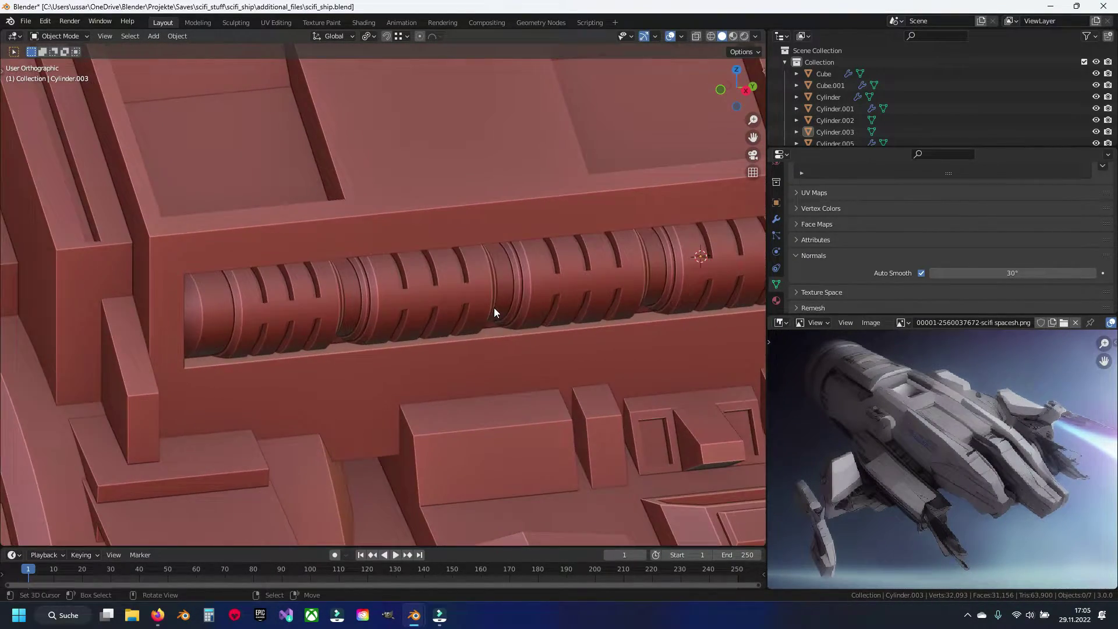
# Return to mesh editing and add an edge loop near the cylinder's end.
pyautogui.scroll(2, 494, 312)
pyautogui.scroll(1, 443, 315)
pyautogui.scroll(3, 407, 329)
pyautogui.press('Tab')
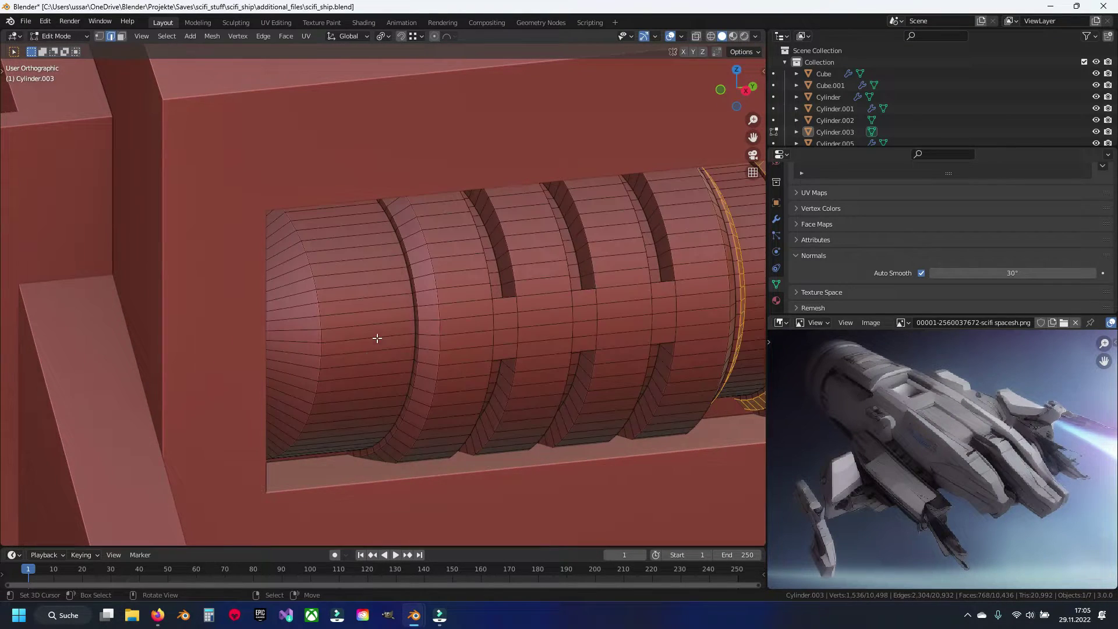
pyautogui.scroll(1, 364, 367)
pyautogui.hotkey('ctrl', 'r')
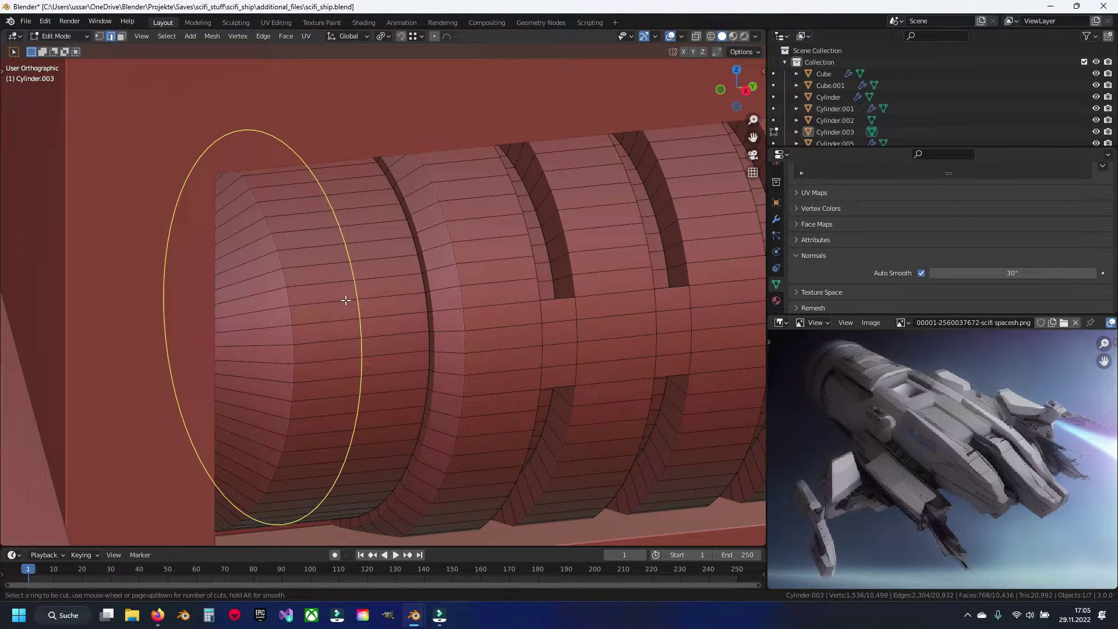
pyautogui.click(490, 392)
pyautogui.rightClick(490, 392)
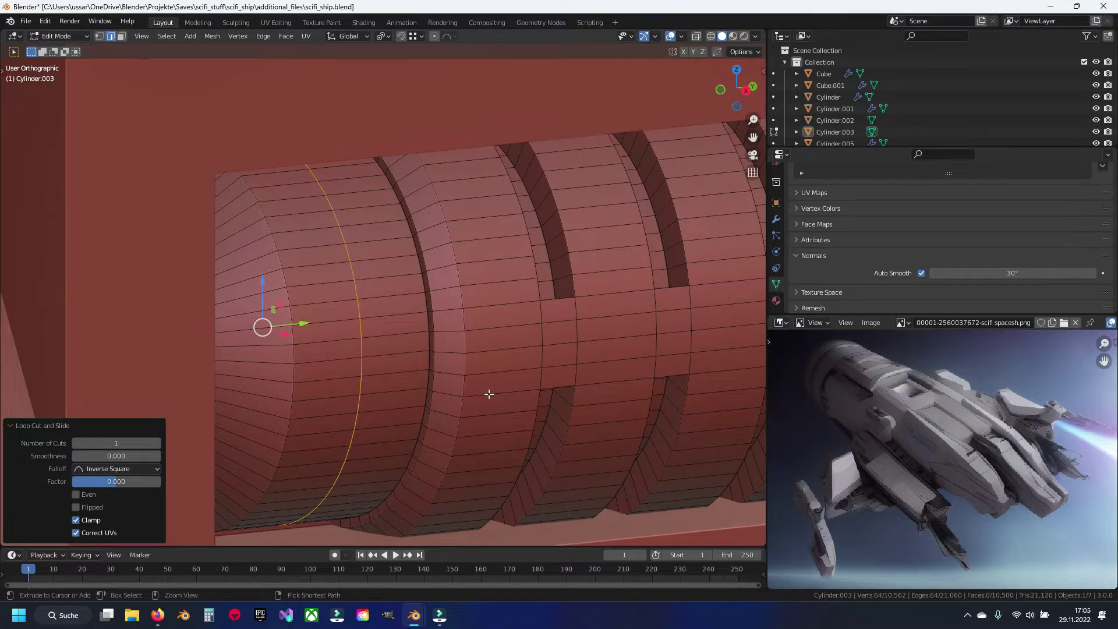
pyautogui.scroll(-5, 488, 393)
pyautogui.scroll(3, 475, 312)
pyautogui.scroll(3, 424, 320)
# Add a second edge loop beside it near the cylinder end.
pyautogui.hotkey('ctrl', 'v')
pyautogui.press('Escape')
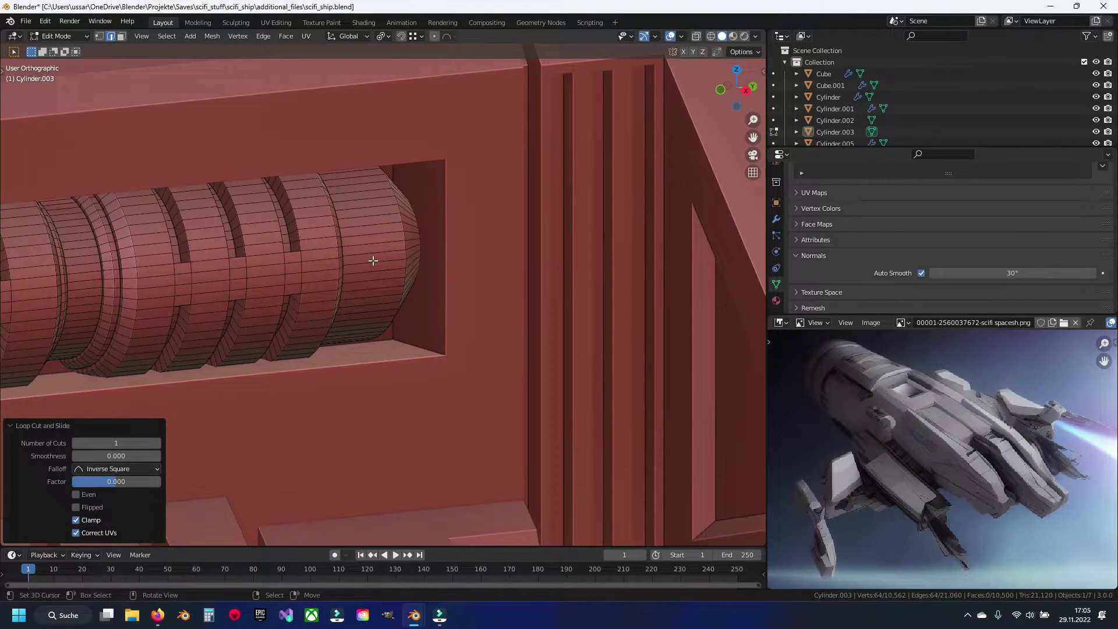
pyautogui.click(373, 260)
pyautogui.rightClick(324, 244)
pyautogui.moveTo(324, 244); pyautogui.dragTo(428, 295, button='middle')
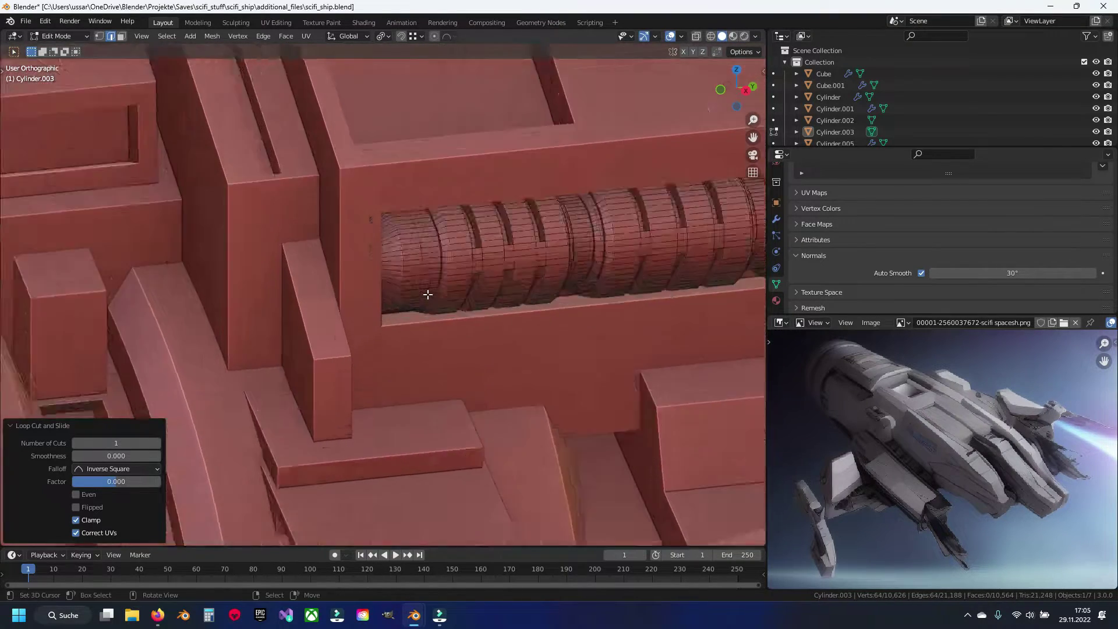
pyautogui.scroll(3, 427, 294)
pyautogui.scroll(3, 361, 315)
# Bevel the new loop about 0.0132 m and extrude the band outward, scaled to 1.153.
pyautogui.keyDown('alt'); pyautogui.click(364, 309); pyautogui.keyUp('alt')
pyautogui.hotkey('ctrl', 'b')
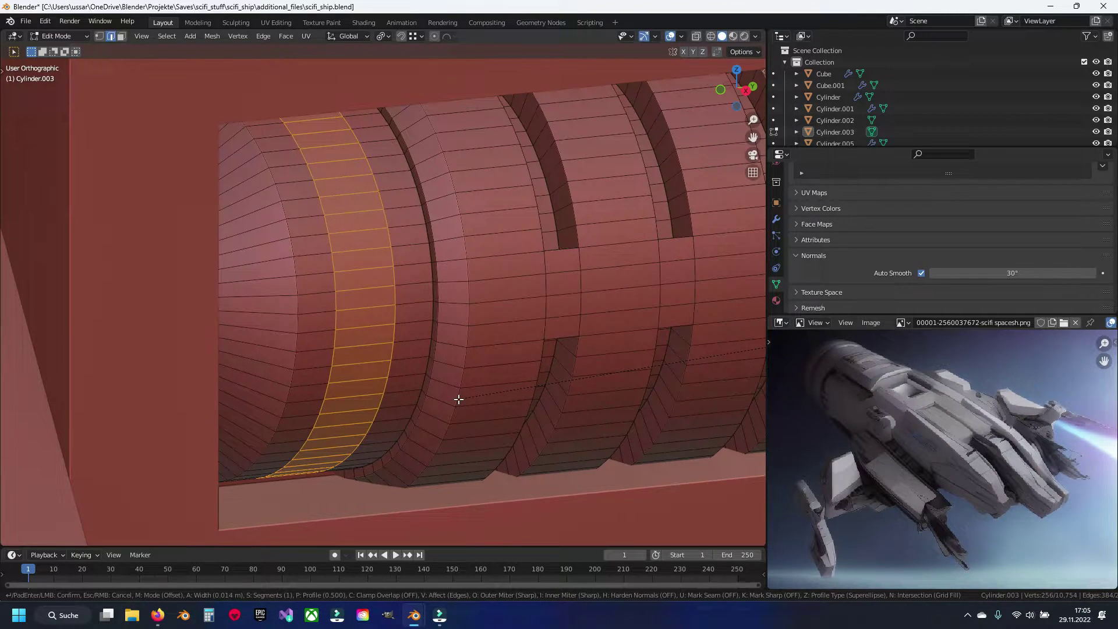
pyautogui.click(460, 398)
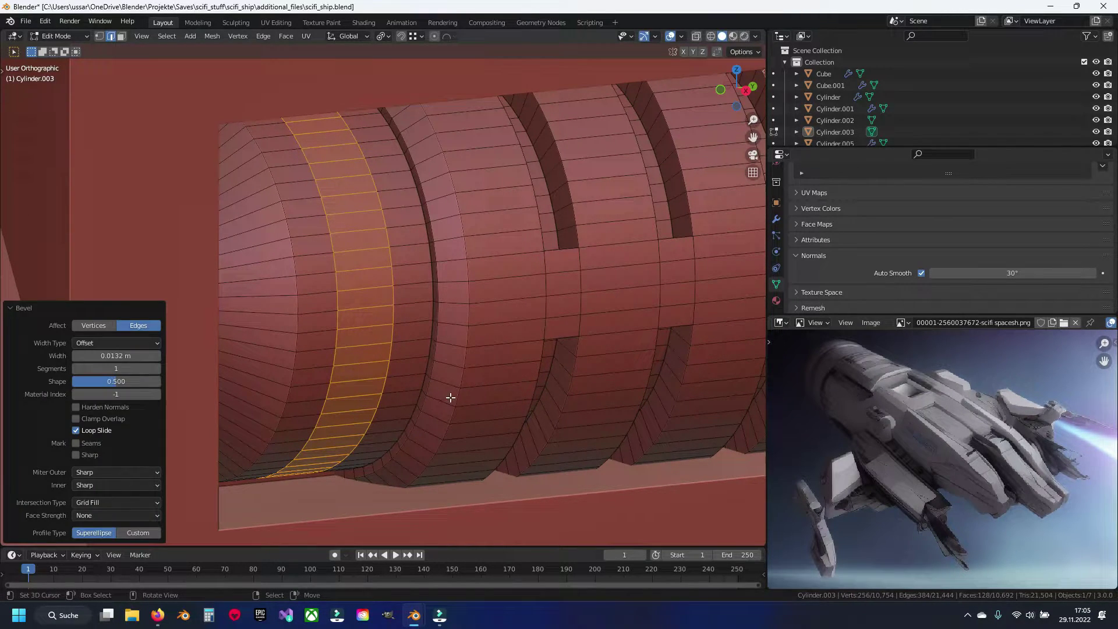
pyautogui.press('e')
pyautogui.rightClick(451, 397)
pyautogui.press('s')
pyautogui.hotkey('shift', 'y')
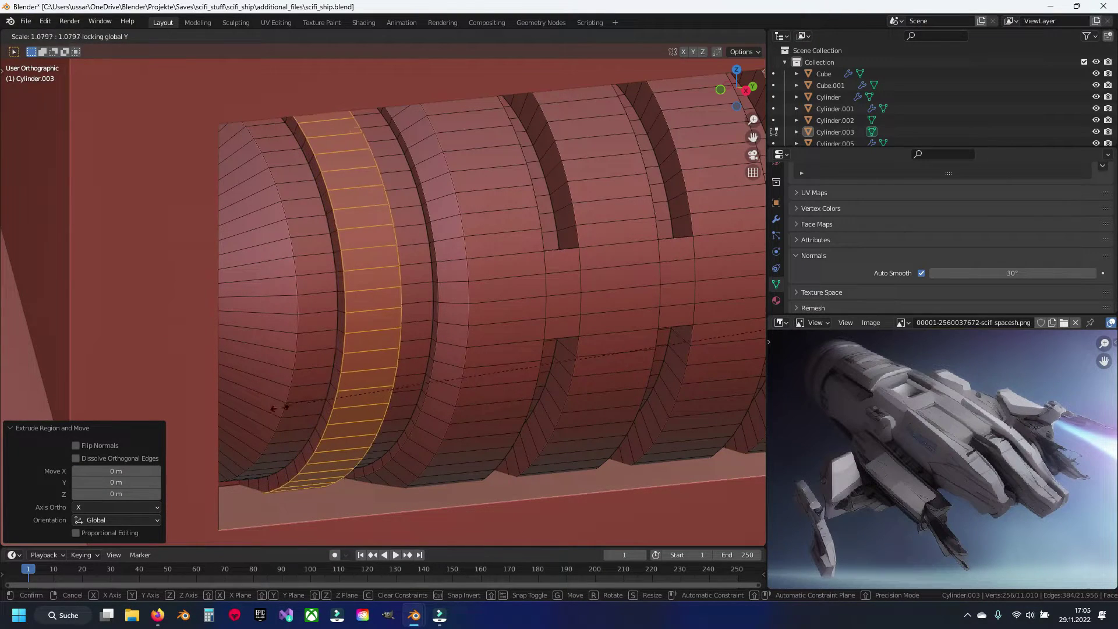
pyautogui.click(350, 308)
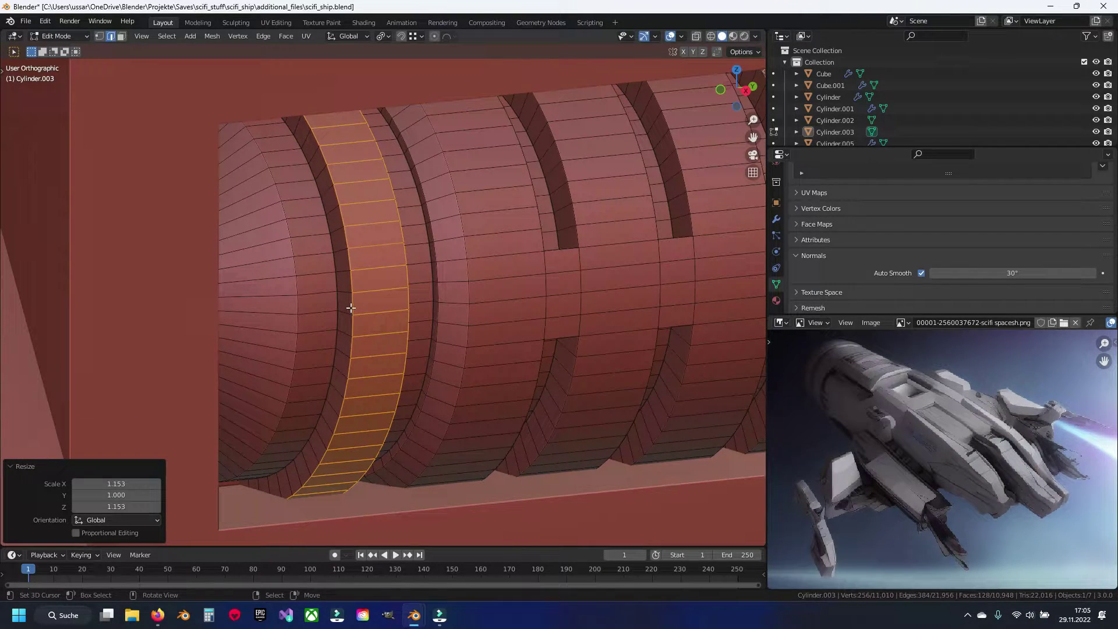
# Select another edge loop near the cylinder end.
pyautogui.keyDown('alt'); pyautogui.click(351, 286); pyautogui.keyUp('alt')
pyautogui.scroll(-3, 299, 282)
pyautogui.scroll(-2, 180, 299)
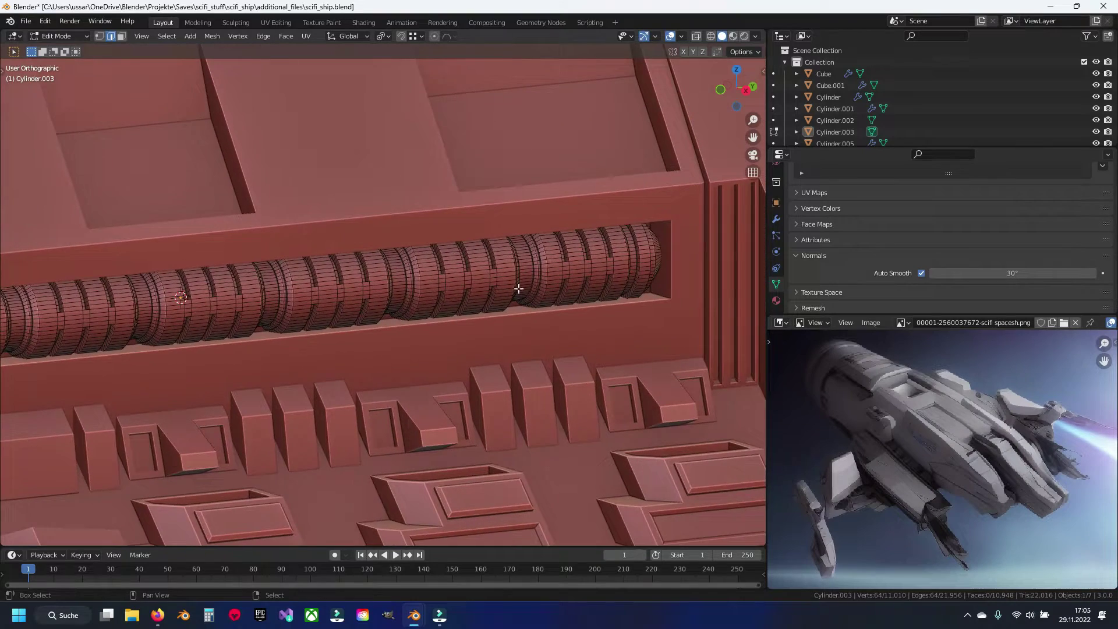
pyautogui.scroll(4, 394, 317)
pyautogui.scroll(1, 394, 318)
# Bevel the selected edge loop into a band and orbit to inspect it.
pyautogui.hotkey('ctrl', 'b')
pyautogui.click(453, 388)
pyautogui.moveTo(453, 389)
pyautogui.mouseDown(button='middle')
pyautogui.moveTo(410, 385)
pyautogui.moveTo(306, 340)
pyautogui.mouseUp(button='middle')
pyautogui.scroll(-5, 569, 319)
pyautogui.moveTo(569, 320)
pyautogui.mouseDown(button='middle')
pyautogui.moveTo(631, 307)
pyautogui.moveTo(487, 297)
pyautogui.mouseUp(button='middle')
pyautogui.scroll(4, 579, 312)
# Redo the bevel on the edge loop and review it in object mode.
pyautogui.hotkey('ctrl', 'z')
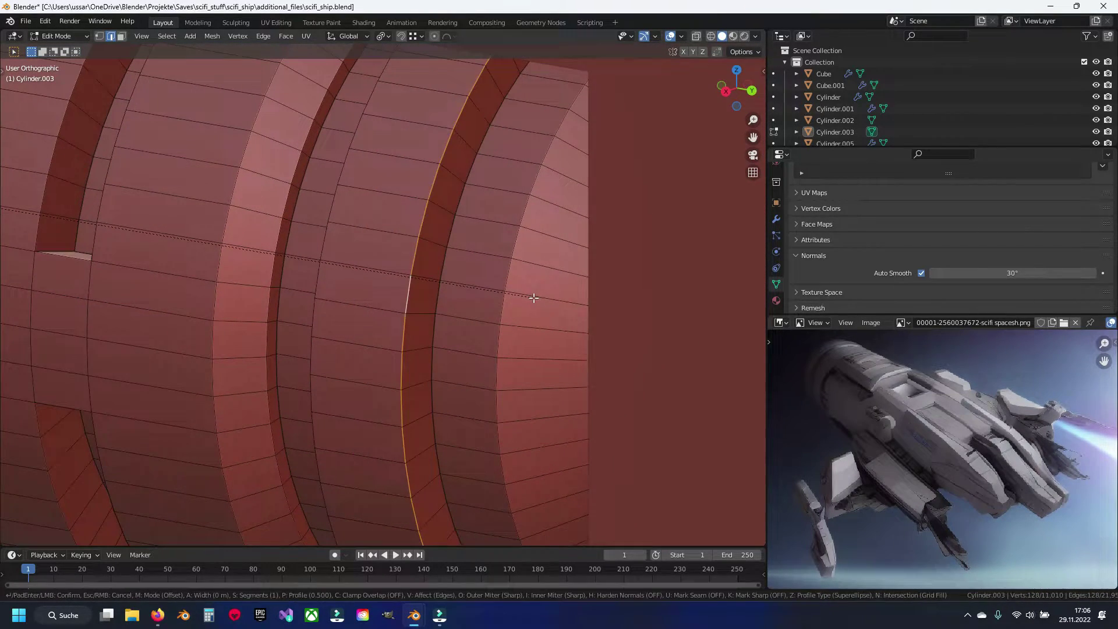
pyautogui.hotkey('ctrl', 'b')
pyautogui.click(578, 330)
pyautogui.press('Tab')
pyautogui.moveTo(578, 330)
pyautogui.mouseDown(button='middle')
pyautogui.moveTo(302, 304)
pyautogui.moveTo(396, 306)
pyautogui.moveTo(200, 316)
pyautogui.moveTo(429, 325)
pyautogui.moveTo(403, 305)
pyautogui.moveTo(328, 308)
pyautogui.mouseUp(button='middle')
pyautogui.scroll(5, 357, 285)
# Undo the ring bevel and added loops, then save scifi_ship.blend.
pyautogui.press('Tab')
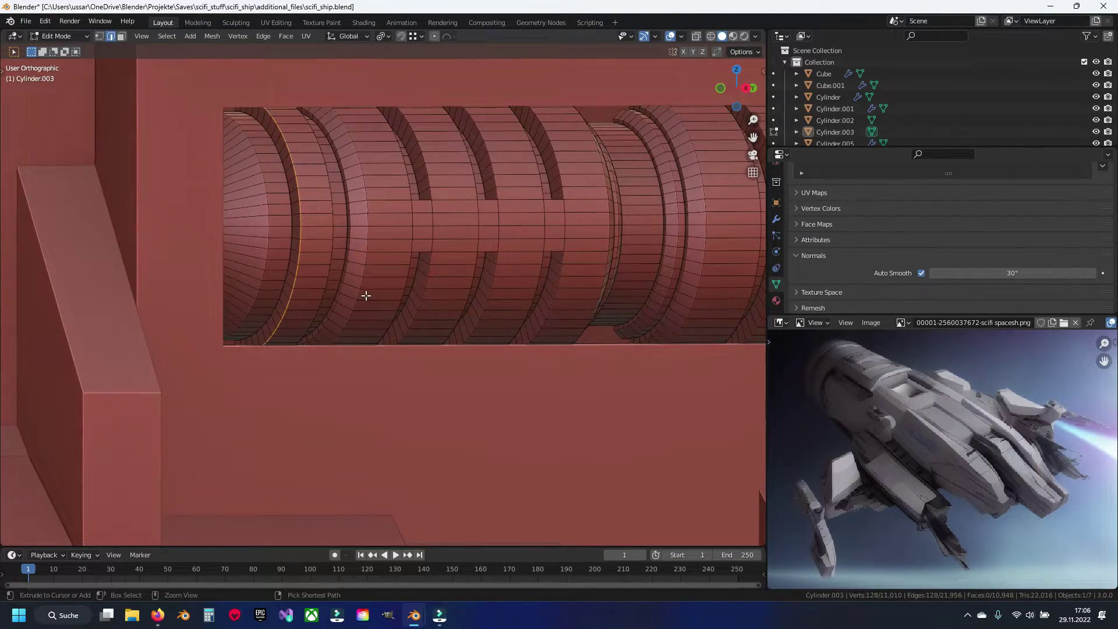
pyautogui.hotkey('ctrl', 'z')
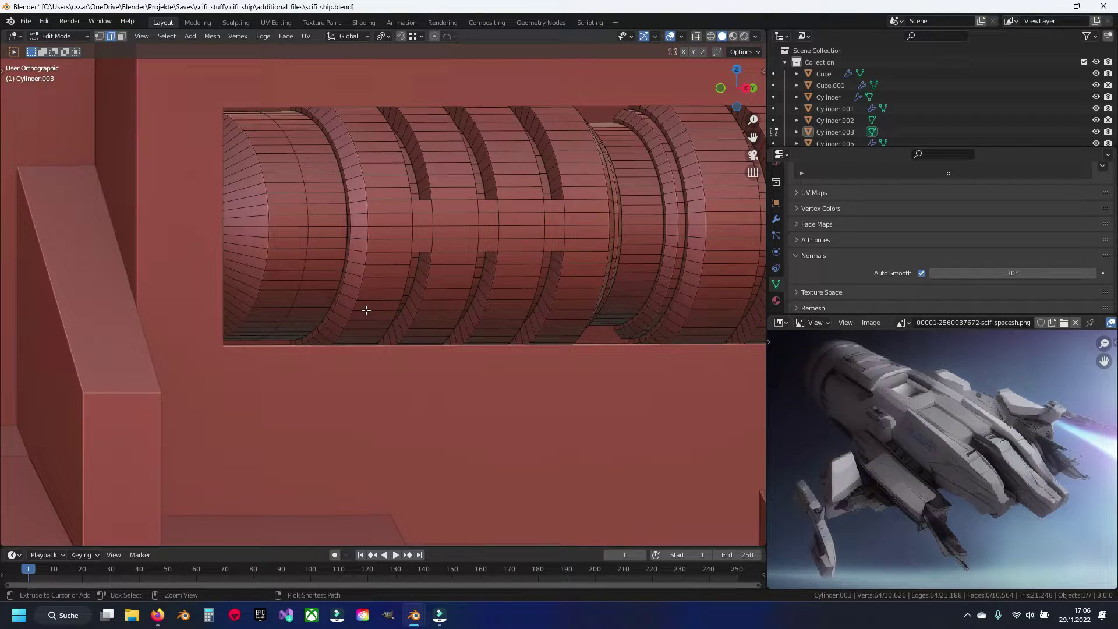
pyautogui.hotkey('ctrl', 'z')
pyautogui.hotkey('ctrl', 'z')
pyautogui.hotkey('ctrl', 's')
pyautogui.scroll(-3, 349, 320)
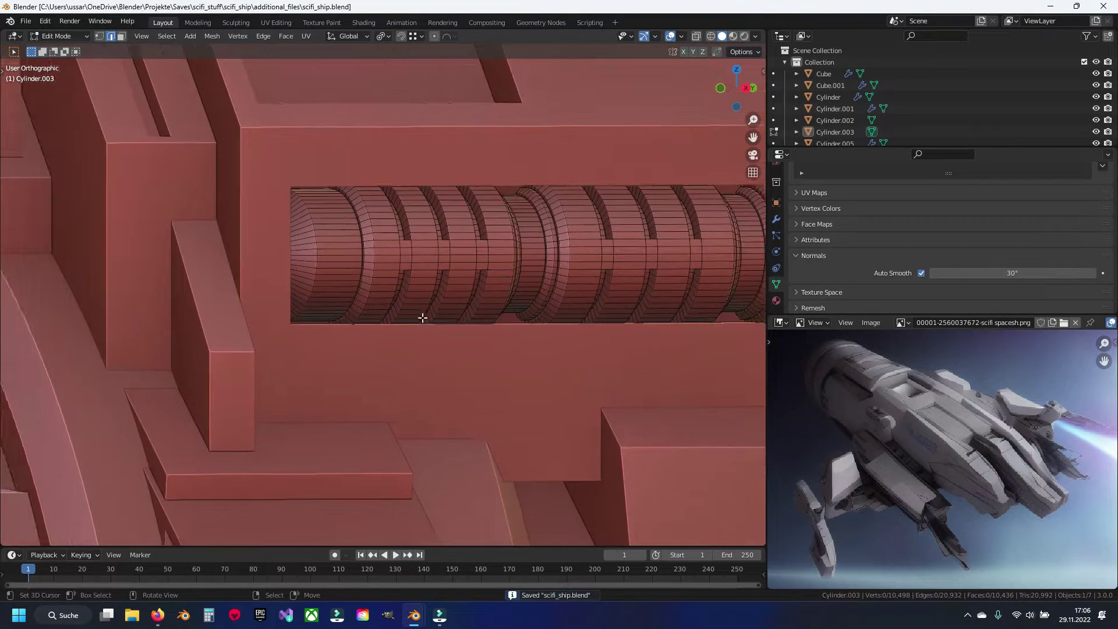
pyautogui.scroll(1, 349, 332)
pyautogui.scroll(5, 379, 324)
# In face mode, circle-select the first stretch of the lengthwise strip faces.
pyautogui.press('3')
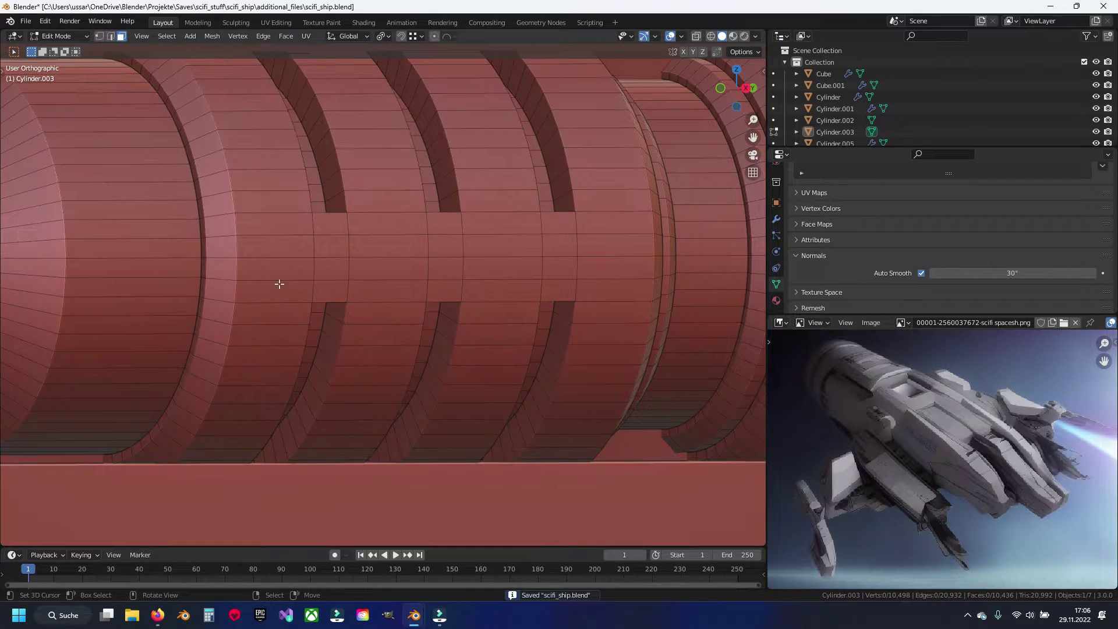
pyautogui.keyDown('ctrl'); pyautogui.click(272, 287); pyautogui.keyUp('ctrl')
pyautogui.press('c')
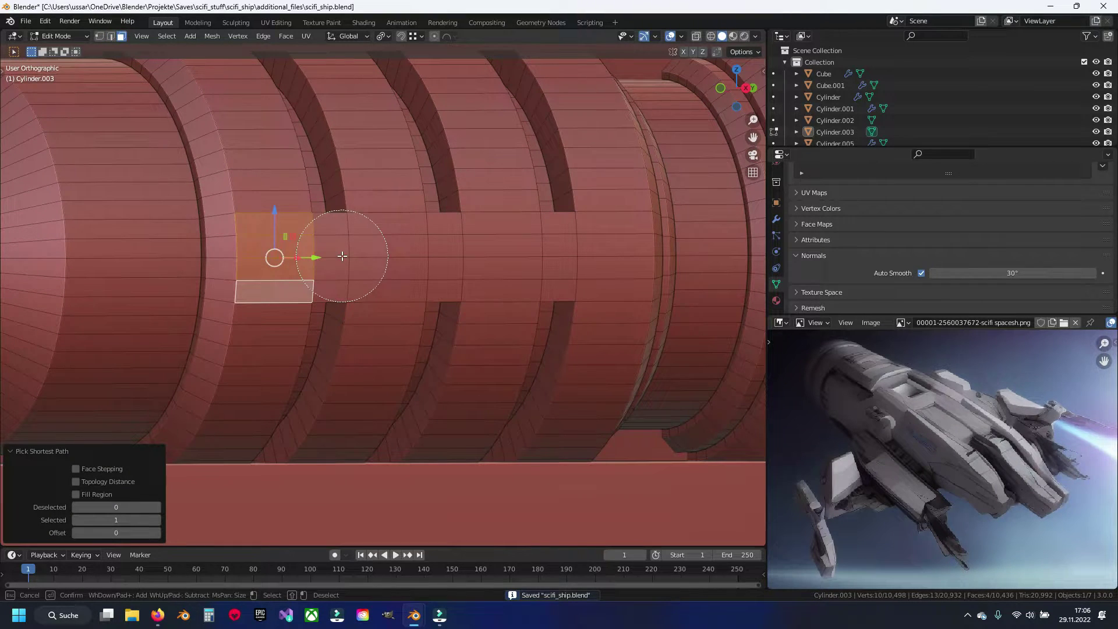
pyautogui.moveTo(335, 260); pyautogui.dragTo(658, 256)
pyautogui.press('Escape')
pyautogui.moveTo(682, 252); pyautogui.dragTo(279, 267, button='middle')
pyautogui.press('c')
pyautogui.moveTo(279, 267); pyautogui.dragTo(640, 267)
pyautogui.press('Escape')
pyautogui.moveTo(641, 268)
pyautogui.mouseDown(button='middle')
pyautogui.moveTo(160, 286)
pyautogui.moveTo(120, 275)
pyautogui.mouseUp(button='middle')
pyautogui.press('c')
pyautogui.moveTo(282, 285); pyautogui.dragTo(667, 280)
pyautogui.press('Escape')
# Continue circle-selecting the strip faces along the cylinder to its end.
pyautogui.moveTo(668, 281); pyautogui.dragTo(267, 284, button='middle')
pyautogui.press('c')
pyautogui.moveTo(268, 284)
pyautogui.mouseDown()
pyautogui.moveTo(250, 288)
pyautogui.moveTo(579, 288)
pyautogui.mouseUp()
pyautogui.moveTo(602, 326); pyautogui.dragTo(319, 292, button='middle')
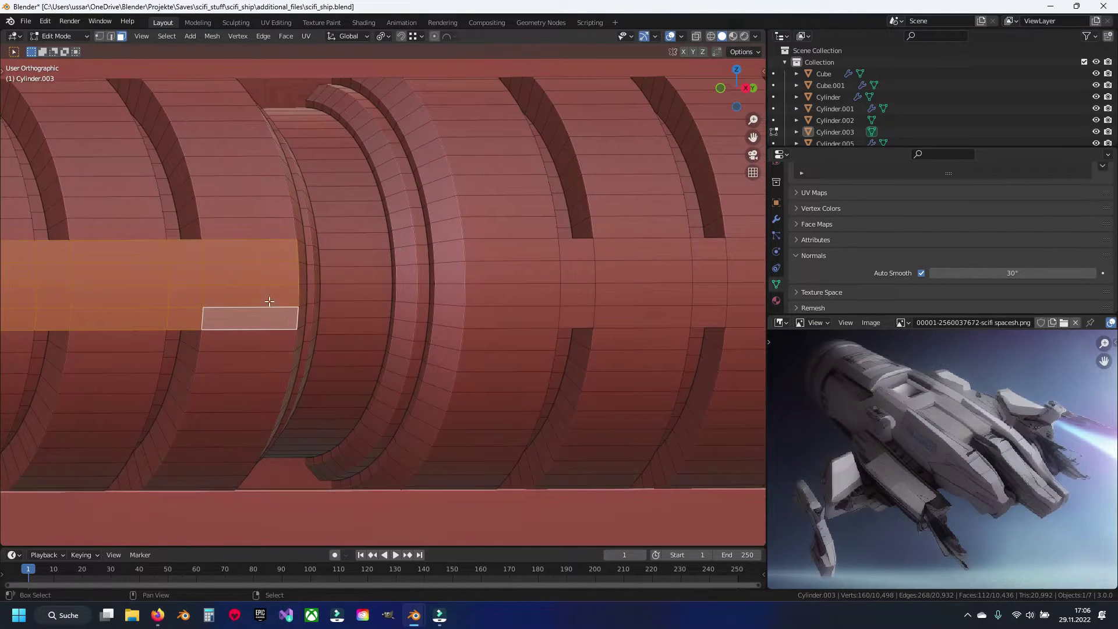
pyautogui.press('c')
pyautogui.moveTo(319, 291)
pyautogui.mouseDown()
pyautogui.moveTo(536, 274)
pyautogui.moveTo(622, 294)
pyautogui.mouseUp()
pyautogui.press('Escape')
pyautogui.moveTo(654, 292)
pyautogui.mouseDown(button='middle')
pyautogui.moveTo(325, 289)
pyautogui.moveTo(250, 307)
pyautogui.mouseUp(button='middle')
pyautogui.press('c')
pyautogui.moveTo(250, 307); pyautogui.dragTo(568, 291)
pyautogui.press('Escape')
pyautogui.moveTo(569, 292)
pyautogui.mouseDown(button='middle')
pyautogui.moveTo(313, 305)
pyautogui.moveTo(280, 293)
pyautogui.mouseUp(button='middle')
pyautogui.press('c')
pyautogui.moveTo(275, 298); pyautogui.dragTo(662, 295)
pyautogui.press('Escape')
pyautogui.moveTo(661, 294)
pyautogui.mouseDown(button='middle')
pyautogui.moveTo(616, 279)
pyautogui.moveTo(433, 282)
pyautogui.moveTo(511, 278)
pyautogui.mouseUp(button='middle')
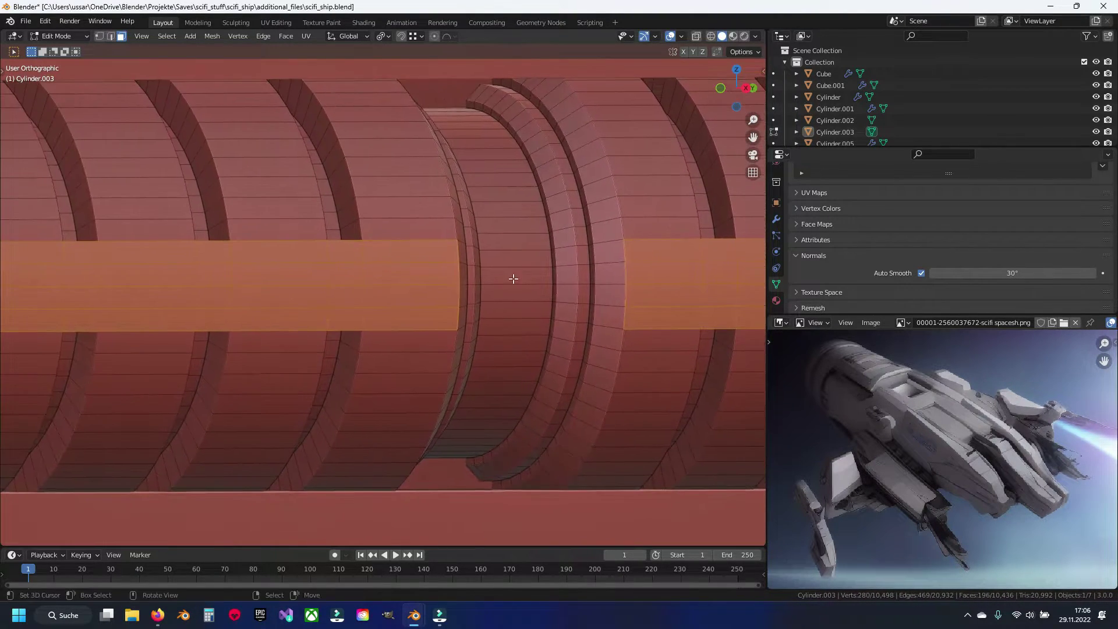
# Inset the selected strip faces by 0.004069 m.
pyautogui.press('i')
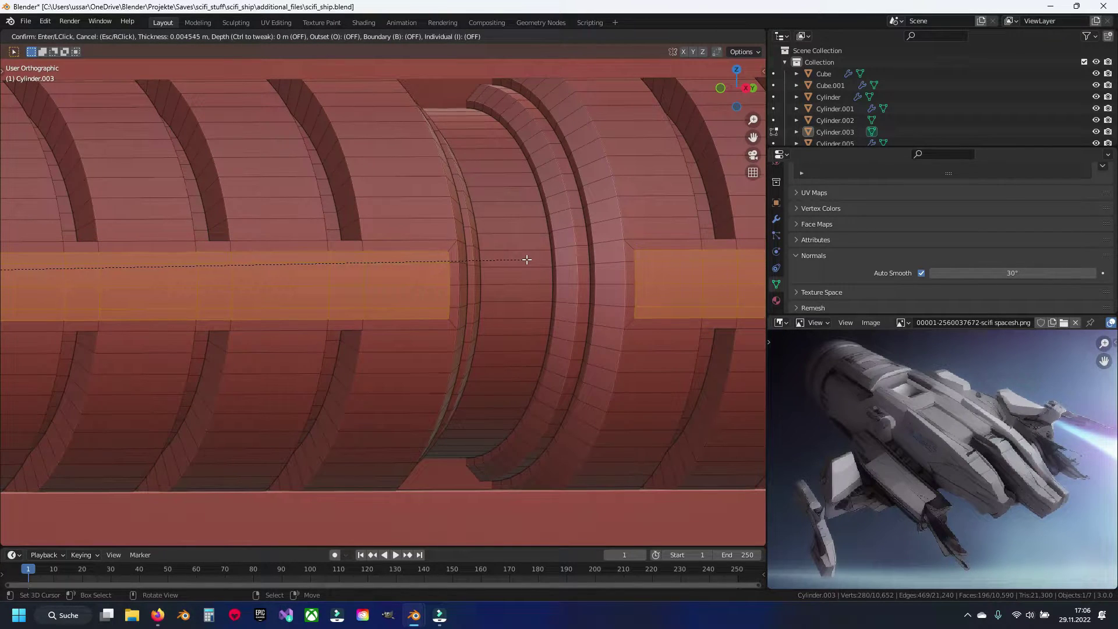
pyautogui.click(527, 259)
pyautogui.scroll(-5, 527, 259)
pyautogui.moveTo(527, 259)
pyautogui.mouseDown(button='middle')
pyautogui.moveTo(435, 318)
pyautogui.moveTo(457, 295)
pyautogui.moveTo(549, 324)
pyautogui.mouseUp(button='middle')
# Extrude the inset faces and sink them inward along X, then review the slots.
pyautogui.press('e')
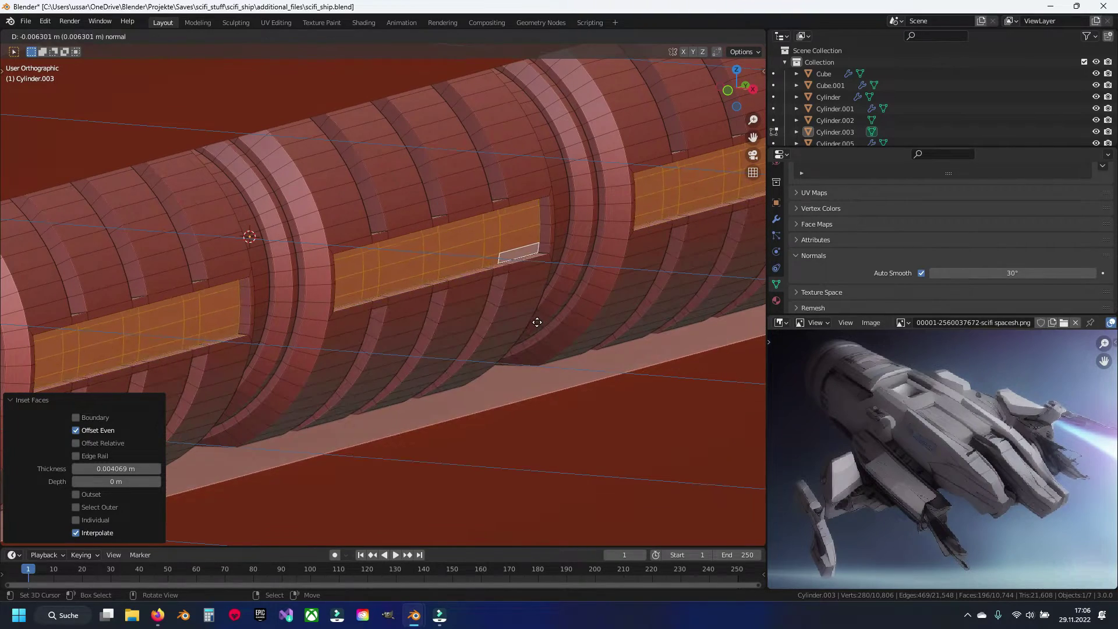
pyautogui.rightClick(536, 322)
pyautogui.press('g')
pyautogui.press('x')
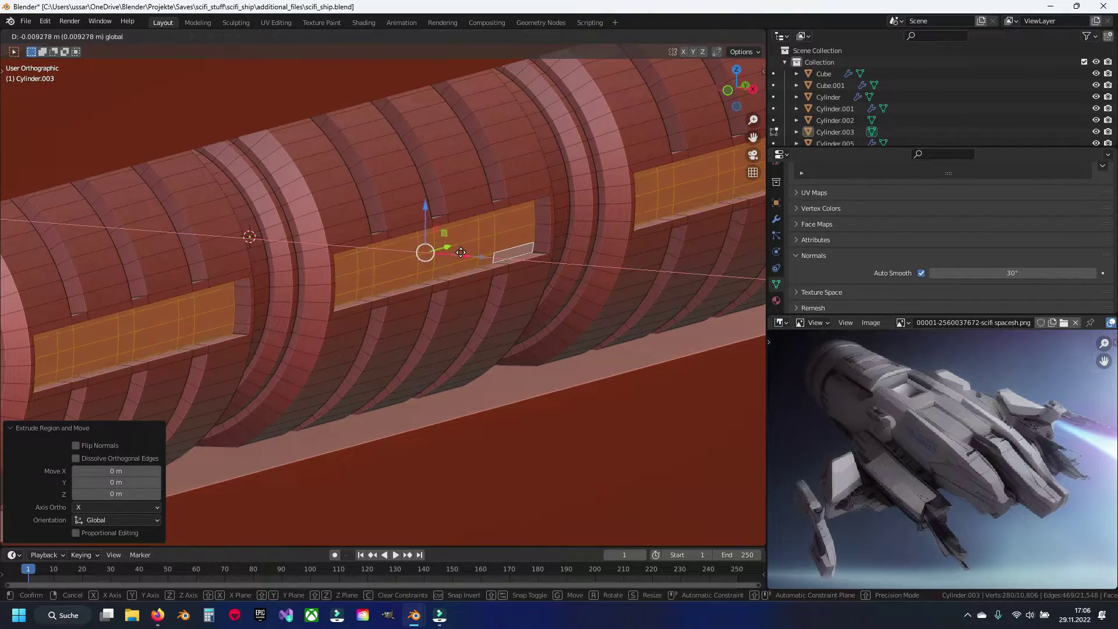
pyautogui.click(458, 252)
pyautogui.press('Tab')
pyautogui.moveTo(459, 252); pyautogui.dragTo(450, 271, button='middle')
pyautogui.scroll(3, 407, 267)
pyautogui.moveTo(366, 262)
pyautogui.mouseDown(button='middle')
pyautogui.moveTo(476, 270)
pyautogui.moveTo(379, 259)
pyautogui.moveTo(480, 285)
pyautogui.mouseUp(button='middle')
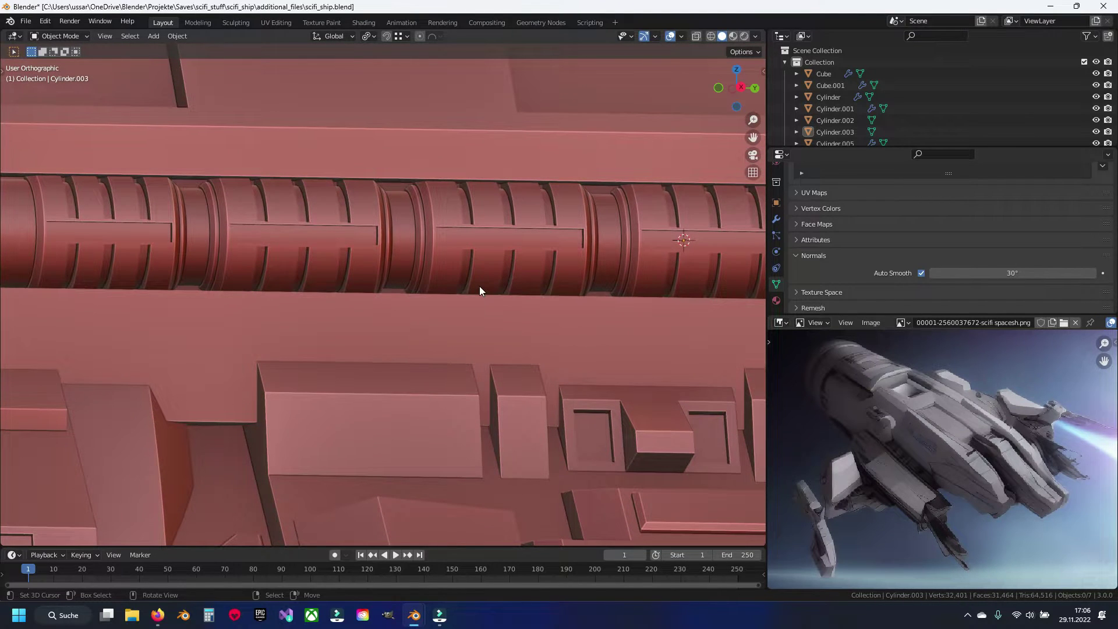
# Save the file while panning across the cylinder and hull.
pyautogui.moveTo(480, 285)
pyautogui.keyDown('shift'); pyautogui.mouseDown(button='middle')
pyautogui.moveTo(378, 292)
pyautogui.moveTo(377, 306)
pyautogui.moveTo(418, 313)
pyautogui.mouseUp(button='middle'); pyautogui.keyUp('shift')
pyautogui.scroll(1, 378, 292)
pyautogui.hotkey('ctrl', 's')
pyautogui.scroll(4, 518, 340)
pyautogui.moveTo(518, 340)
pyautogui.keyDown('shift'); pyautogui.mouseDown(button='middle')
pyautogui.moveTo(389, 278)
pyautogui.moveTo(477, 334)
pyautogui.mouseUp(button='middle'); pyautogui.keyUp('shift')
pyautogui.scroll(-7, 389, 278)
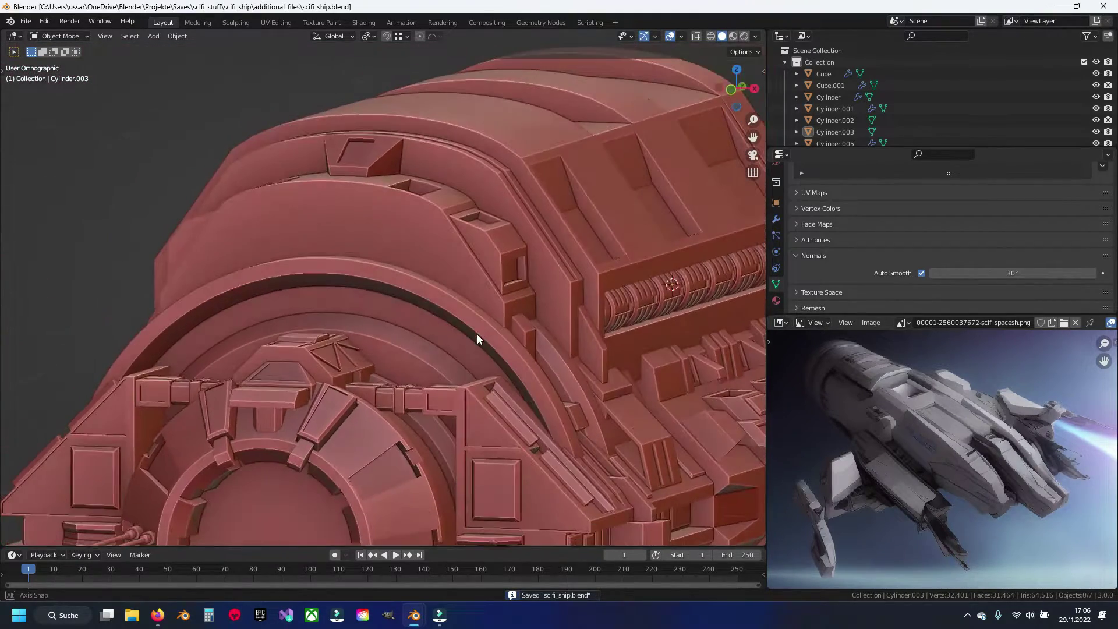
# Give Cylinder.003 a Mirror modifier with the Z axis also enabled.
pyautogui.click(659, 301)
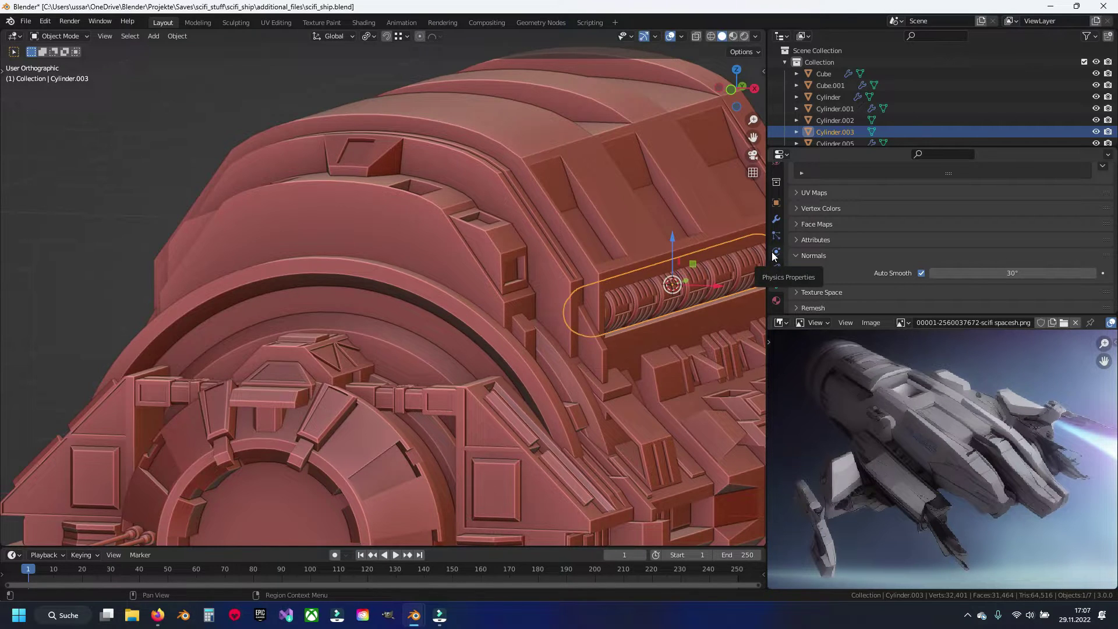
pyautogui.click(776, 221)
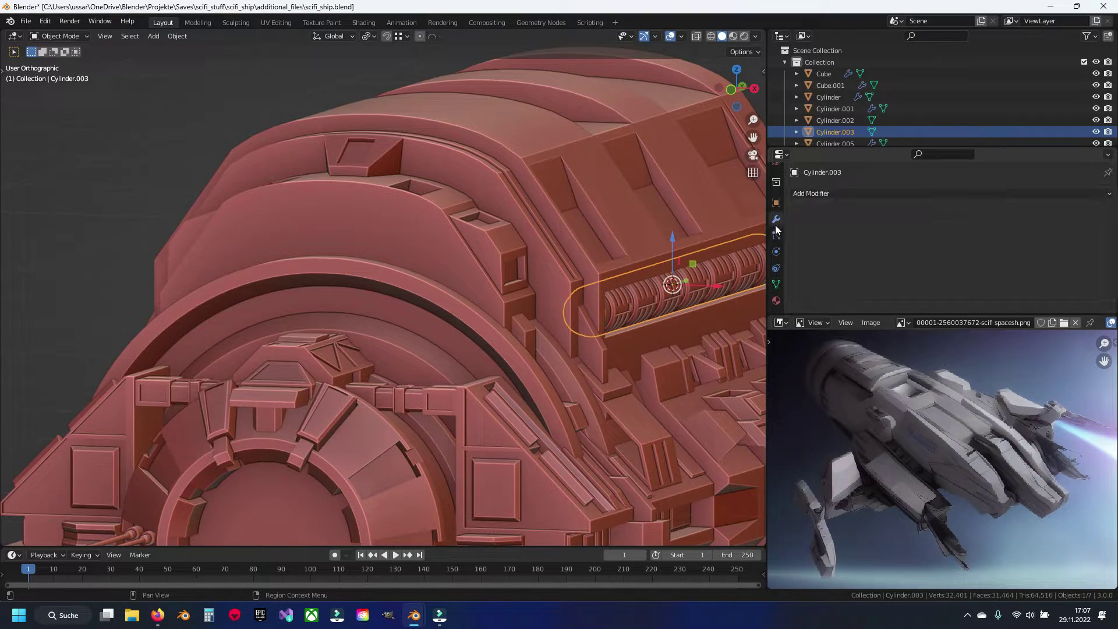
pyautogui.click(810, 196)
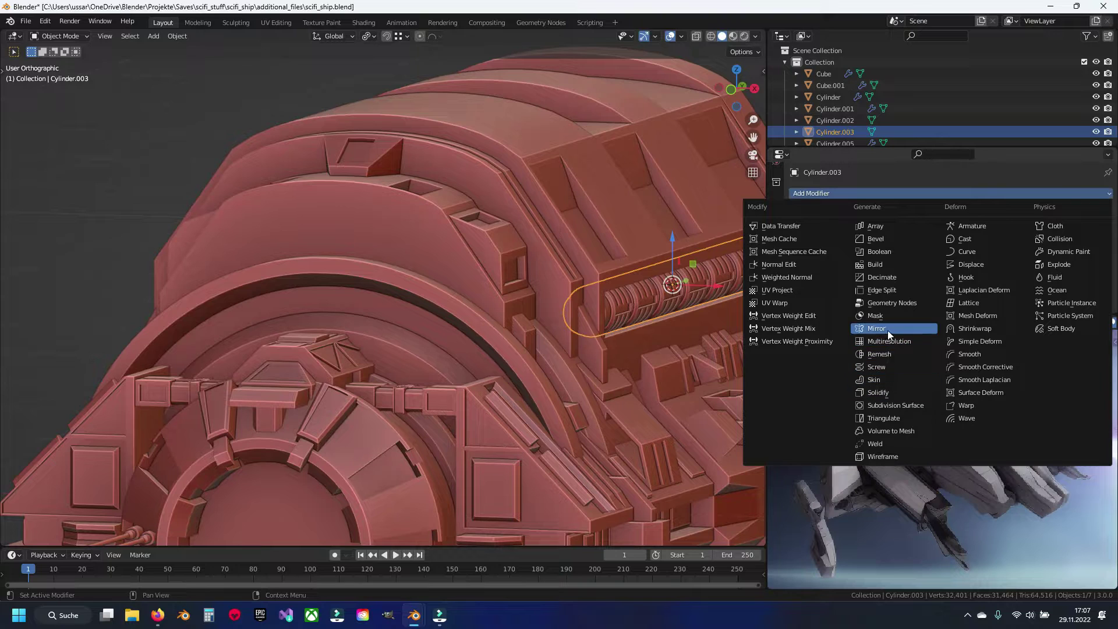
pyautogui.click(887, 330)
pyautogui.click(1042, 256)
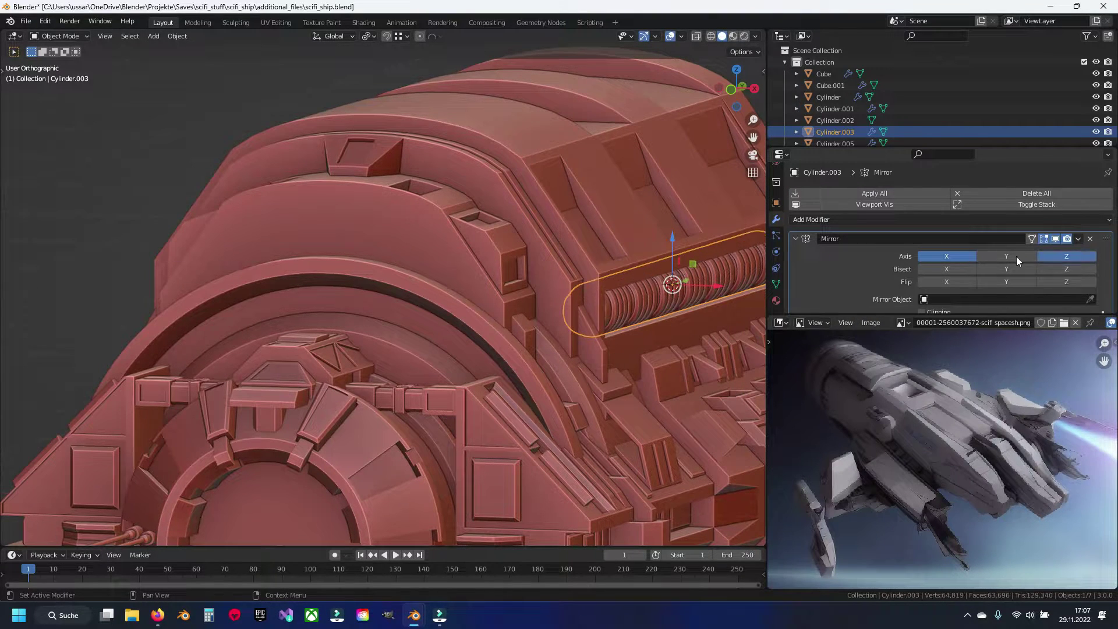
pyautogui.scroll(-5, 551, 273)
# Apply all transforms to the cylinder and save the file.
pyautogui.hotkey('alt', 'a')
pyautogui.click(498, 296)
pyautogui.hotkey('ctrl', 'a')
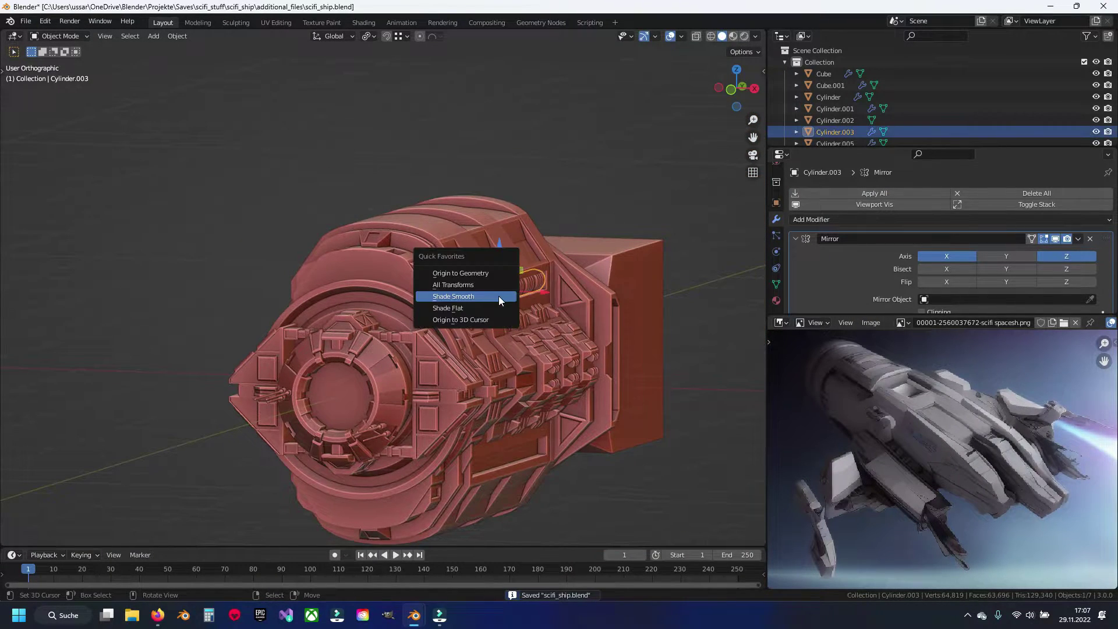
pyautogui.click(504, 294)
pyautogui.hotkey('alt', 'a')
pyautogui.hotkey('ctrl', 's')
# Orbit to a side view and reselect the ribbed cylinder.
pyautogui.moveTo(501, 319)
pyautogui.mouseDown(button='middle')
pyautogui.moveTo(379, 316)
pyautogui.moveTo(488, 329)
pyautogui.moveTo(350, 323)
pyautogui.moveTo(535, 269)
pyautogui.mouseUp(button='middle')
pyautogui.scroll(6, 356, 323)
pyautogui.scroll(5, 491, 293)
pyautogui.moveTo(490, 298); pyautogui.dragTo(548, 295, button='middle')
pyautogui.click(443, 294)
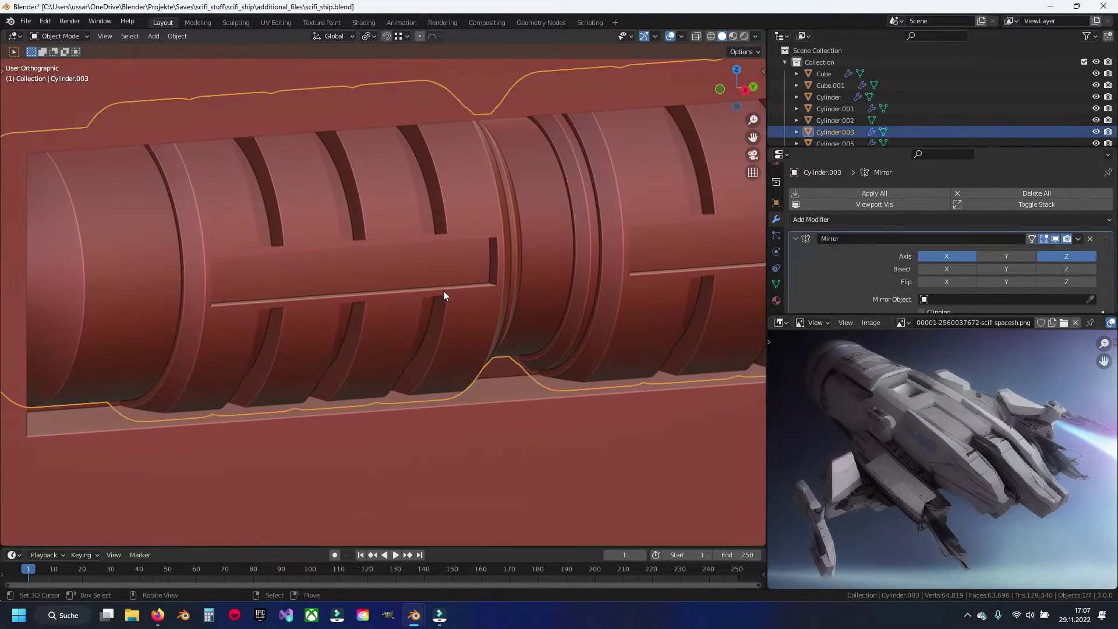
# Enter Edit Mode on the ribbed cylinder, save scifi_ship.blend, and frame a side view.
pyautogui.press('Tab')
pyautogui.hotkey('ctrl', 's')
pyautogui.moveTo(332, 271); pyautogui.dragTo(428, 290, button='middle')
pyautogui.scroll(2, 400, 288)
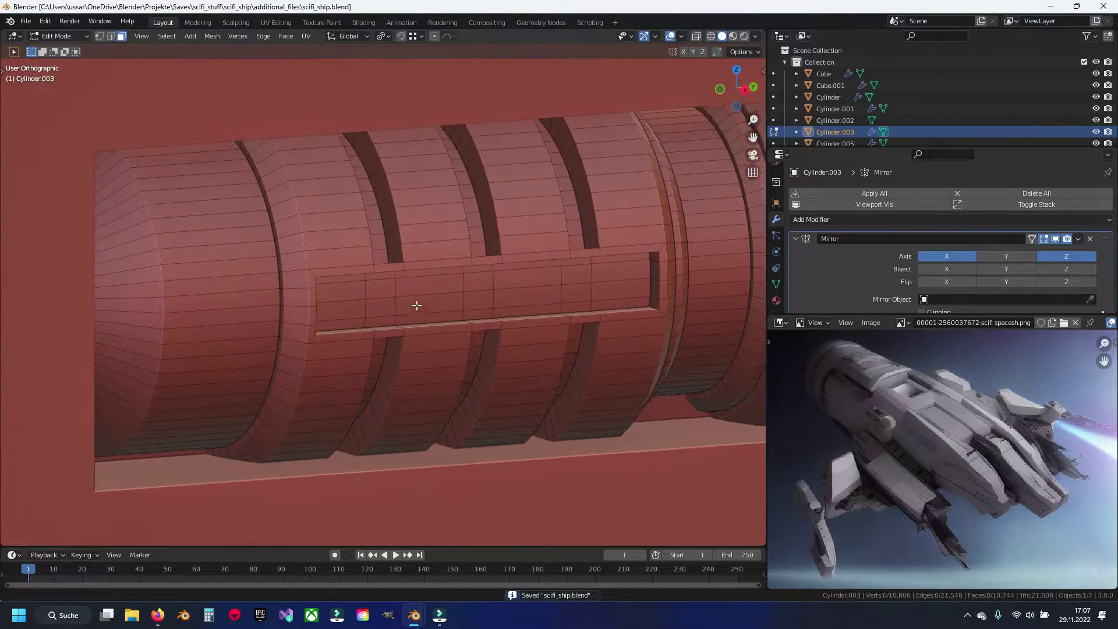
pyautogui.scroll(1, 400, 288)
pyautogui.press('KP_Decimal')
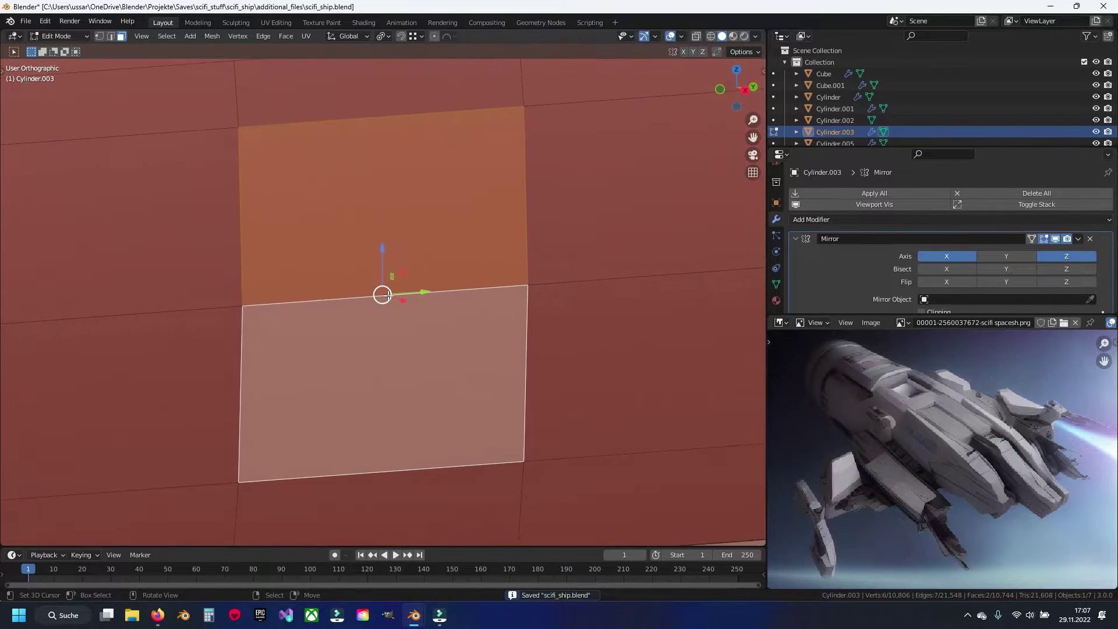
pyautogui.press('KP_3')
pyautogui.scroll(-2, 401, 292)
pyautogui.scroll(-2, 408, 291)
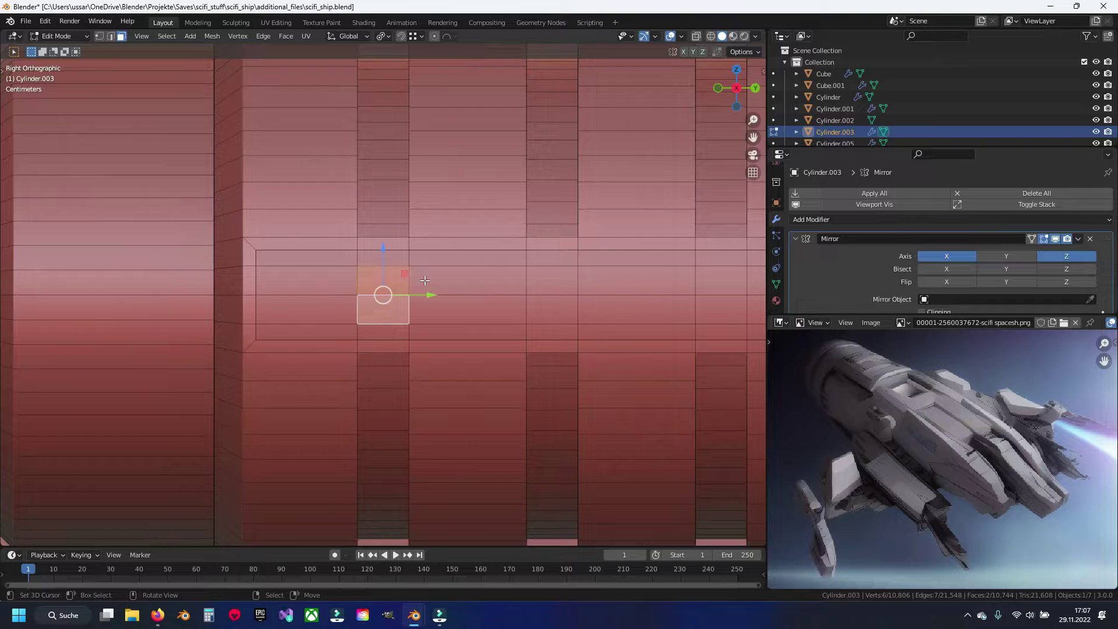
pyautogui.scroll(-2, 443, 309)
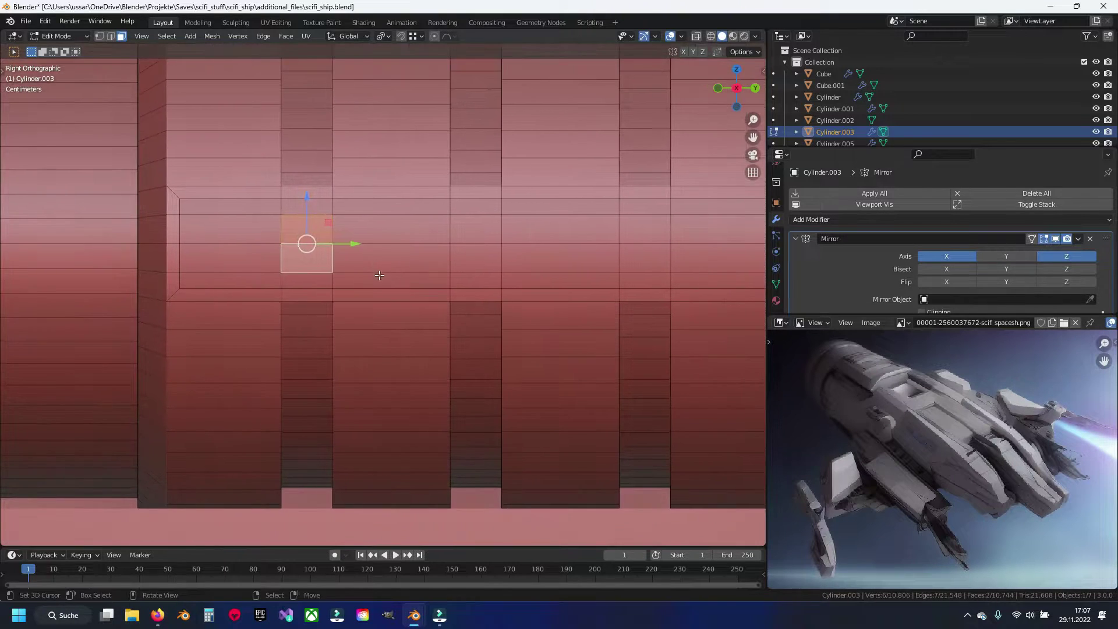
pyautogui.scroll(-1, 392, 295)
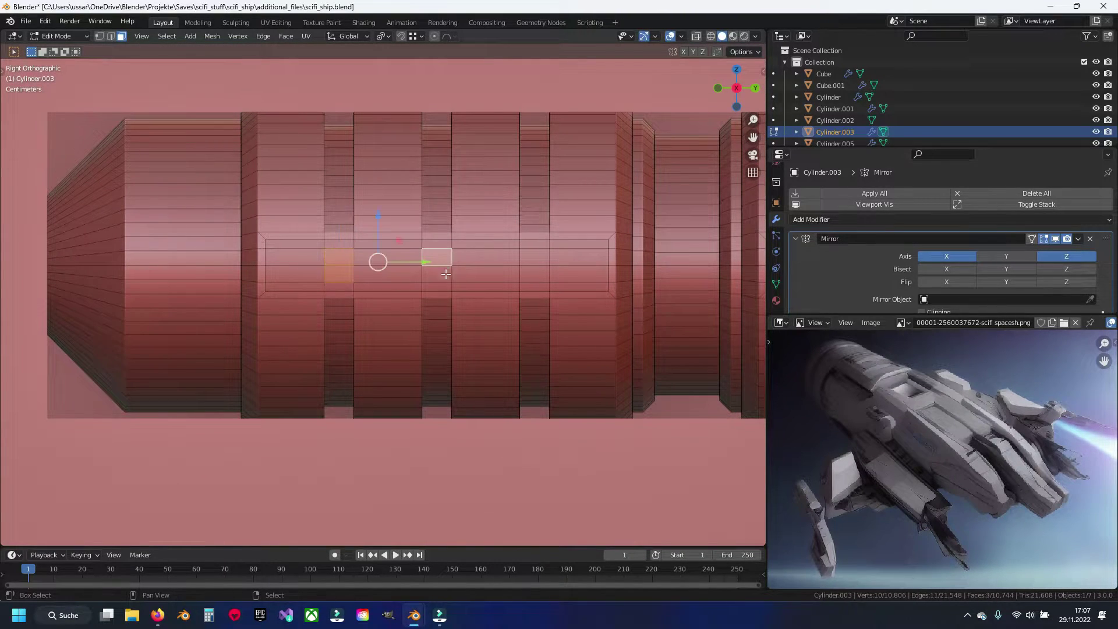
# Extrude the three selected strip faces outward into shallow blocks.
pyautogui.keyDown('shift'); pyautogui.click(543, 259); pyautogui.keyUp('shift')
pyautogui.scroll(2, 391, 295)
pyautogui.moveTo(392, 295); pyautogui.dragTo(419, 310, button='middle')
pyautogui.press('e')
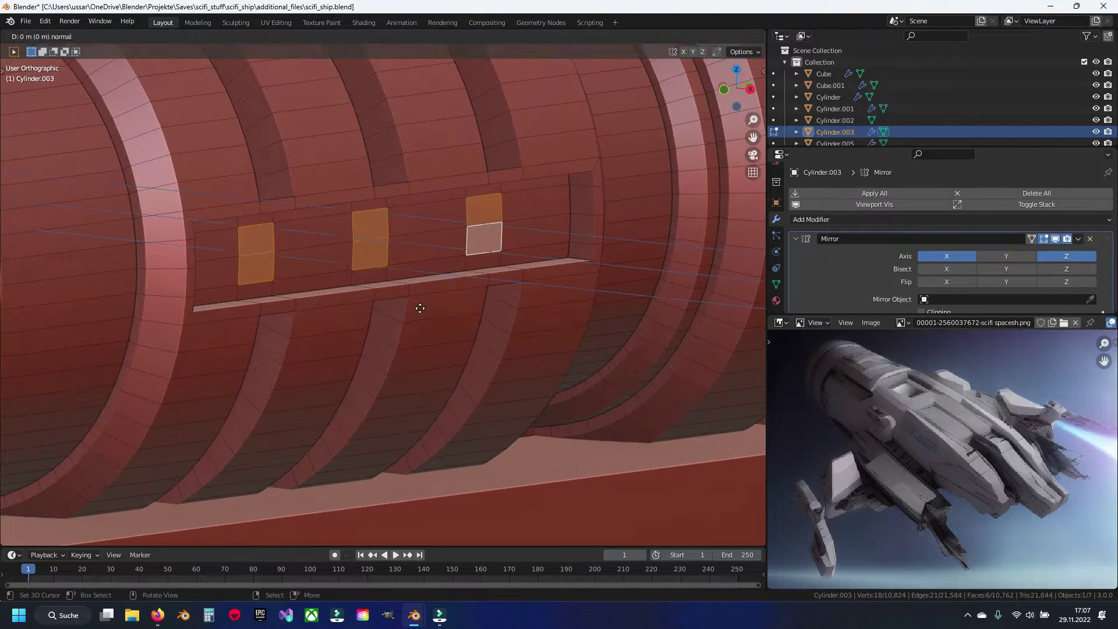
pyautogui.rightClick(431, 315)
pyautogui.moveTo(420, 244); pyautogui.dragTo(435, 266)
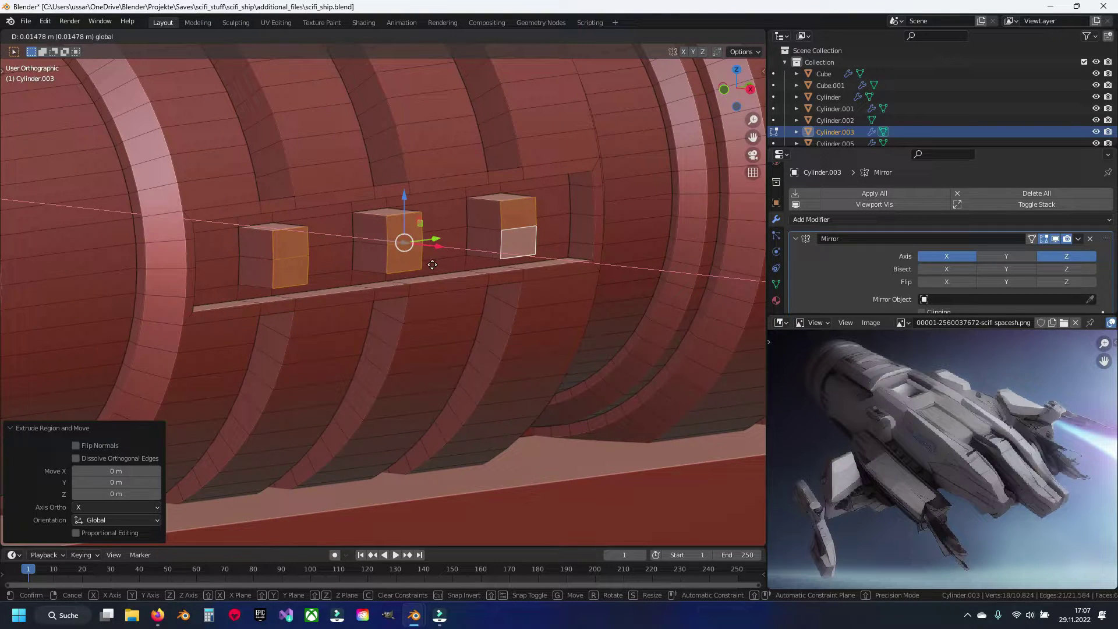
pyautogui.moveTo(432, 264); pyautogui.dragTo(425, 262)
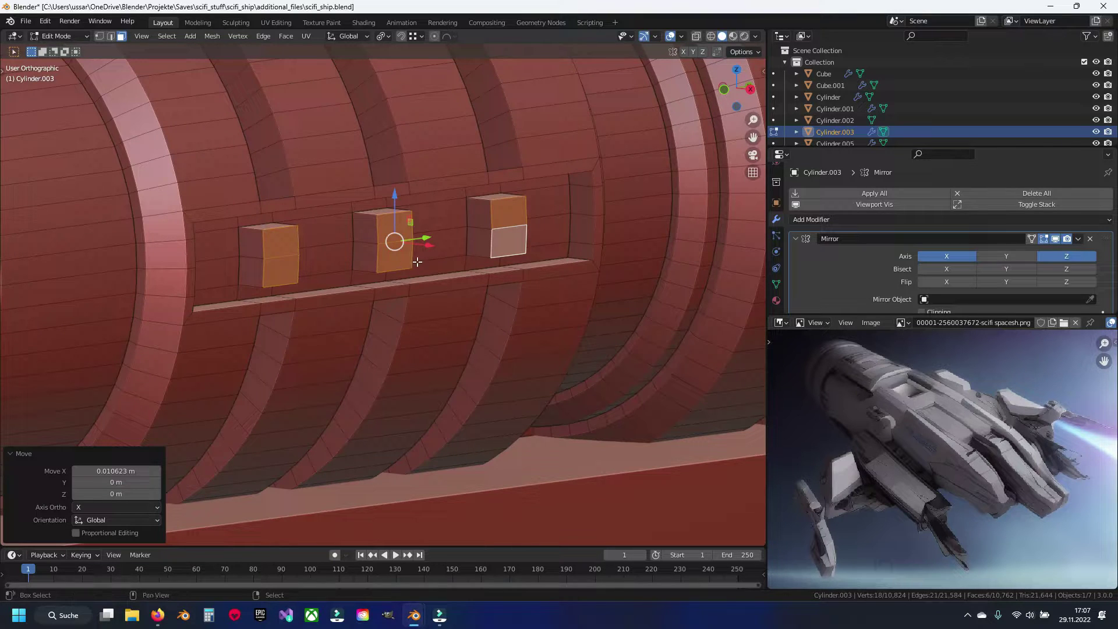
# Flatten the extruded block faces to zero along the X axis.
pyautogui.moveTo(417, 262); pyautogui.dragTo(428, 298, button='middle')
pyautogui.press('s')
pyautogui.press('x')
pyautogui.press('0')
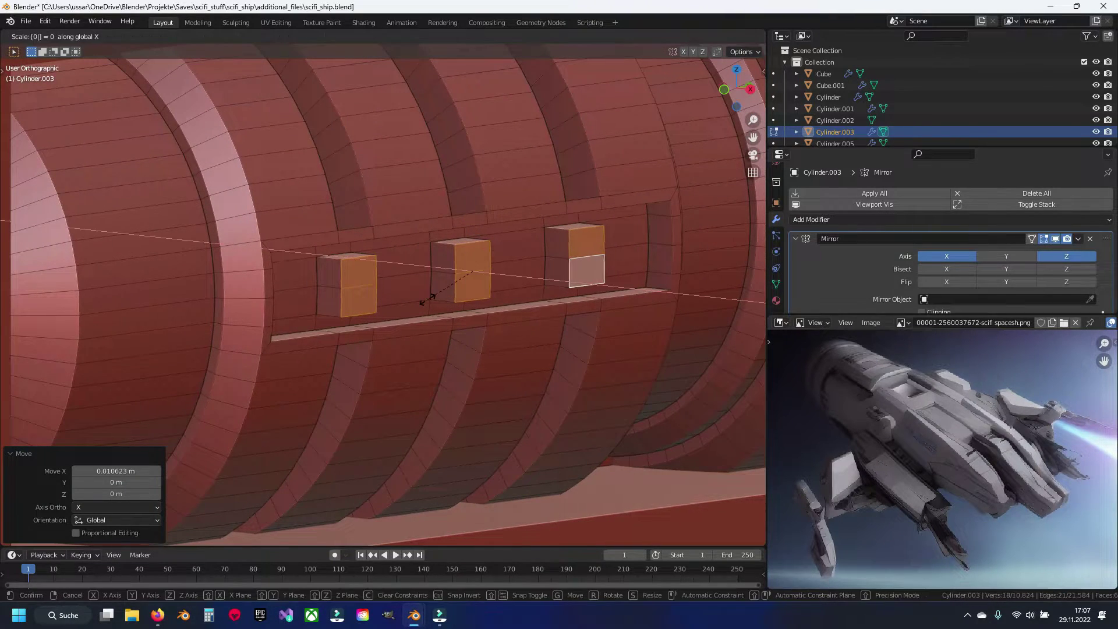
pyautogui.press('Return')
# Bevel the top edges of the three new blocks.
pyautogui.press('2')
pyautogui.scroll(3, 427, 299)
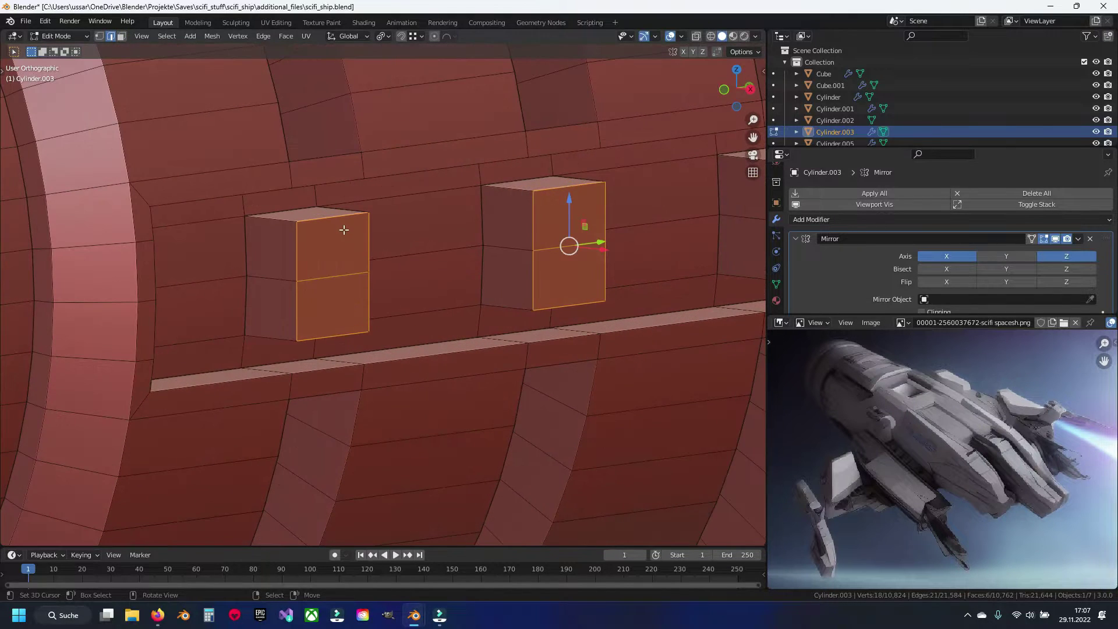
pyautogui.click(344, 225)
pyautogui.keyDown('shift'); pyautogui.click(538, 199); pyautogui.keyUp('shift')
pyautogui.scroll(-2, 587, 203)
pyautogui.scroll(1, 631, 218)
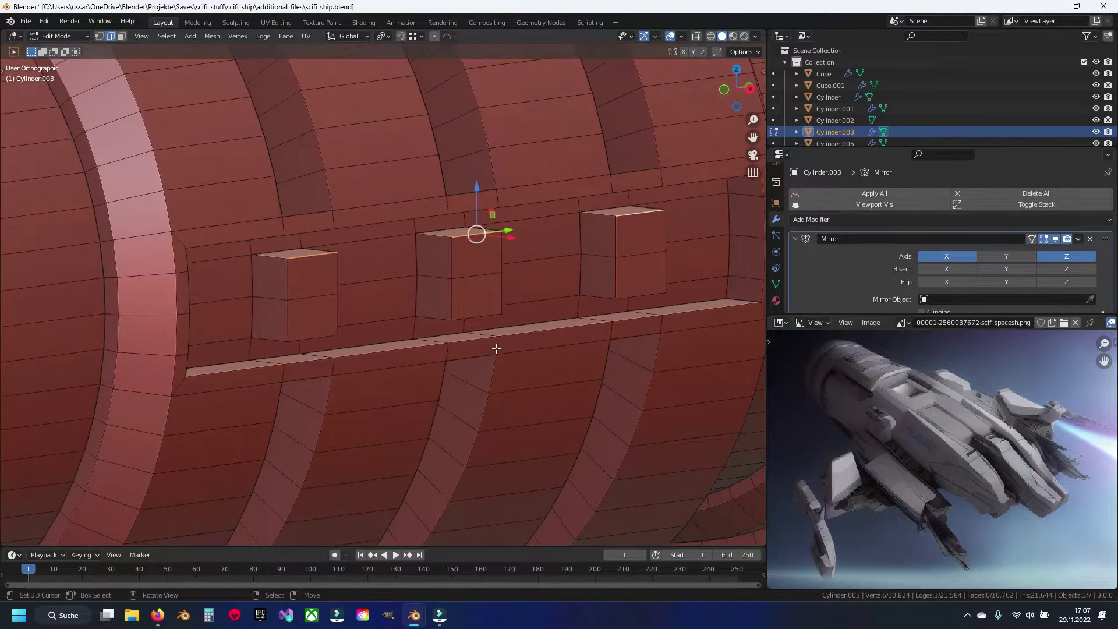
pyautogui.hotkey('ctrl', 'b')
pyautogui.click(549, 418)
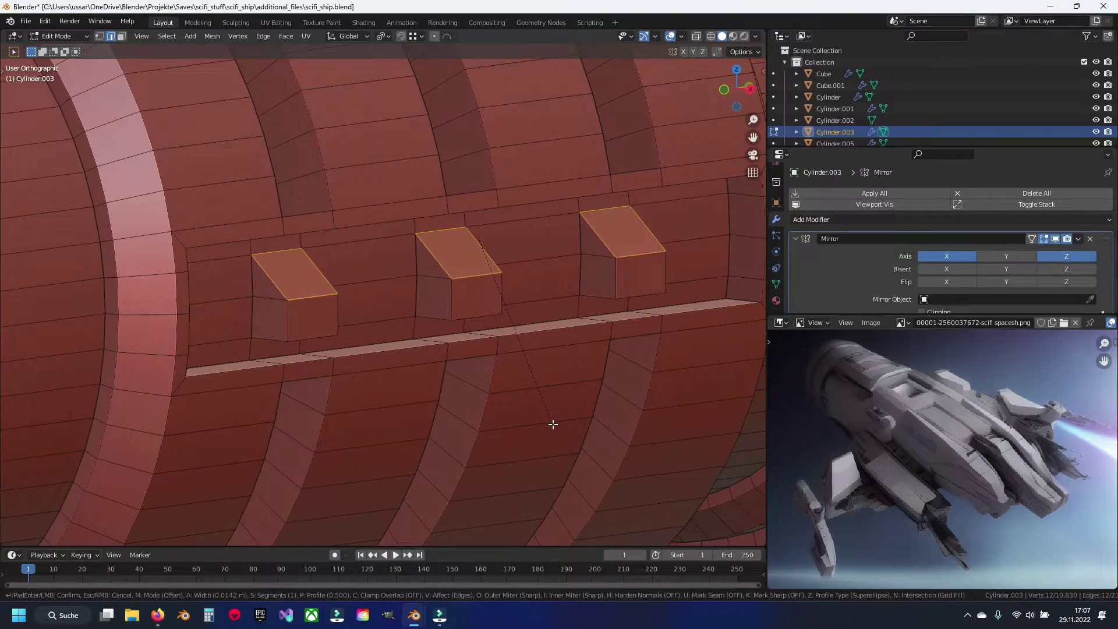
pyautogui.scroll(-5, 476, 356)
# Exit Edit Mode to inspect the blocks, then select the main hull object.
pyautogui.press('Tab')
pyautogui.moveTo(474, 355)
pyautogui.mouseDown(button='middle')
pyautogui.moveTo(302, 358)
pyautogui.moveTo(393, 323)
pyautogui.moveTo(491, 338)
pyautogui.moveTo(481, 380)
pyautogui.moveTo(420, 366)
pyautogui.moveTo(478, 350)
pyautogui.moveTo(448, 365)
pyautogui.mouseUp(button='middle')
pyautogui.scroll(2, 448, 365)
pyautogui.click(460, 365)
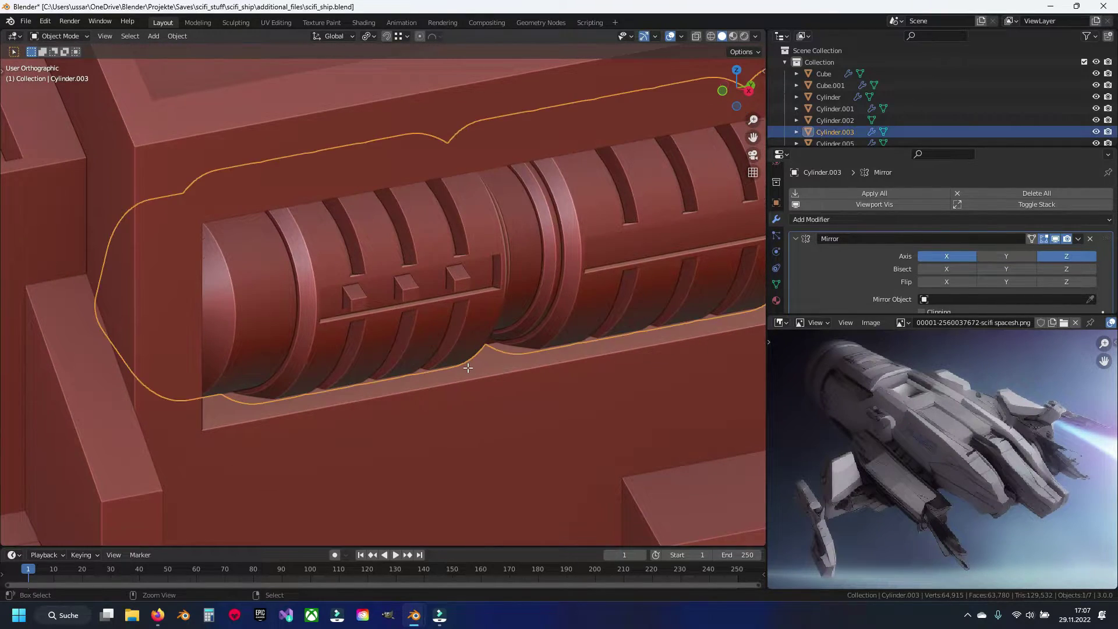
pyautogui.press('Tab')
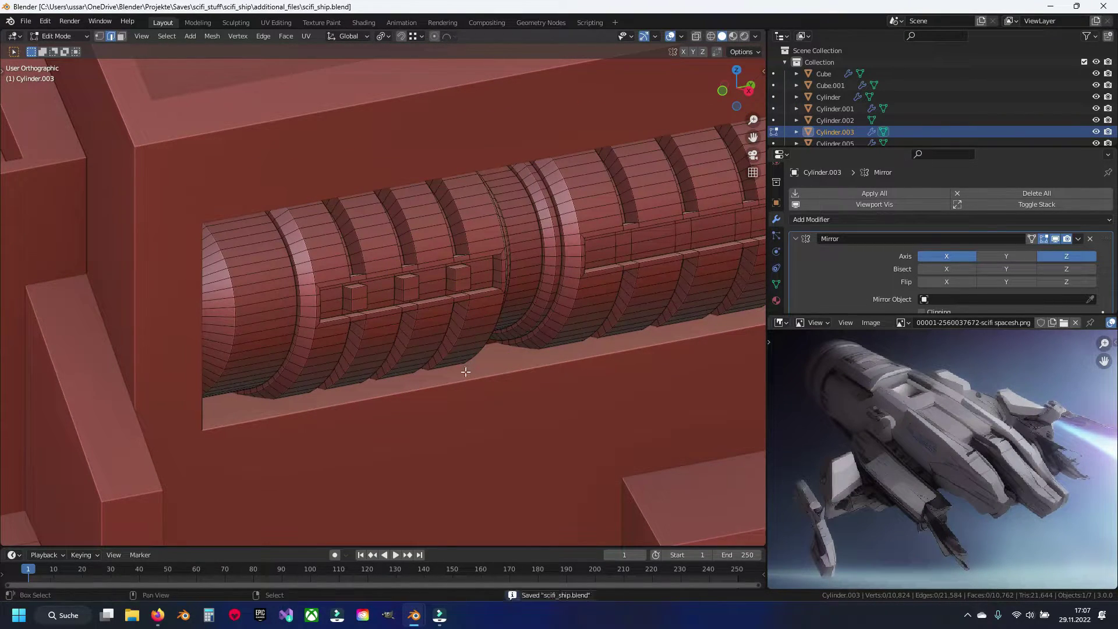
pyautogui.scroll(-2, 468, 365)
pyautogui.press('Tab')
pyautogui.click(451, 332)
# Enter Edit Mode on the hull Cube and save scifi_ship.blend.
pyautogui.press('Tab')
pyautogui.moveTo(469, 334); pyautogui.dragTo(326, 327, button='middle')
pyautogui.scroll(-3, 327, 327)
pyautogui.hotkey('ctrl', 's')
pyautogui.moveTo(437, 324); pyautogui.dragTo(362, 329, button='middle')
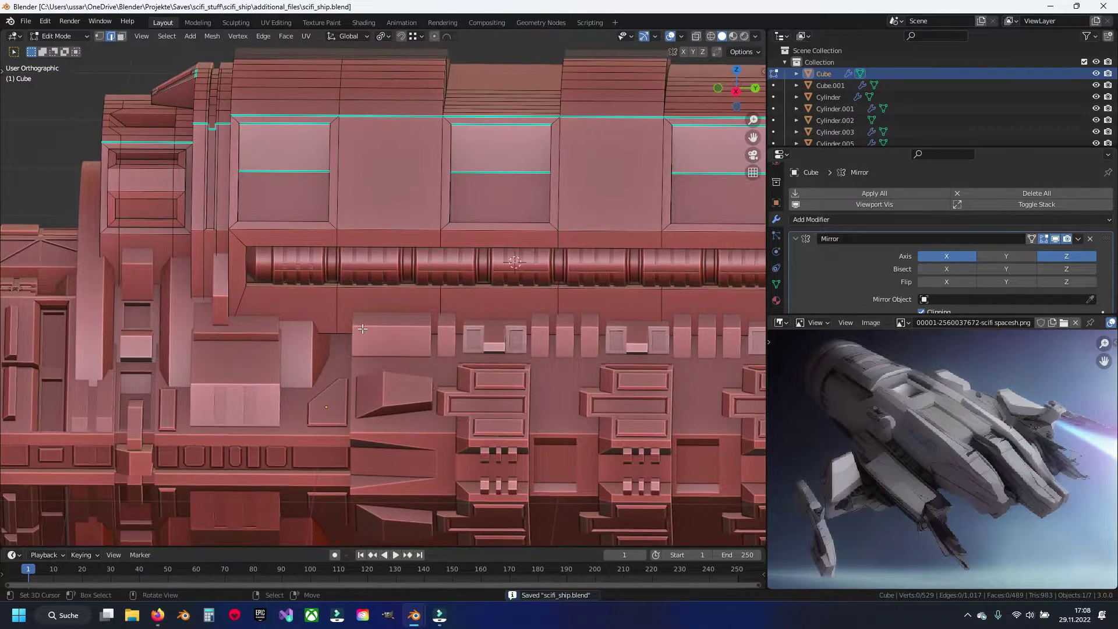
pyautogui.scroll(1, 362, 329)
# Select the panel strip beneath the cylinder and inset it by 0.01454 m.
pyautogui.press('3')
pyautogui.click(297, 314)
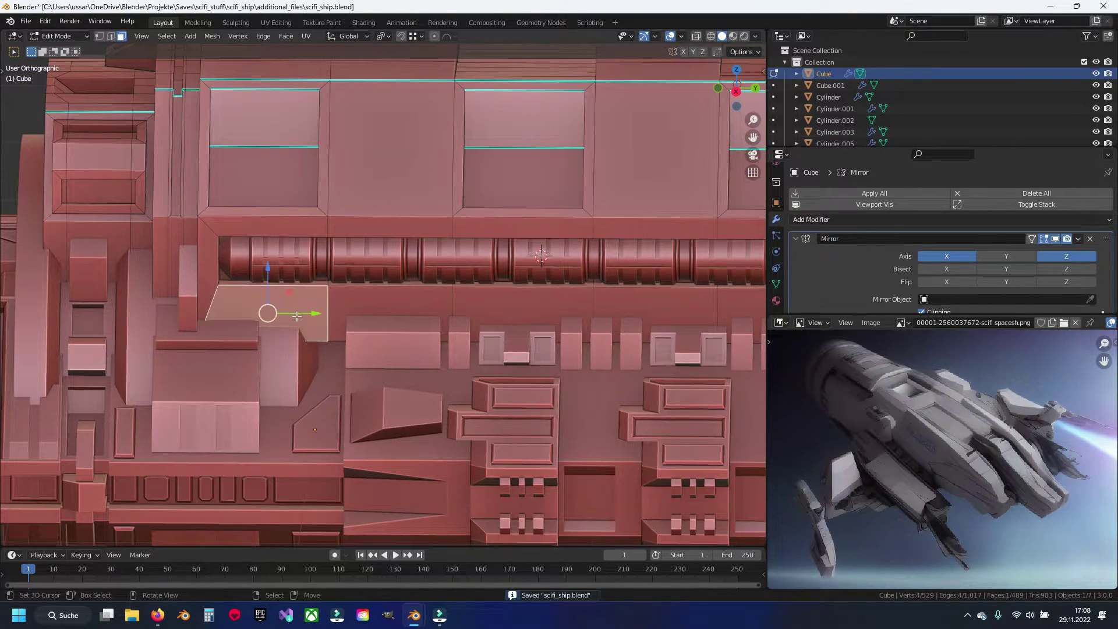
pyautogui.moveTo(530, 327); pyautogui.dragTo(357, 322, button='middle')
pyautogui.keyDown('ctrl'); pyautogui.click(480, 311); pyautogui.keyUp('ctrl')
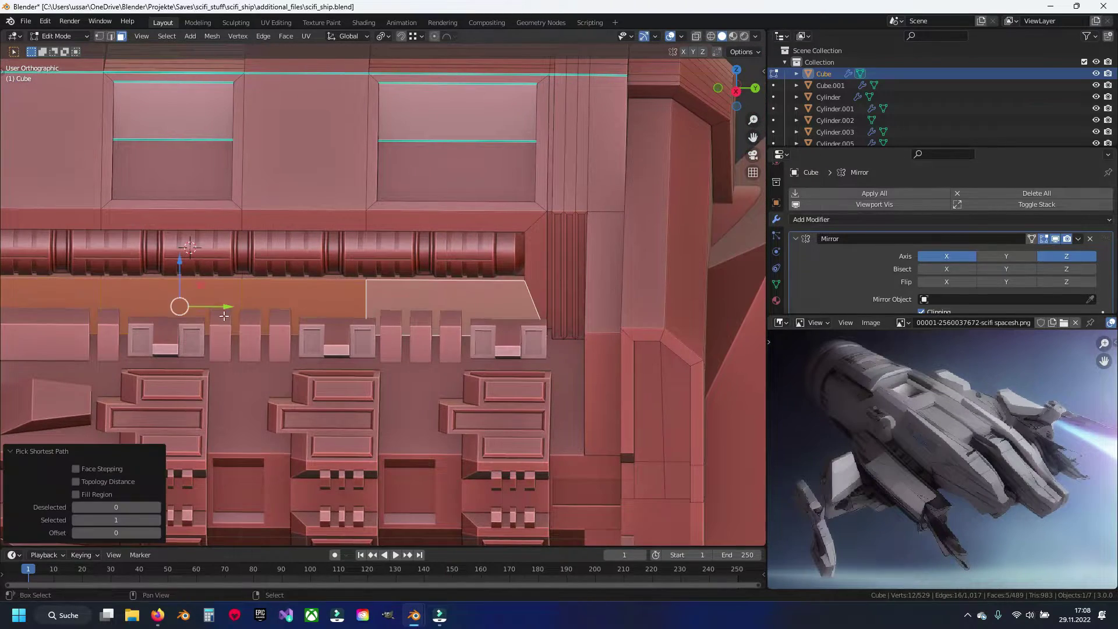
pyautogui.moveTo(480, 311); pyautogui.dragTo(498, 402, button='middle')
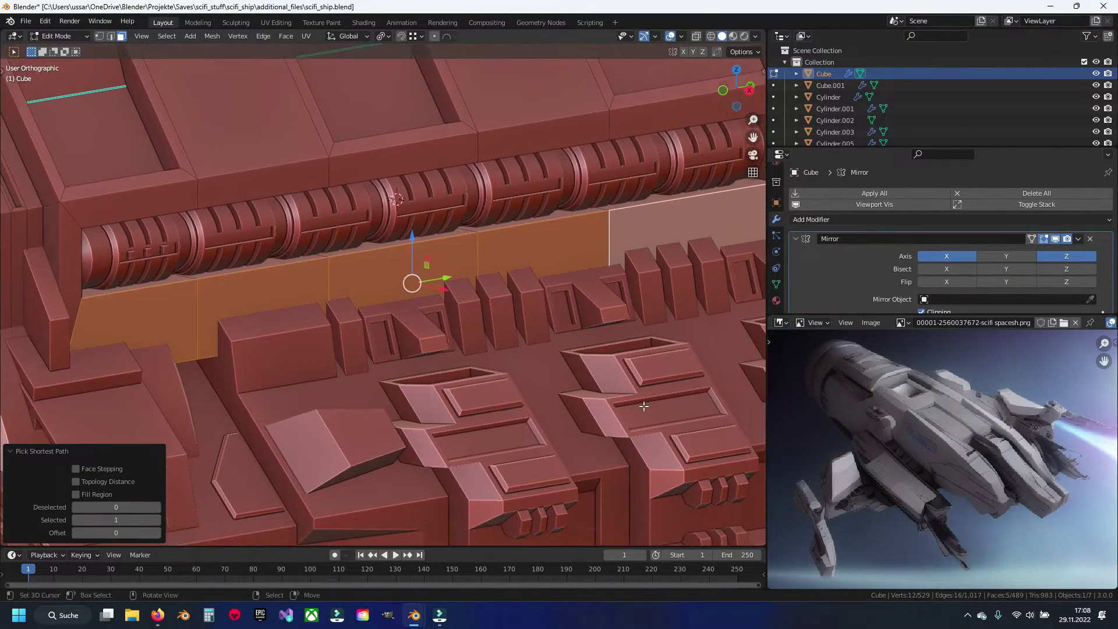
pyautogui.press('i')
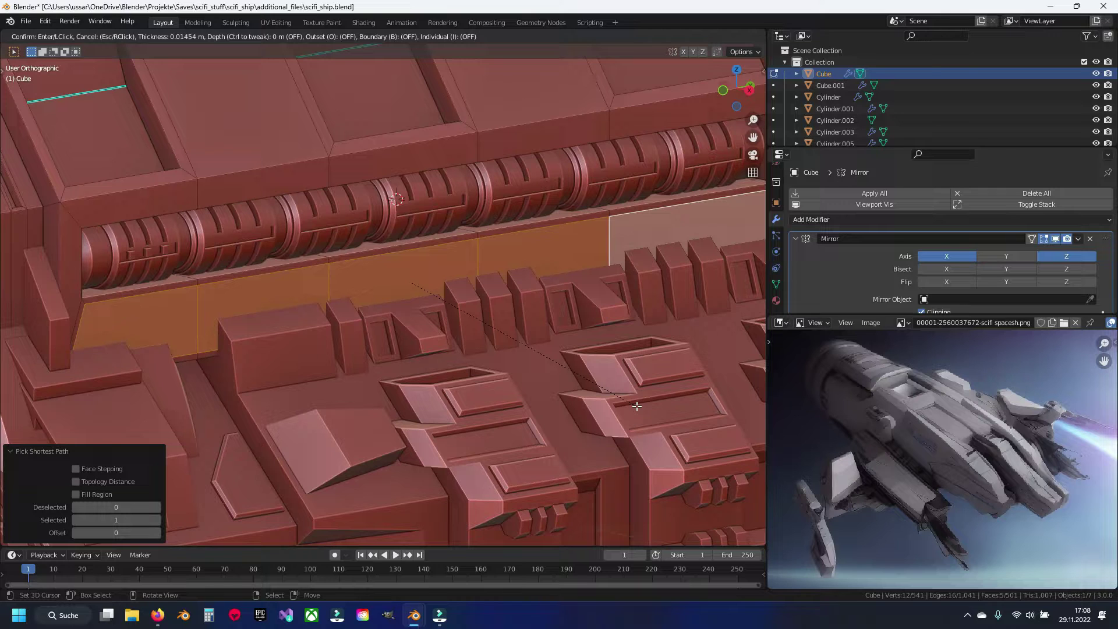
pyautogui.click(637, 405)
# Extrude the inset strip outward as a raised plate and check it in Object Mode.
pyautogui.moveTo(637, 405); pyautogui.dragTo(374, 384, button='middle')
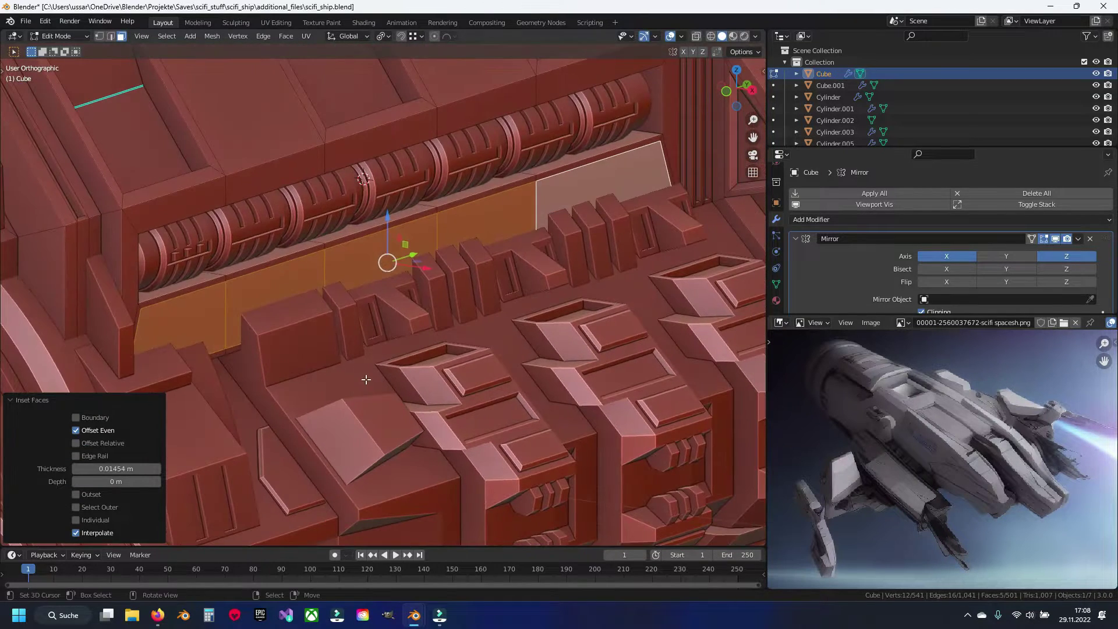
pyautogui.press('e')
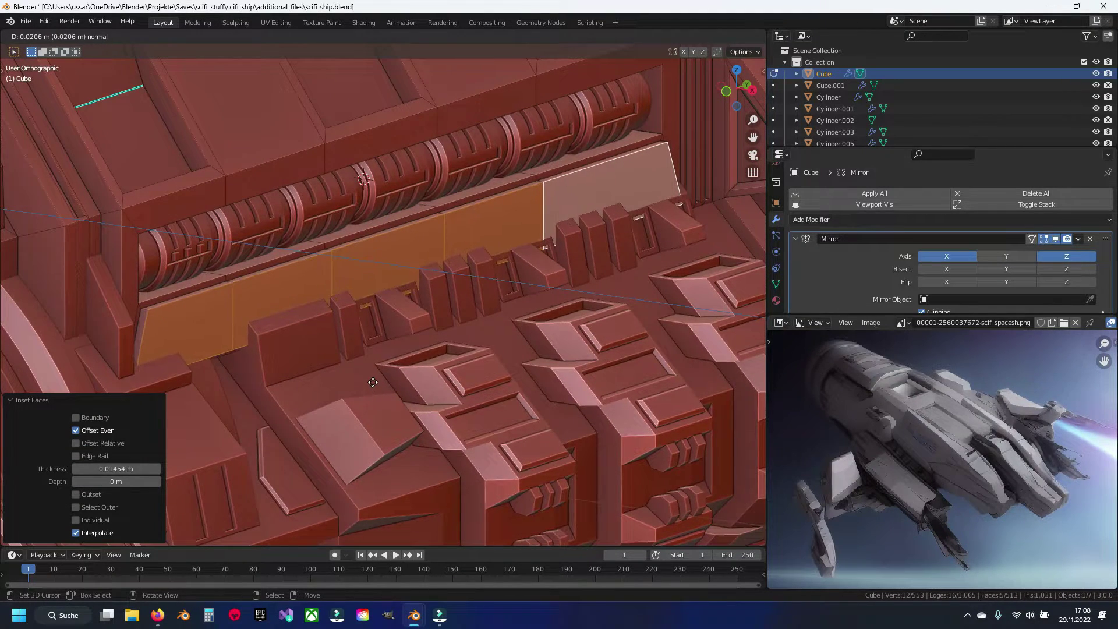
pyautogui.click(369, 377)
pyautogui.press('Tab')
pyautogui.moveTo(404, 350)
pyautogui.mouseDown(button='middle')
pyautogui.moveTo(278, 325)
pyautogui.moveTo(400, 324)
pyautogui.moveTo(263, 363)
pyautogui.moveTo(341, 347)
pyautogui.mouseUp(button='middle')
# Save the hull edits, then switch editing to the lower Cylinder.001 detail object.
pyautogui.press('Tab')
pyautogui.scroll(3, 297, 401)
pyautogui.scroll(-3, 356, 293)
pyautogui.scroll(-3, 356, 292)
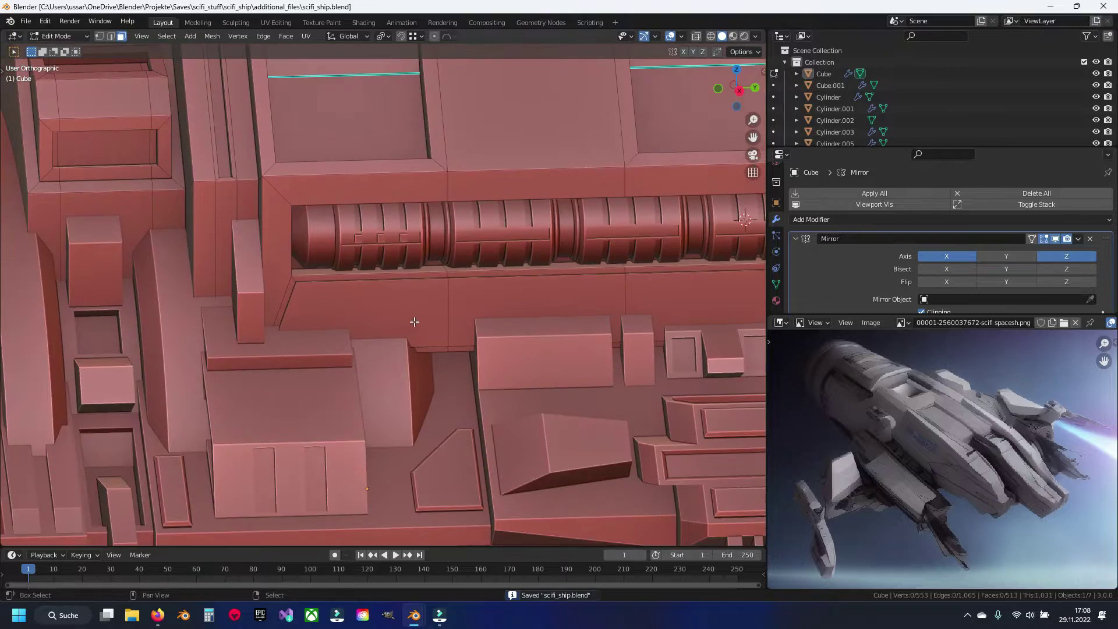
pyautogui.click(401, 313)
pyautogui.hotkey('ctrl', 's')
pyautogui.hotkey('ctrl', 'z')
pyautogui.moveTo(444, 314); pyautogui.dragTo(546, 361, button='middle')
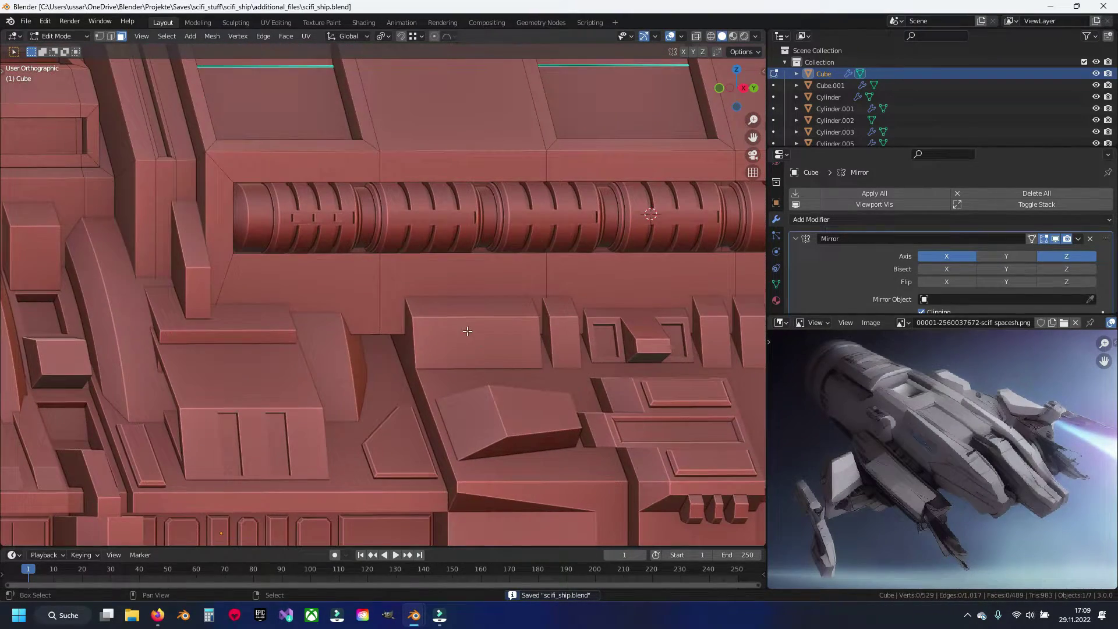
pyautogui.moveTo(467, 331); pyautogui.dragTo(439, 359, button='middle')
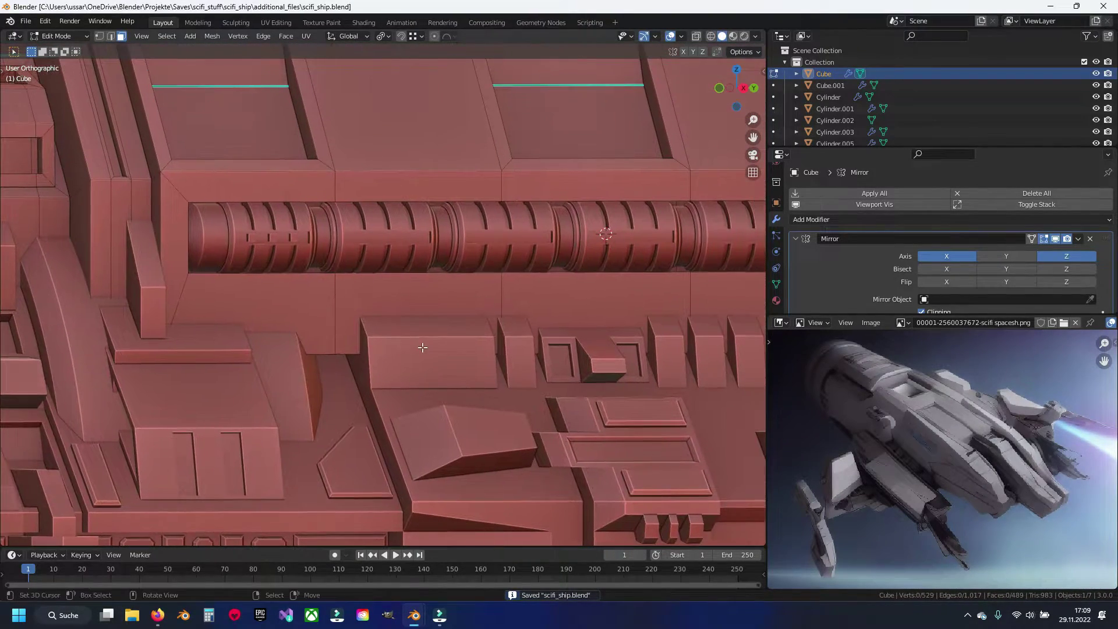
pyautogui.hotkey('alt', 'q')
# Save the file and add a two-ring loop cut across the small block.
pyautogui.scroll(2, 408, 373)
pyautogui.hotkey('ctrl', 's')
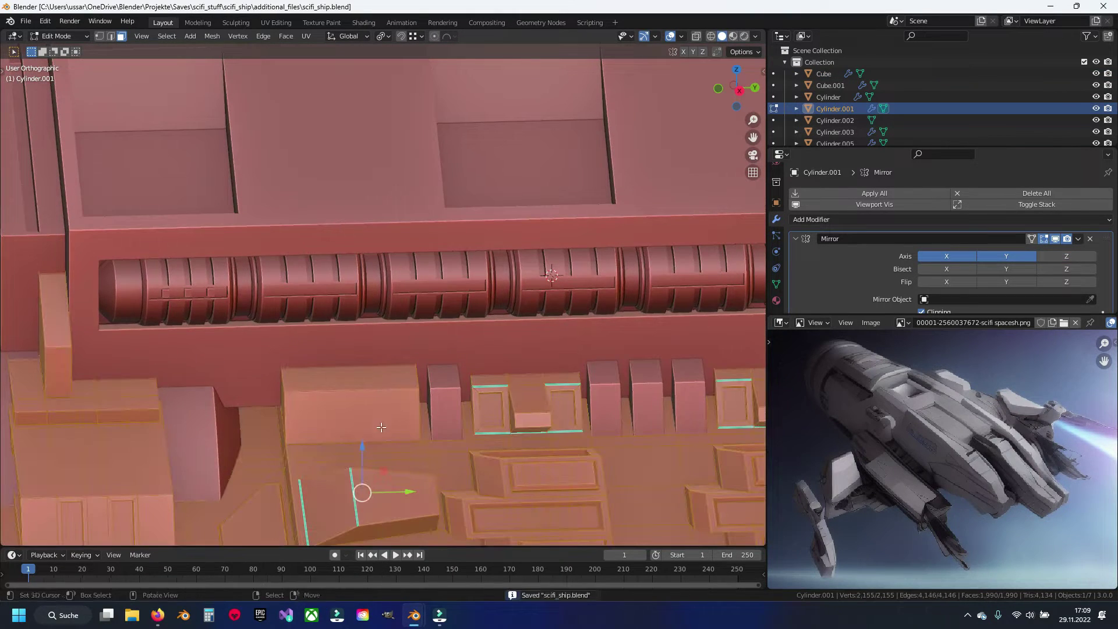
pyautogui.scroll(-1, 373, 407)
pyautogui.scroll(3, 368, 348)
pyautogui.hotkey('ctrl', 'r')
pyautogui.scroll(1, 368, 349)
pyautogui.click(368, 349)
# Raise the block's middle front and top faces about 0.045 m along Z.
pyautogui.press('2')
pyautogui.moveTo(392, 469); pyautogui.dragTo(419, 324, button='middle')
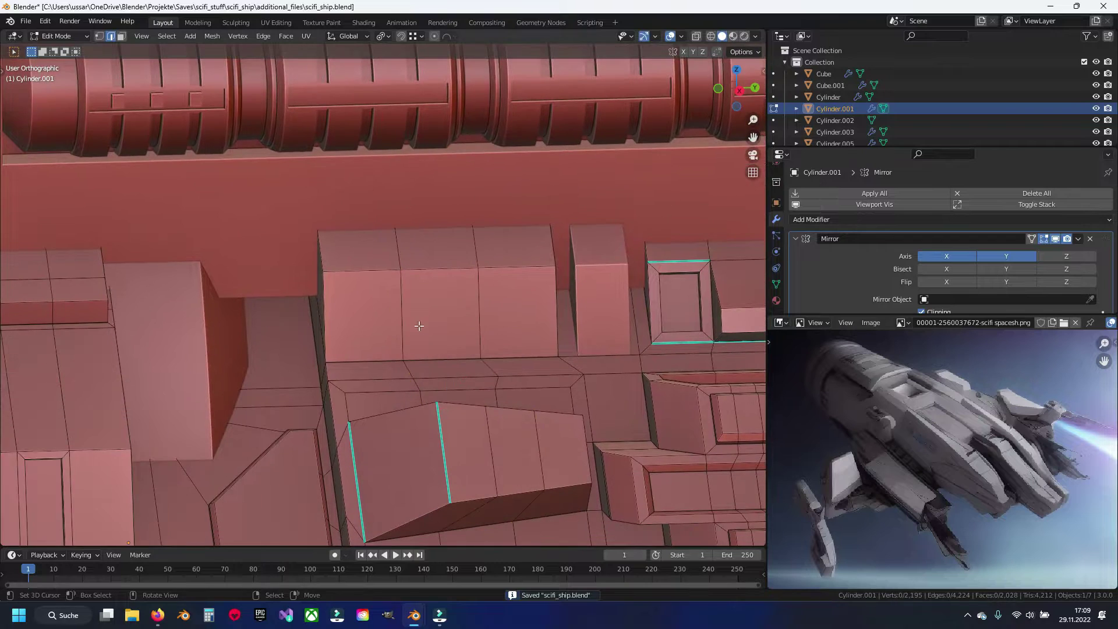
pyautogui.click(440, 300)
pyautogui.keyDown('shift'); pyautogui.click(437, 260); pyautogui.keyUp('shift')
pyautogui.moveTo(437, 259); pyautogui.dragTo(462, 354, button='middle')
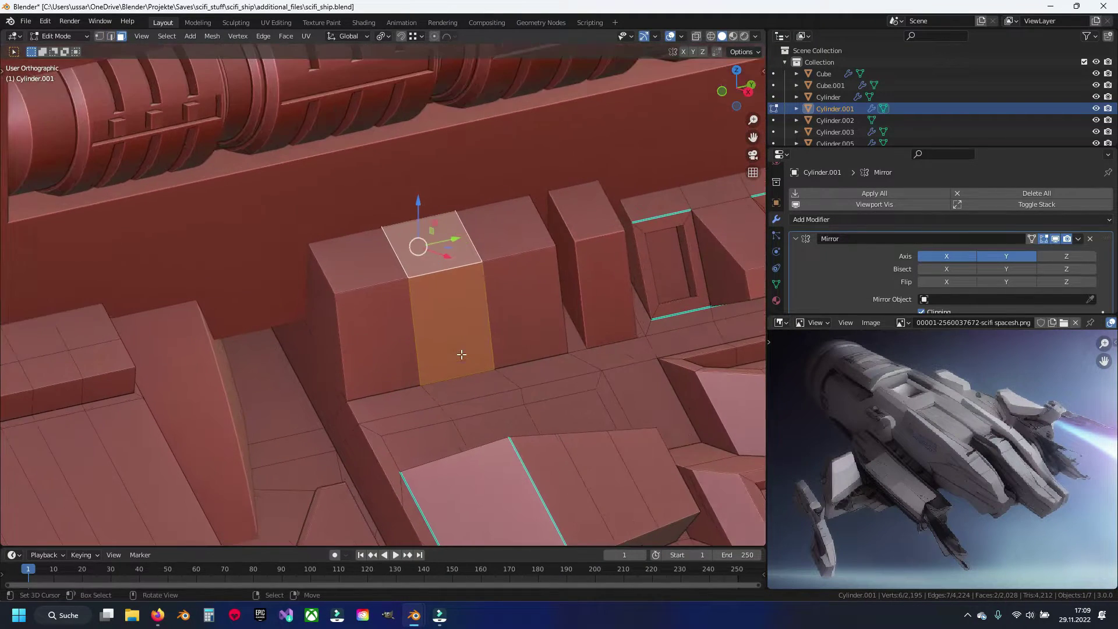
pyautogui.press('g')
pyautogui.press('z')
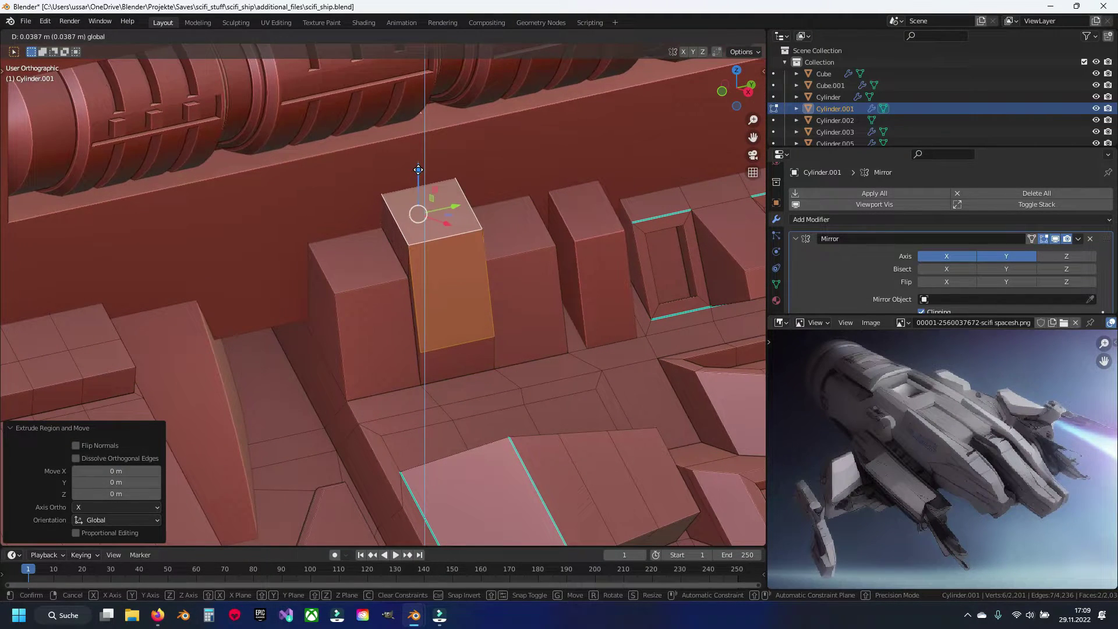
pyautogui.click(419, 165)
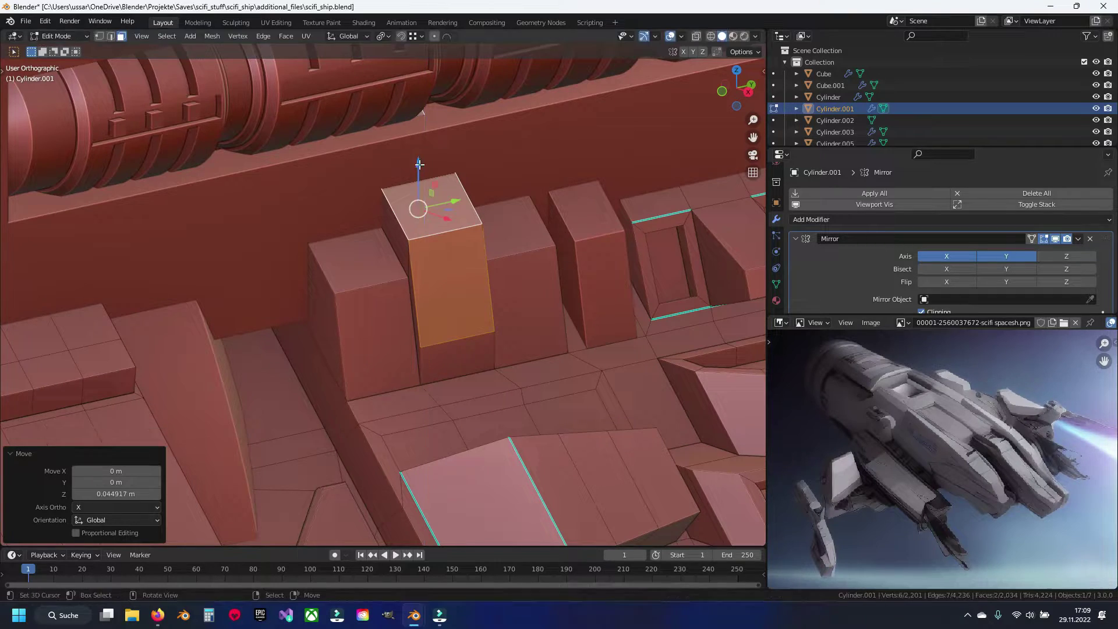
pyautogui.moveTo(450, 219); pyautogui.dragTo(453, 224)
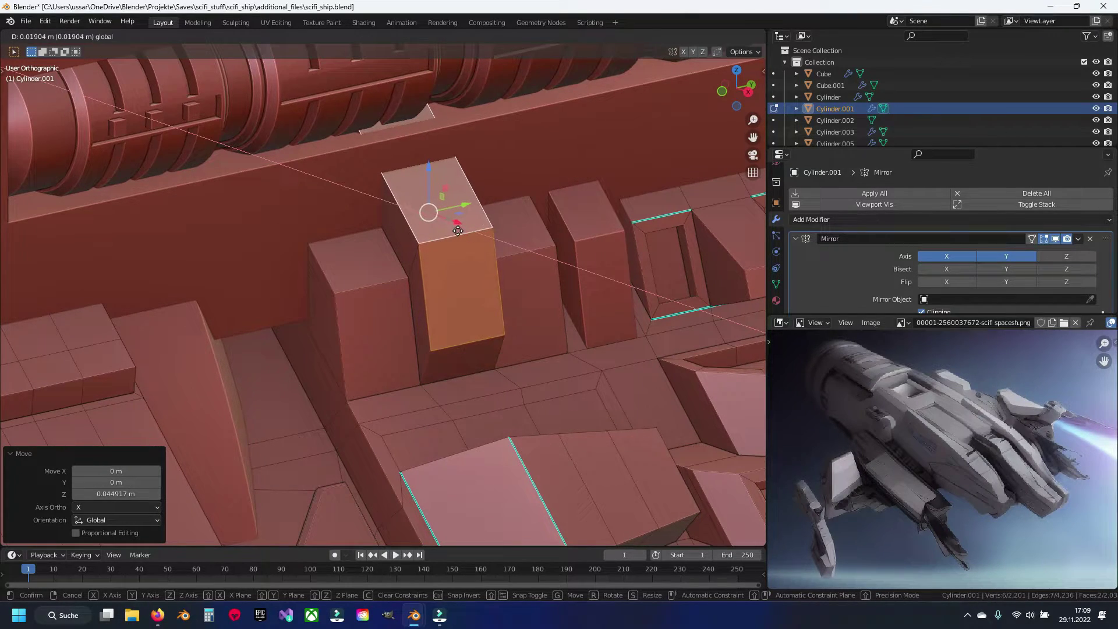
pyautogui.click(457, 231)
# Return to Object Mode and zoom in on the hull to review the detailing.
pyautogui.press('Tab')
pyautogui.moveTo(458, 231)
pyautogui.mouseDown(button='middle')
pyautogui.moveTo(390, 341)
pyautogui.moveTo(481, 353)
pyautogui.mouseUp(button='middle')
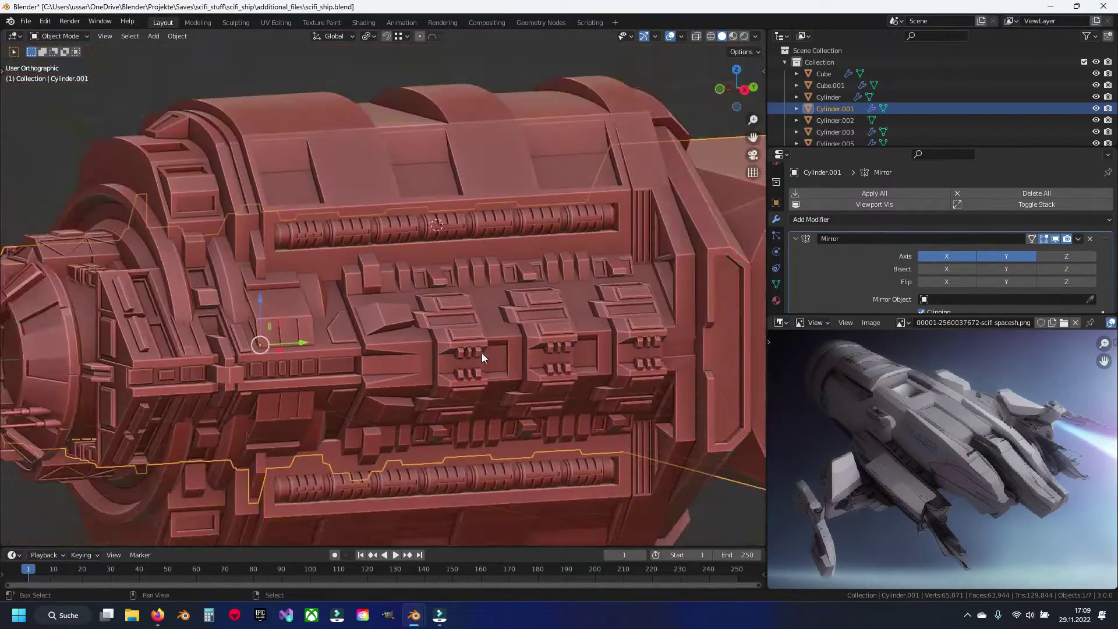
pyautogui.scroll(1, 382, 372)
pyautogui.scroll(1, 380, 371)
pyautogui.scroll(1, 375, 368)
pyautogui.scroll(1, 368, 372)
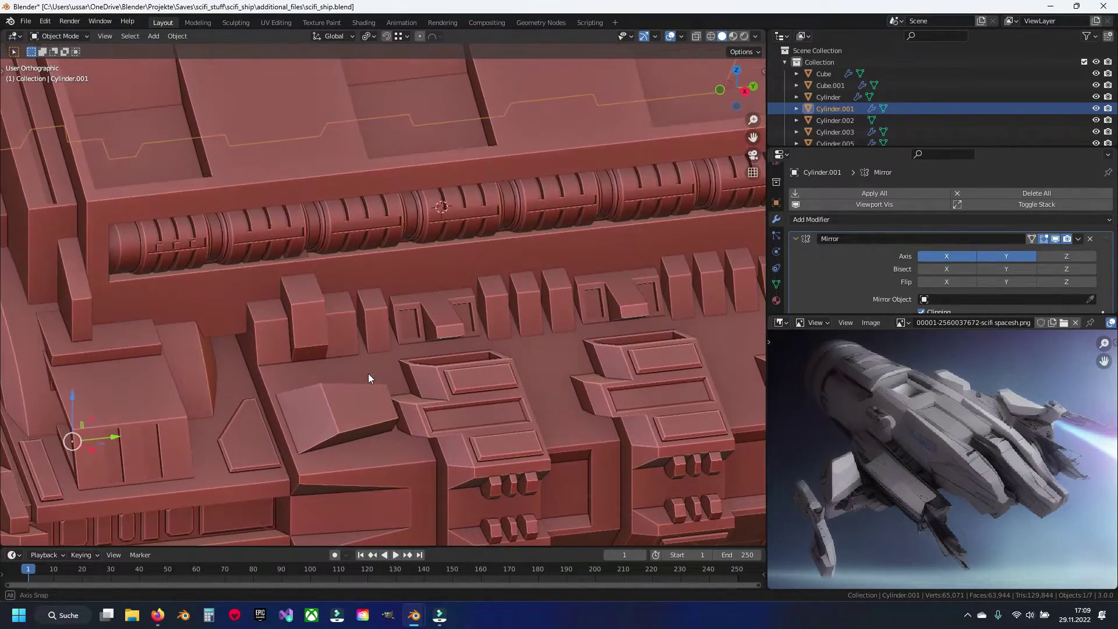
pyautogui.scroll(1, 368, 373)
pyautogui.scroll(1, 414, 375)
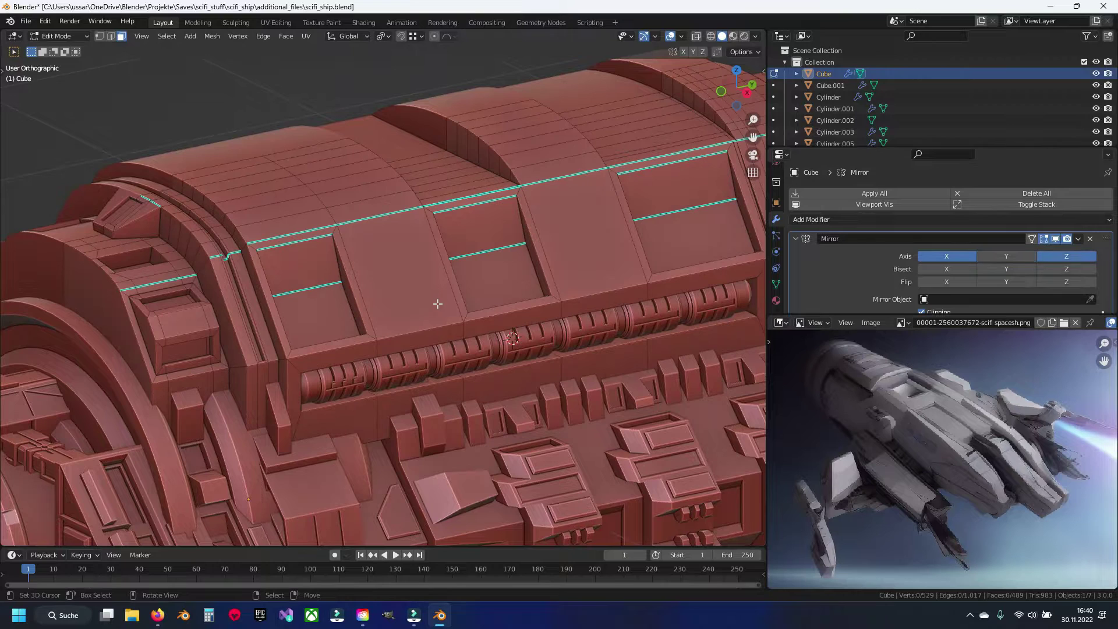
# Duplicate an upper hull panel face in place and separate it into its own object.
pyautogui.click(426, 291)
pyautogui.press('KP_3')
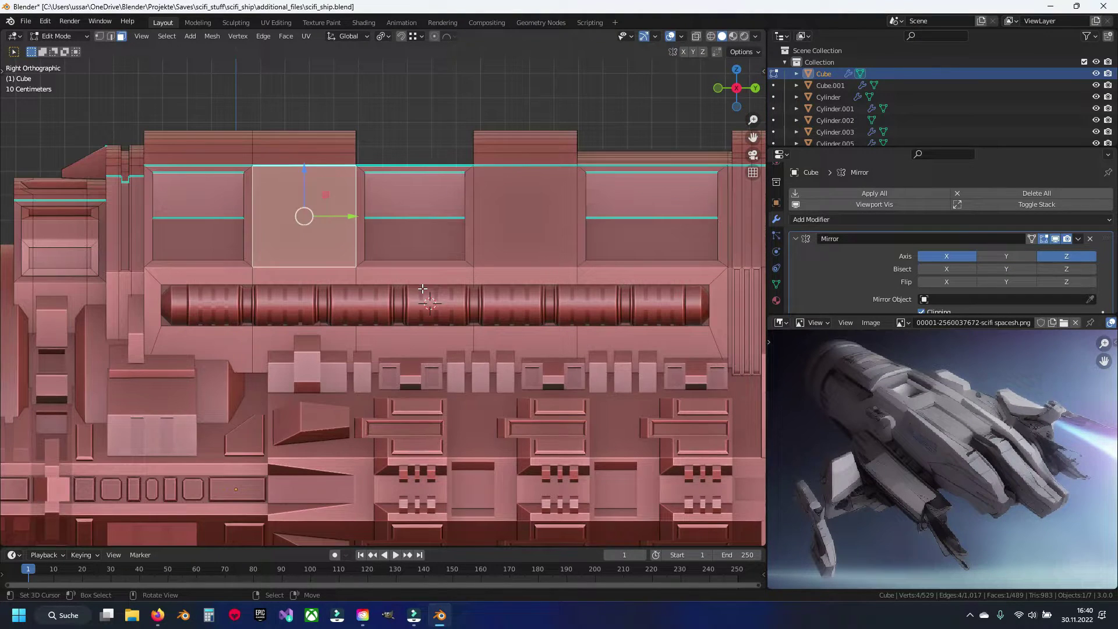
pyautogui.moveTo(369, 232)
pyautogui.keyDown('shift'); pyautogui.mouseDown(button='middle')
pyautogui.moveTo(489, 272)
pyautogui.moveTo(415, 283)
pyautogui.mouseUp(button='middle'); pyautogui.keyUp('shift')
pyautogui.hotkey('shift', 'd')
pyautogui.press('Escape')
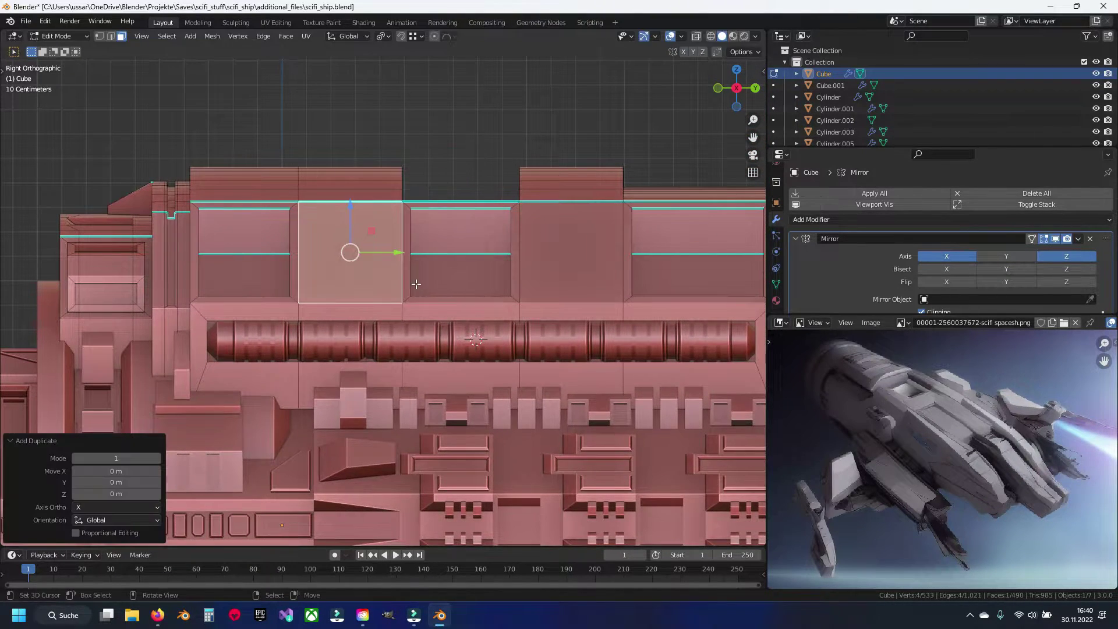
pyautogui.press('p')
pyautogui.click(416, 284)
# Select the new Cube.002 and mark its edges sharp.
pyautogui.press('Tab')
pyautogui.click(344, 243)
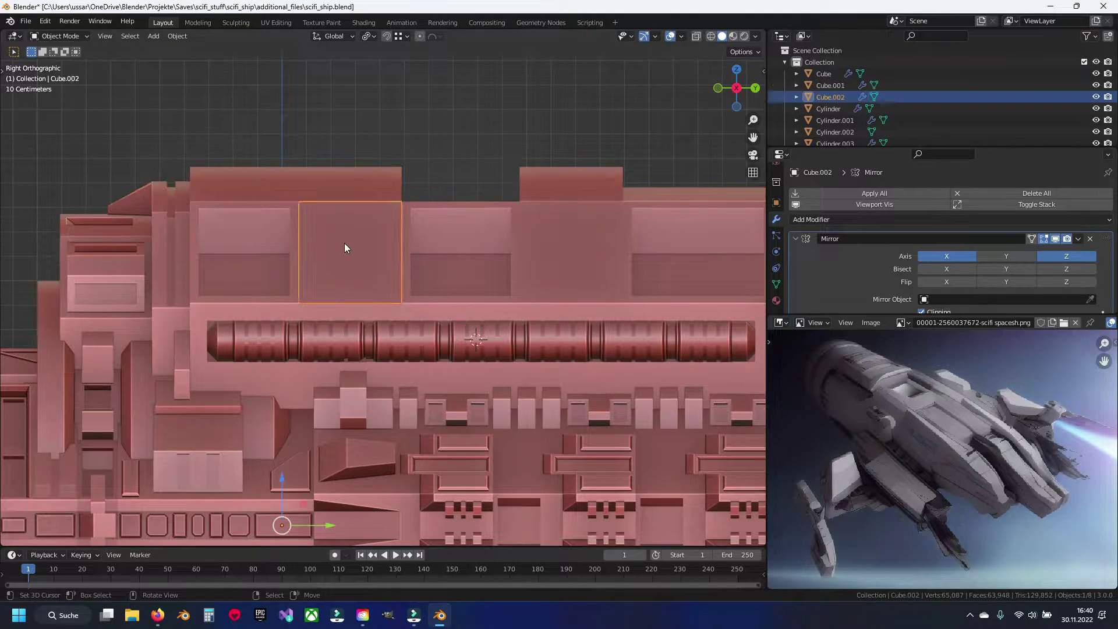
pyautogui.press('Tab')
pyautogui.hotkey('ctrl', 'e')
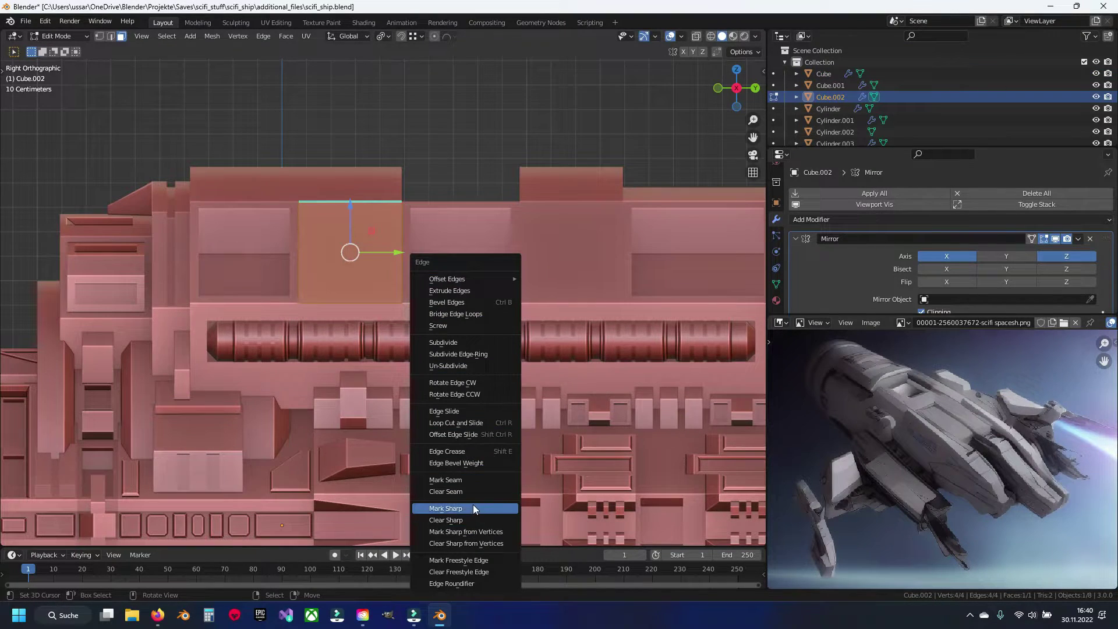
pyautogui.click(446, 508)
# Angle the view onto the panel and begin insetting its face at 0.106 m.
pyautogui.moveTo(445, 508); pyautogui.dragTo(436, 273, button='middle')
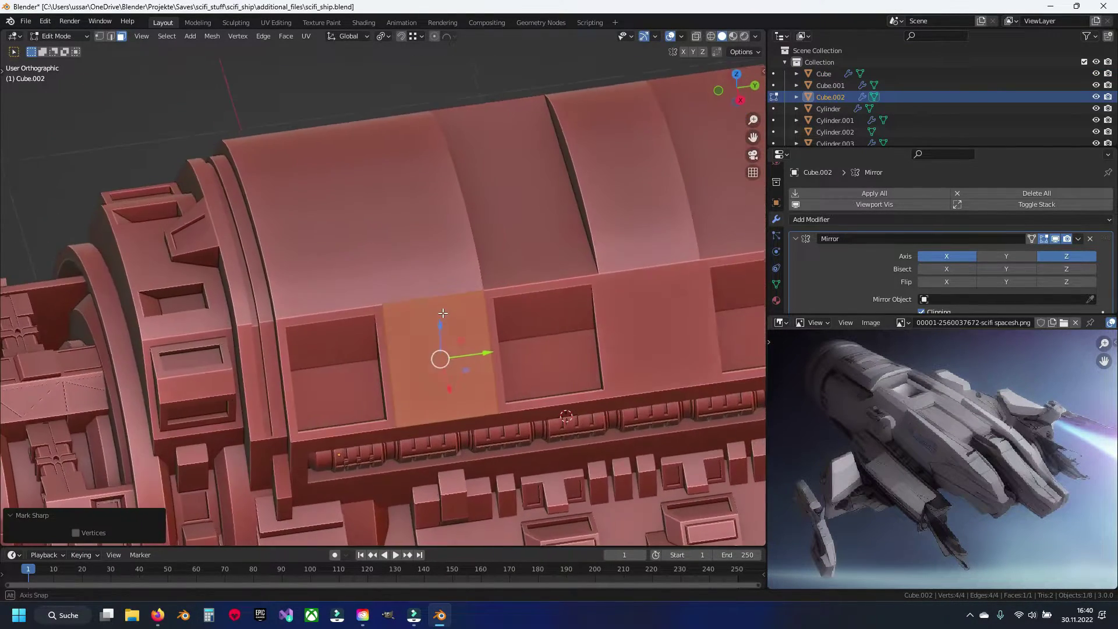
pyautogui.scroll(1, 436, 272)
pyautogui.scroll(1, 432, 276)
pyautogui.scroll(1, 471, 316)
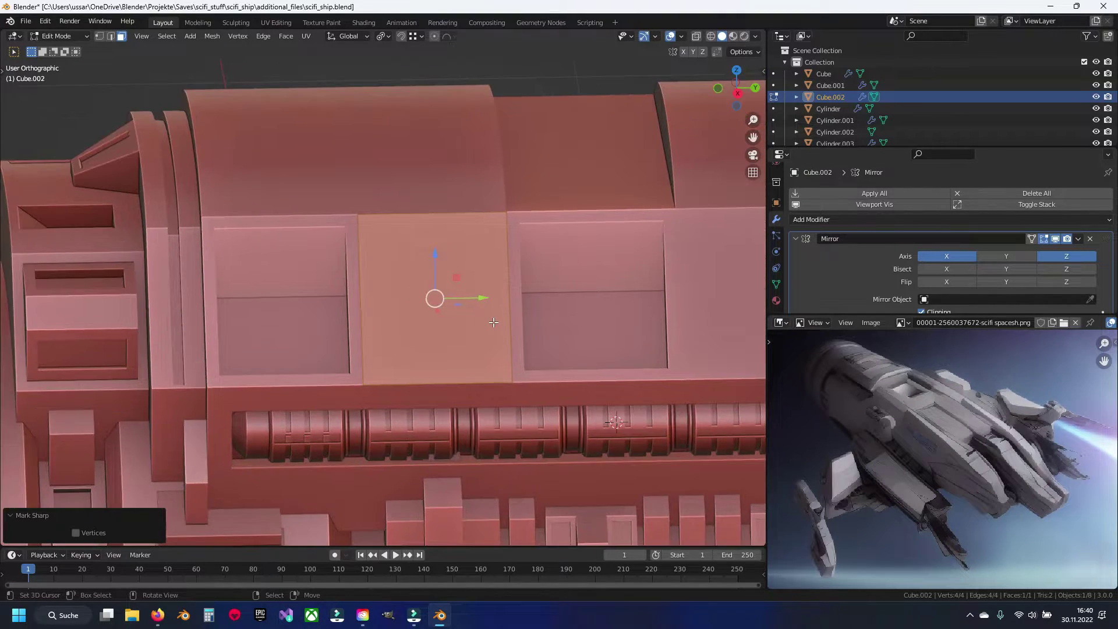
pyautogui.moveTo(497, 324); pyautogui.dragTo(489, 303, button='middle')
pyautogui.press('i')
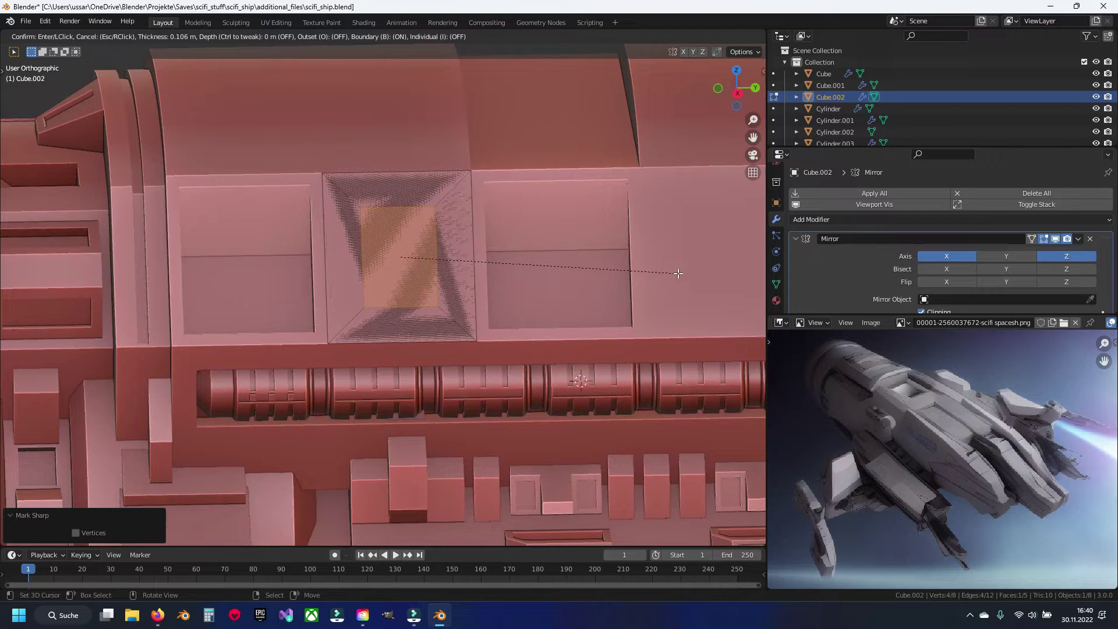
# Inset the copied panel about 0.071 m, delete the outer ring faces, and select the remaining face.
pyautogui.click(573, 227)
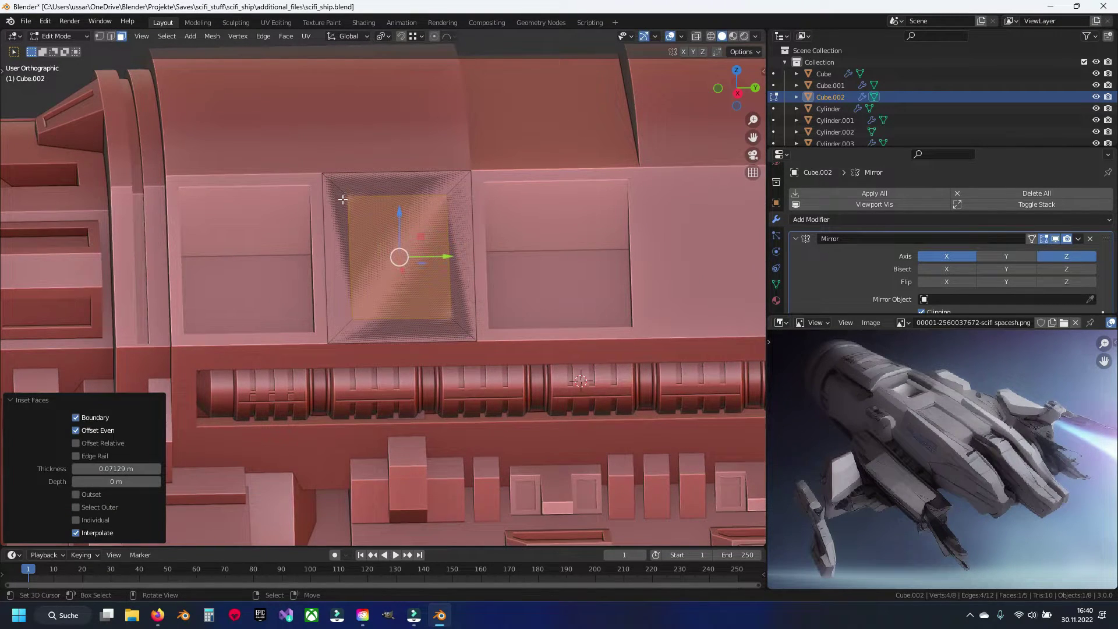
pyautogui.hotkey('ctrl', 'i')
pyautogui.press('x')
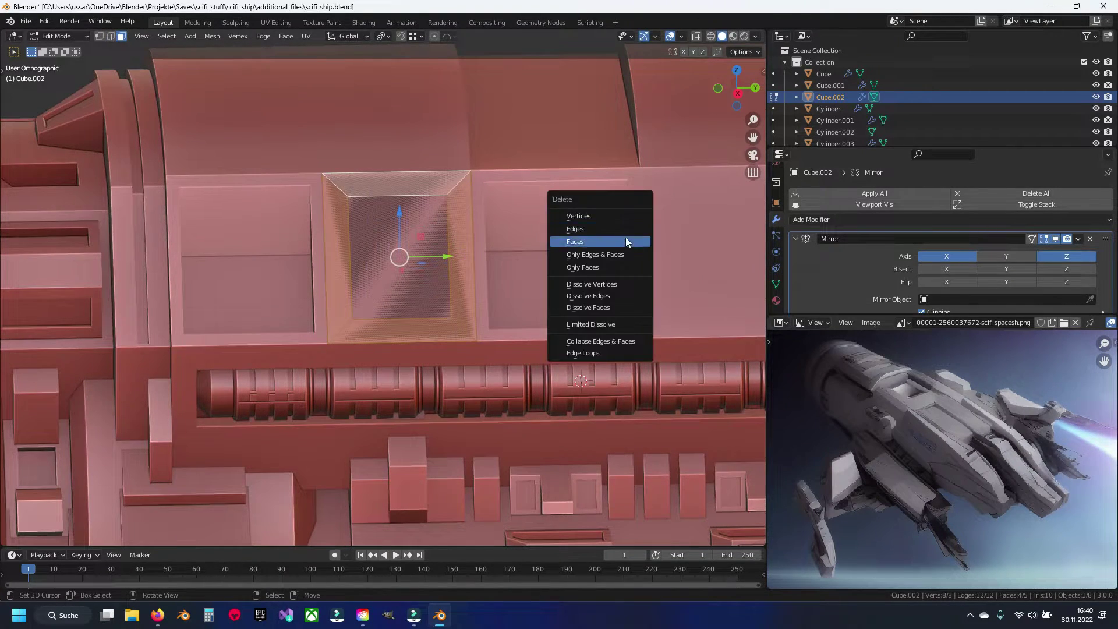
pyautogui.click(626, 241)
pyautogui.press('1')
pyautogui.press('1')
pyautogui.press('a')
# Extrude the remaining face upward into a raised box.
pyautogui.moveTo(475, 245)
pyautogui.mouseDown(button='middle')
pyautogui.moveTo(389, 232)
pyautogui.moveTo(385, 242)
pyautogui.moveTo(438, 233)
pyautogui.mouseUp(button='middle')
pyautogui.scroll(2, 439, 233)
pyautogui.press('e')
pyautogui.click(437, 335)
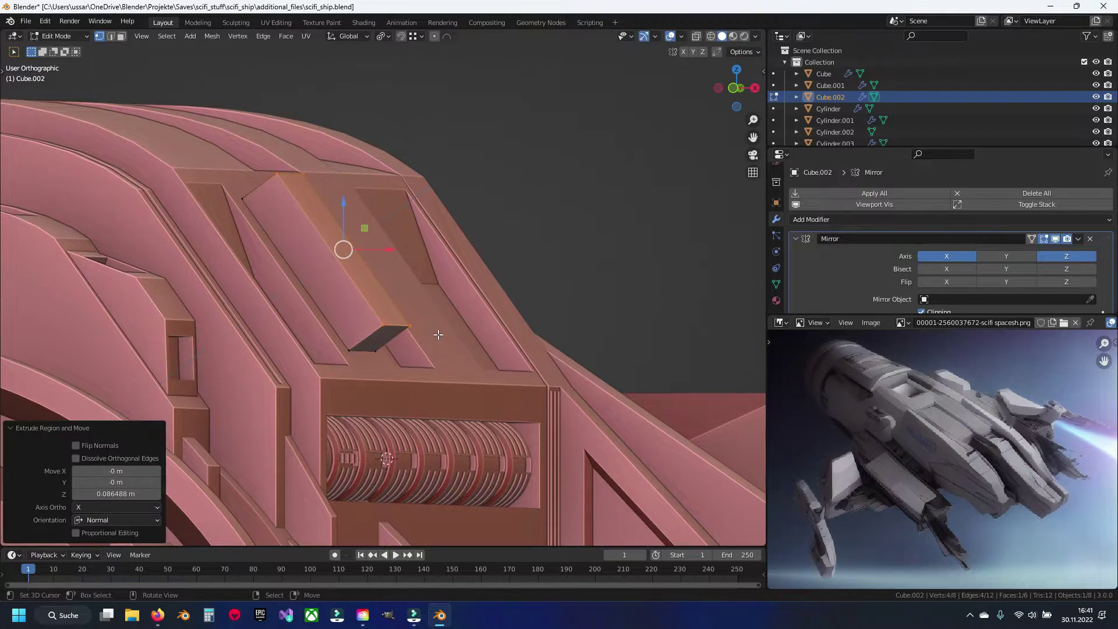
pyautogui.scroll(1, 437, 334)
# Chamfer the box's top edge with a 0.073 m bevel and inspect the result in Object Mode.
pyautogui.press('2')
pyautogui.click(402, 338)
pyautogui.hotkey('ctrl', 'b')
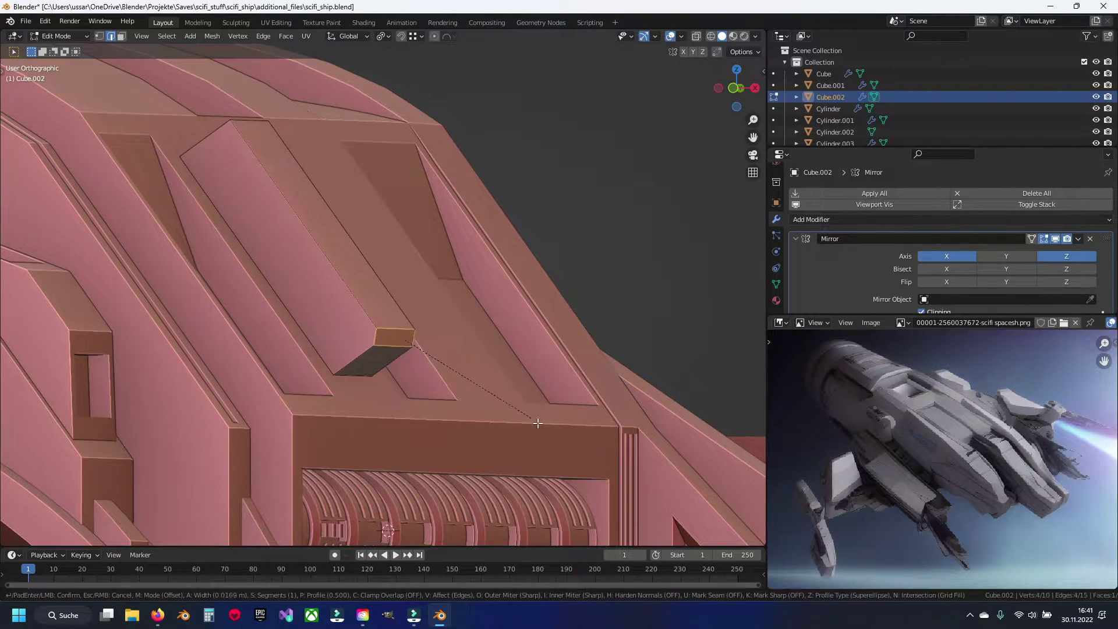
pyautogui.click(561, 440)
pyautogui.moveTo(562, 441)
pyautogui.mouseDown(button='middle')
pyautogui.moveTo(331, 381)
pyautogui.moveTo(447, 375)
pyautogui.moveTo(365, 377)
pyautogui.mouseUp(button='middle')
pyautogui.press('Tab')
pyautogui.scroll(-3, 331, 381)
pyautogui.scroll(3, 462, 326)
pyautogui.scroll(2, 460, 335)
pyautogui.moveTo(459, 338)
pyautogui.mouseDown(button='middle')
pyautogui.moveTo(456, 312)
pyautogui.moveTo(395, 273)
pyautogui.moveTo(357, 227)
pyautogui.moveTo(371, 290)
pyautogui.mouseUp(button='middle')
# Back in face editing, try an inset on the slanted face, cancel it, and select the box's front face.
pyautogui.press('Tab')
pyautogui.hotkey('alt', 'a')
pyautogui.press('3')
pyautogui.click(356, 233)
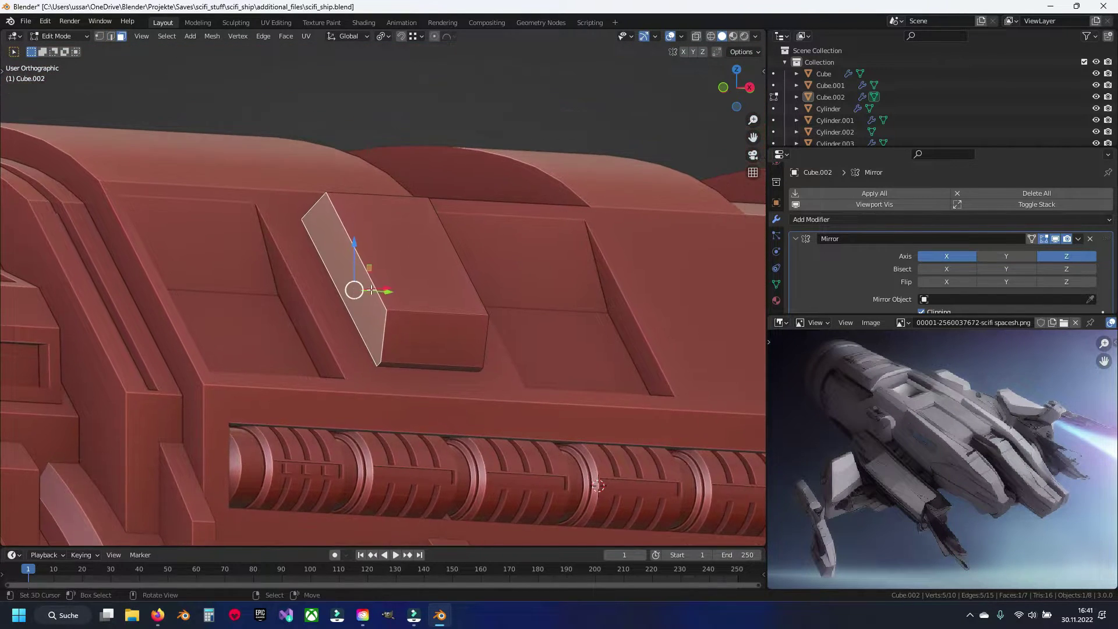
pyautogui.scroll(1, 371, 289)
pyautogui.press('i')
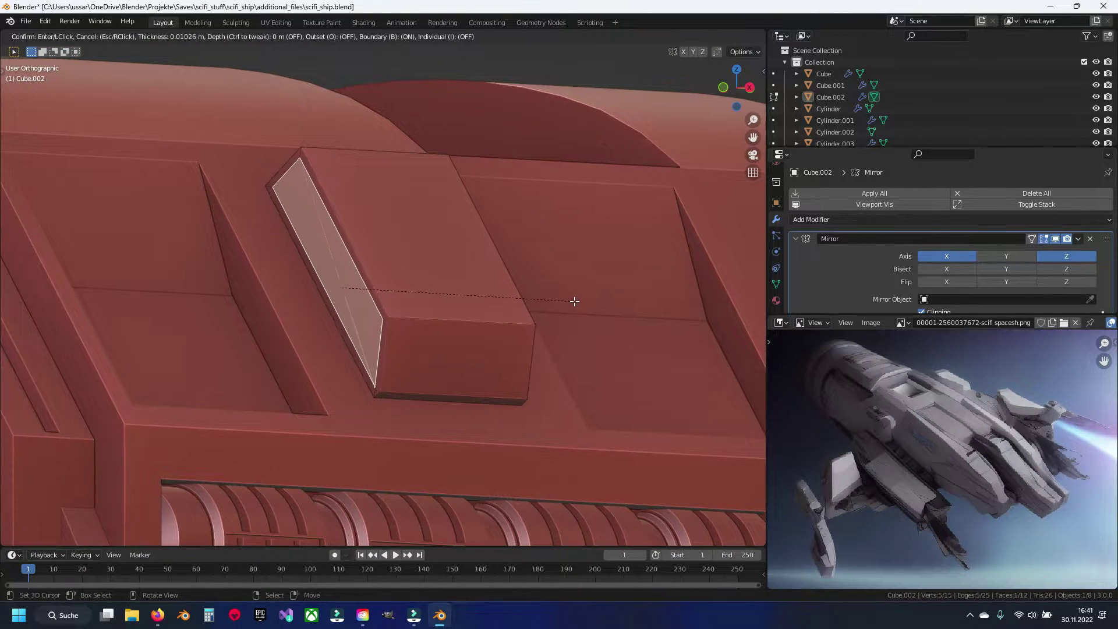
pyautogui.press('Escape')
pyautogui.moveTo(569, 299); pyautogui.dragTo(386, 305, button='middle')
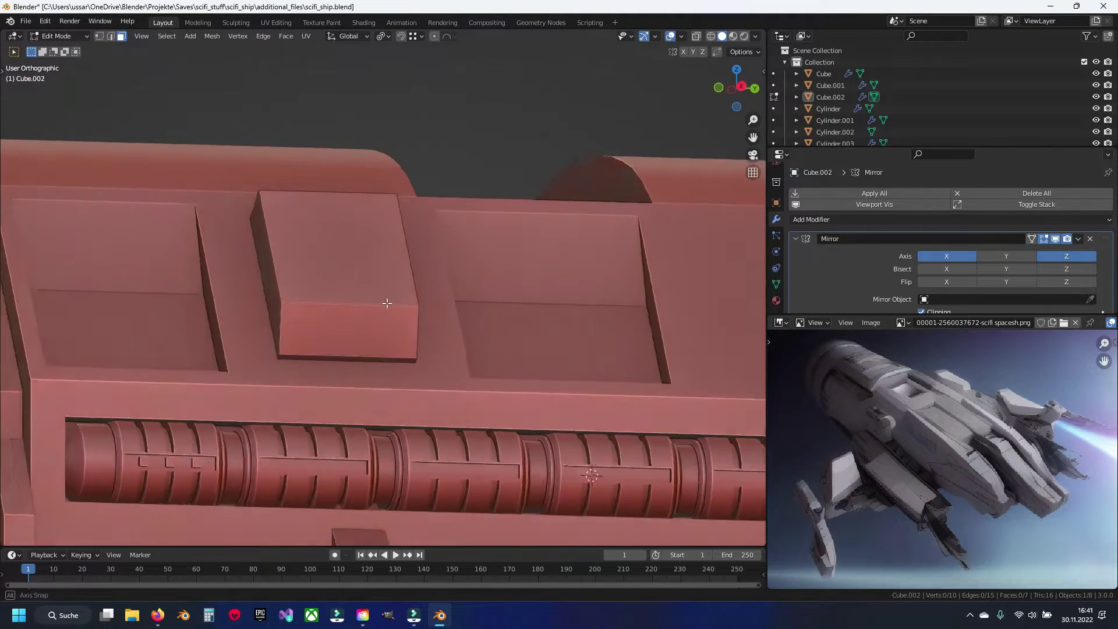
pyautogui.click(345, 338)
pyautogui.scroll(2, 346, 338)
# Inset the front face and bevel a centred loop cut into a narrow central strip.
pyautogui.press('i')
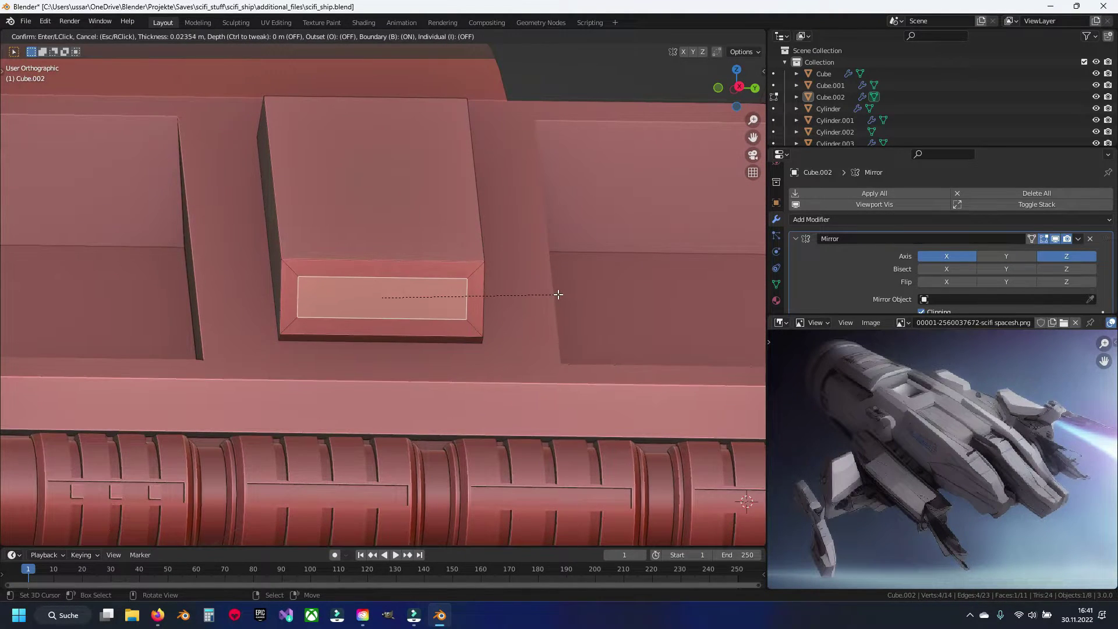
pyautogui.click(557, 294)
pyautogui.moveTo(557, 295); pyautogui.dragTo(444, 313, button='middle')
pyautogui.hotkey('ctrl', 'r')
pyautogui.click(443, 313)
pyautogui.rightClick(444, 313)
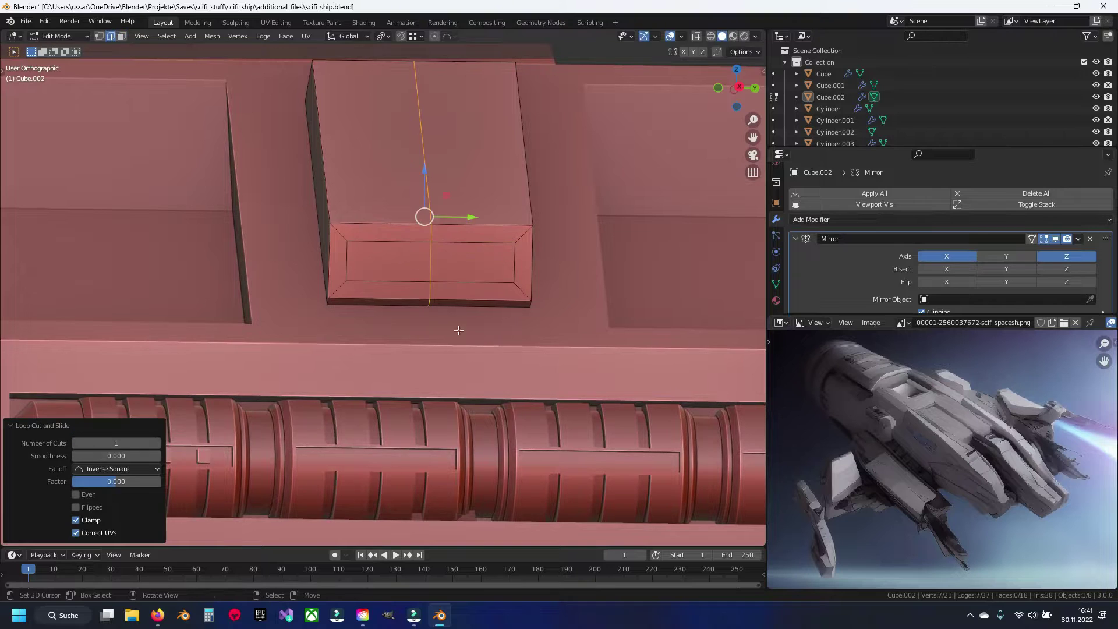
pyautogui.hotkey('ctrl', 'b')
pyautogui.click(528, 368)
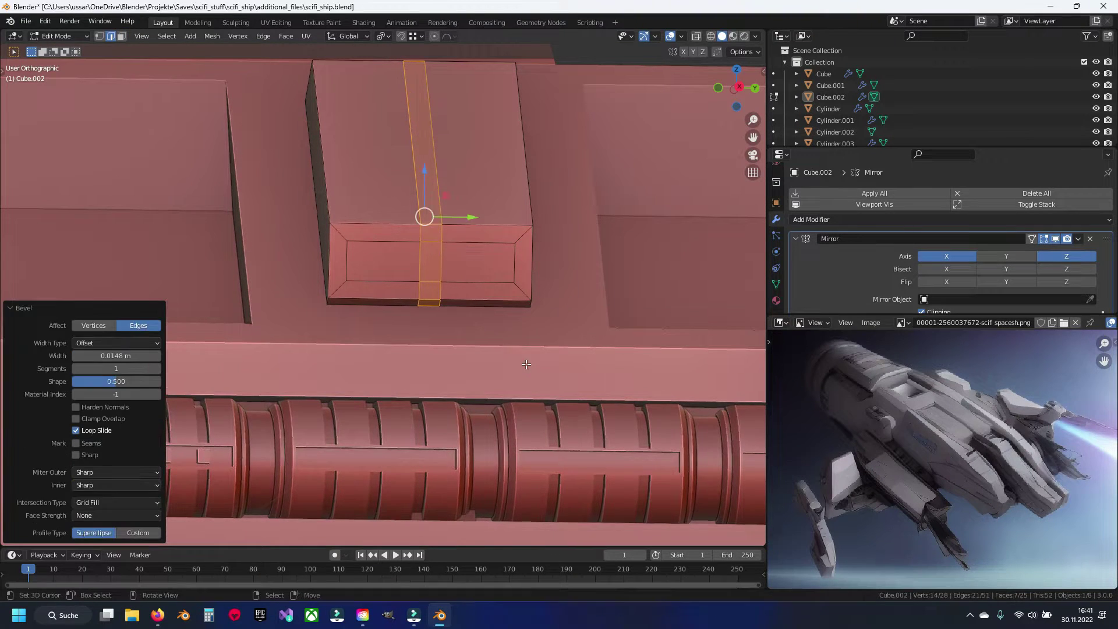
# Inset both front halves and extrude them inward into two recessed slots.
pyautogui.click(381, 259)
pyautogui.keyDown('shift'); pyautogui.click(466, 262); pyautogui.keyUp('shift')
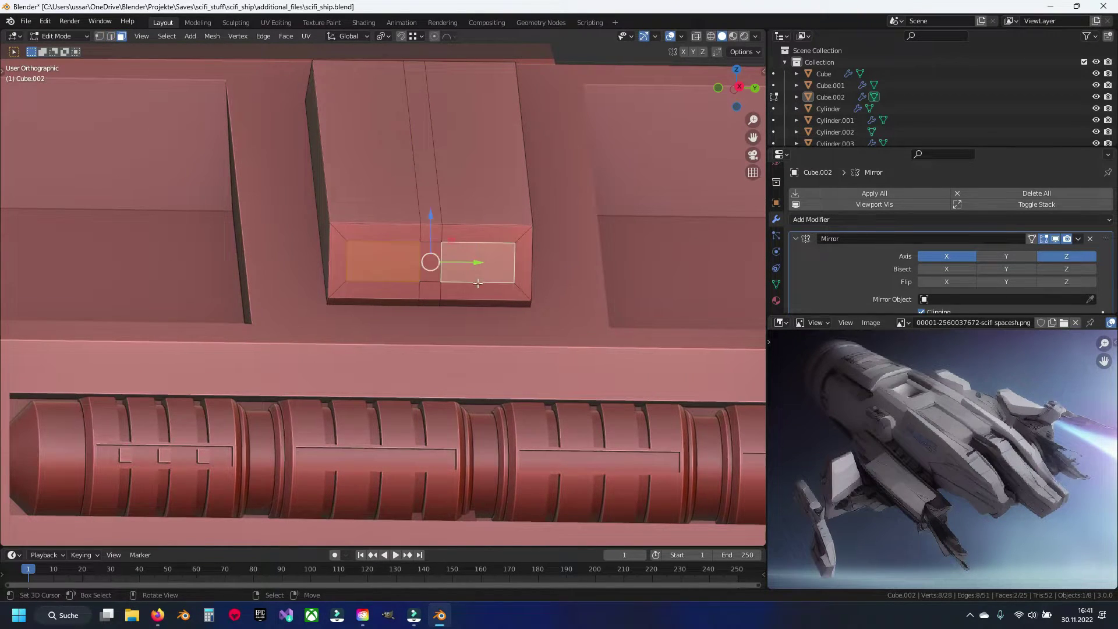
pyautogui.scroll(2, 582, 265)
pyautogui.press('i')
pyautogui.click(698, 271)
pyautogui.moveTo(698, 271); pyautogui.dragTo(524, 304, button='middle')
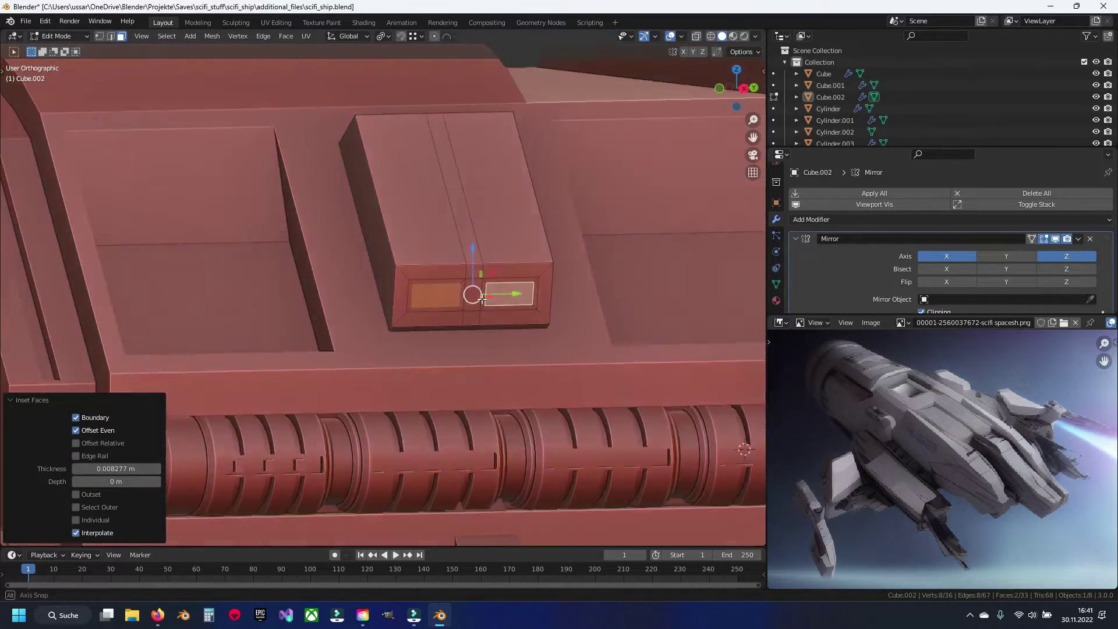
pyautogui.press('e')
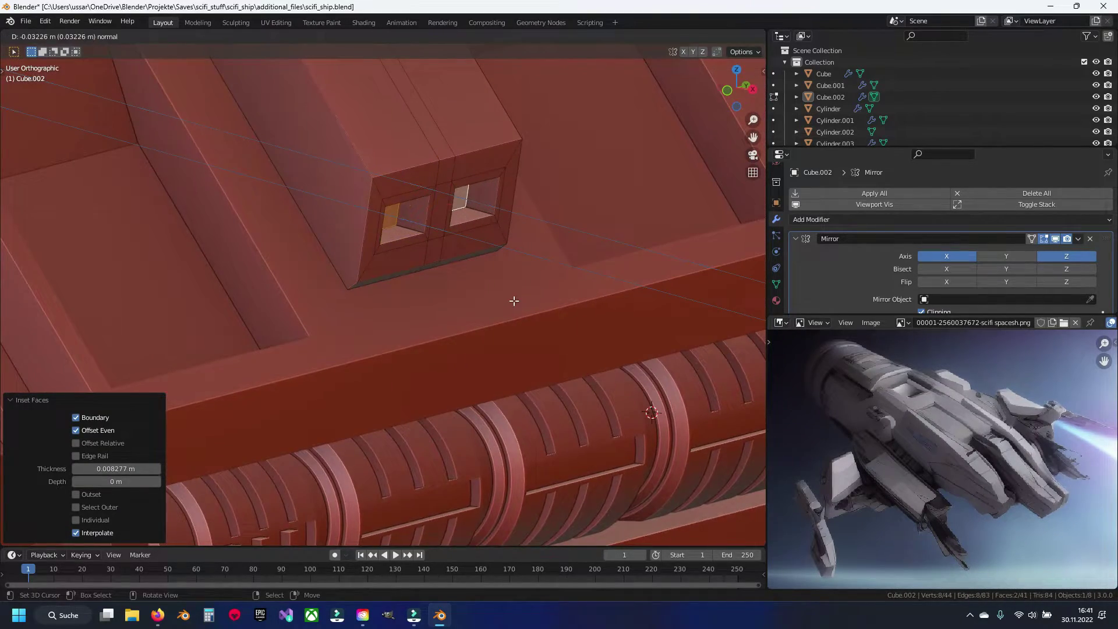
pyautogui.click(514, 300)
# Reselect Cube.002 in Edit Mode with nothing selected and save scifi_ship.blend.
pyautogui.press('Tab')
pyautogui.scroll(-4, 504, 295)
pyautogui.moveTo(504, 295)
pyautogui.mouseDown(button='middle')
pyautogui.moveTo(352, 292)
pyautogui.moveTo(438, 293)
pyautogui.moveTo(438, 334)
pyautogui.moveTo(411, 299)
pyautogui.mouseUp(button='middle')
pyautogui.click(381, 227)
pyautogui.press('Tab')
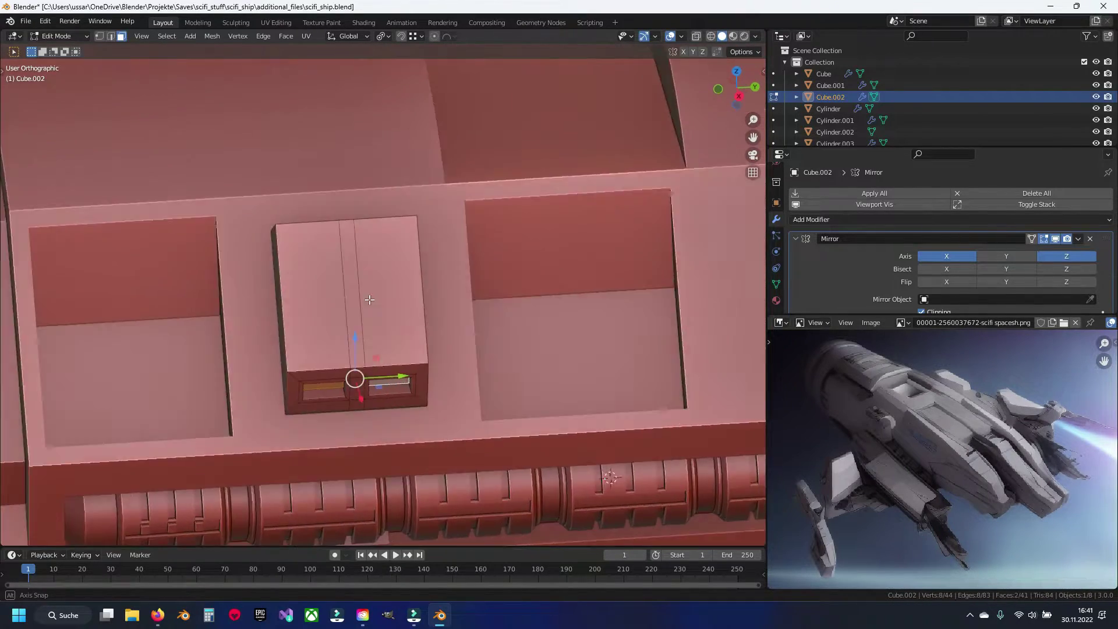
pyautogui.hotkey('alt', 'a')
pyautogui.hotkey('ctrl', 's')
# Select the box's two top faces.
pyautogui.scroll(-3, 369, 300)
pyautogui.moveTo(369, 299)
pyautogui.mouseDown(button='middle')
pyautogui.moveTo(407, 275)
pyautogui.moveTo(431, 291)
pyautogui.mouseUp(button='middle')
pyautogui.scroll(3, 406, 275)
pyautogui.click(407, 274)
pyautogui.keyDown('shift'); pyautogui.click(443, 279); pyautogui.keyUp('shift')
# Inset the two top faces and clip one box corner with a vertex bevel.
pyautogui.press('i')
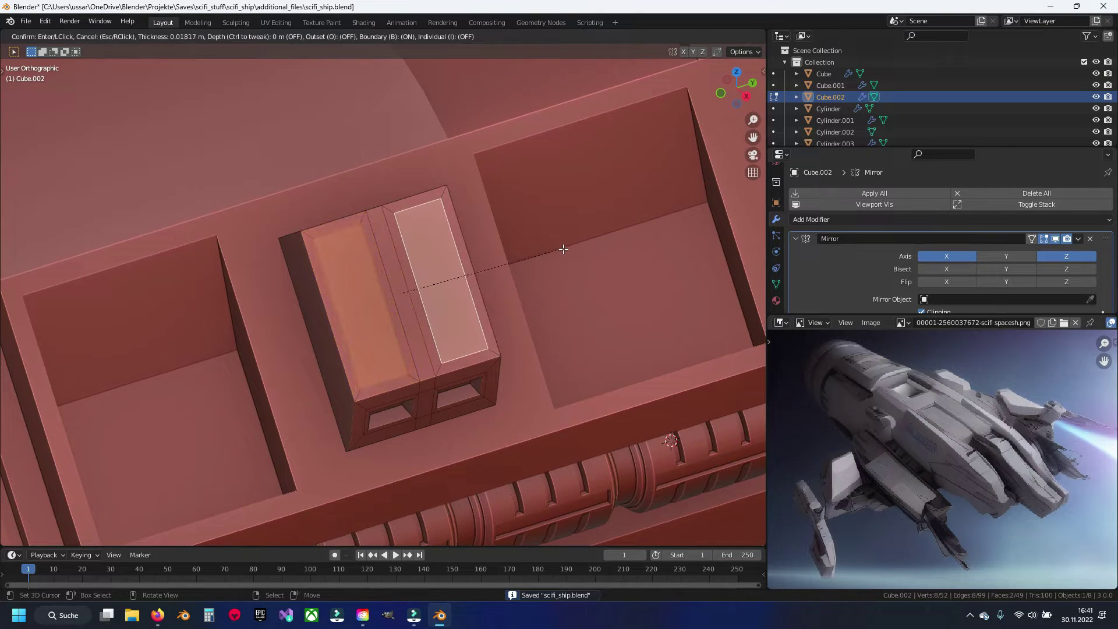
pyautogui.click(563, 249)
pyautogui.moveTo(468, 259); pyautogui.dragTo(379, 240, button='middle')
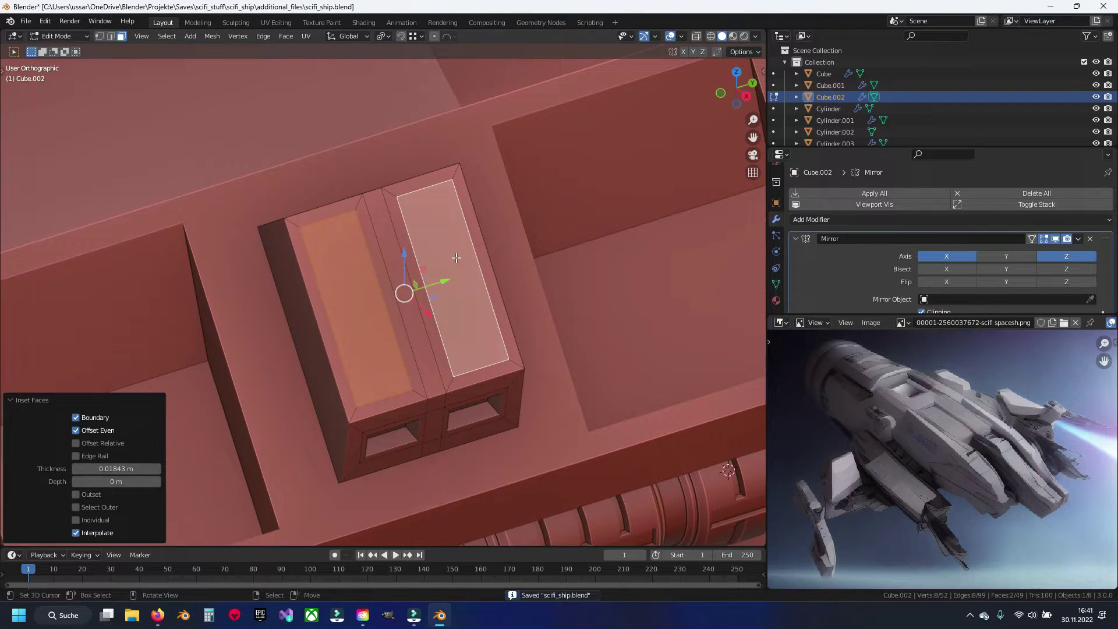
pyautogui.click(291, 222)
pyautogui.hotkey('ctrl', 'shift', 'b')
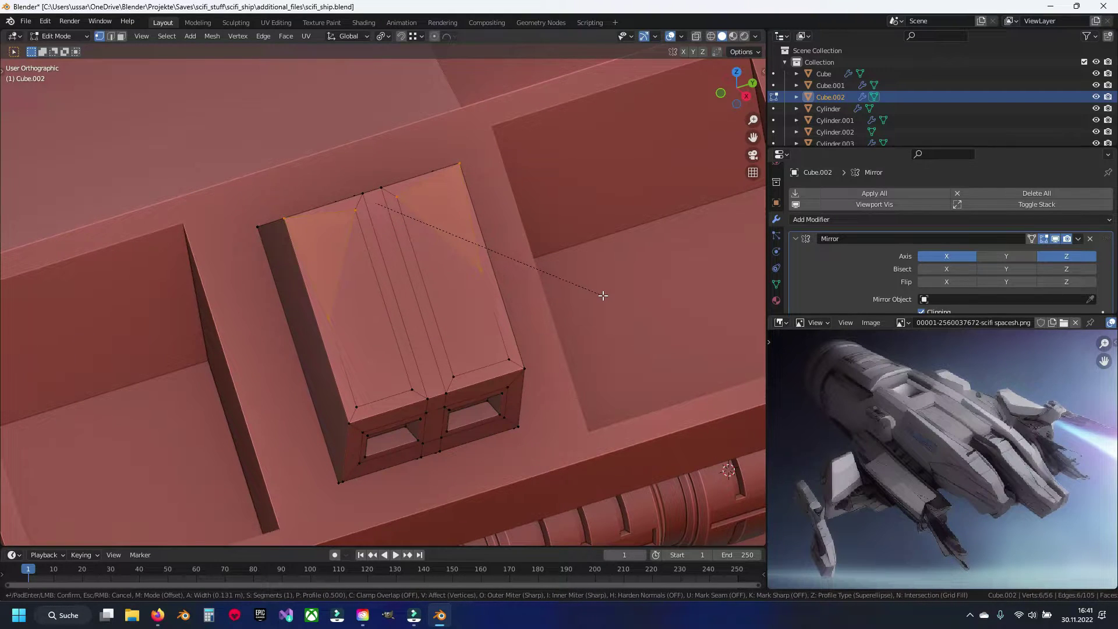
pyautogui.click(589, 274)
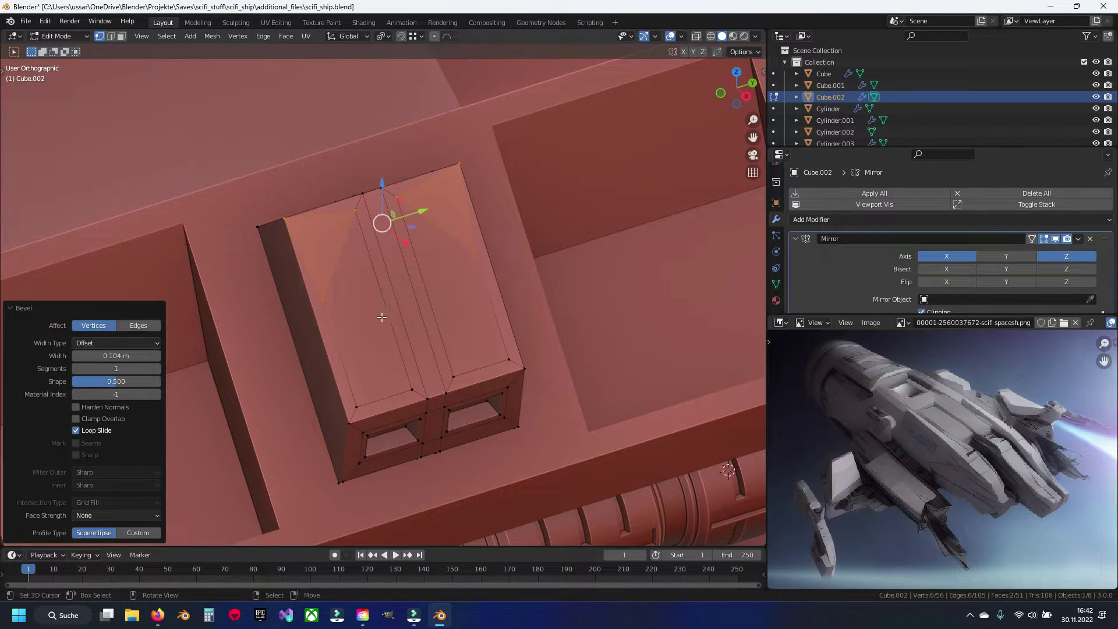
# Select all vertices of the box and merge duplicates.
pyautogui.hotkey('alt', 'a')
pyautogui.press('a')
pyautogui.press('m')
pyautogui.click(407, 317)
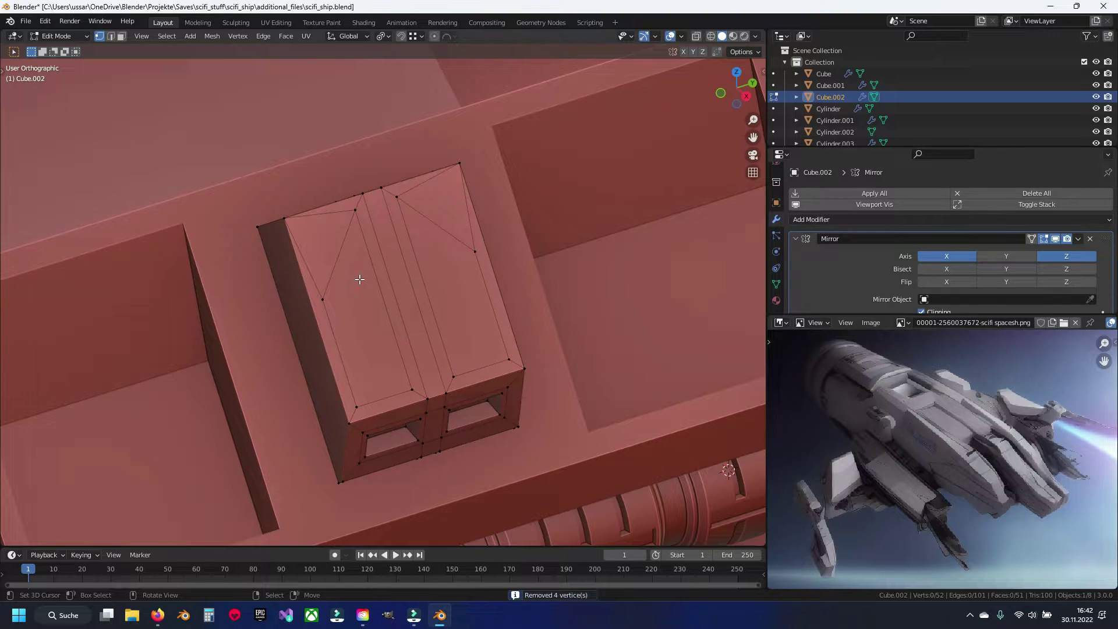
# Inset the left and right top faces and extrude them inward into slots.
pyautogui.press('3')
pyautogui.click(359, 280)
pyautogui.keyDown('shift'); pyautogui.click(442, 280); pyautogui.keyUp('shift')
pyautogui.moveTo(425, 302); pyautogui.dragTo(621, 219, button='middle')
pyautogui.press('i')
pyautogui.click(617, 228)
pyautogui.moveTo(544, 244); pyautogui.dragTo(587, 220, button='middle')
pyautogui.press('e')
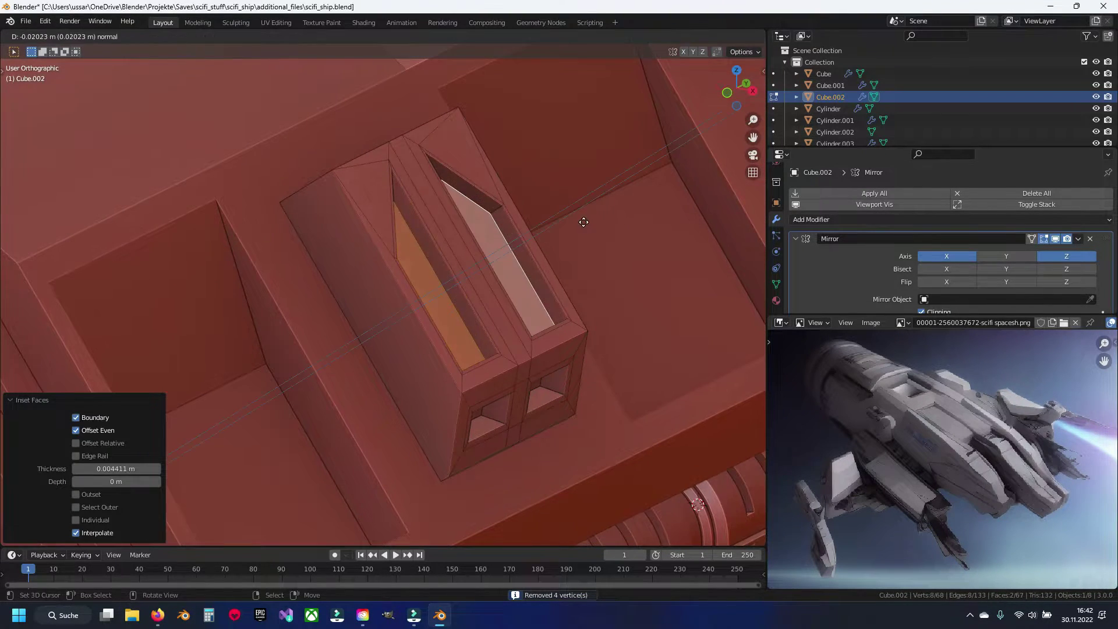
pyautogui.click(584, 222)
# Return to Object Mode, save scifi_ship.blend, and deselect everything.
pyautogui.press('Tab')
pyautogui.moveTo(504, 261)
pyautogui.mouseDown(button='middle')
pyautogui.moveTo(302, 286)
pyautogui.moveTo(435, 250)
pyautogui.moveTo(418, 285)
pyautogui.moveTo(432, 264)
pyautogui.mouseUp(button='middle')
pyautogui.hotkey('ctrl', 's')
pyautogui.hotkey('alt', 'a')
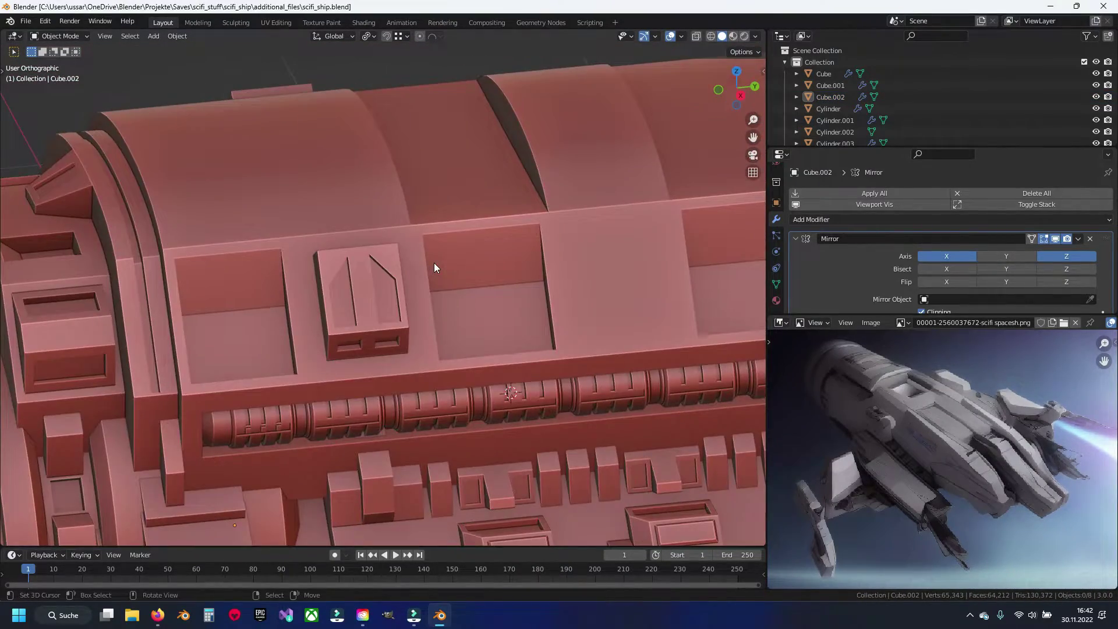
# From the right view, add an Array modifier to the Cube.002 vent block.
pyautogui.press('KP_3')
pyautogui.click(373, 274)
pyautogui.scroll(-4, 751, 256)
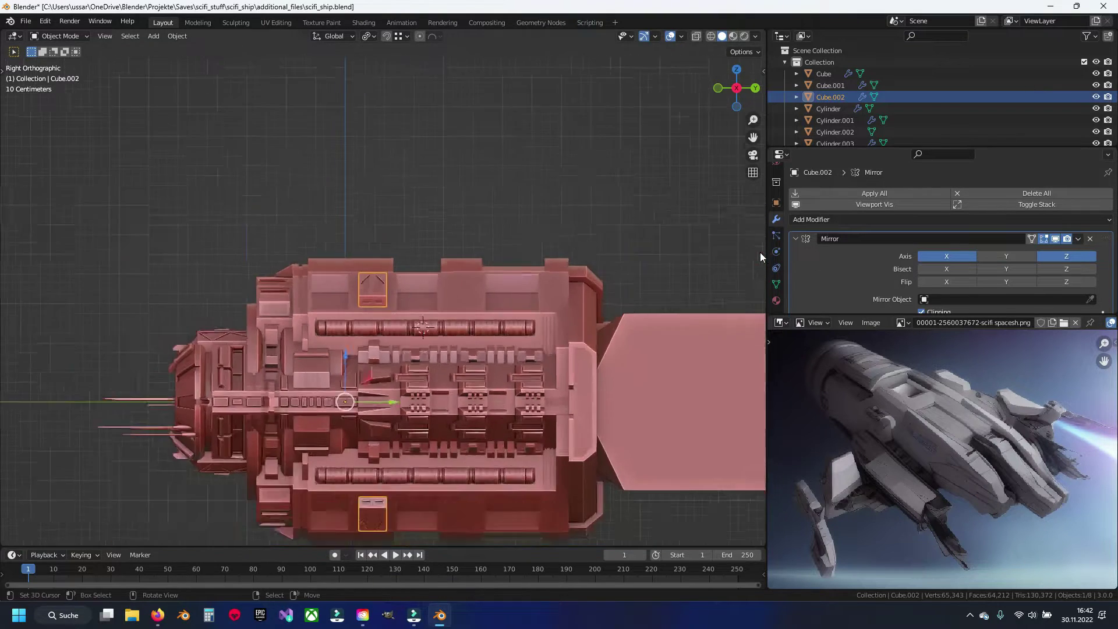
pyautogui.scroll(5, 482, 275)
pyautogui.scroll(-2, 816, 231)
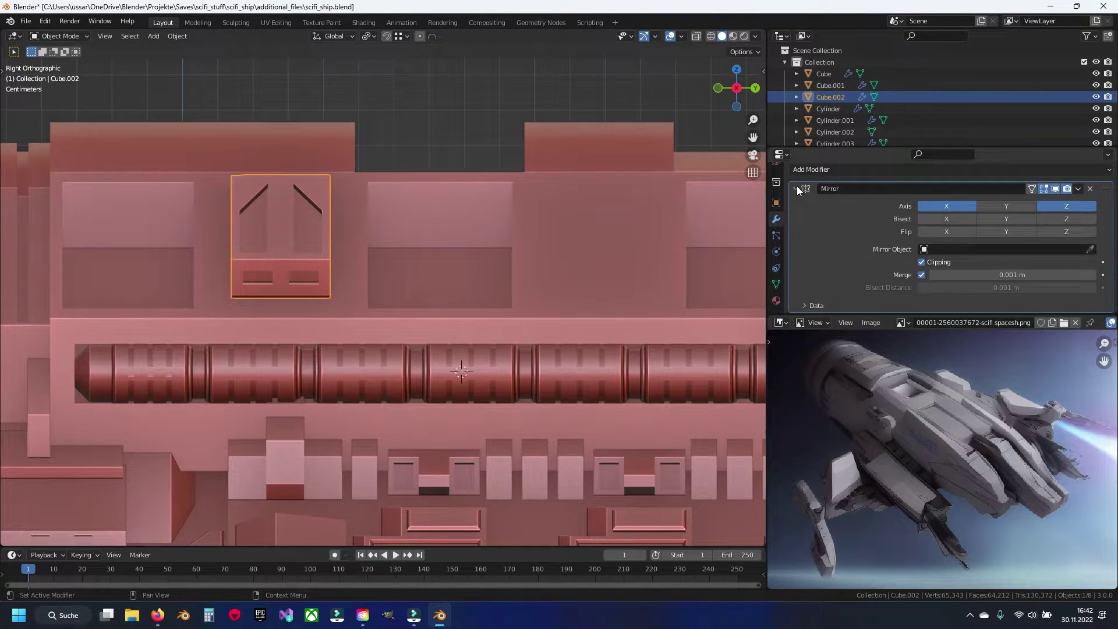
pyautogui.click(797, 188)
pyautogui.click(832, 219)
pyautogui.click(874, 264)
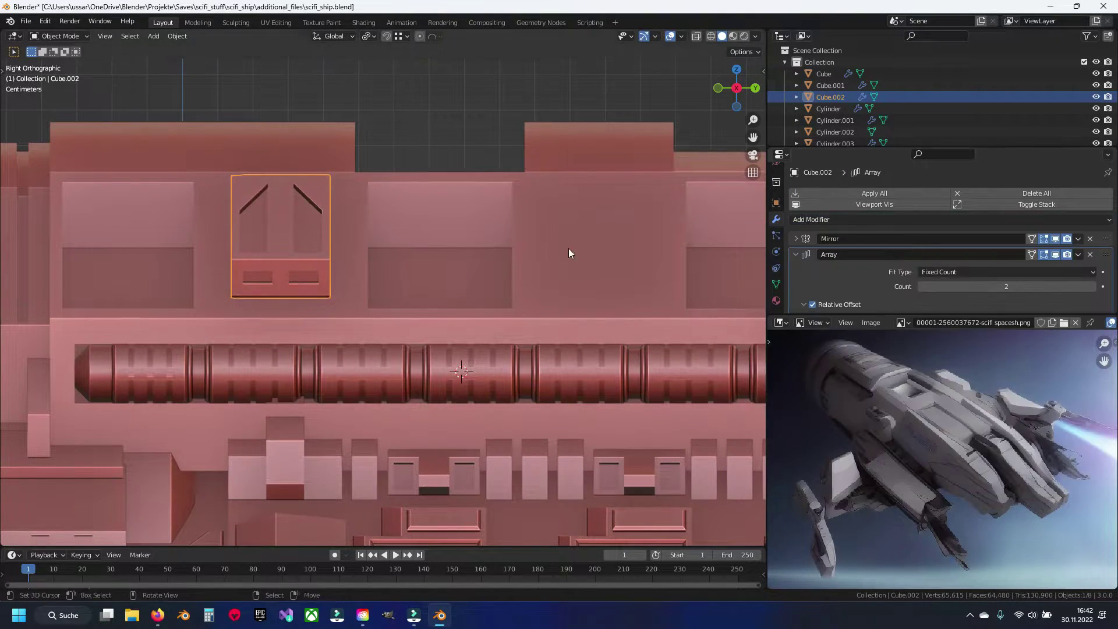
# Set the array's relative offset to X 0 and Y 3.2, then deselect.
pyautogui.keyDown('shift'); pyautogui.moveTo(568, 248); pyautogui.dragTo(486, 242, button='middle'); pyautogui.keyUp('shift')
pyautogui.scroll(-1, 988, 291)
pyautogui.scroll(-2, 993, 288)
pyautogui.moveTo(1017, 255); pyautogui.dragTo(1043, 255)
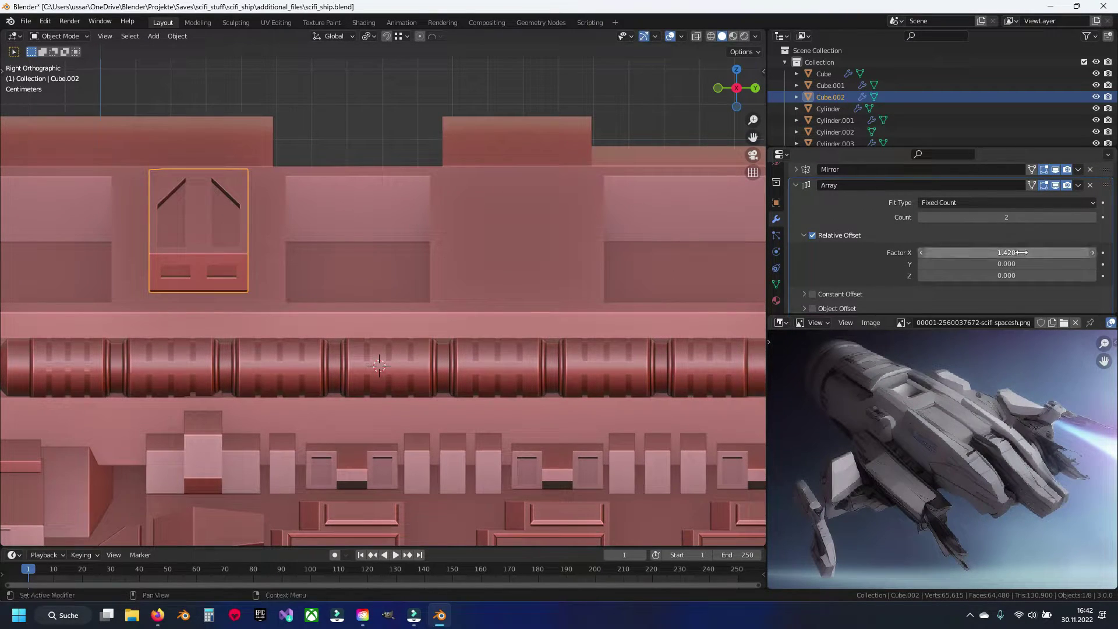
pyautogui.write('0')
pyautogui.press('Return')
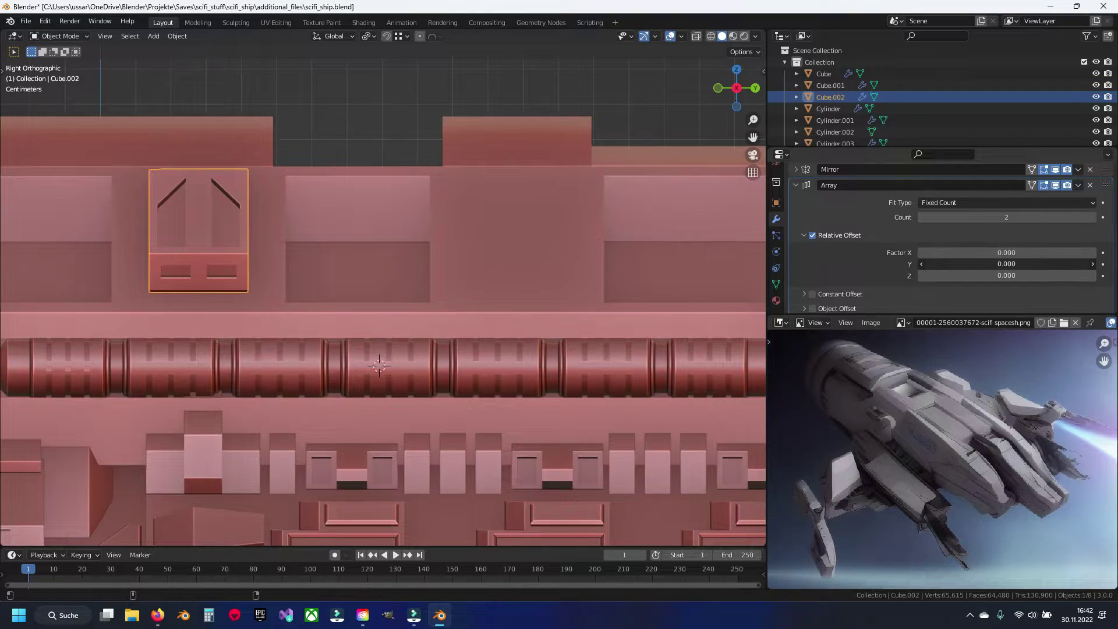
pyautogui.moveTo(1014, 263); pyautogui.dragTo(1070, 264)
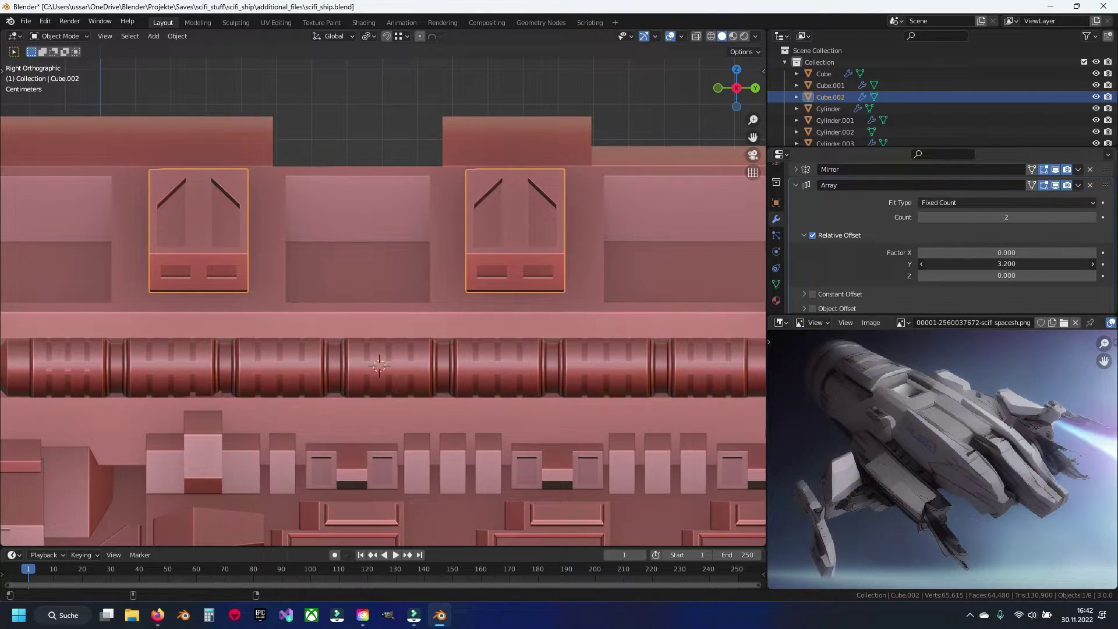
pyautogui.hotkey('alt', 'a')
pyautogui.scroll(-3, 501, 289)
pyautogui.moveTo(370, 278); pyautogui.dragTo(364, 302, button='middle')
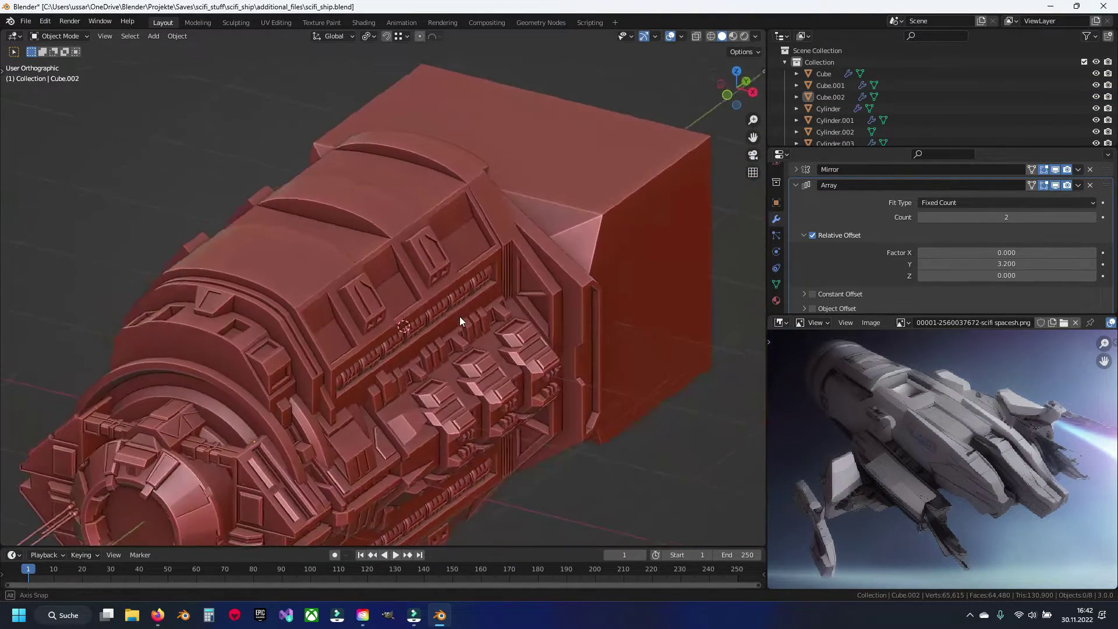
pyautogui.scroll(3, 491, 254)
# Put the hull Cube into Edit Mode, save, and view it from the right side.
pyautogui.scroll(3, 427, 230)
pyautogui.click(422, 247)
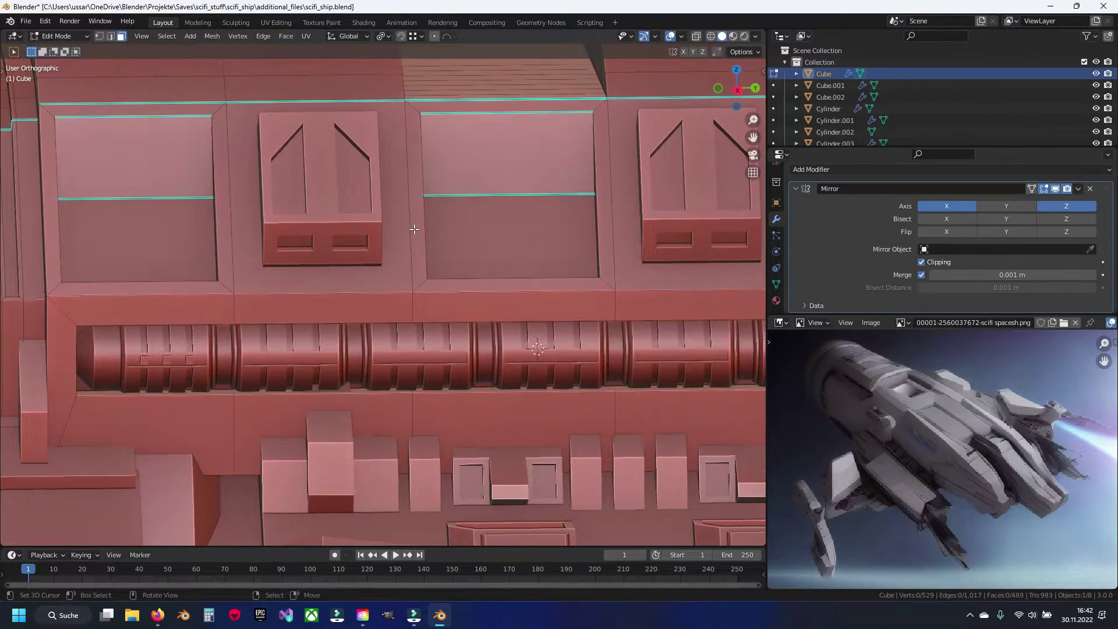
pyautogui.press('Tab')
pyautogui.hotkey('ctrl', 's')
pyautogui.scroll(2, 395, 282)
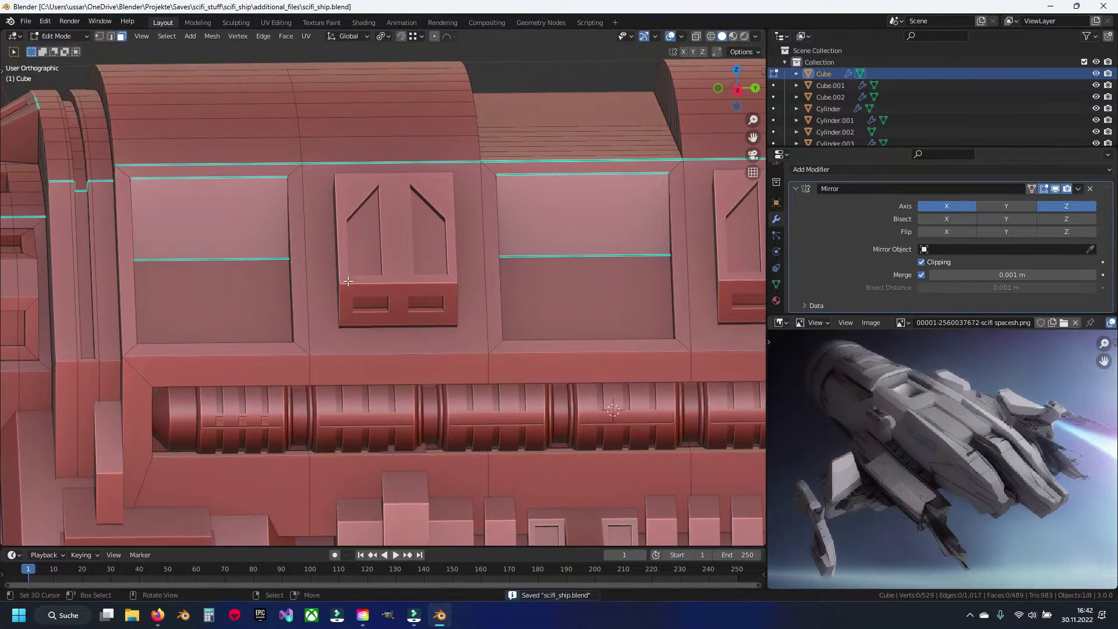
pyautogui.press('KP_3')
# Add a centred loop cut across the hull panel and bevel it into a seam.
pyautogui.hotkey('ctrl', 'r')
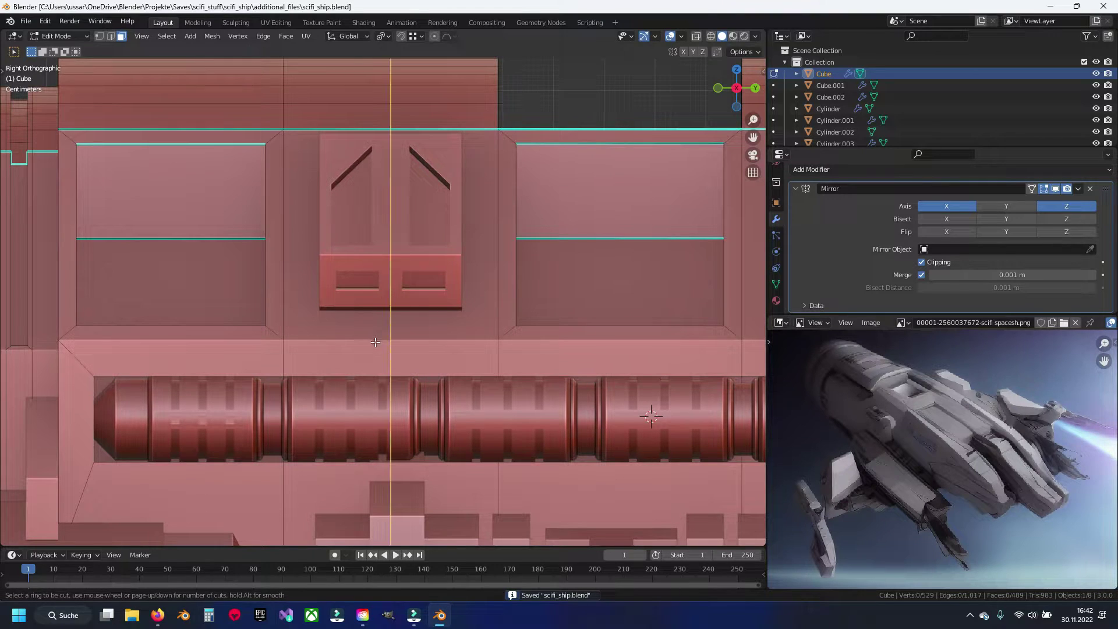
pyautogui.click(375, 342)
pyautogui.rightClick(375, 343)
pyautogui.keyDown('shift'); pyautogui.moveTo(265, 372); pyautogui.dragTo(479, 346, button='middle'); pyautogui.keyUp('shift')
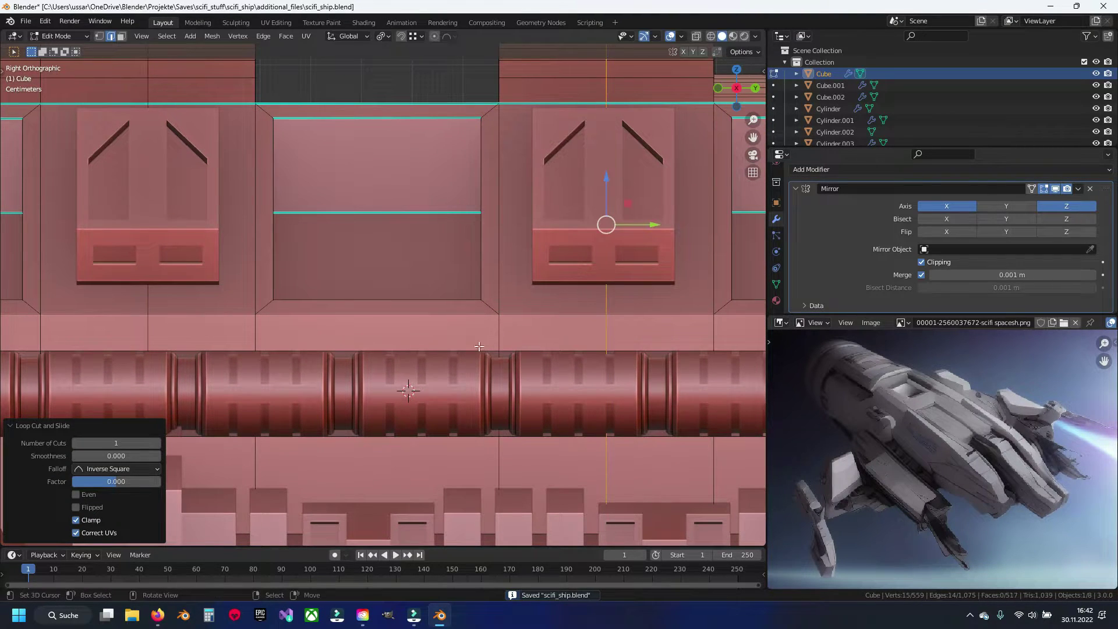
pyautogui.hotkey('ctrl', 'b')
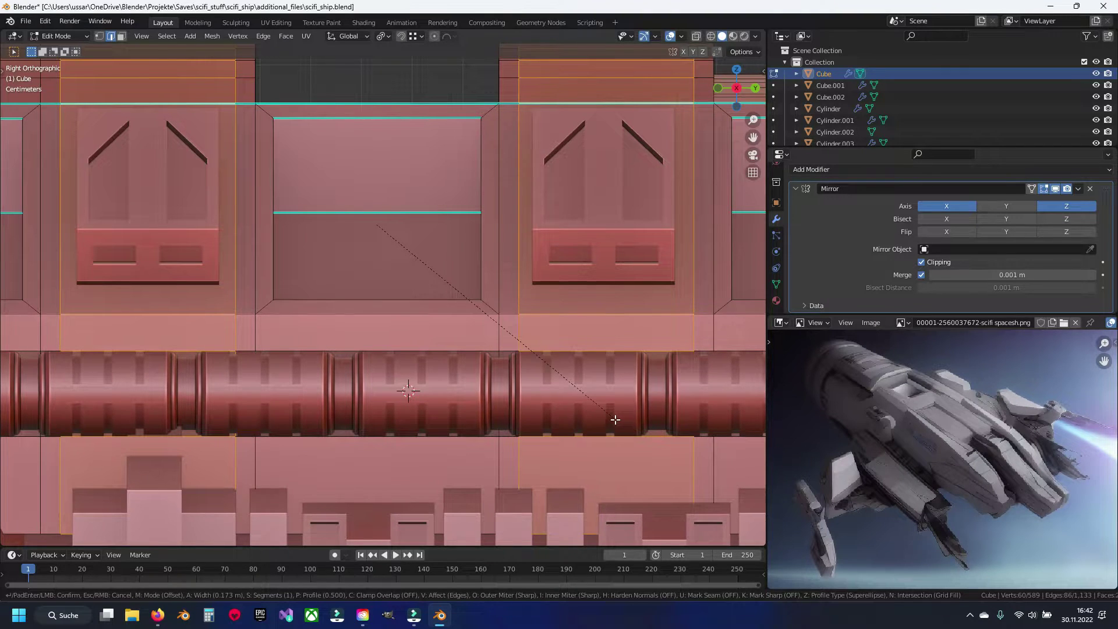
pyautogui.click(612, 415)
pyautogui.hotkey('alt', 'a')
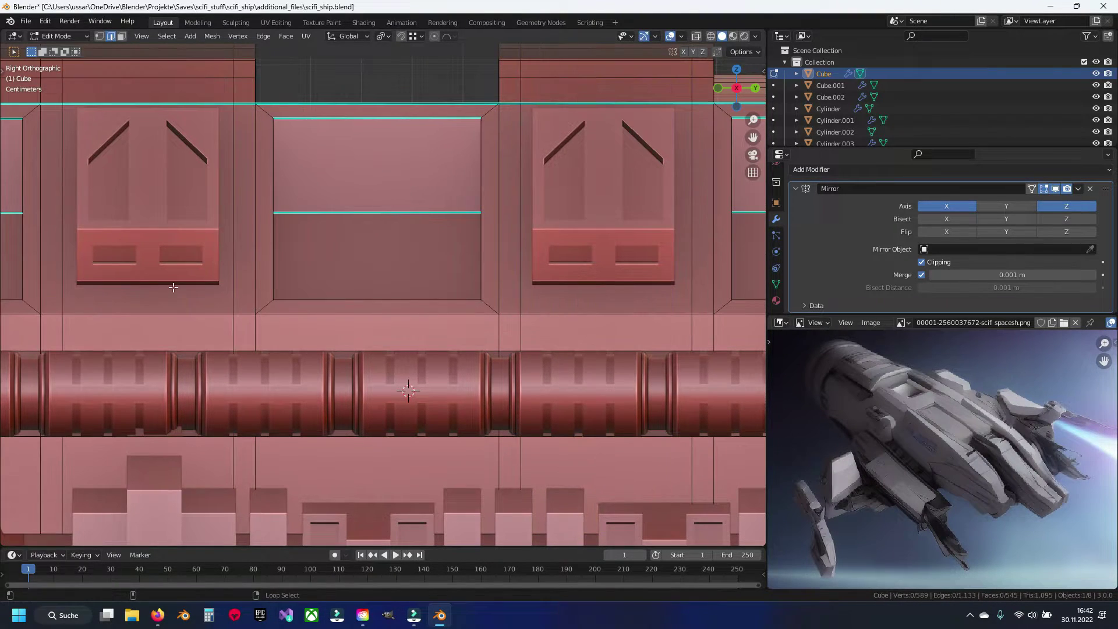
# Bevel two vertical edge loops beside the vent block into seams, then reselect Cube.002.
pyautogui.keyDown('alt'); pyautogui.click(62, 297); pyautogui.keyUp('alt')
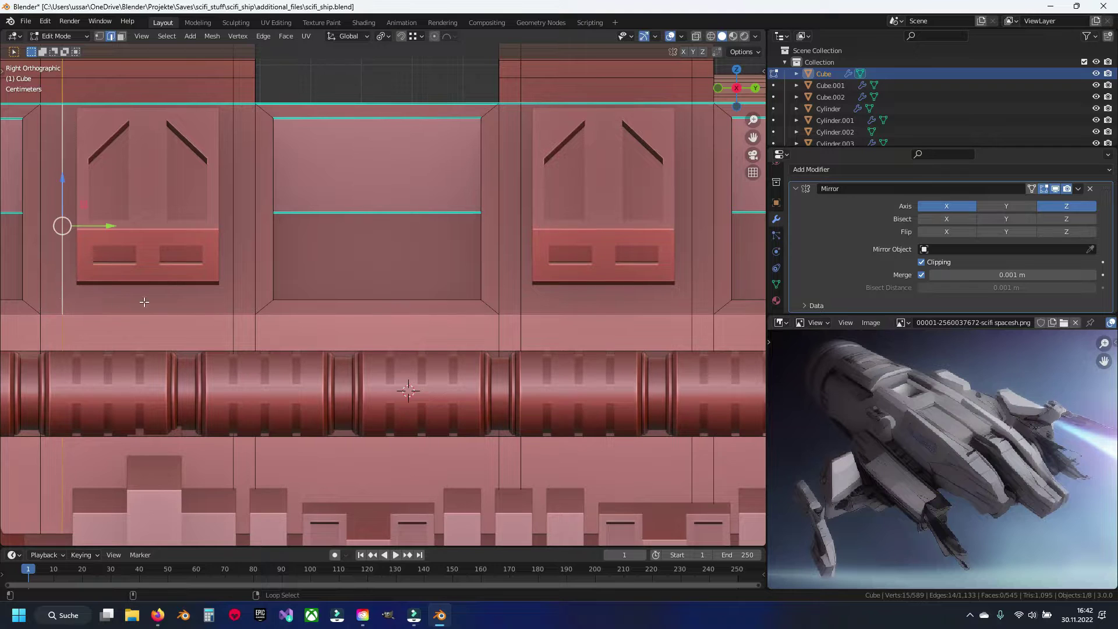
pyautogui.keyDown('alt'); pyautogui.keyDown('shift'); pyautogui.click(520, 295); pyautogui.keyUp('shift'); pyautogui.keyUp('alt')
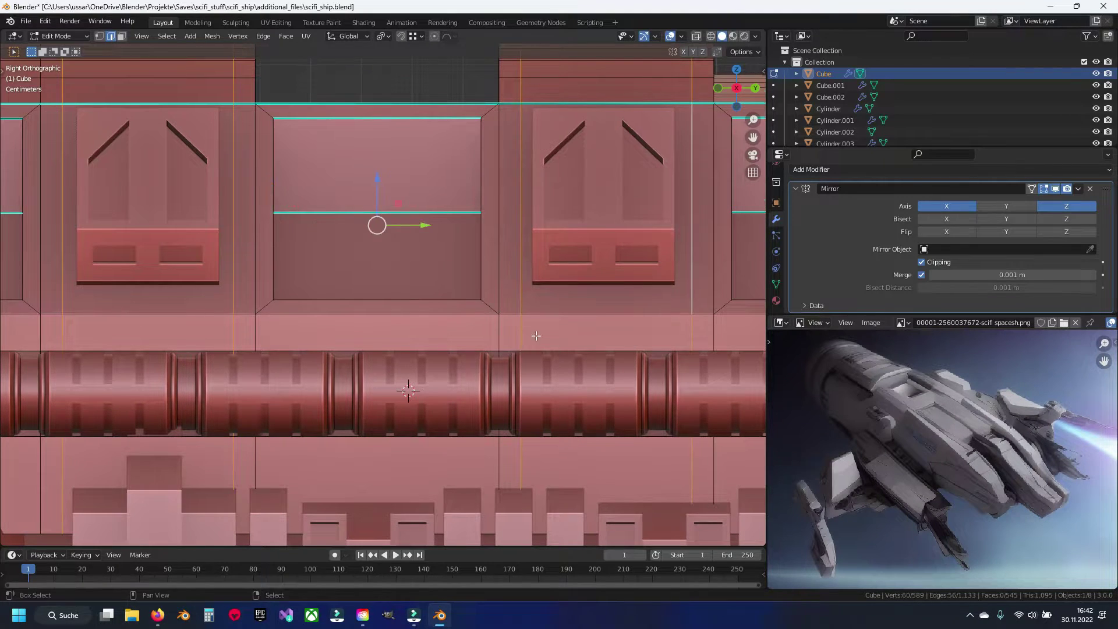
pyautogui.keyDown('shift'); pyautogui.moveTo(520, 296); pyautogui.dragTo(565, 249, button='middle'); pyautogui.keyUp('shift')
pyautogui.hotkey('ctrl', 'b')
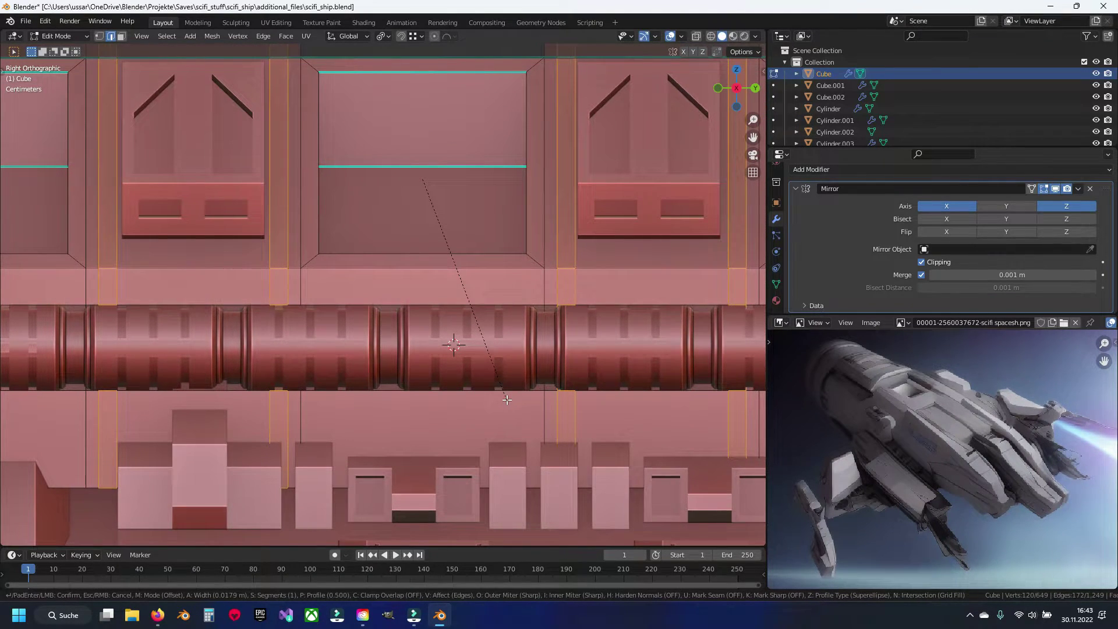
pyautogui.click(507, 399)
pyautogui.press('Tab')
pyautogui.keyDown('shift'); pyautogui.moveTo(694, 204); pyautogui.dragTo(614, 238, button='middle'); pyautogui.keyUp('shift')
pyautogui.click(186, 216)
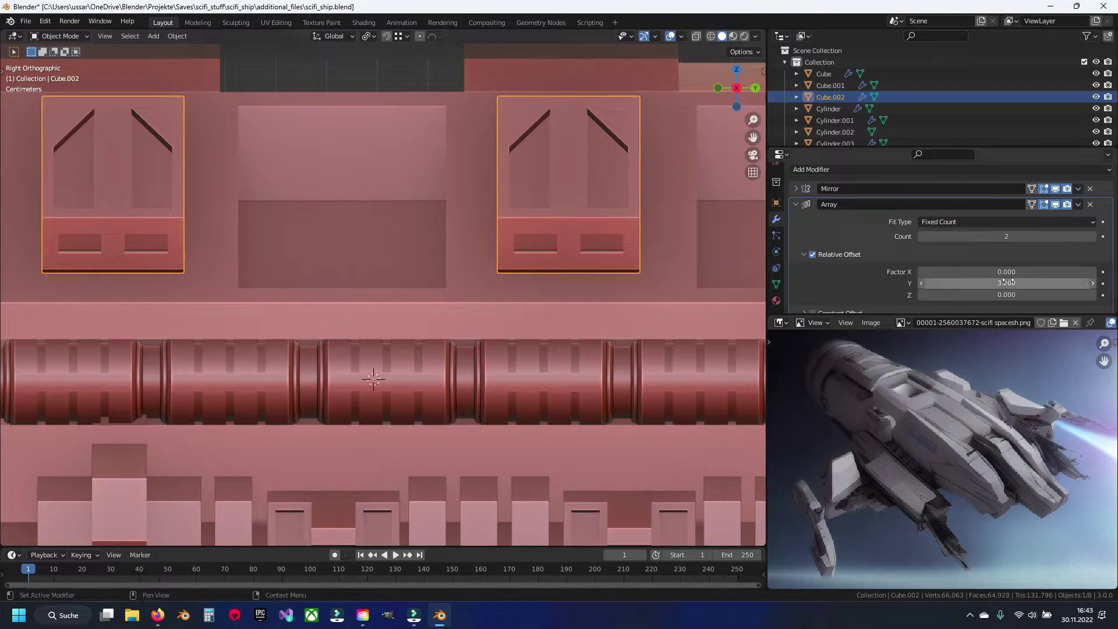
# Nudge the array's Y offset to 3.21 then 3.22, checking alignment against the hull seams.
pyautogui.click(550, 305)
pyautogui.press('Tab')
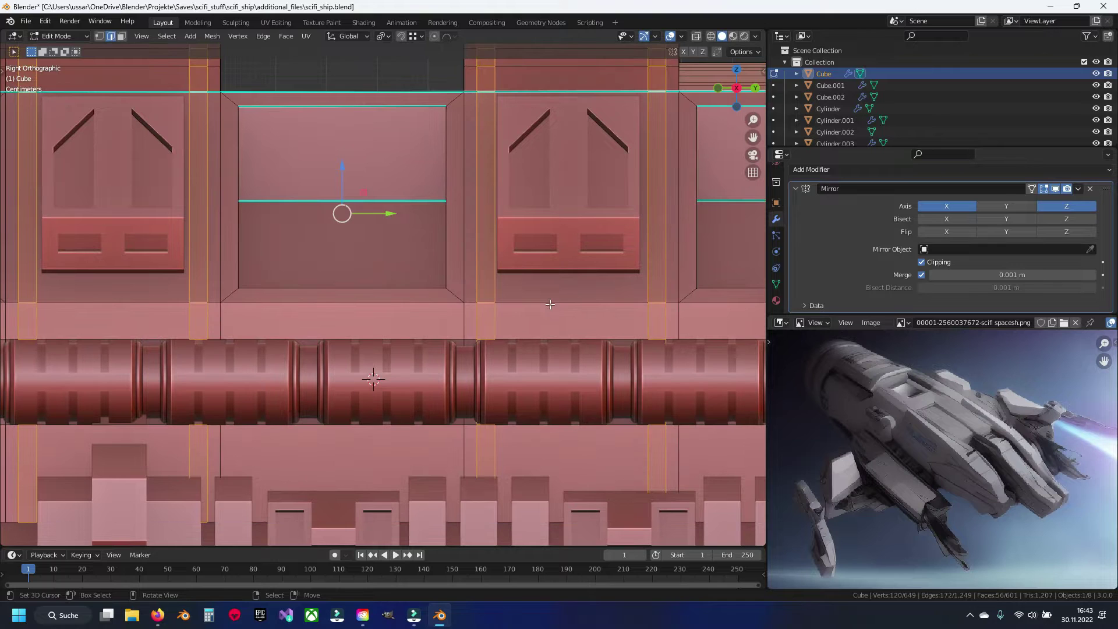
pyautogui.press('Tab')
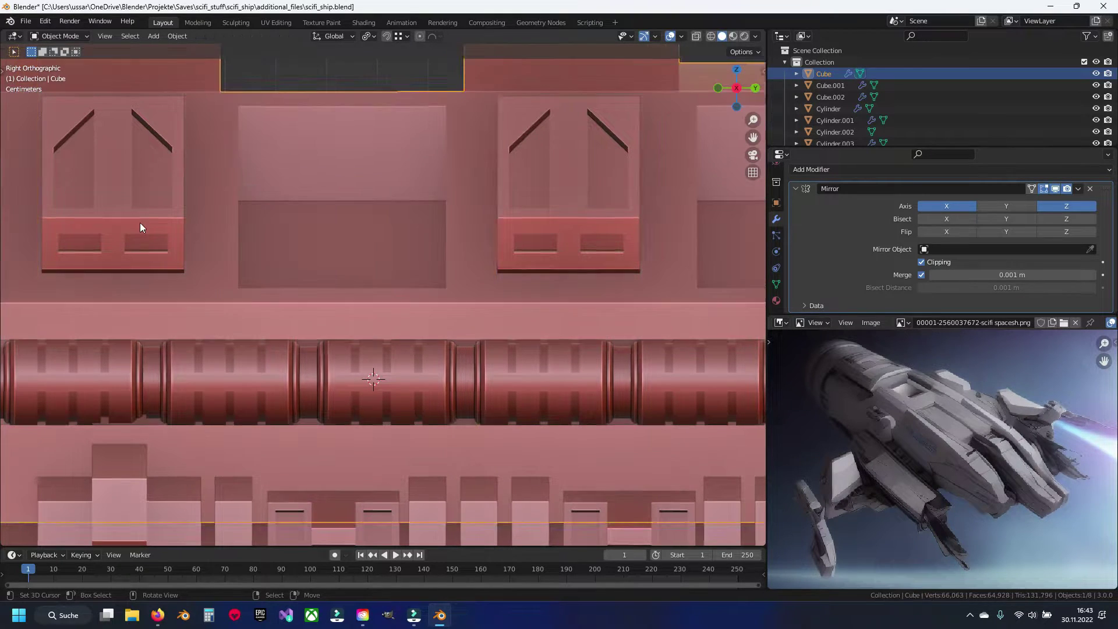
pyautogui.click(140, 222)
pyautogui.moveTo(978, 282); pyautogui.dragTo(989, 283)
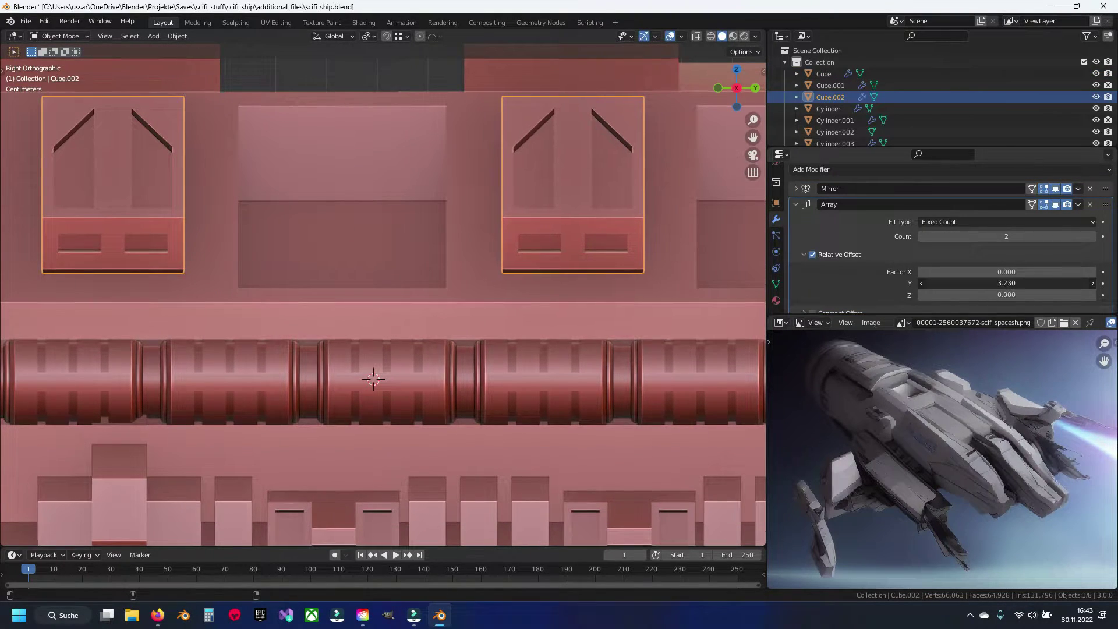
pyautogui.click(538, 289)
pyautogui.press('Tab')
pyautogui.press('Tab')
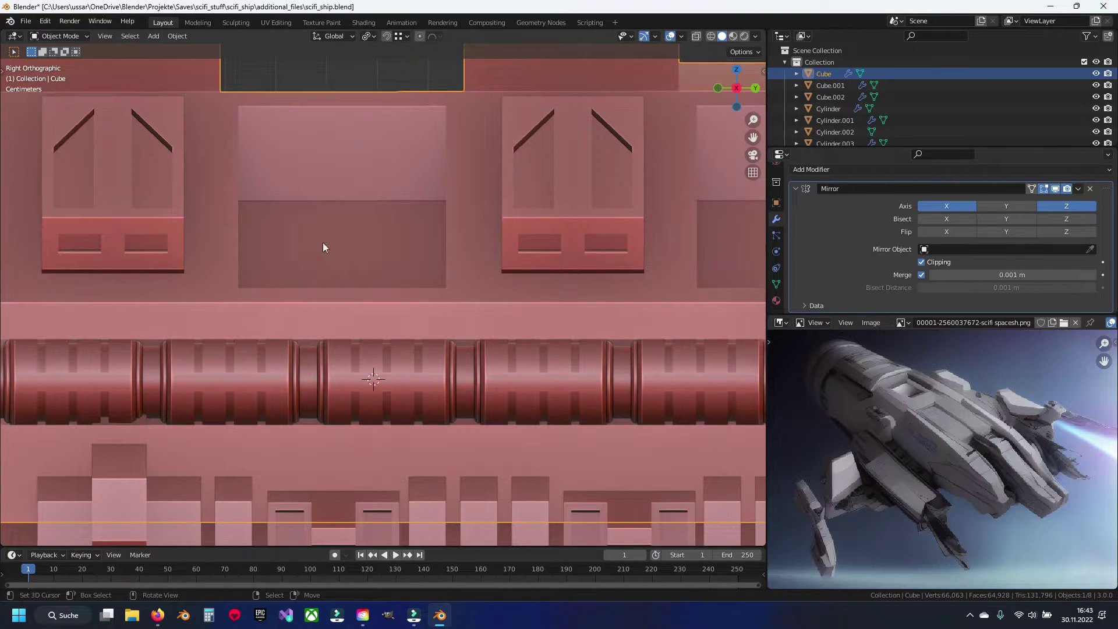
pyautogui.click(517, 241)
pyautogui.moveTo(990, 283); pyautogui.dragTo(1001, 283)
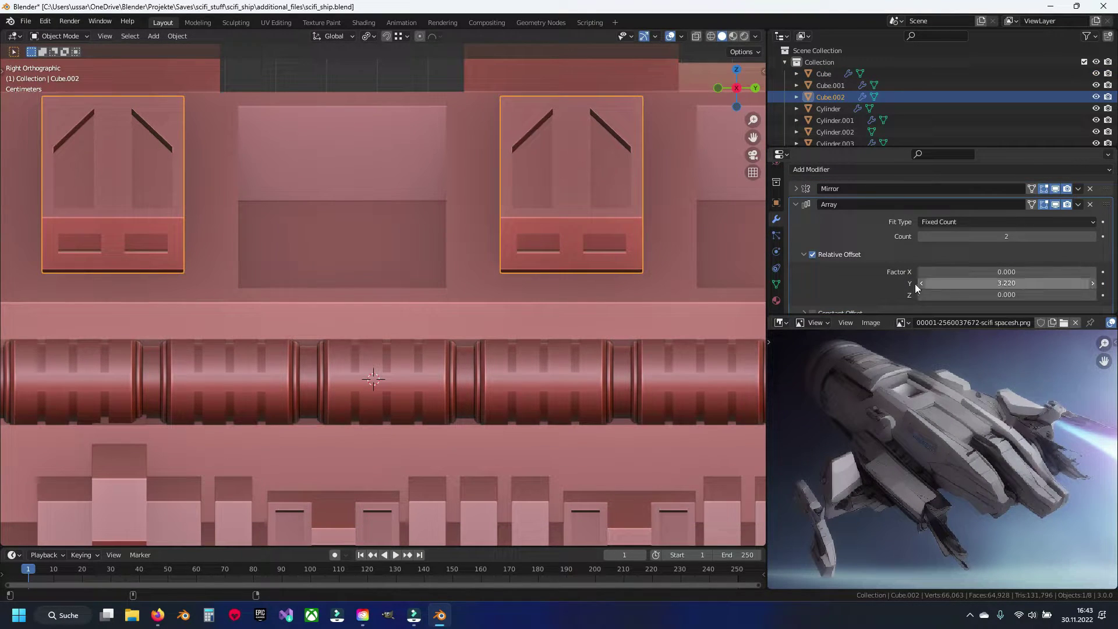
pyautogui.click(196, 276)
pyautogui.press('Tab')
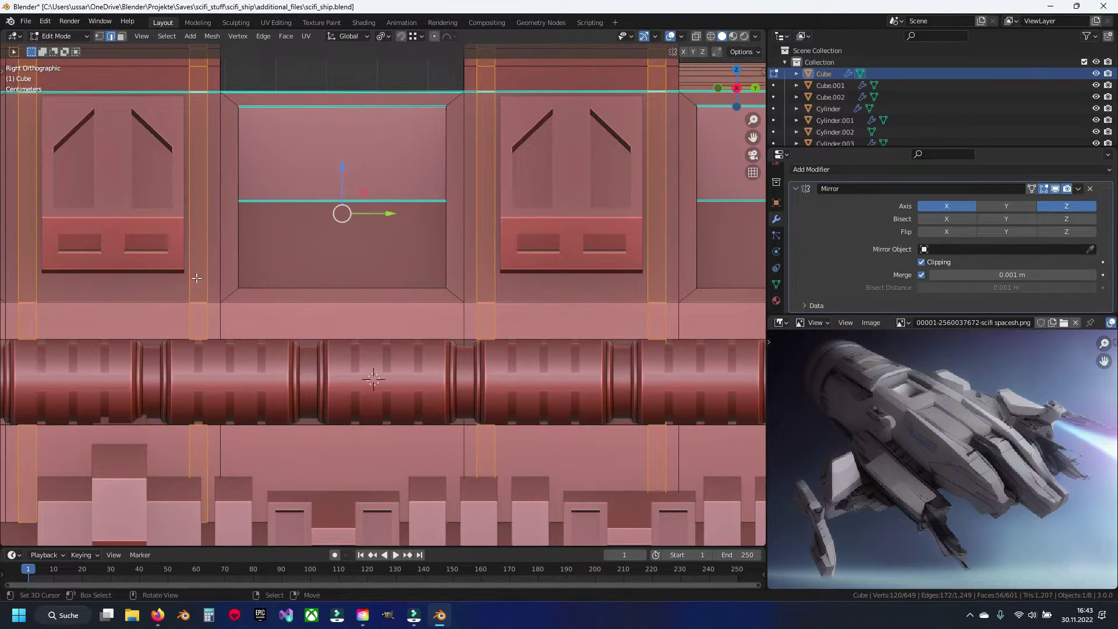
# Add a vertical loop cut in the lower hull strip and bevel two vertical loops to 0.0482 m.
pyautogui.press('Tab')
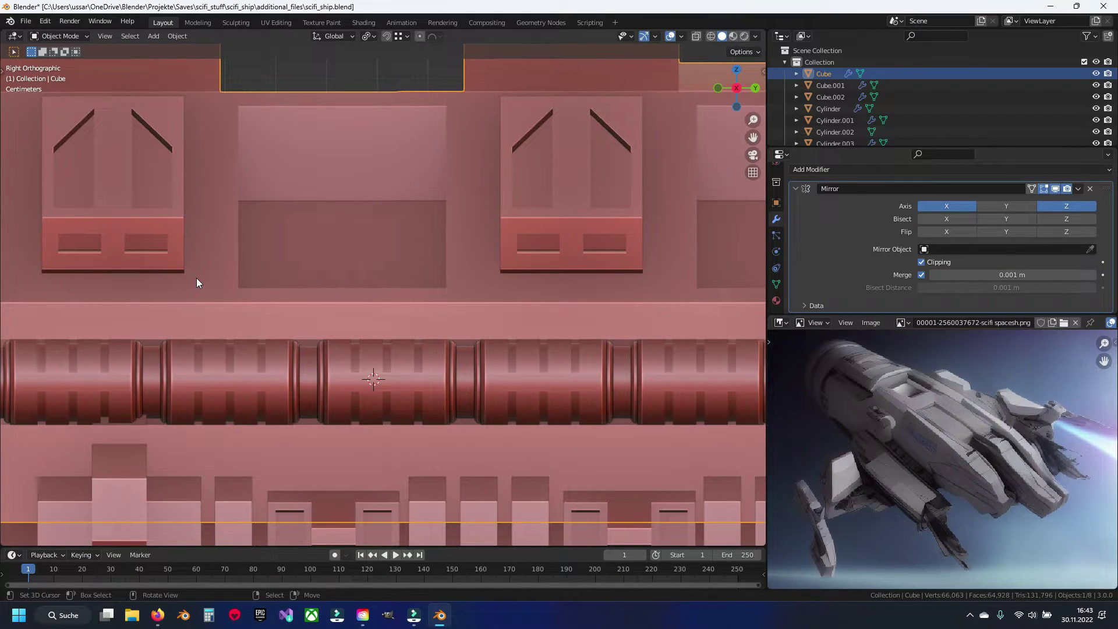
pyautogui.keyDown('shift'); pyautogui.moveTo(196, 283); pyautogui.dragTo(281, 281, button='middle'); pyautogui.keyUp('shift')
pyautogui.press('Tab')
pyautogui.hotkey('ctrl', 'r')
pyautogui.click(242, 308)
pyautogui.hotkey('alt', 'a')
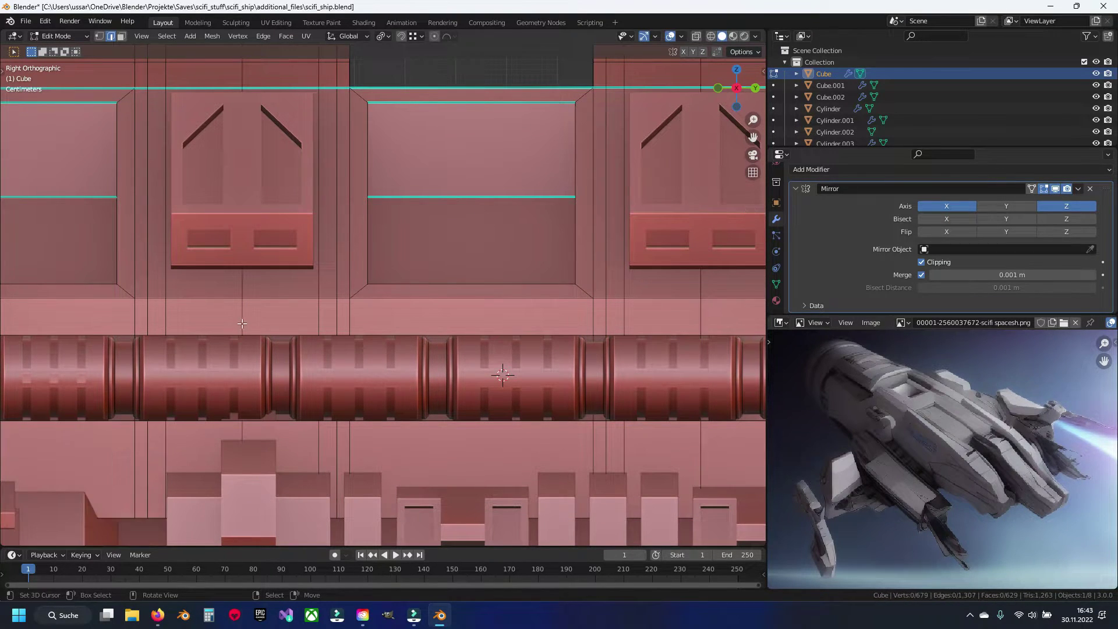
pyautogui.keyDown('alt'); pyautogui.click(241, 288); pyautogui.keyUp('alt')
pyautogui.keyDown('alt'); pyautogui.keyDown('shift'); pyautogui.click(699, 283); pyautogui.keyUp('shift'); pyautogui.keyUp('alt')
pyautogui.keyDown('shift'); pyautogui.moveTo(699, 282); pyautogui.dragTo(542, 393, button='middle'); pyautogui.keyUp('shift')
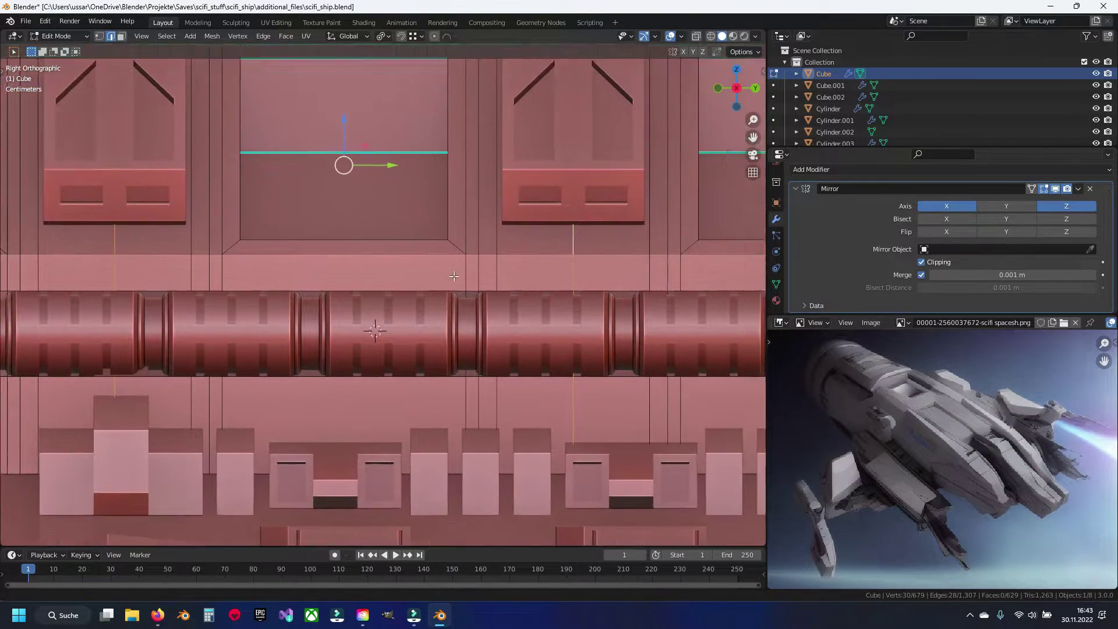
pyautogui.hotkey('ctrl', 'b')
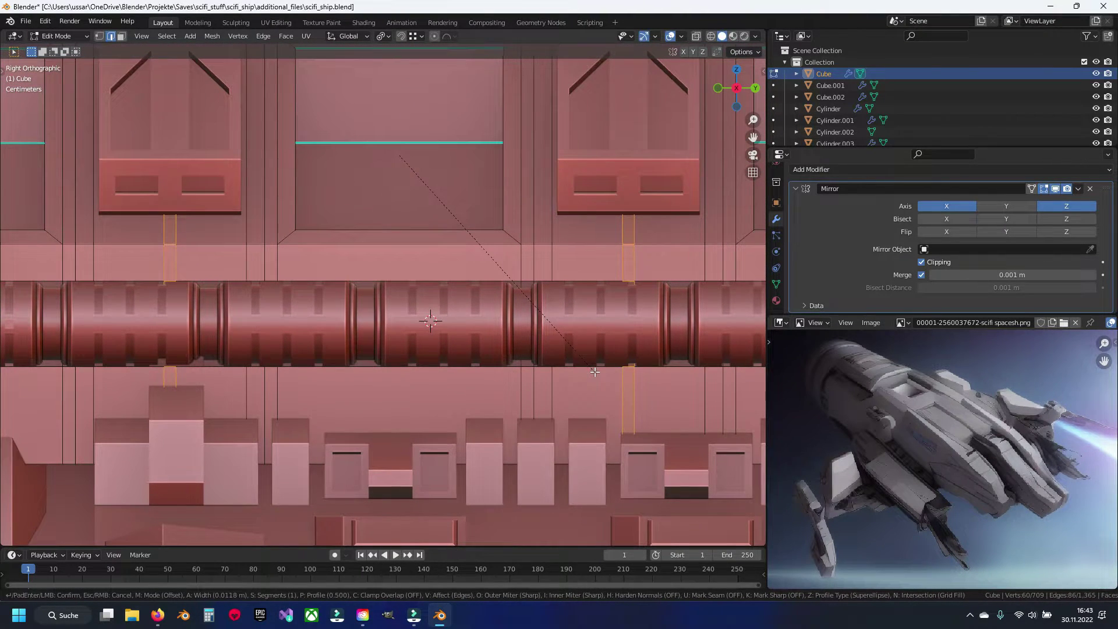
pyautogui.click(421, 311)
# Select the hull faces beneath both vent blocks in face mode.
pyautogui.press('3')
pyautogui.click(175, 226)
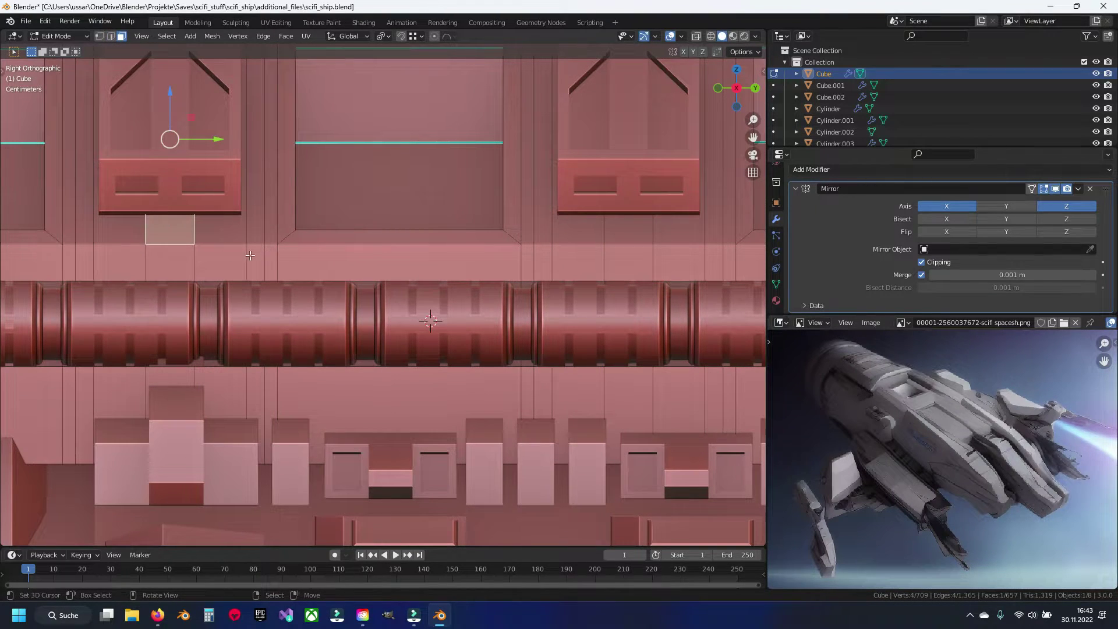
pyautogui.keyDown('shift'); pyautogui.moveTo(258, 254); pyautogui.dragTo(297, 271, button='middle'); pyautogui.keyUp('shift')
pyautogui.keyDown('shift'); pyautogui.click(666, 242); pyautogui.keyUp('shift')
# Inset the two selected faces beneath the vent blocks.
pyautogui.press('i')
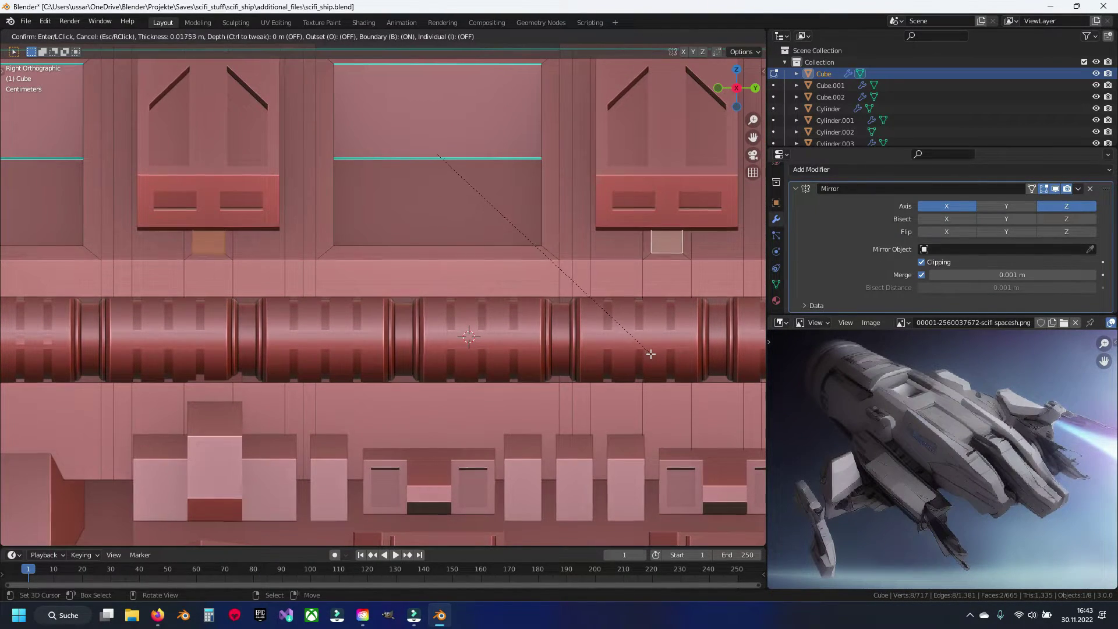
pyautogui.click(650, 353)
pyautogui.rightClick(252, 234)
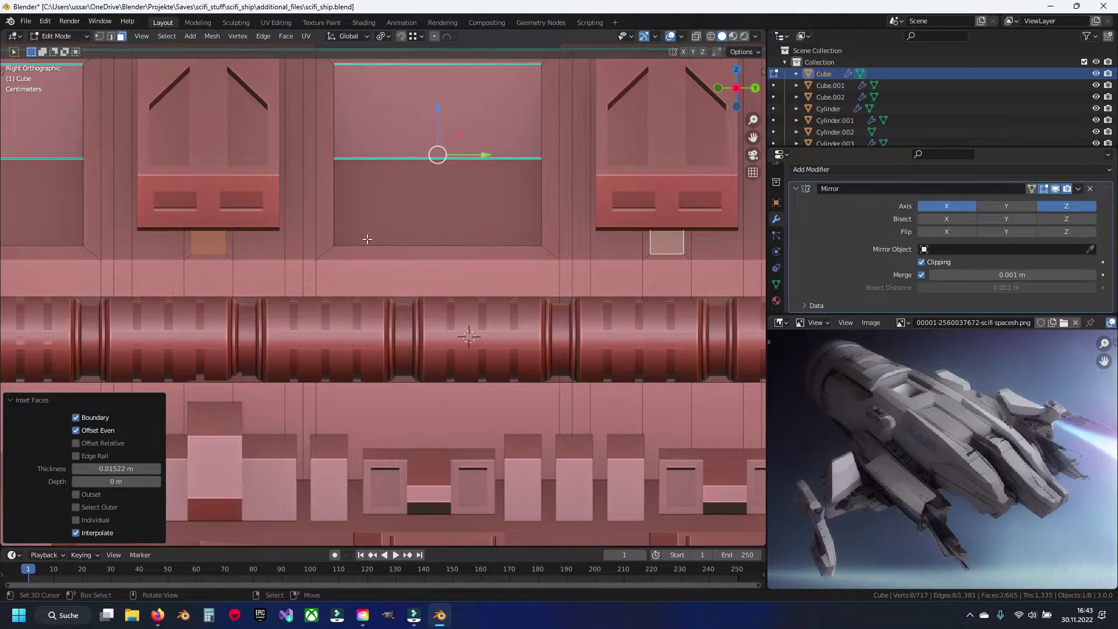
pyautogui.hotkey('shift', 'z')
pyautogui.scroll(-1, 368, 239)
pyautogui.scroll(-2, 304, 229)
pyautogui.keyDown('shift'); pyautogui.moveTo(327, 271); pyautogui.dragTo(368, 256, button='middle'); pyautogui.keyUp('shift')
# Cut a new edge loop across the vent block.
pyautogui.press('2')
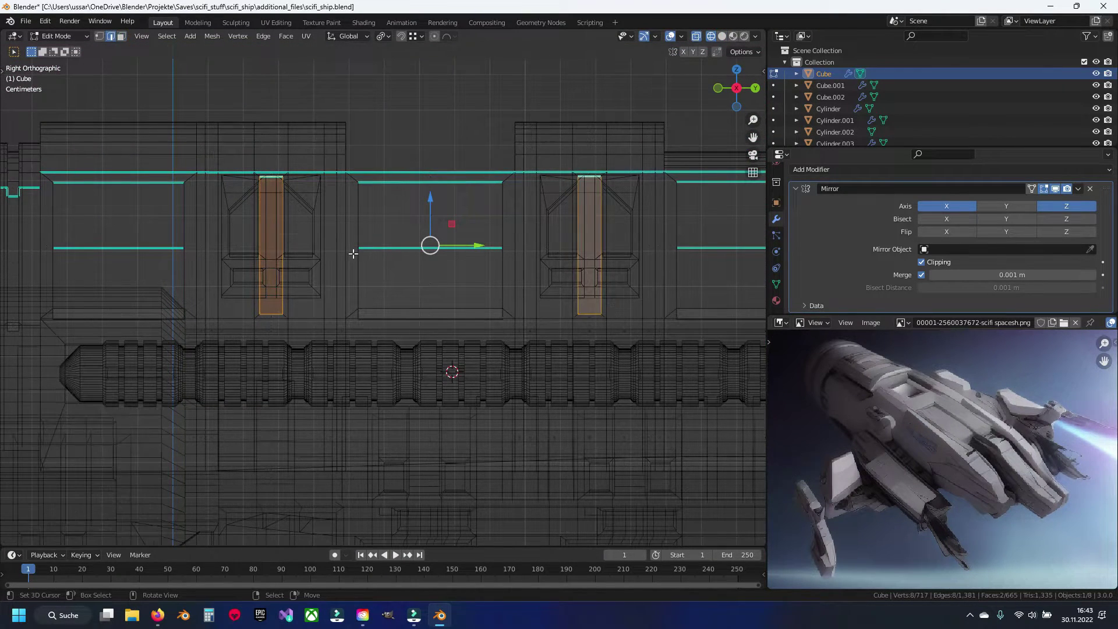
pyautogui.scroll(1, 262, 187)
pyautogui.click(242, 154)
pyautogui.hotkey('shift', 'z')
pyautogui.moveTo(242, 156); pyautogui.dragTo(406, 198, button='middle')
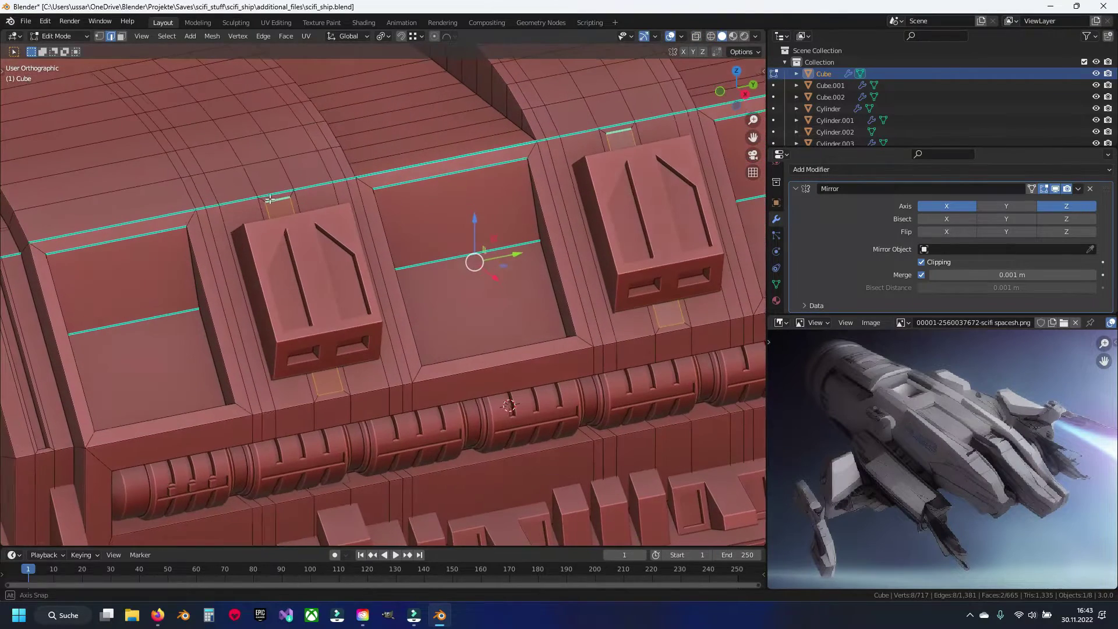
pyautogui.hotkey('ctrl', 'r')
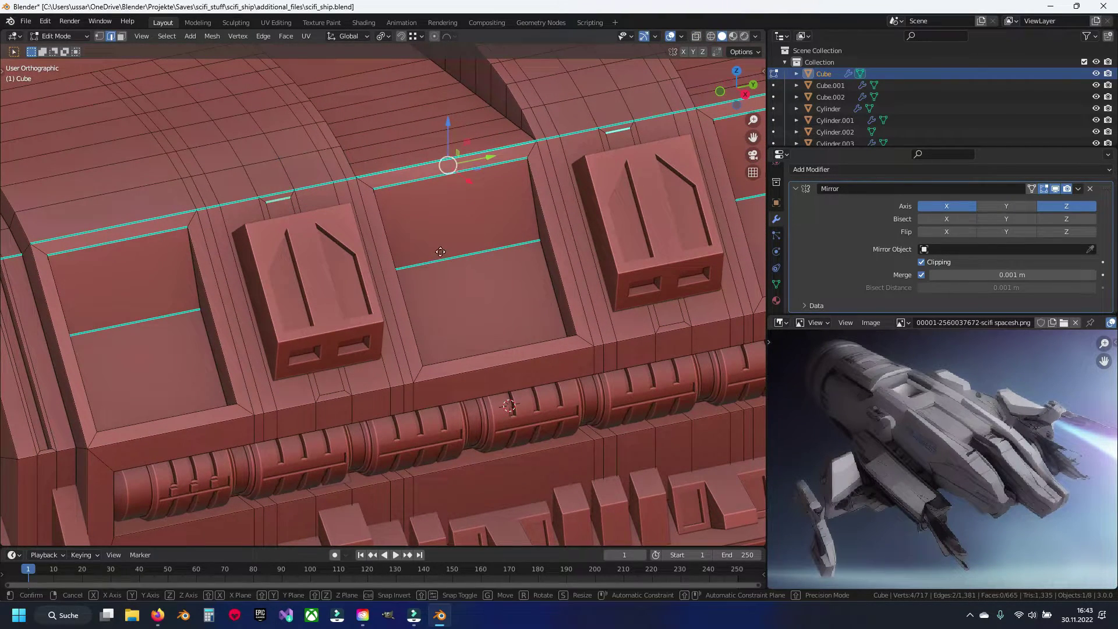
pyautogui.click(326, 291)
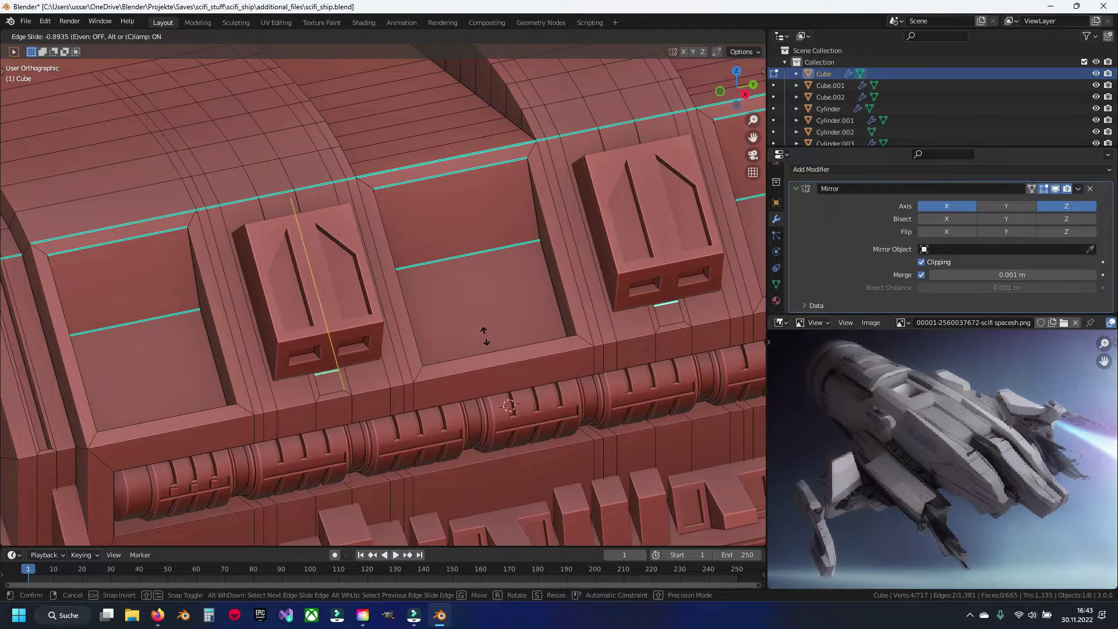
pyautogui.click(486, 336)
# Extrude the small face beneath the vent block inward into the hull.
pyautogui.keyDown('shift'); pyautogui.moveTo(486, 336); pyautogui.dragTo(399, 250, button='middle'); pyautogui.keyUp('shift')
pyautogui.scroll(3, 362, 300)
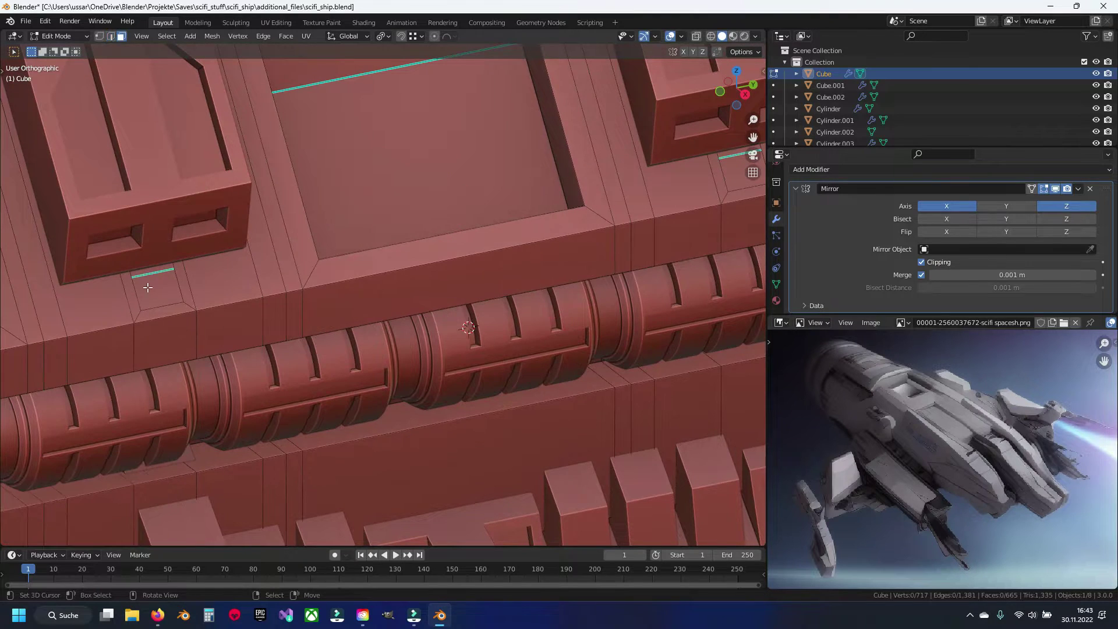
pyautogui.click(173, 283)
pyautogui.press('e')
pyautogui.click(470, 268)
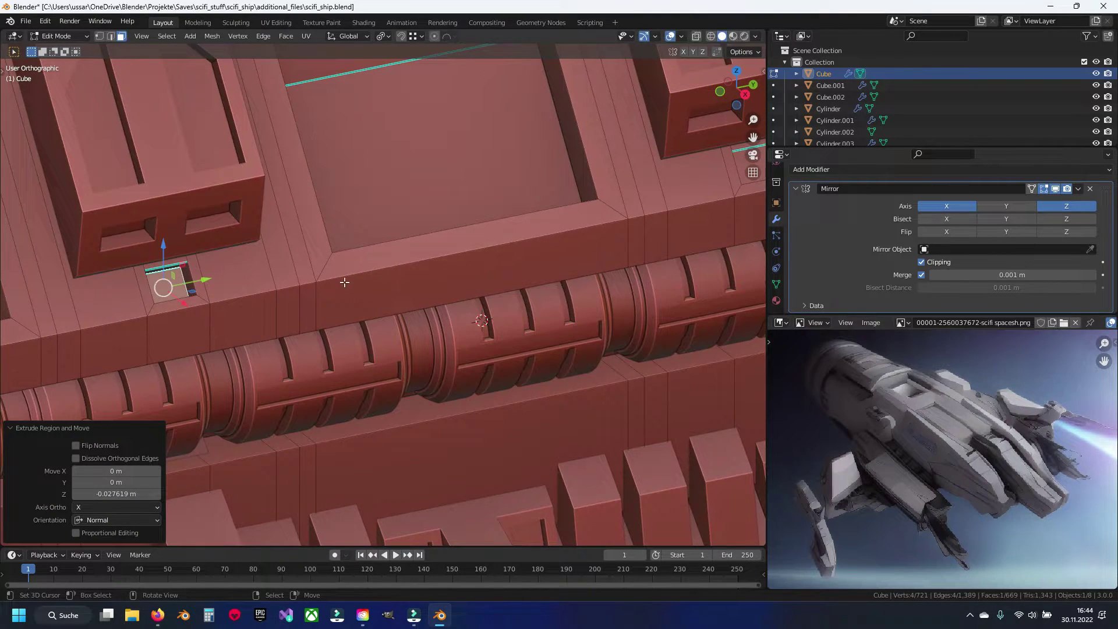
# Select the new slot's top edge and inspect it from several angles.
pyautogui.press('2')
pyautogui.click(165, 269)
pyautogui.keyDown('shift'); pyautogui.moveTo(165, 269); pyautogui.dragTo(378, 186, button='middle'); pyautogui.keyUp('shift')
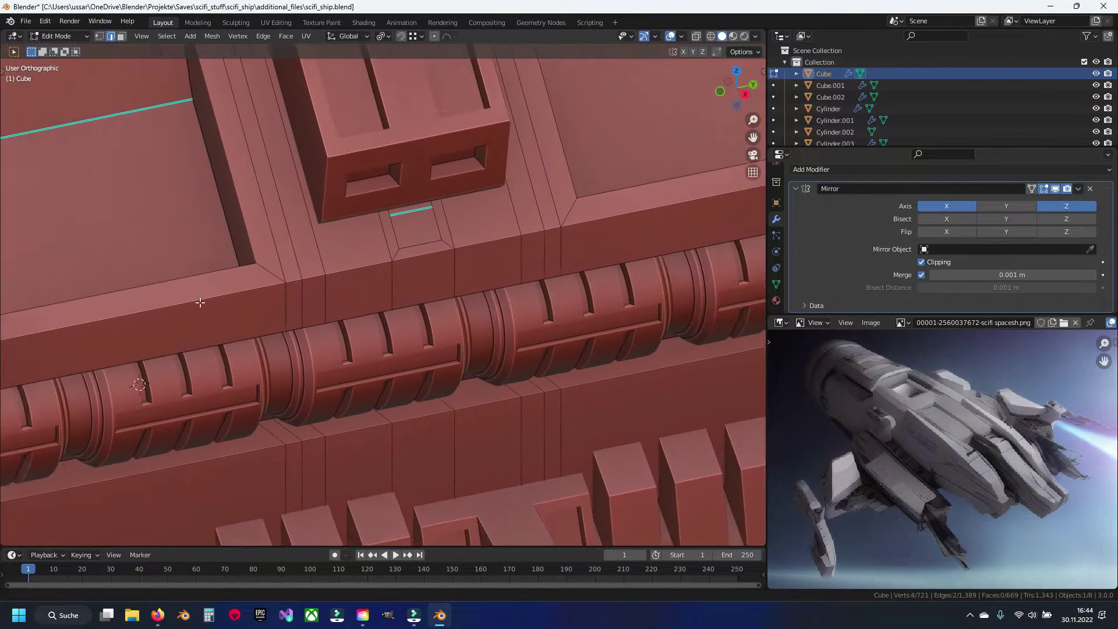
pyautogui.scroll(1, 386, 182)
pyautogui.scroll(-3, 384, 180)
pyautogui.moveTo(268, 208); pyautogui.dragTo(459, 204, button='middle')
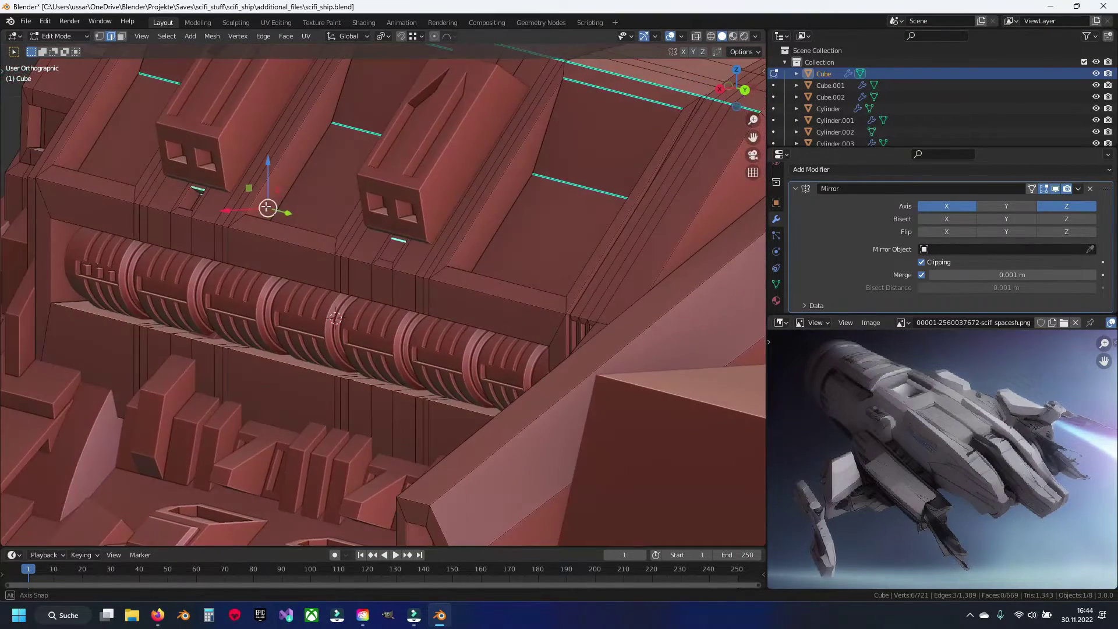
pyautogui.scroll(3, 384, 370)
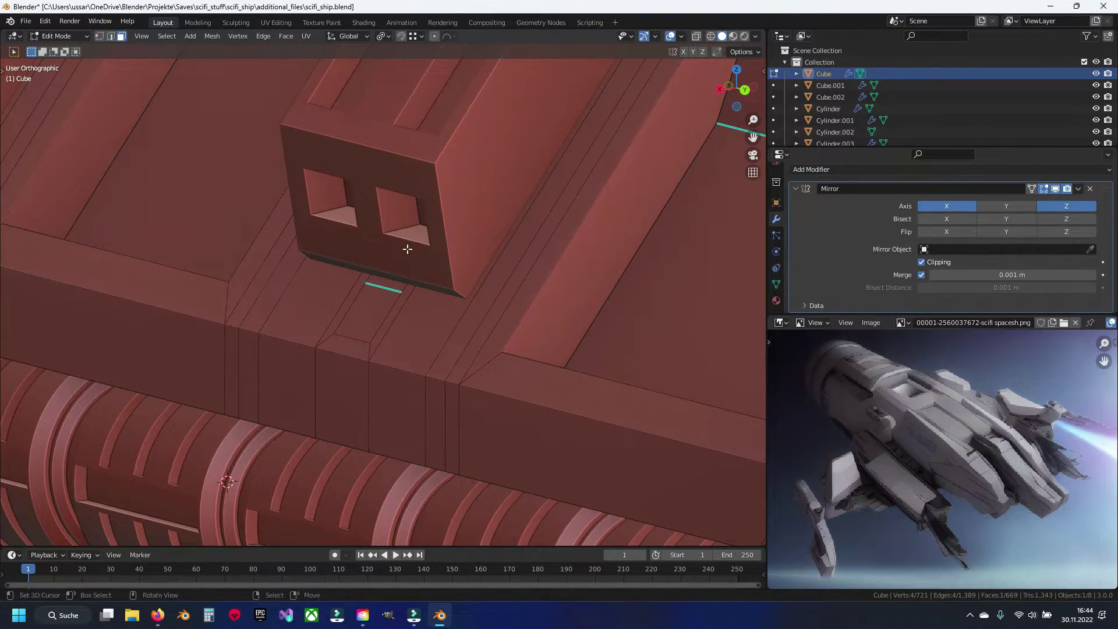
pyautogui.keyDown('shift'); pyautogui.moveTo(408, 247); pyautogui.dragTo(450, 287, button='middle'); pyautogui.keyUp('shift')
# Merge overlapping vertices across the whole hull mesh.
pyautogui.hotkey('ctrl', '3')
pyautogui.hotkey('alt', 'a')
pyautogui.press('a')
pyautogui.press('a')
pyautogui.press('a')
pyautogui.press('q')
pyautogui.click(277, 228)
# Clear the sharp marking from the edge under the right vent block.
pyautogui.click(191, 230)
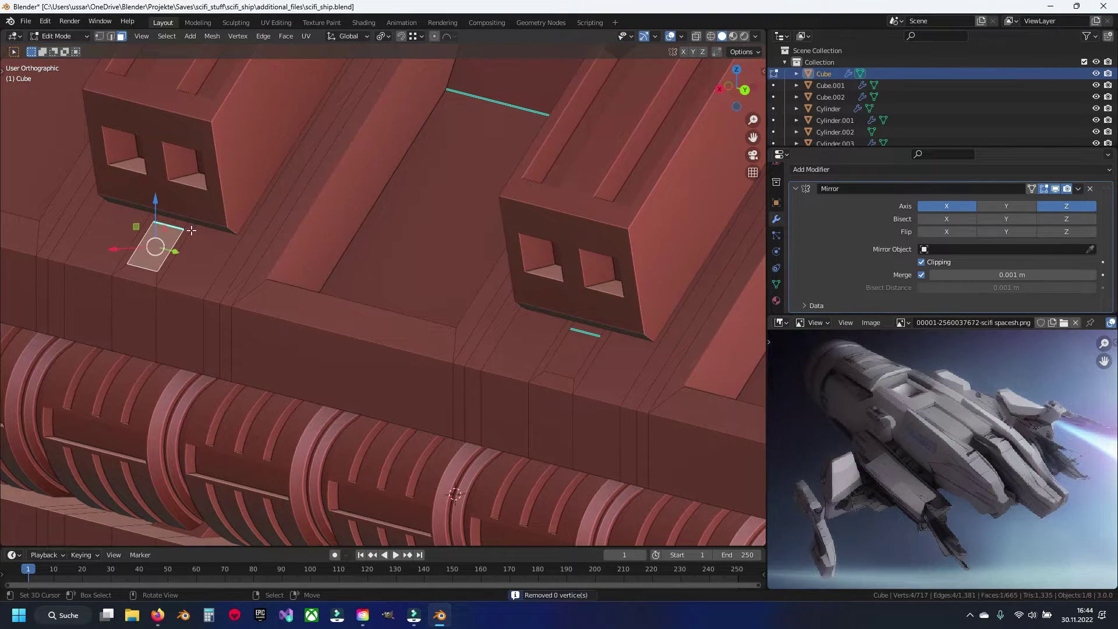
pyautogui.press('2')
pyautogui.click(585, 333)
pyautogui.hotkey('ctrl', 'e')
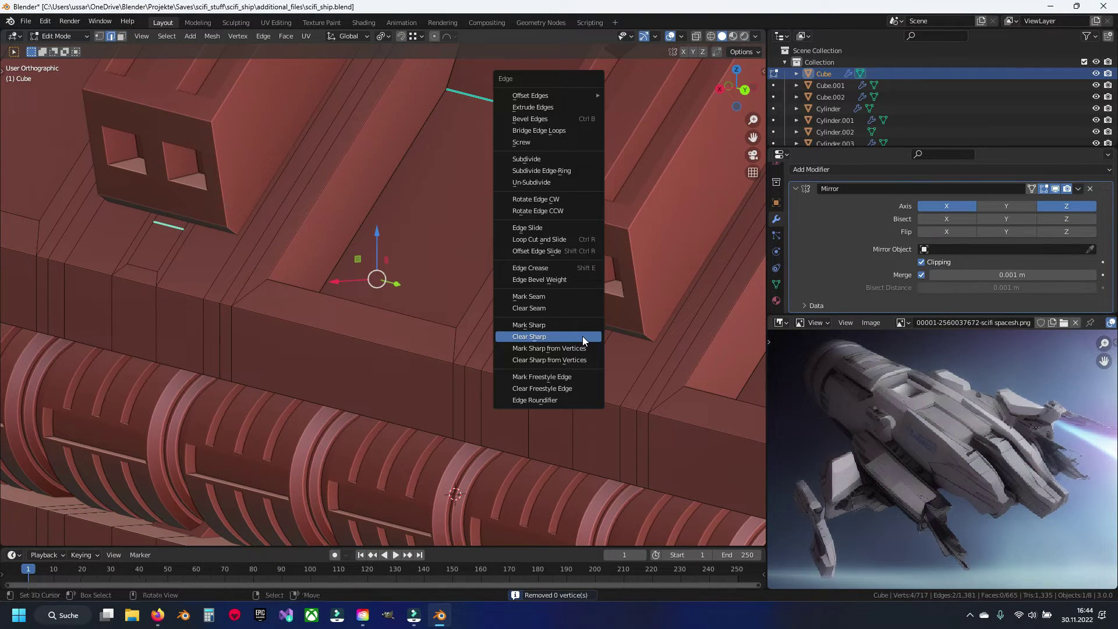
pyautogui.click(550, 334)
pyautogui.click(217, 279)
# Recess both slot faces 0.018 m into the hull, inspect them, and save scifi_ship.blend.
pyautogui.click(157, 241)
pyautogui.keyDown('shift'); pyautogui.click(585, 354); pyautogui.keyUp('shift')
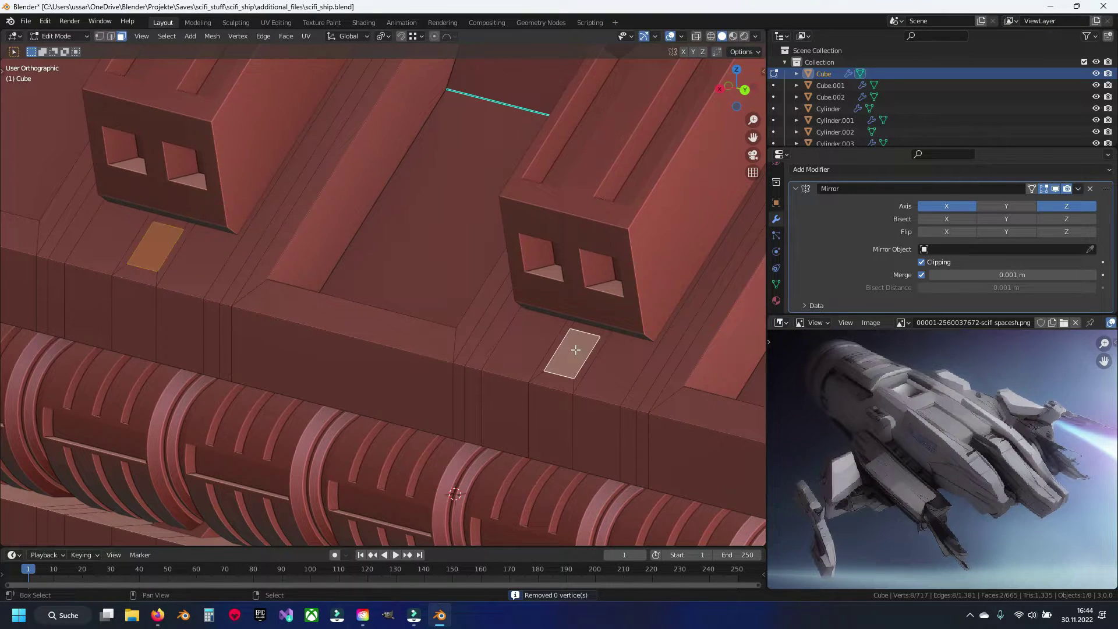
pyautogui.press('e')
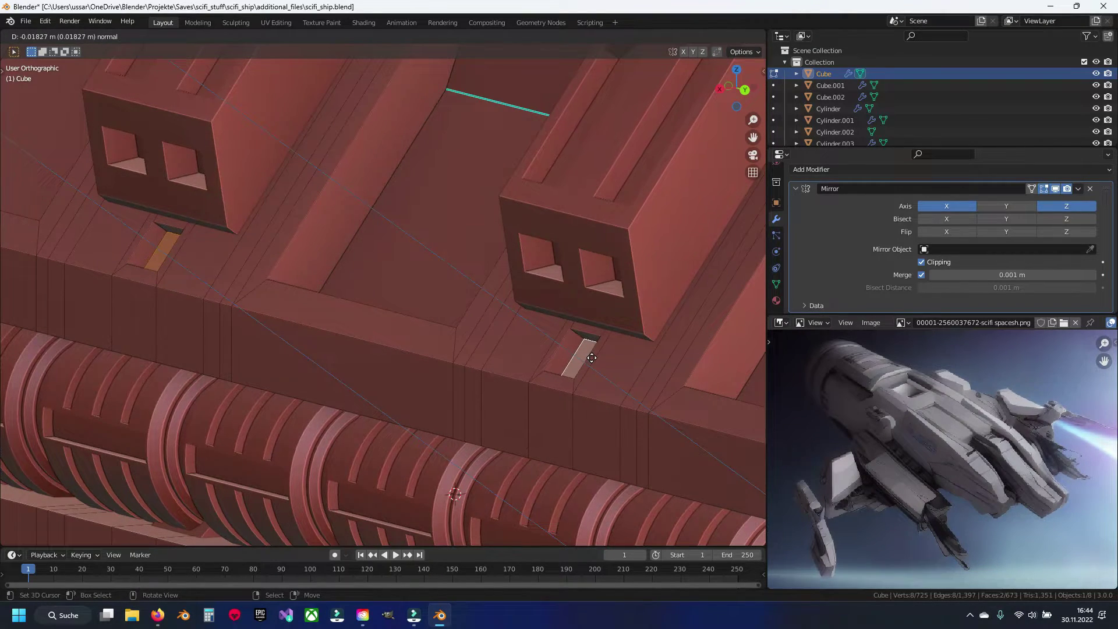
pyautogui.click(592, 357)
pyautogui.press('Tab')
pyautogui.scroll(-3, 358, 339)
pyautogui.moveTo(347, 338); pyautogui.dragTo(410, 337, button='middle')
pyautogui.scroll(2, 528, 335)
pyautogui.moveTo(529, 330); pyautogui.dragTo(362, 333, button='middle')
pyautogui.scroll(2, 373, 326)
pyautogui.hotkey('ctrl', 's')
pyautogui.press('Tab')
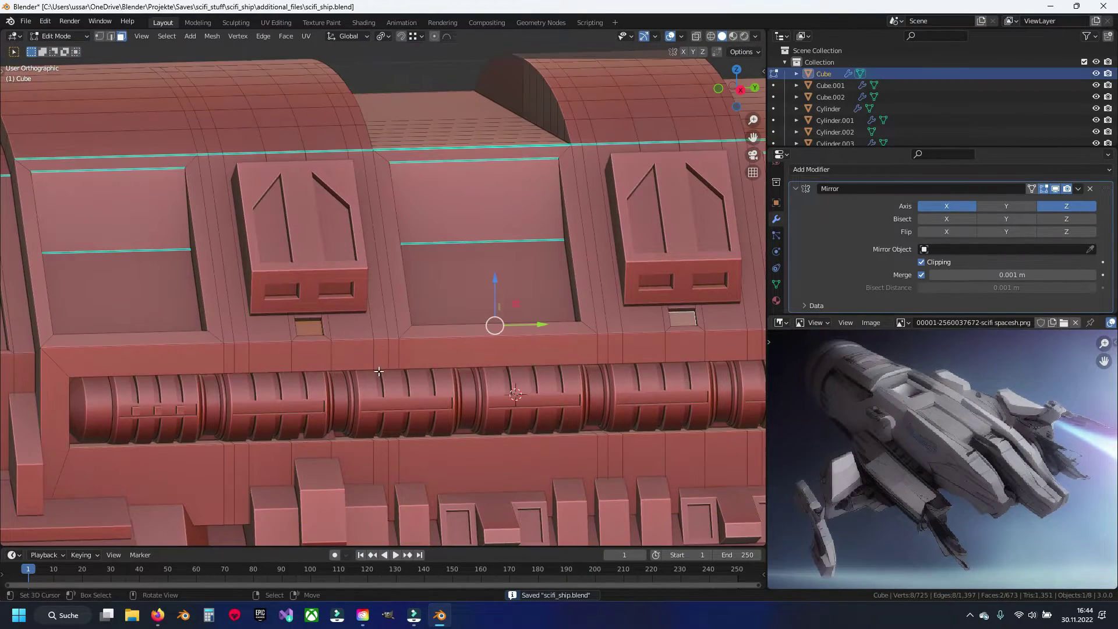
# Add an edge loop cut through the recessed slot area.
pyautogui.hotkey('alt', 'a')
pyautogui.keyDown('shift'); pyautogui.moveTo(379, 371); pyautogui.dragTo(391, 301, button='middle'); pyautogui.keyUp('shift')
pyautogui.scroll(3, 390, 301)
pyautogui.hotkey('ctrl', 'r')
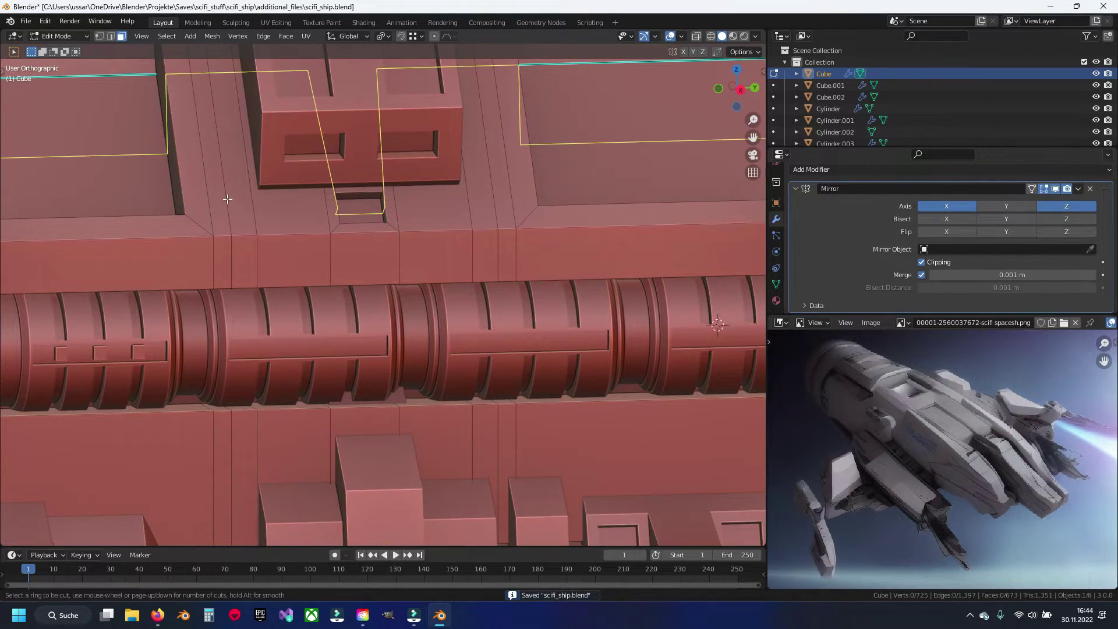
pyautogui.click(169, 174)
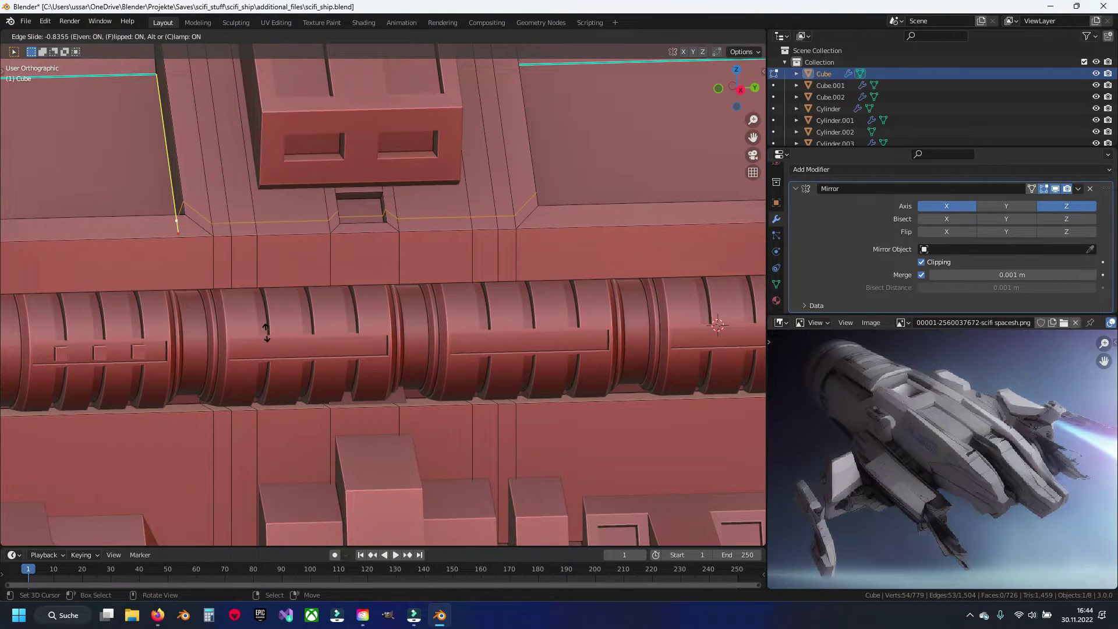
pyautogui.click(266, 332)
# Isolate the hull in Local view, add another edge loop across it, and save.
pyautogui.press('KP_Divide')
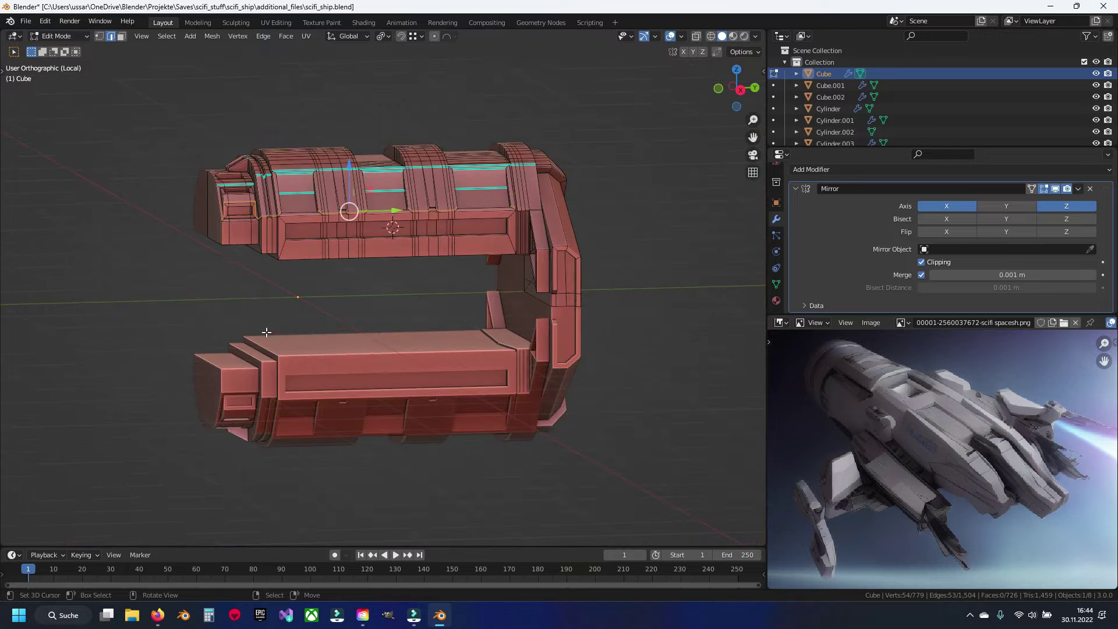
pyautogui.scroll(5, 303, 348)
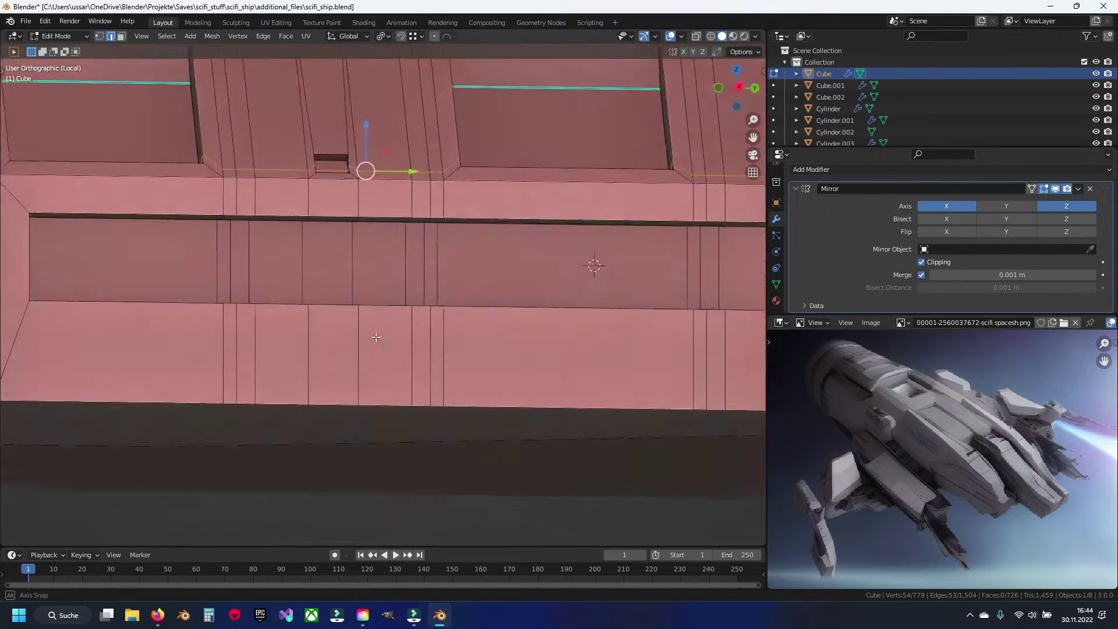
pyautogui.moveTo(319, 230); pyautogui.dragTo(394, 274, button='middle')
pyautogui.scroll(4, 394, 274)
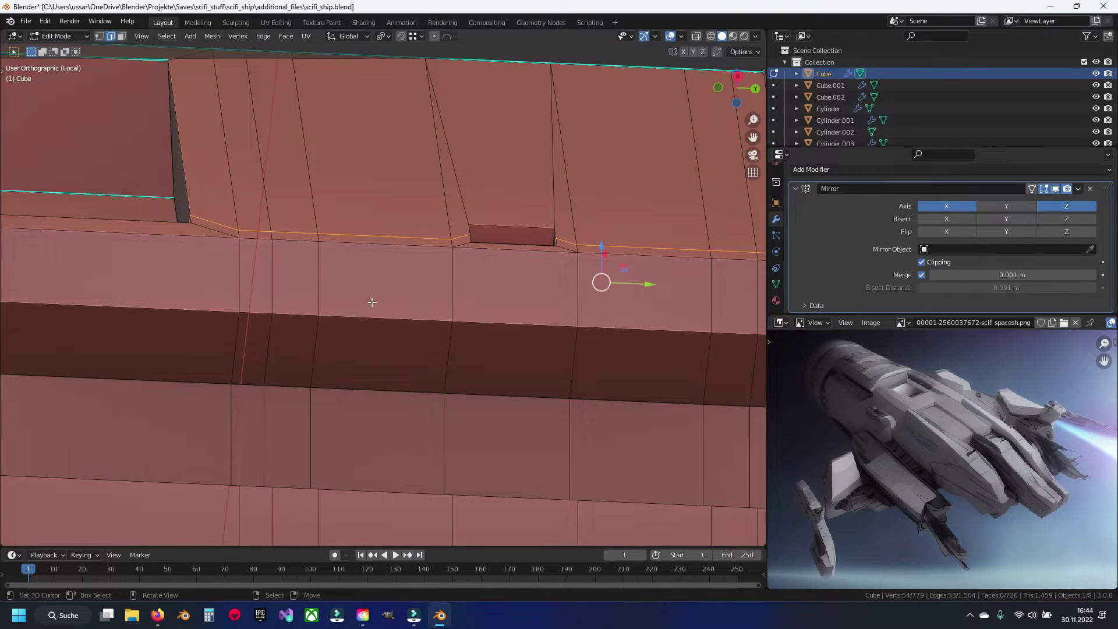
pyautogui.hotkey('ctrl', 'r')
pyautogui.click(266, 347)
pyautogui.hotkey('ctrl', 's')
# Try moving the dark-band edge loop along X with snapping, then cancel the move.
pyautogui.moveTo(269, 352)
pyautogui.mouseDown(button='middle')
pyautogui.moveTo(281, 345)
pyautogui.moveTo(279, 207)
pyautogui.mouseUp(button='middle')
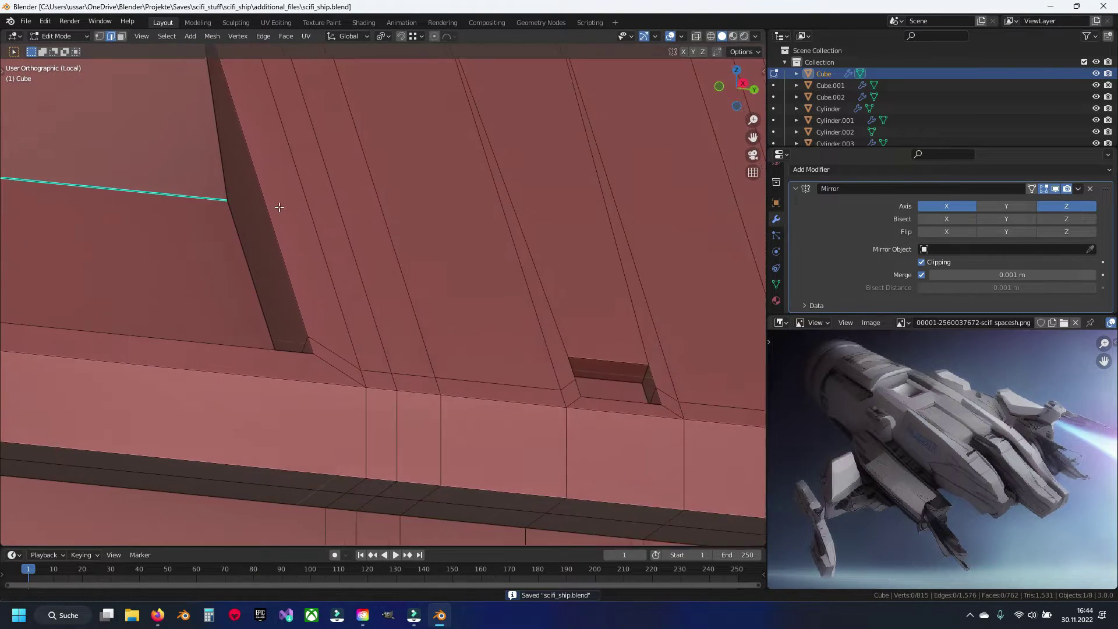
pyautogui.scroll(-3, 279, 207)
pyautogui.scroll(1, 382, 287)
pyautogui.keyDown('alt'); pyautogui.click(387, 288); pyautogui.keyUp('alt')
pyautogui.scroll(2, 405, 279)
pyautogui.keyDown('shift'); pyautogui.scroll(3, 406, 280); pyautogui.keyUp('shift')
pyautogui.press('g')
pyautogui.press('x')
pyautogui.press('ctrl')
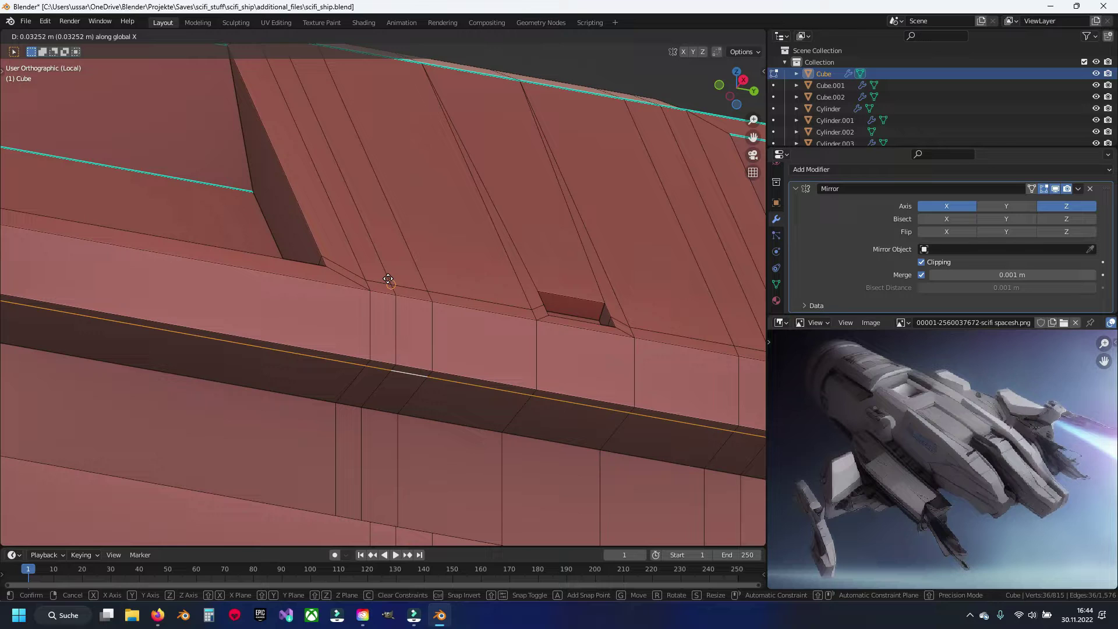
pyautogui.rightClick(387, 279)
# Slide the upper-ridge loop and nudge the dark-band loop along X, then save.
pyautogui.keyDown('alt'); pyautogui.click(398, 280); pyautogui.keyUp('alt')
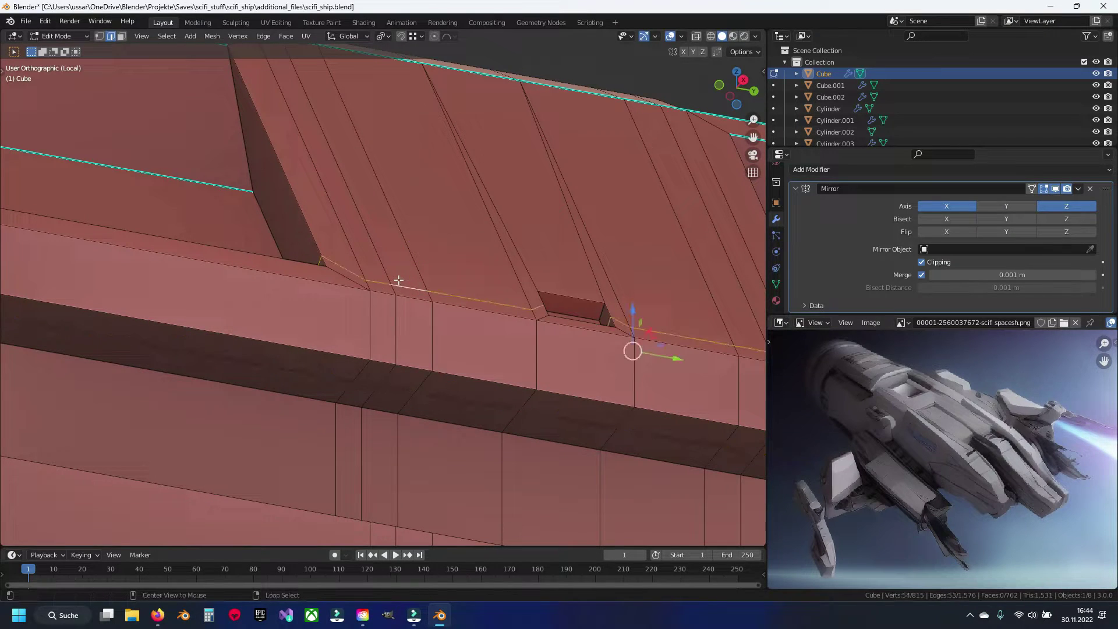
pyautogui.press('g')
pyautogui.press('g')
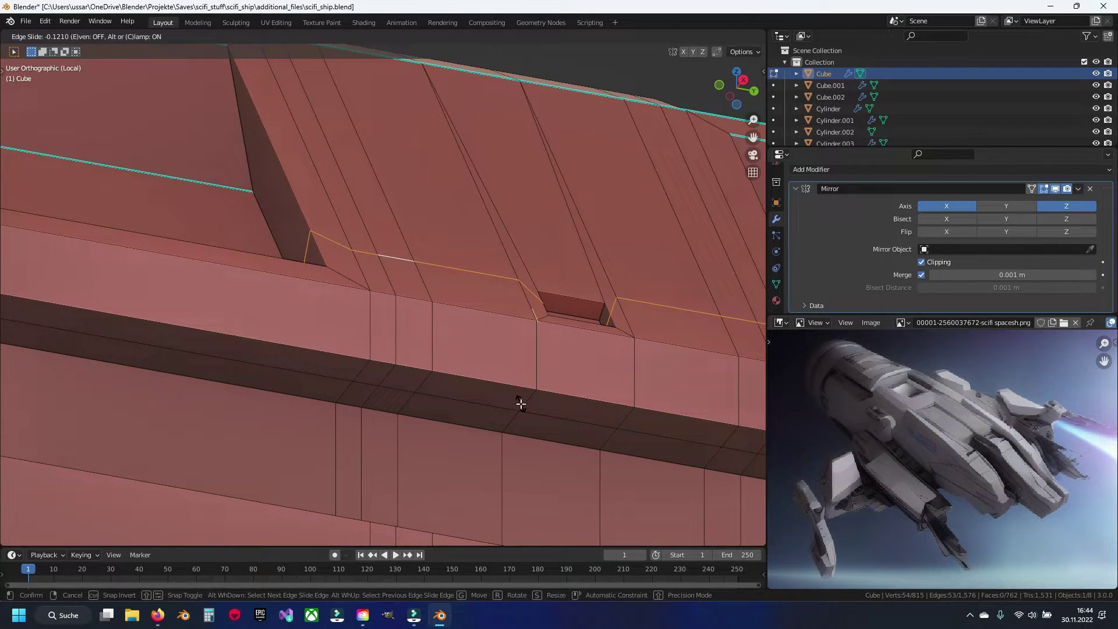
pyautogui.click(517, 401)
pyautogui.keyDown('alt'); pyautogui.click(395, 389); pyautogui.keyUp('alt')
pyautogui.press('g')
pyautogui.press('x')
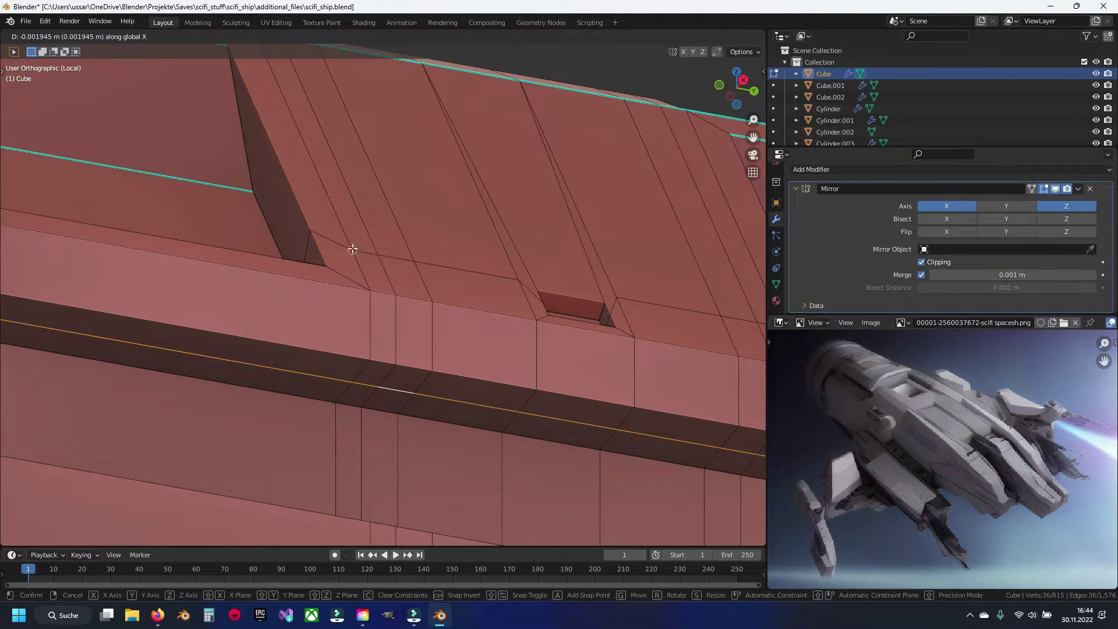
pyautogui.click(352, 249)
pyautogui.hotkey('alt', 'a')
pyautogui.hotkey('ctrl', 's')
pyautogui.moveTo(399, 326); pyautogui.dragTo(387, 351, button='middle')
# Delete two columns of hull faces beside the vent slot.
pyautogui.press('3')
pyautogui.click(364, 373)
pyautogui.keyDown('alt'); pyautogui.click(366, 396); pyautogui.keyUp('alt')
pyautogui.press('x')
pyautogui.click(365, 408)
pyautogui.keyDown('shift'); pyautogui.moveTo(715, 445); pyautogui.dragTo(473, 358, button='middle'); pyautogui.keyUp('shift')
pyautogui.keyDown('alt'); pyautogui.click(473, 358); pyautogui.keyUp('alt')
pyautogui.press('x')
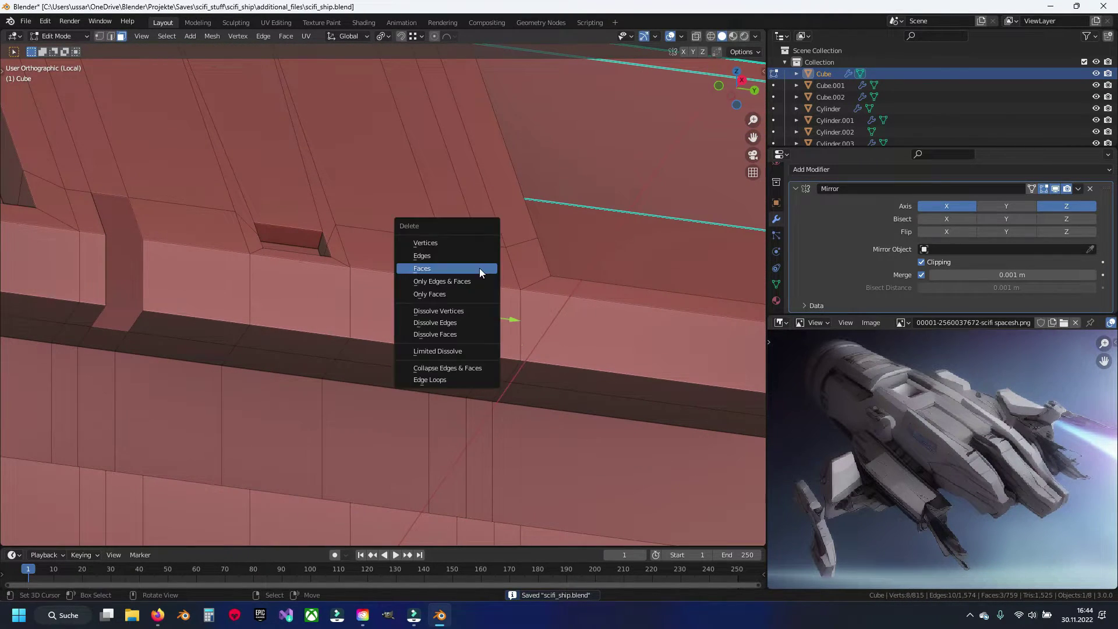
pyautogui.click(479, 268)
# Fill the gap along the selected edge with a new face.
pyautogui.press('2')
pyautogui.keyDown('shift'); pyautogui.moveTo(140, 231); pyautogui.dragTo(201, 234, button='middle'); pyautogui.keyUp('shift')
pyautogui.click(204, 279)
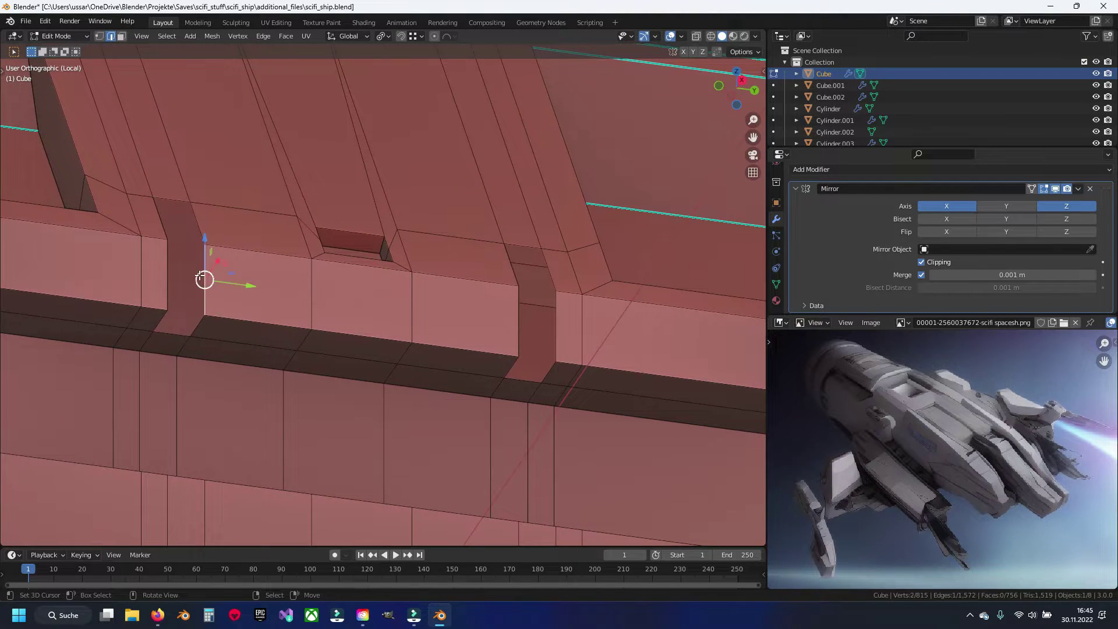
pyautogui.press('f')
pyautogui.press('f')
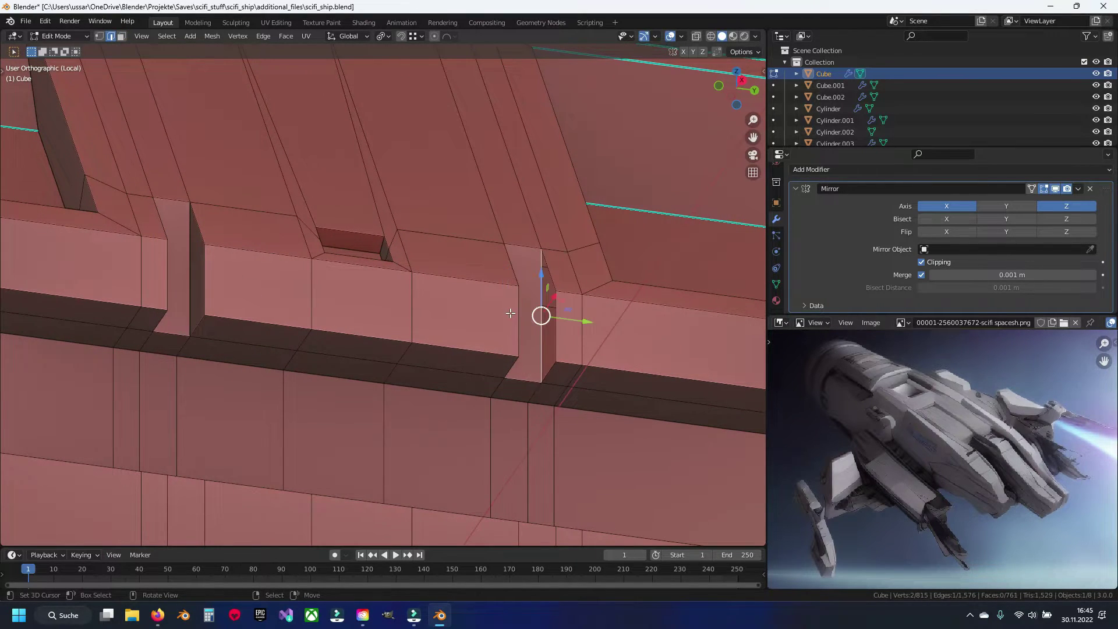
pyautogui.scroll(-3, 397, 336)
pyautogui.scroll(3, 397, 337)
# Extrude two vertical face strips inward as grooves.
pyautogui.click(479, 395)
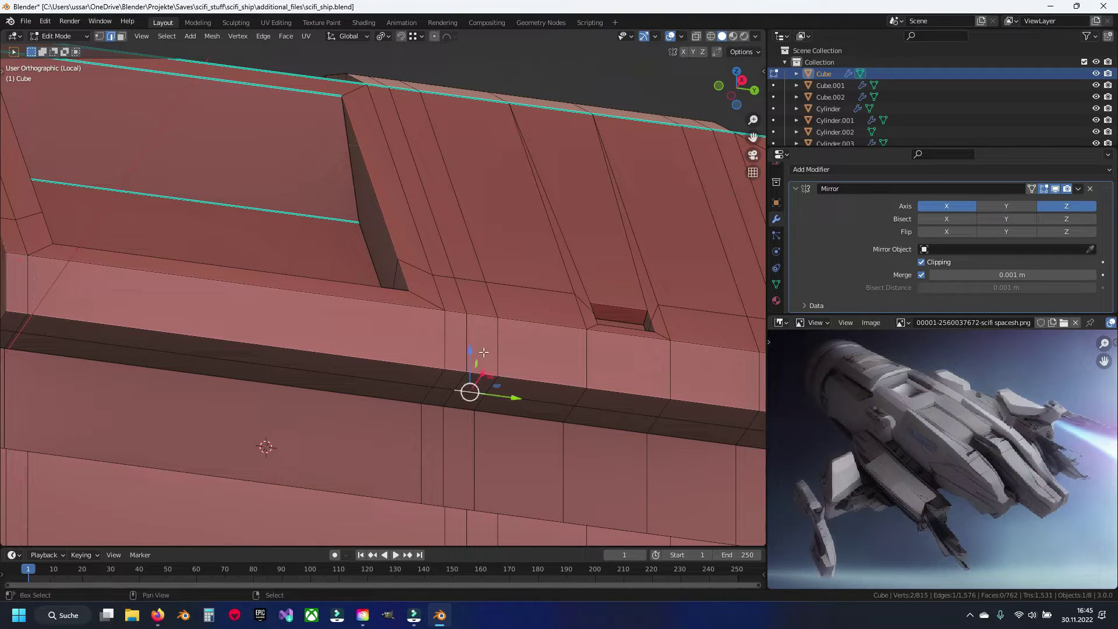
pyautogui.press('3')
pyautogui.keyDown('alt'); pyautogui.click(479, 387); pyautogui.keyUp('alt')
pyautogui.keyDown('shift'); pyautogui.moveTo(479, 386); pyautogui.dragTo(421, 355, button='middle'); pyautogui.keyUp('shift')
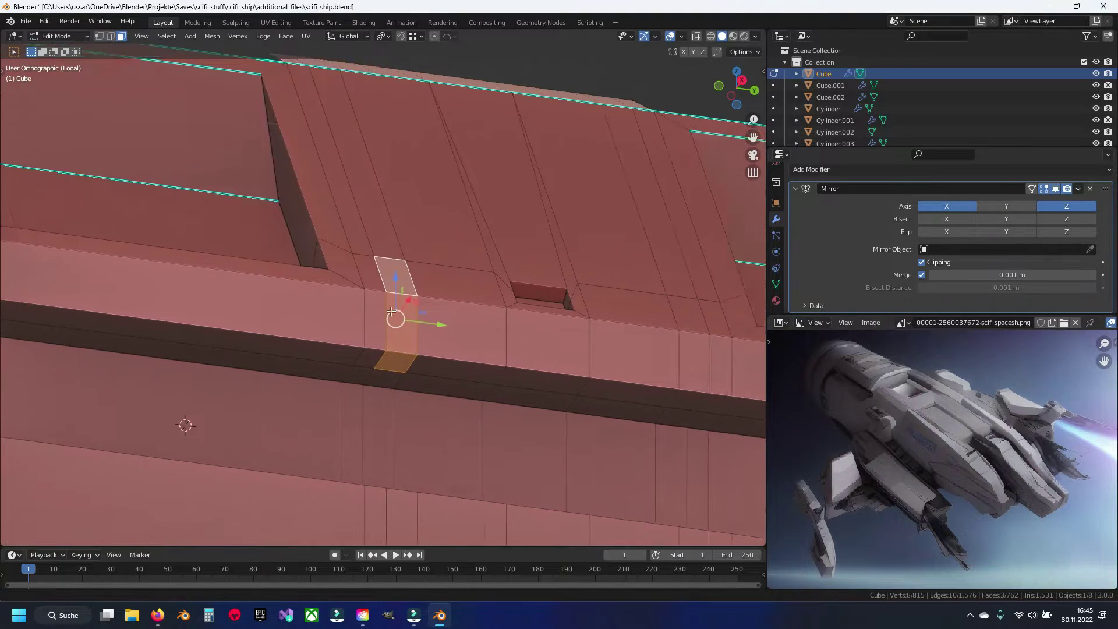
pyautogui.keyDown('alt'); pyautogui.keyDown('shift'); pyautogui.click(421, 355); pyautogui.keyUp('shift'); pyautogui.keyUp('alt')
pyautogui.press('e')
pyautogui.click(423, 274)
# Adjust a groove's vertical edge position, then leave Edit Mode and Local view.
pyautogui.hotkey('alt', 'a')
pyautogui.press('2')
pyautogui.press('g')
pyautogui.press('g')
pyautogui.click(184, 311)
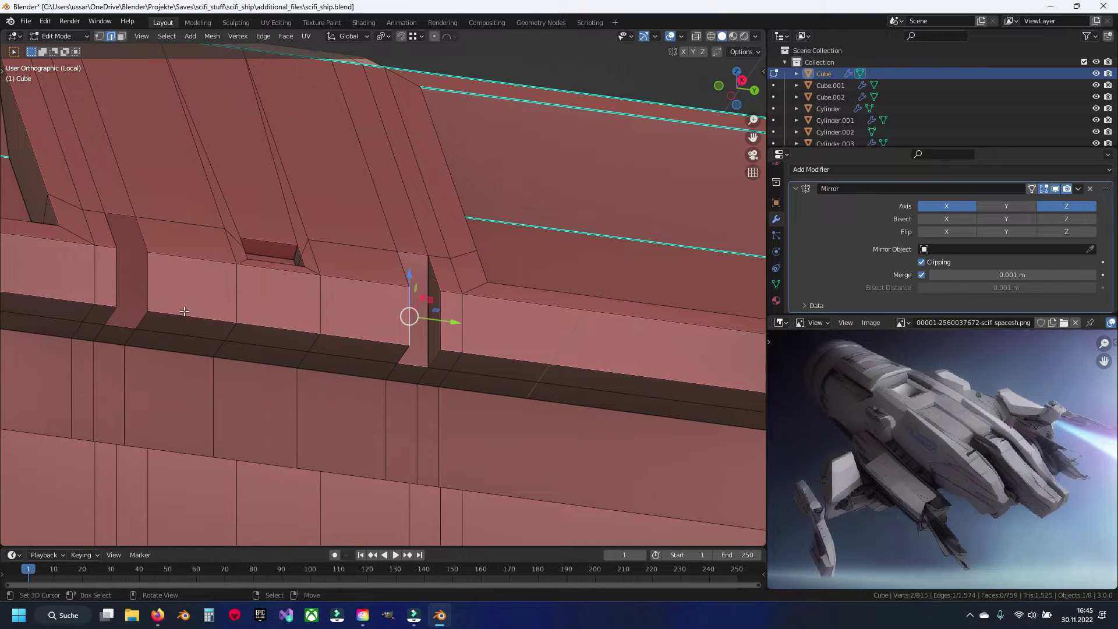
pyautogui.hotkey('ctrl', 'z')
pyautogui.press('Tab')
pyautogui.press('KP_Divide')
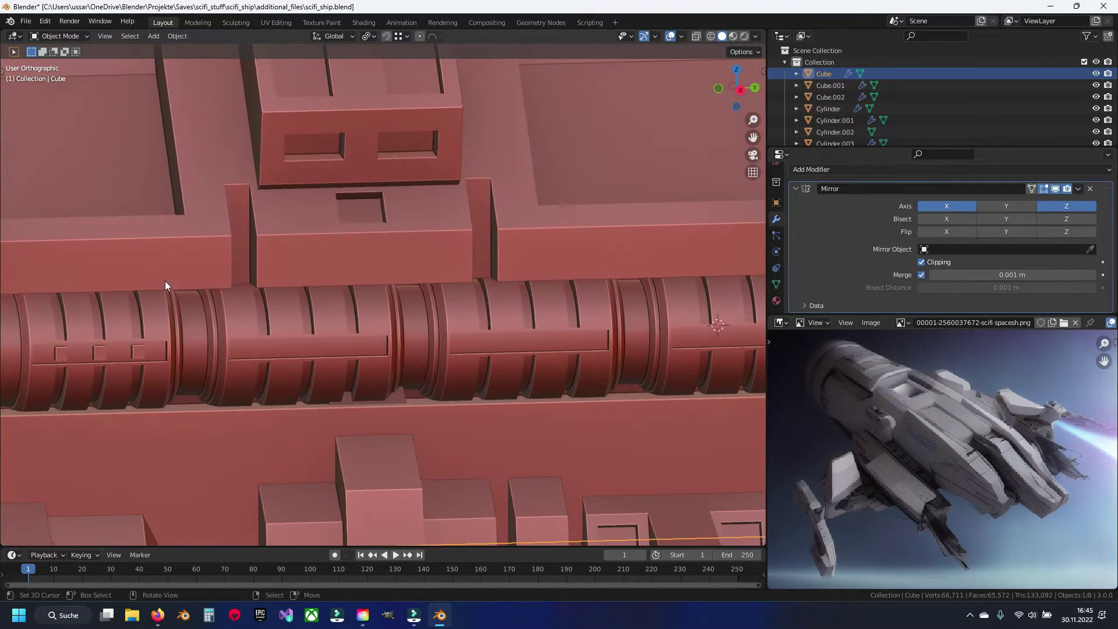
# Deselect everything, save the ship file, and enter Edit Mode on the hull near the block.
pyautogui.hotkey('alt', 'a')
pyautogui.scroll(-2, 254, 306)
pyautogui.hotkey('ctrl', 's')
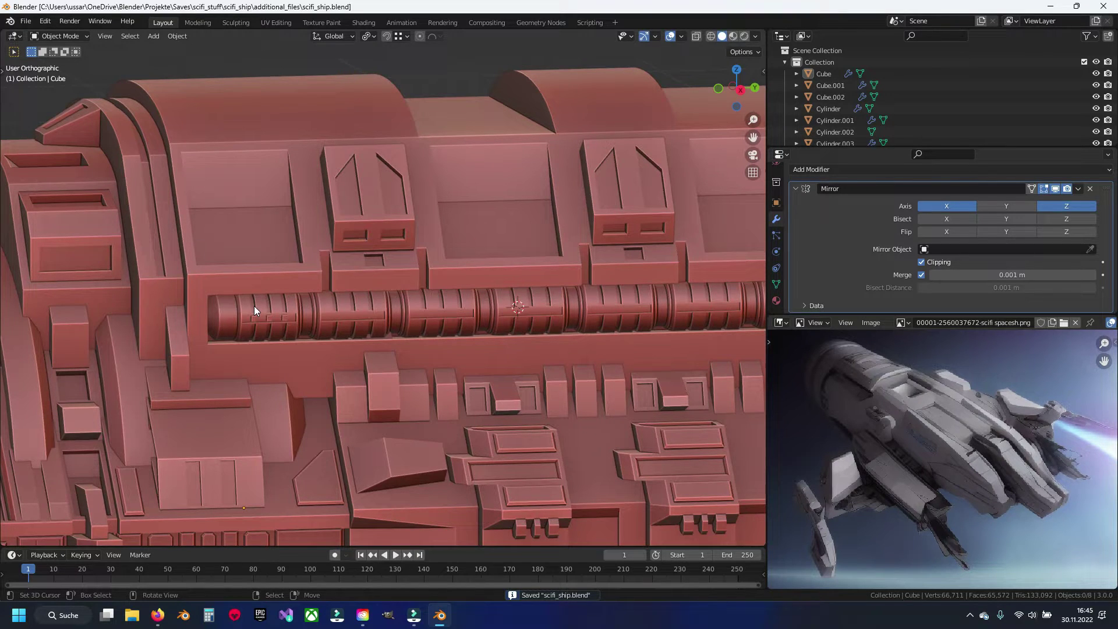
pyautogui.moveTo(254, 305)
pyautogui.keyDown('shift'); pyautogui.mouseDown(button='middle')
pyautogui.moveTo(307, 355)
pyautogui.moveTo(323, 287)
pyautogui.moveTo(349, 379)
pyautogui.mouseUp(button='middle'); pyautogui.keyUp('shift')
pyautogui.scroll(4, 312, 338)
pyautogui.press('Tab')
pyautogui.hotkey('ctrl', 's')
pyautogui.hotkey('ctrl', 'r')
pyautogui.press('Escape')
# Bevel the two vertical edges beside the block, then return to Object Mode.
pyautogui.click(402, 411)
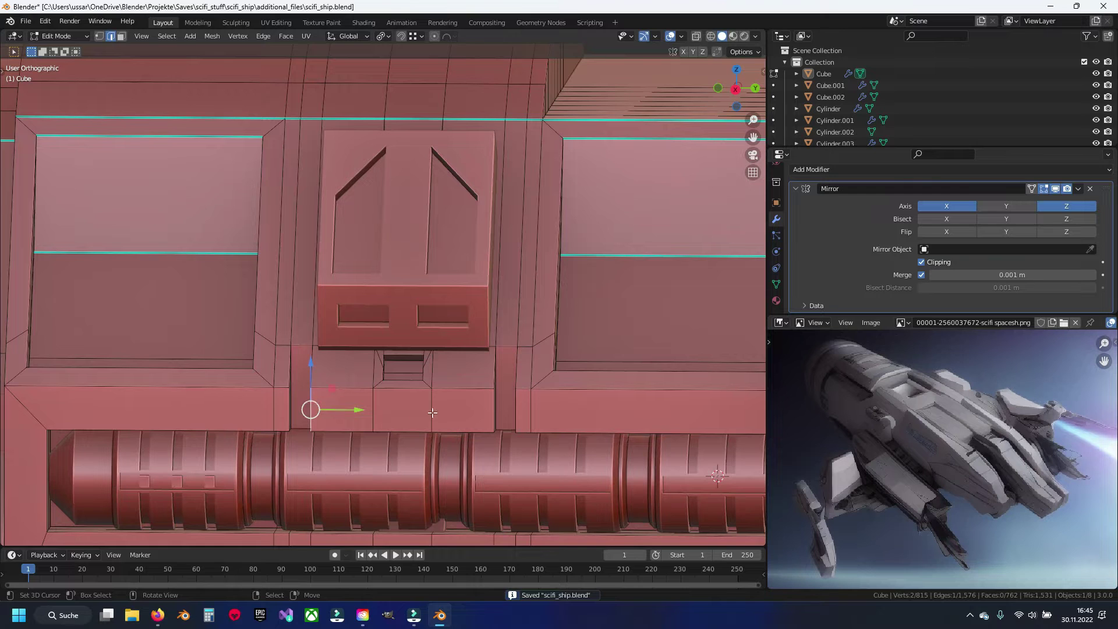
pyautogui.keyDown('shift'); pyautogui.click(487, 405); pyautogui.keyUp('shift')
pyautogui.keyDown('shift'); pyautogui.moveTo(722, 437); pyautogui.dragTo(377, 301, button='middle'); pyautogui.keyUp('shift')
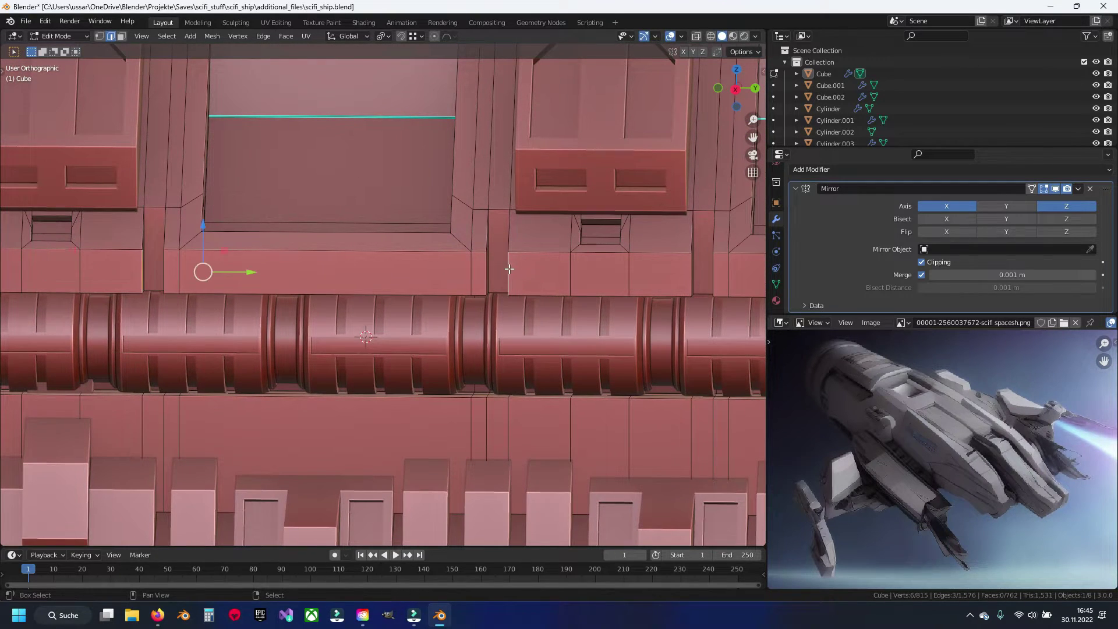
pyautogui.hotkey('ctrl', 'b')
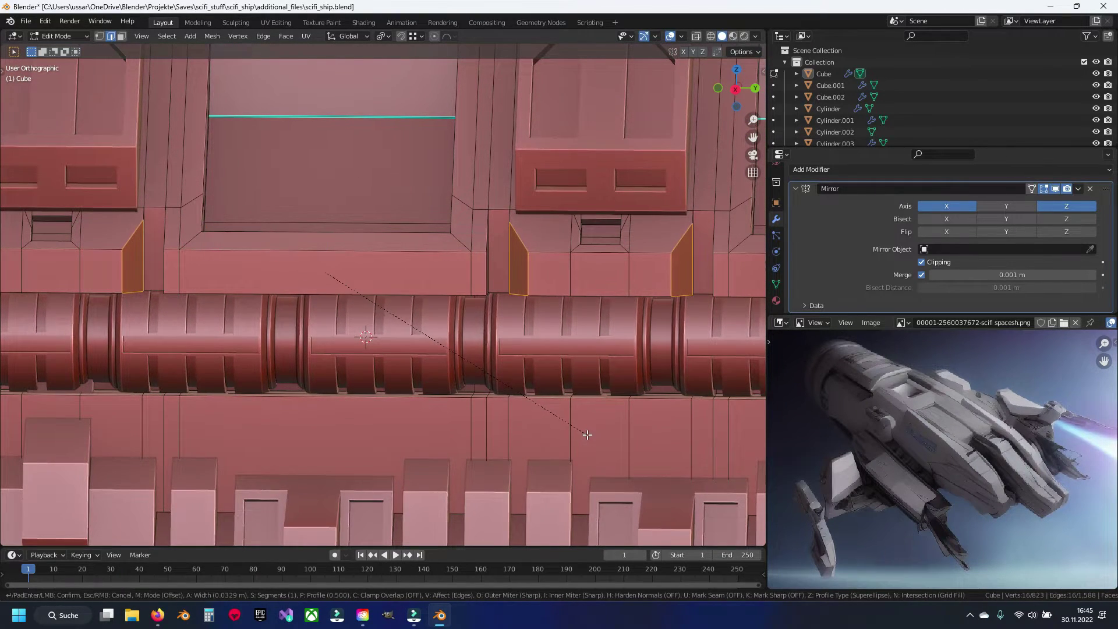
pyautogui.click(587, 435)
pyautogui.moveTo(587, 437)
pyautogui.mouseDown(button='middle')
pyautogui.moveTo(376, 325)
pyautogui.moveTo(337, 312)
pyautogui.moveTo(318, 338)
pyautogui.moveTo(365, 329)
pyautogui.mouseUp(button='middle')
pyautogui.scroll(3, 376, 325)
pyautogui.press('Tab')
# Back in Edit Mode, slide the first vertical seam edge along the block side.
pyautogui.scroll(4, 351, 313)
pyautogui.press('Tab')
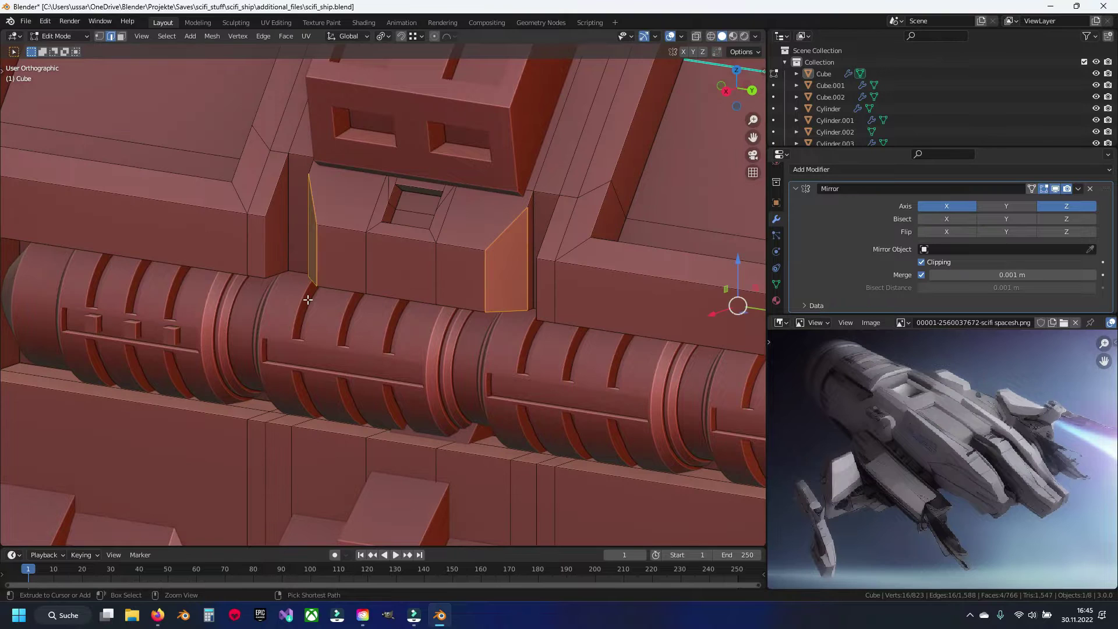
pyautogui.keyDown('shift'); pyautogui.click(272, 249); pyautogui.keyUp('shift')
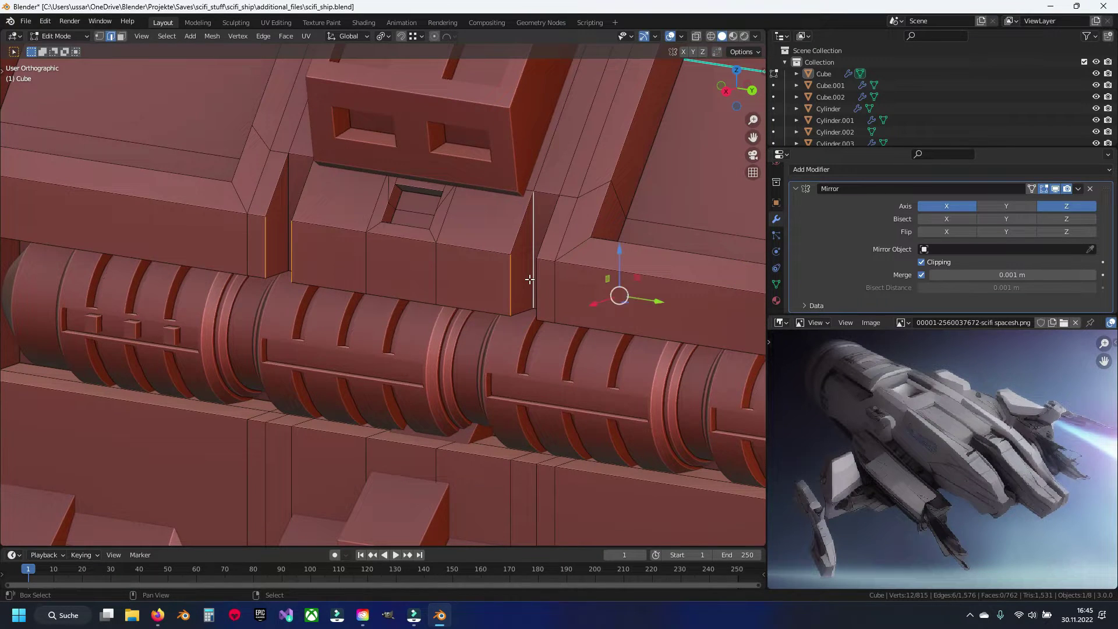
pyautogui.hotkey('ctrl', 'b')
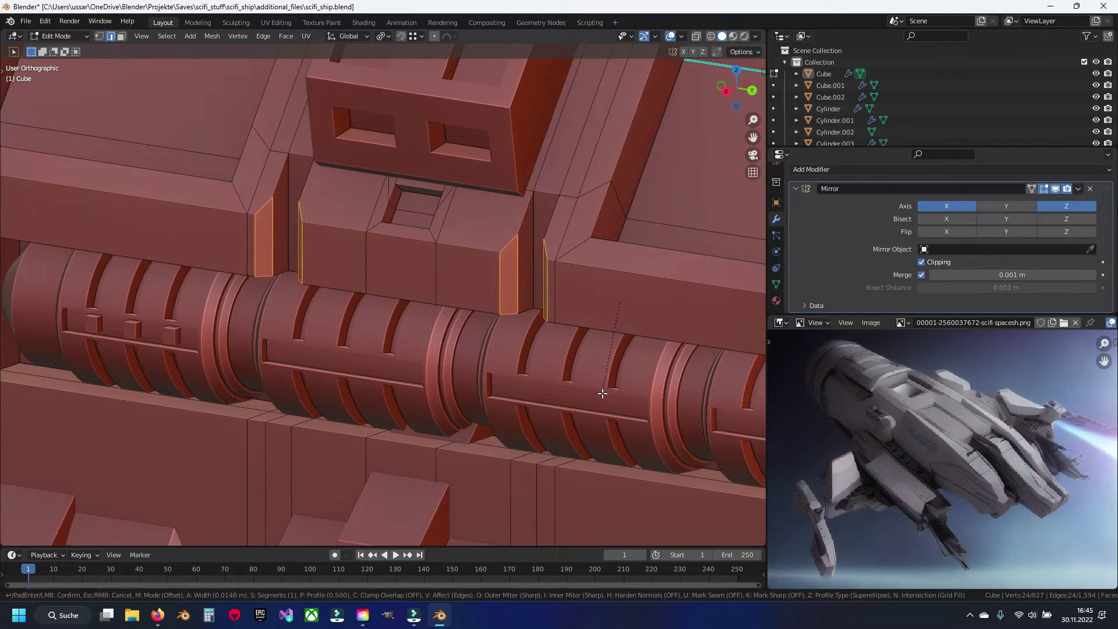
pyautogui.press('Escape')
pyautogui.click(247, 234)
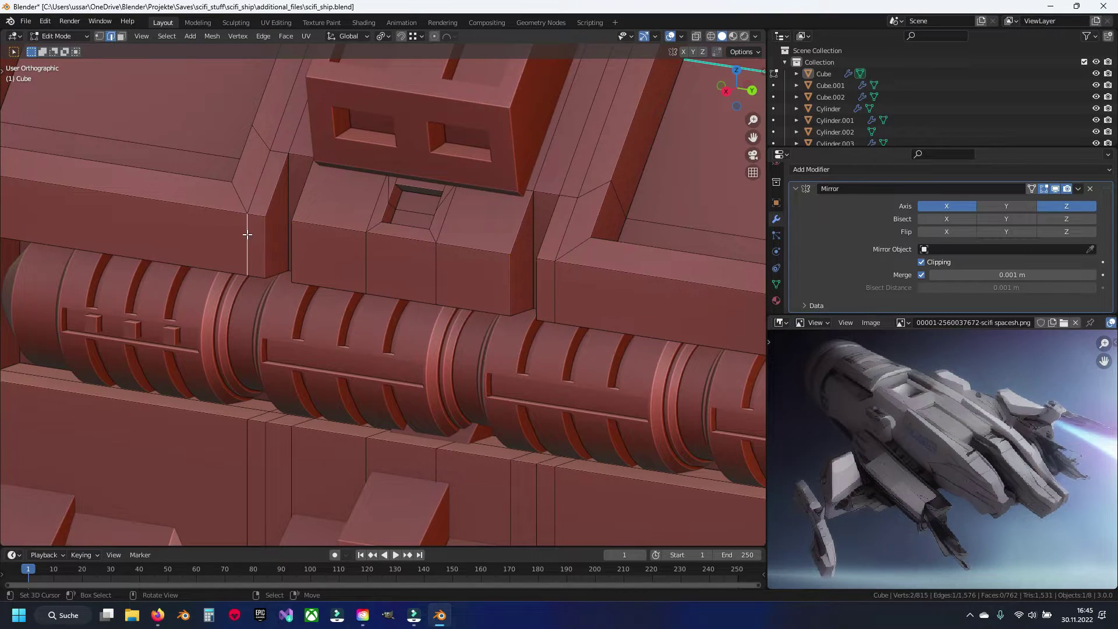
pyautogui.press('g')
pyautogui.press('g')
pyautogui.click(472, 343)
# Slide the remaining vertical seam edges closer to the block corner.
pyautogui.click(556, 285)
pyautogui.scroll(-1, 643, 316)
pyautogui.scroll(1, 643, 316)
pyautogui.keyDown('shift'); pyautogui.moveTo(643, 316); pyautogui.dragTo(151, 248, button='middle'); pyautogui.keyUp('shift')
pyautogui.click(504, 294)
pyautogui.press('g')
pyautogui.press('g')
pyautogui.click(480, 291)
pyautogui.scroll(1, 481, 290)
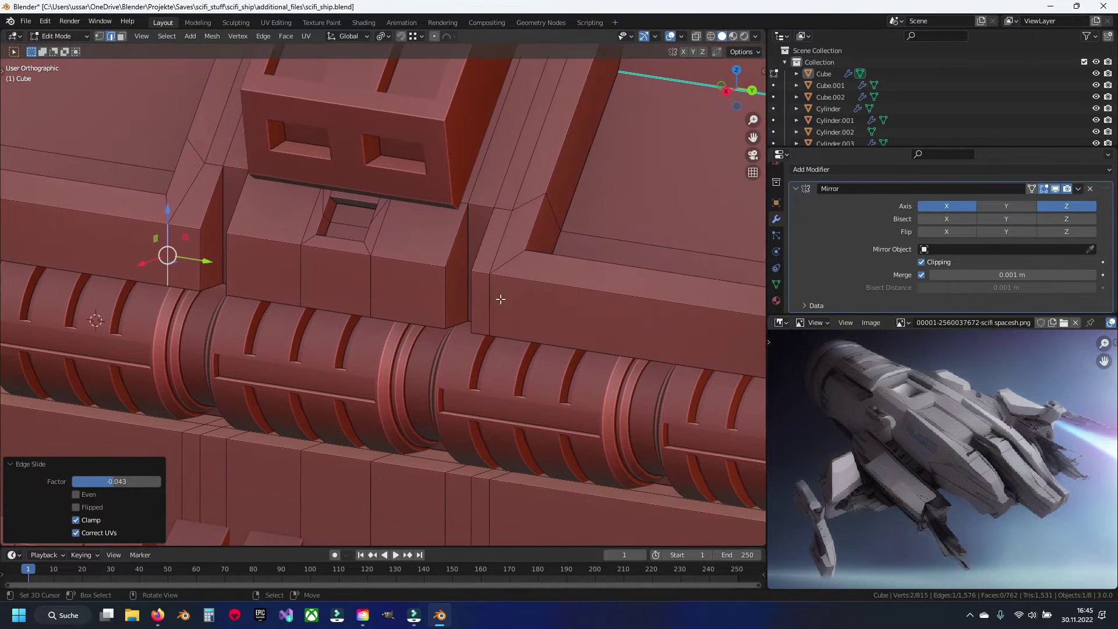
pyautogui.click(513, 296)
pyautogui.press('g')
pyautogui.press('g')
pyautogui.click(480, 299)
# Select the four corner seam edges of the block and bevel them together.
pyautogui.keyDown('shift'); pyautogui.click(446, 294); pyautogui.keyUp('shift')
pyautogui.keyDown('shift'); pyautogui.click(262, 240); pyautogui.keyUp('shift')
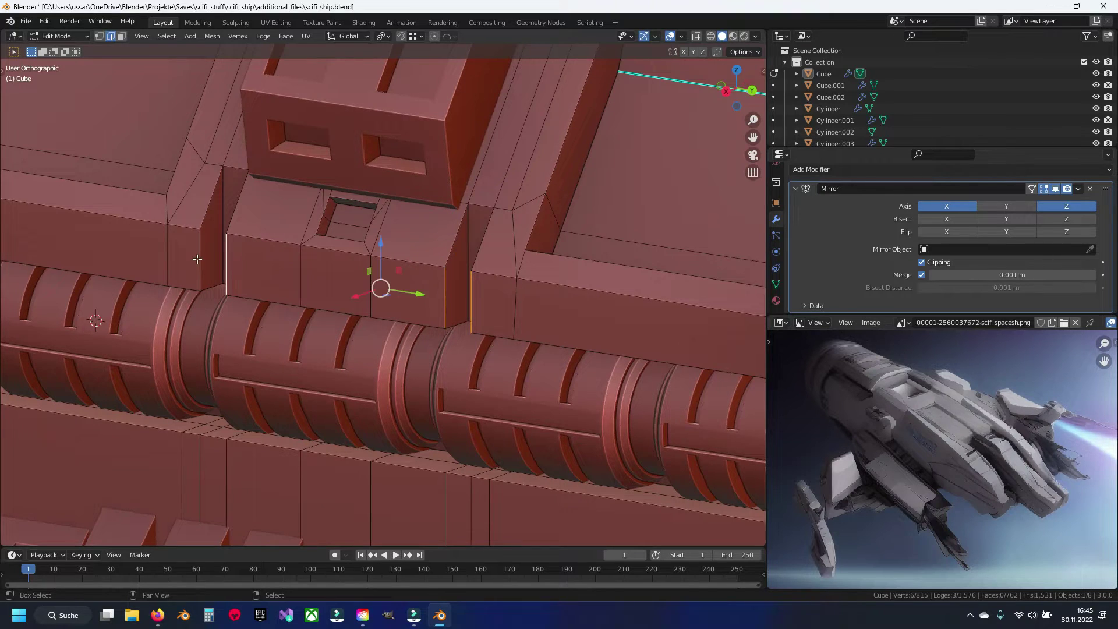
pyautogui.keyDown('shift'); pyautogui.click(199, 259); pyautogui.keyUp('shift')
pyautogui.keyDown('ctrl'); pyautogui.scroll(5, 227, 245); pyautogui.keyUp('ctrl')
pyautogui.keyDown('shift'); pyautogui.click(159, 234); pyautogui.keyUp('shift')
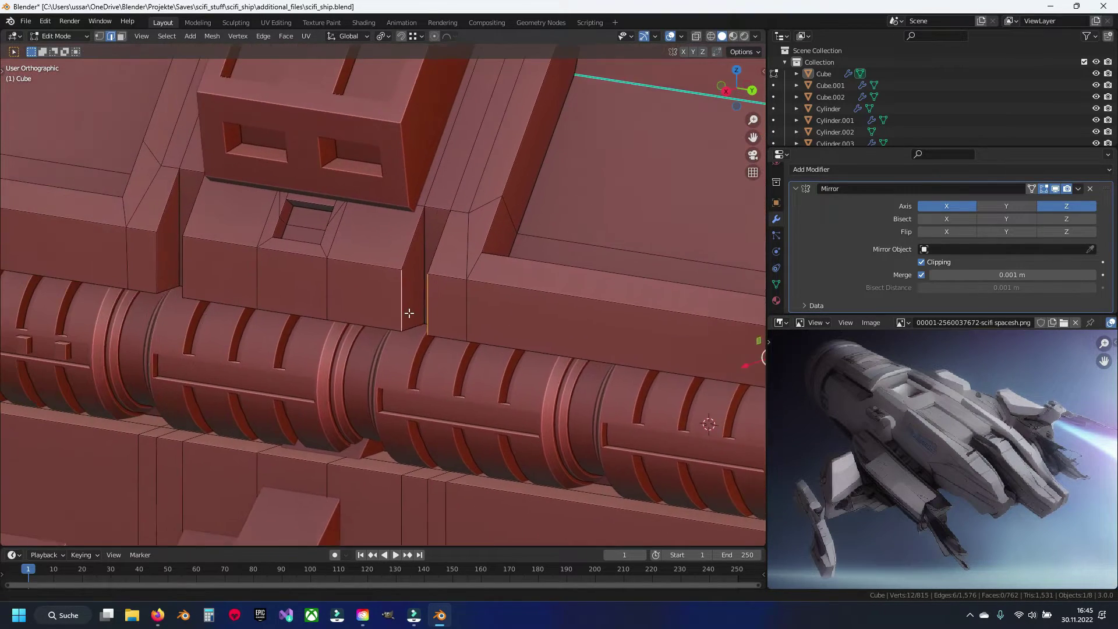
pyautogui.keyDown('shift'); pyautogui.moveTo(159, 235); pyautogui.dragTo(274, 278, button='middle'); pyautogui.keyUp('shift')
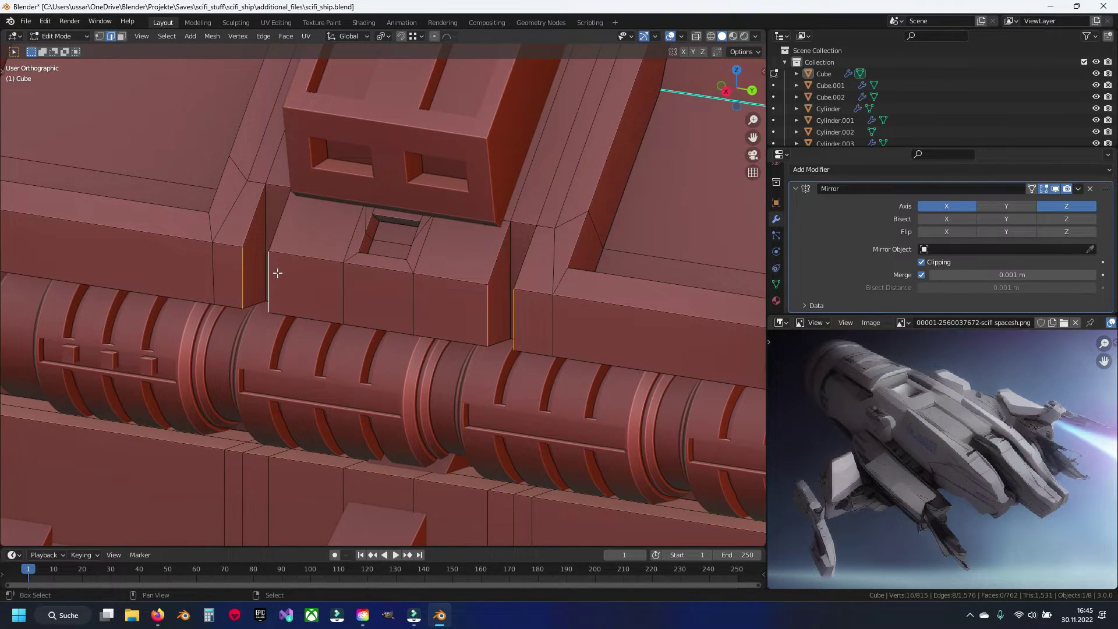
pyautogui.keyDown('shift'); pyautogui.moveTo(450, 363); pyautogui.dragTo(457, 329, button='middle'); pyautogui.keyUp('shift')
pyautogui.hotkey('ctrl', 'b')
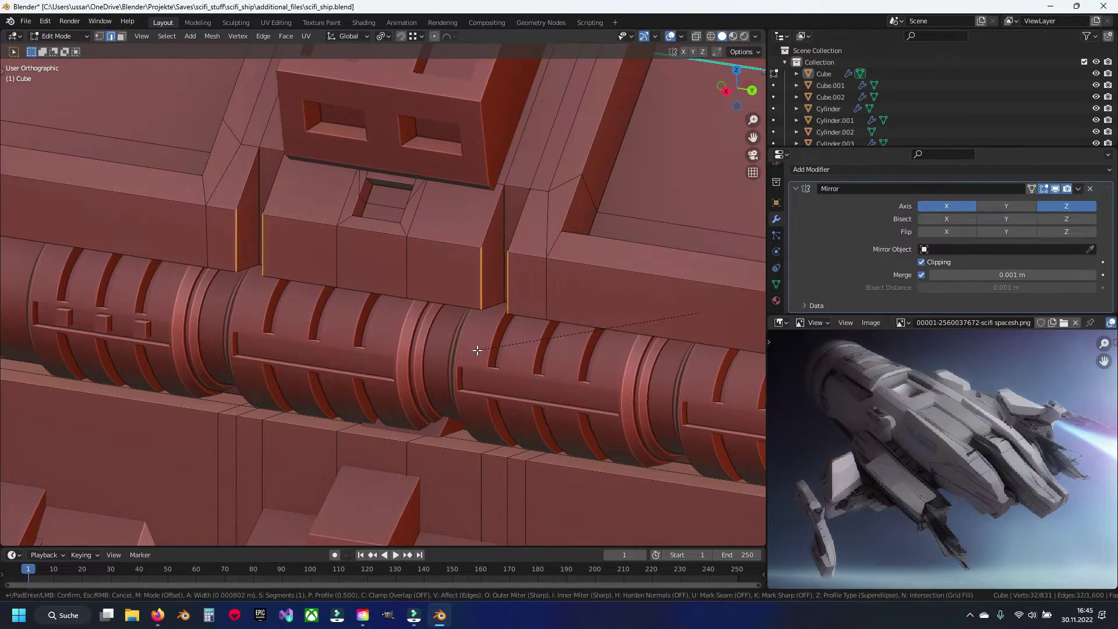
pyautogui.click(456, 356)
# Exit to Object Mode and select the main hull Cube near the cylinder channel.
pyautogui.press('Tab')
pyautogui.scroll(-3, 416, 284)
pyautogui.moveTo(416, 285)
pyautogui.mouseDown(button='middle')
pyautogui.moveTo(442, 301)
pyautogui.moveTo(497, 299)
pyautogui.moveTo(379, 302)
pyautogui.moveTo(399, 254)
pyautogui.moveTo(282, 355)
pyautogui.moveTo(472, 294)
pyautogui.mouseUp(button='middle')
pyautogui.click(295, 352)
pyautogui.scroll(2, 296, 353)
pyautogui.keyDown('shift'); pyautogui.moveTo(523, 265); pyautogui.dragTo(375, 341, button='middle'); pyautogui.keyUp('shift')
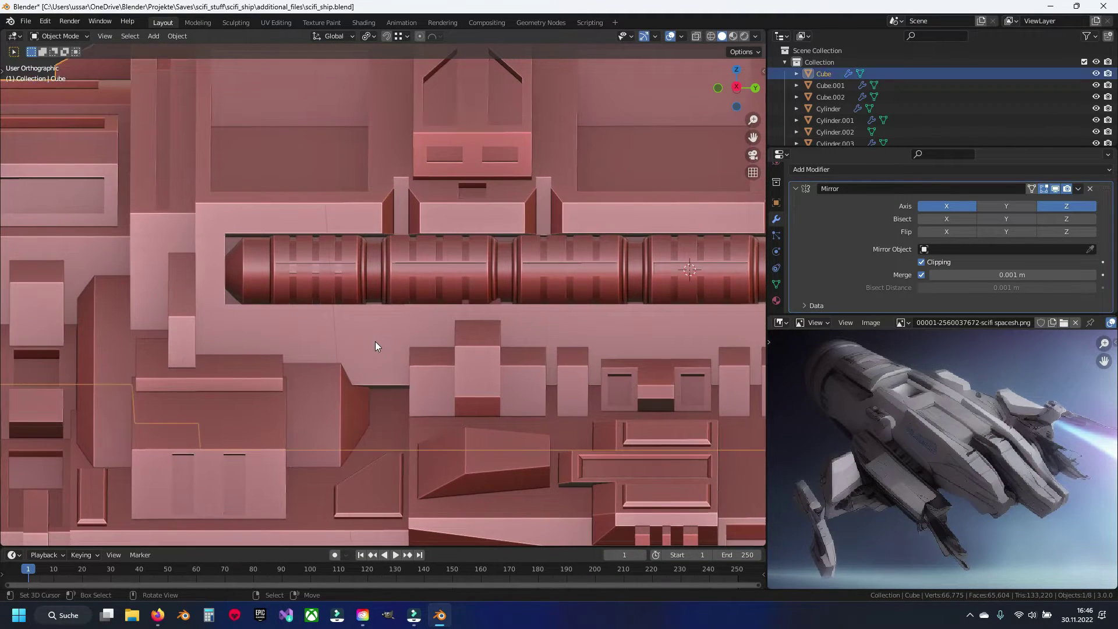
# In Edit Mode on Cube, add a new loop cut around the hull panel.
pyautogui.press('Tab')
pyautogui.scroll(1, 378, 349)
pyautogui.scroll(1, 381, 353)
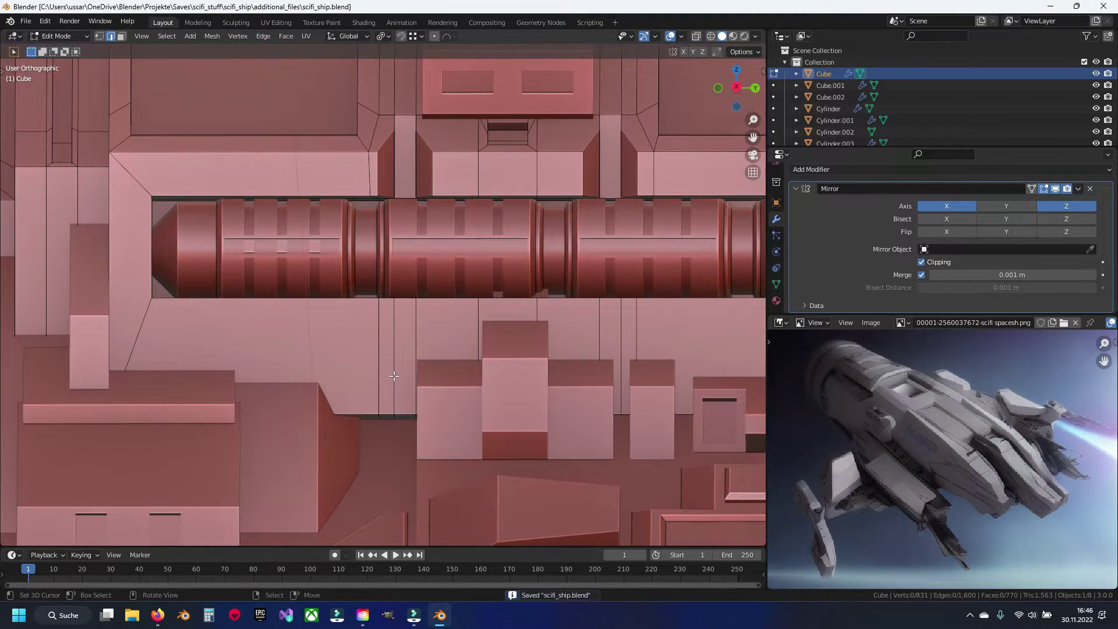
pyautogui.keyDown('shift'); pyautogui.moveTo(393, 375); pyautogui.dragTo(331, 334, button='middle'); pyautogui.keyUp('shift')
pyautogui.hotkey('ctrl', 'r')
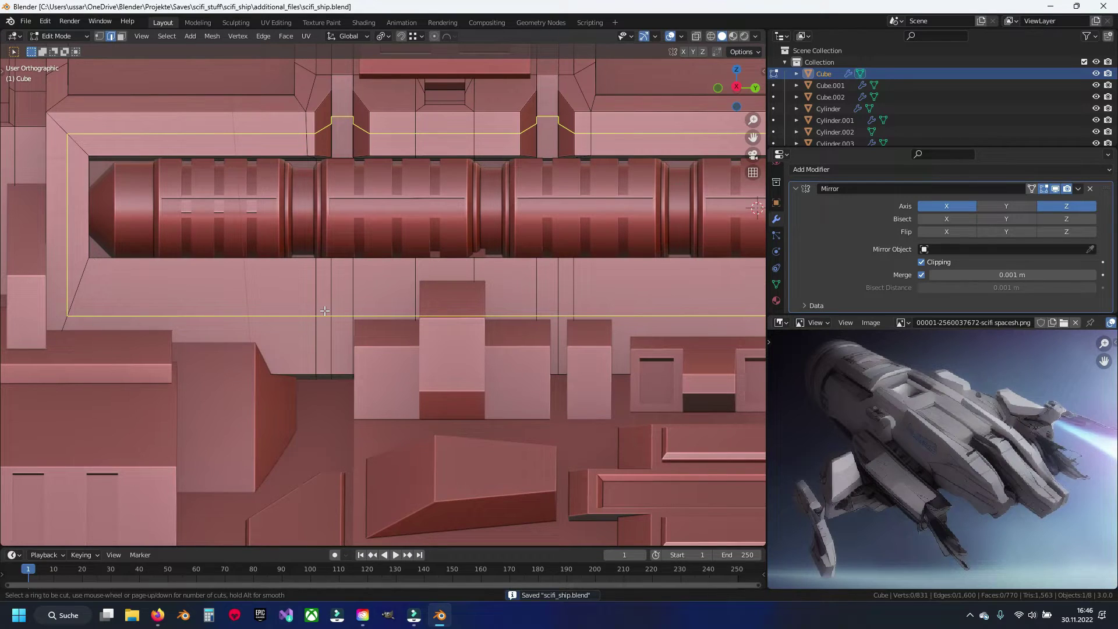
pyautogui.press('Escape')
pyautogui.moveTo(324, 310)
pyautogui.mouseDown(button='middle')
pyautogui.moveTo(319, 282)
pyautogui.moveTo(373, 257)
pyautogui.mouseUp(button='middle')
pyautogui.hotkey('ctrl', 'r')
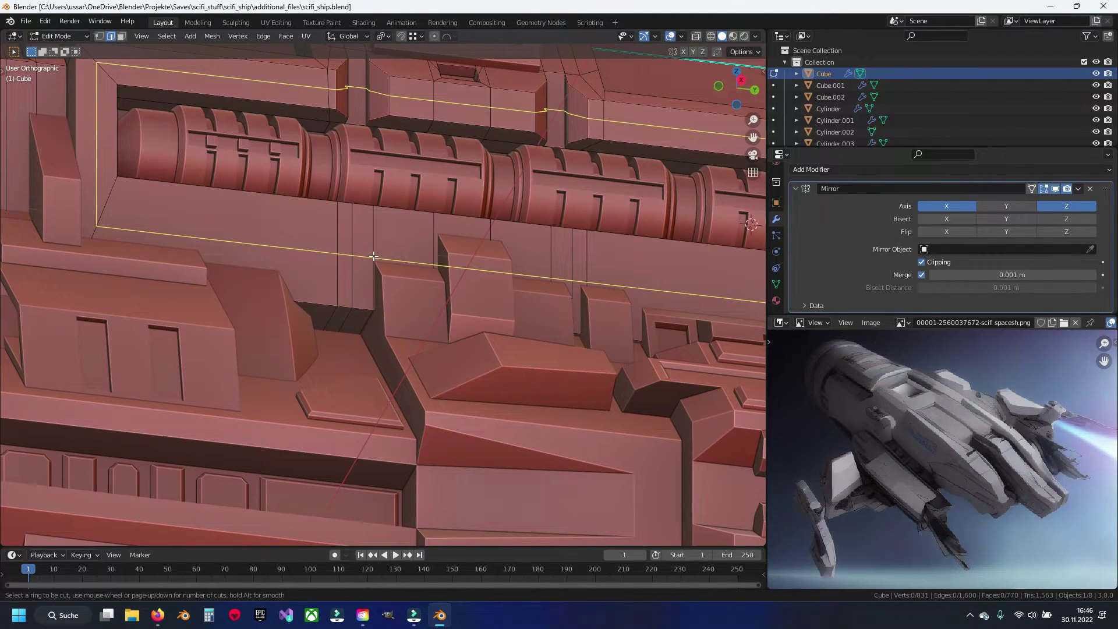
pyautogui.click(373, 256)
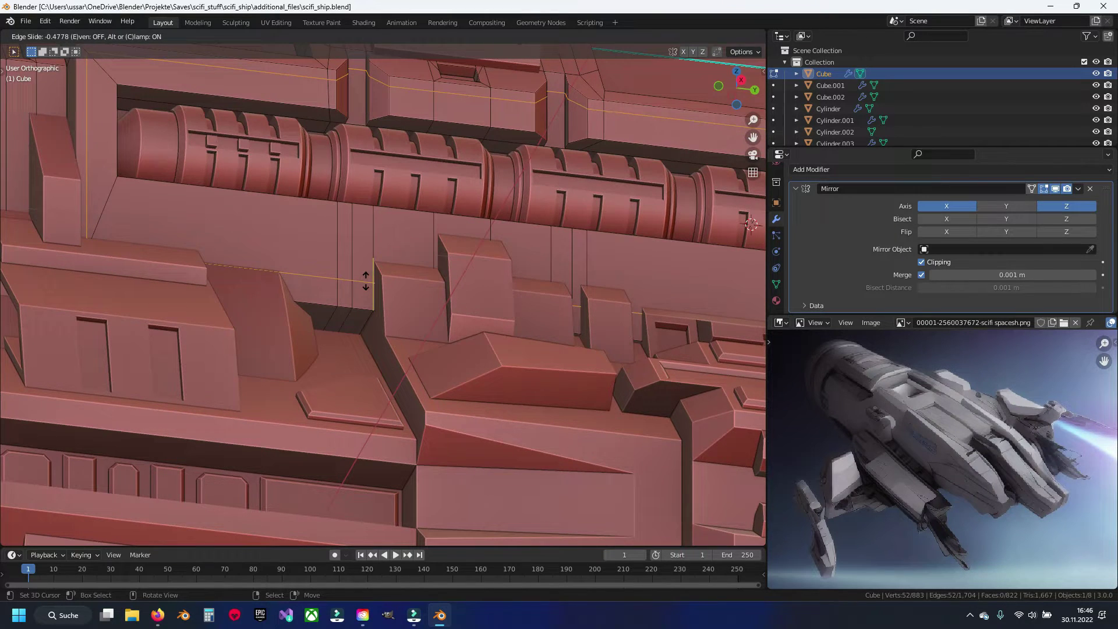
pyautogui.click(365, 281)
# Isolate the hull in local view and slide the new edge loop downward.
pyautogui.scroll(3, 355, 297)
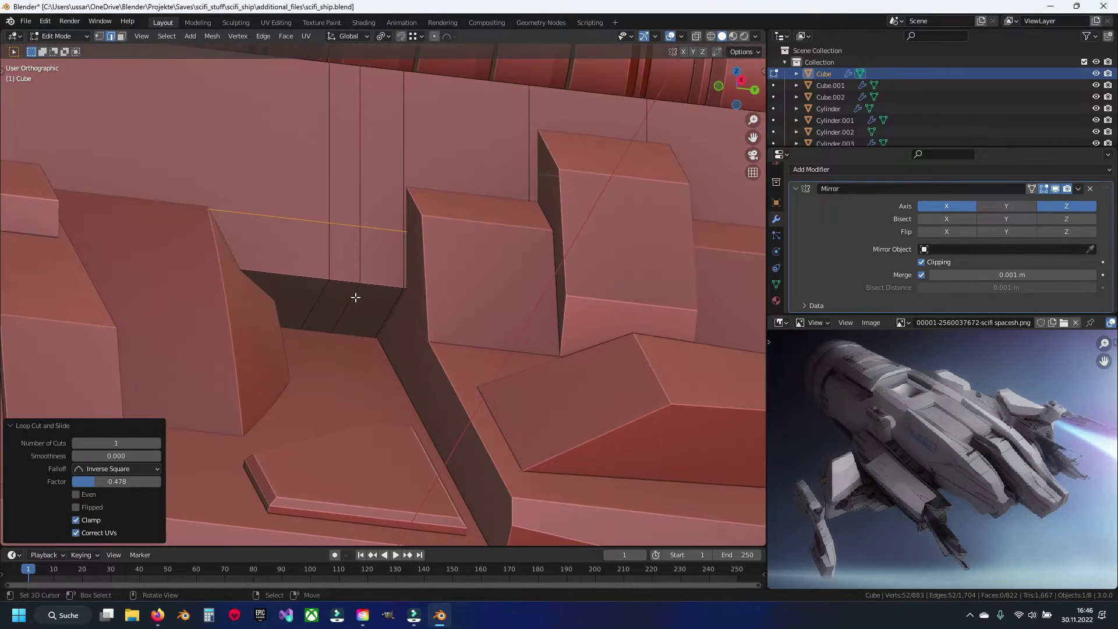
pyautogui.click(395, 246)
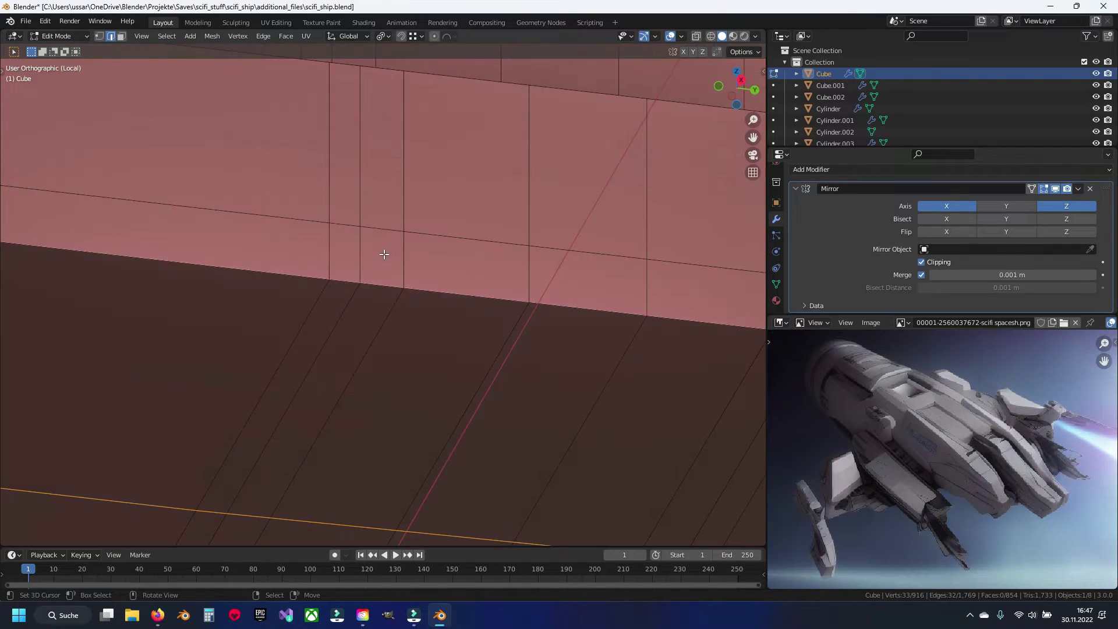
pyautogui.press('KP_Divide')
pyautogui.press('g')
pyautogui.press('g')
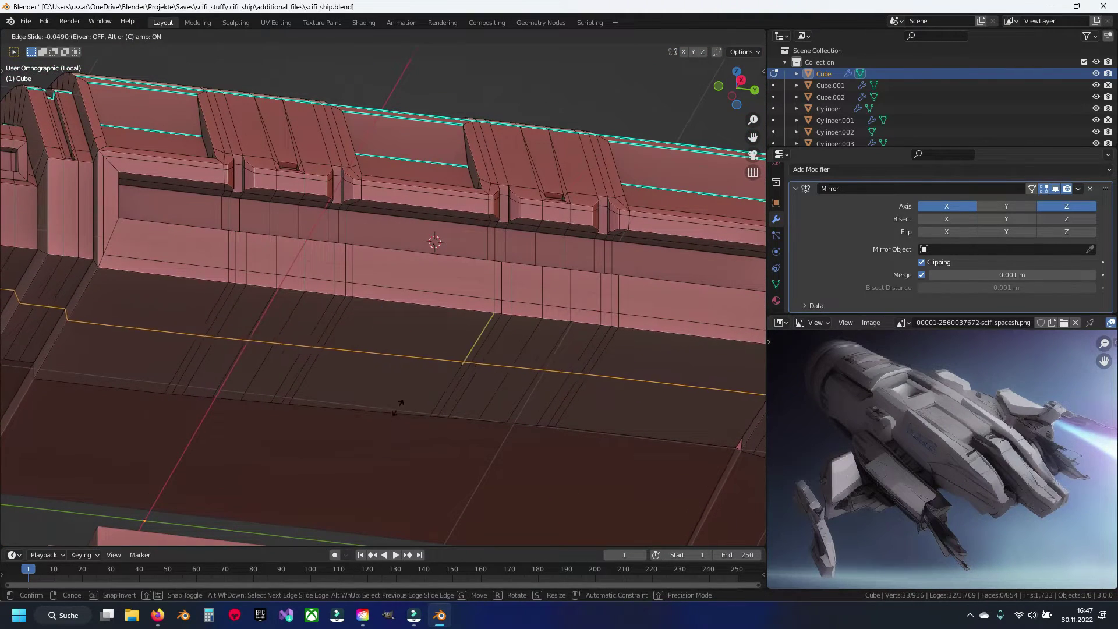
pyautogui.click(419, 373)
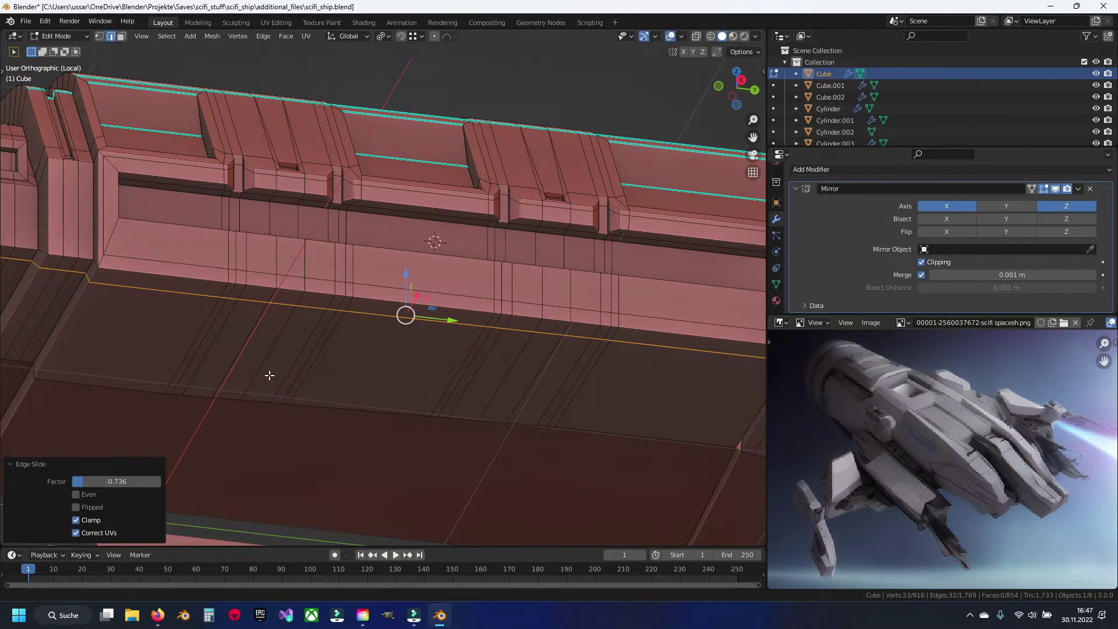
pyautogui.scroll(2, 267, 375)
# In face select mode, select two faces along the panel's lower edge.
pyautogui.press('3')
pyautogui.click(283, 297)
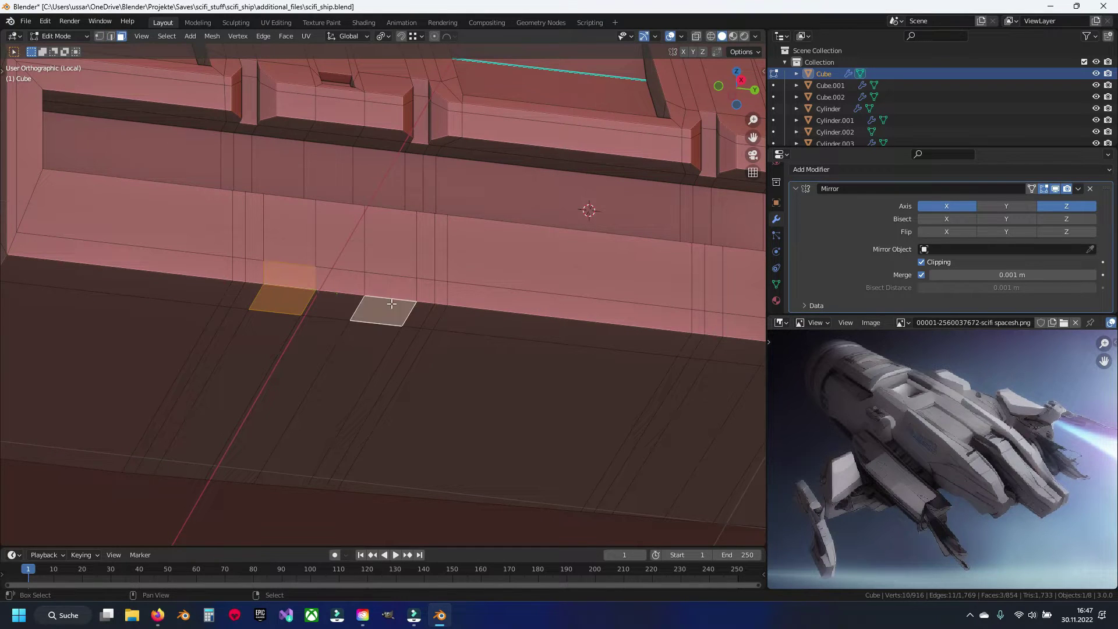
pyautogui.keyDown('shift'); pyautogui.click(391, 303); pyautogui.keyUp('shift')
pyautogui.keyDown('shift'); pyautogui.moveTo(391, 303); pyautogui.dragTo(397, 308, button='middle'); pyautogui.keyUp('shift')
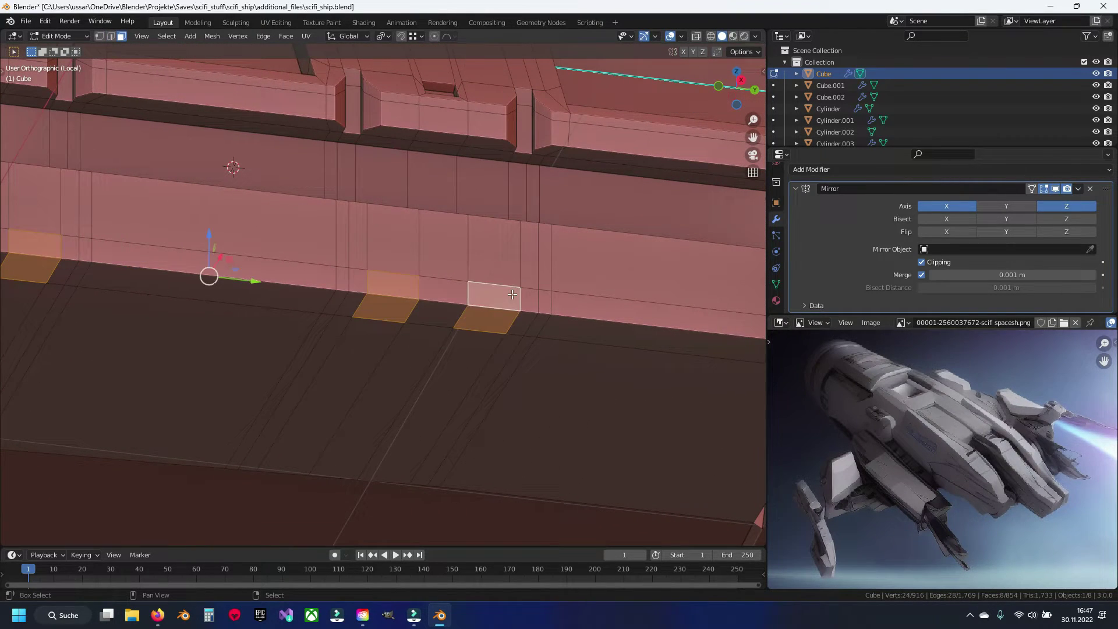
pyautogui.press('KP_Divide')
pyautogui.scroll(-4, 467, 307)
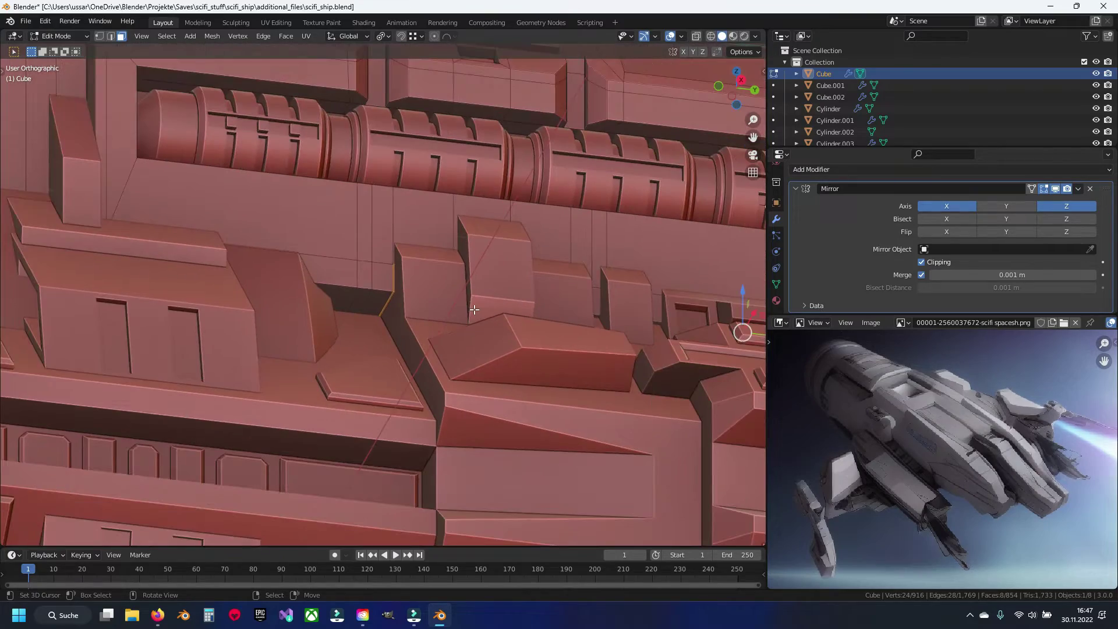
pyautogui.scroll(-2, 397, 295)
pyautogui.scroll(4, 373, 291)
# Add an adjacent face to the selection and nudge the faces slightly along Y.
pyautogui.keyDown('shift'); pyautogui.click(352, 288); pyautogui.keyUp('shift')
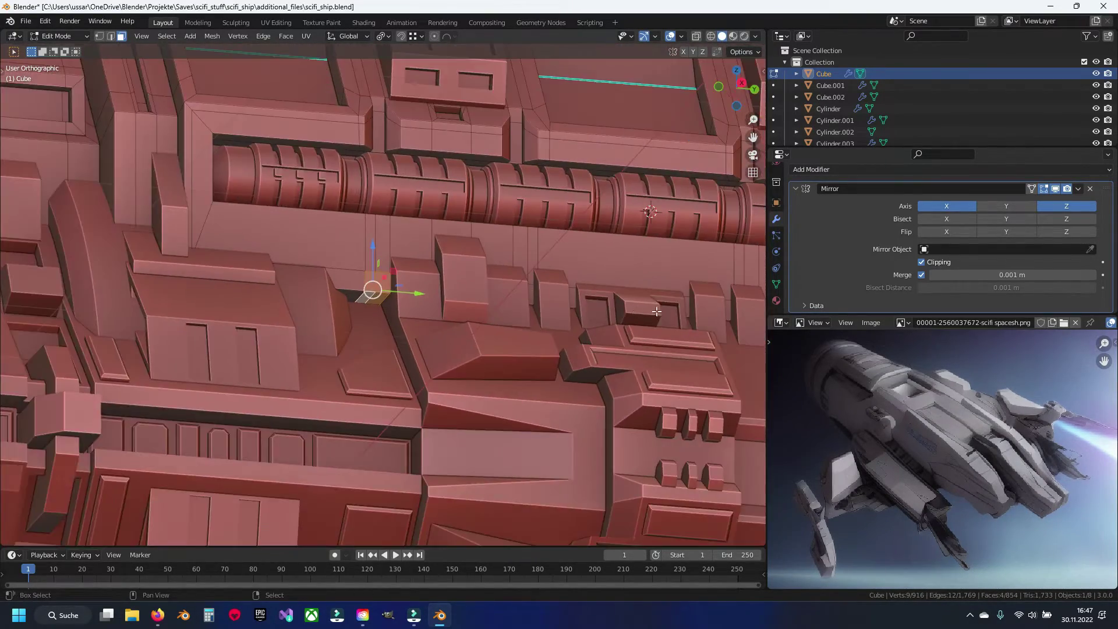
pyautogui.scroll(-3, 353, 287)
pyautogui.moveTo(378, 303)
pyautogui.mouseDown(button='middle')
pyautogui.moveTo(459, 360)
pyautogui.moveTo(345, 326)
pyautogui.moveTo(532, 352)
pyautogui.mouseUp(button='middle')
pyautogui.scroll(3, 346, 325)
pyautogui.scroll(3, 346, 326)
pyautogui.scroll(2, 532, 352)
pyautogui.moveTo(532, 352); pyautogui.dragTo(541, 346)
# Isolate the hull again and delete the selected faces to open the notch.
pyautogui.press('KP_Divide')
pyautogui.scroll(3, 517, 514)
pyautogui.scroll(3, 517, 513)
pyautogui.scroll(3, 477, 442)
pyautogui.press('x')
pyautogui.click(457, 388)
# Extrude the notch region along X, switch to edge select, and exit to Object Mode.
pyautogui.scroll(3, 433, 372)
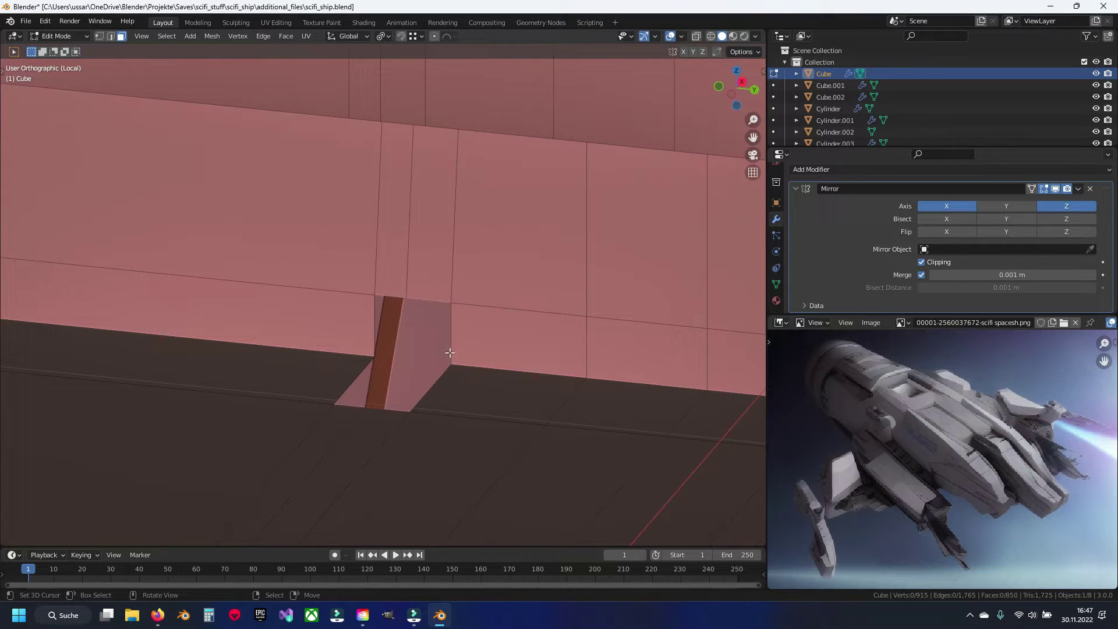
pyautogui.keyDown('shift'); pyautogui.moveTo(423, 301); pyautogui.dragTo(401, 274, button='middle'); pyautogui.keyUp('shift')
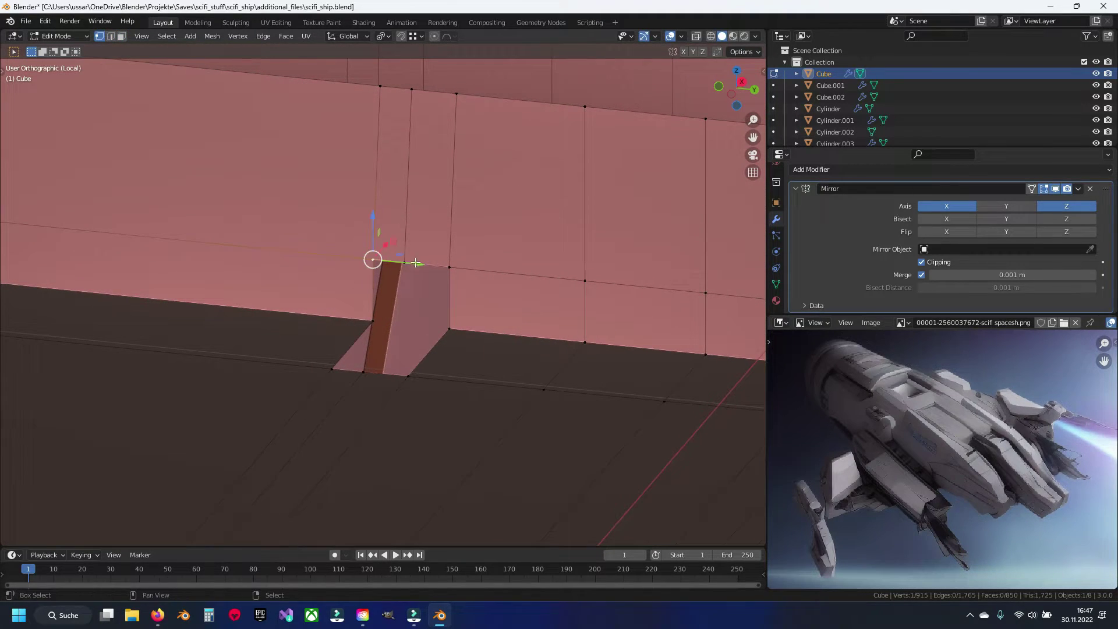
pyautogui.press('e')
pyautogui.press('x')
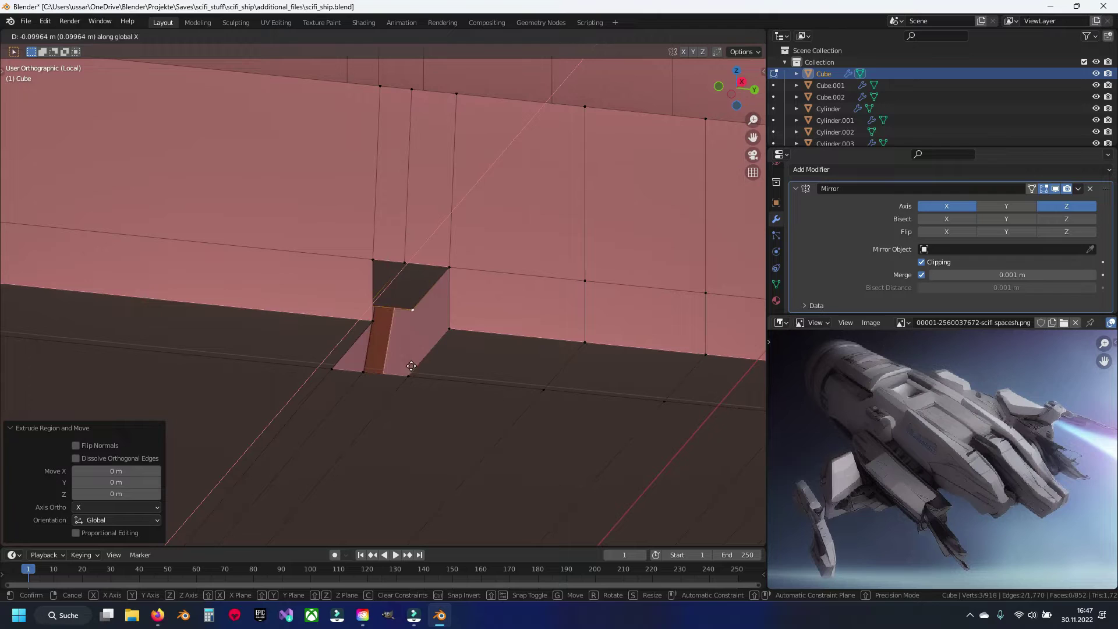
pyautogui.click(405, 377)
pyautogui.press('2')
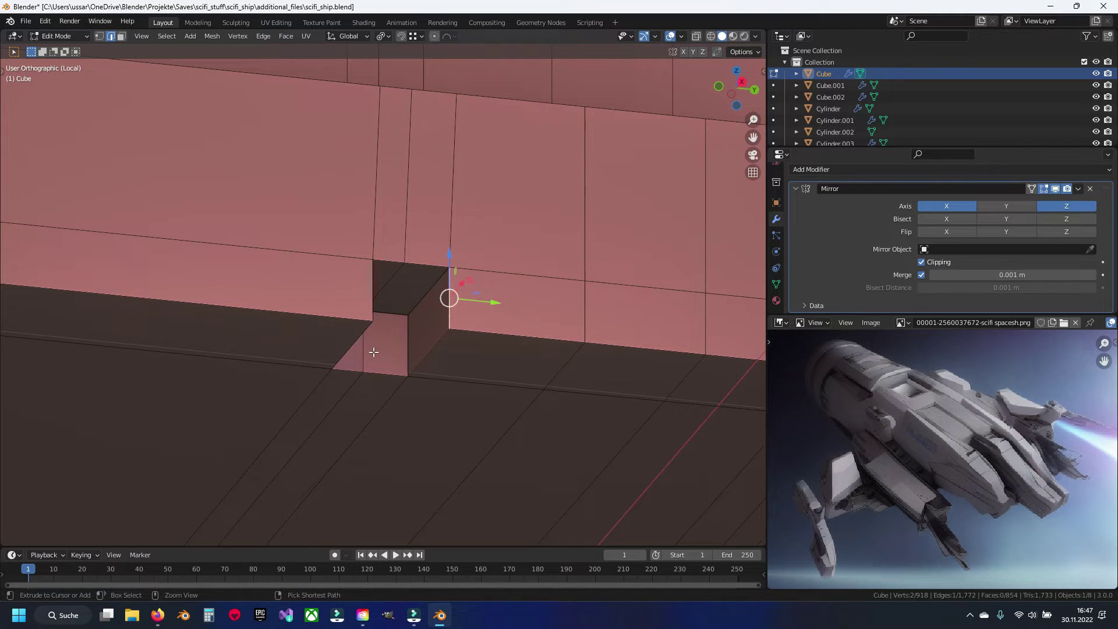
pyautogui.press('Tab')
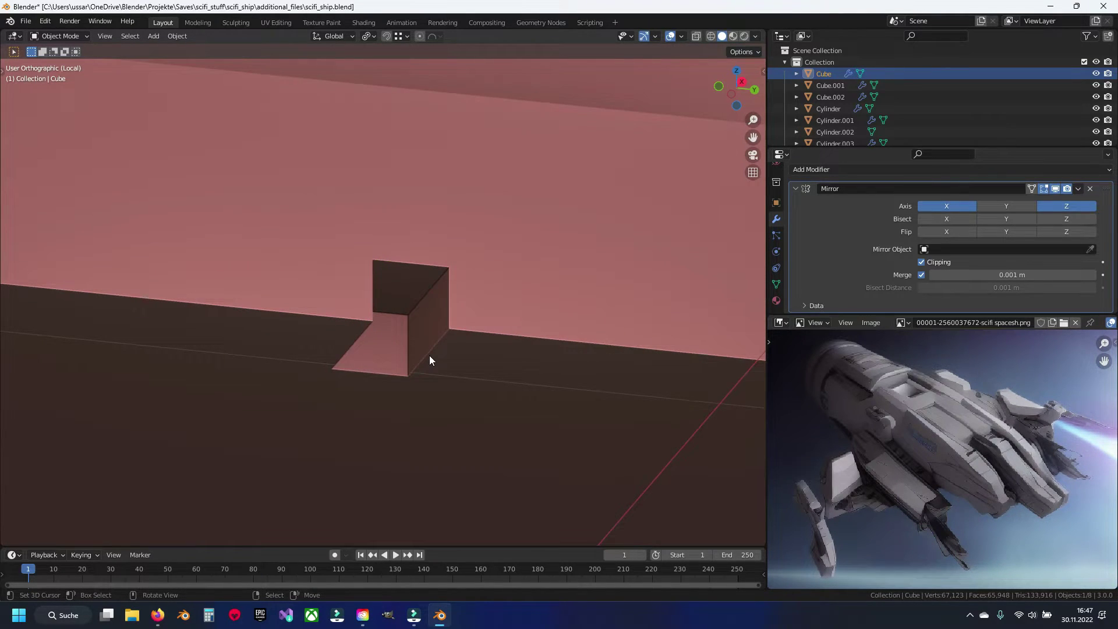
# Show the whole ship, then edit the hull cube near the notch edge.
pyautogui.press('KP_Divide')
pyautogui.scroll(-5, 429, 355)
pyautogui.moveTo(473, 328); pyautogui.dragTo(441, 336, button='middle')
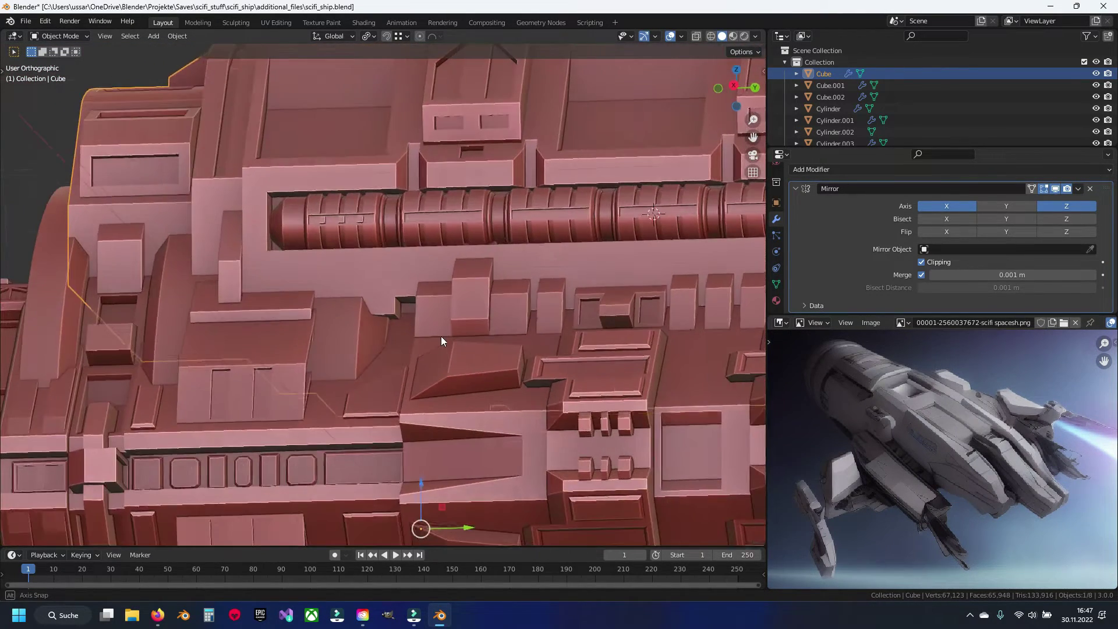
pyautogui.scroll(5, 441, 336)
pyautogui.click(431, 317)
pyautogui.press('Tab')
pyautogui.hotkey('alt', 'q')
pyautogui.scroll(1, 419, 330)
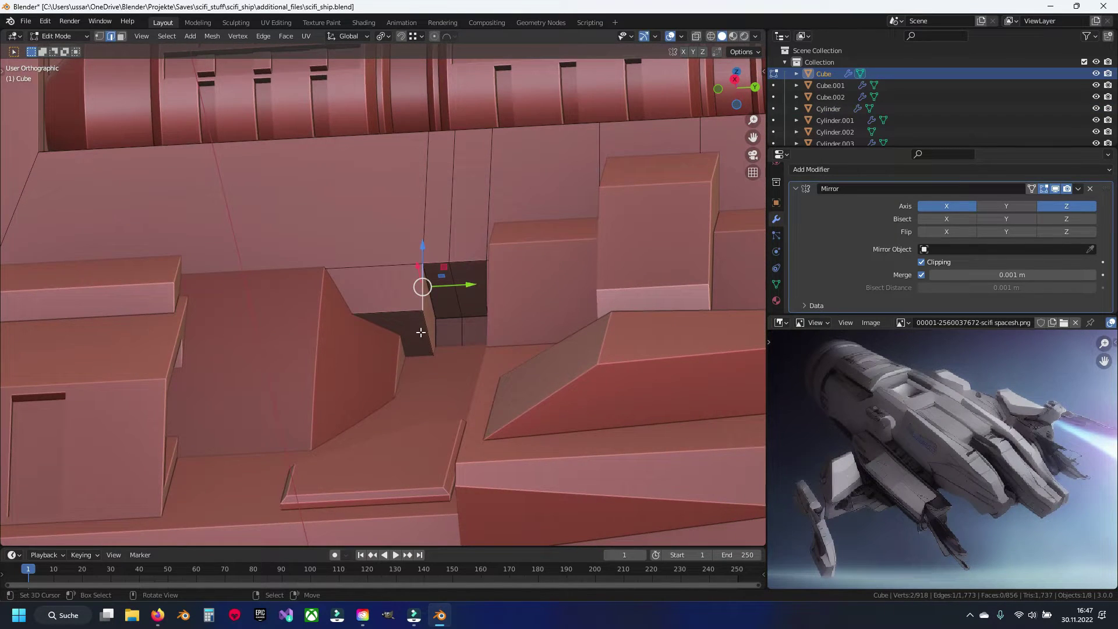
pyautogui.moveTo(428, 337); pyautogui.dragTo(466, 386, button='middle')
# Chamfer the selected notch corner edge with a bevel.
pyautogui.hotkey('ctrl', 'b')
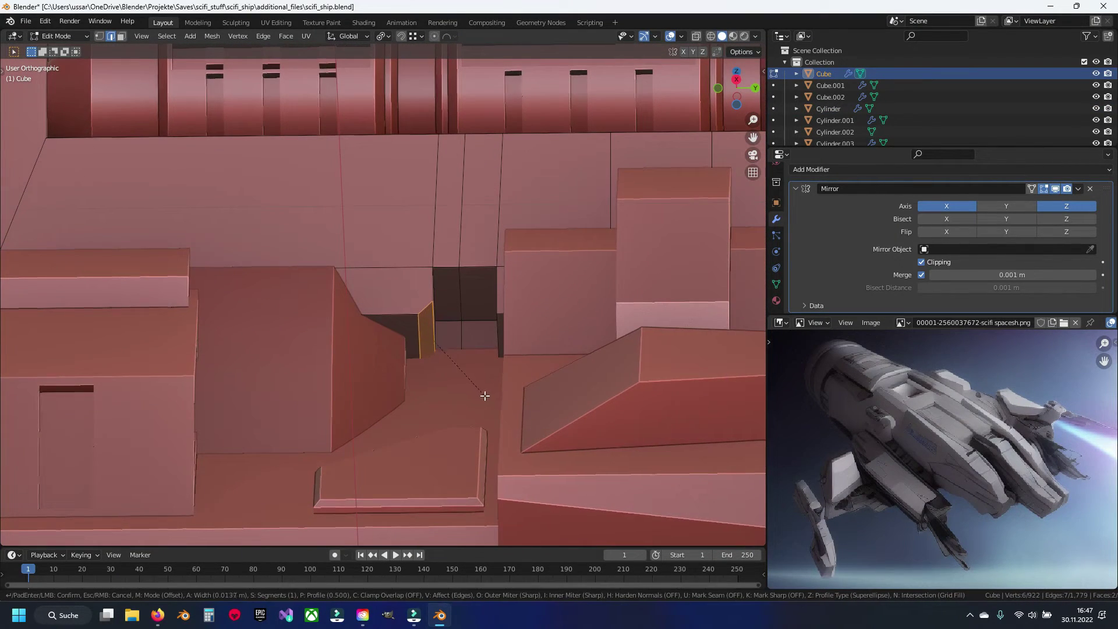
pyautogui.click(502, 419)
pyautogui.press('Tab')
pyautogui.scroll(-5, 418, 360)
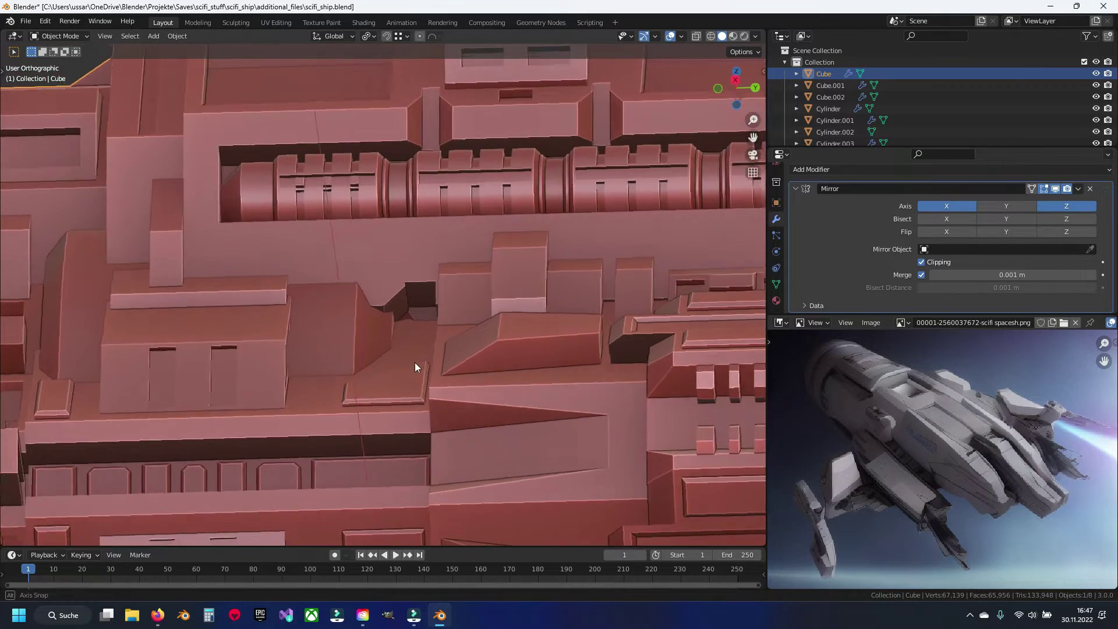
pyautogui.scroll(2, 418, 381)
pyautogui.scroll(3, 410, 348)
# Isolate the hull cube, frame the selected edge, and save the ship file.
pyautogui.press('Tab')
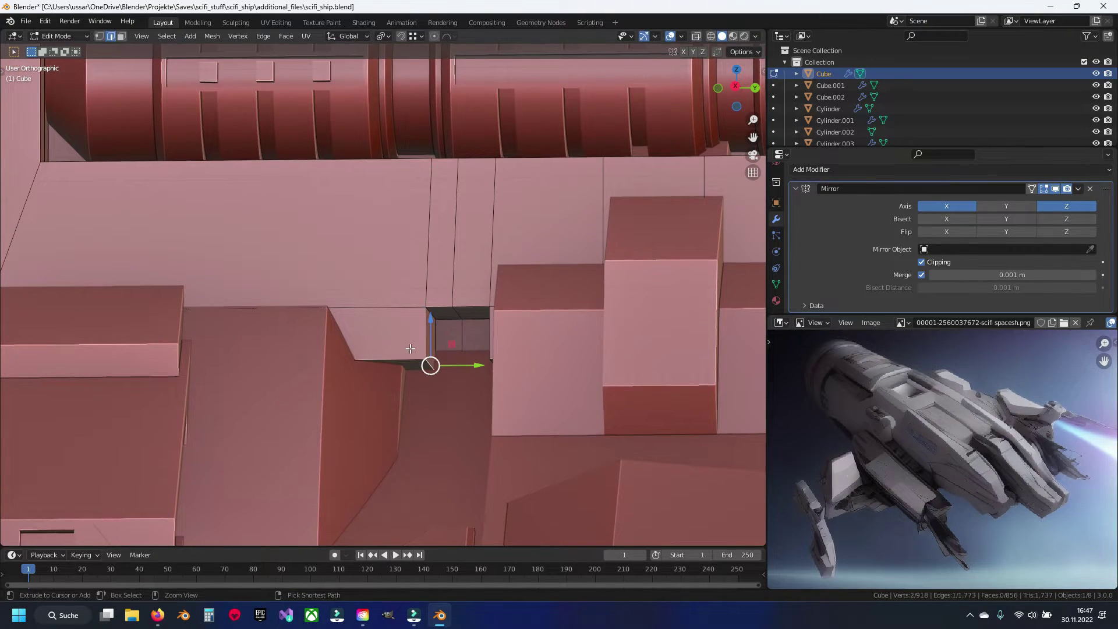
pyautogui.press('KP_Divide')
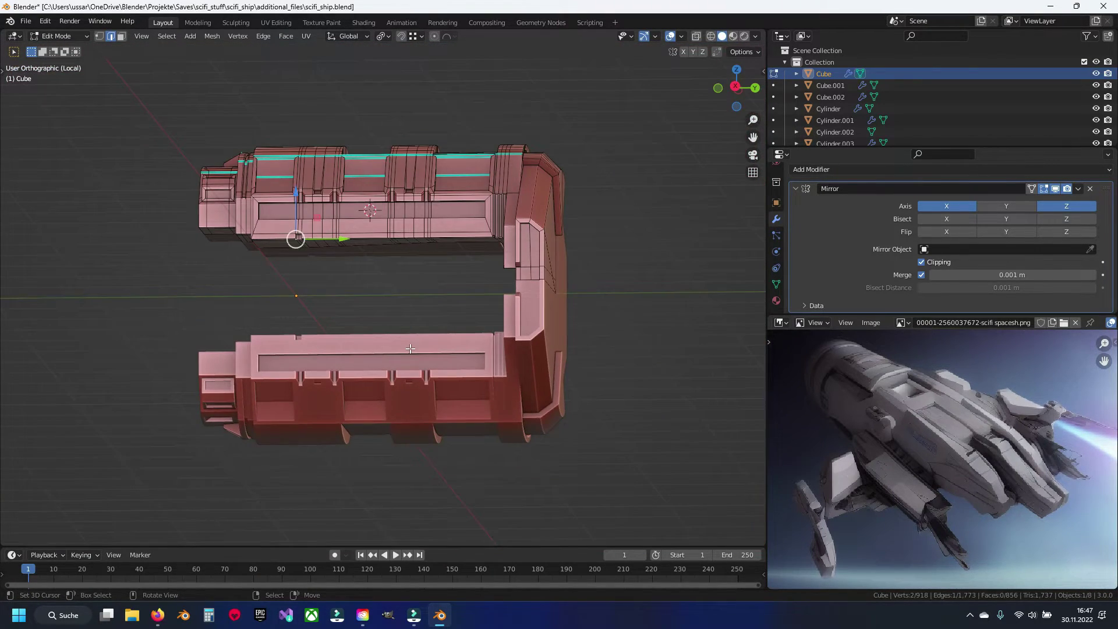
pyautogui.press('KP_Decimal')
pyautogui.hotkey('ctrl', 's')
# Select all hull geometry and merge duplicate vertices.
pyautogui.moveTo(451, 332)
pyautogui.mouseDown(button='middle')
pyautogui.moveTo(457, 279)
pyautogui.moveTo(395, 304)
pyautogui.mouseUp(button='middle')
pyautogui.hotkey('ctrl', 'b')
pyautogui.press('Escape')
pyautogui.moveTo(424, 337); pyautogui.dragTo(400, 357, button='middle')
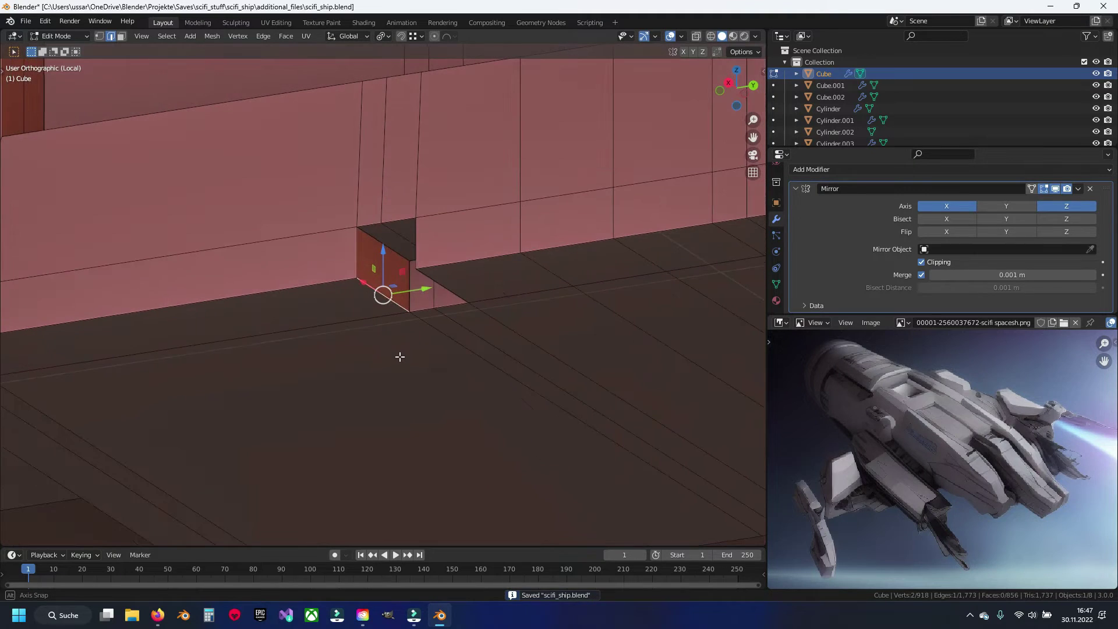
pyautogui.press('a')
pyautogui.hotkey('alt', 'a')
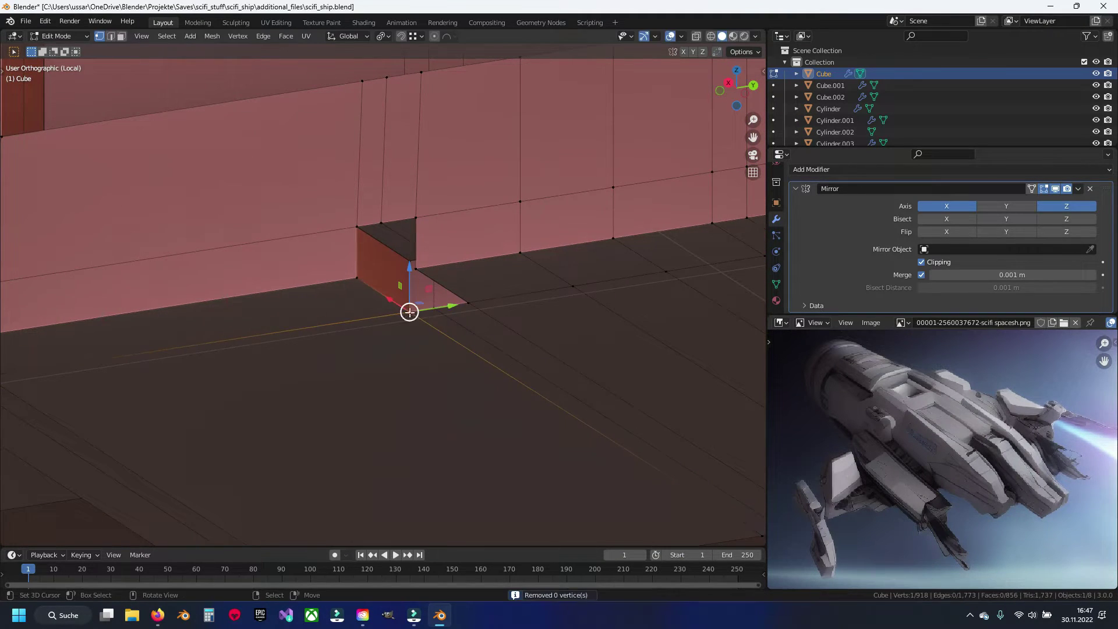
# Slide the selected notch edge slightly along Y.
pyautogui.scroll(1, 411, 312)
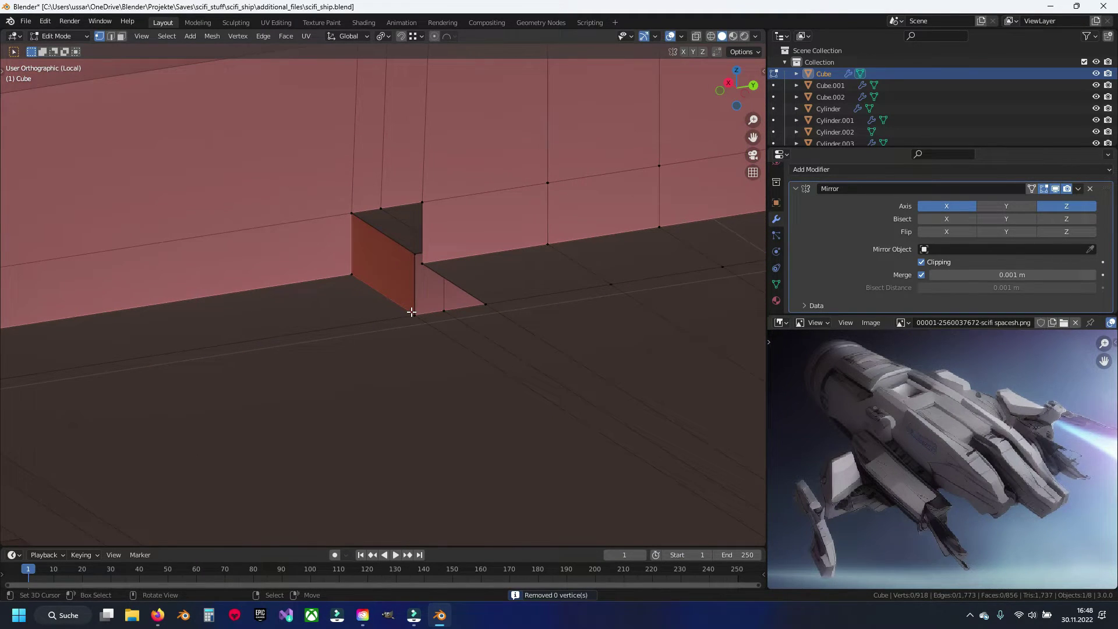
pyautogui.scroll(1, 411, 313)
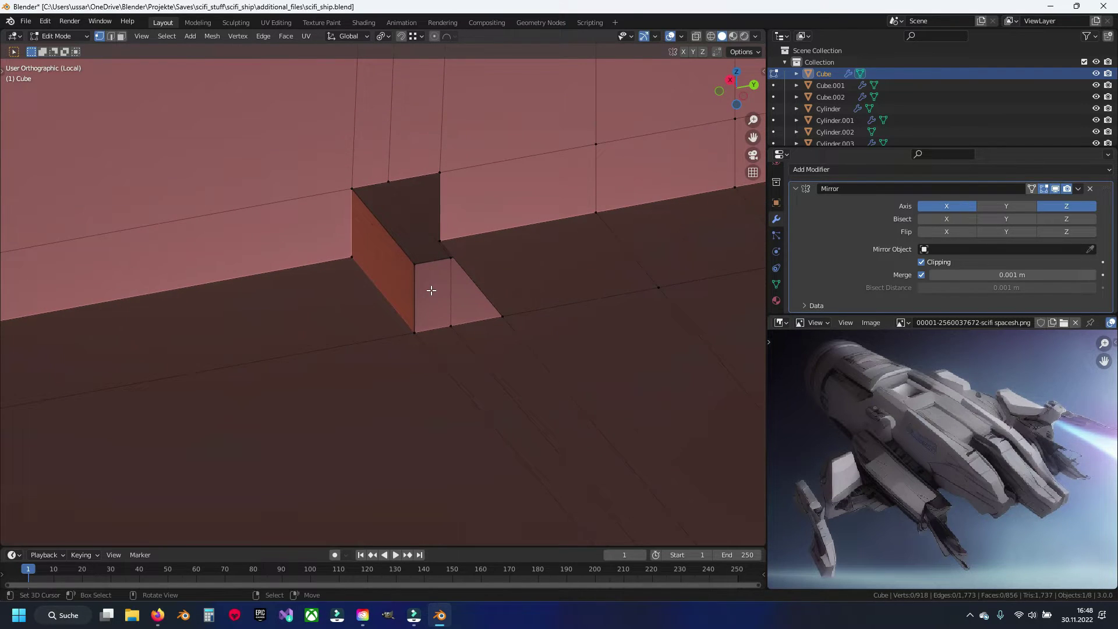
pyautogui.scroll(-2, 433, 288)
pyautogui.scroll(-2, 455, 297)
pyautogui.moveTo(414, 270)
pyautogui.mouseDown(button='middle')
pyautogui.moveTo(365, 249)
pyautogui.moveTo(412, 290)
pyautogui.mouseUp(button='middle')
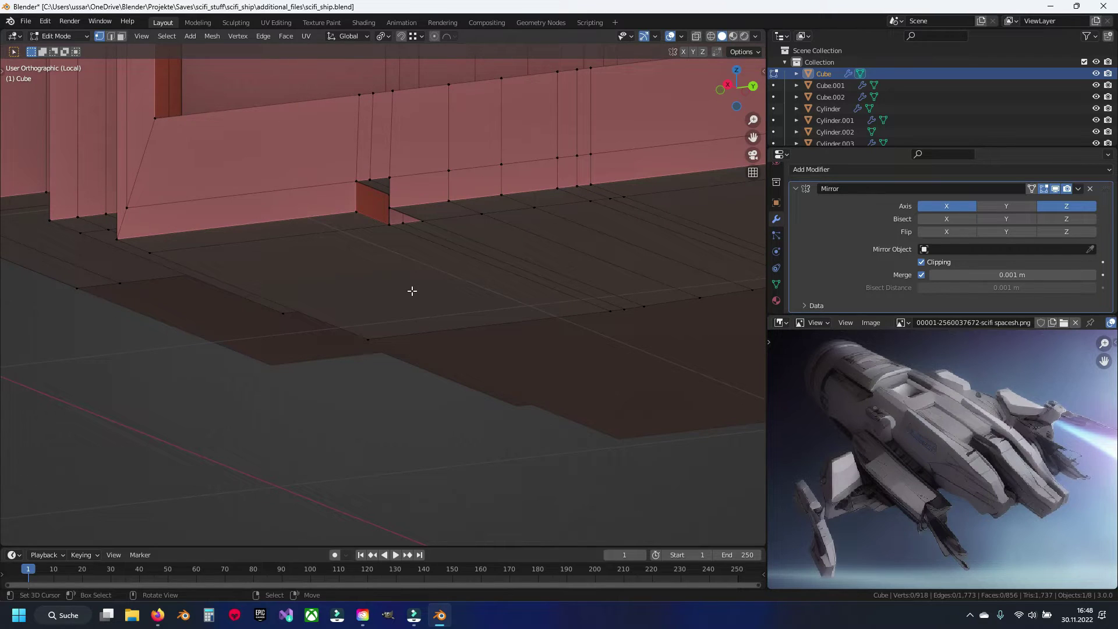
pyautogui.moveTo(480, 243); pyautogui.dragTo(463, 243)
# Leave isolation and offset the notch edge 0.008995 m along Y.
pyautogui.press('KP_Divide')
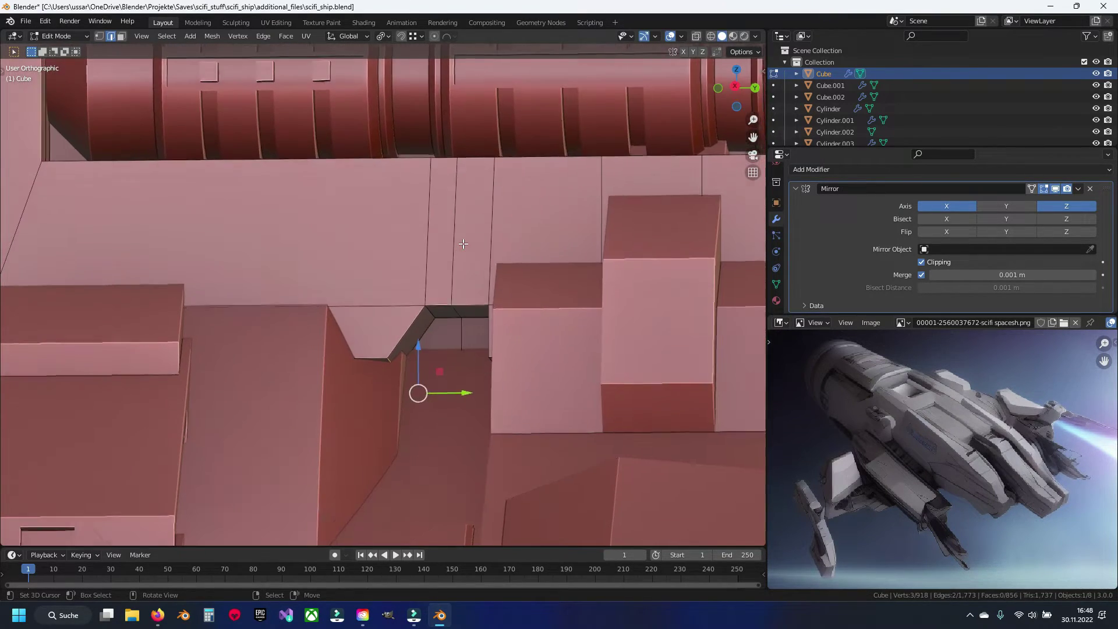
pyautogui.press('Tab')
pyautogui.press('Tab')
pyautogui.scroll(5, 403, 250)
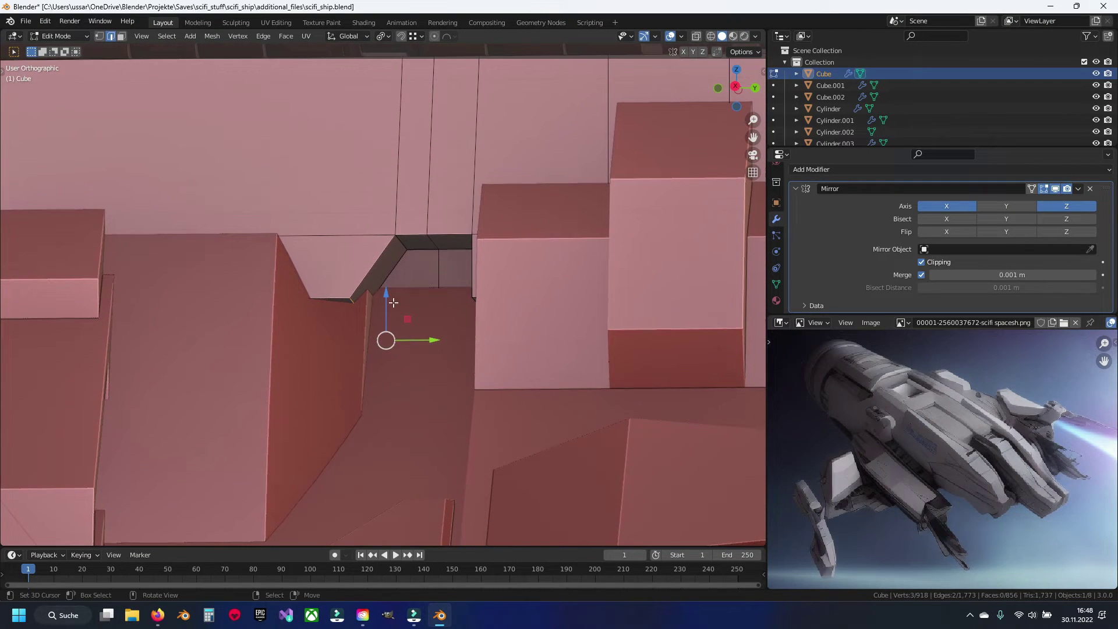
pyautogui.moveTo(438, 360); pyautogui.dragTo(458, 360)
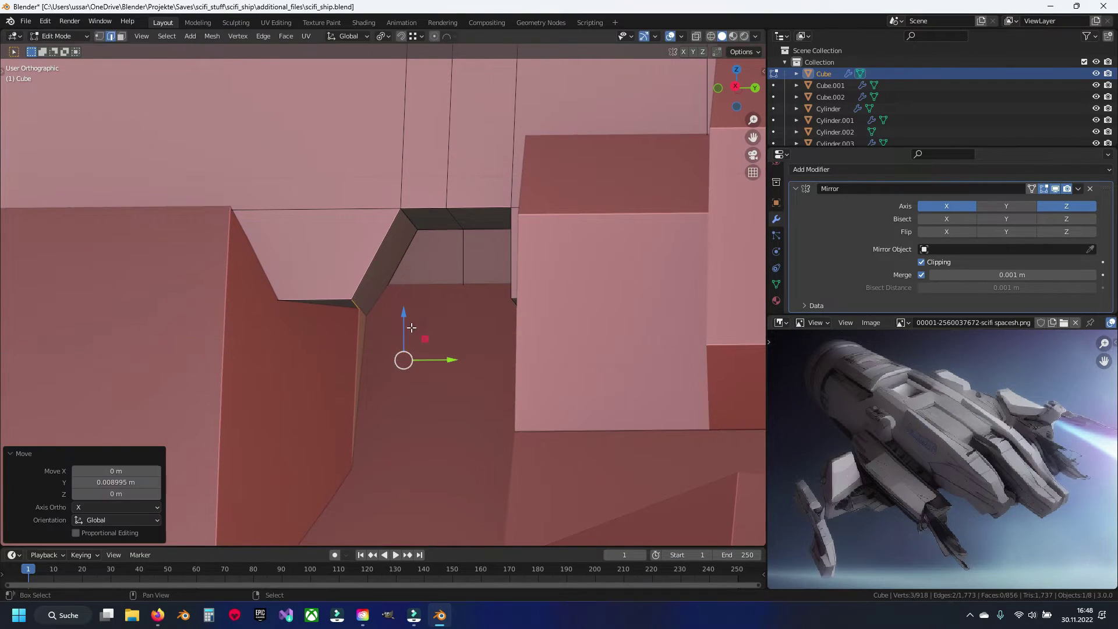
pyautogui.keyDown('shift'); pyautogui.moveTo(374, 313); pyautogui.dragTo(436, 236, button='middle'); pyautogui.keyUp('shift')
pyautogui.scroll(2, 436, 236)
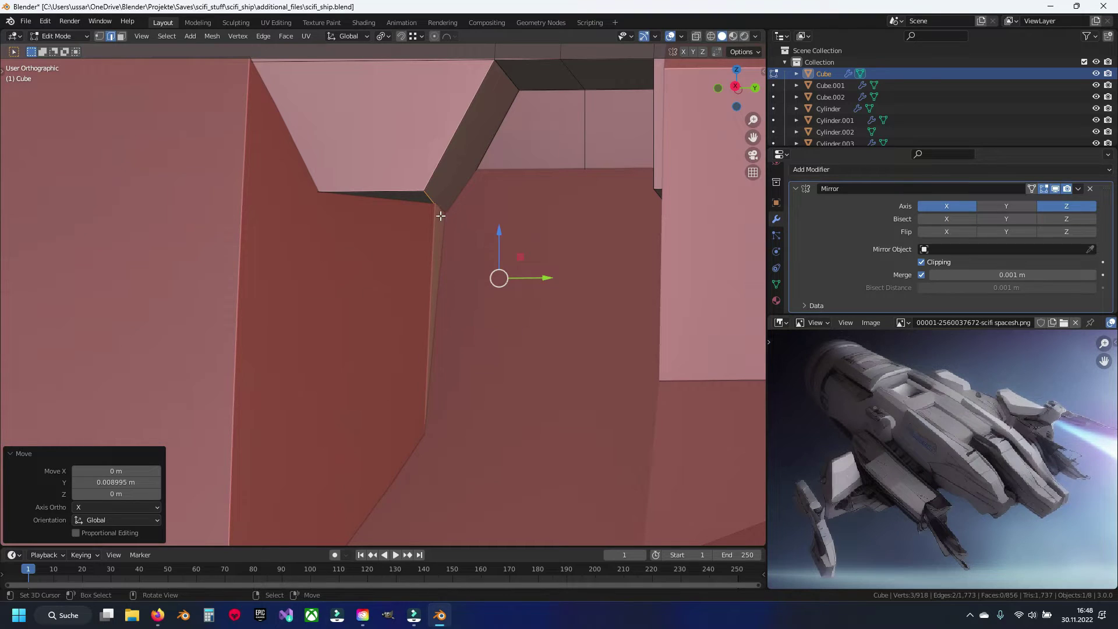
pyautogui.press('y')
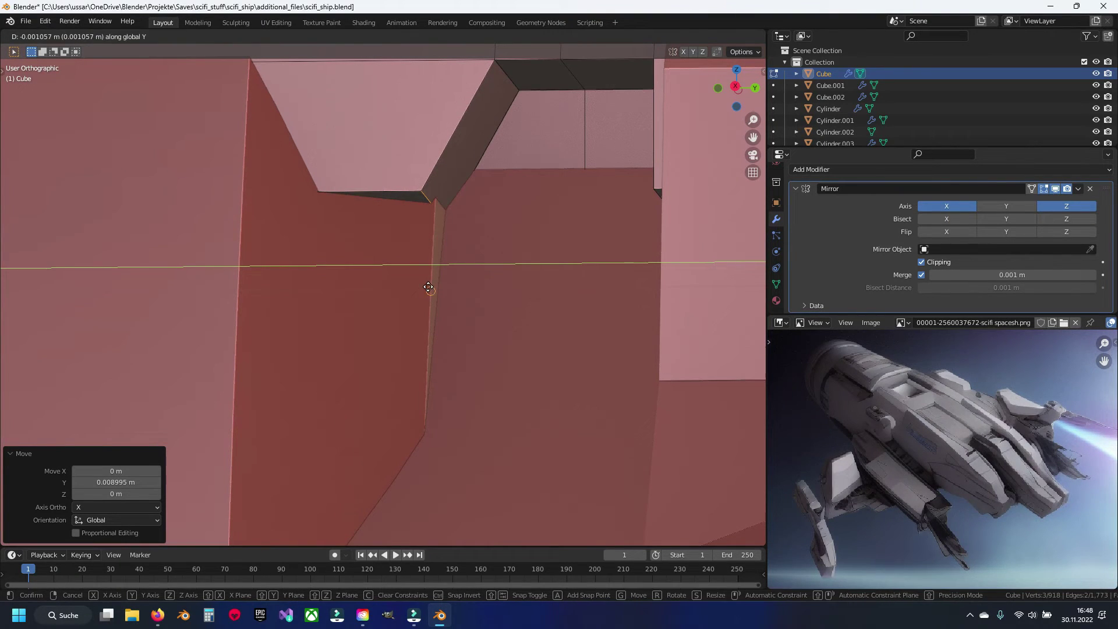
pyautogui.click(427, 287)
pyautogui.scroll(-1, 427, 287)
# On the Cylinder, select a face loop and start scaling it flat along Y.
pyautogui.press('Tab')
pyautogui.moveTo(428, 286)
pyautogui.mouseDown(button='middle')
pyautogui.moveTo(384, 298)
pyautogui.moveTo(411, 320)
pyautogui.moveTo(403, 289)
pyautogui.moveTo(432, 211)
pyautogui.moveTo(378, 392)
pyautogui.moveTo(392, 355)
pyautogui.moveTo(337, 380)
pyautogui.mouseUp(button='middle')
pyautogui.scroll(3, 394, 305)
pyautogui.press('Tab')
pyautogui.hotkey('alt', 'q')
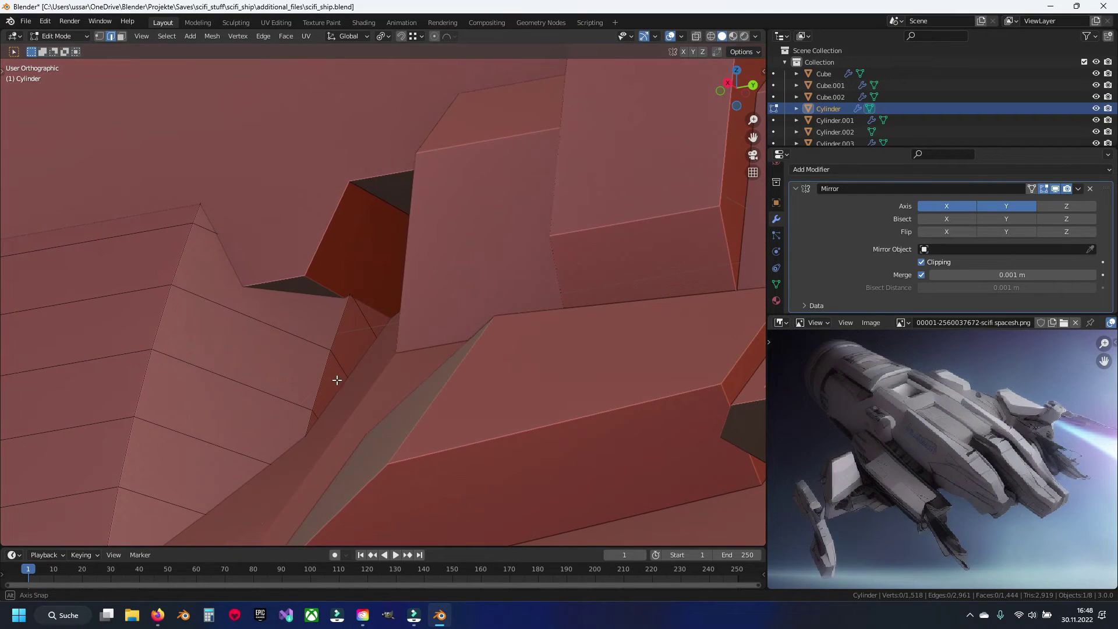
pyautogui.keyDown('alt'); pyautogui.click(339, 365); pyautogui.keyUp('alt')
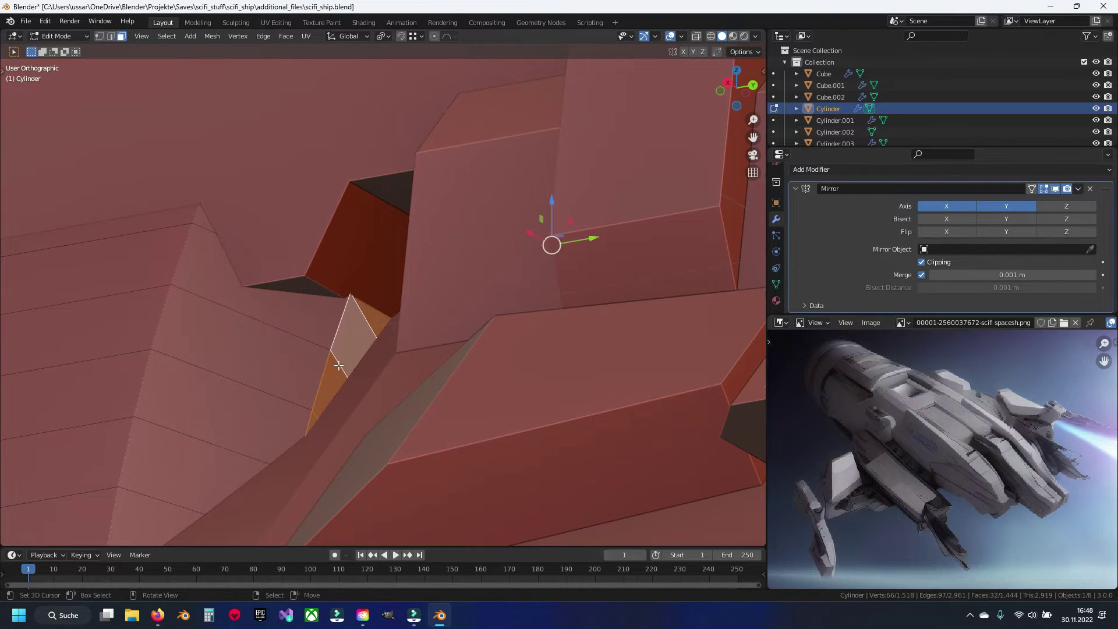
pyautogui.moveTo(339, 365); pyautogui.dragTo(362, 365, button='middle')
pyautogui.press('s')
pyautogui.press('y')
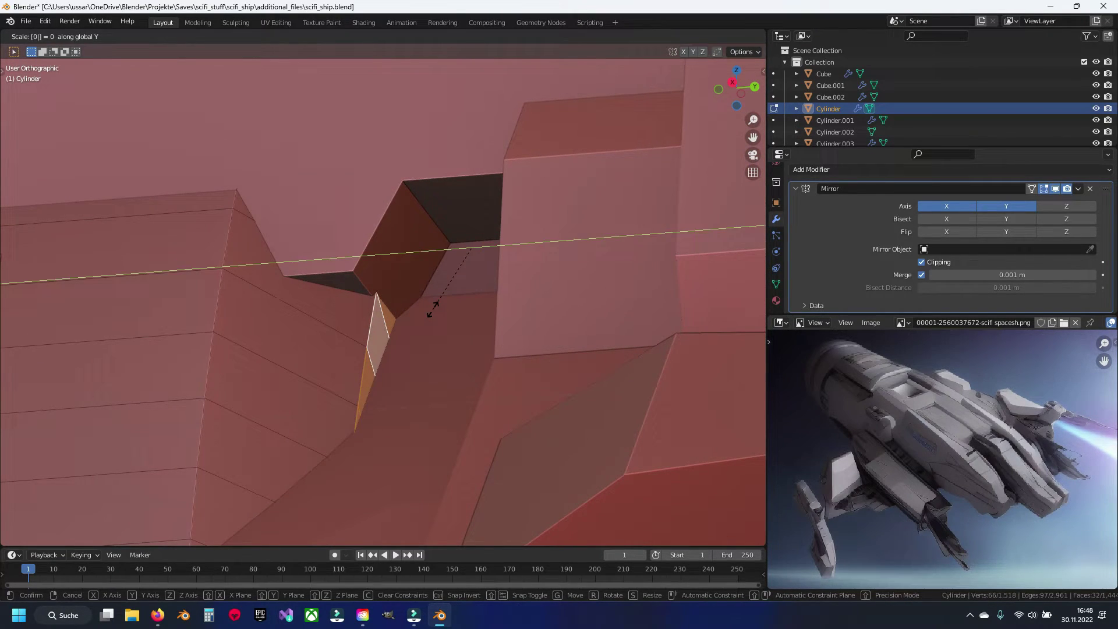
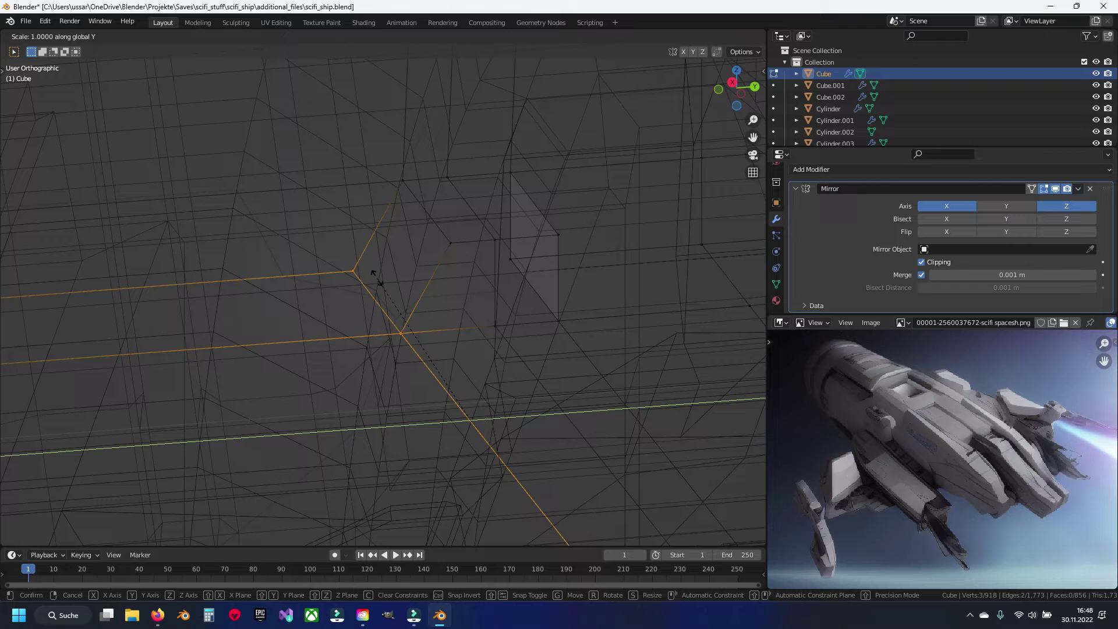
# Flatten the Cube's selected vertices to zero along Y.
pyautogui.press('Return')
pyautogui.hotkey('shift', 'z')
pyautogui.scroll(2, 376, 278)
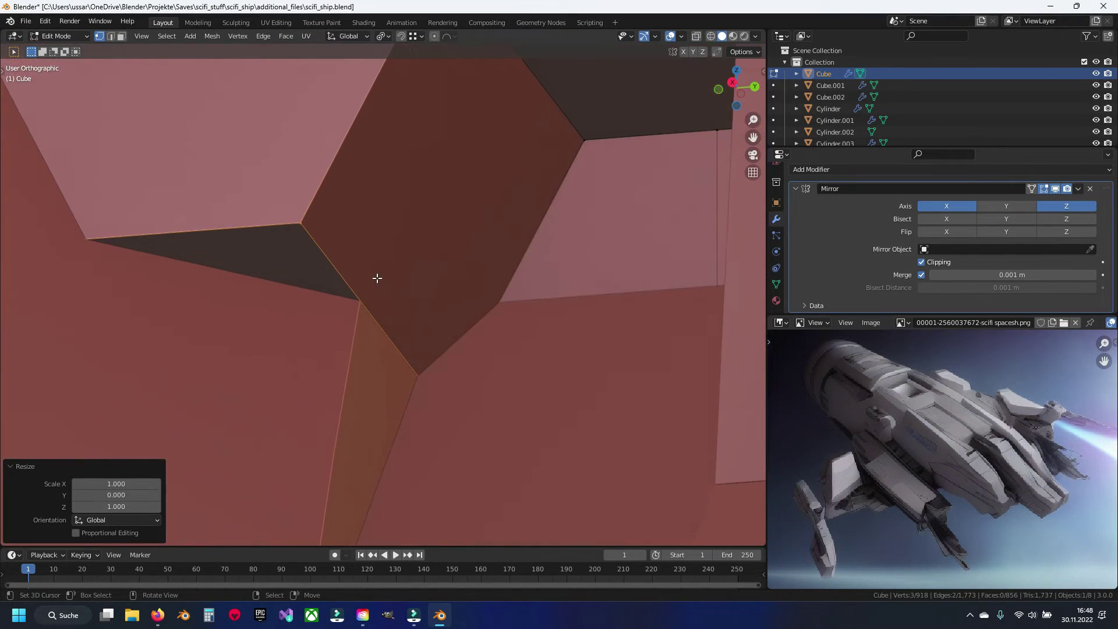
pyautogui.scroll(-3, 463, 277)
pyautogui.scroll(-3, 465, 277)
pyautogui.moveTo(465, 277)
pyautogui.mouseDown(button='middle')
pyautogui.moveTo(410, 305)
pyautogui.moveTo(425, 312)
pyautogui.moveTo(434, 271)
pyautogui.mouseUp(button='middle')
pyautogui.scroll(4, 496, 213)
# Extrude the notch's side face inward into the hull block.
pyautogui.click(496, 216)
pyautogui.press('Tab')
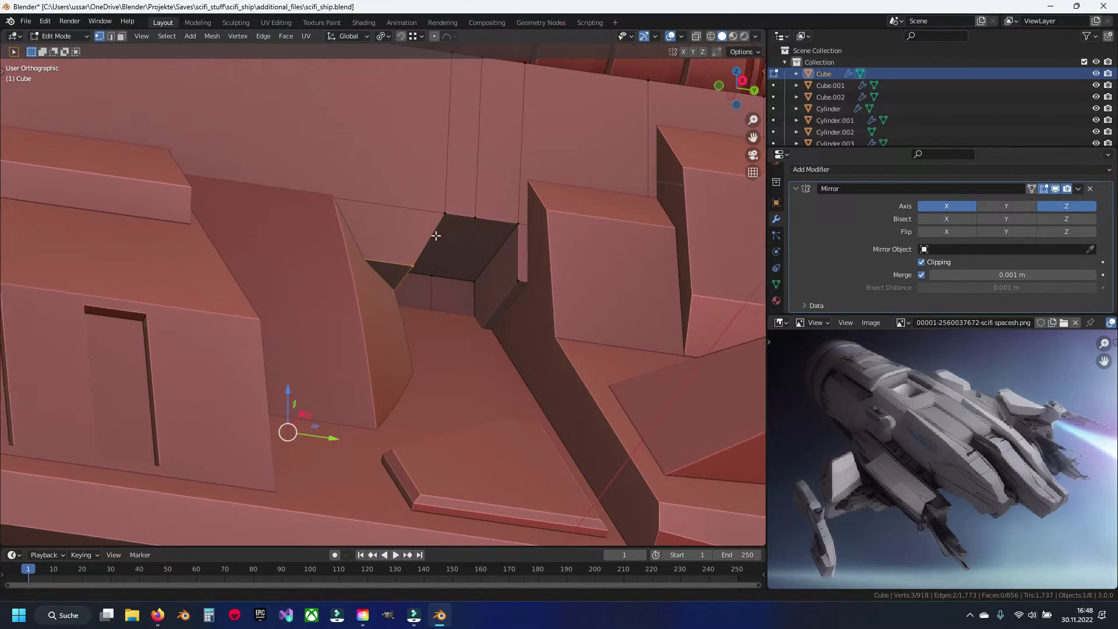
pyautogui.moveTo(434, 290); pyautogui.dragTo(464, 332, button='middle')
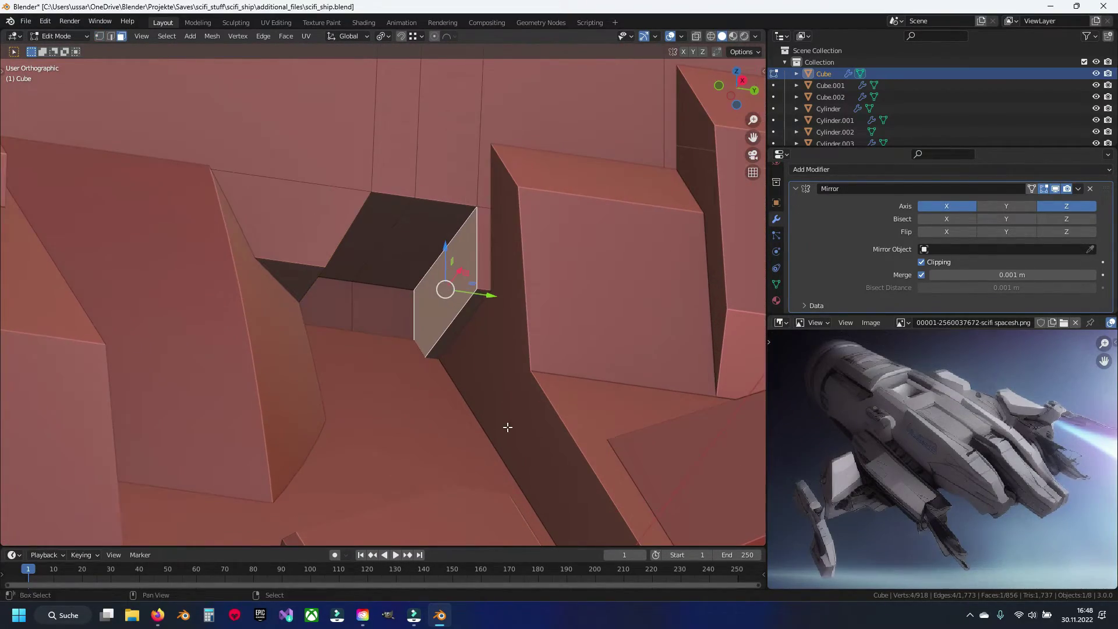
pyautogui.moveTo(507, 427); pyautogui.dragTo(499, 325, button='middle')
pyautogui.press('e')
pyautogui.click(491, 343)
pyautogui.press('Tab')
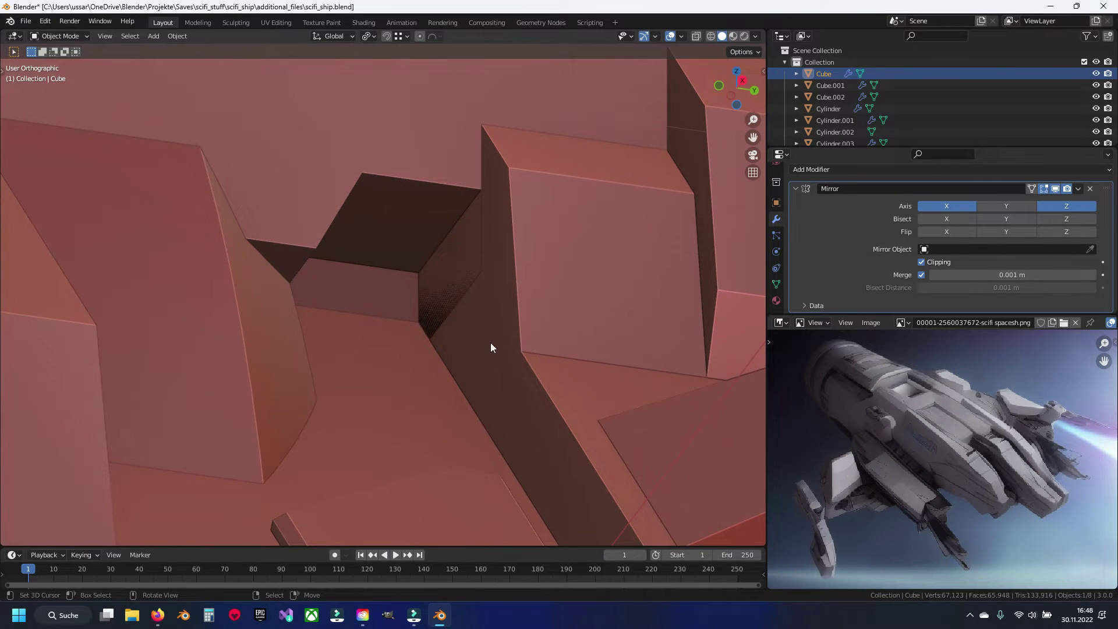
# Deselect the Cube and orbit around the hull to inspect the recessed notch.
pyautogui.hotkey('alt', 'a')
pyautogui.scroll(-5, 493, 348)
pyautogui.moveTo(419, 336)
pyautogui.mouseDown(button='middle')
pyautogui.moveTo(357, 369)
pyautogui.moveTo(361, 336)
pyautogui.moveTo(359, 374)
pyautogui.moveTo(395, 396)
pyautogui.moveTo(381, 317)
pyautogui.mouseUp(button='middle')
pyautogui.scroll(-5, 364, 337)
pyautogui.press('Tab')
pyautogui.scroll(5, 391, 315)
pyautogui.press('Tab')
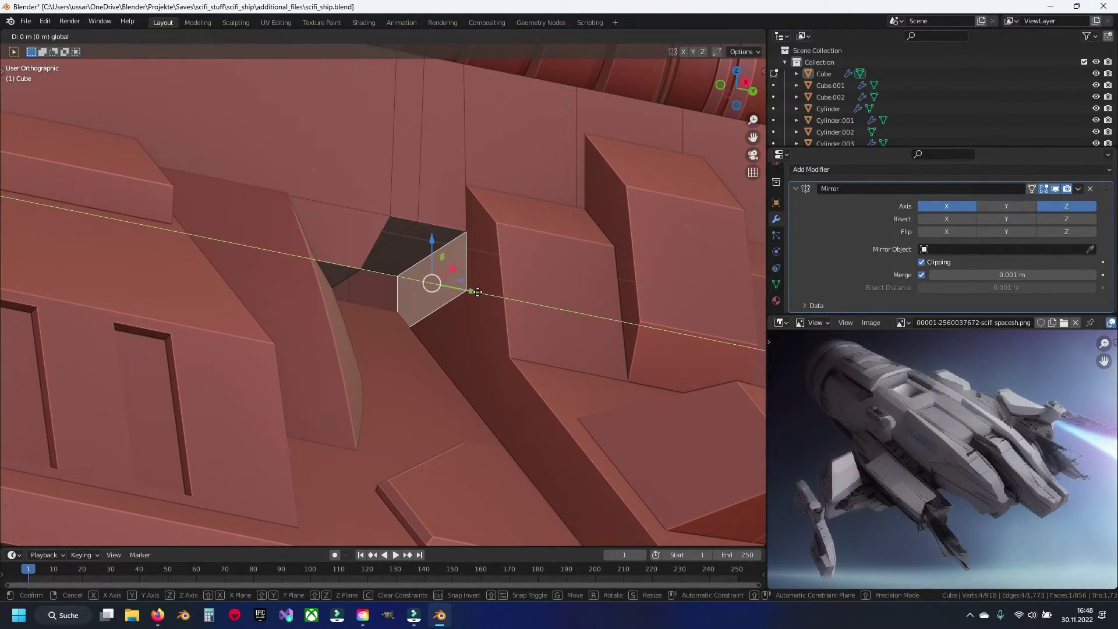
pyautogui.scroll(-2, 459, 319)
pyautogui.scroll(-4, 459, 319)
pyautogui.moveTo(460, 320)
pyautogui.mouseDown(button='middle')
pyautogui.moveTo(439, 332)
pyautogui.moveTo(397, 316)
pyautogui.moveTo(431, 319)
pyautogui.moveTo(368, 333)
pyautogui.moveTo(379, 344)
pyautogui.mouseUp(button='middle')
pyautogui.scroll(3, 358, 323)
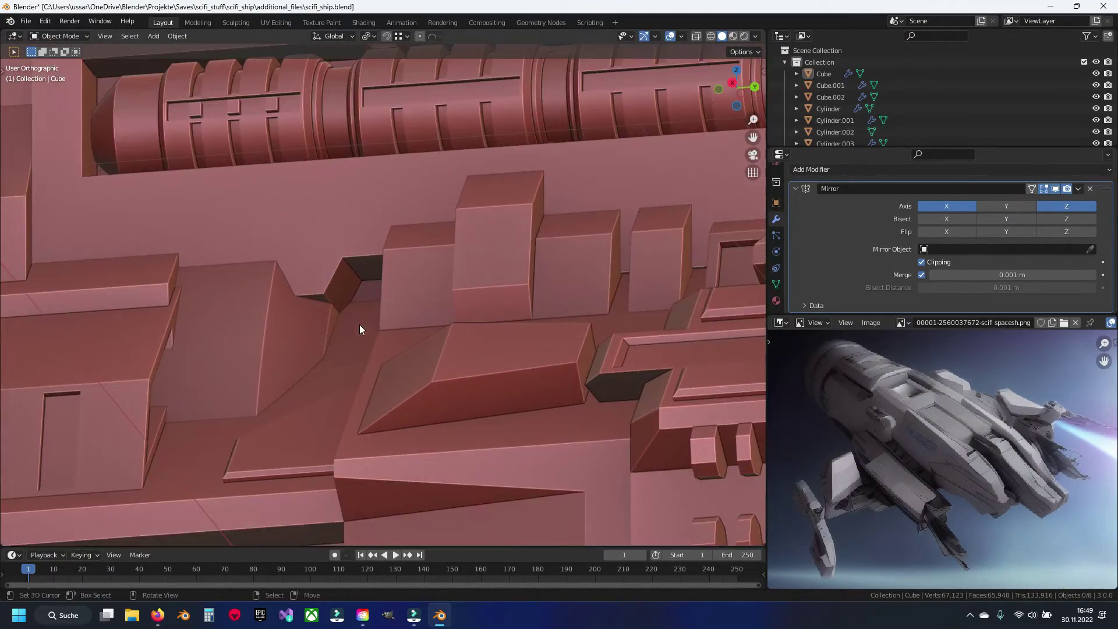
# Select the Cylinder hull part, enter its mesh editing, and save the file.
pyautogui.scroll(2, 358, 324)
pyautogui.click(363, 326)
pyautogui.press('Tab')
pyautogui.scroll(-3, 335, 339)
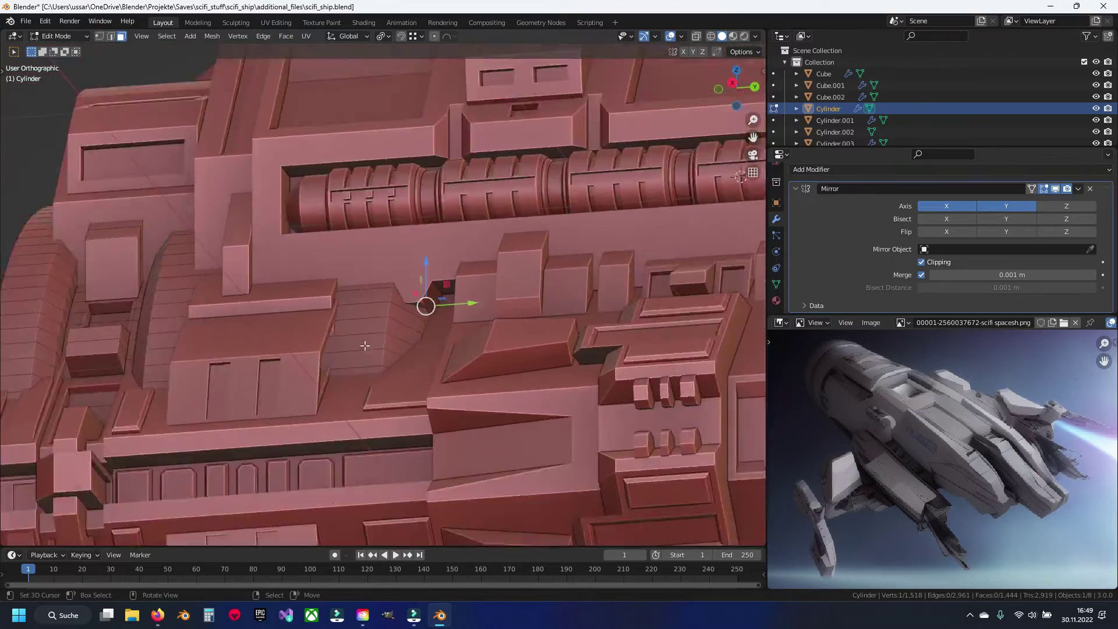
pyautogui.press('a')
pyautogui.moveTo(334, 338)
pyautogui.mouseDown(button='middle')
pyautogui.moveTo(408, 372)
pyautogui.moveTo(362, 346)
pyautogui.moveTo(398, 265)
pyautogui.moveTo(414, 270)
pyautogui.moveTo(377, 296)
pyautogui.mouseUp(button='middle')
pyautogui.scroll(5, 362, 346)
pyautogui.hotkey('alt', 'a')
pyautogui.hotkey('ctrl', 's')
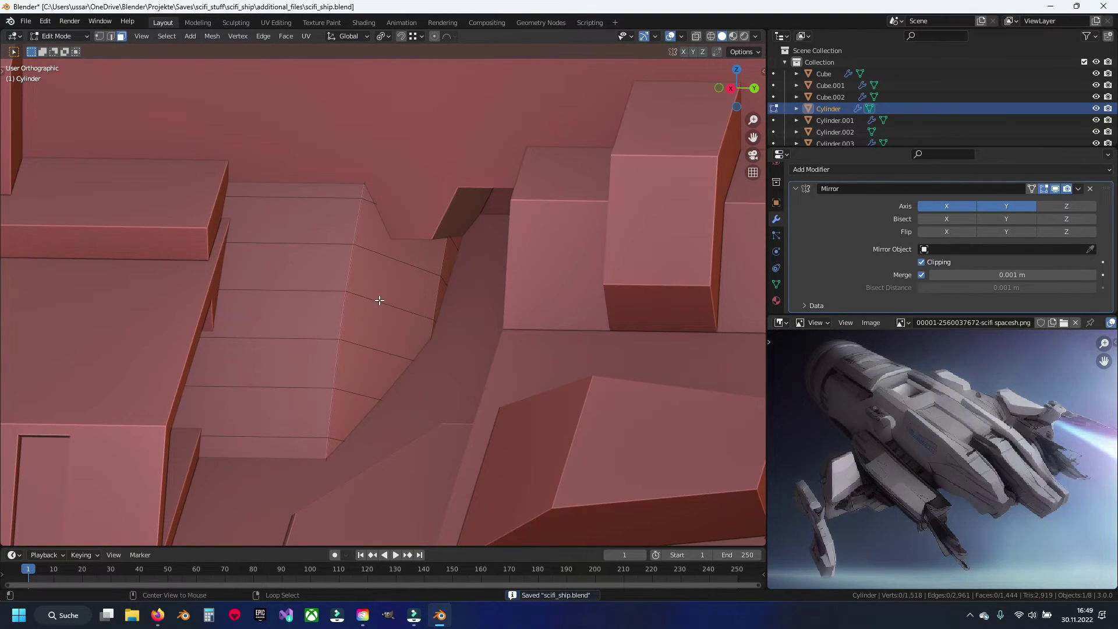
# Select two rings of Cylinder faces, checking them in wireframe.
pyautogui.keyDown('alt'); pyautogui.click(379, 300); pyautogui.keyUp('alt')
pyautogui.rightClick(379, 299)
pyautogui.press('Escape')
pyautogui.hotkey('shift', 'z')
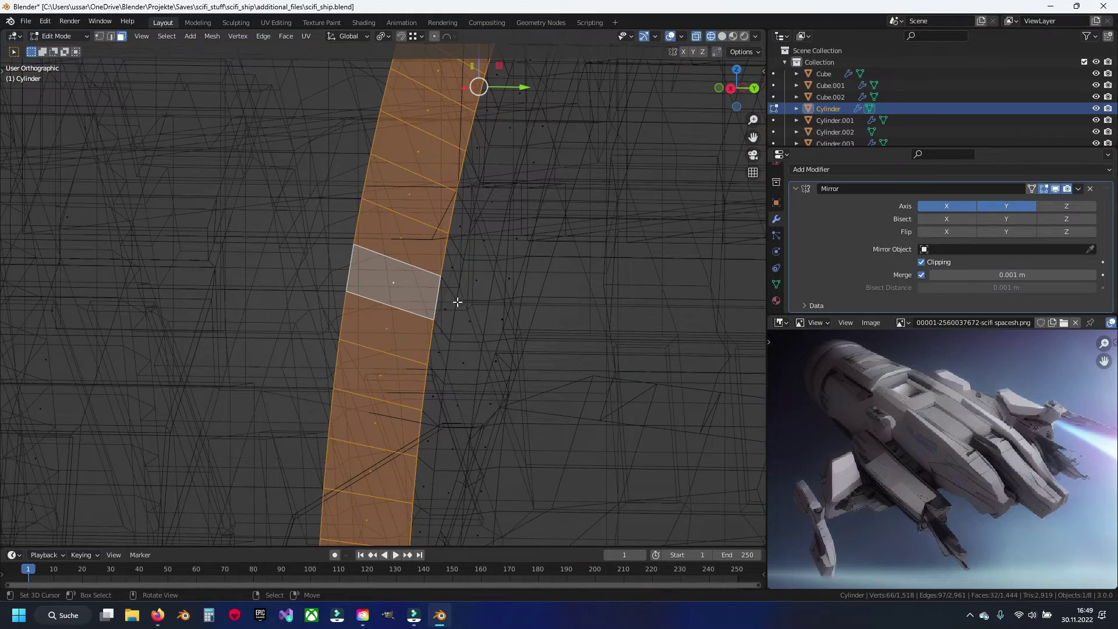
pyautogui.keyDown('alt'); pyautogui.keyDown('shift'); pyautogui.click(457, 302); pyautogui.keyUp('shift'); pyautogui.keyUp('alt')
pyautogui.scroll(-3, 449, 287)
pyautogui.scroll(5, 449, 288)
pyautogui.hotkey('shift', 'z')
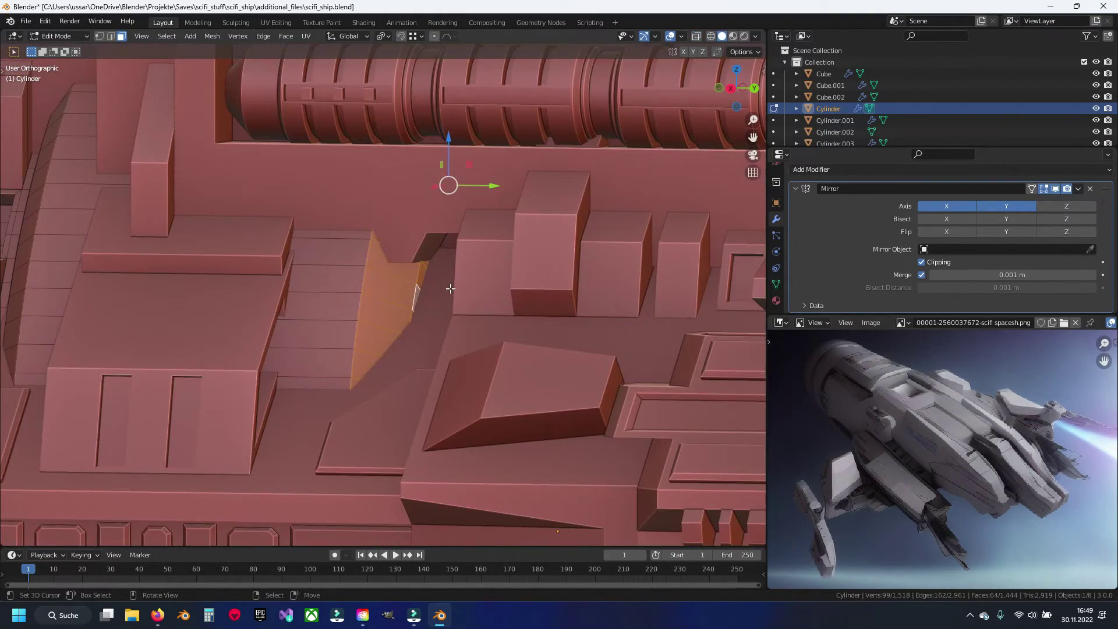
# Isolate the Cylinder and switch to the right side view.
pyautogui.press('KP_Divide')
pyautogui.scroll(2, 340, 304)
pyautogui.scroll(2, 340, 304)
pyautogui.scroll(2, 340, 304)
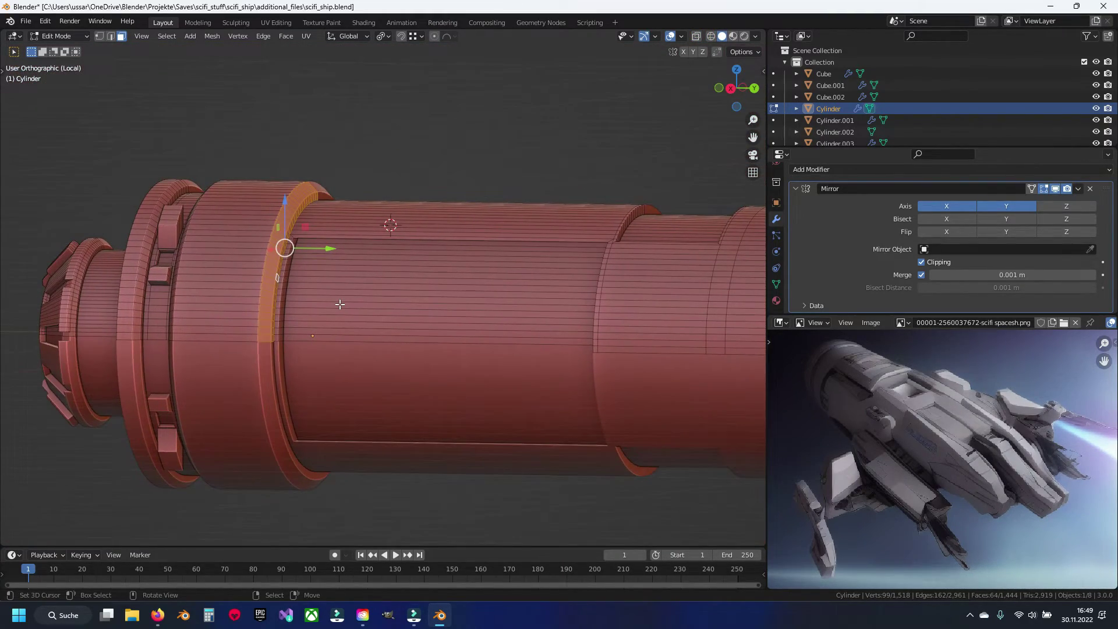
pyautogui.press('KP_1')
pyautogui.press('KP_3')
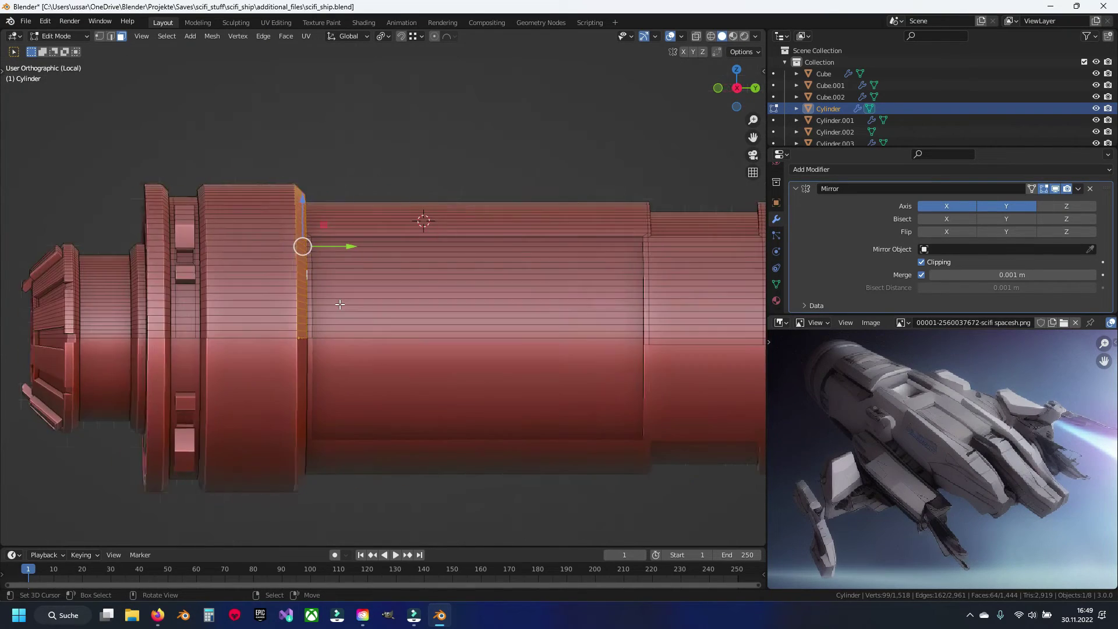
# Box-select the strip of Cylinder faces beside the gap and frame it.
pyautogui.hotkey('shift', 'z')
pyautogui.press('1')
pyautogui.hotkey('alt', 'a')
pyautogui.moveTo(273, 158); pyautogui.dragTo(321, 404)
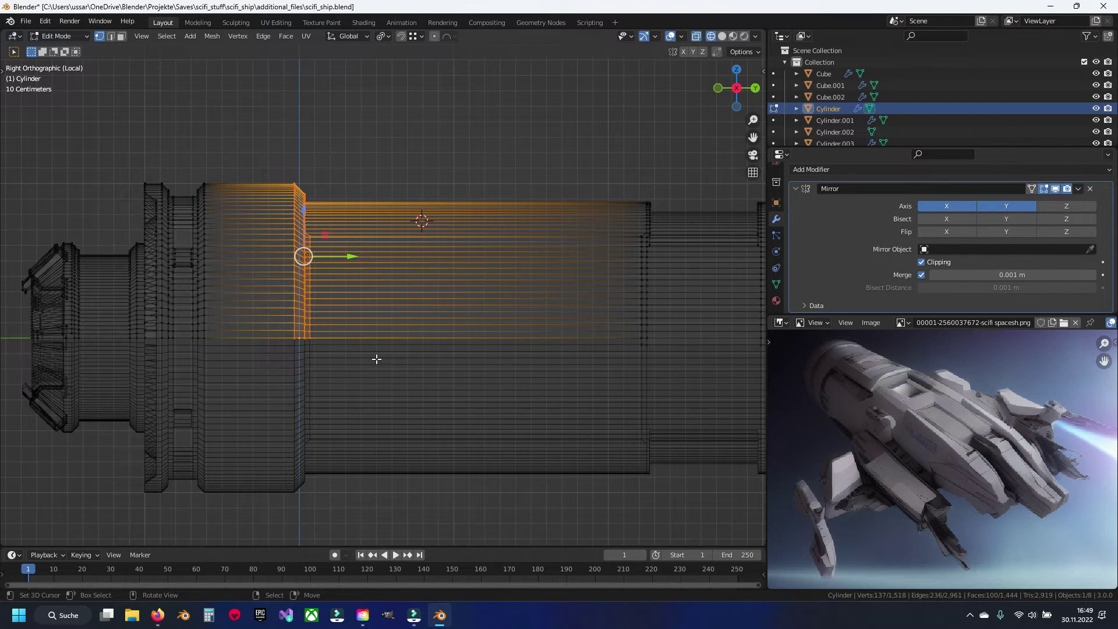
pyautogui.hotkey('shift', 'z')
pyautogui.press('KP_Divide')
pyautogui.press('KP_Decimal')
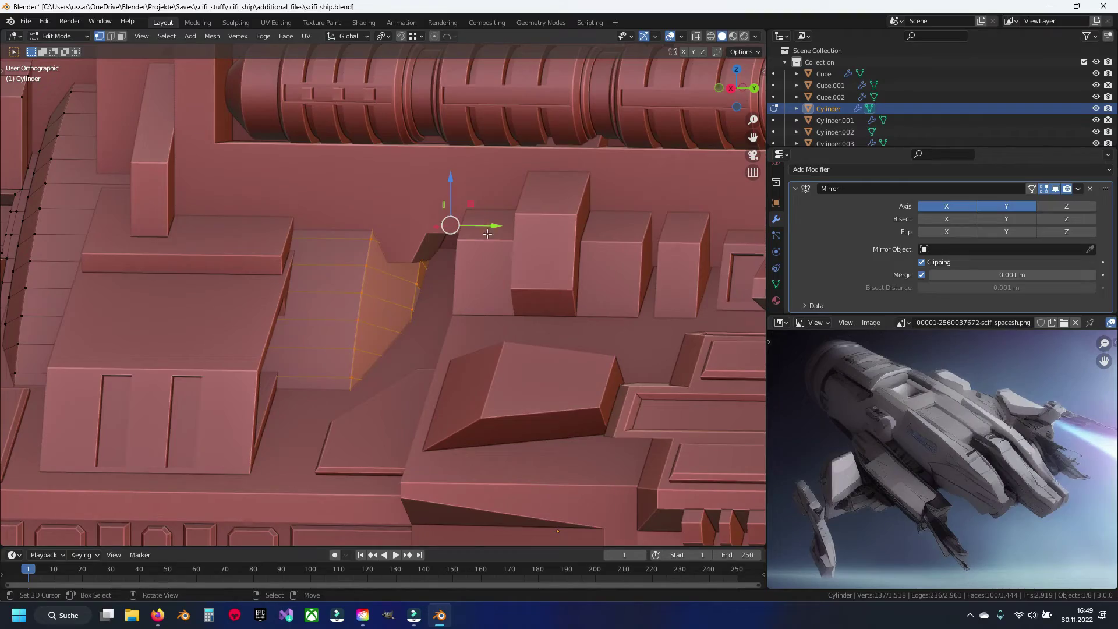
# Slide the face strip about 0.21 m along Y to meet the Cube block.
pyautogui.scroll(-6, 496, 229)
pyautogui.moveTo(495, 229); pyautogui.dragTo(434, 271, button='middle')
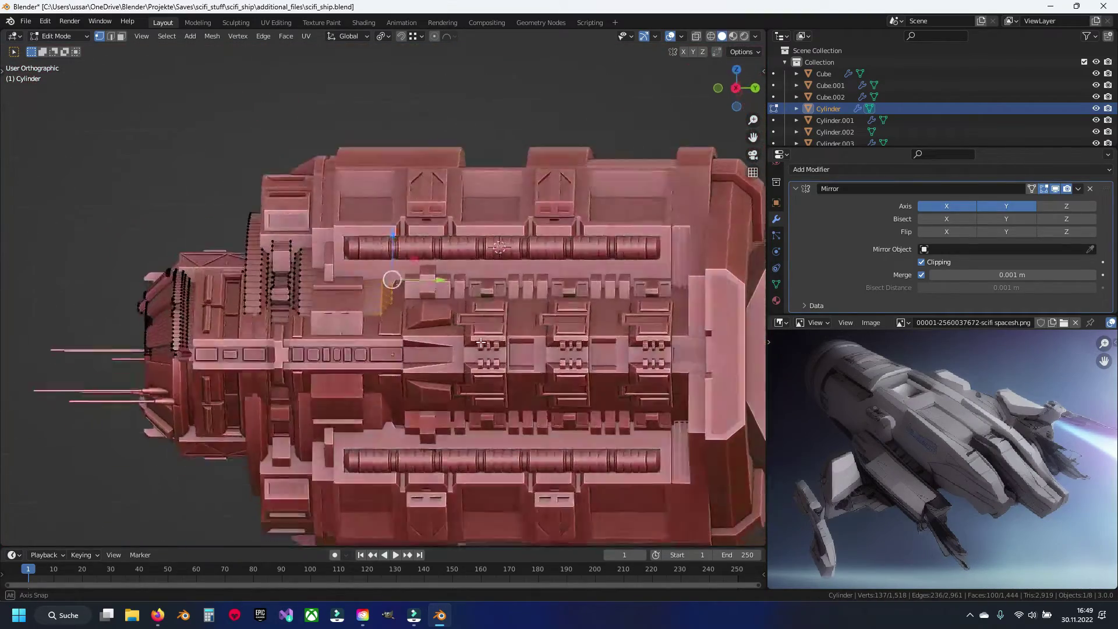
pyautogui.moveTo(434, 273)
pyautogui.mouseDown()
pyautogui.moveTo(462, 278)
pyautogui.moveTo(453, 306)
pyautogui.mouseUp()
pyautogui.press('Tab')
pyautogui.scroll(4, 448, 285)
pyautogui.scroll(3, 449, 288)
# Re-check the Cylinder mesh in wireframe, then add the Cube to the selection.
pyautogui.moveTo(454, 280)
pyautogui.mouseDown(button='middle')
pyautogui.moveTo(460, 289)
pyautogui.moveTo(434, 301)
pyautogui.mouseUp(button='middle')
pyautogui.press('Tab')
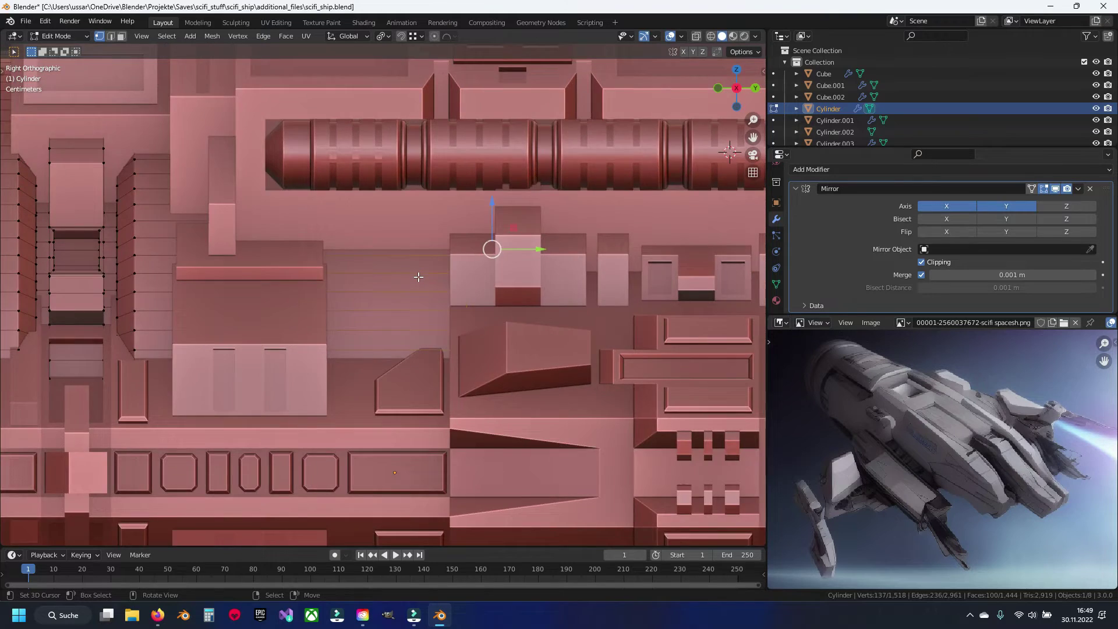
pyautogui.hotkey('shift', 'z')
pyautogui.hotkey('alt', 'a')
pyautogui.keyDown('shift'); pyautogui.moveTo(418, 278); pyautogui.dragTo(417, 324, button='middle'); pyautogui.keyUp('shift')
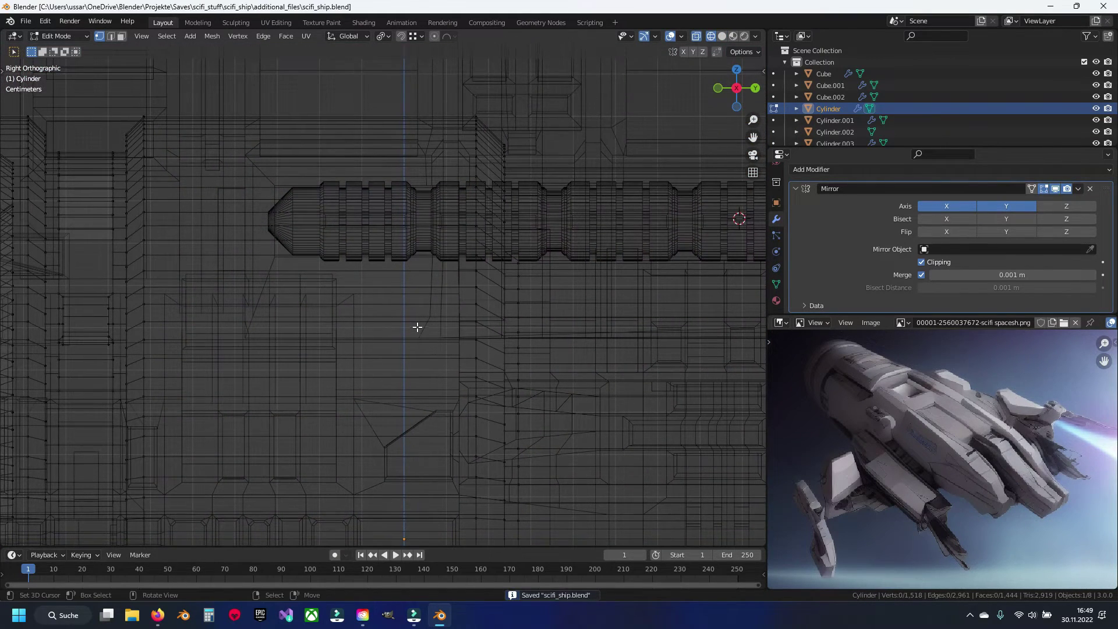
pyautogui.hotkey('shift', 'z')
pyautogui.press('Tab')
pyautogui.keyDown('shift'); pyautogui.click(404, 284); pyautogui.keyUp('shift')
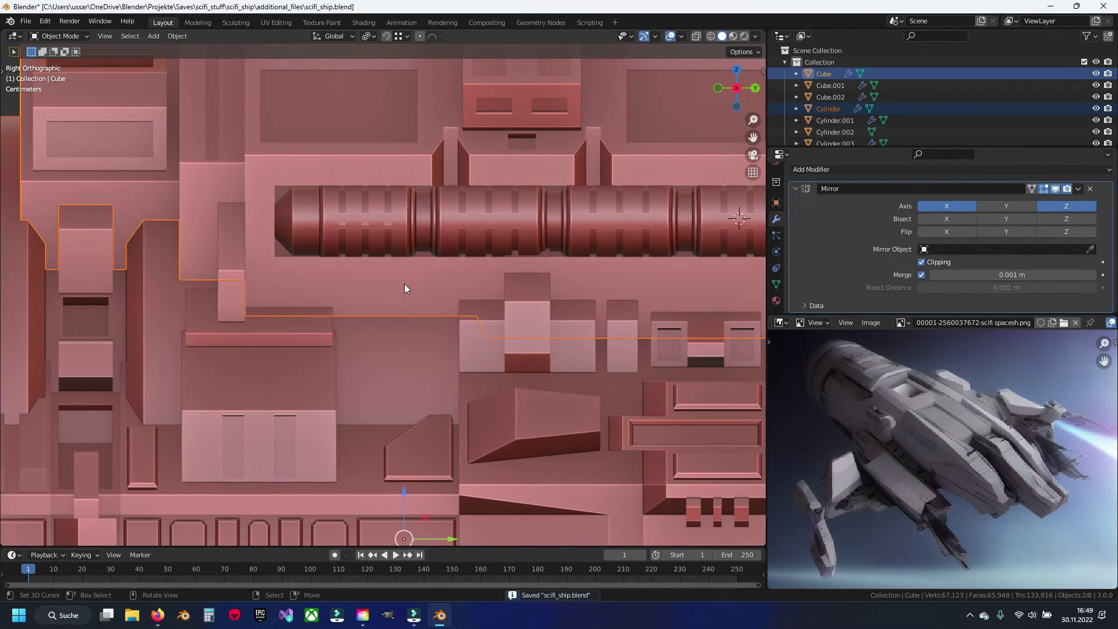
# Isolate the Cube and Cylinder together and compare them in wireframe shading.
pyautogui.press('KP_Divide')
pyautogui.scroll(8, 404, 284)
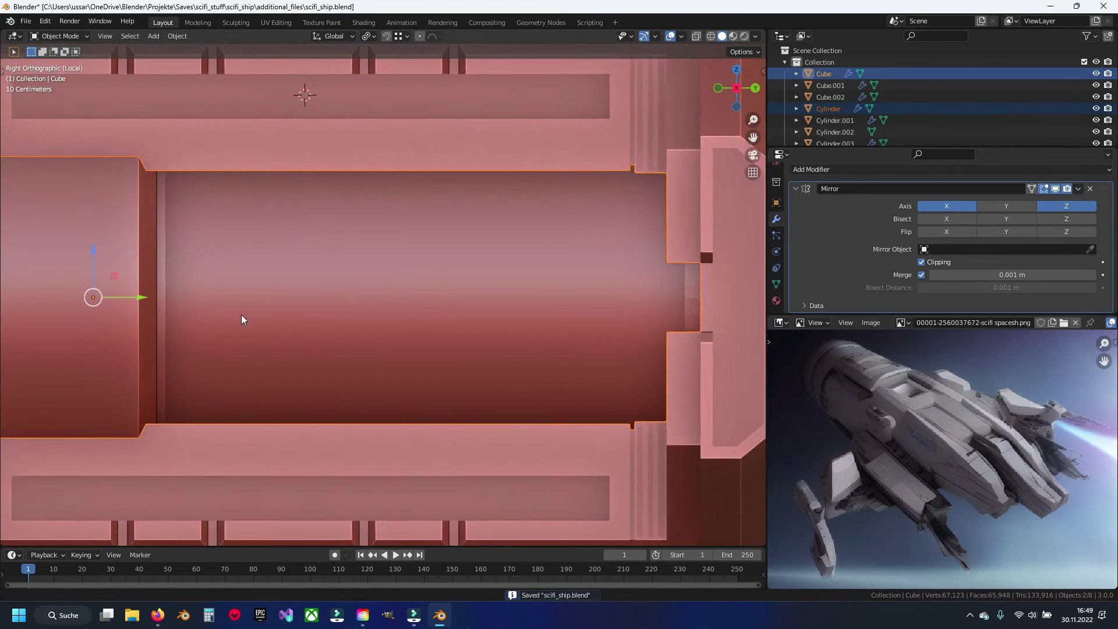
pyautogui.press('Tab')
pyautogui.hotkey('alt', 'q')
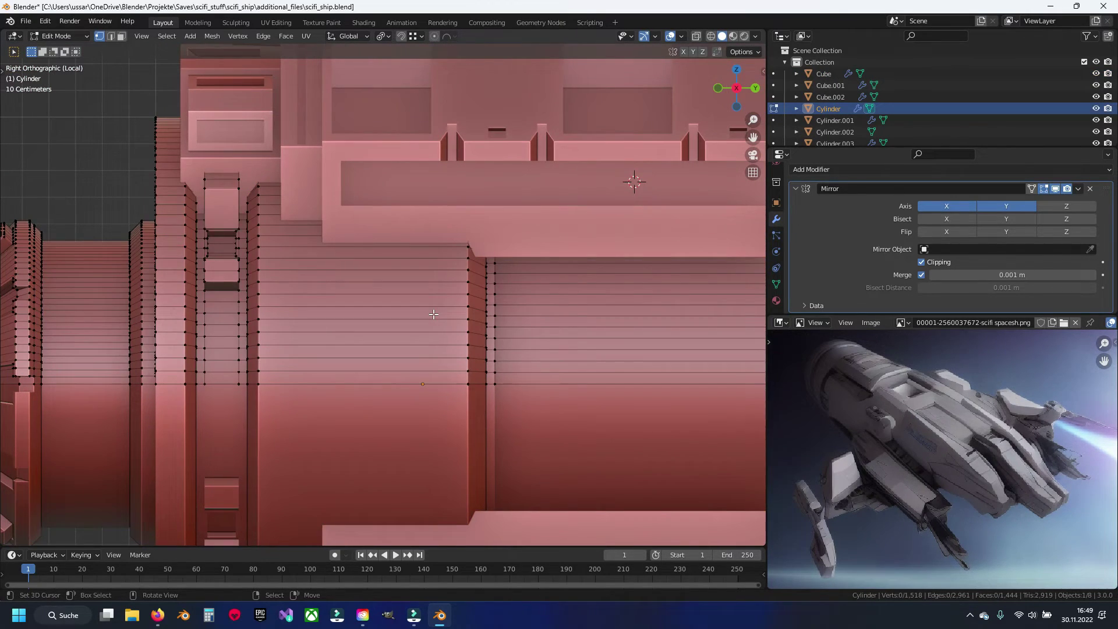
pyautogui.hotkey('shift', 'z')
pyautogui.scroll(3, 484, 287)
pyautogui.press('Tab')
pyautogui.hotkey('shift', 'z')
pyautogui.click(494, 228)
pyautogui.hotkey('shift', 'z')
pyautogui.hotkey('shift', 'z')
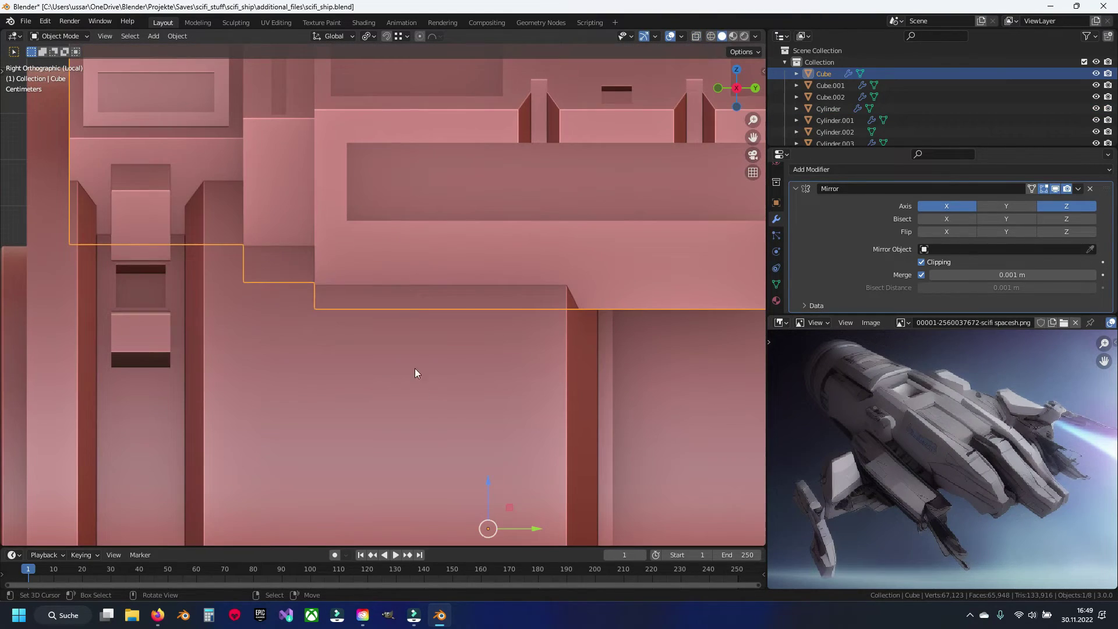
pyautogui.click(410, 343)
# Hide and unhide the Cylinder to inspect the gap against the Cube.
pyautogui.press('h')
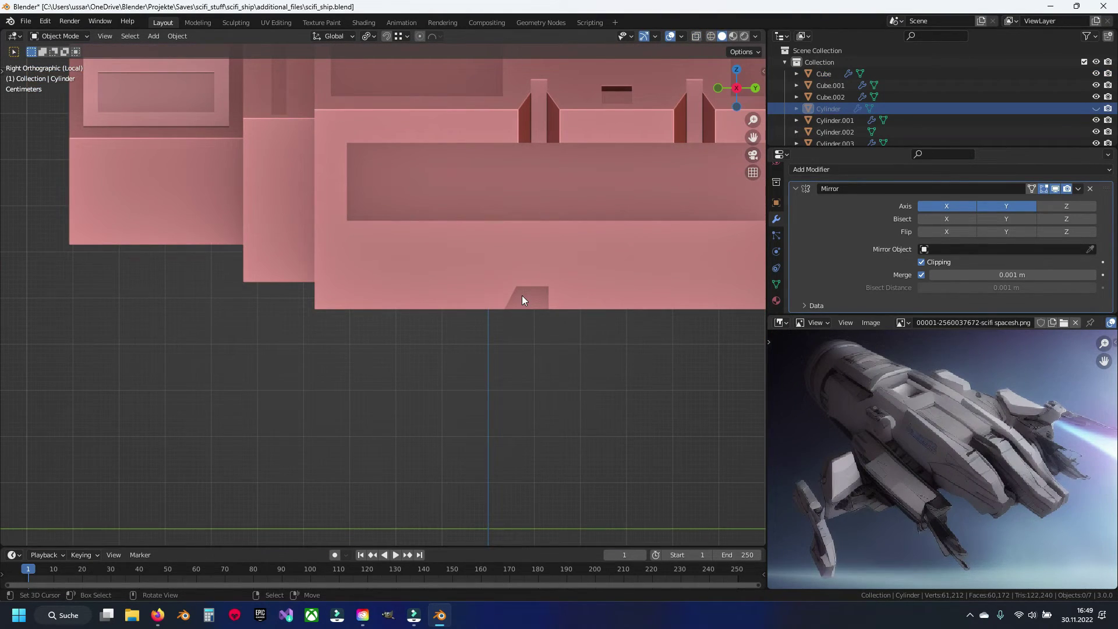
pyautogui.hotkey('alt', 'h')
pyautogui.moveTo(505, 295)
pyautogui.keyDown('shift'); pyautogui.mouseDown(button='middle')
pyautogui.moveTo(423, 296)
pyautogui.moveTo(540, 315)
pyautogui.moveTo(458, 320)
pyautogui.moveTo(449, 282)
pyautogui.mouseUp(button='middle'); pyautogui.keyUp('shift')
pyautogui.hotkey('shift', 'z')
pyautogui.press('h')
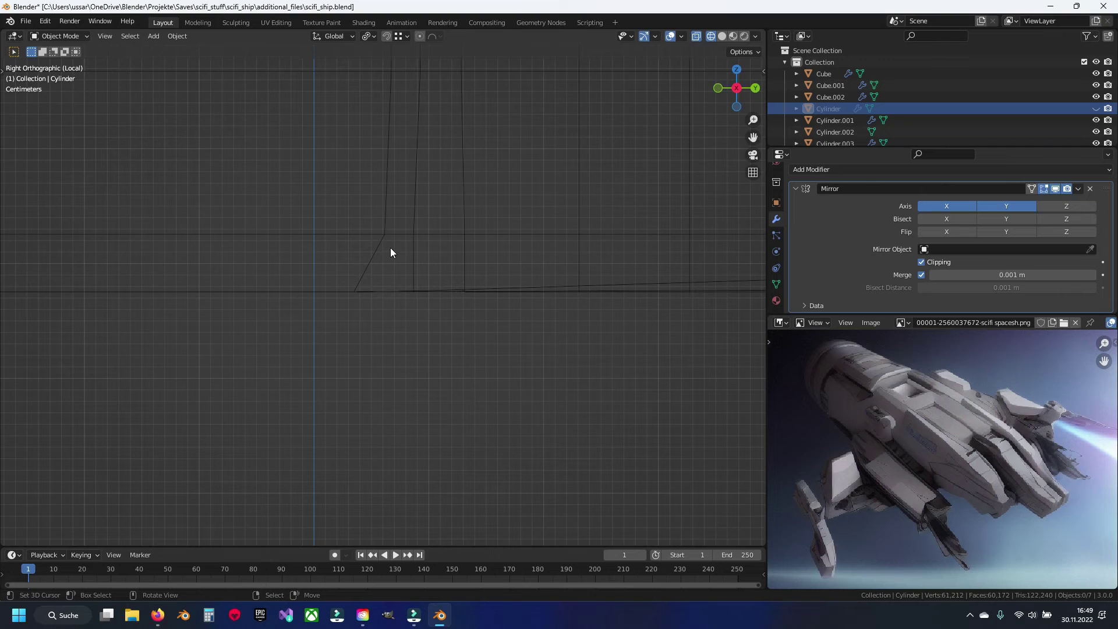
pyautogui.hotkey('shift', 'z')
pyautogui.hotkey('shift', 'z')
# Cut two edge loops into the Cylinder, sliding one 0.30388 m along Y to the Cube's edge.
pyautogui.press('Tab')
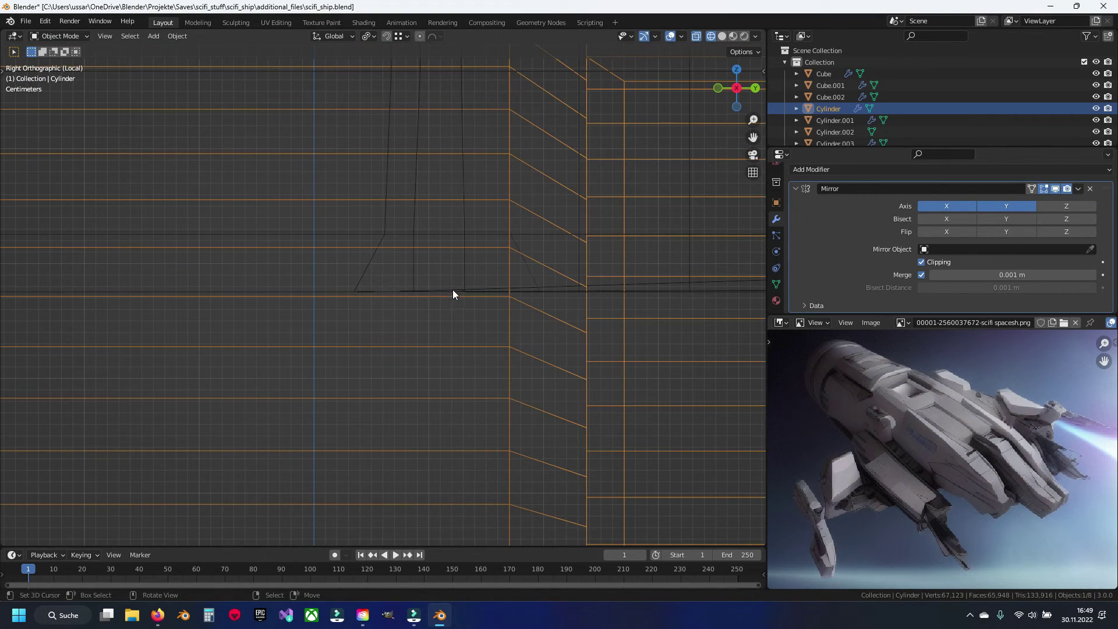
pyautogui.hotkey('alt', 'a')
pyautogui.moveTo(386, 255); pyautogui.dragTo(487, 256)
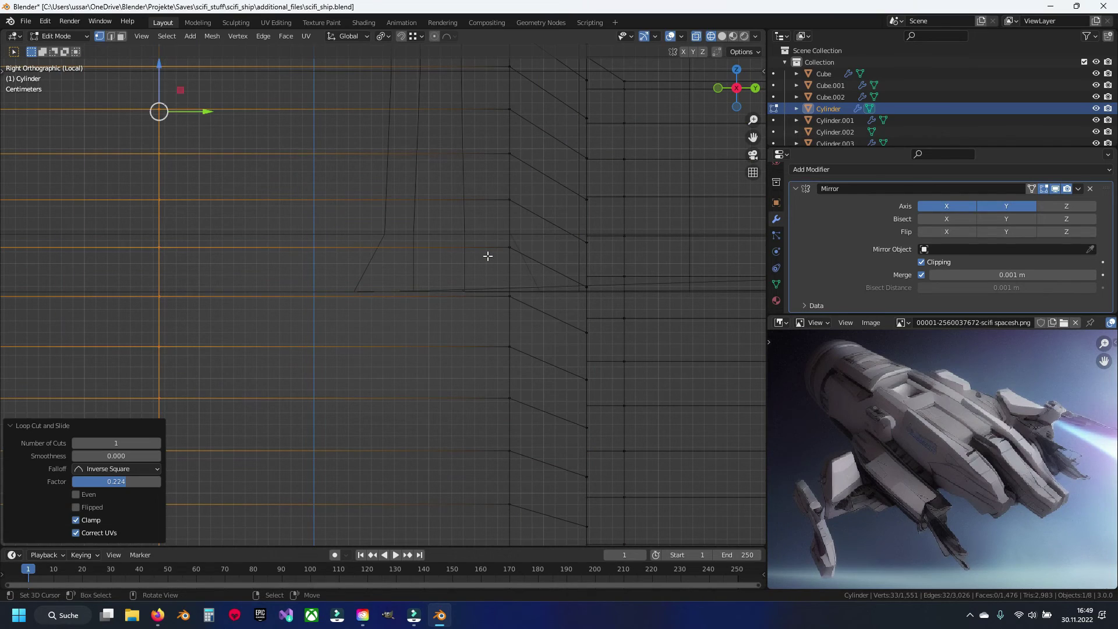
pyautogui.click(462, 237)
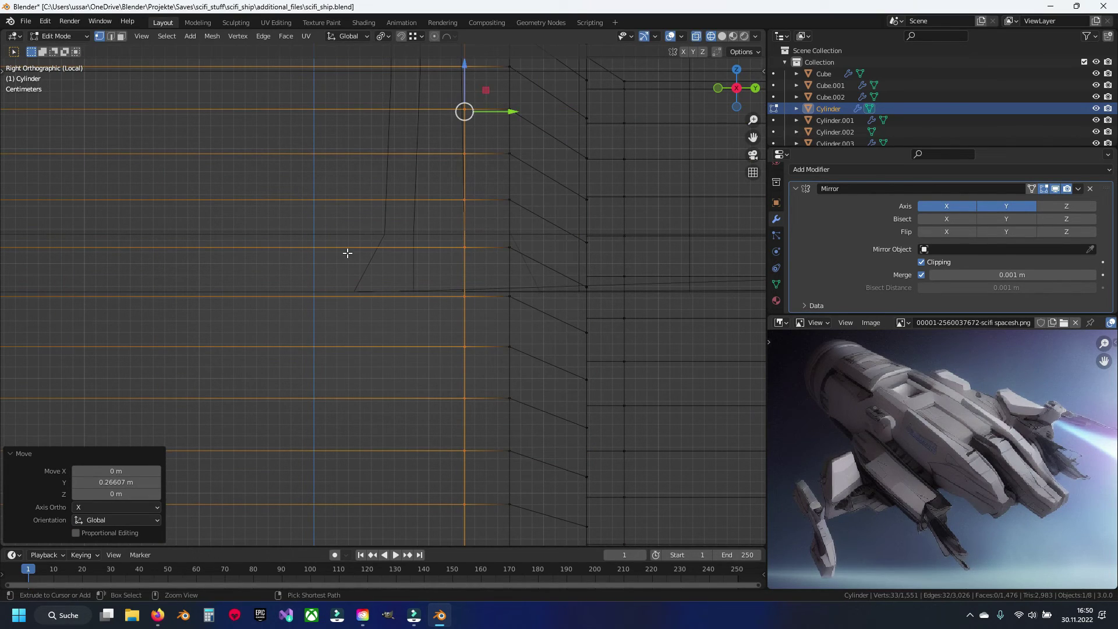
pyautogui.click(325, 246)
pyautogui.press('g')
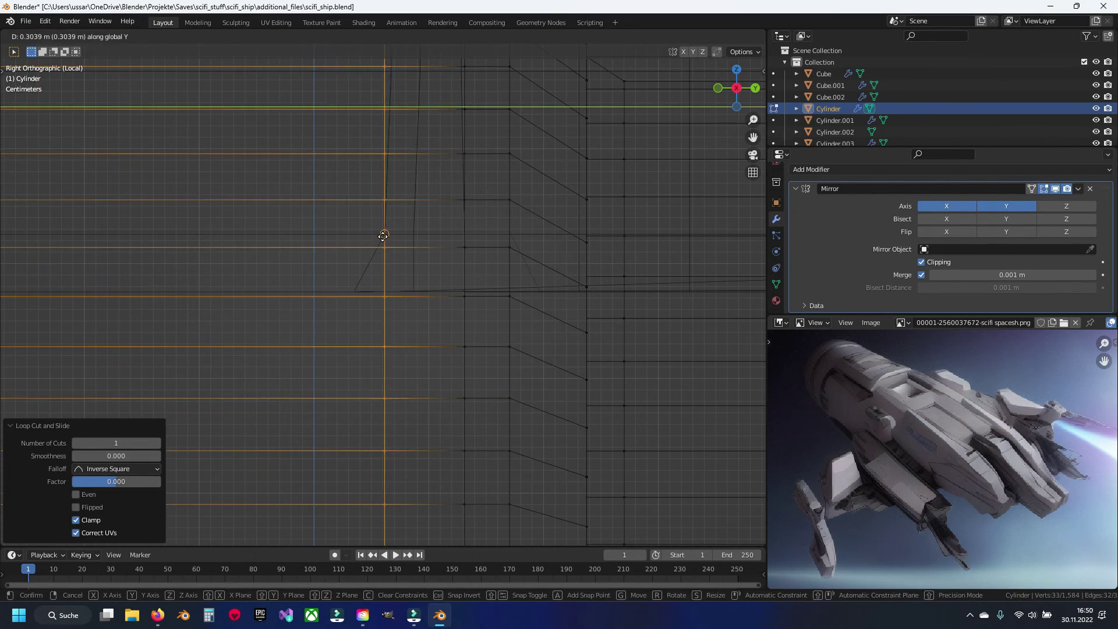
pyautogui.click(382, 237)
# Hide the Cylinder face between the new loops to see behind it.
pyautogui.keyDown('shift'); pyautogui.moveTo(308, 274); pyautogui.dragTo(367, 288, button='middle'); pyautogui.keyUp('shift')
pyautogui.scroll(1, 316, 267)
pyautogui.press('z')
pyautogui.press('3')
pyautogui.click(499, 223)
pyautogui.press('h')
pyautogui.moveTo(529, 260)
pyautogui.mouseDown(button='middle')
pyautogui.moveTo(487, 324)
pyautogui.moveTo(392, 312)
pyautogui.moveTo(487, 293)
pyautogui.moveTo(477, 304)
pyautogui.moveTo(496, 282)
pyautogui.mouseUp(button='middle')
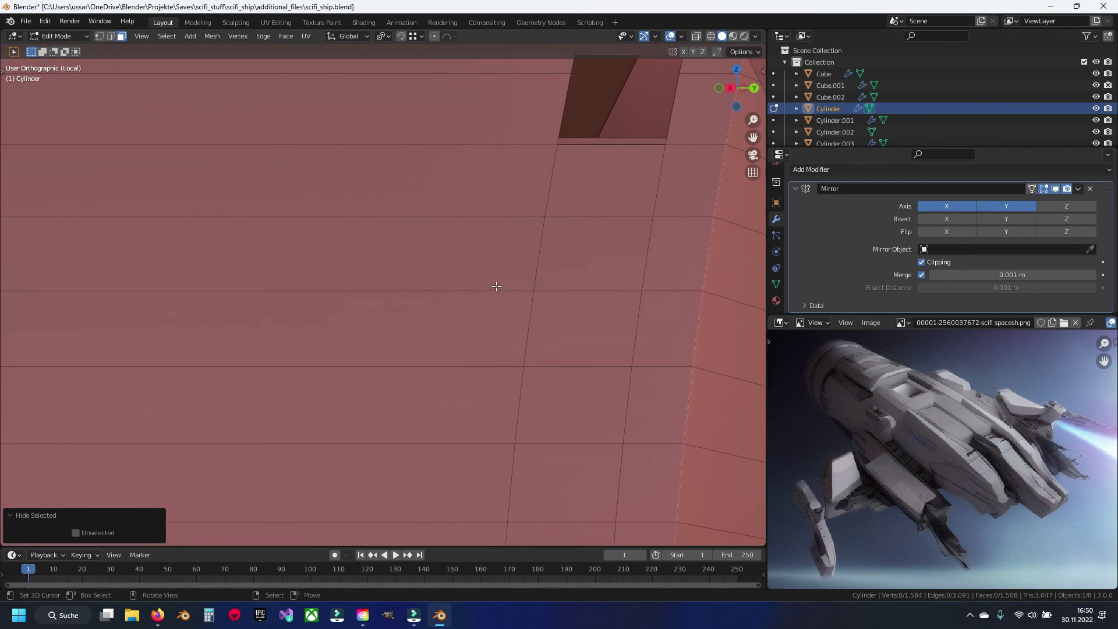
pyautogui.scroll(-2, 495, 284)
pyautogui.scroll(-3, 494, 287)
# Leave mesh editing, deselect the Cylinder, and view the whole hull.
pyautogui.press('Tab')
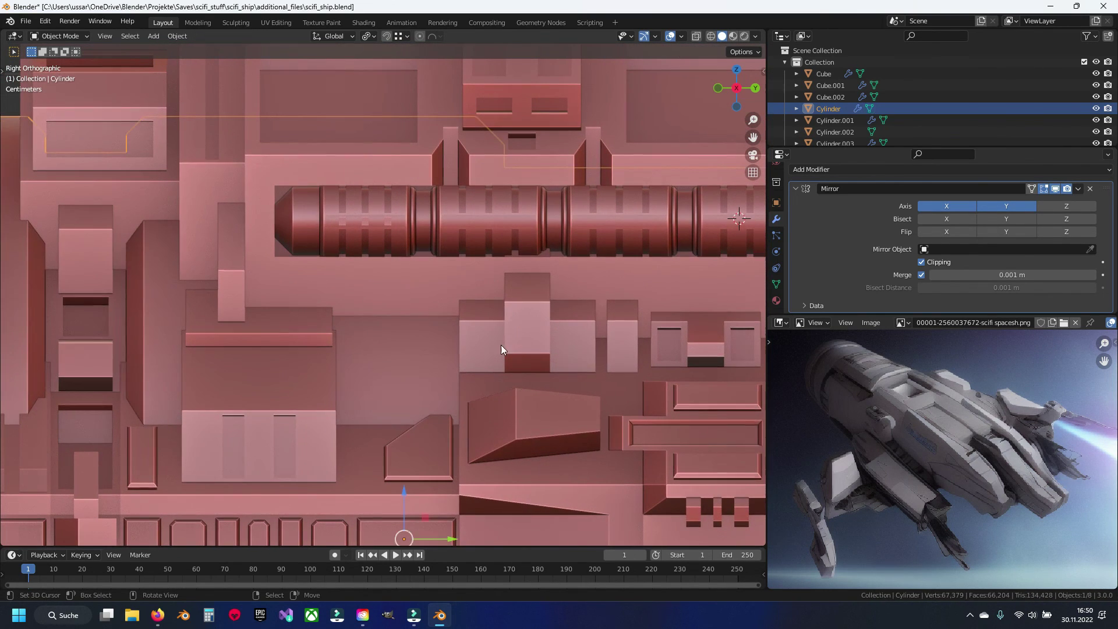
pyautogui.scroll(1, 532, 311)
pyautogui.scroll(1, 521, 317)
pyautogui.scroll(1, 466, 316)
pyautogui.hotkey('alt', 'a')
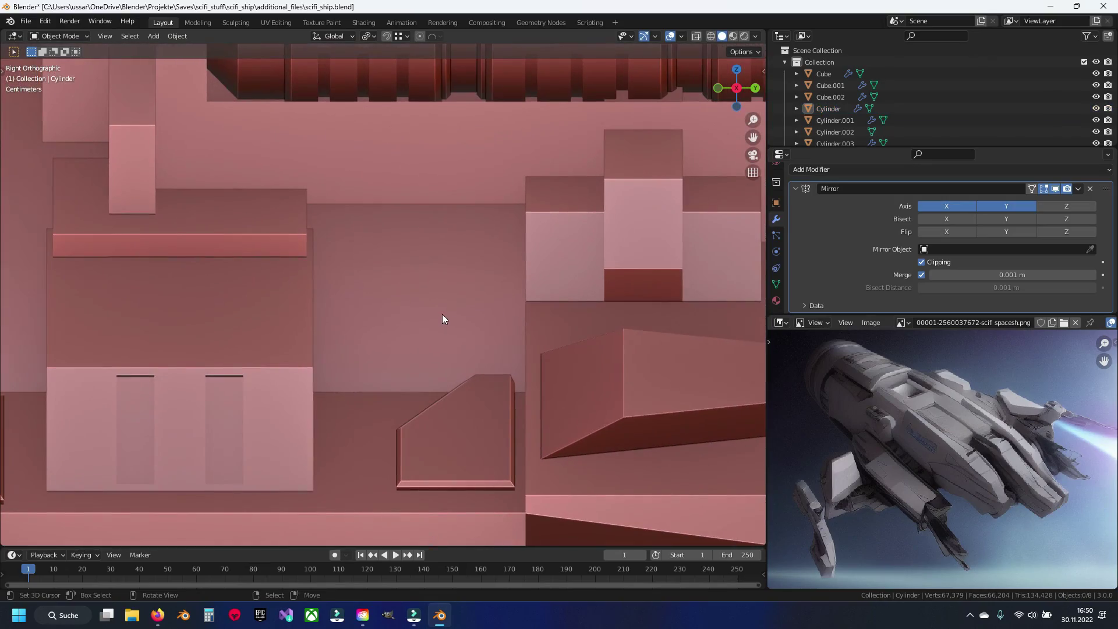
pyautogui.scroll(-3, 442, 314)
pyautogui.moveTo(444, 313)
pyautogui.mouseDown(button='middle')
pyautogui.moveTo(366, 348)
pyautogui.moveTo(411, 365)
pyautogui.mouseUp(button='middle')
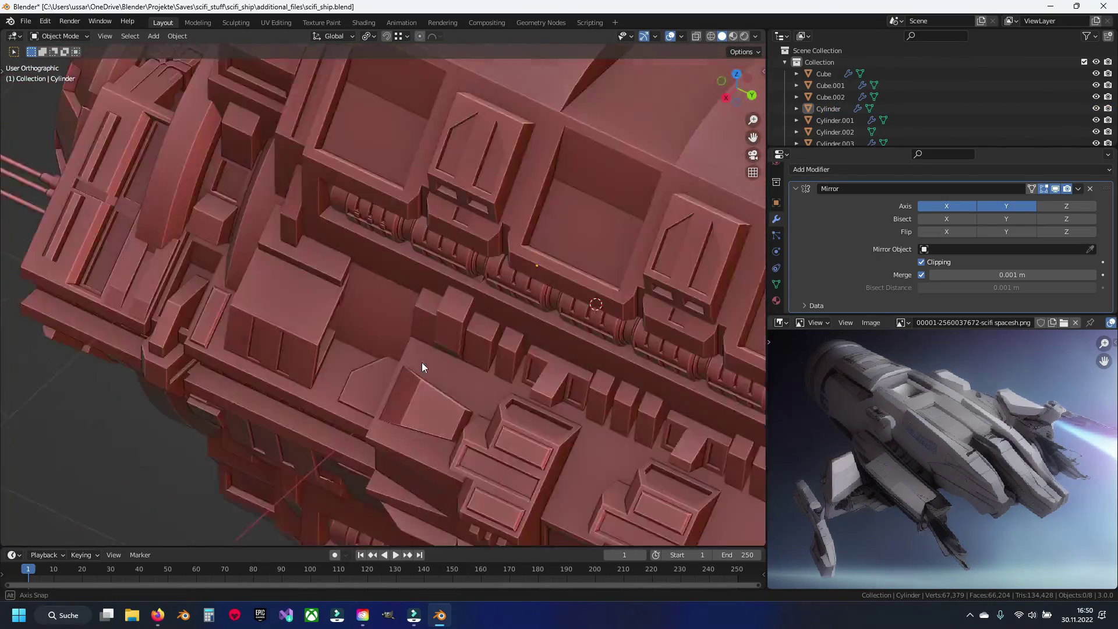